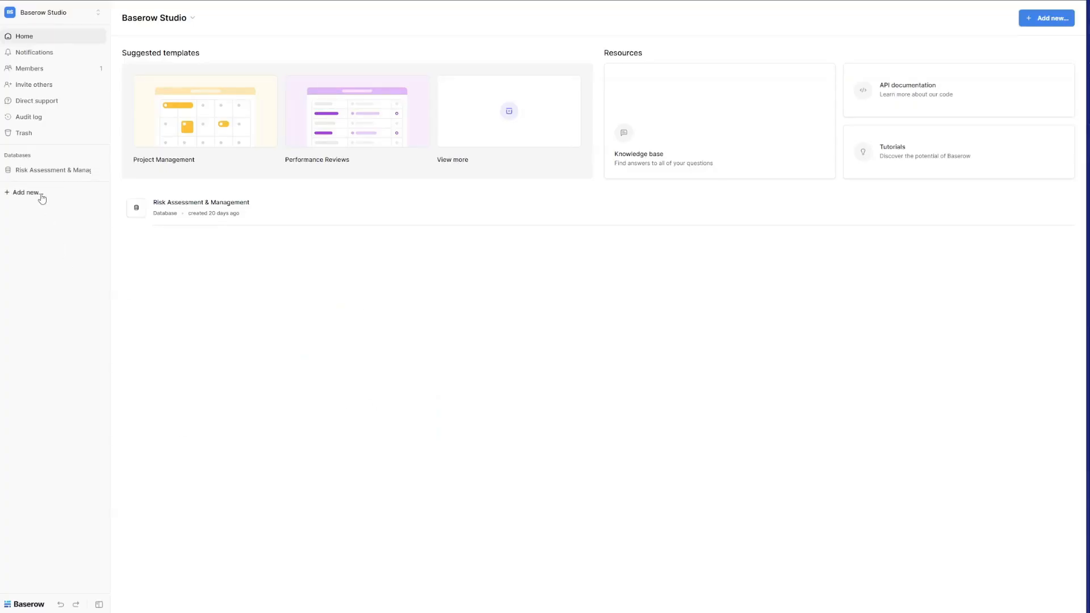
Create a new application named Risk Assessment & Management.
left_click(39, 193)
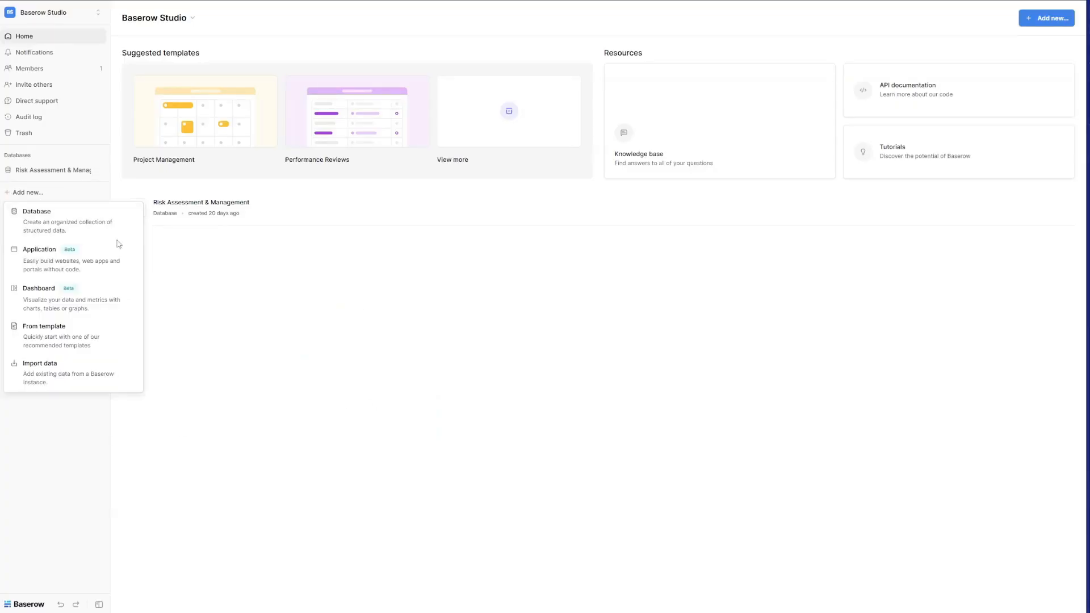
left_click(104, 255)
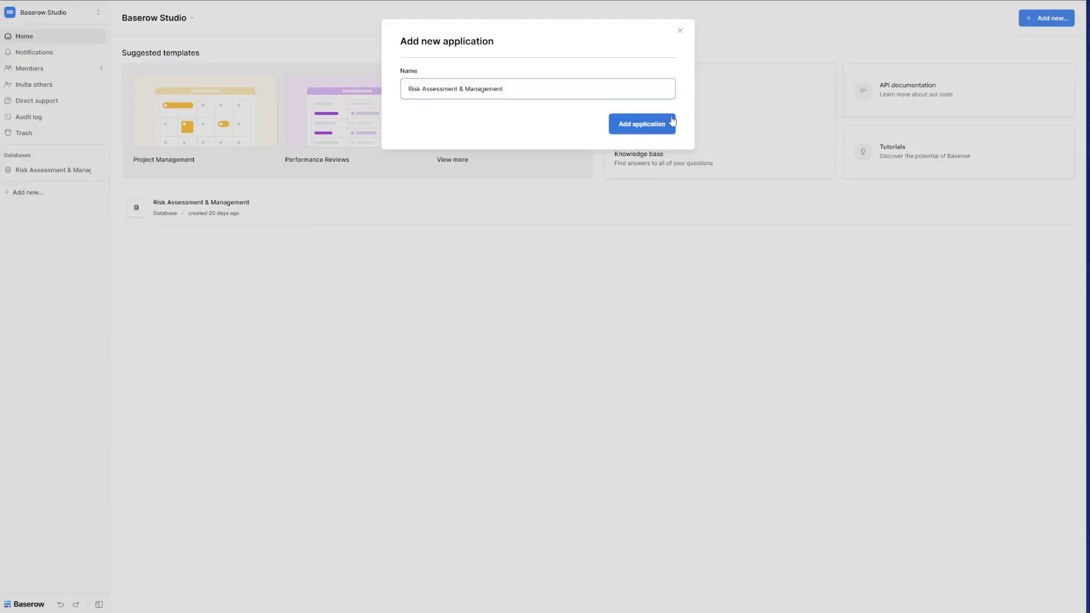
left_click(648, 124)
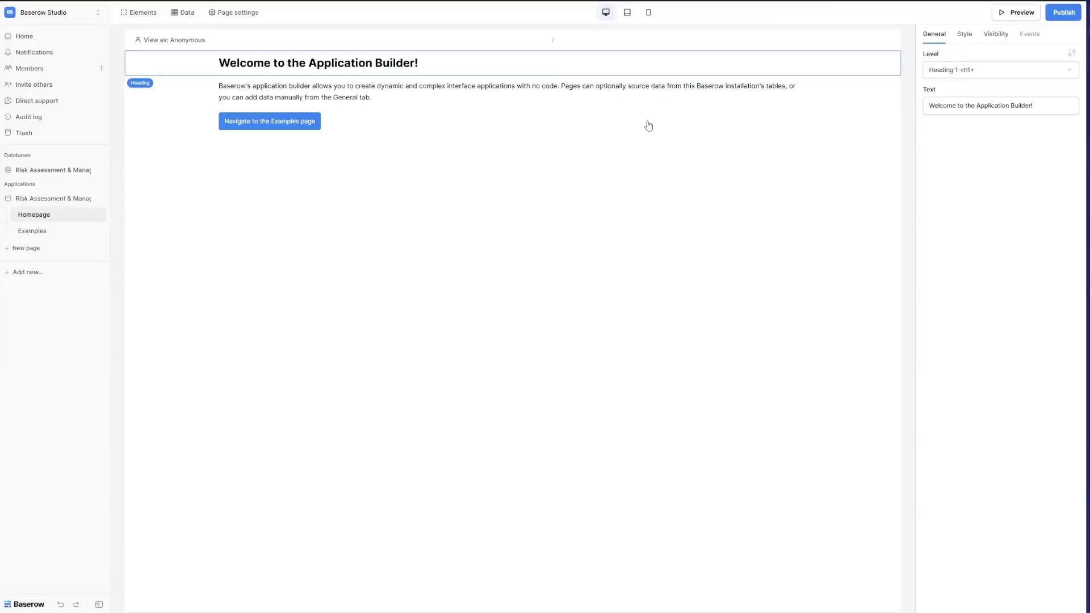
Delete the default Homepage and Examples pages.
left_click(99, 216)
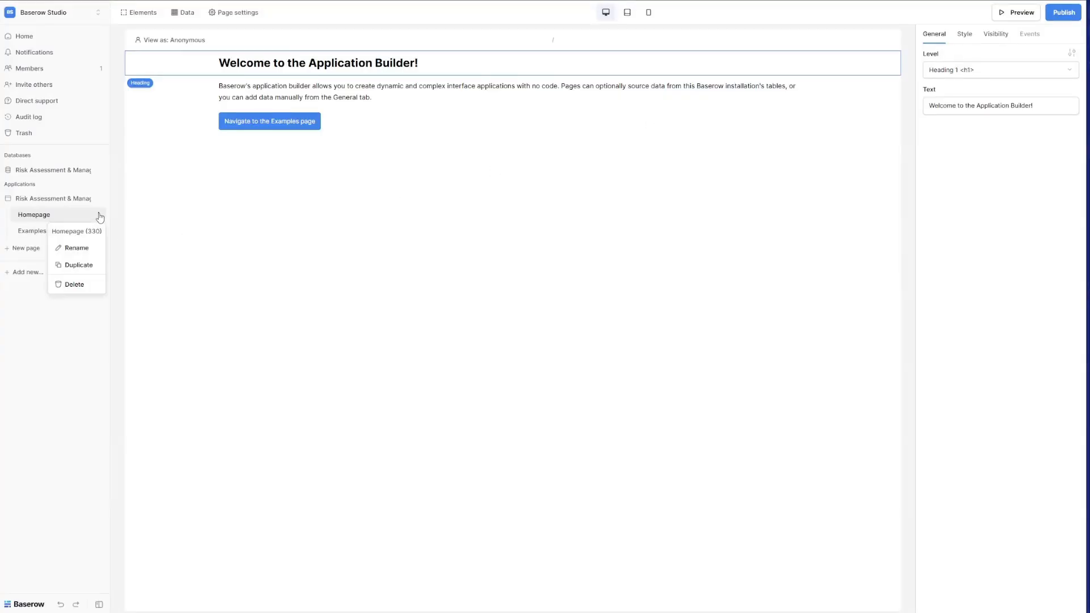
left_click(87, 286)
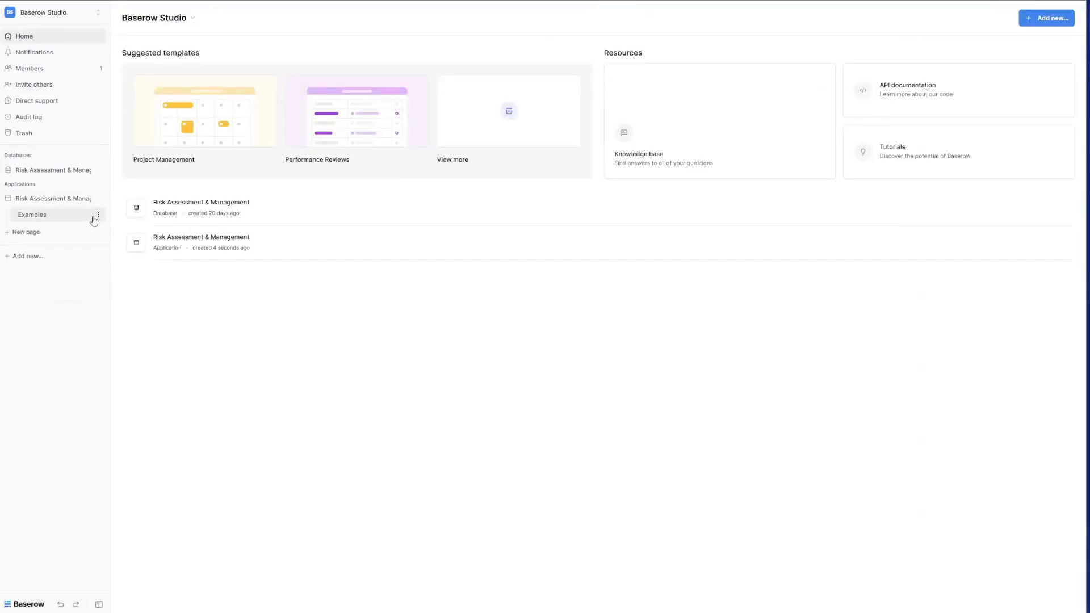
left_click(97, 215)
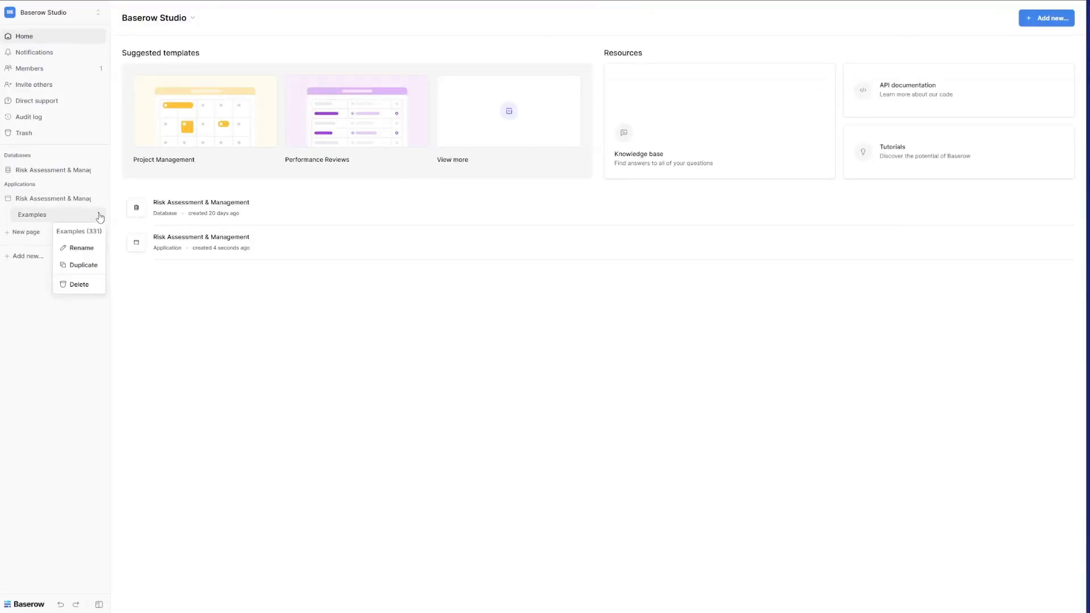
left_click(86, 285)
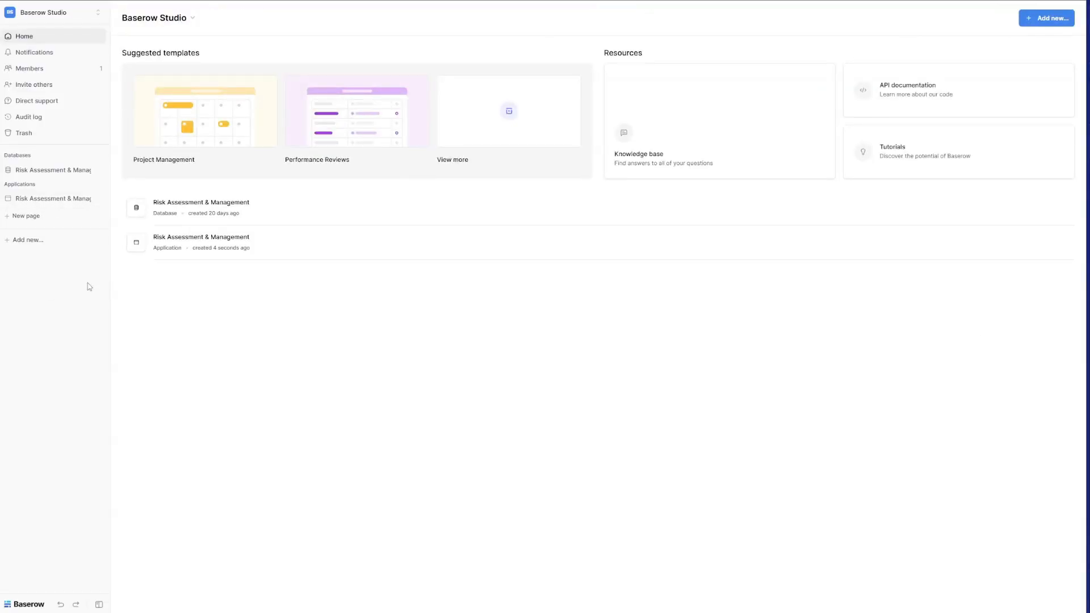
Add a Login page with path /.
left_click(25, 216)
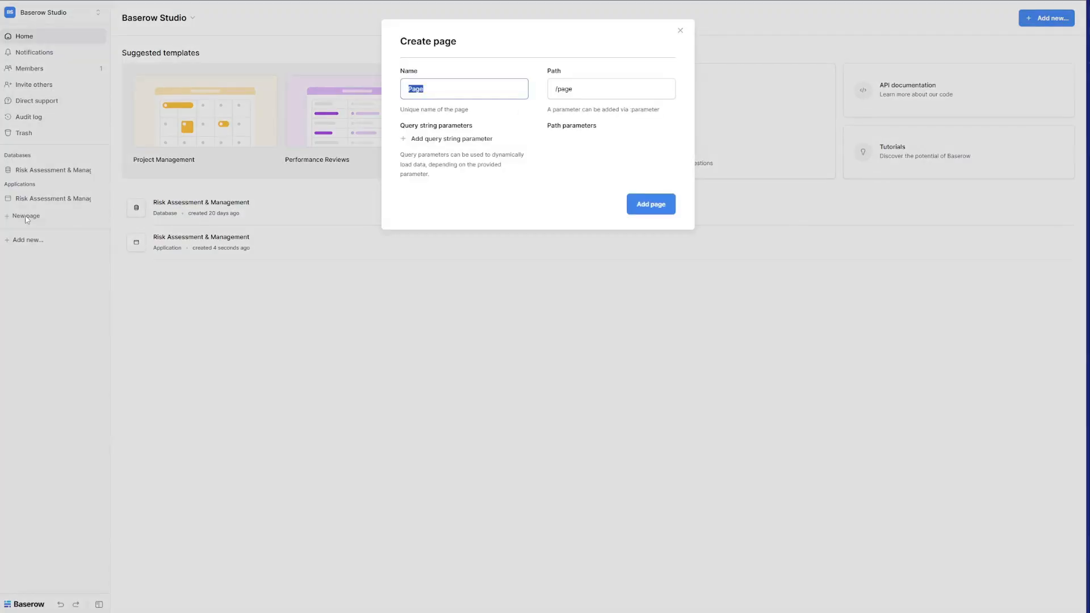
type("Login")
triple_click(574, 88)
type("/")
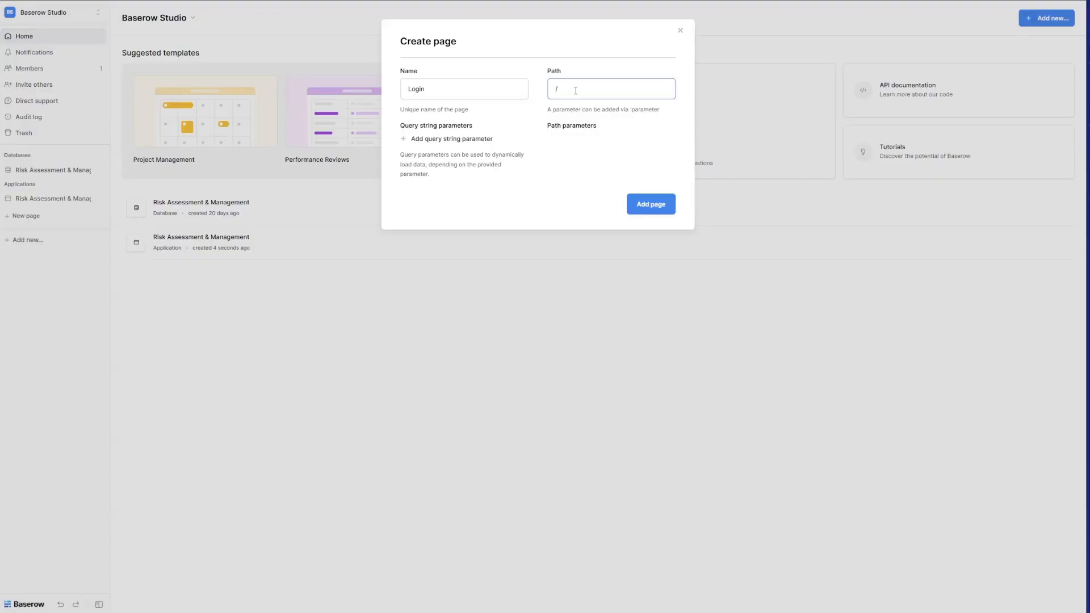
left_click(647, 202)
Add the Risk Management and Registered risk details pages.
left_click(29, 232)
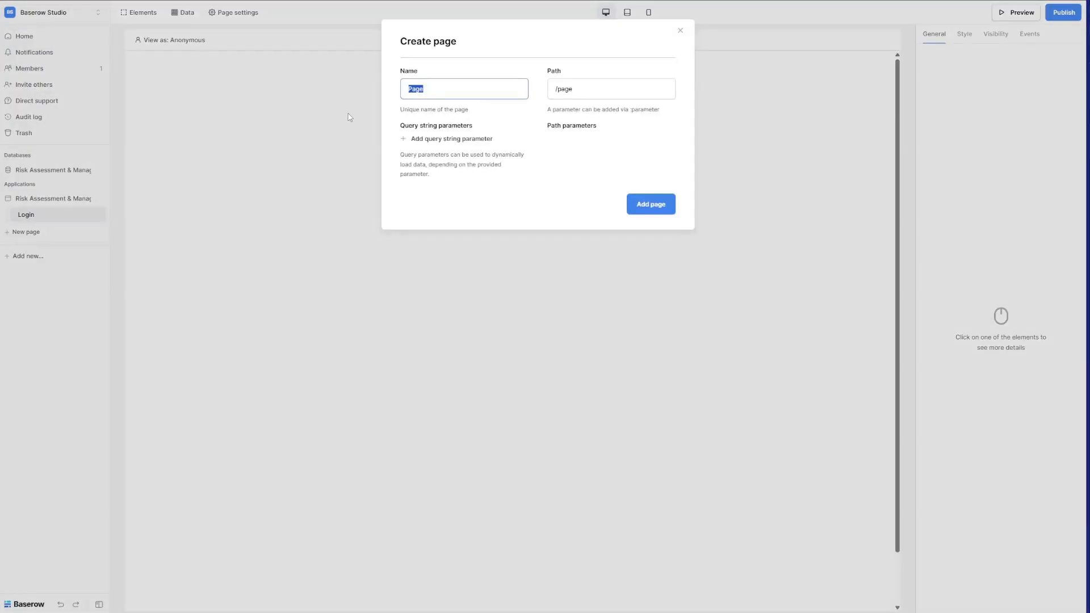
type("Risk Management")
key("Return")
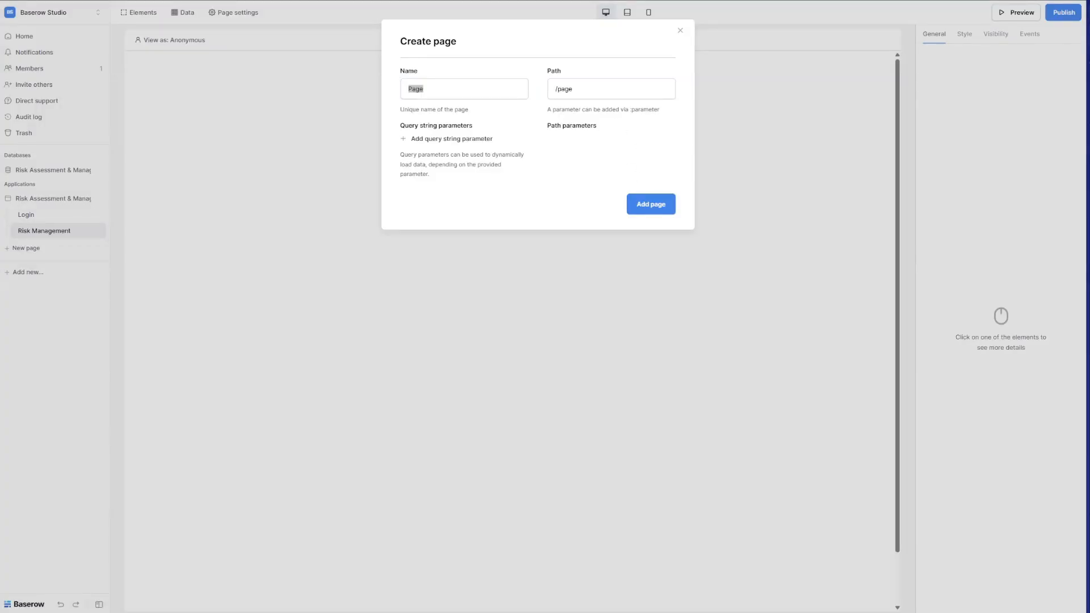
left_click(453, 88)
type("Registered risk details")
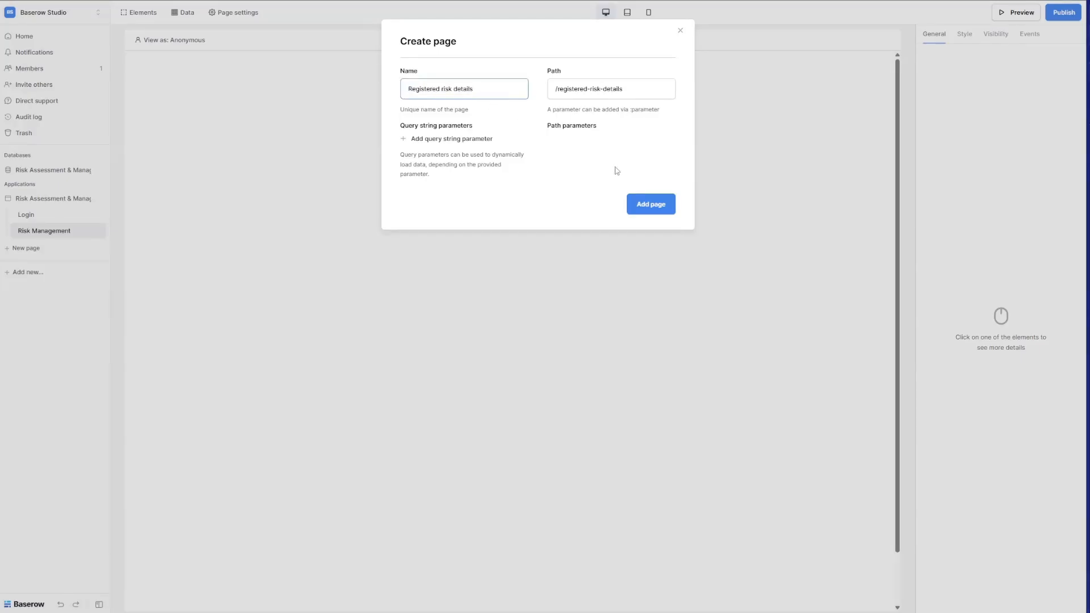
left_click(650, 204)
Add the Add New Risk, Assessment details and Add New Mitigation Plan pages.
type("Add New Risk")
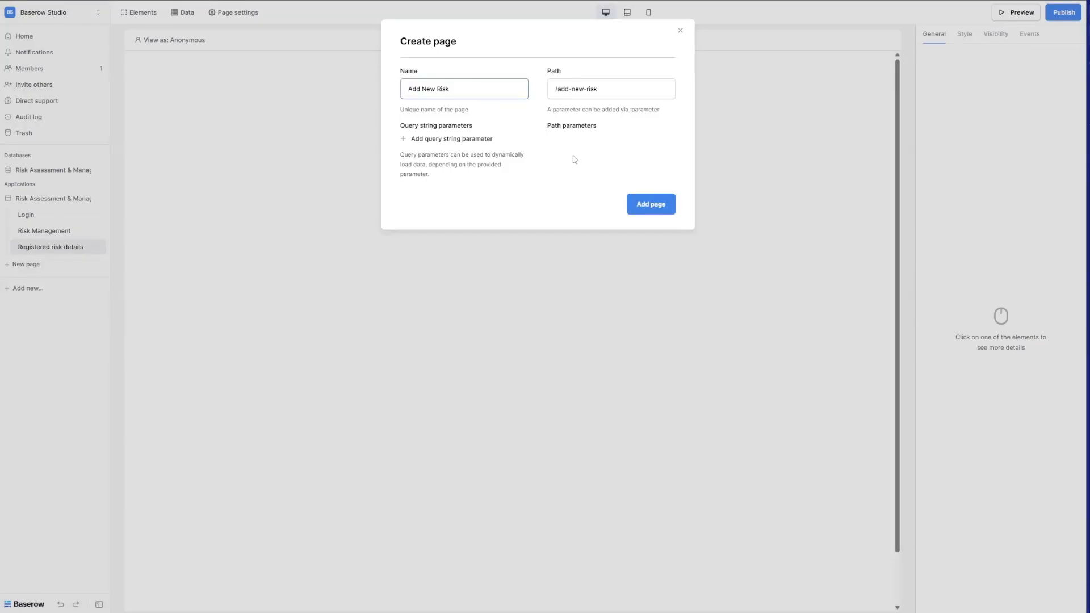
left_click(651, 204)
type("Assessment details")
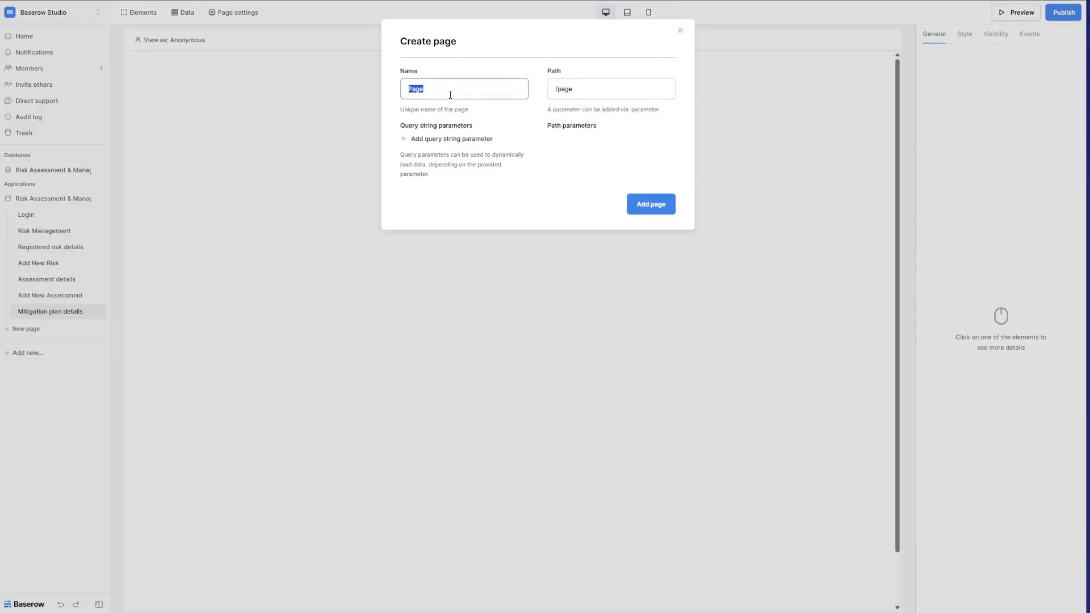
type("Add New Mitigation Plan")
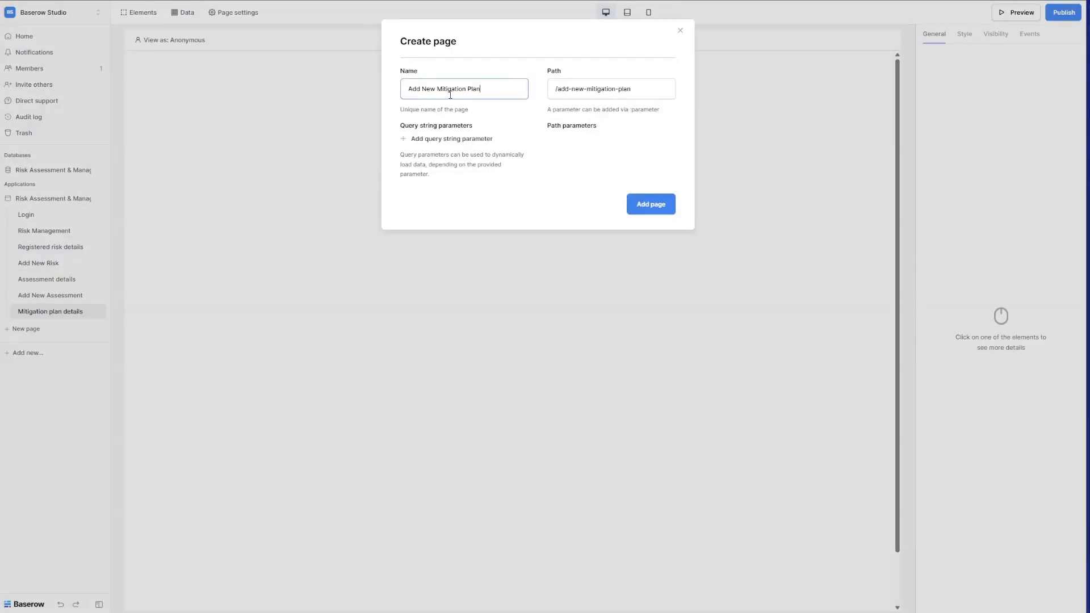
left_click(651, 208)
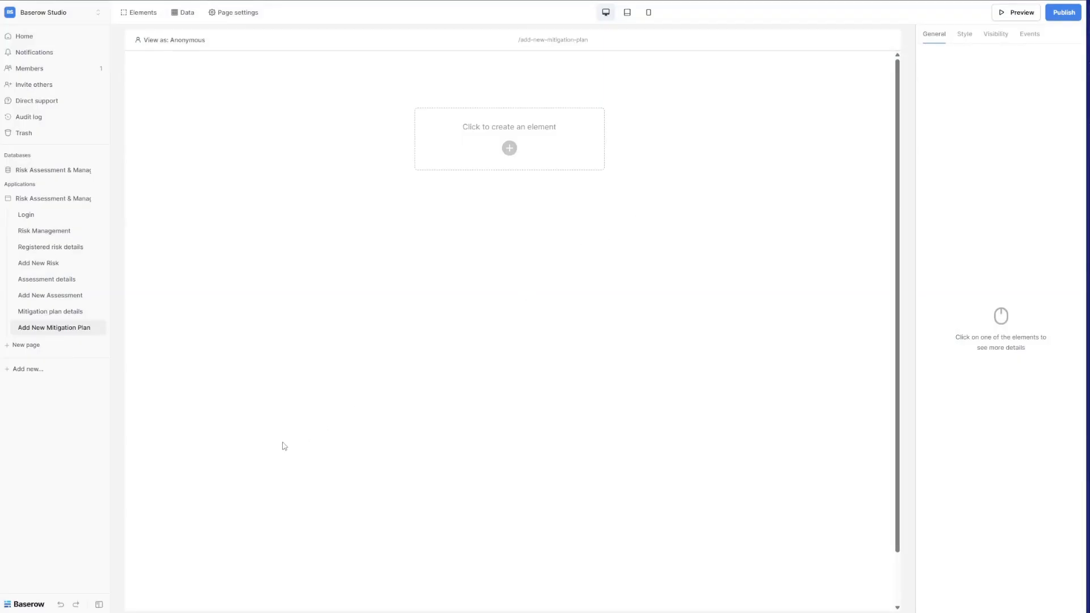
Restrict the Risk Management page to logged-in visitors.
left_click(73, 233)
left_click(233, 12)
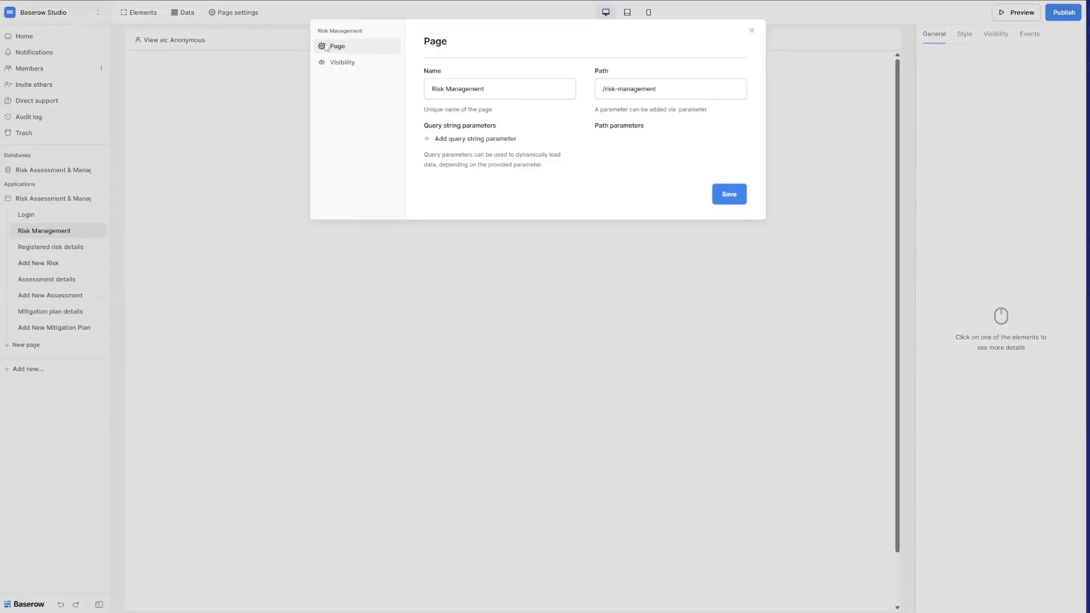
left_click(338, 65)
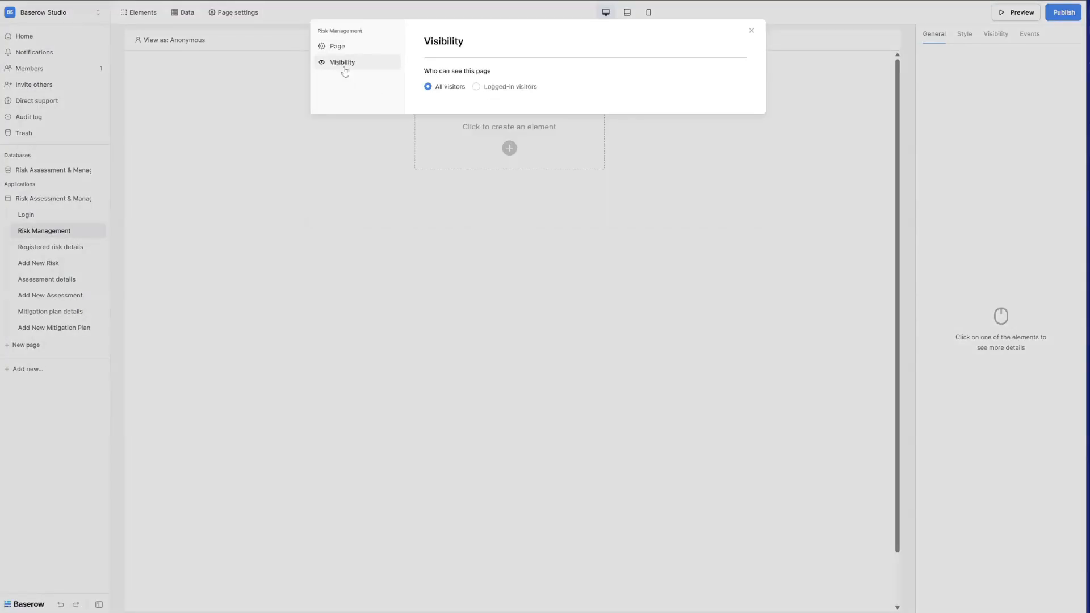
left_click(517, 90)
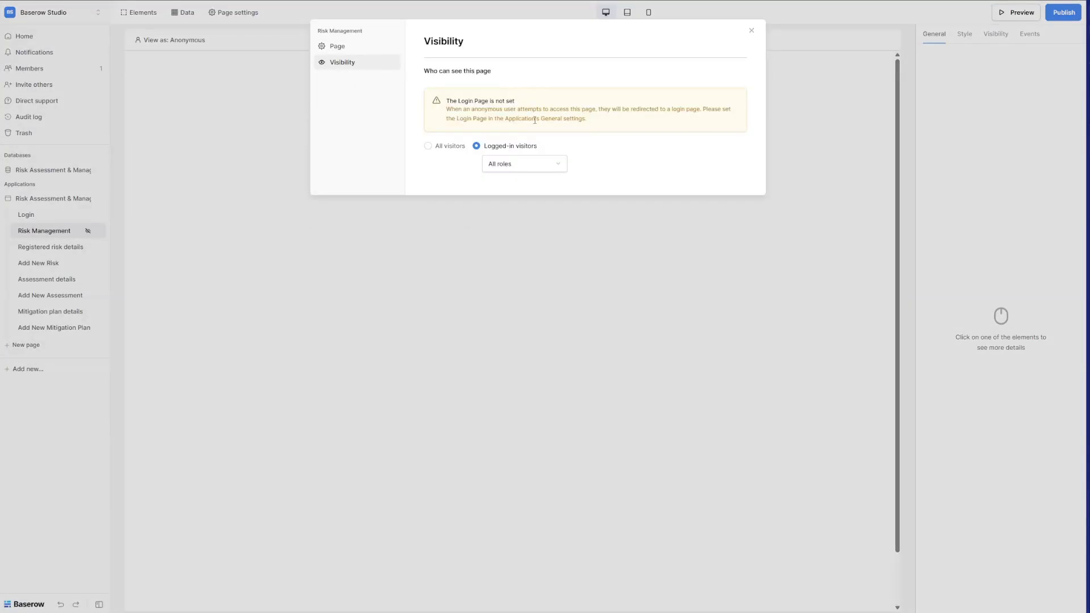
left_click(295, 290)
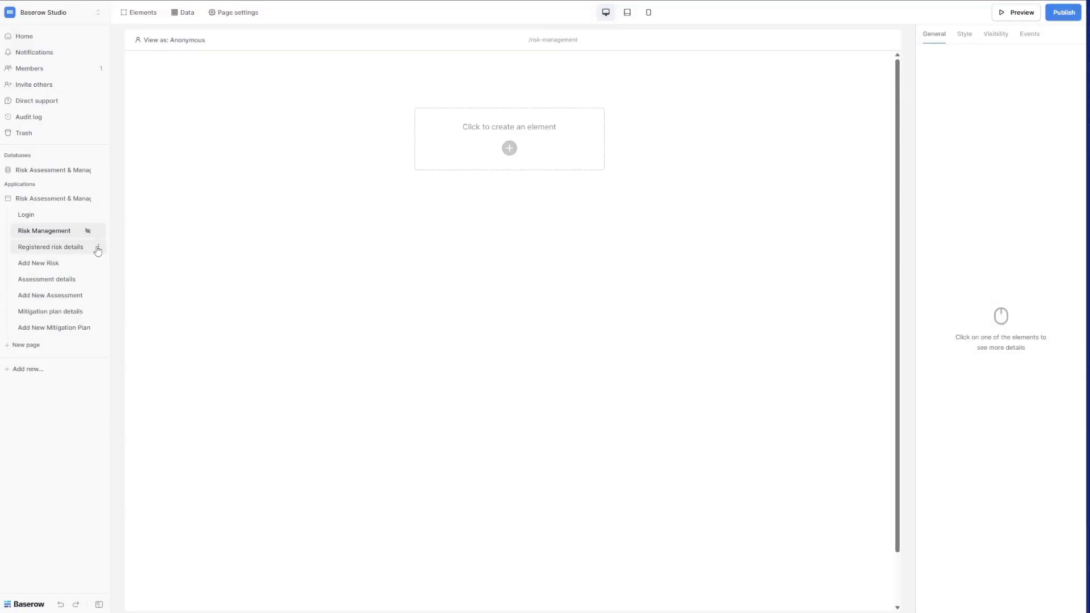
Bring up the visibility settings of the Registered risk details page.
left_click(69, 251)
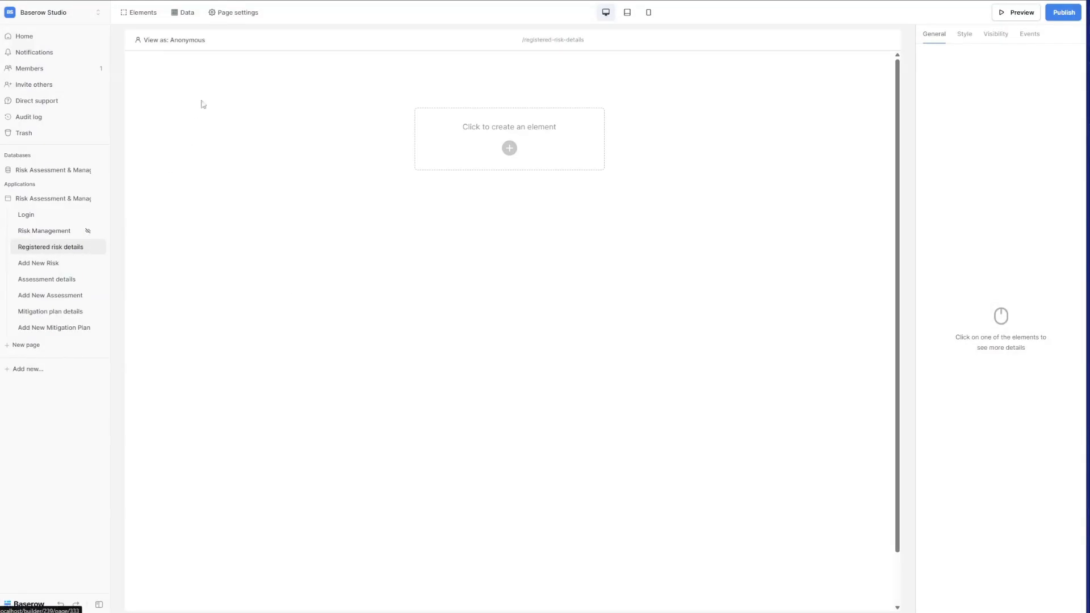
left_click(234, 15)
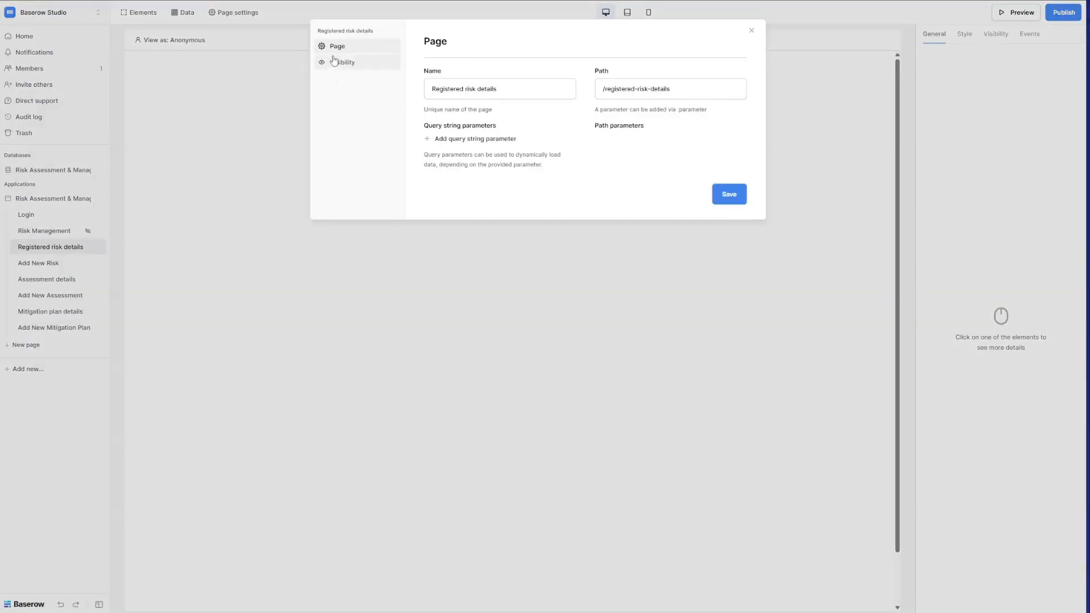
left_click(380, 64)
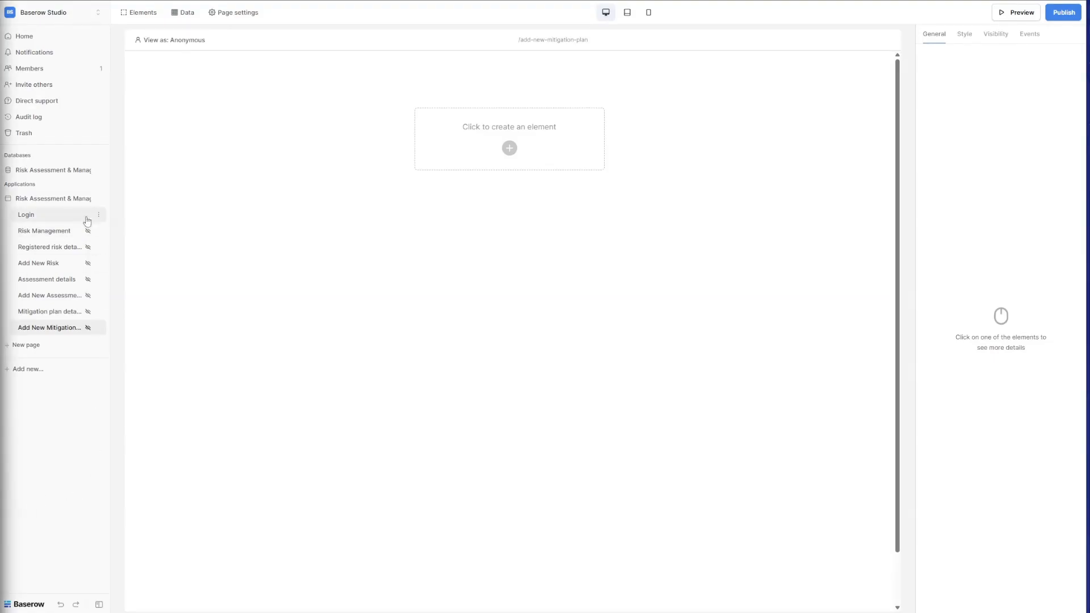
In application settings, add a Baserow table authentication user source using Local Baserow.
left_click(100, 198)
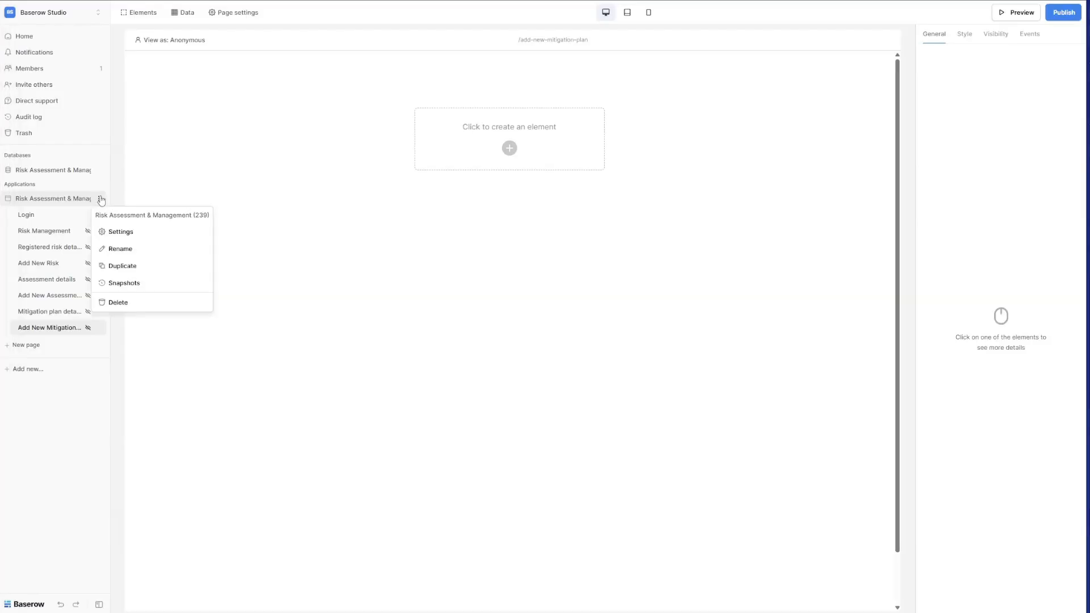
left_click(144, 236)
left_click(350, 101)
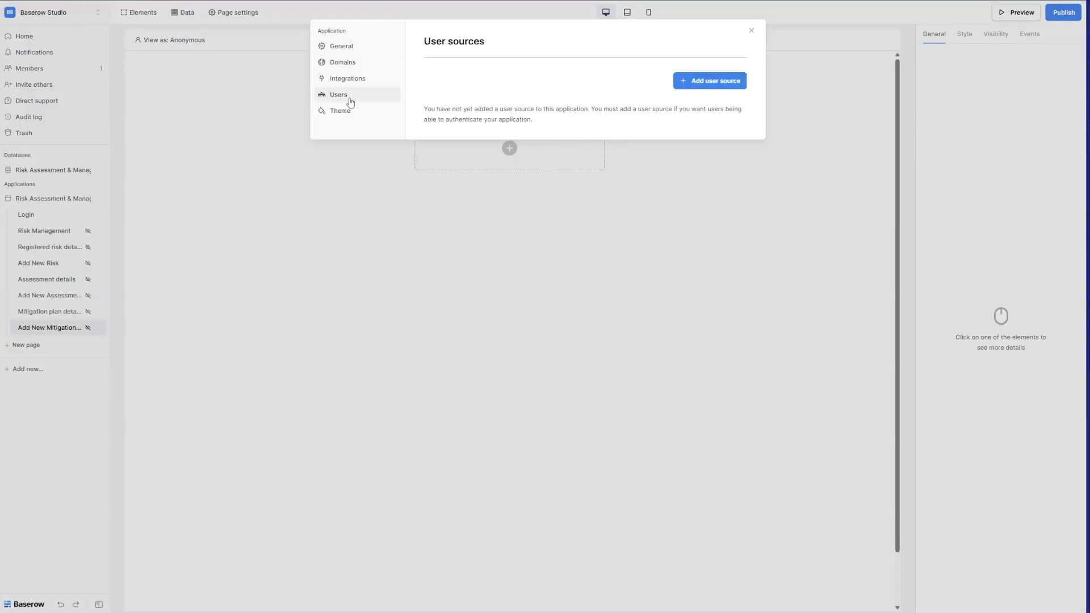
left_click(712, 83)
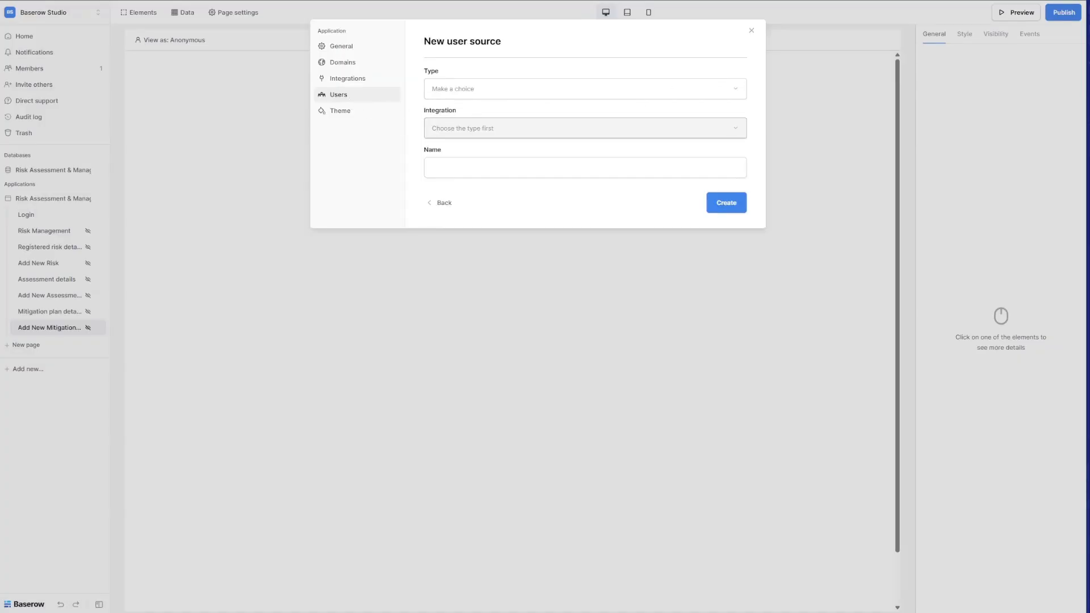
left_click(467, 88)
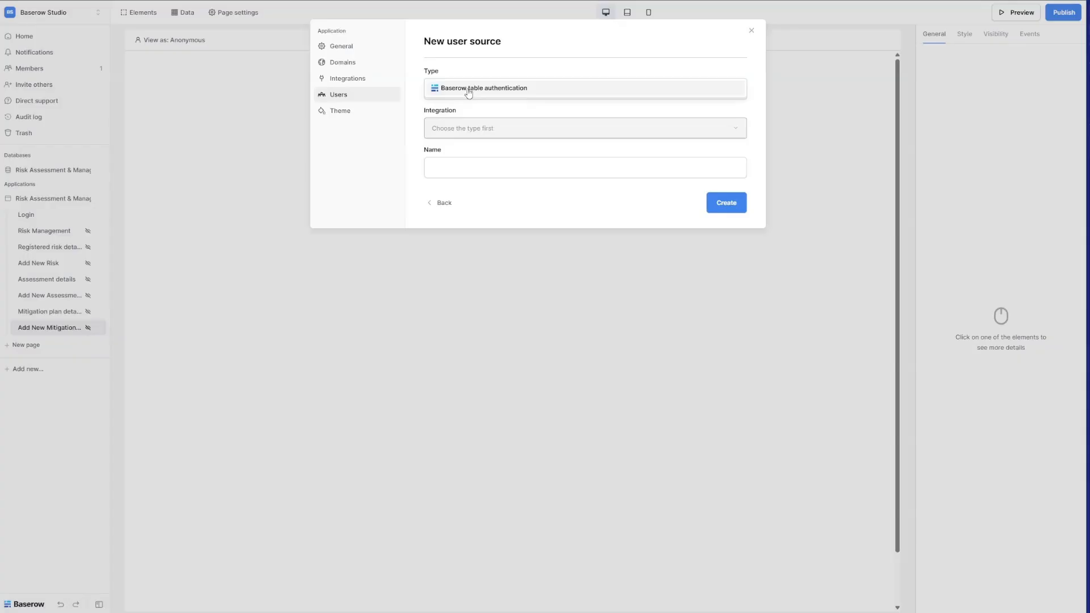
left_click(468, 90)
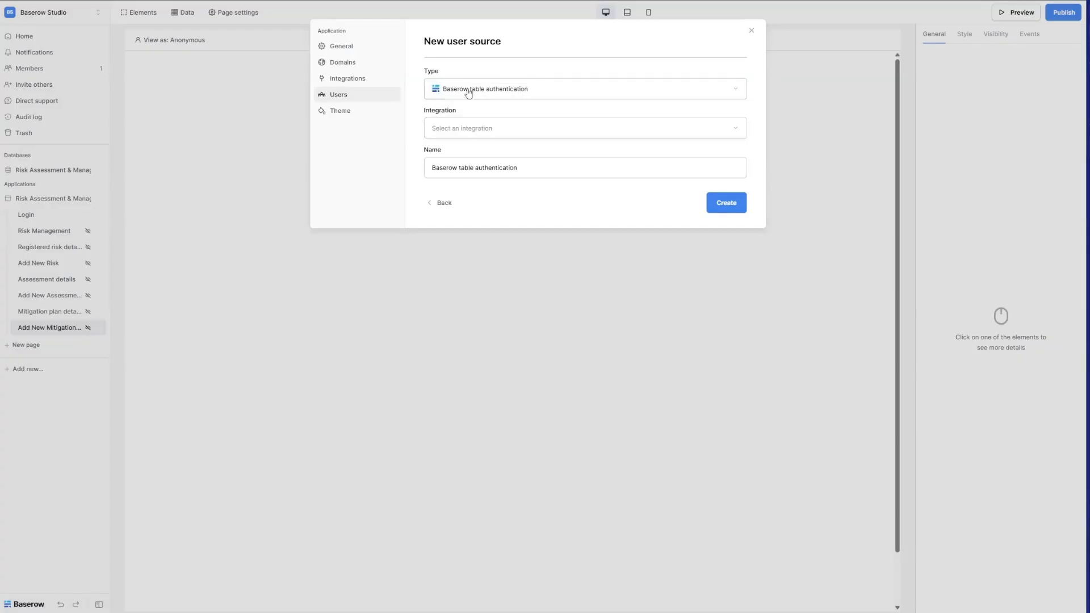
left_click(469, 129)
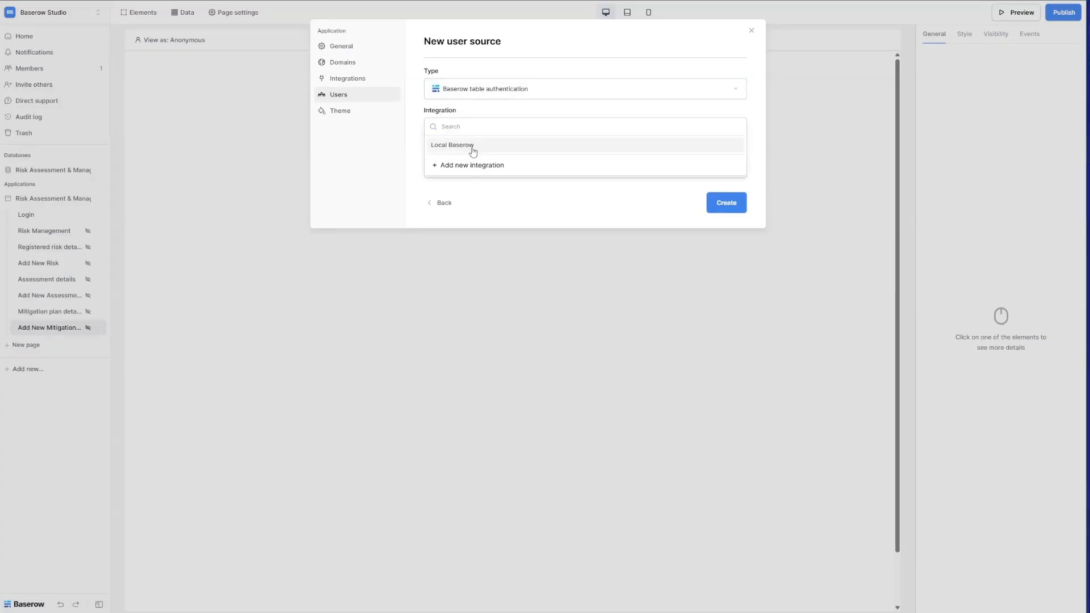
left_click(472, 147)
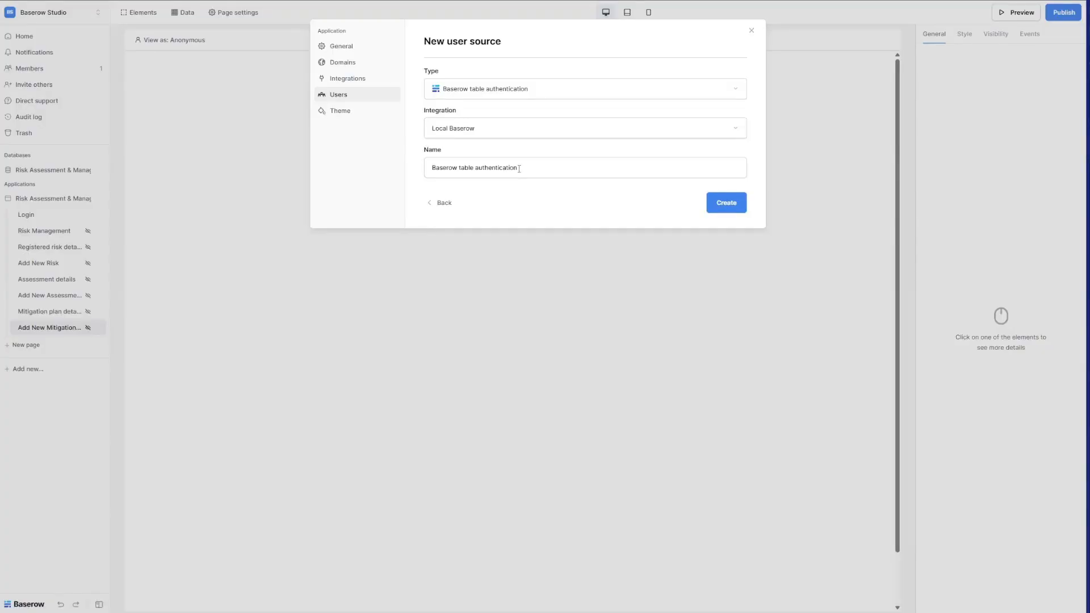
triple_click(519, 169)
Name the user source Employees and point it at the Risk Assessment & Management Employees table.
type("Employees")
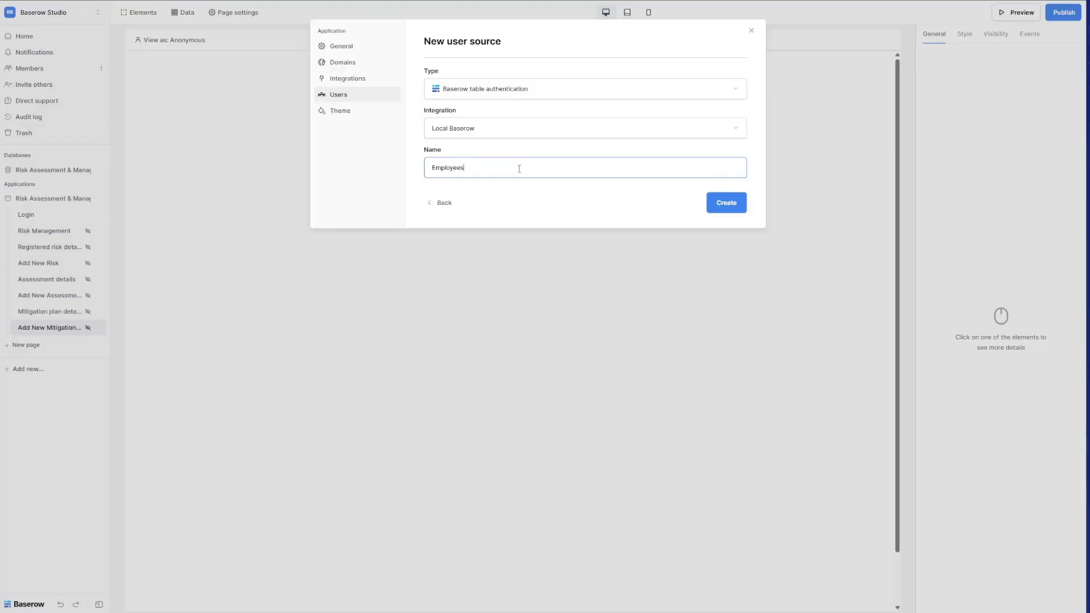
key("Return")
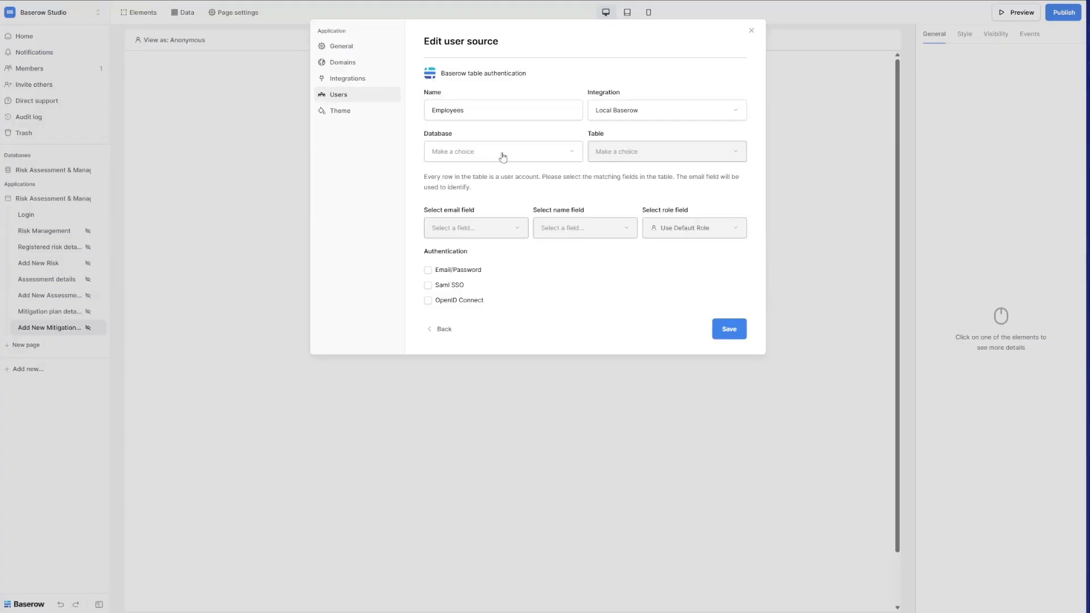
left_click(503, 156)
left_click(503, 151)
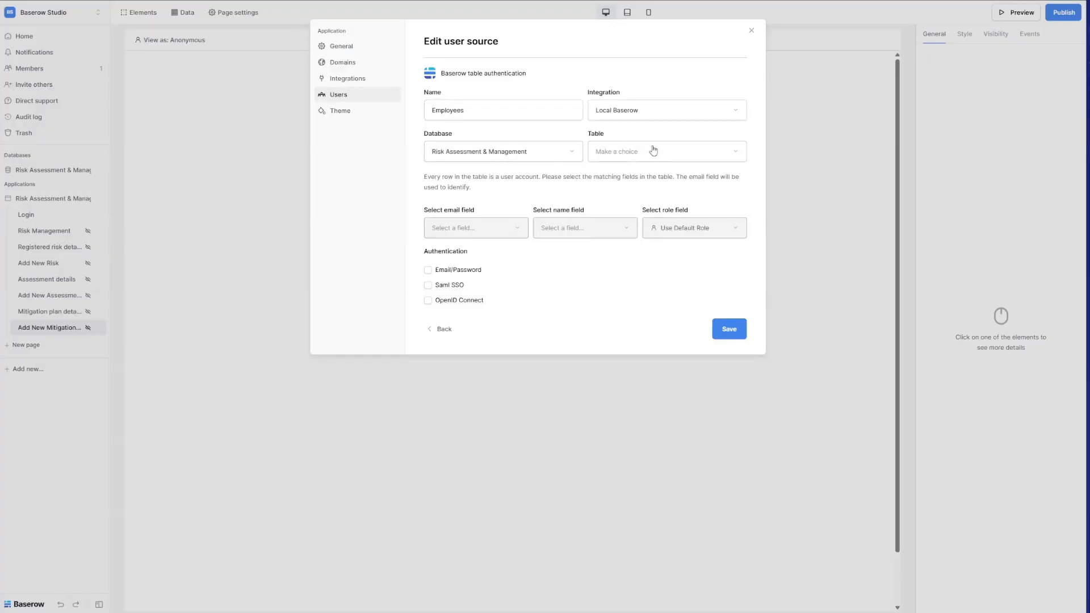
left_click(655, 151)
left_click(655, 217)
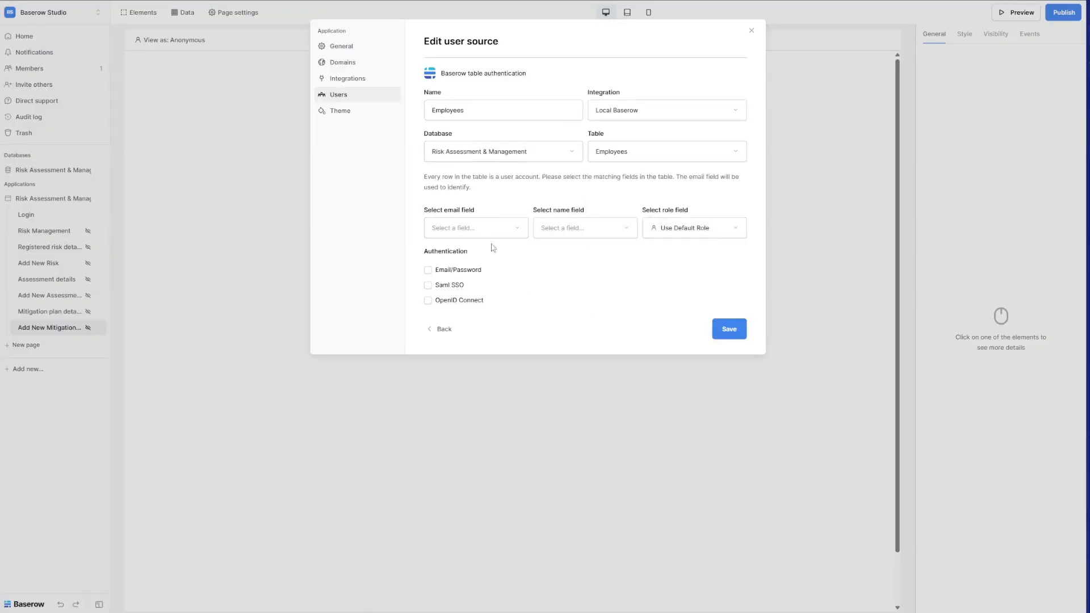
Map Email, Name and Job role fields, enable email/password sign-in with Password, and save.
left_click(477, 230)
left_click(470, 262)
left_click(572, 230)
left_click(573, 247)
left_click(678, 233)
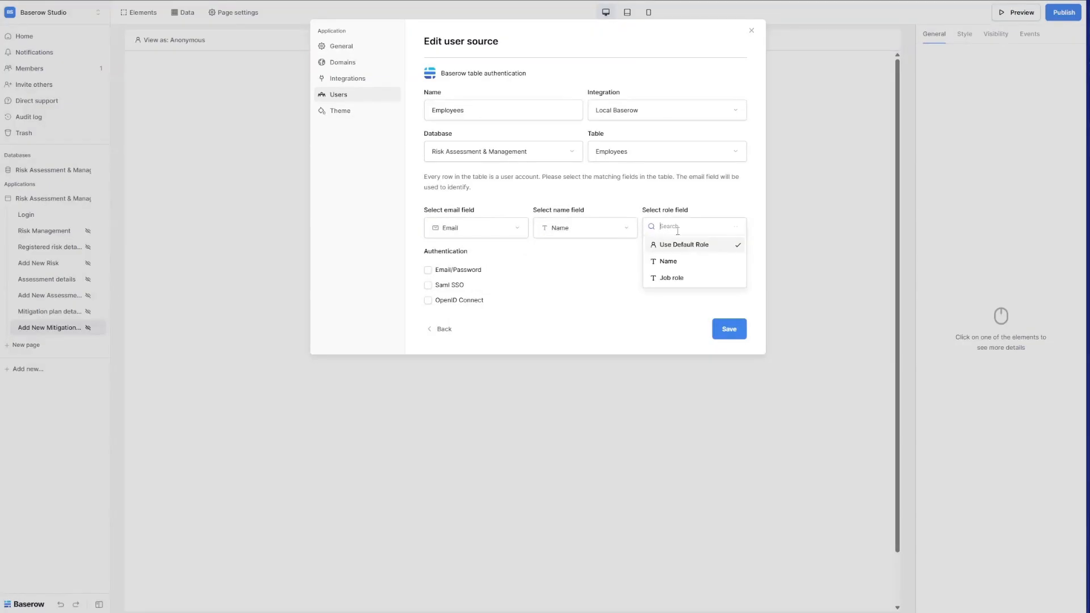
left_click(686, 282)
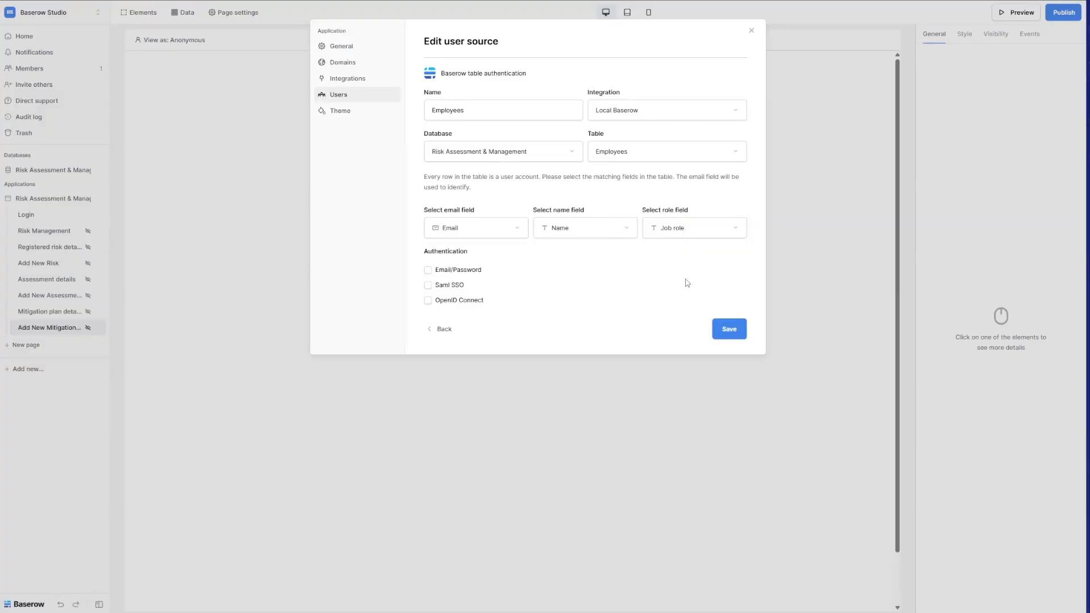
left_click(453, 275)
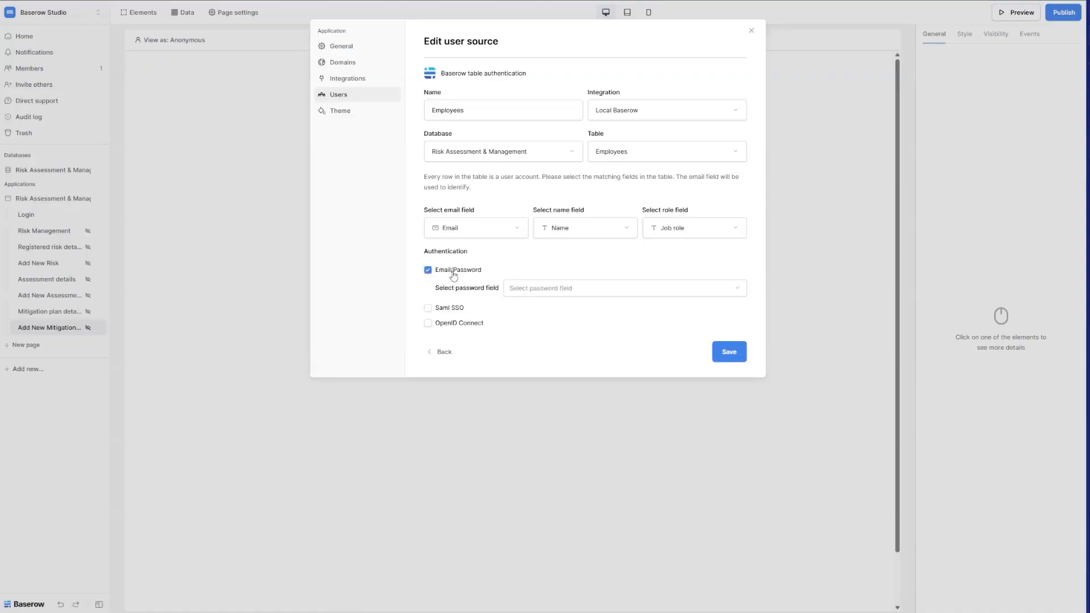
left_click(531, 290)
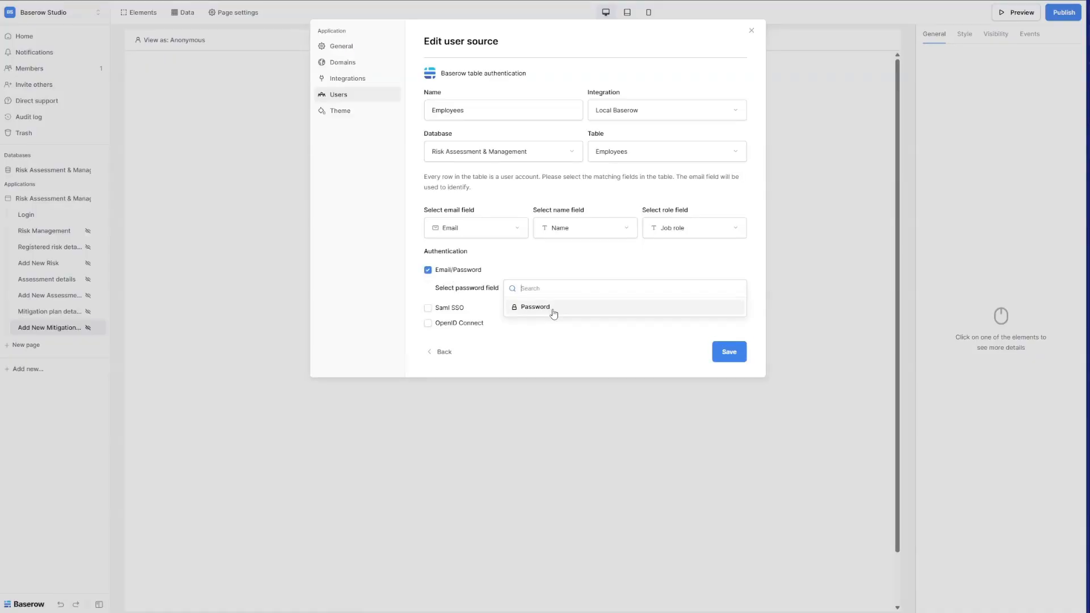
left_click(553, 307)
left_click(725, 353)
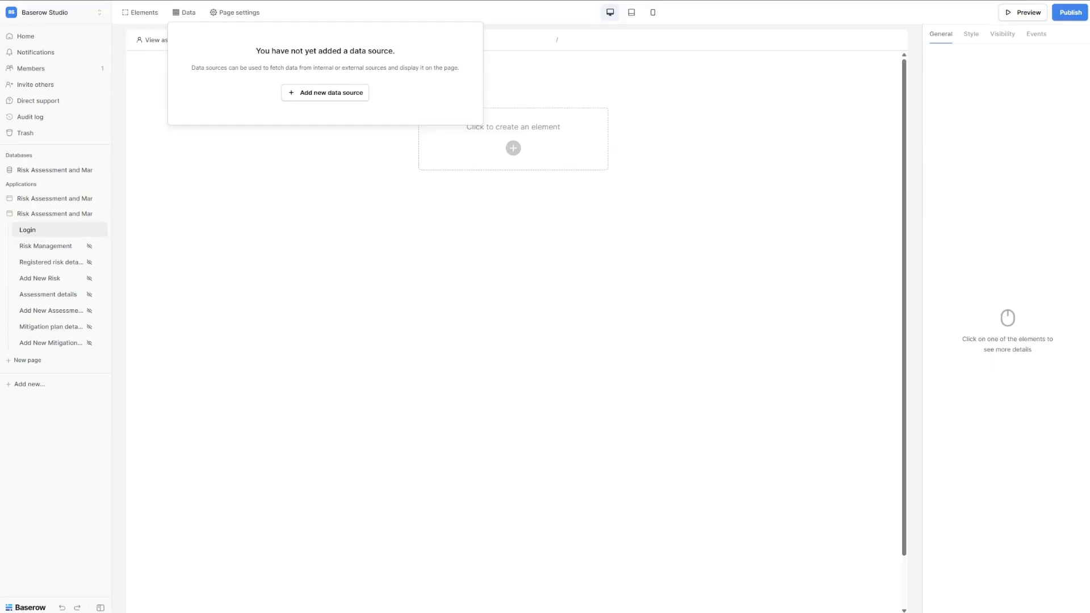
Create a list-multiple-rows data source named 'Risks by category'.
left_click(319, 99)
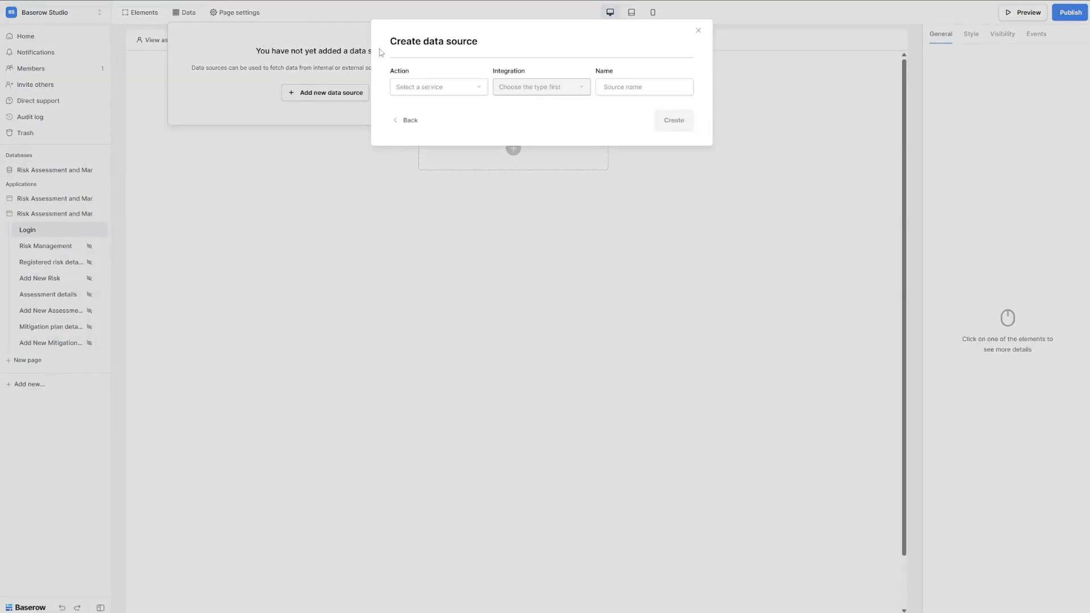
left_click(448, 89)
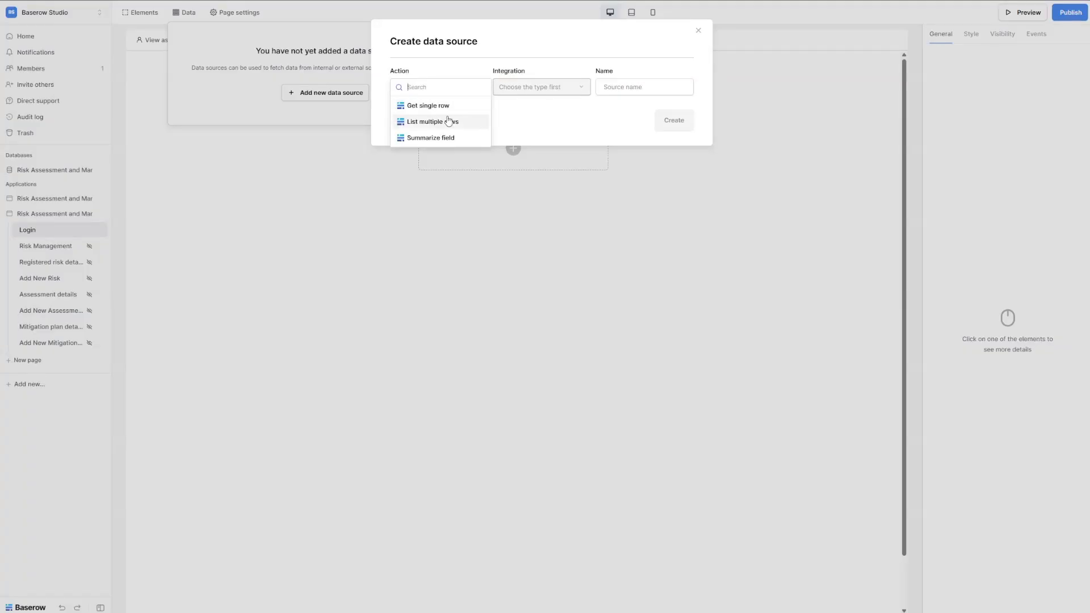
left_click(450, 122)
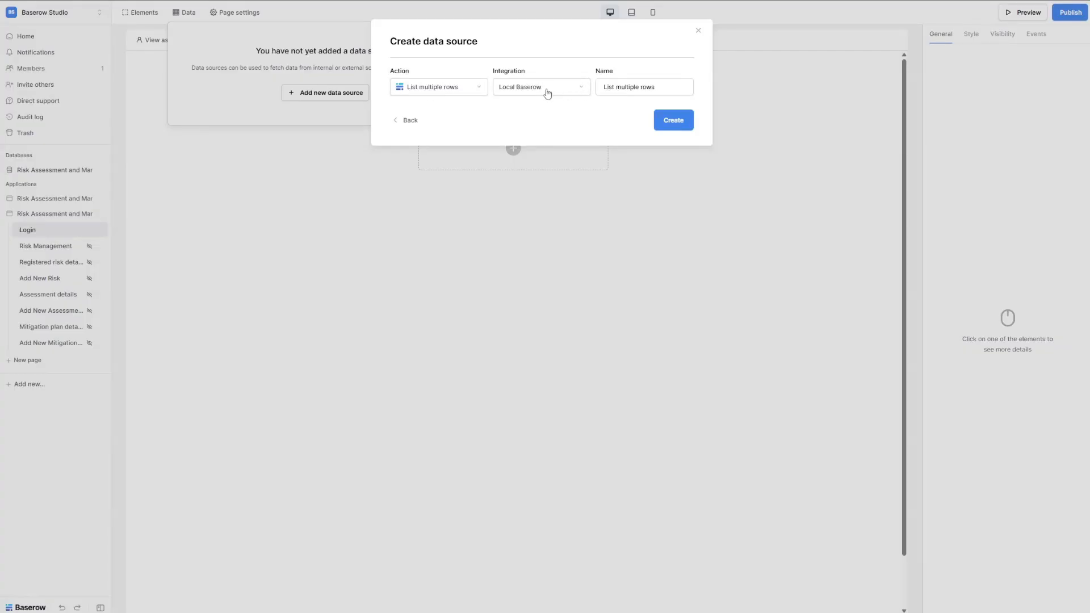
triple_click(633, 88)
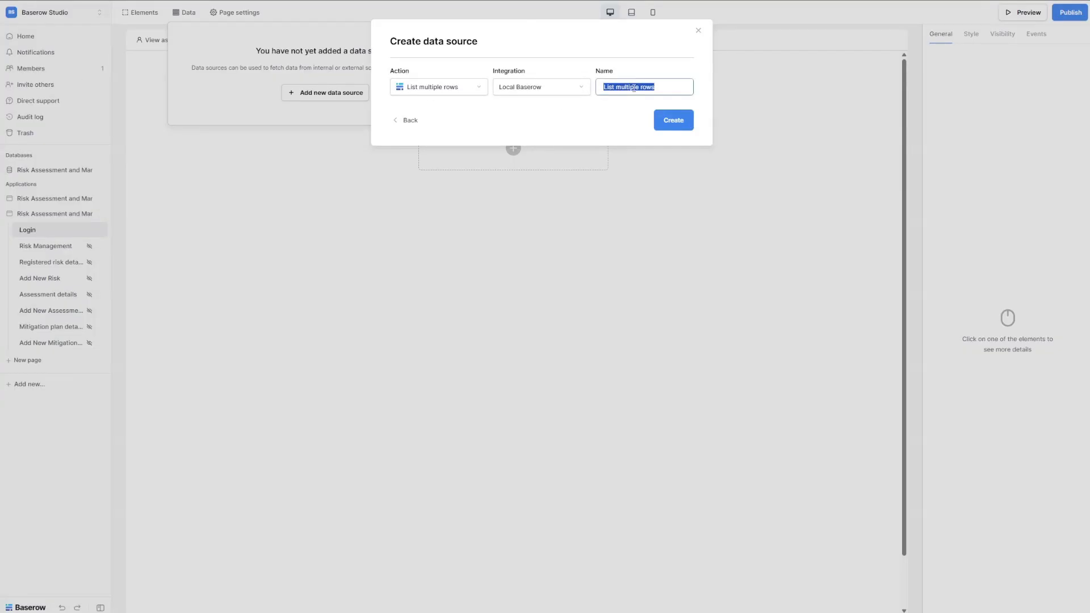
type("Risks by category")
left_click(671, 126)
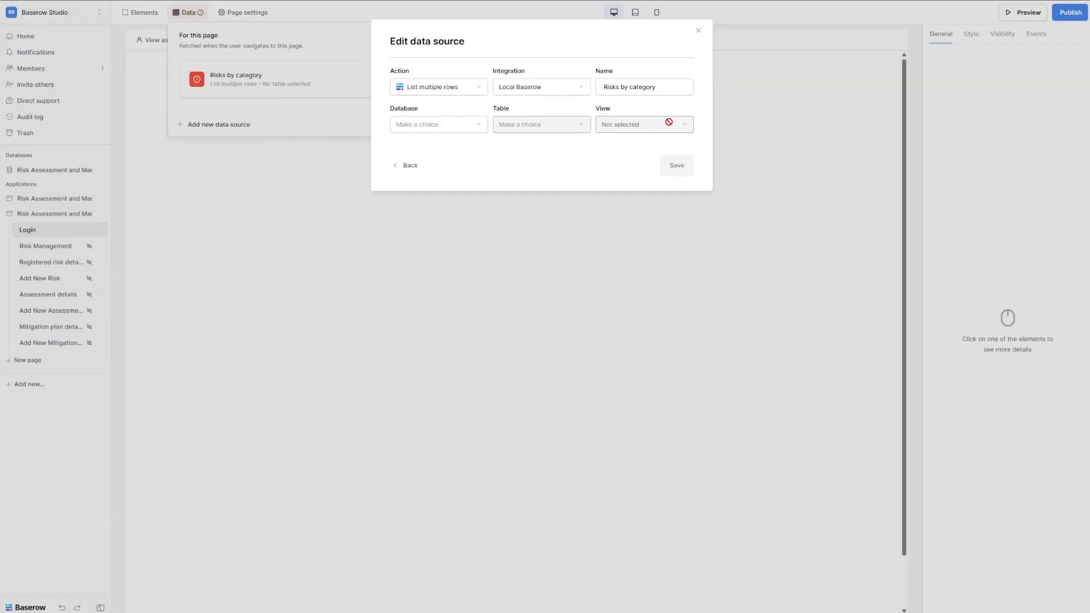
Point it at the Risk categories table's All categories view, save, and share between pages.
left_click(427, 127)
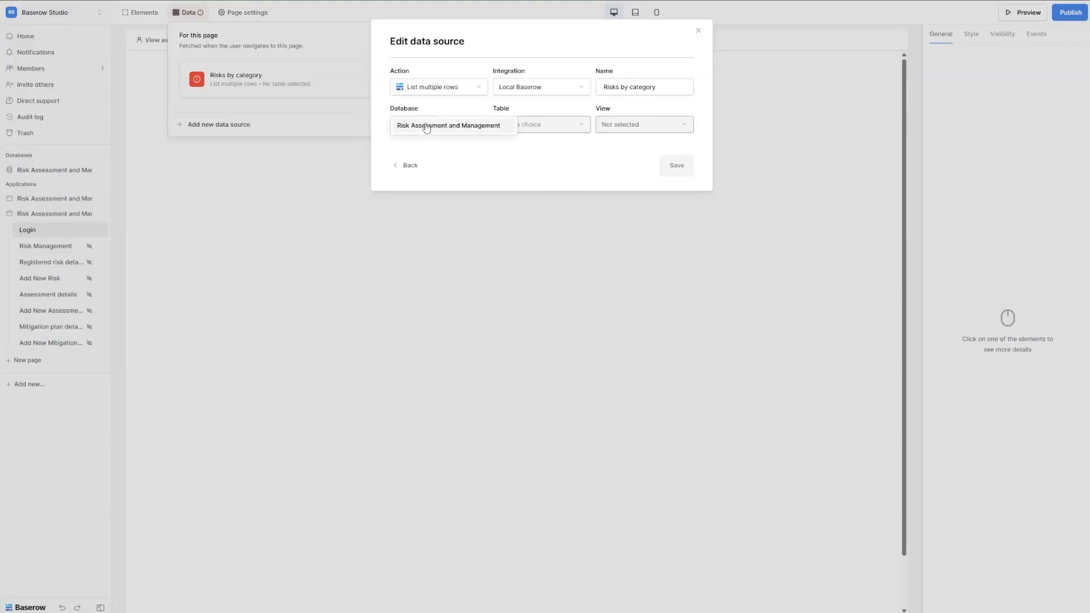
left_click(435, 131)
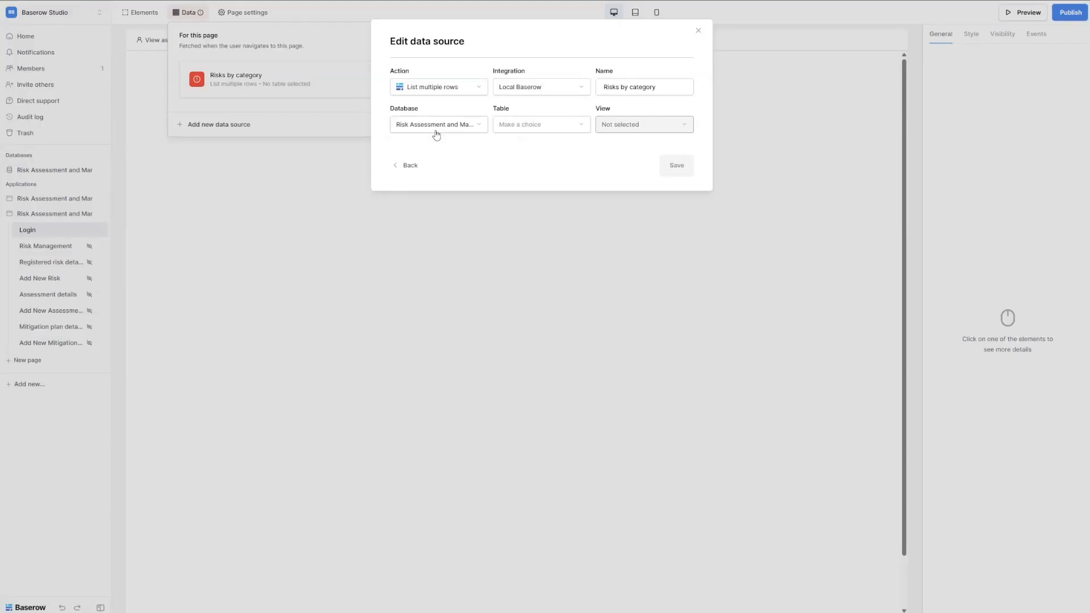
left_click(527, 127)
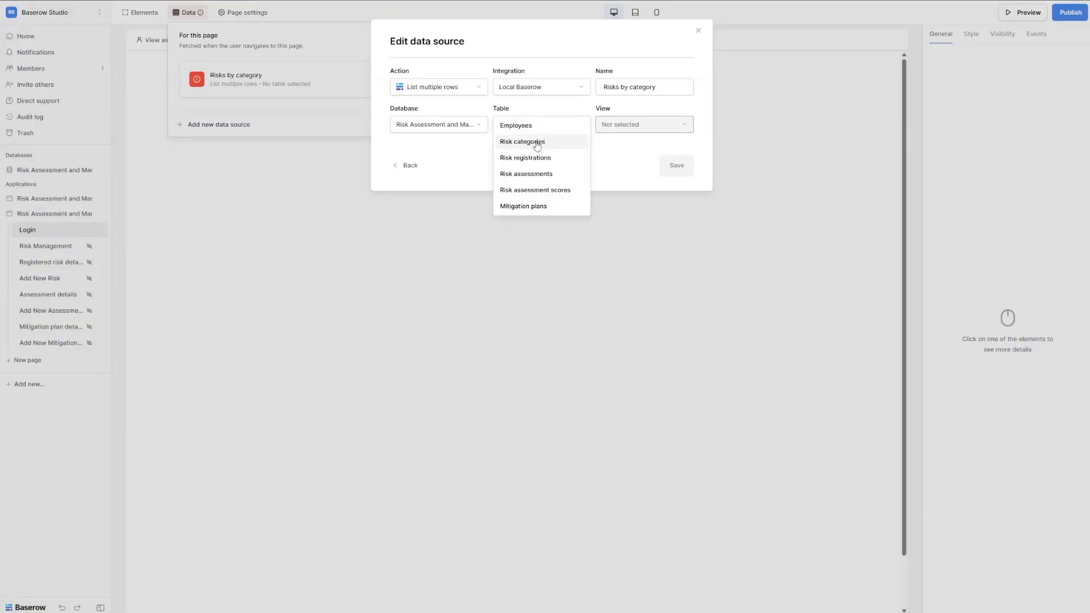
left_click(536, 144)
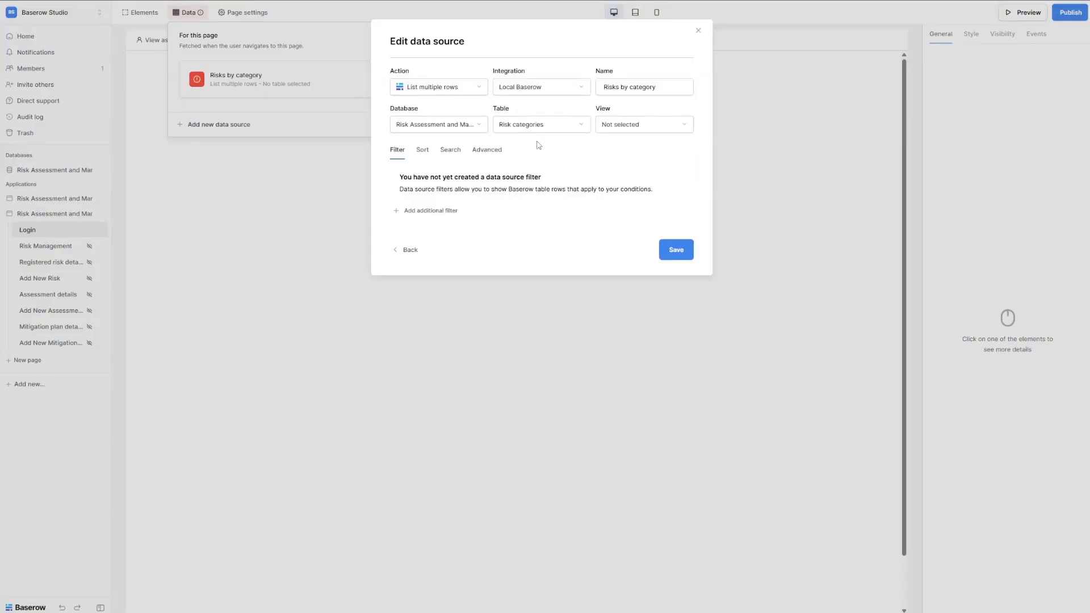
left_click(624, 132)
left_click(626, 142)
left_click(680, 257)
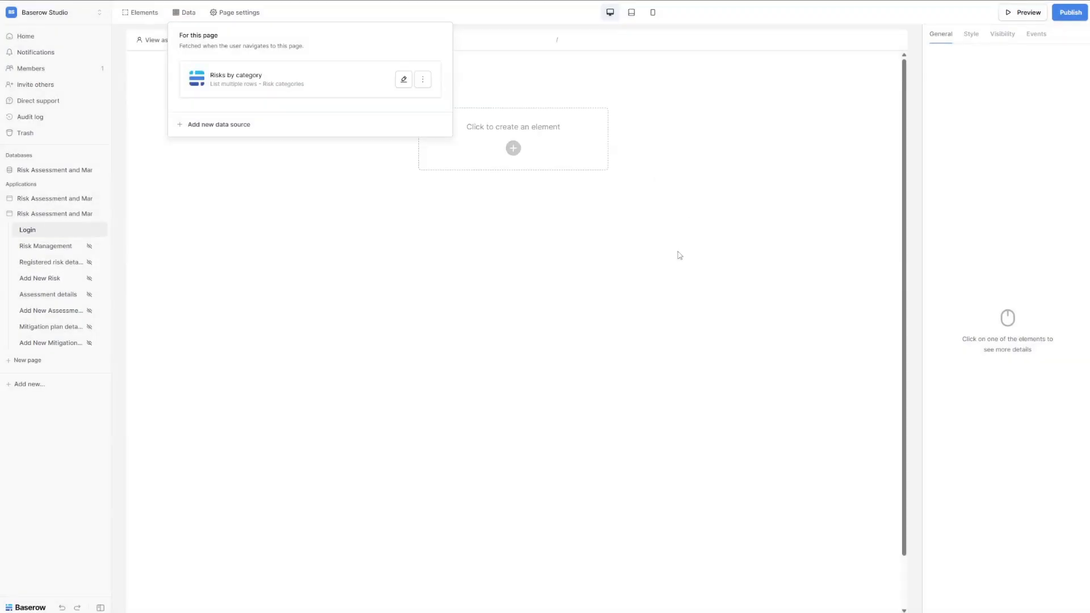
left_click(423, 80)
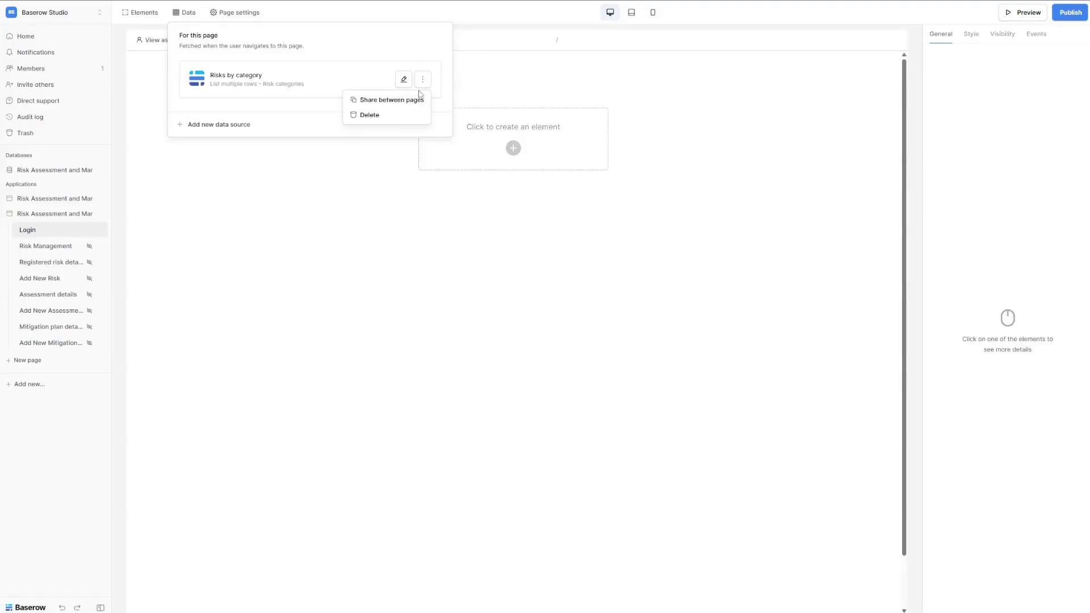
left_click(407, 103)
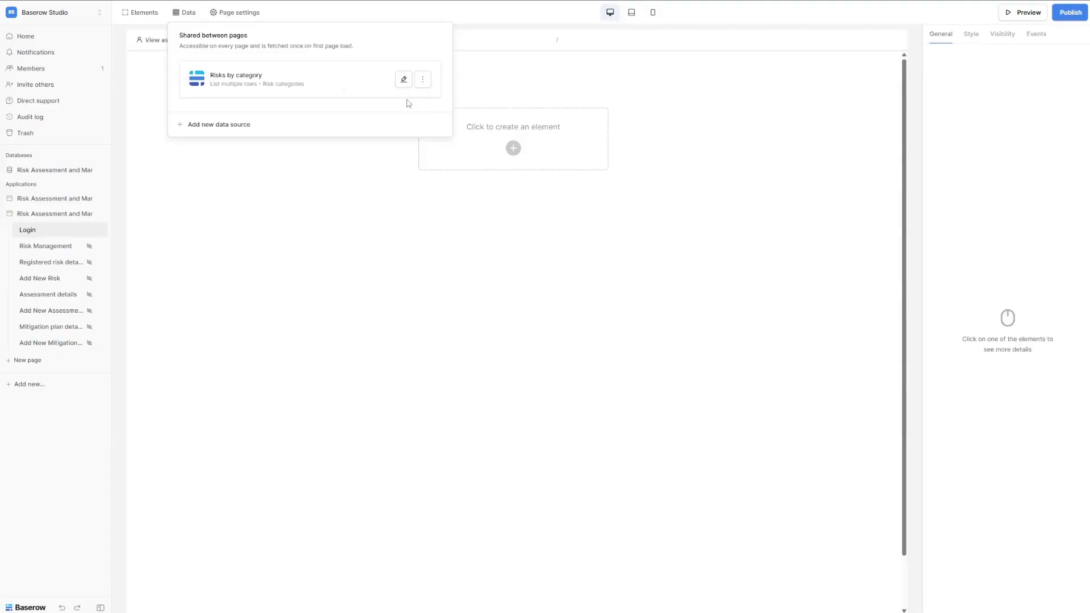
Create a list-multiple-rows data source named 'Assessments for risk'.
left_click(211, 127)
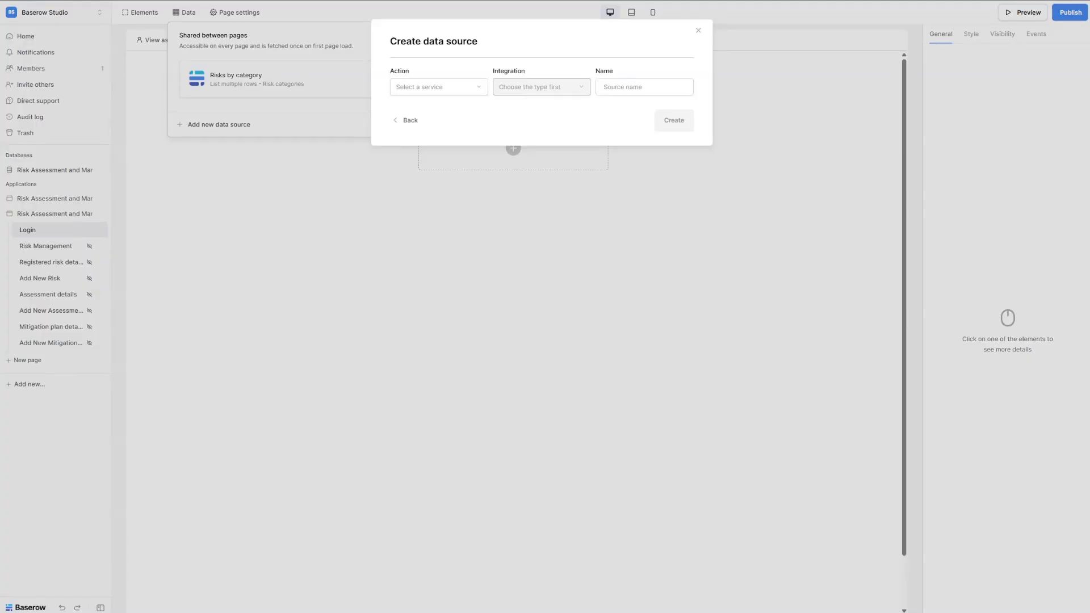
left_click(443, 86)
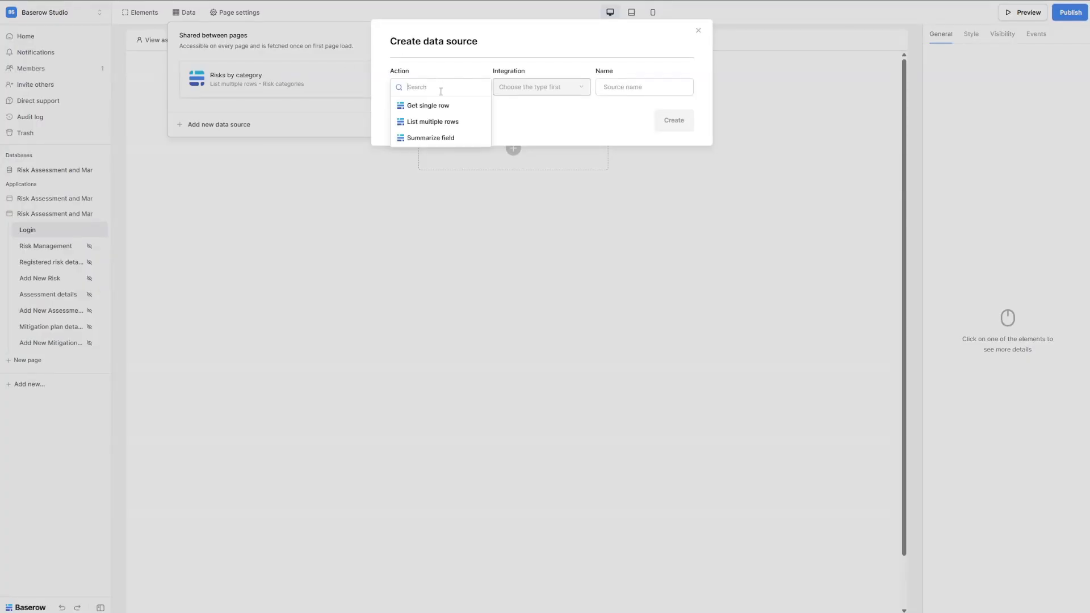
left_click(437, 122)
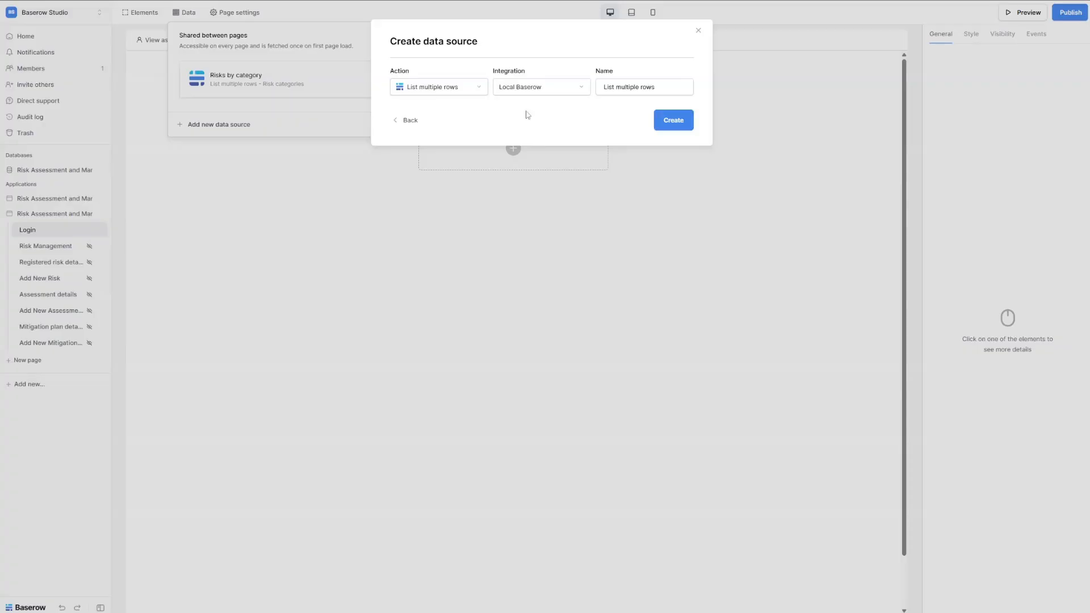
triple_click(631, 89)
type("Assessments for risk")
key("Return")
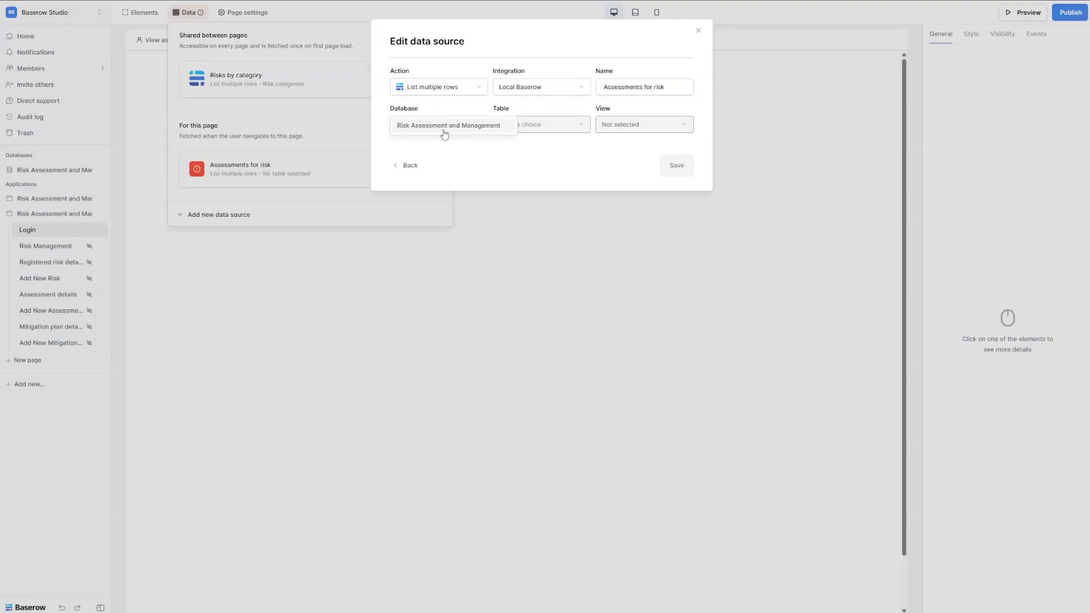
Point it at the Risk assessments table's All assessments view, save, and share between pages.
left_click(526, 125)
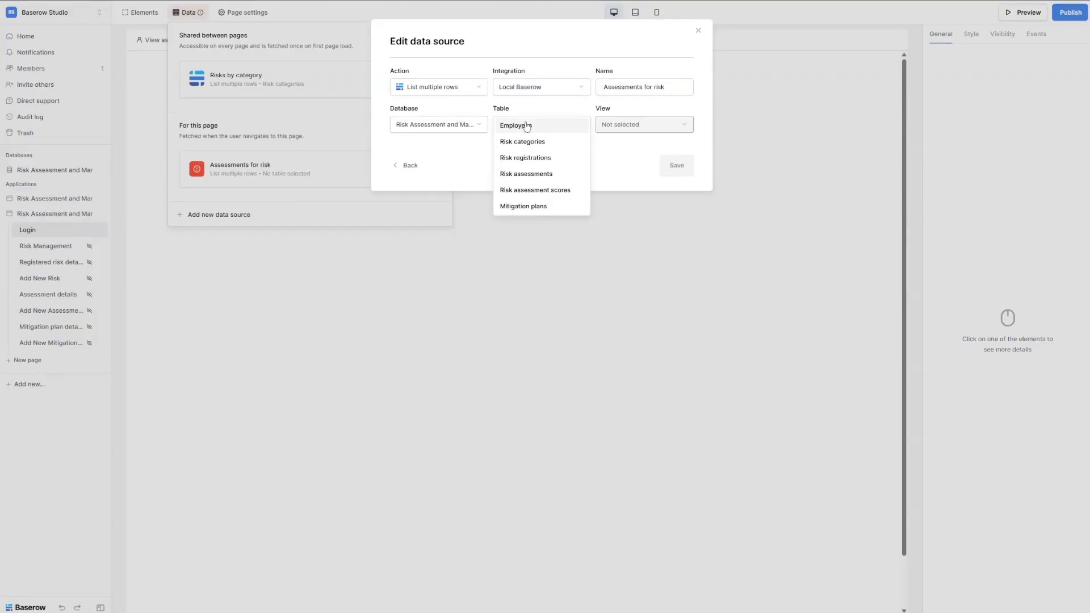
left_click(545, 175)
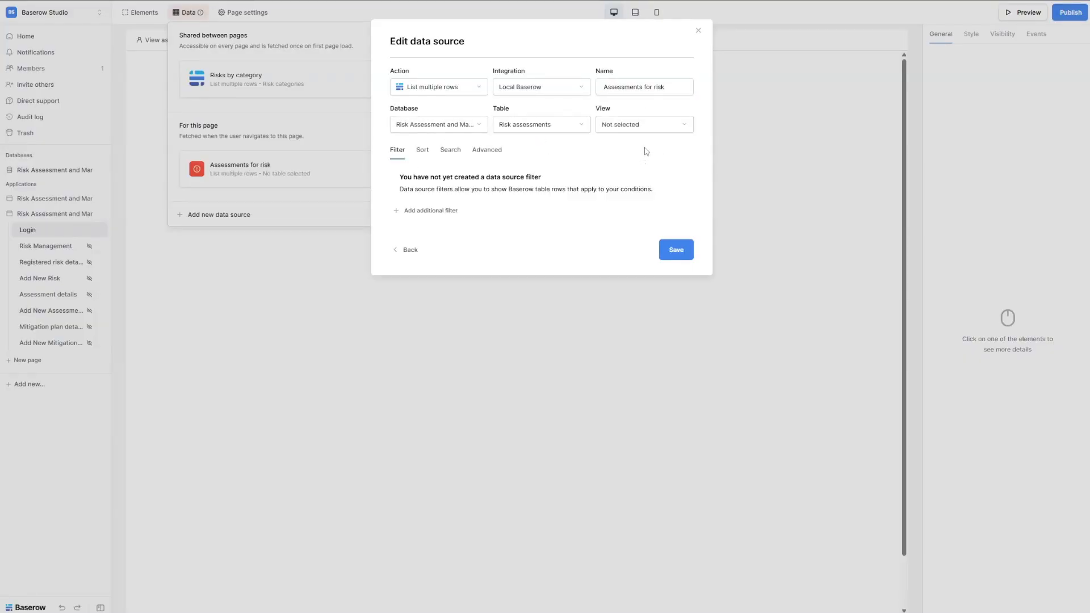
left_click(623, 131)
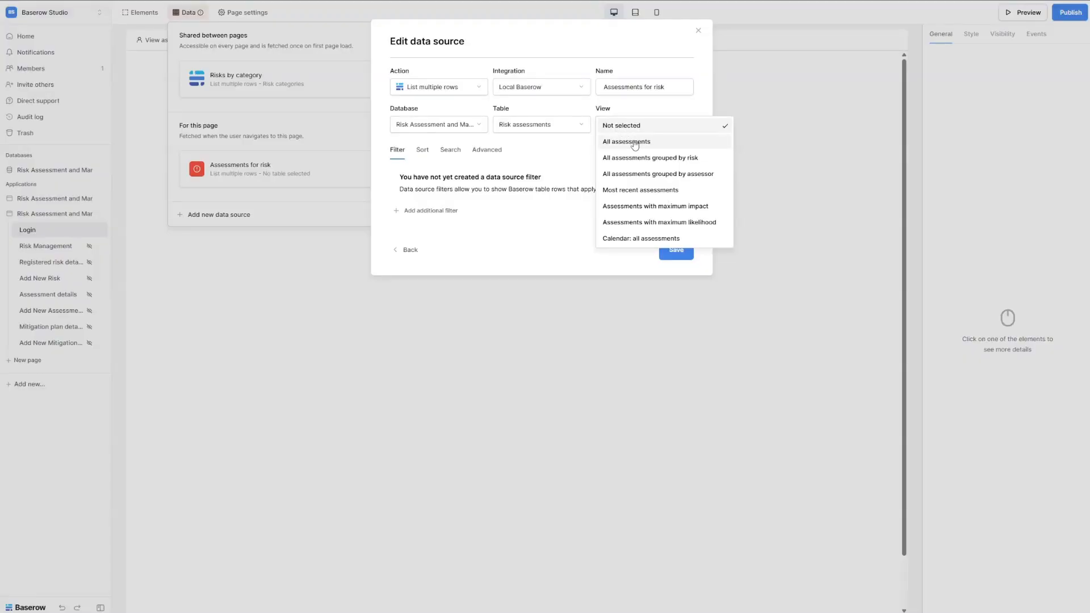
left_click(634, 143)
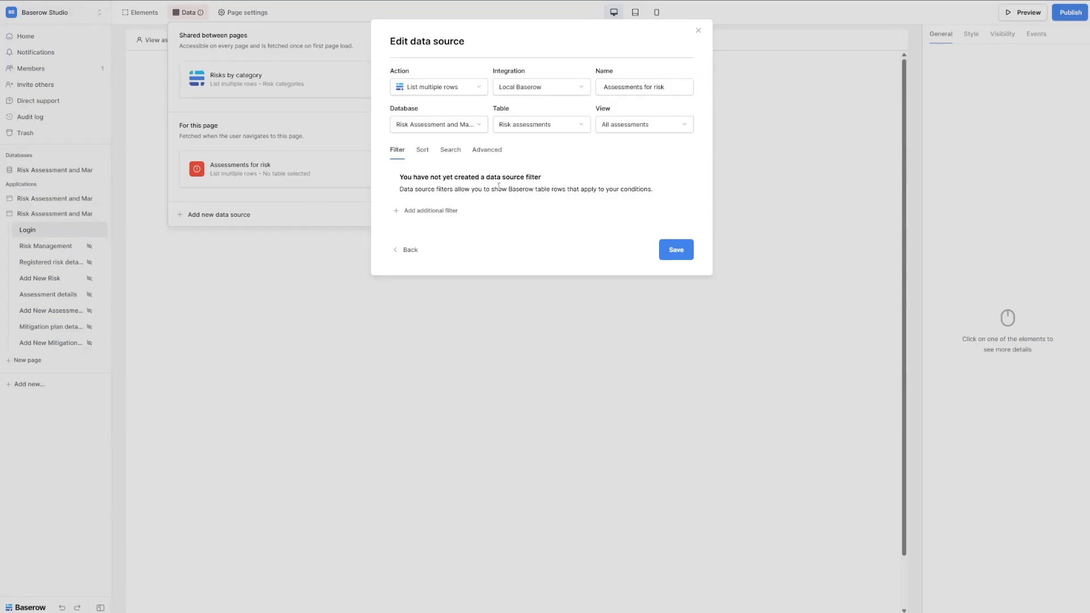
left_click(677, 256)
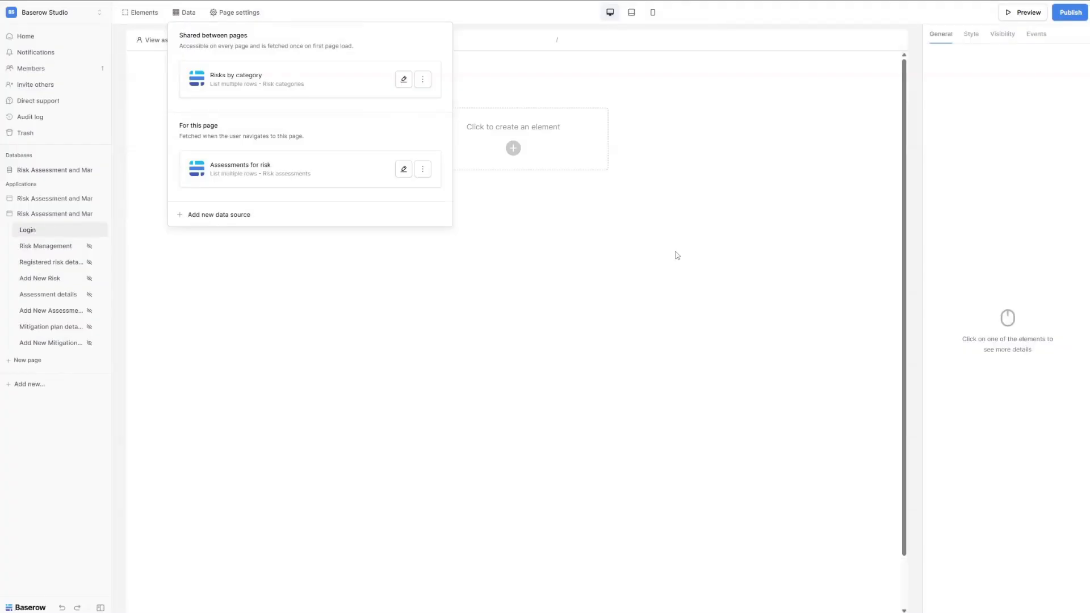
left_click(423, 172)
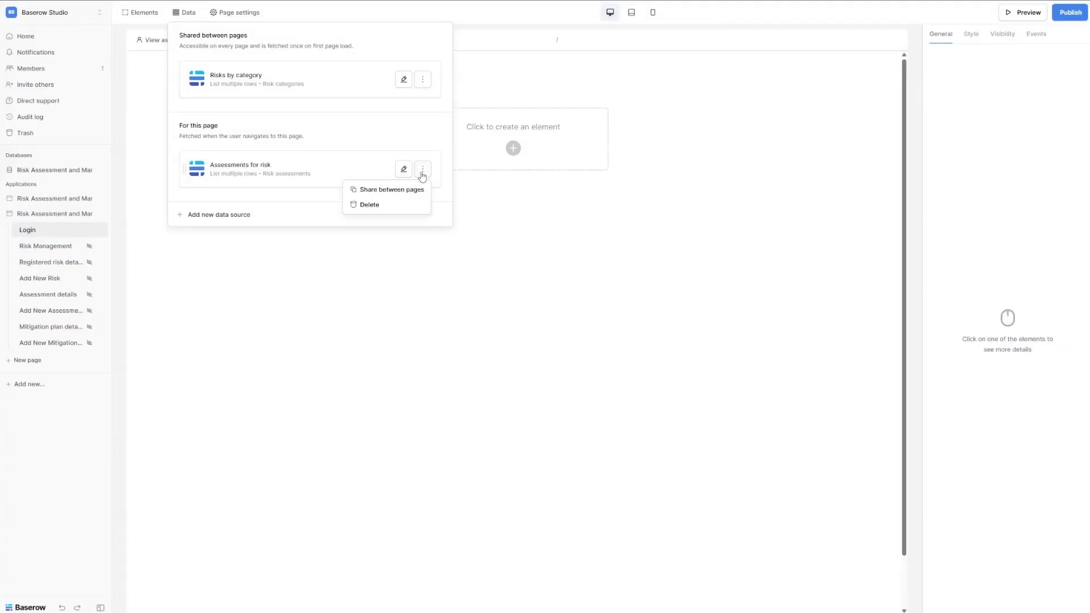
left_click(406, 192)
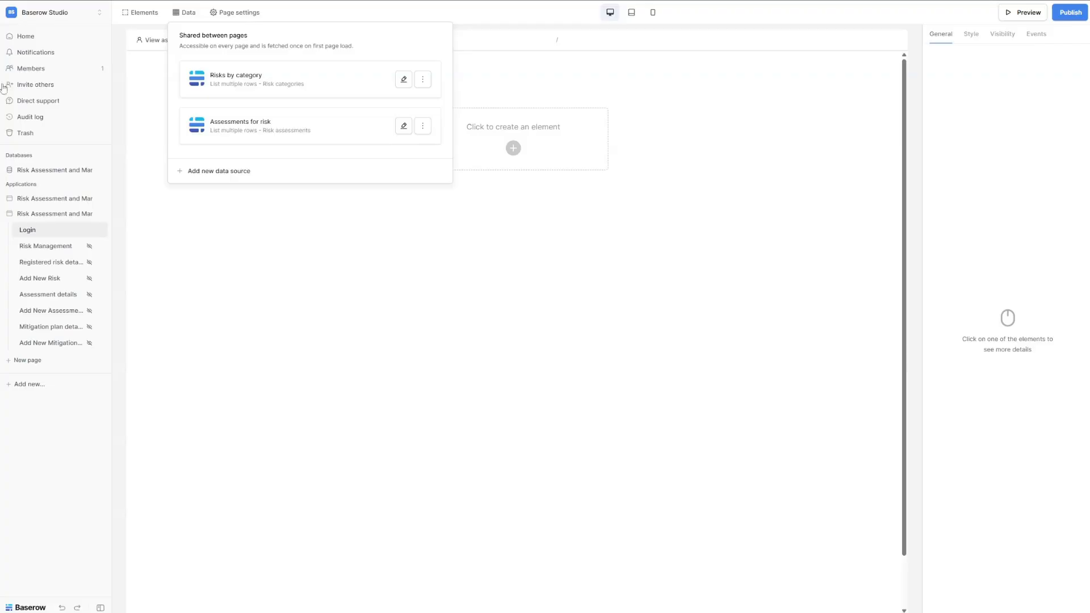
Create a list-multiple-rows data source named 'Mitigation plan for risks'.
left_click(216, 176)
left_click(440, 86)
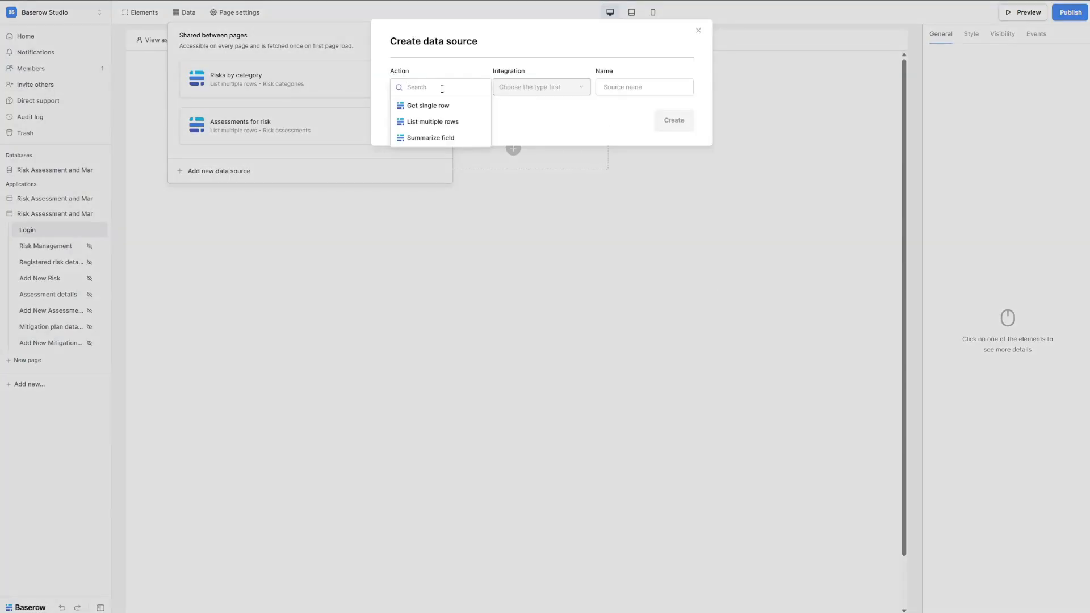
left_click(434, 123)
triple_click(619, 87)
type("Mitigation plan for risks")
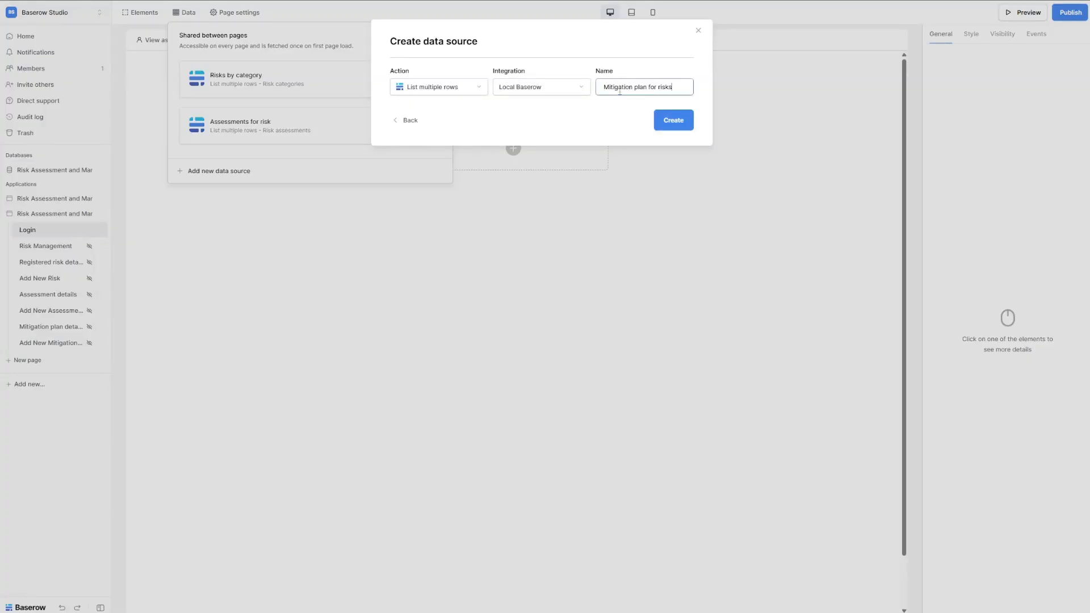
left_click(674, 121)
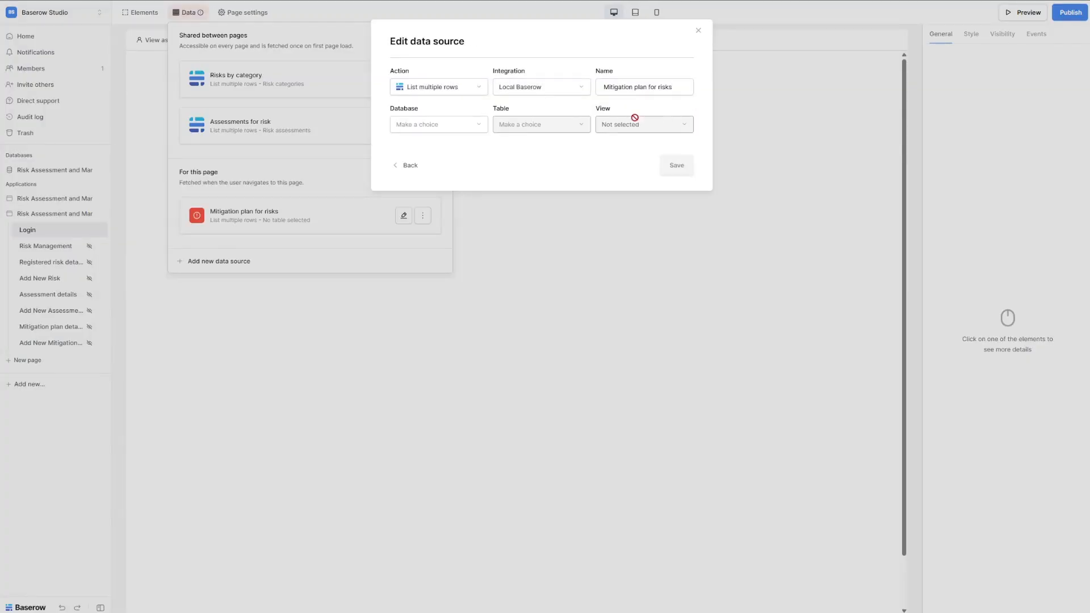
Point it at the Mitigation plans table's All mitigation plans view, save, and share between pages.
left_click(440, 128)
left_click(440, 126)
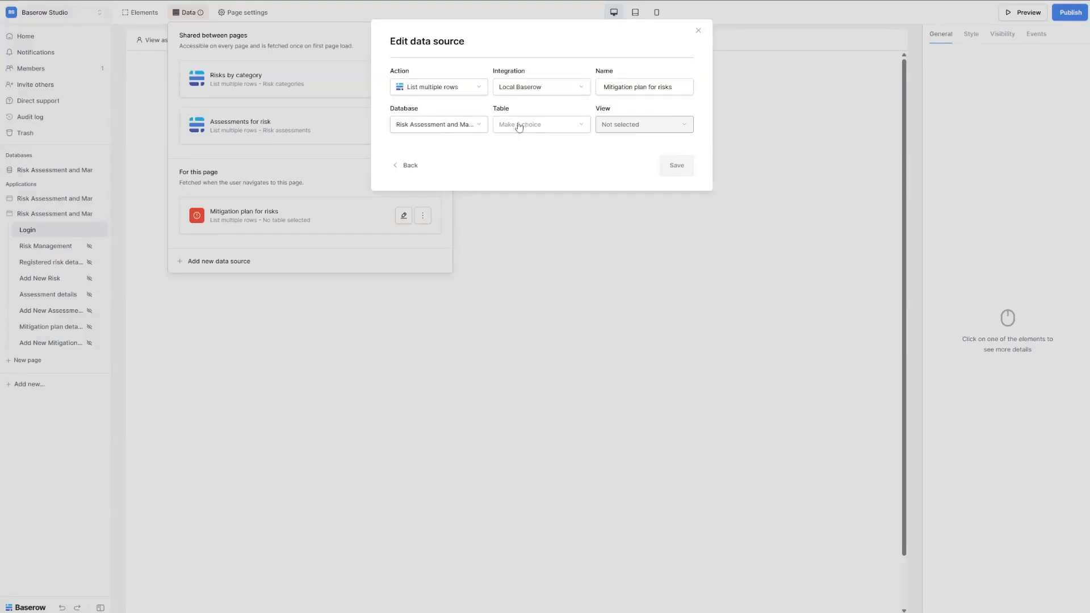
left_click(536, 126)
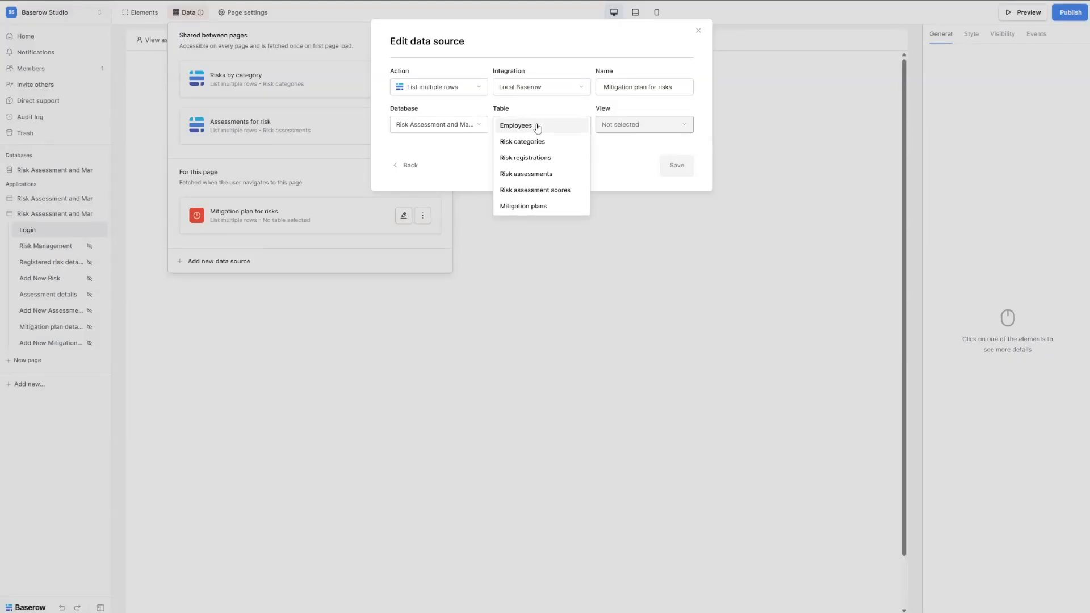
left_click(540, 207)
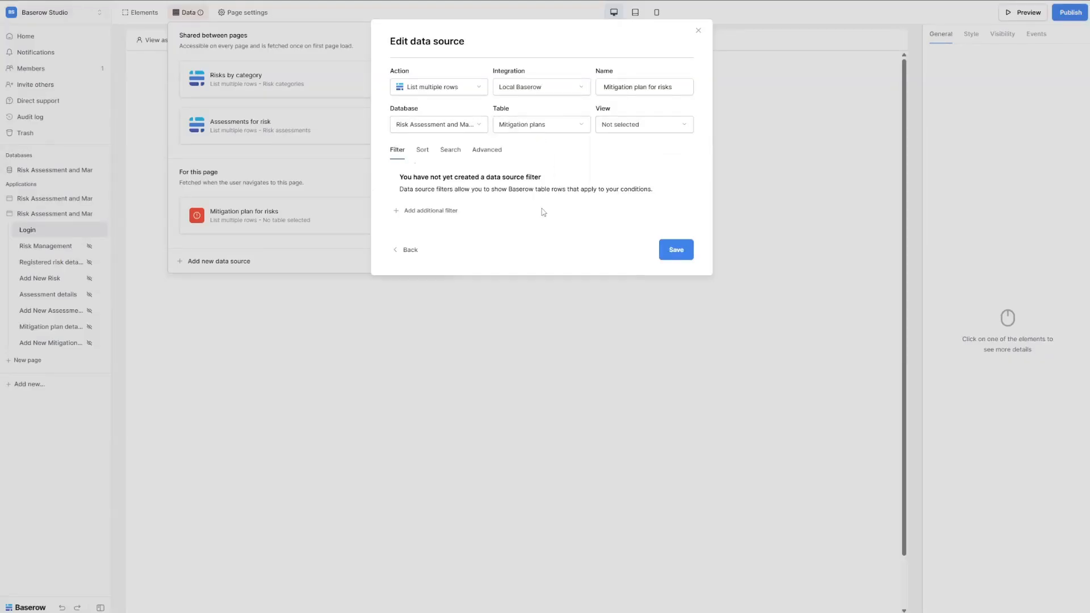
left_click(634, 130)
left_click(634, 141)
left_click(675, 249)
left_click(424, 216)
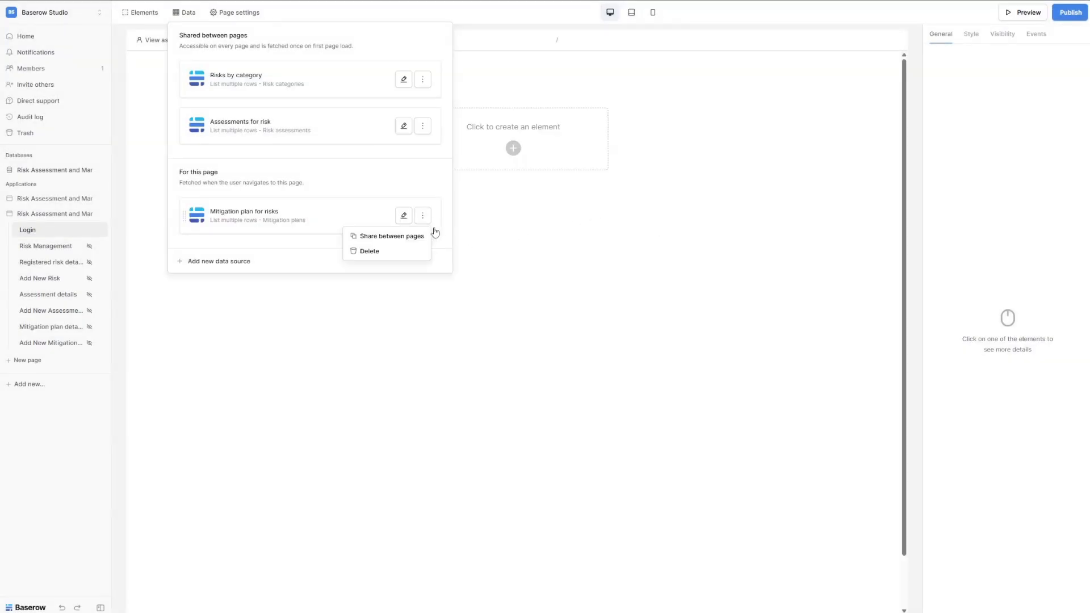
left_click(392, 237)
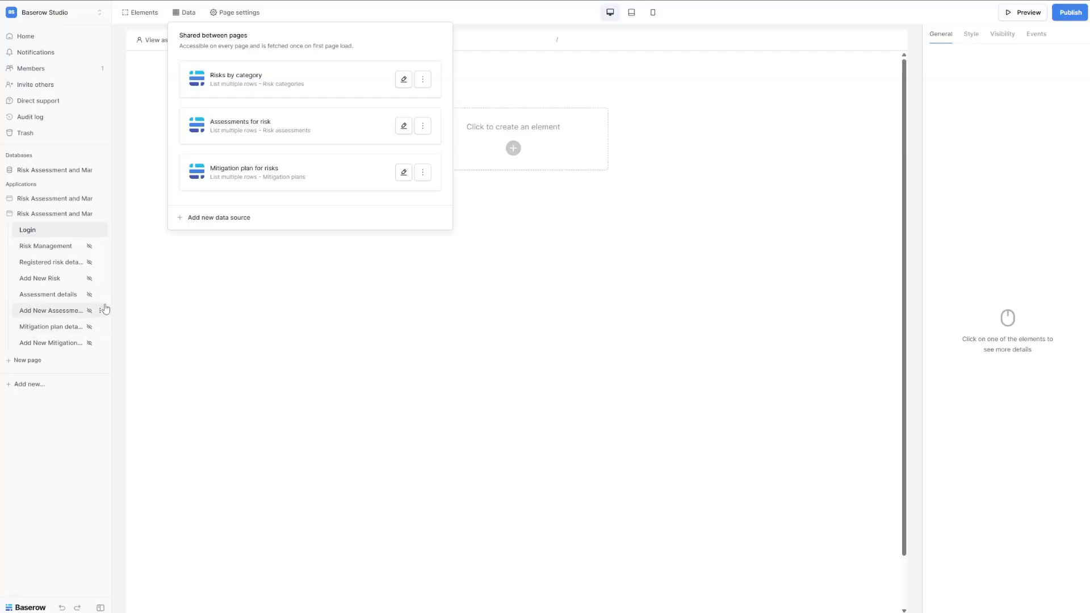
On the Risk Management page, create a list-multiple-rows source named 'Risks by impact and likelihood'.
left_click(68, 250)
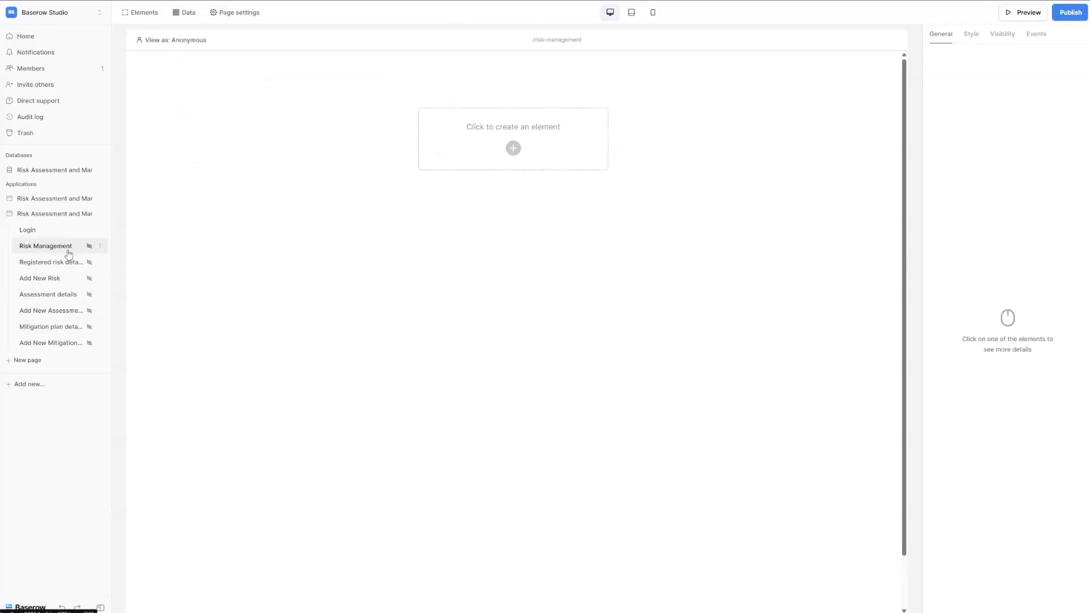
left_click(192, 16)
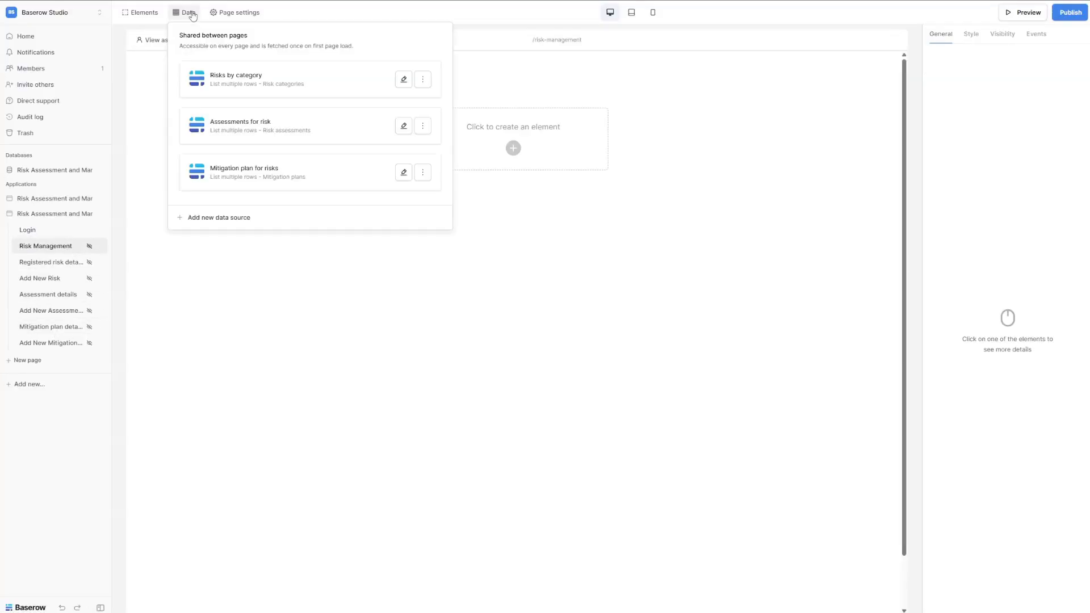
left_click(226, 218)
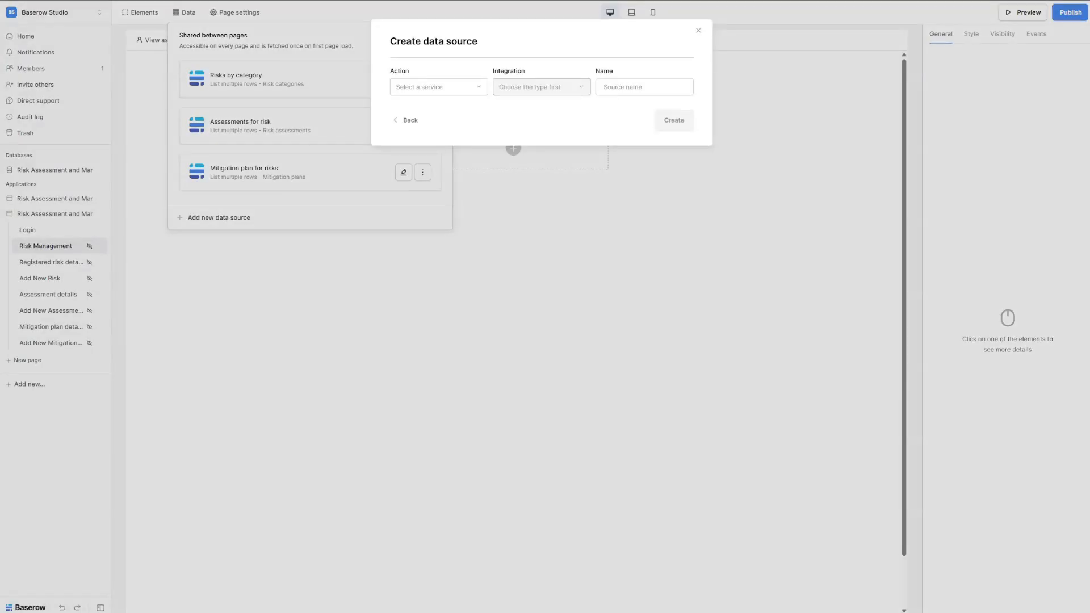
left_click(398, 86)
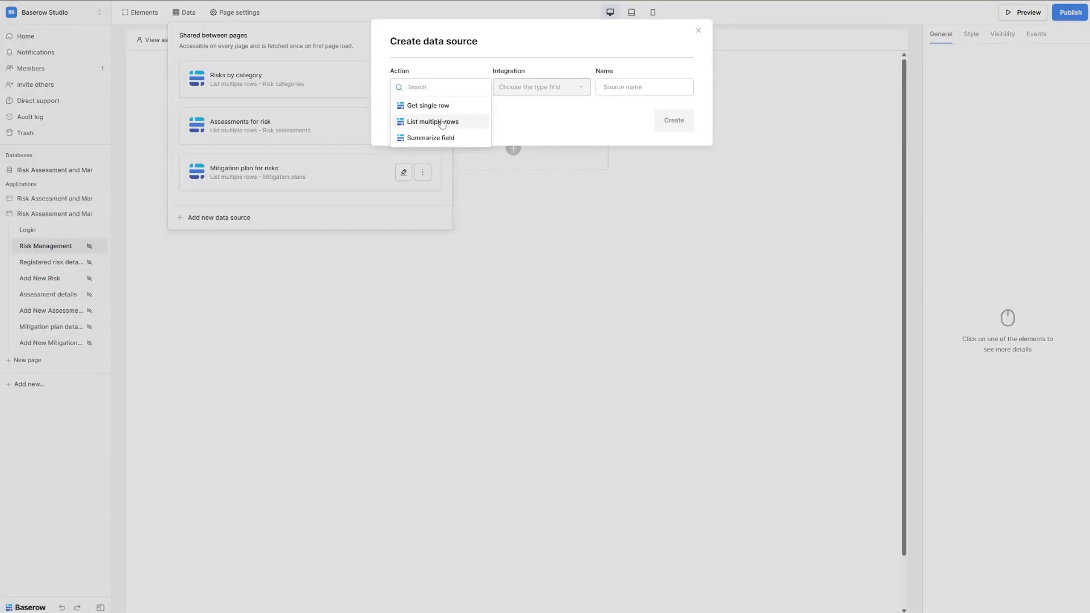
left_click(442, 124)
left_click(652, 84)
key("ctrl+a")
type("Risks by impact and likelihood")
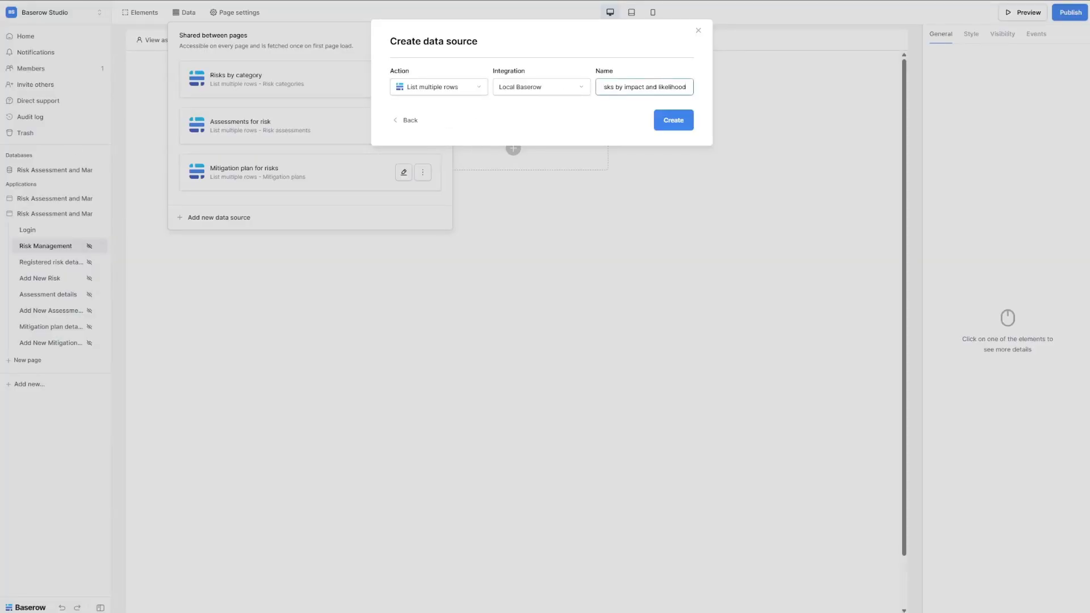
left_click(674, 120)
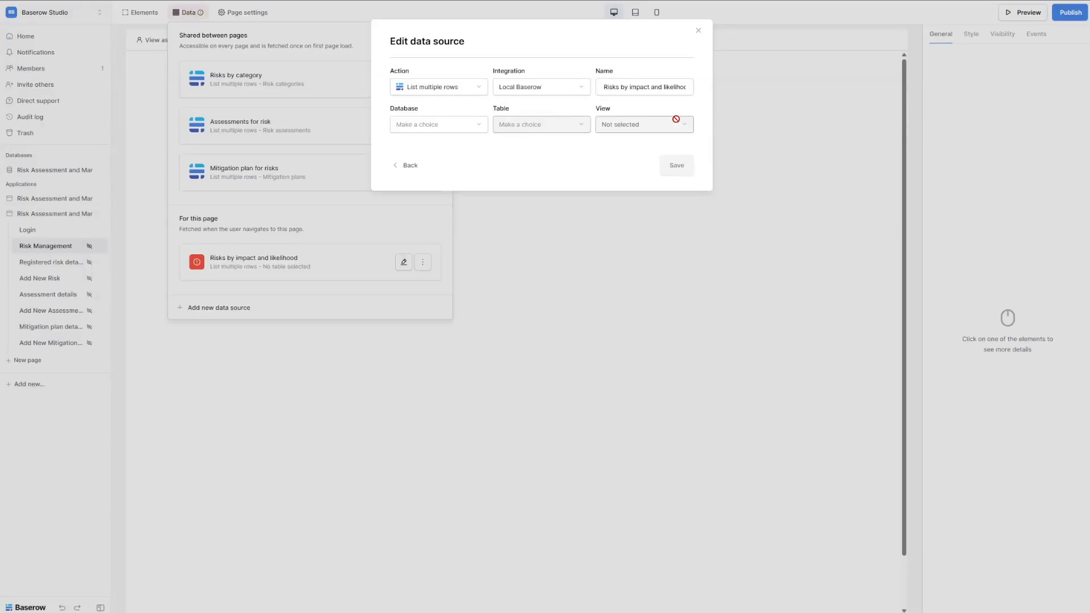
Point it at the Risk assessment scores table's All scores view and save.
left_click(426, 125)
left_click(428, 137)
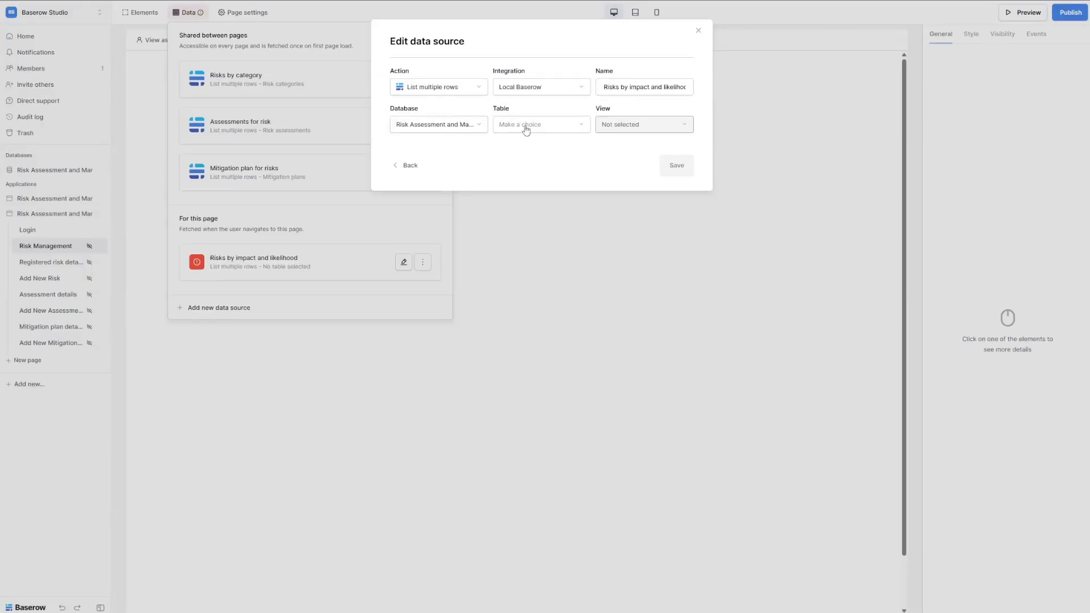
left_click(526, 127)
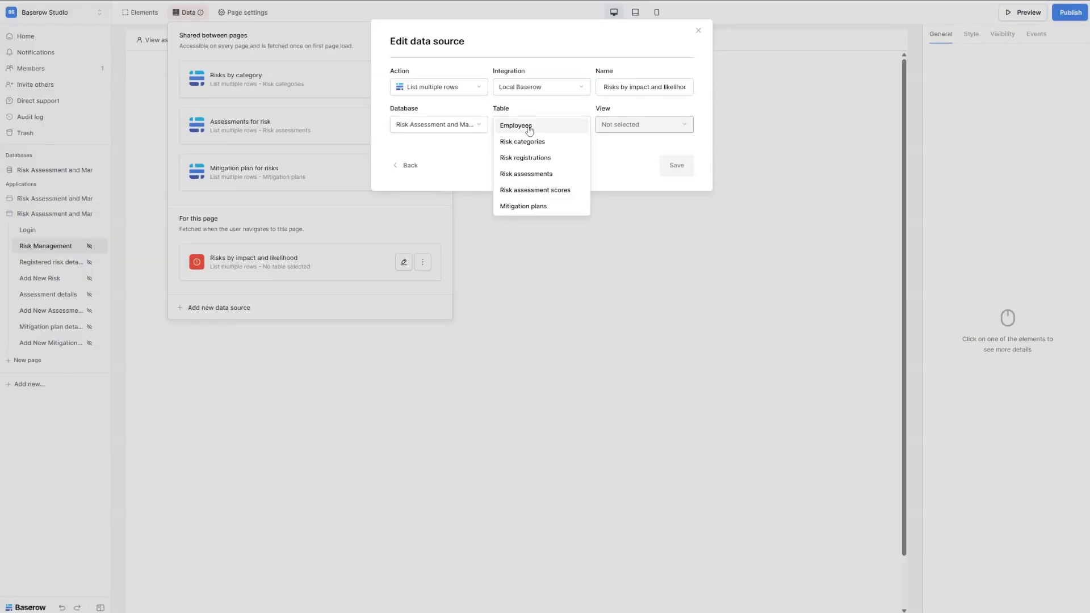
left_click(544, 190)
left_click(644, 127)
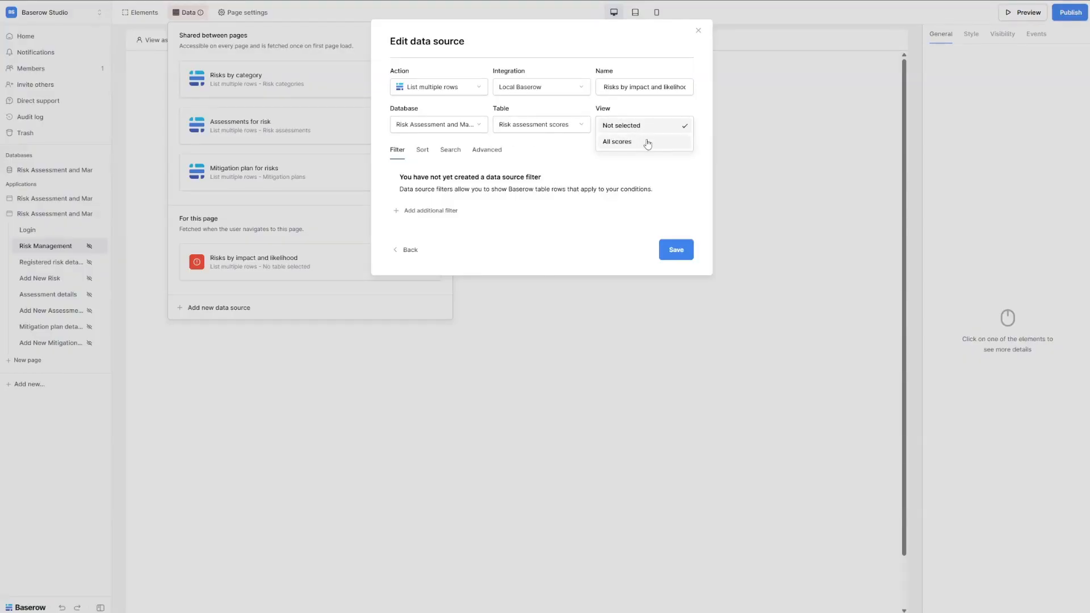
left_click(647, 142)
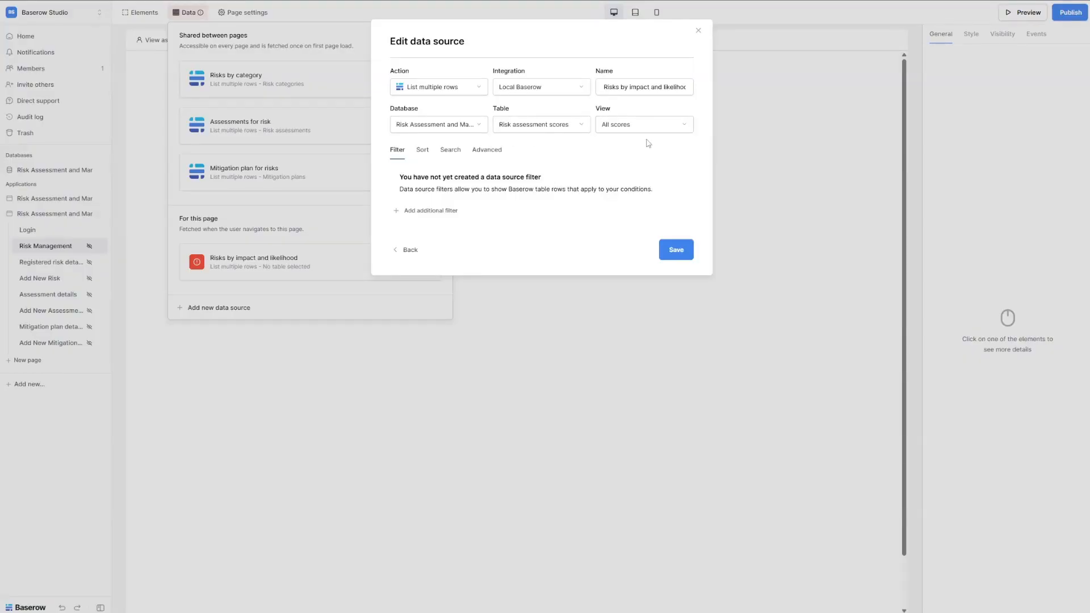
left_click(672, 252)
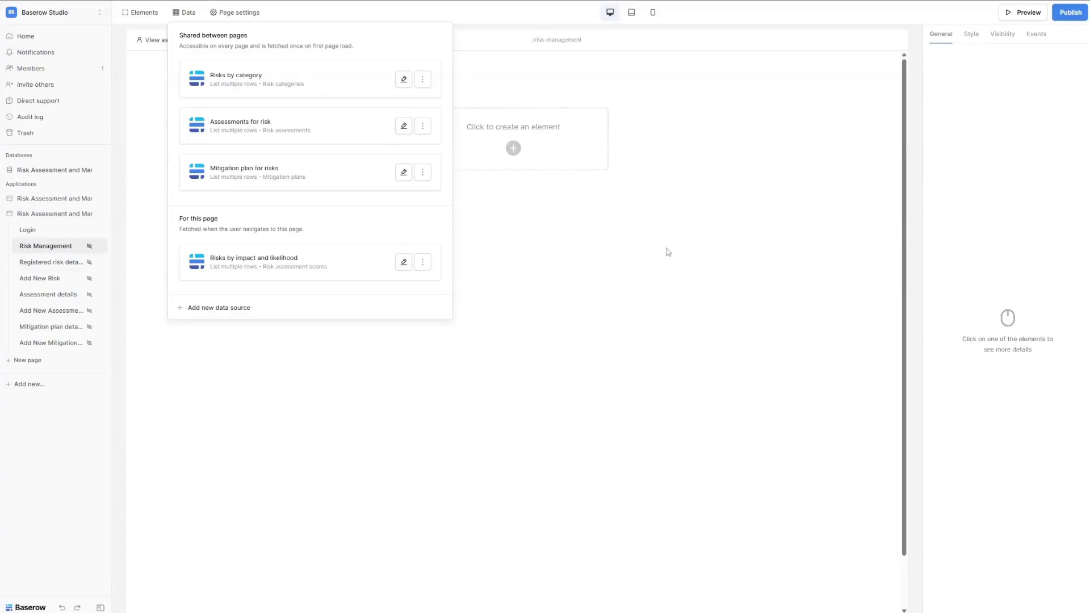
Add an 'All registered risks' source using the All registrations view.
left_click(217, 309)
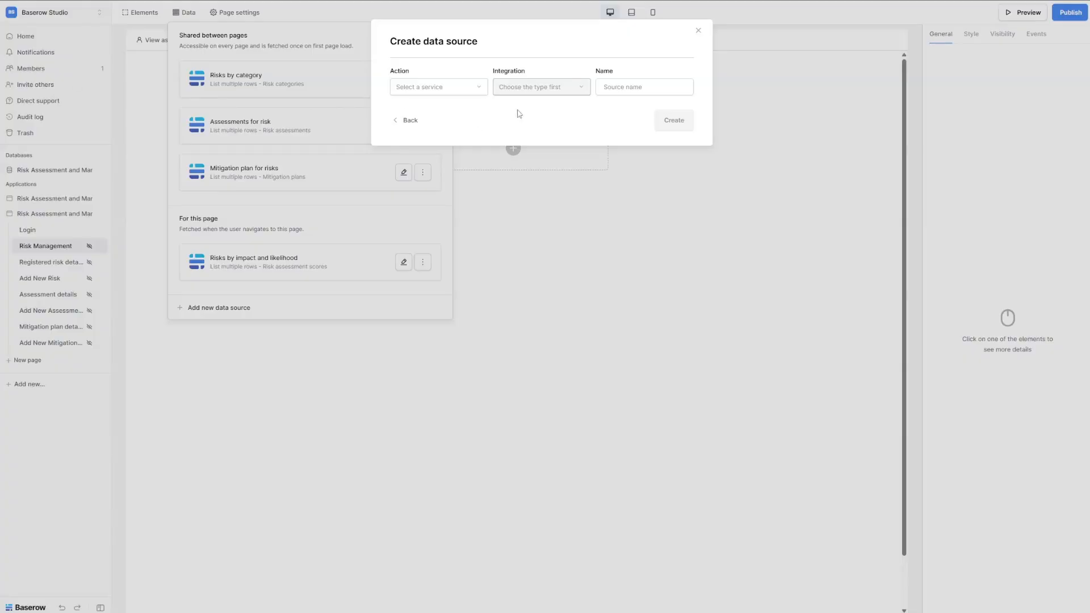
left_click(478, 91)
left_click(454, 121)
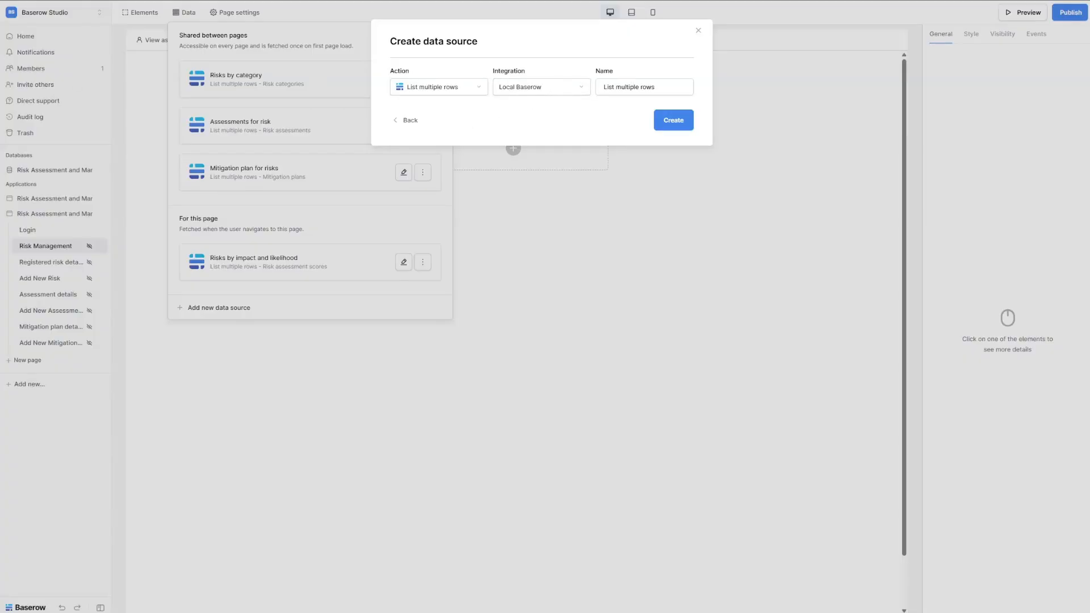
triple_click(670, 86)
type("All registered risks")
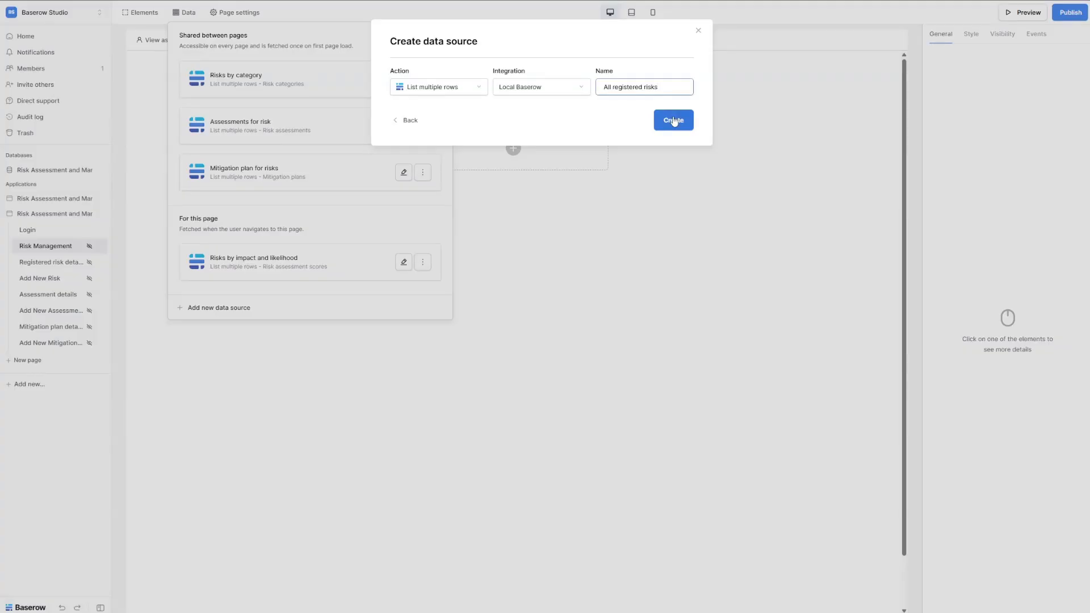
left_click(673, 121)
left_click(624, 124)
left_click(628, 142)
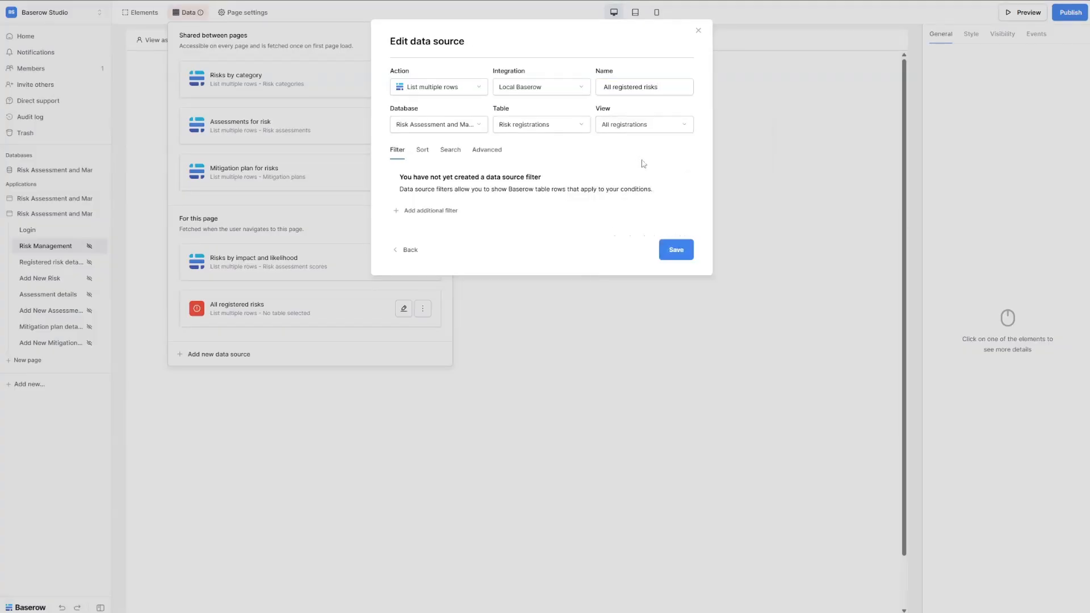
left_click(676, 250)
Add a 'Risk that needs re-assessment' source using the Registrations that require (re-)assessment view.
left_click(216, 355)
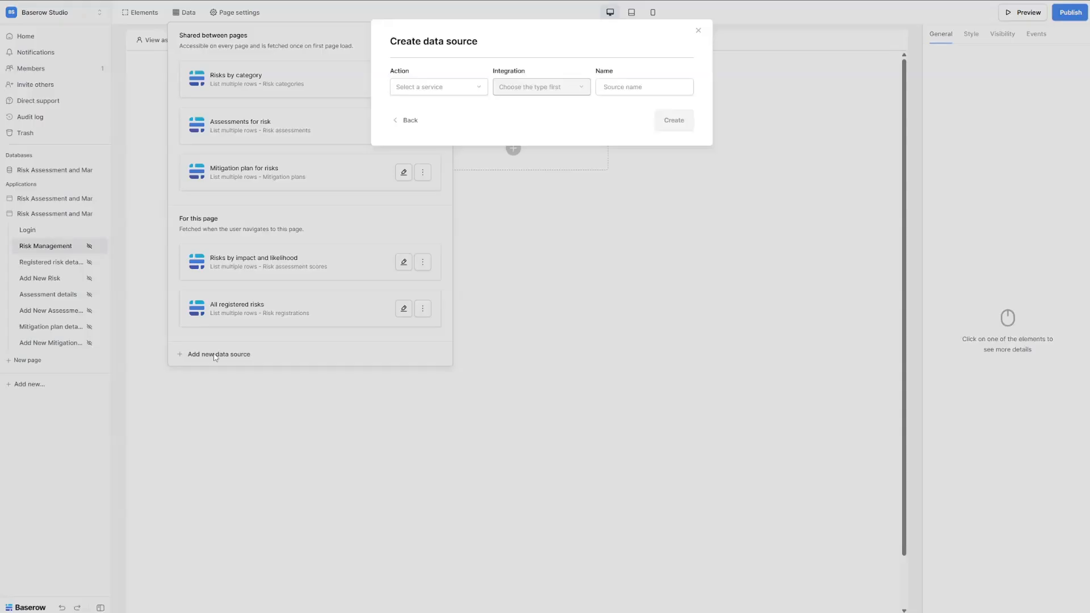
left_click(419, 93)
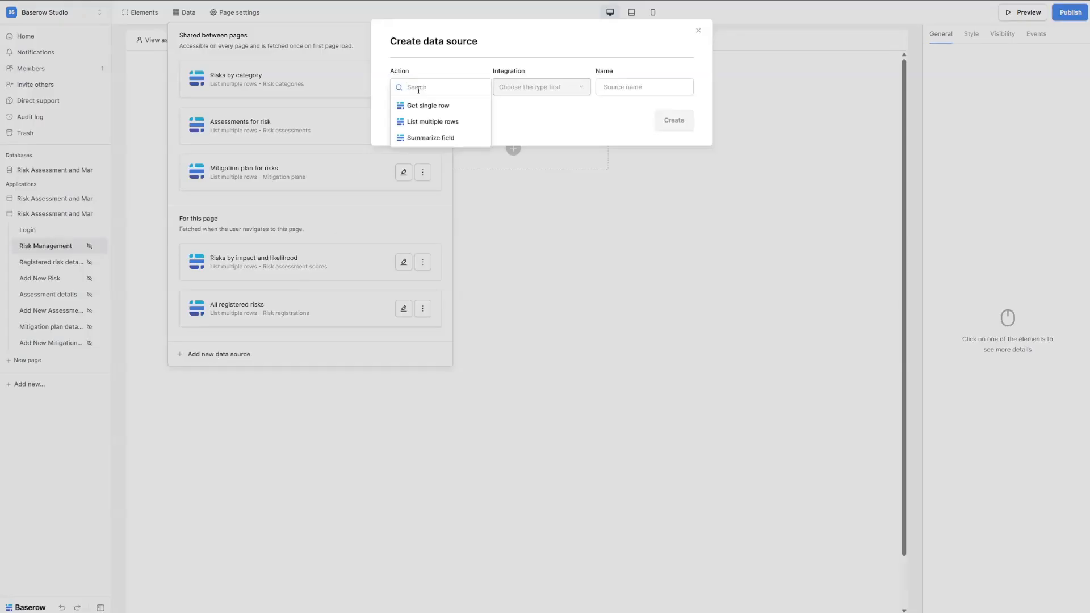
left_click(444, 128)
left_click(667, 85)
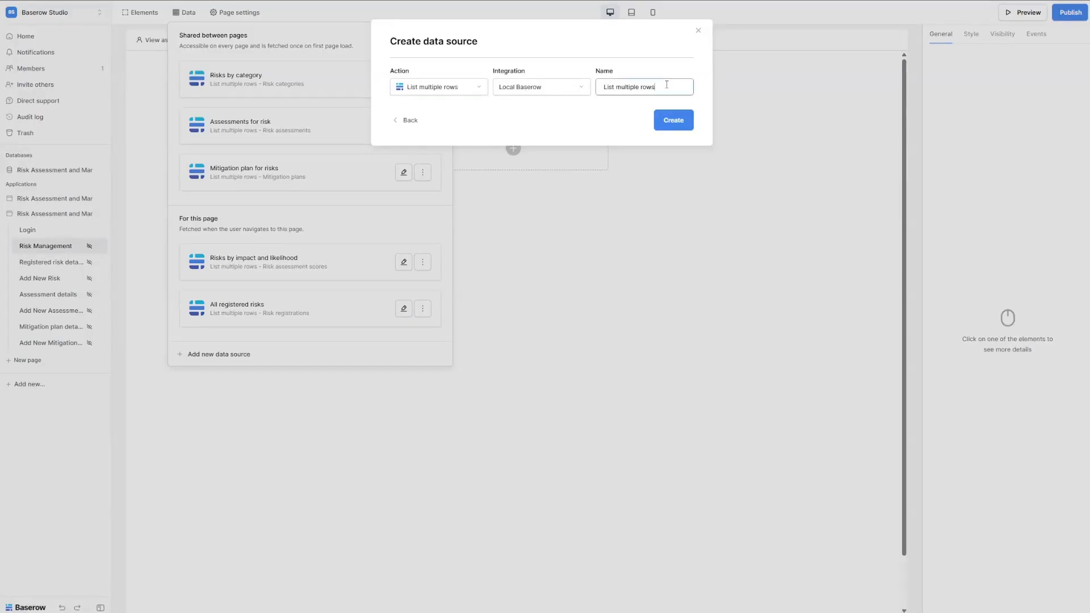
key("ctrl+a")
type("Risk that needs re-assessment")
left_click(673, 120)
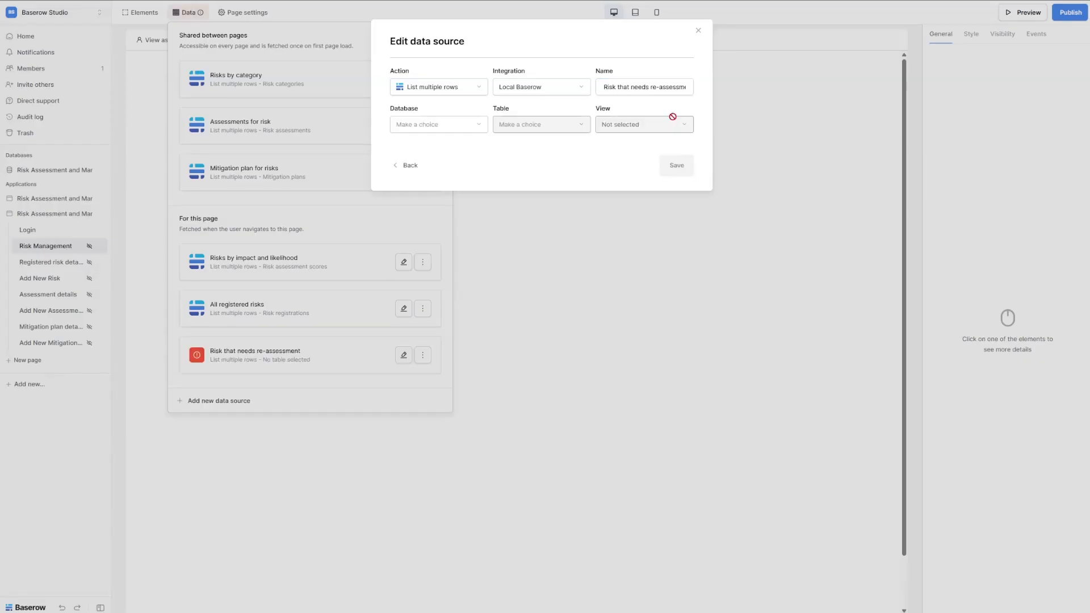
left_click(634, 128)
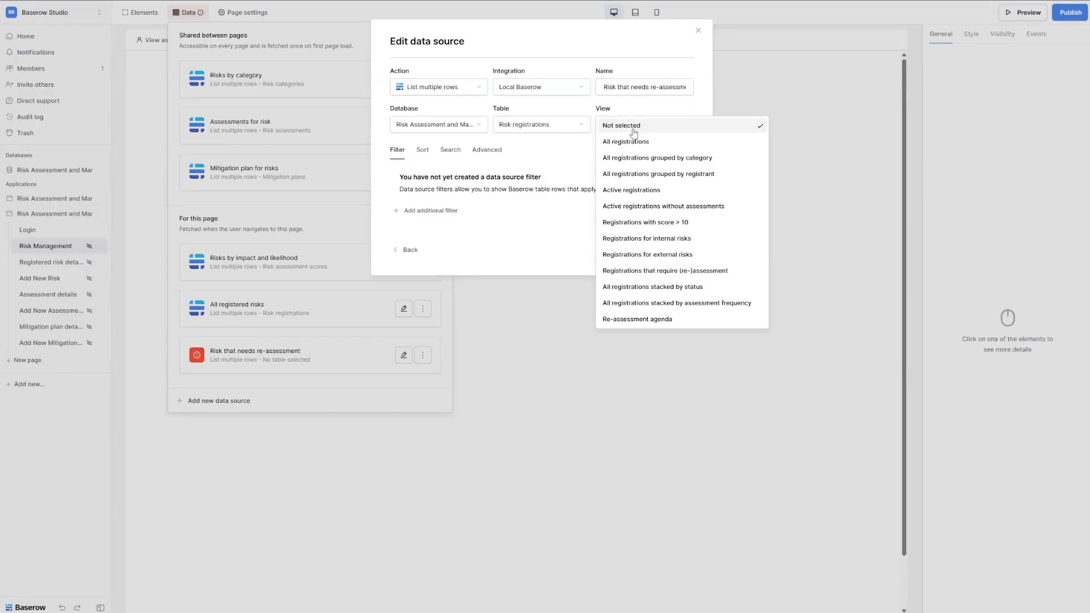
left_click(696, 276)
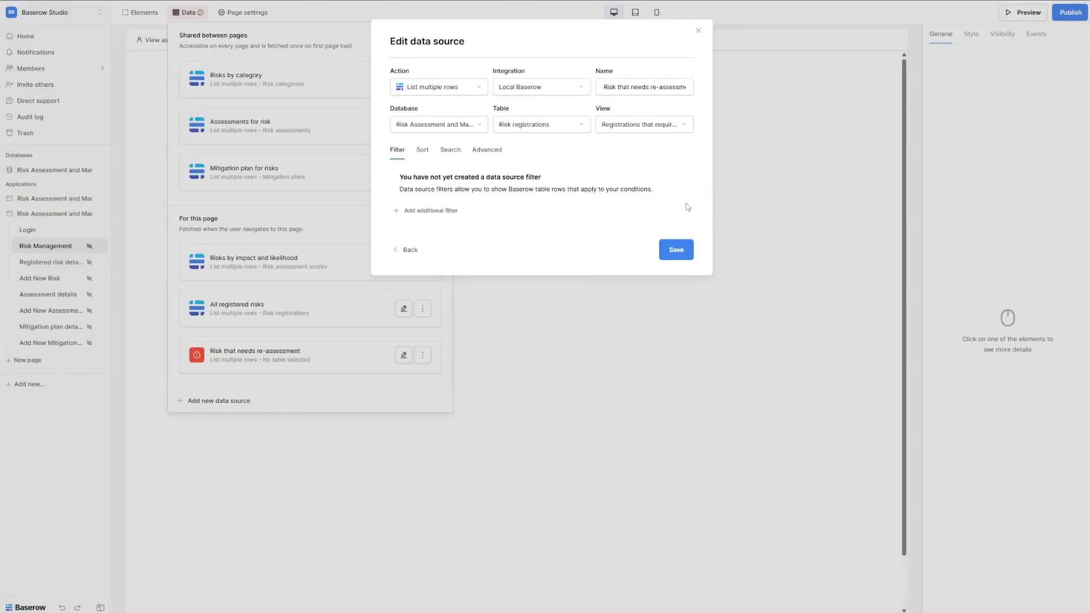
left_click(677, 250)
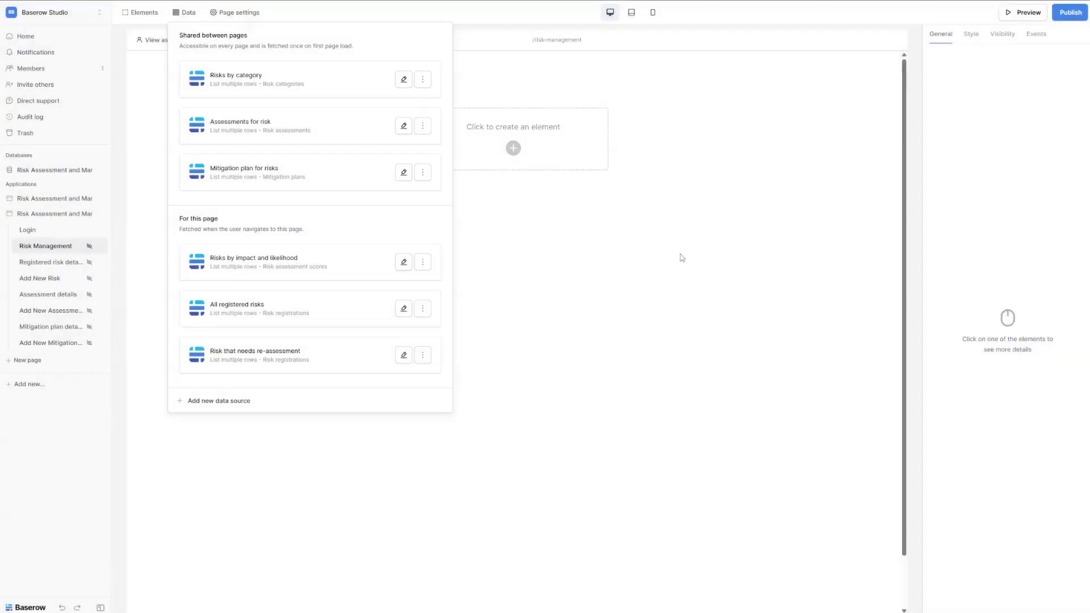
left_click(224, 403)
Create a List multiple rows data source named 'Mitigation plans beyond due date'.
left_click(436, 88)
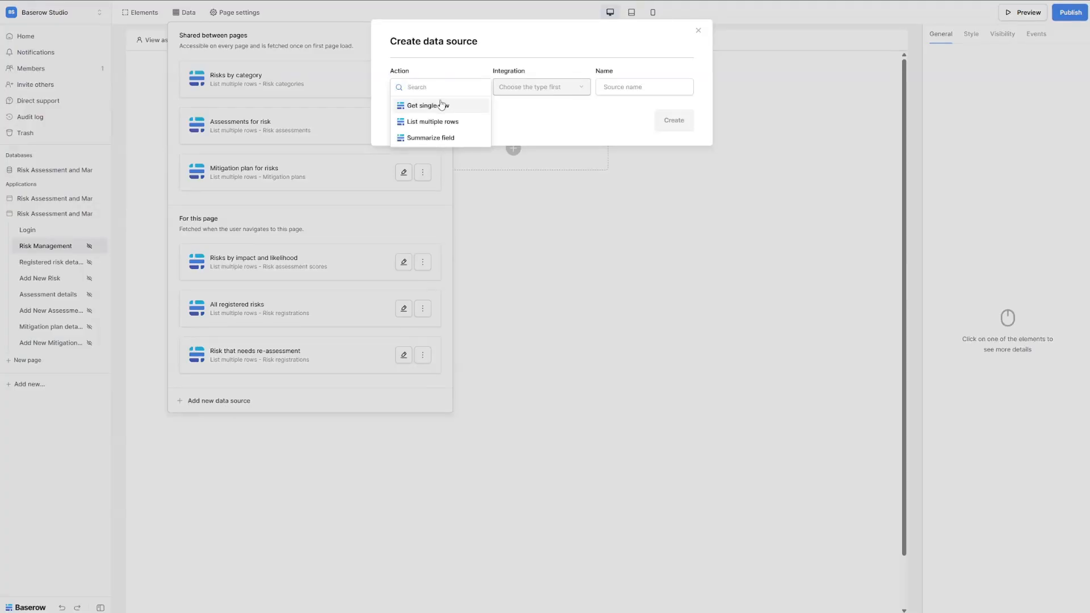
left_click(428, 122)
triple_click(630, 88)
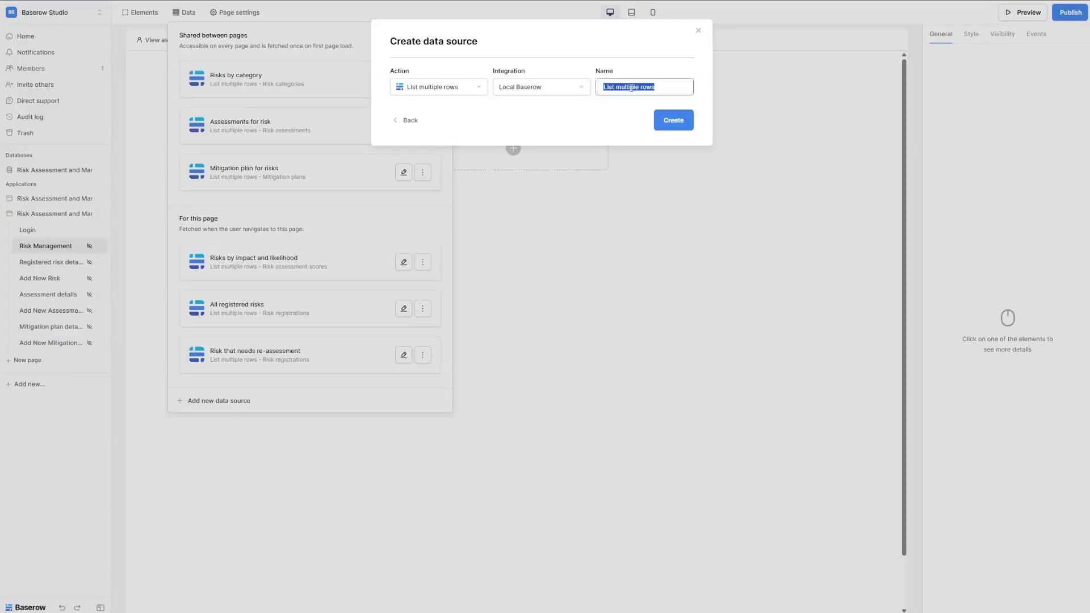
type("Mitigation plans beyond due date")
left_click(635, 88)
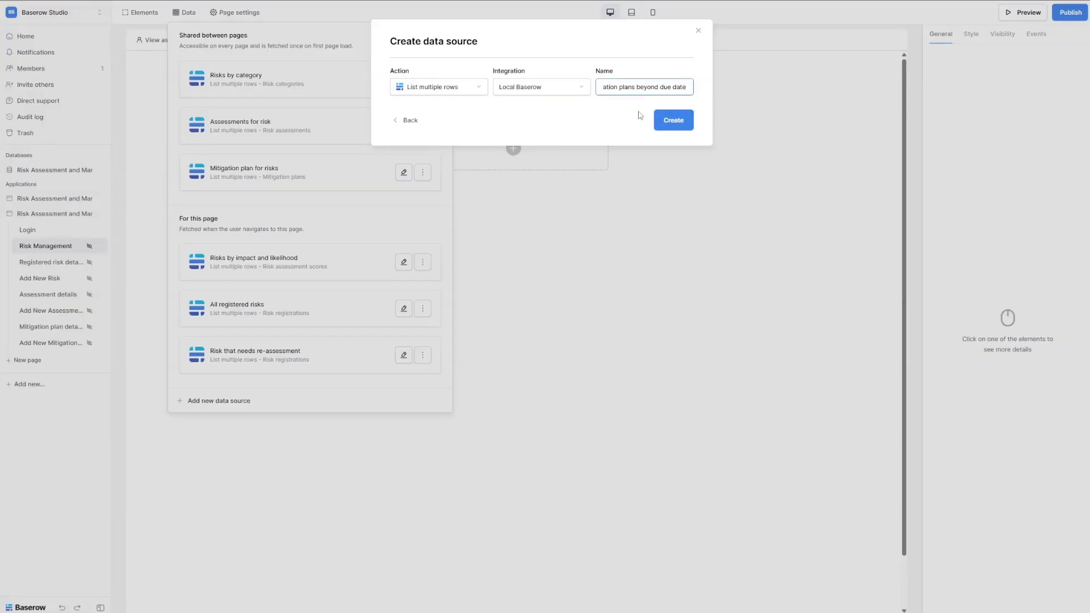
left_click(685, 121)
Point it at the Risk Assessment and Management database, Mitigation plans table and beyond-due-date view, then save.
left_click(423, 124)
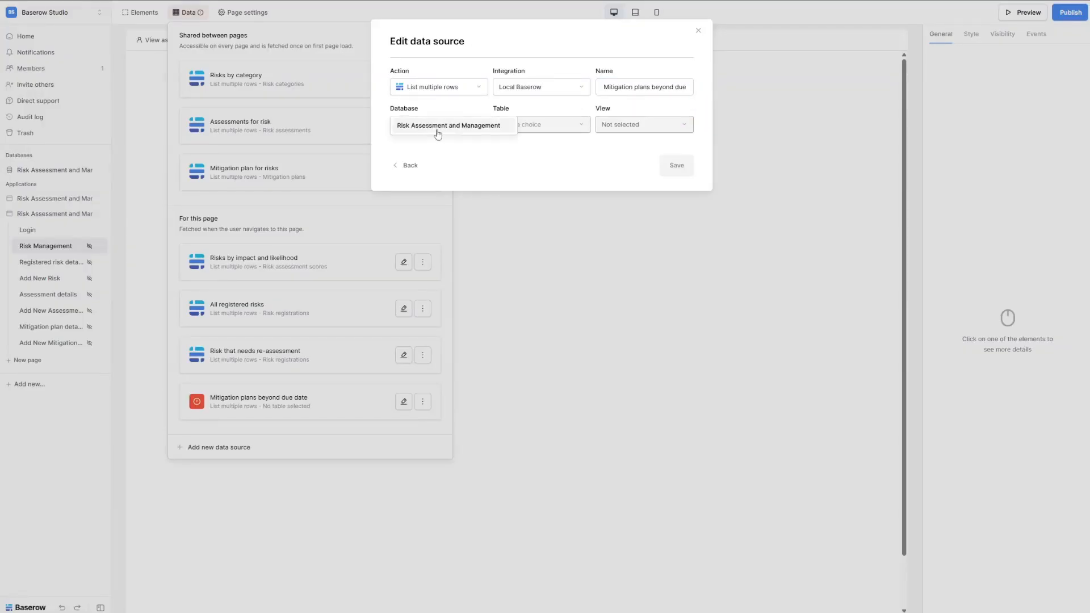
left_click(439, 136)
left_click(522, 128)
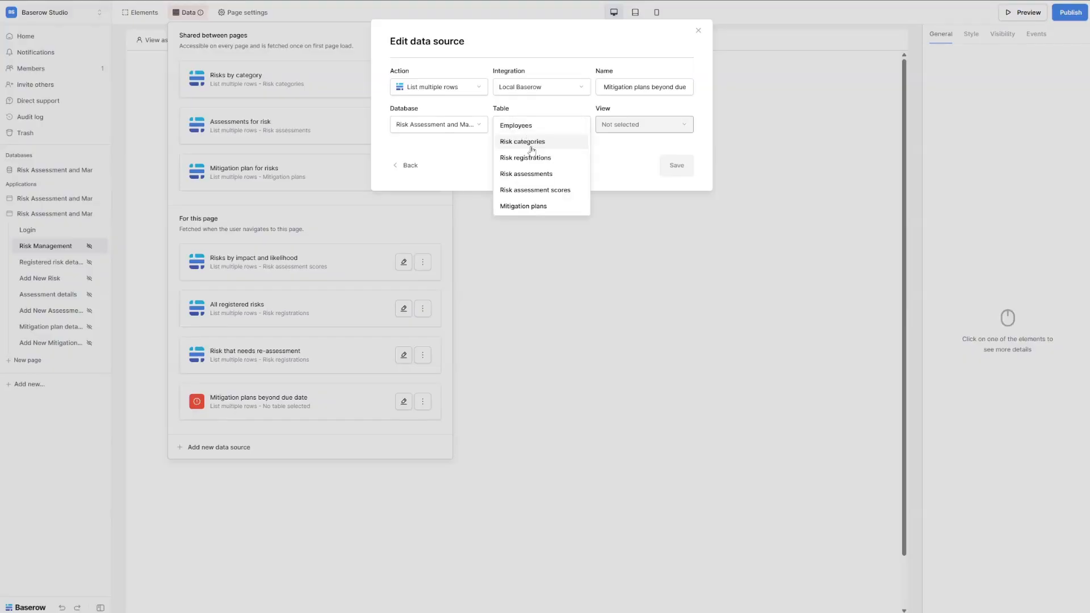
left_click(520, 205)
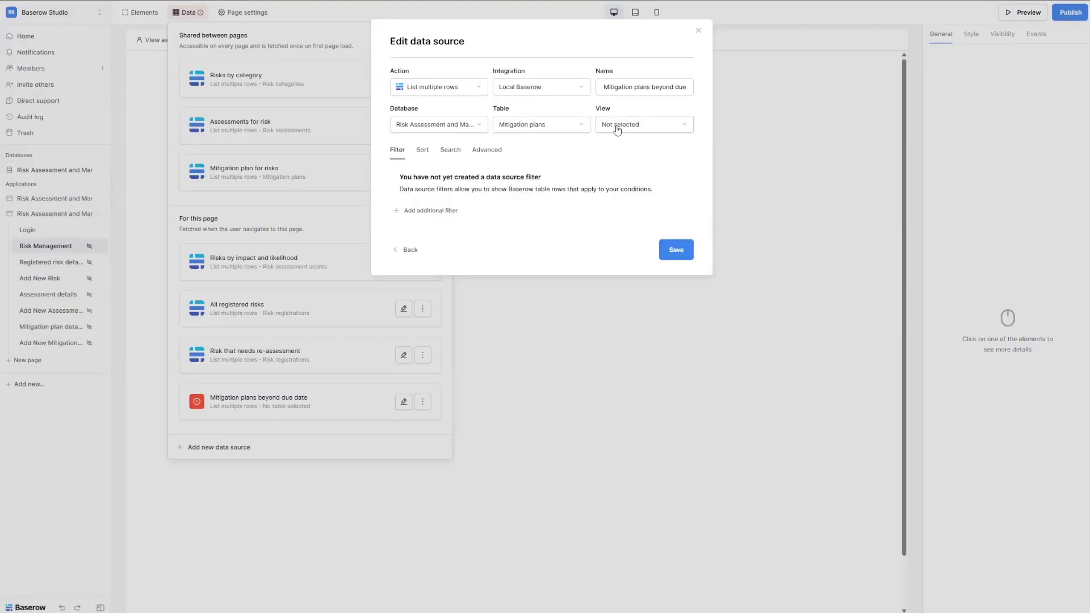
left_click(626, 125)
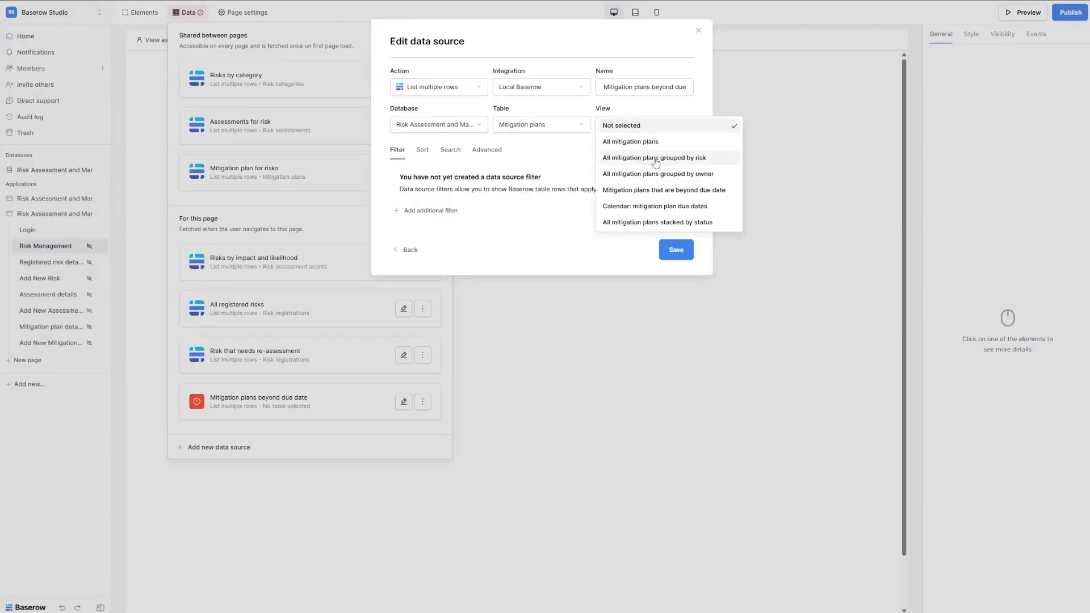
left_click(677, 192)
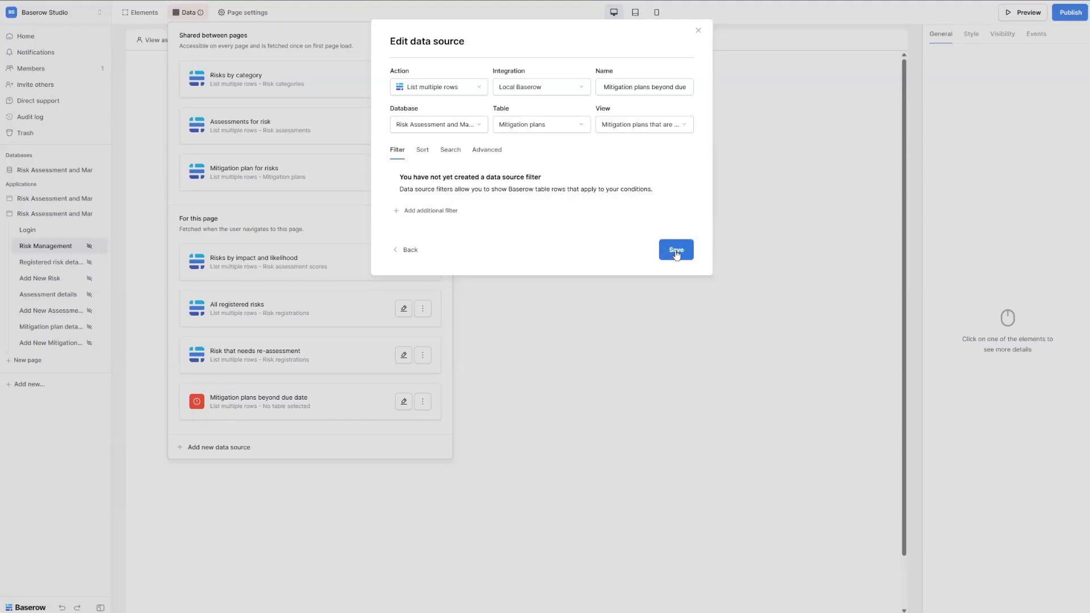
left_click(673, 253)
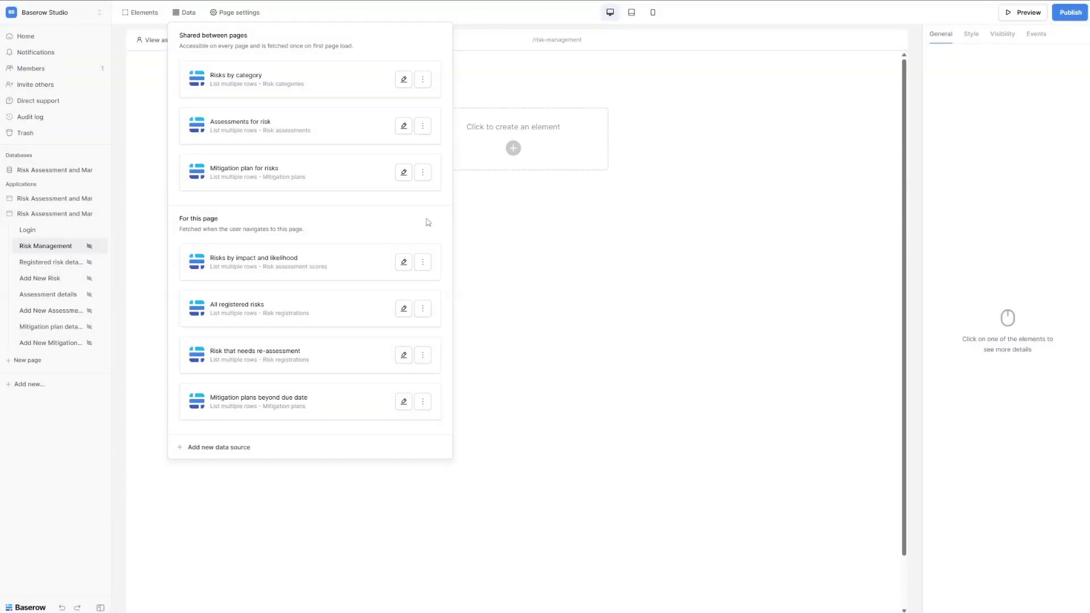
On the Registered risk details page, append /:id to the path and make id Numeric.
left_click(54, 262)
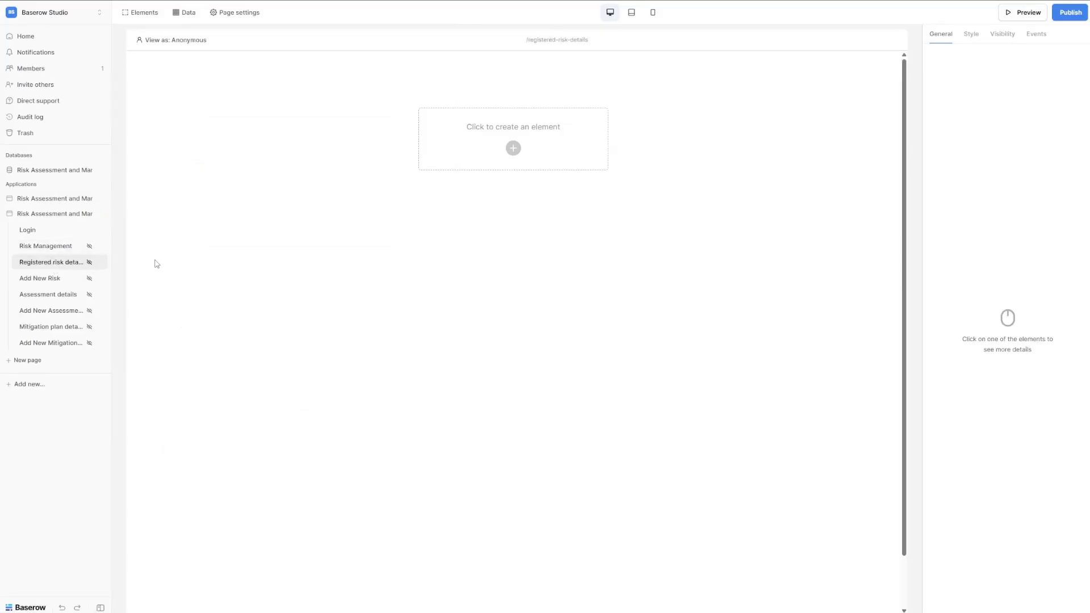
left_click(232, 15)
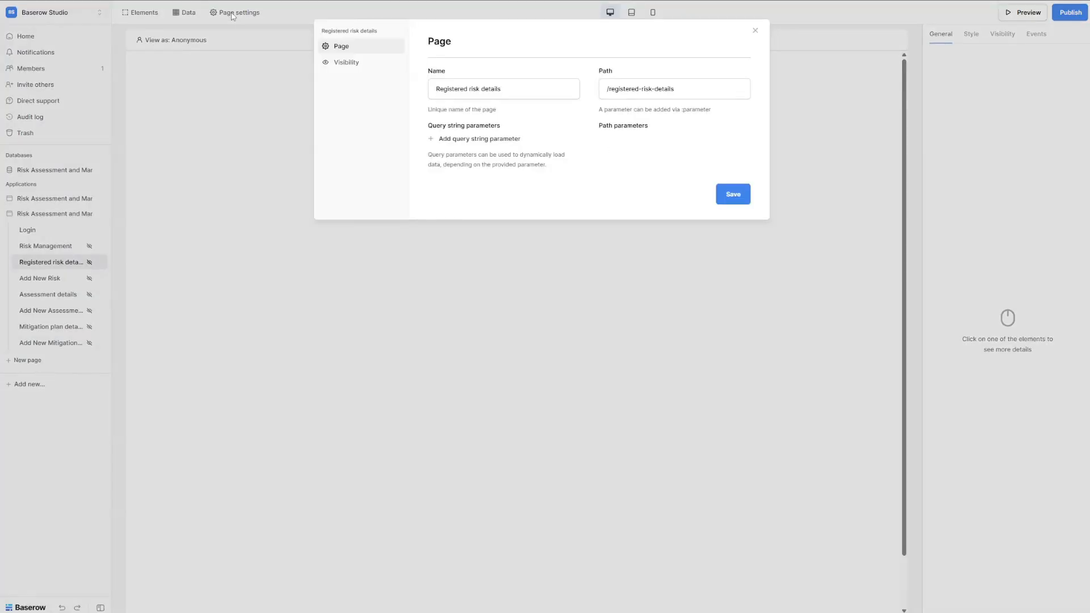
left_click(698, 91)
type("/:id")
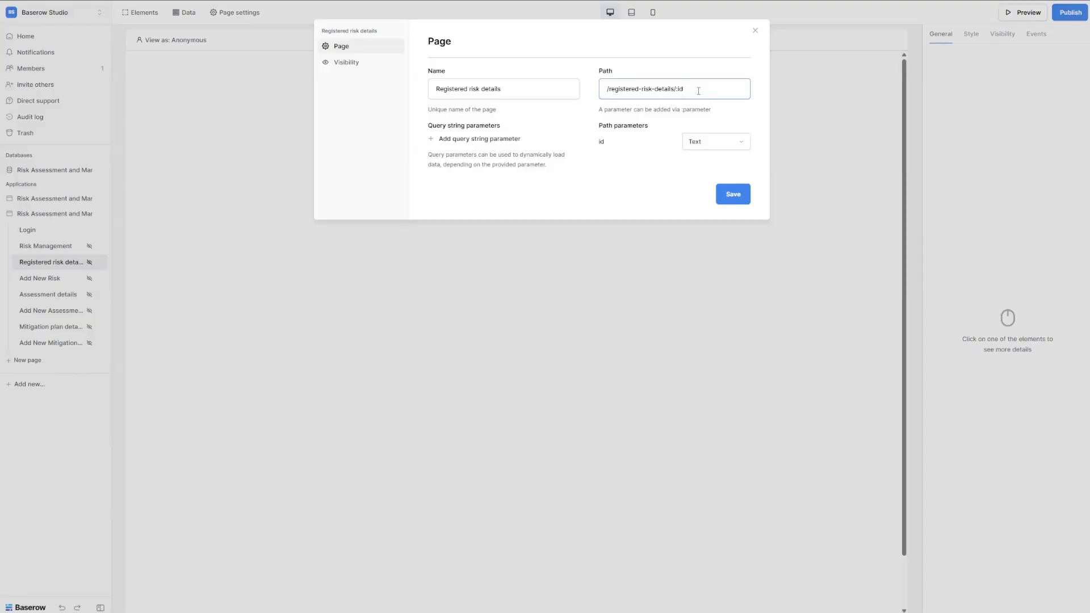
left_click(717, 148)
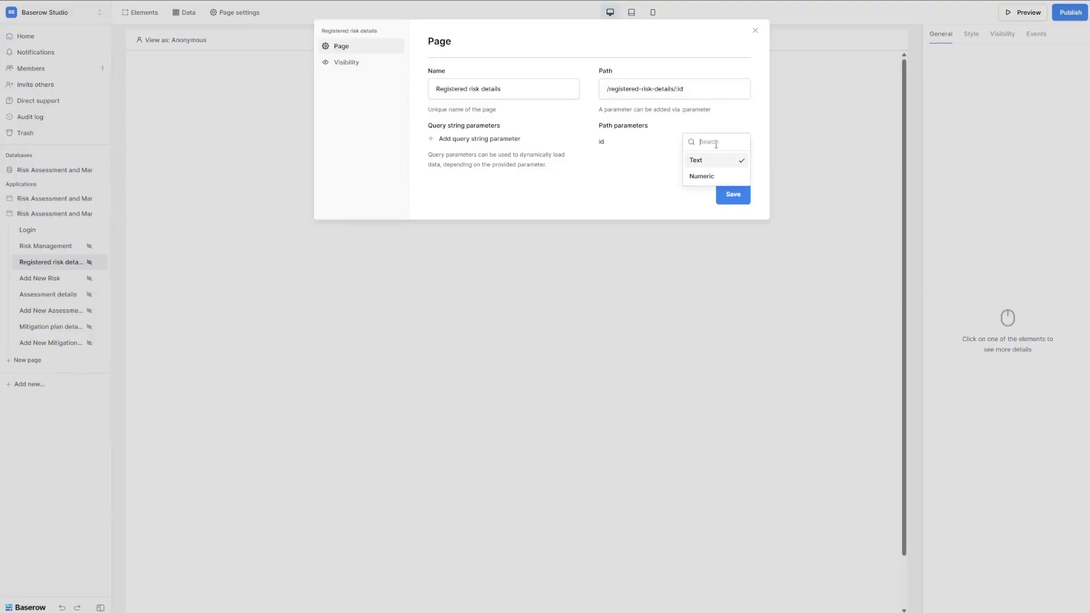
left_click(712, 176)
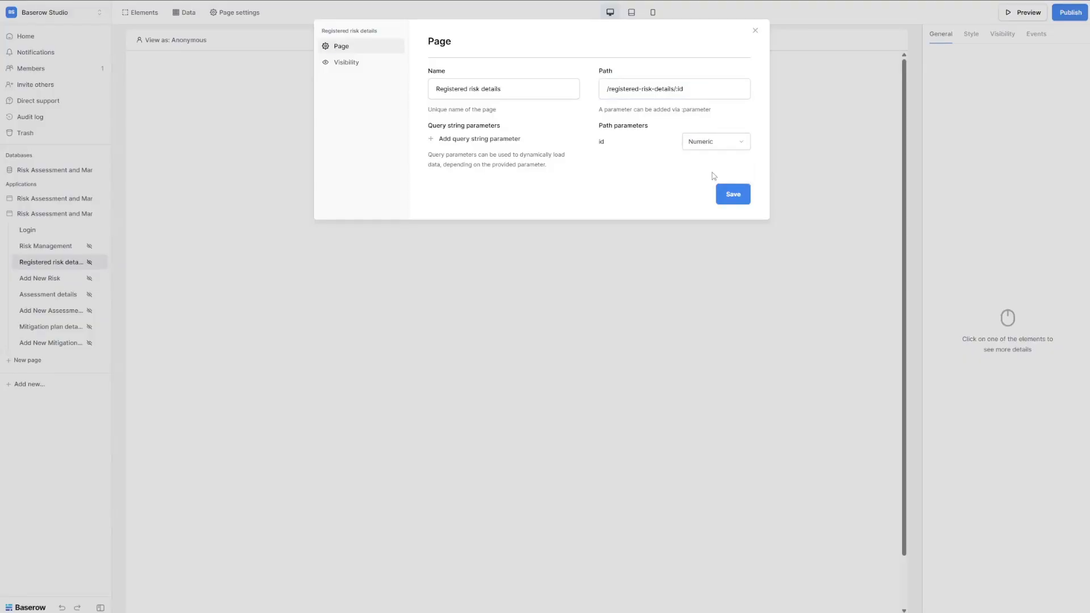
left_click(731, 194)
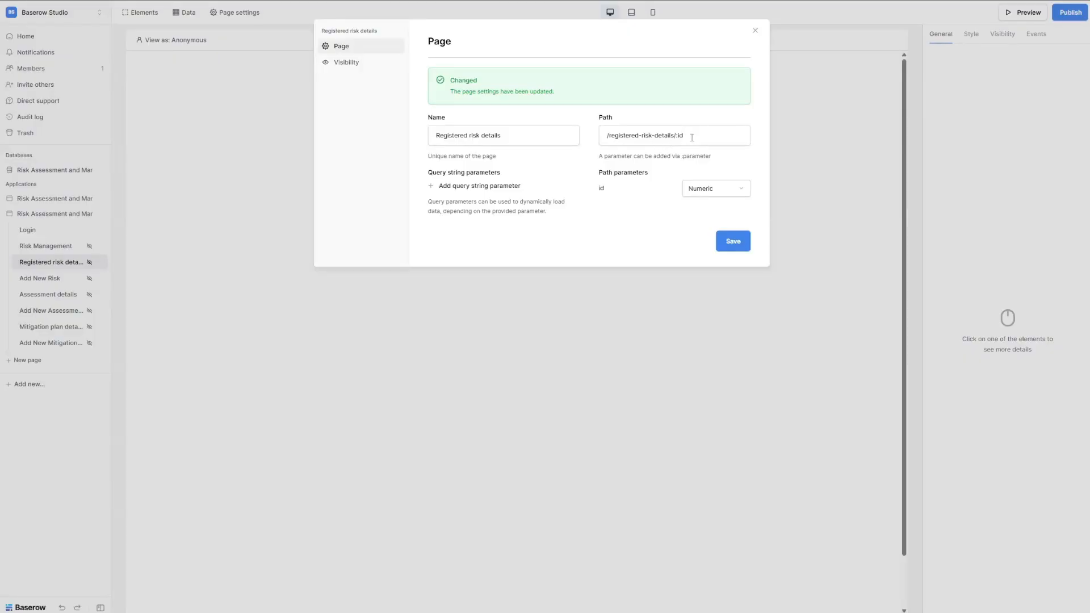
left_click(656, 335)
Rename the path parameter to risk_id, giving /registered-risk-details/:risk_id, and save.
left_click(235, 12)
left_click(678, 88)
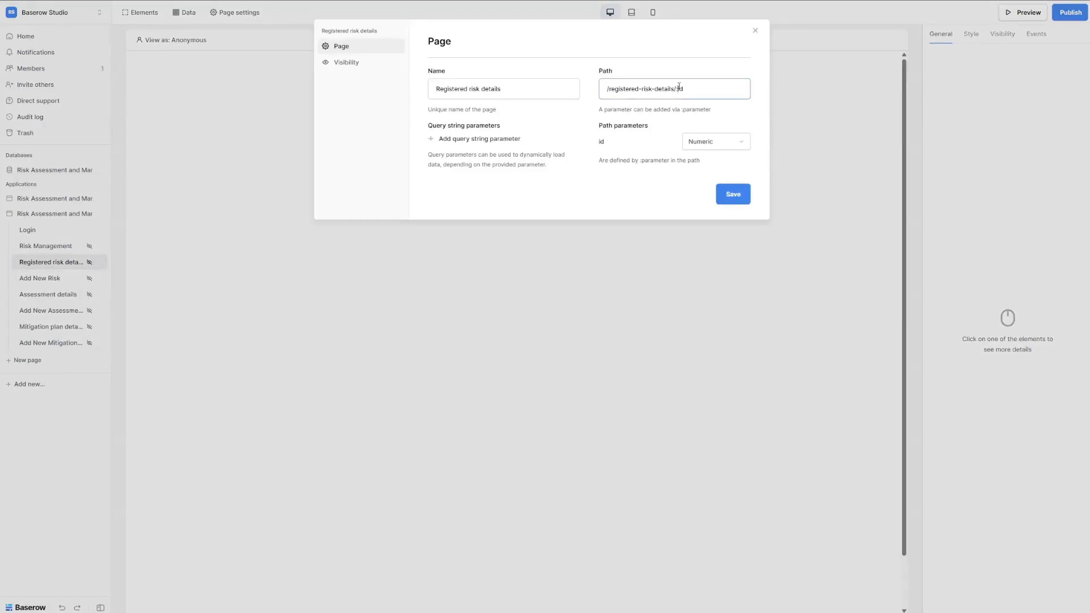
type("risk_")
left_click(731, 194)
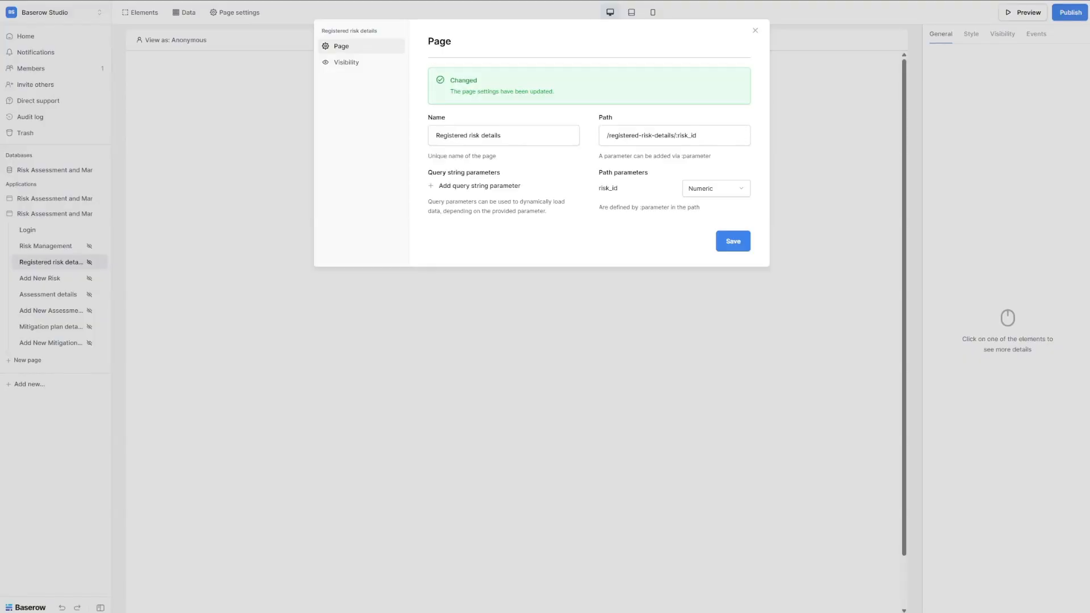
left_click(720, 319)
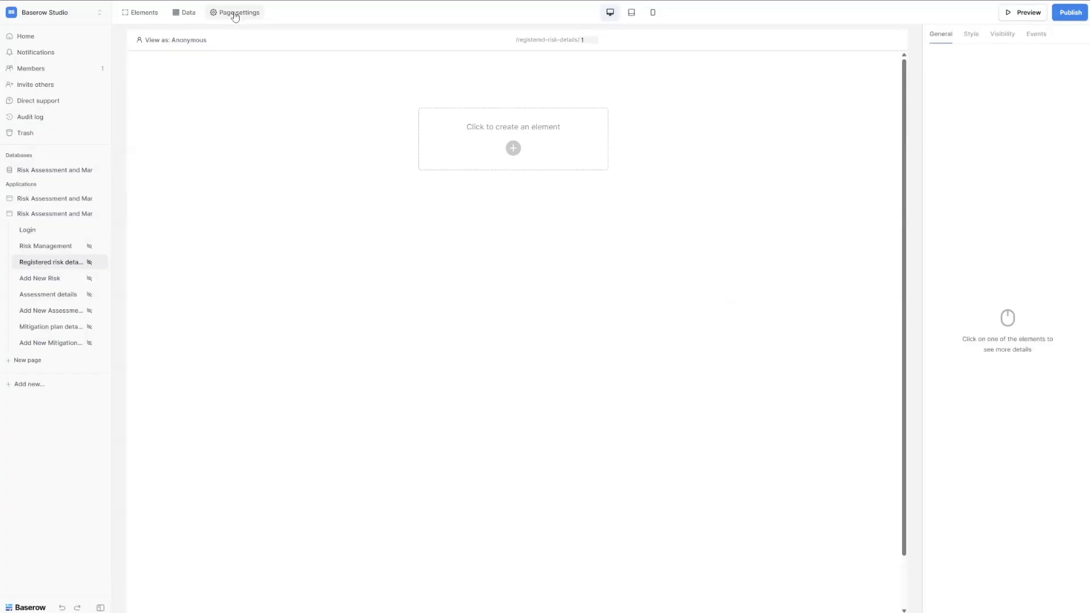
Create a 'Risk detail' single-row source on the Risk registrations table's All registrations view.
left_click(187, 21)
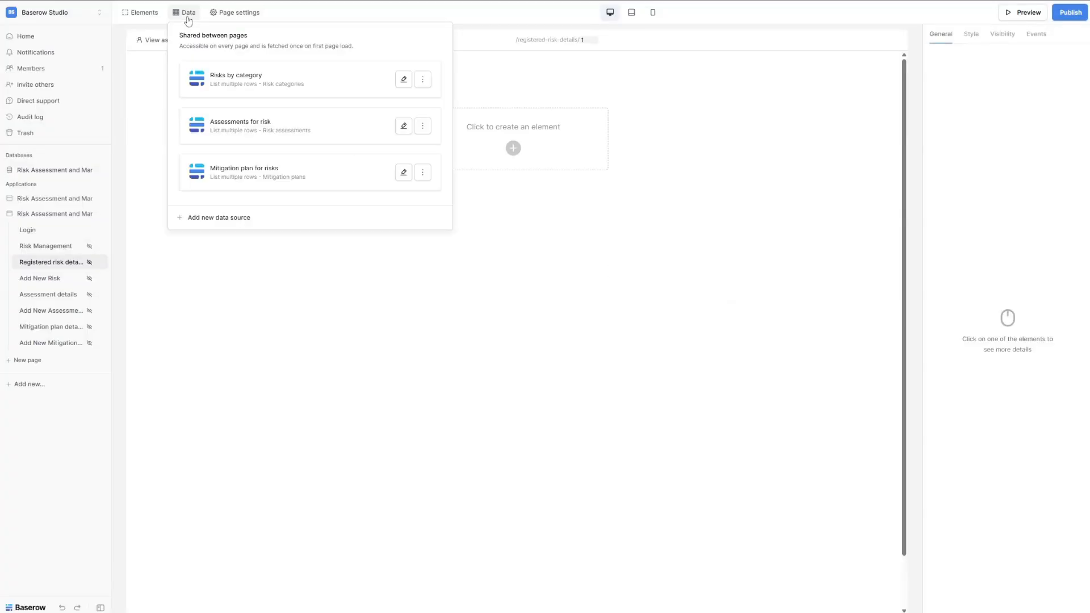
left_click(221, 216)
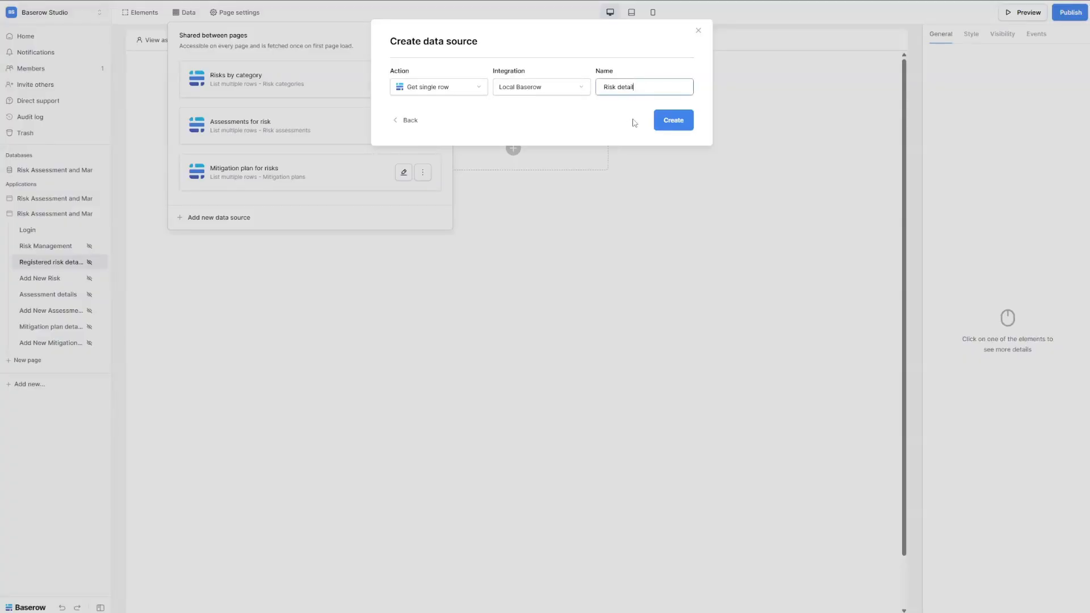
left_click(675, 121)
left_click(428, 126)
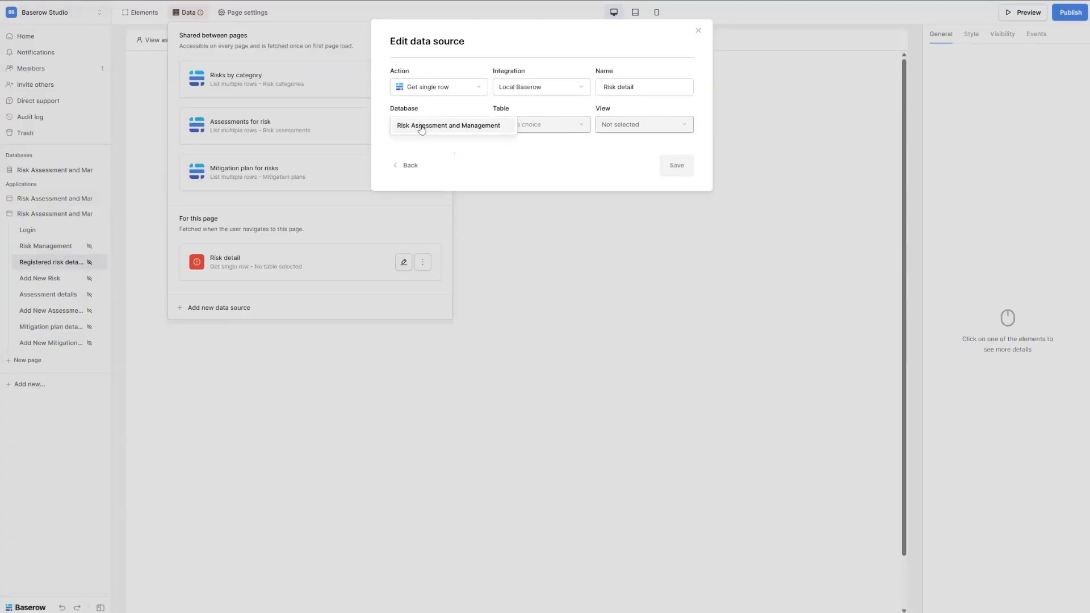
left_click(429, 133)
left_click(529, 127)
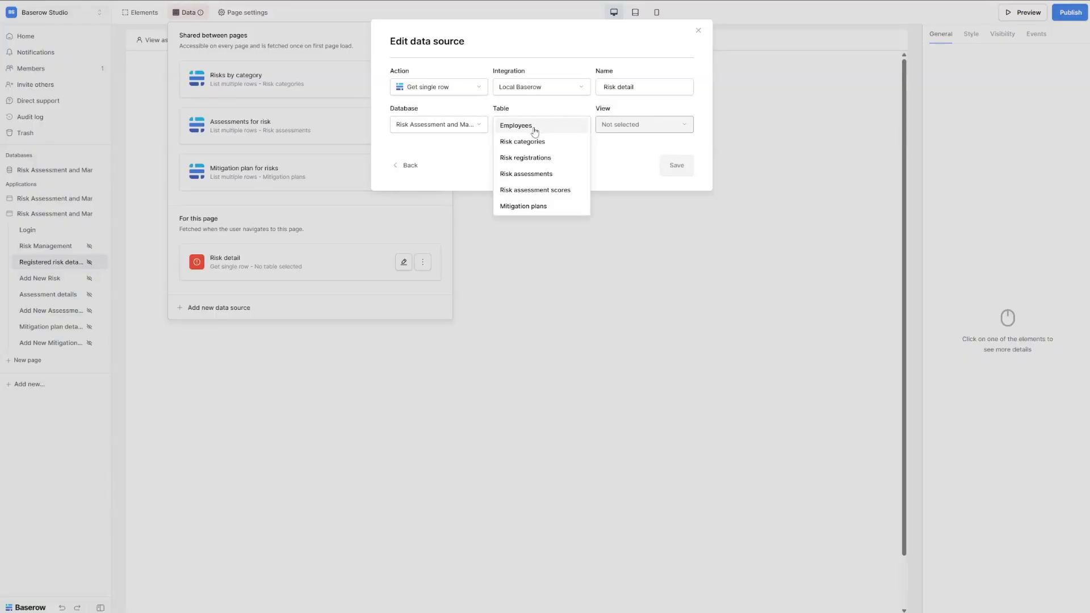
left_click(549, 162)
left_click(644, 125)
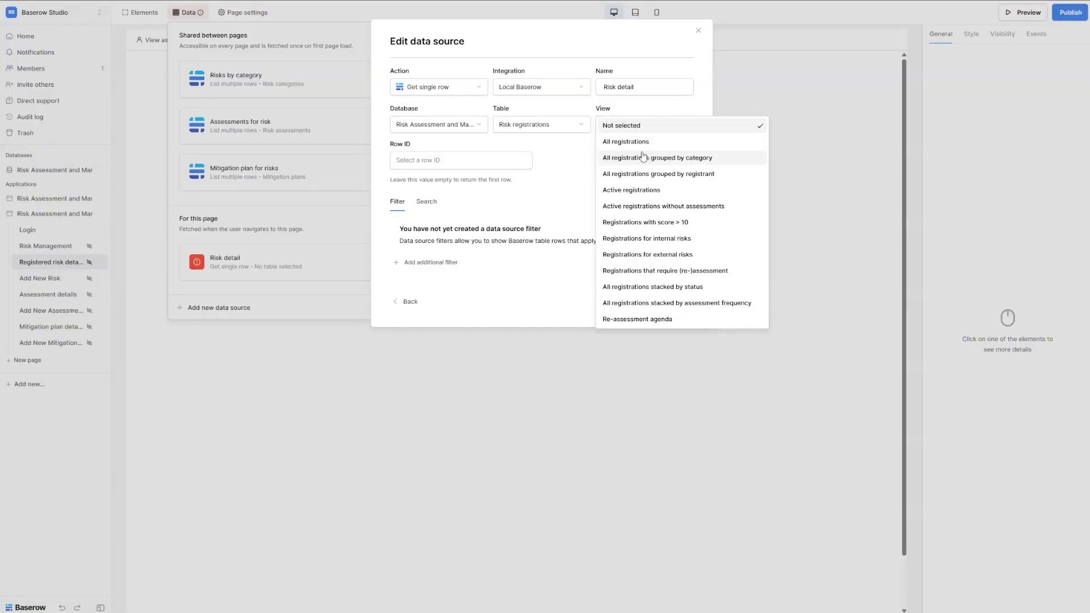
left_click(624, 147)
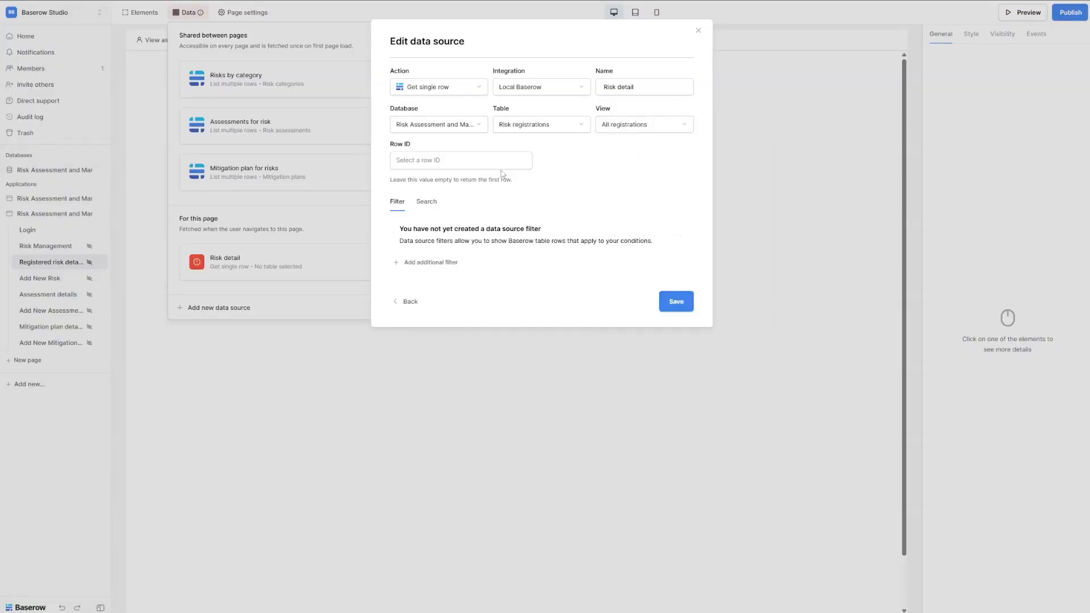
Bind Risk detail's row ID to the risk_id parameter, save, and switch to Add New Risk.
left_click(427, 162)
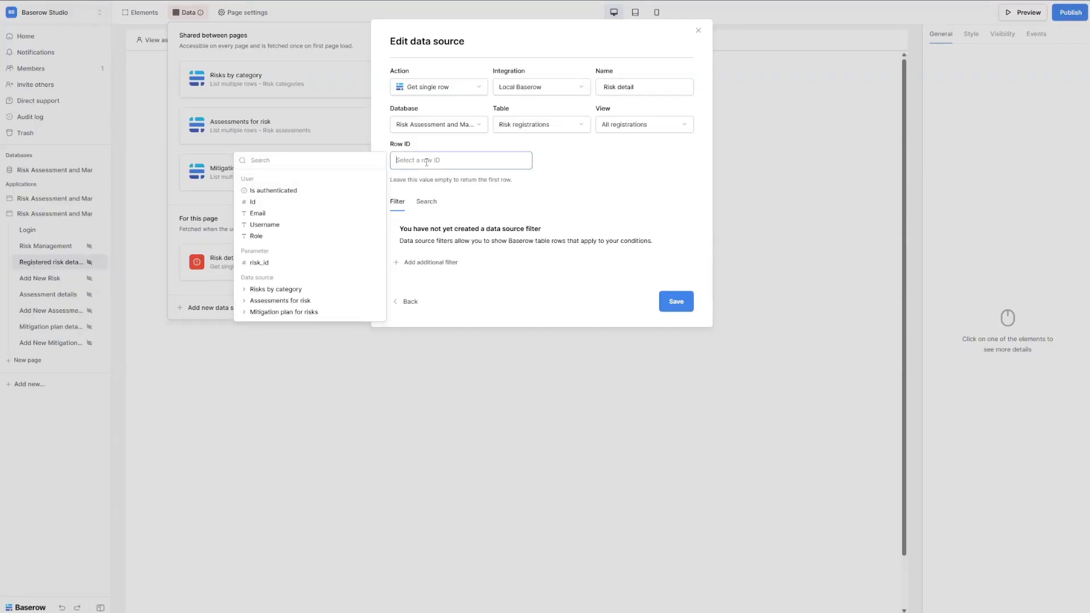
left_click(259, 264)
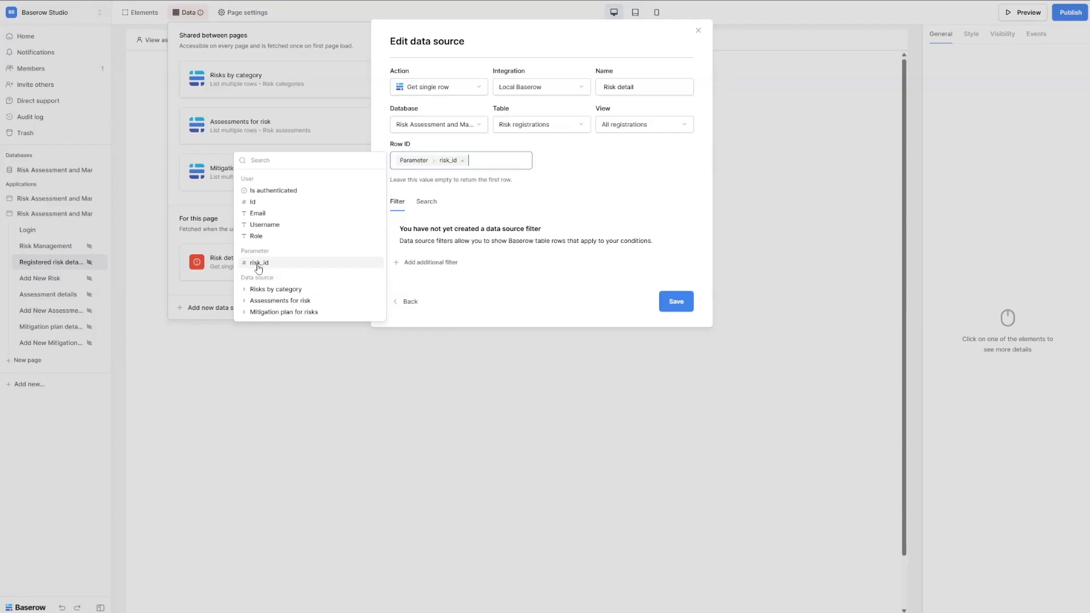
left_click(566, 164)
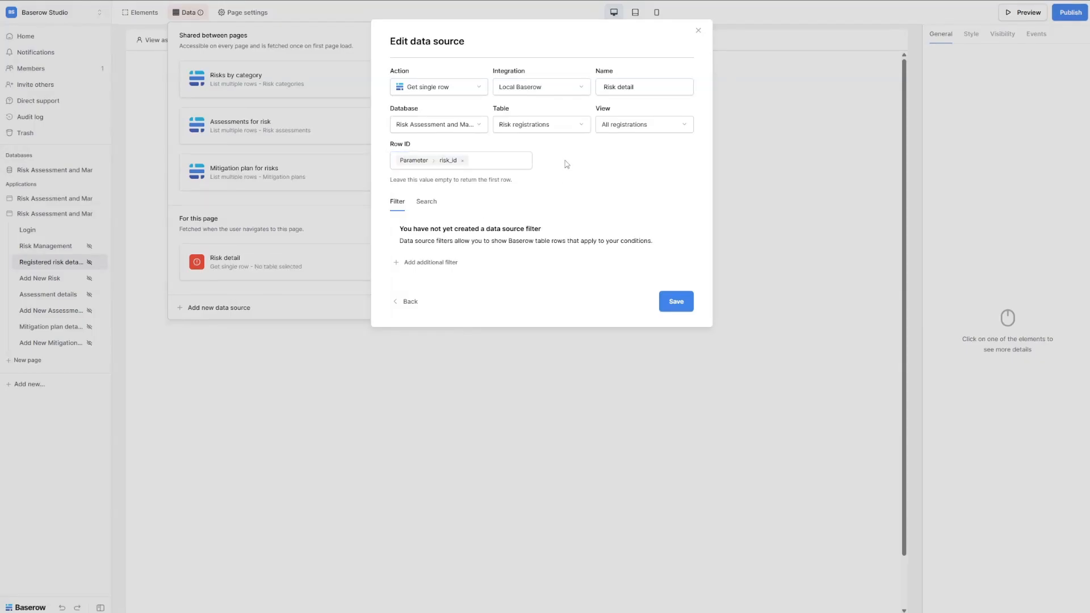
left_click(680, 305)
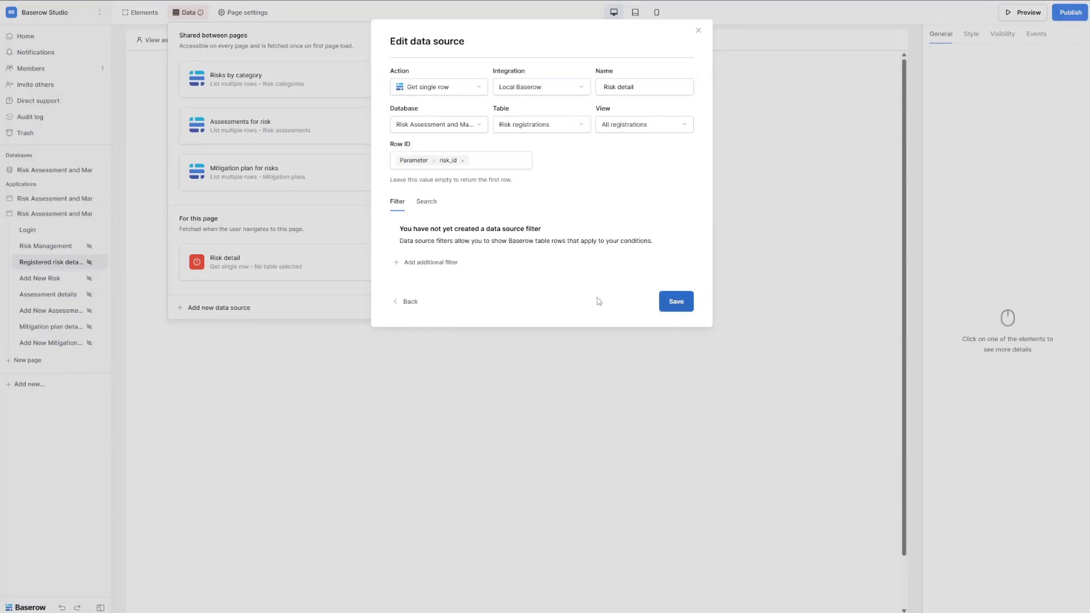
left_click(673, 302)
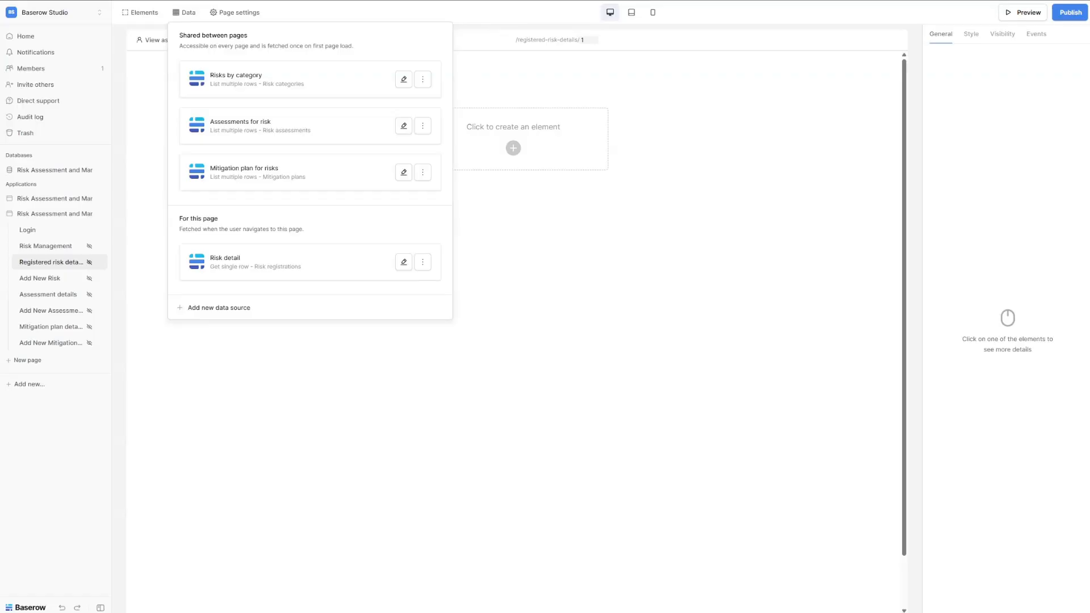
left_click(58, 280)
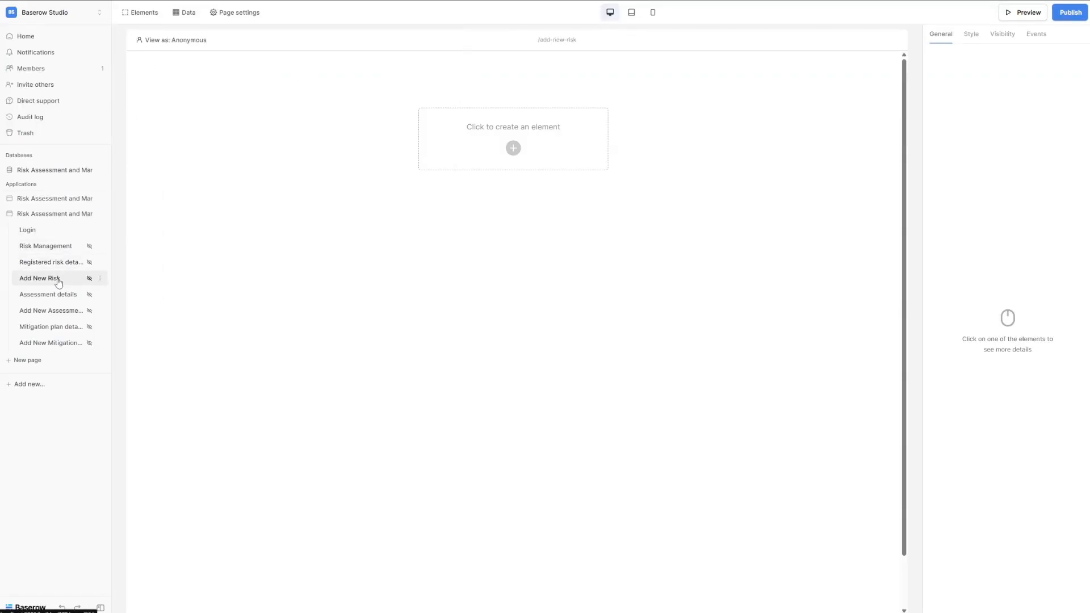
Create a Get single row data source named 'Get a risk'.
left_click(180, 13)
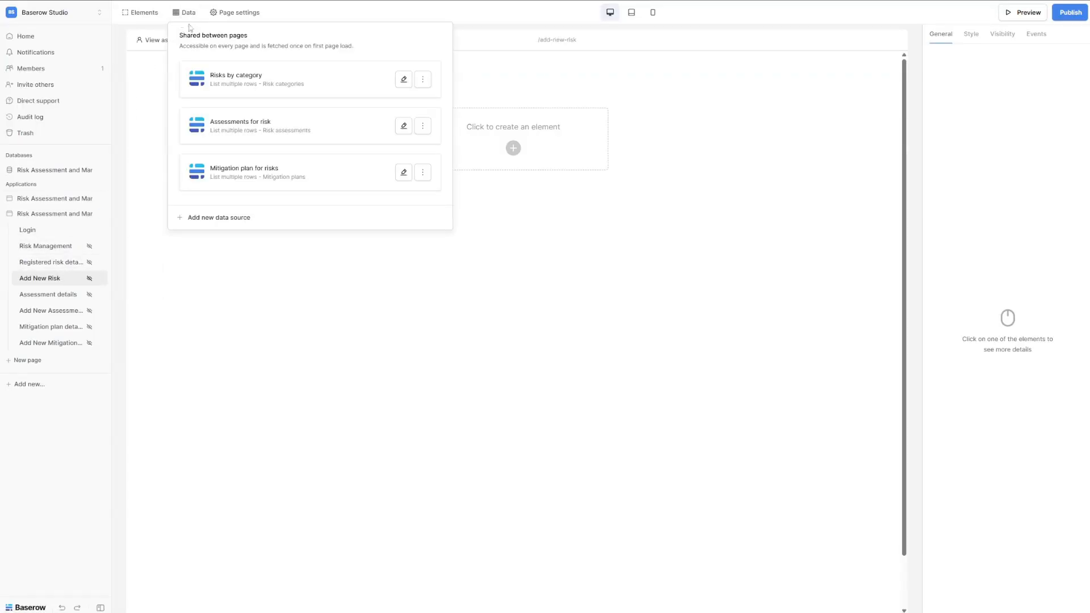
left_click(226, 219)
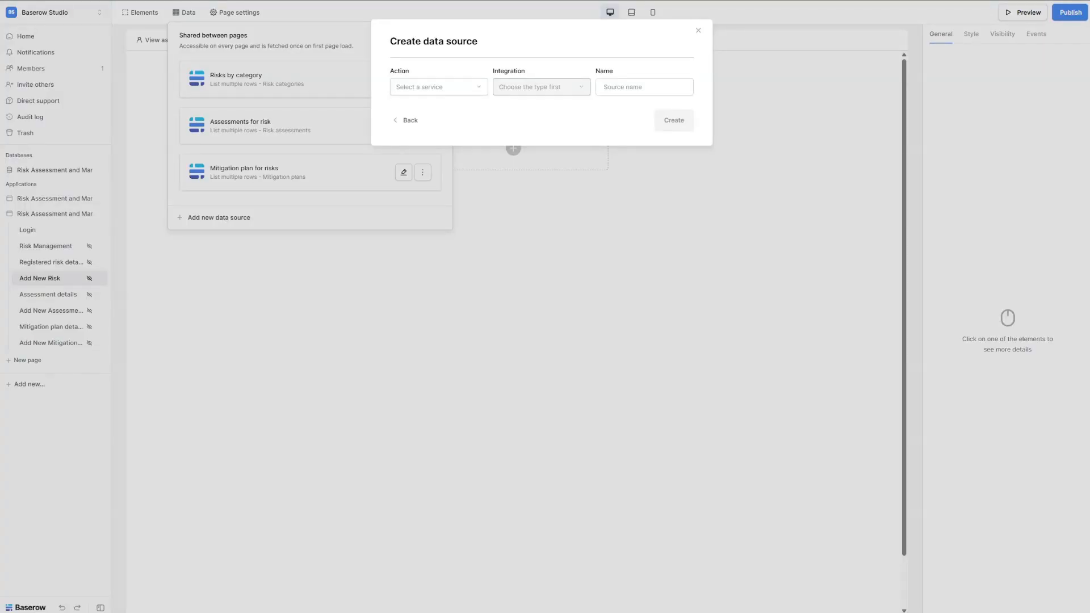
left_click(466, 88)
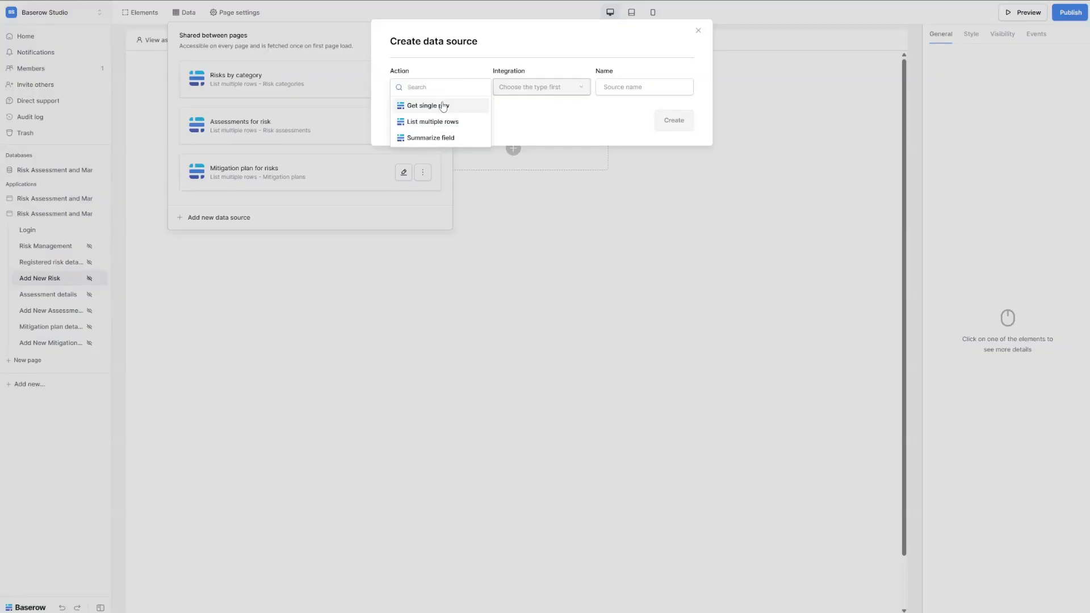
left_click(443, 106)
triple_click(630, 87)
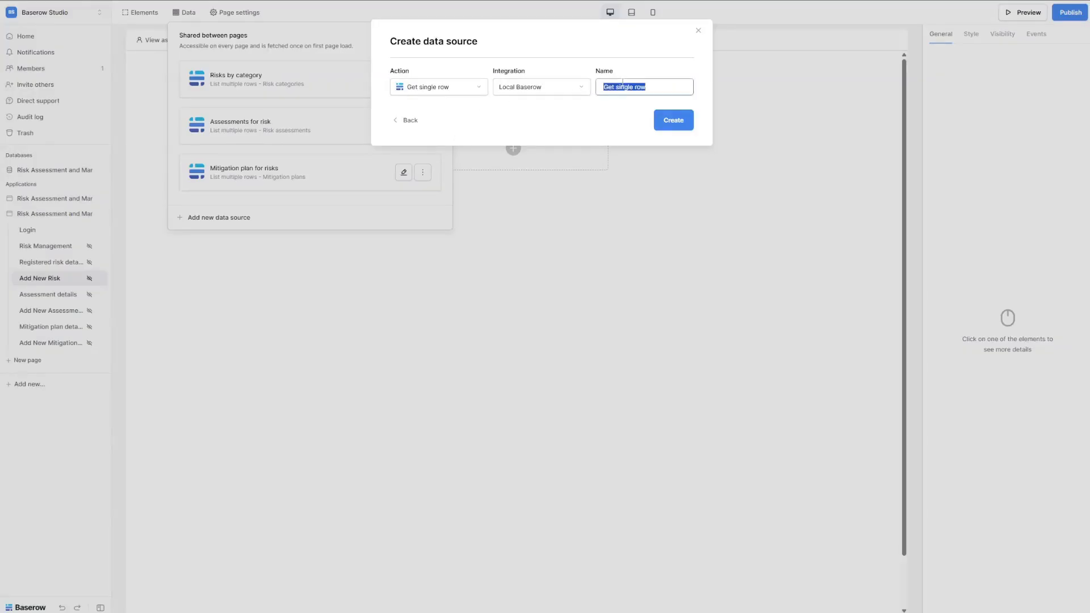
type("Get a risk")
left_click(673, 120)
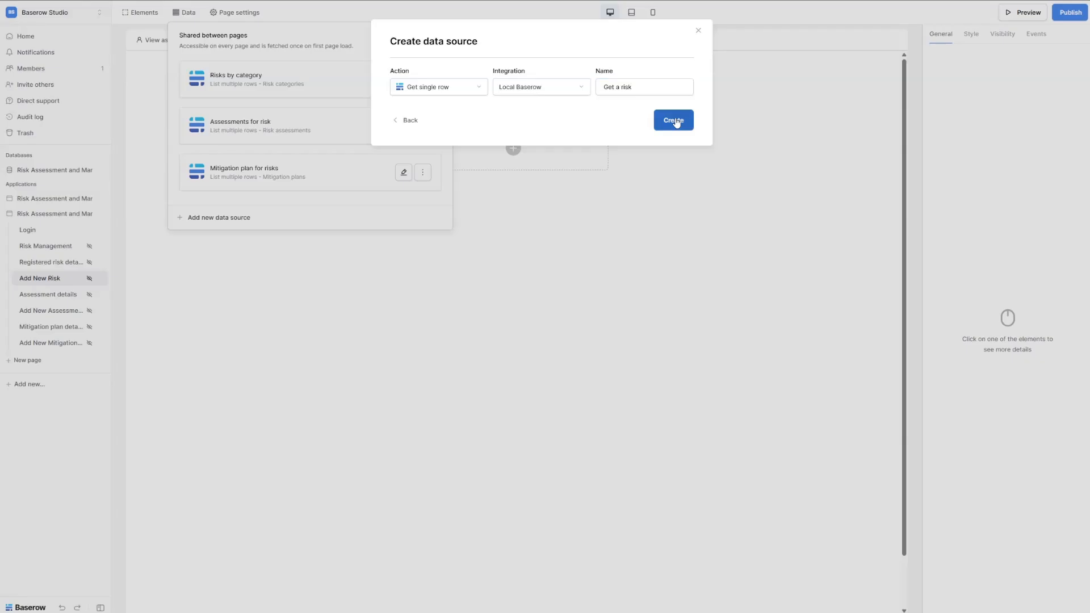
Set it to Risk registrations, All registrations view, row ID 1, save, then open Assessment details.
left_click(396, 129)
left_click(423, 127)
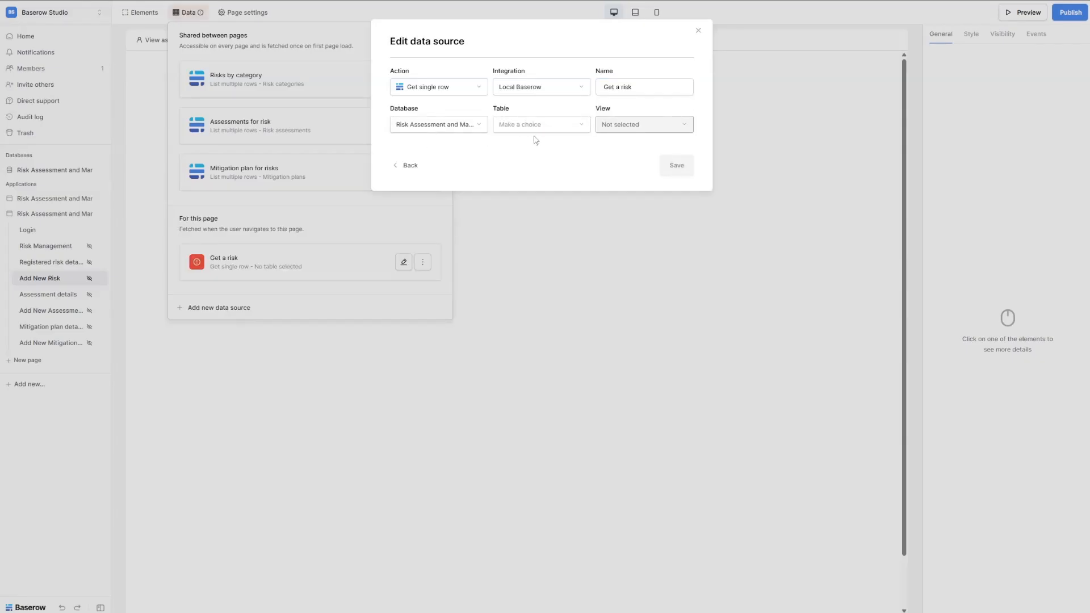
left_click(532, 130)
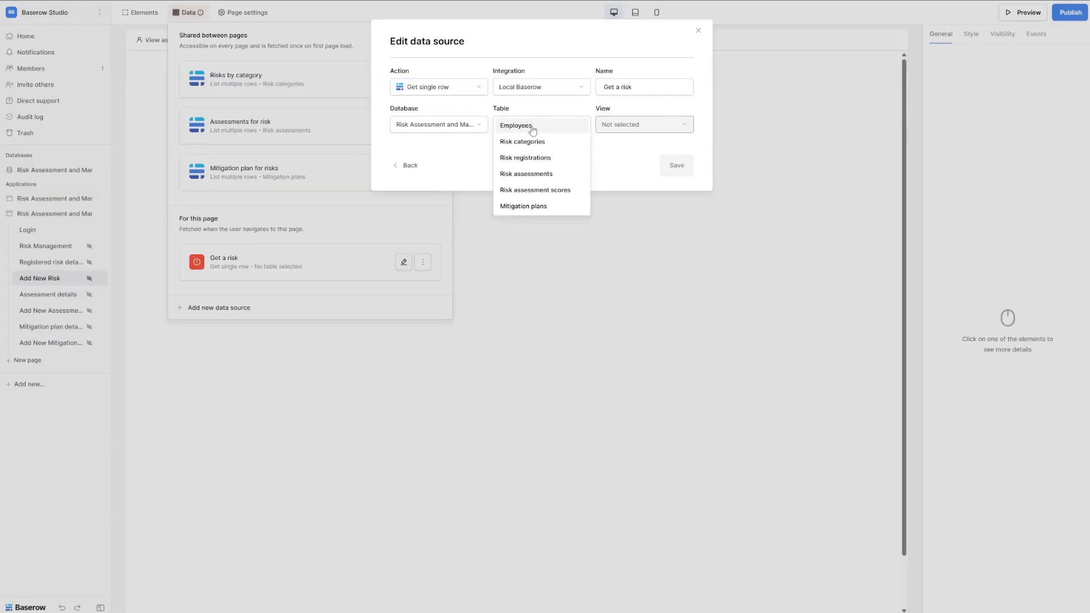
left_click(534, 158)
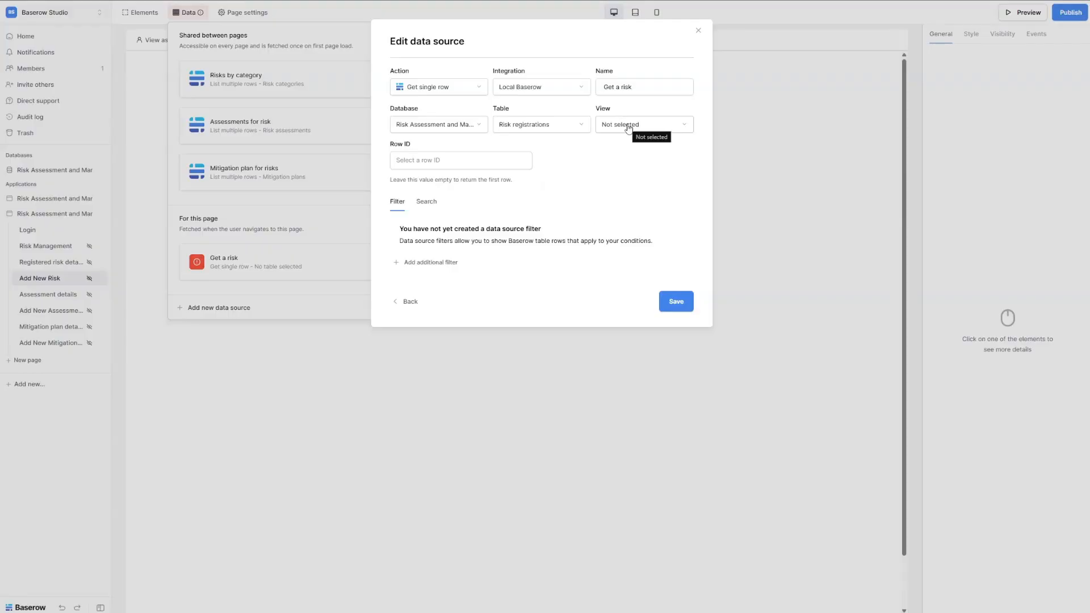
left_click(629, 128)
left_click(629, 141)
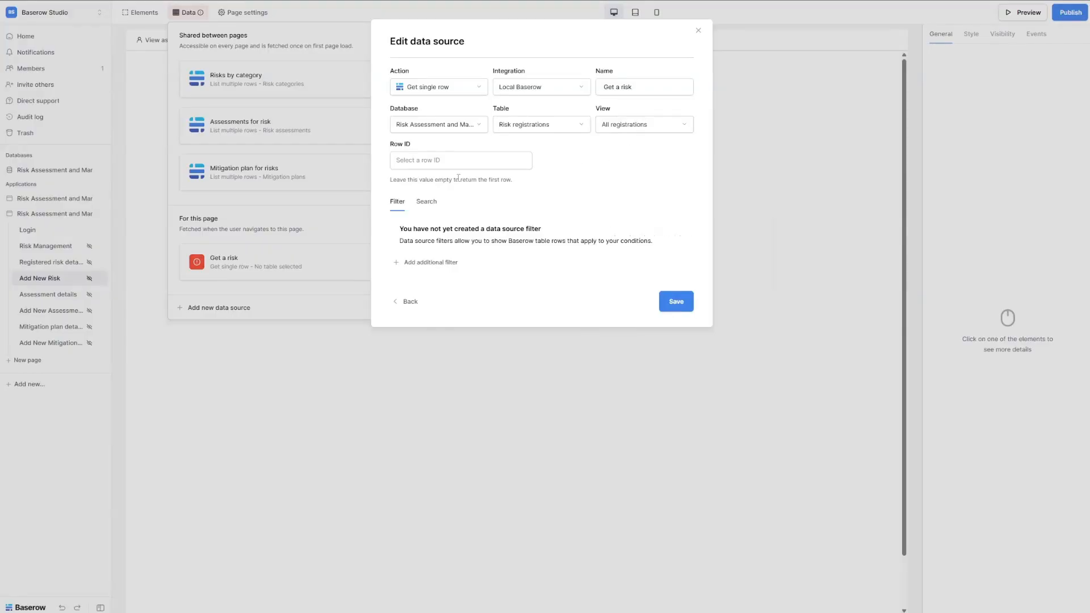
left_click(427, 161)
type("1")
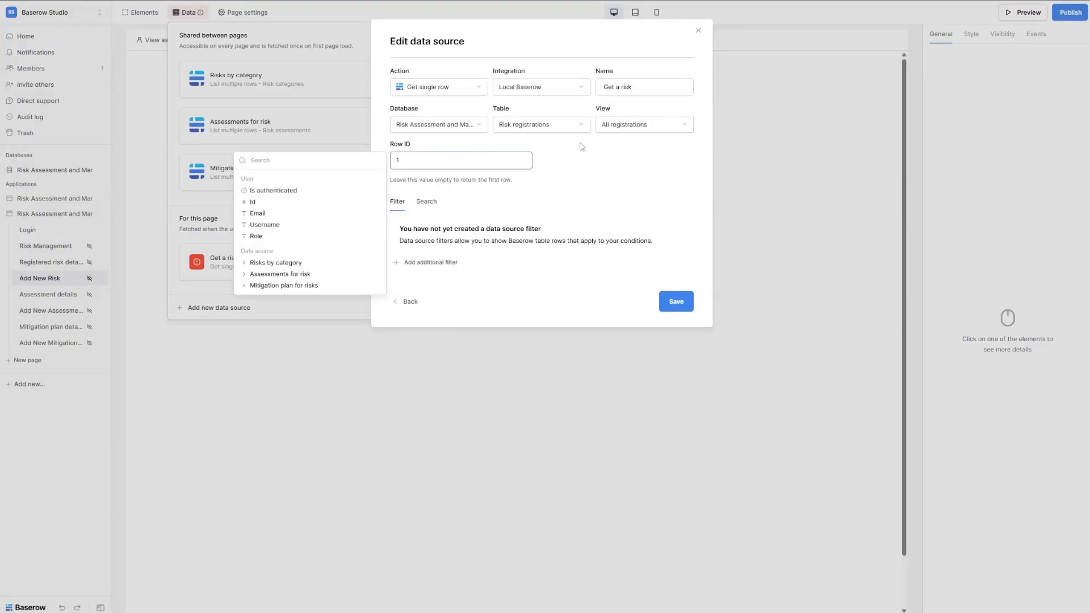
left_click(581, 147)
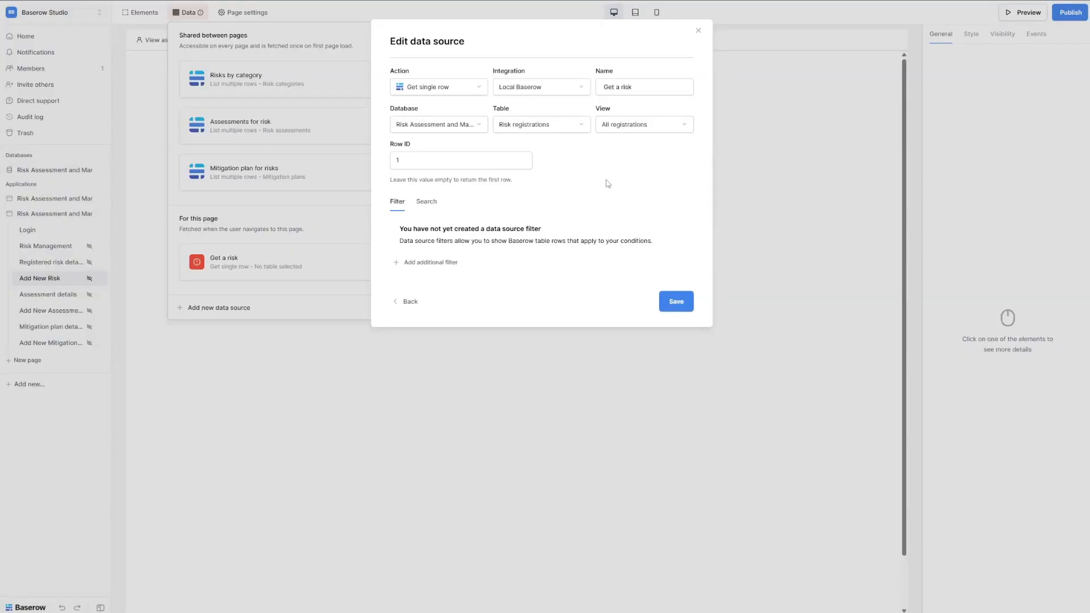
left_click(679, 304)
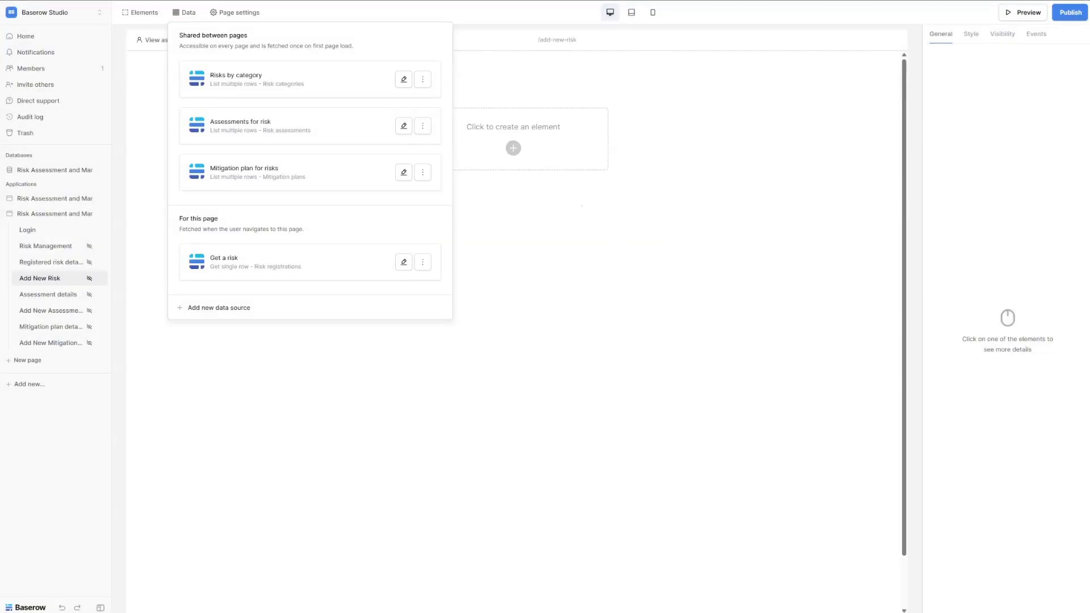
left_click(51, 294)
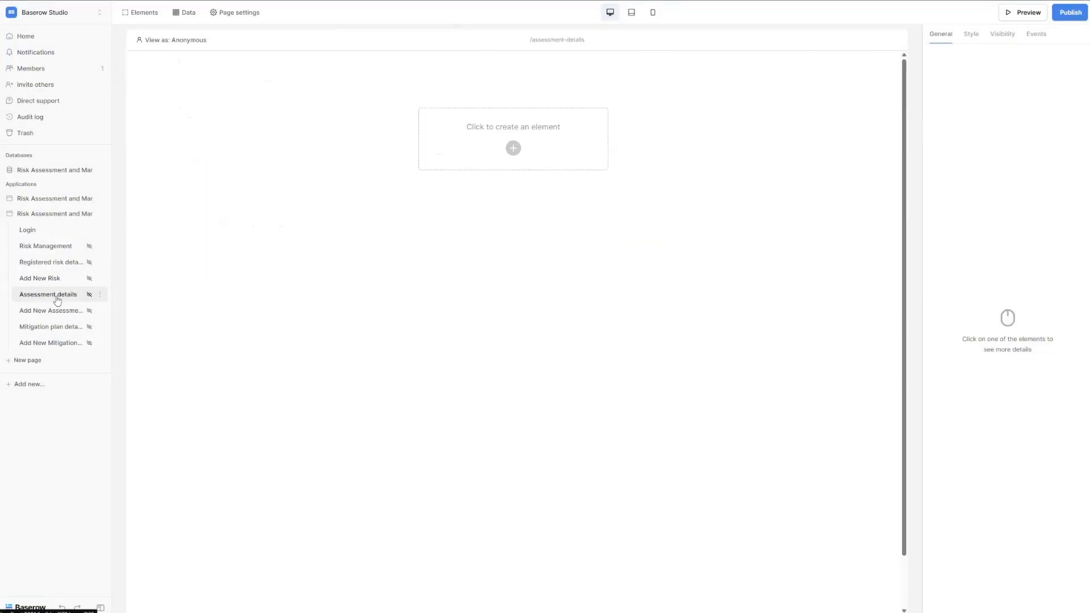
Create a Get single row data source named 'Assessment detail'.
left_click(187, 12)
left_click(229, 218)
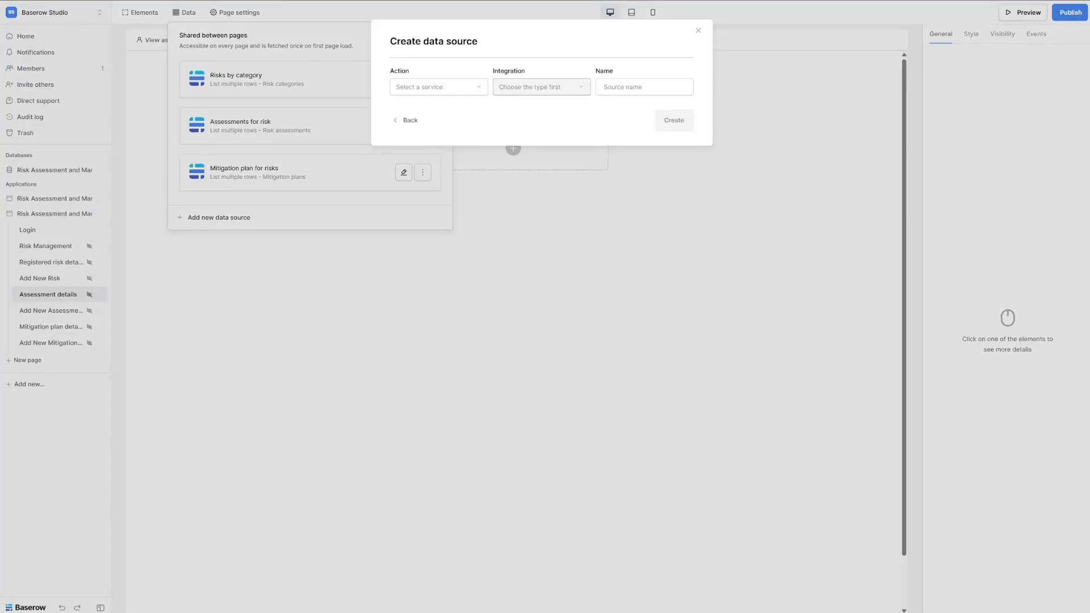
left_click(418, 87)
left_click(428, 107)
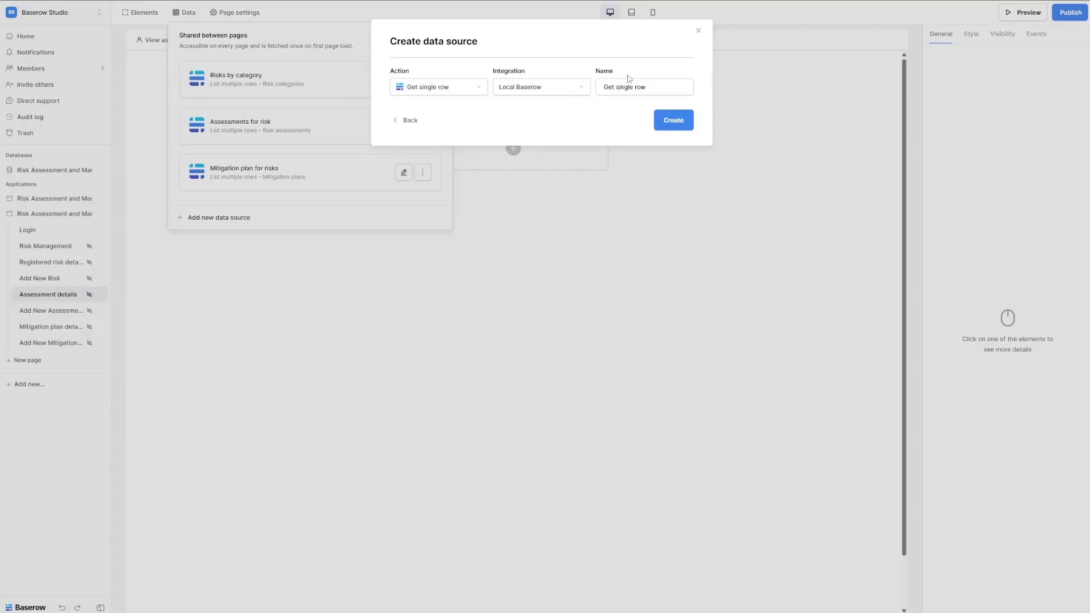
triple_click(643, 87)
type("Assessment detail")
left_click(666, 121)
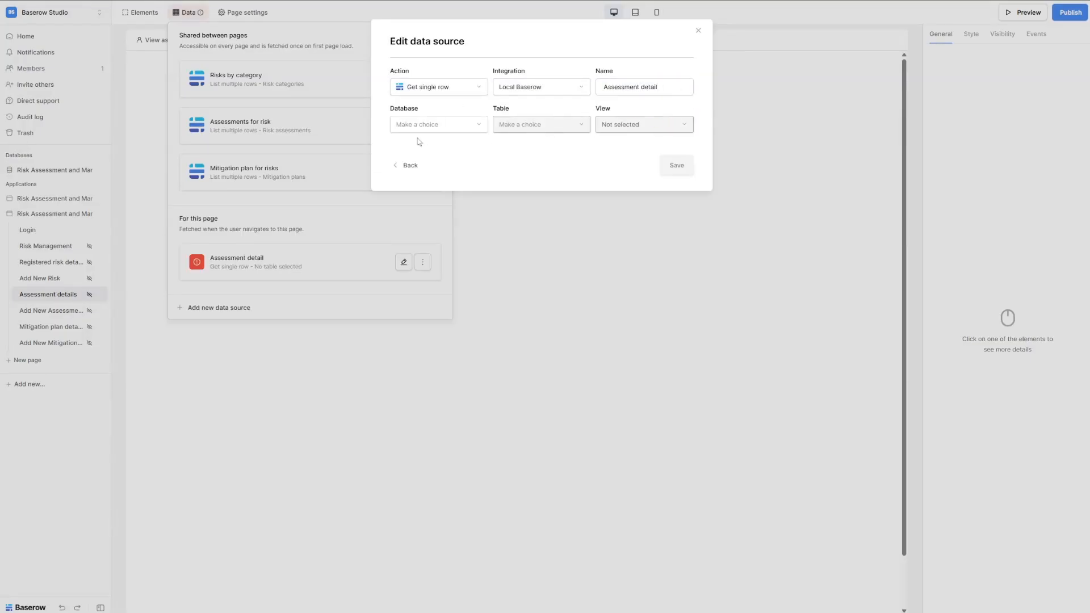
Set it to the Risk Assessment database, Risk assessments table, All assessments view, and save.
left_click(420, 124)
left_click(426, 140)
left_click(520, 125)
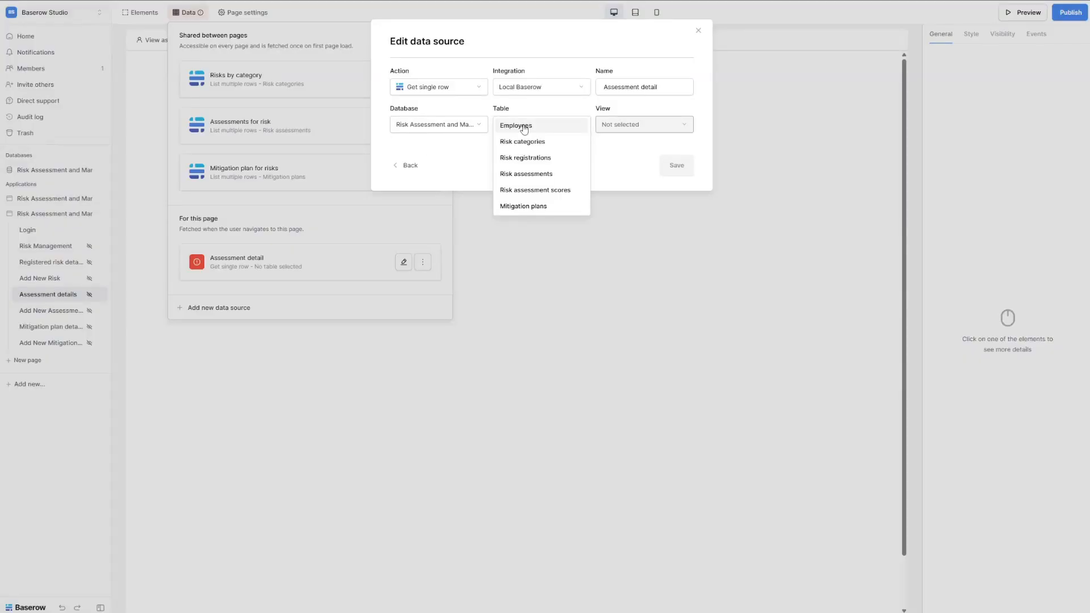
left_click(537, 174)
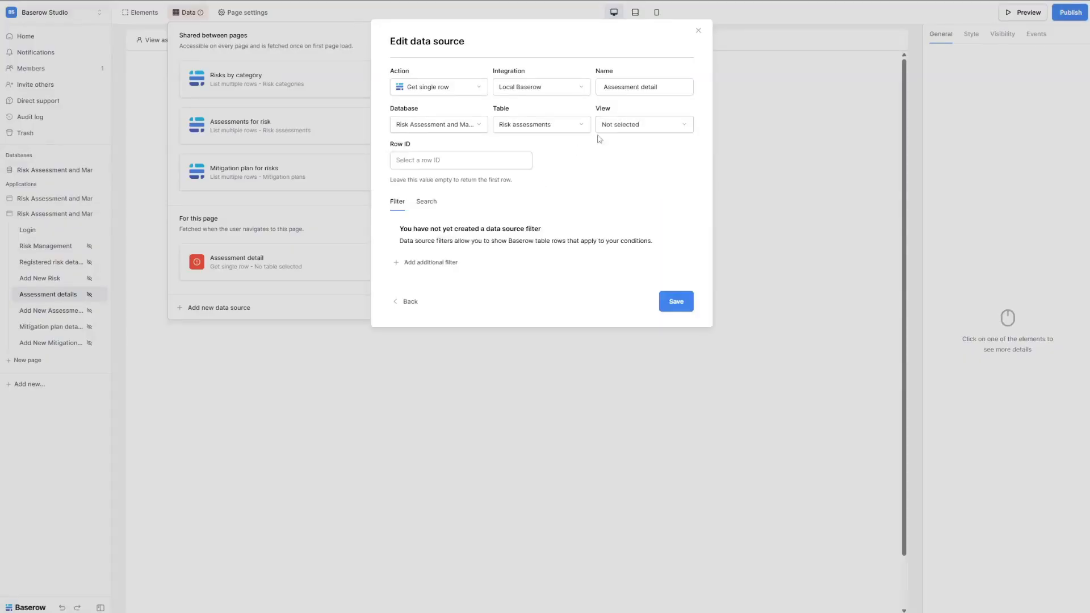
left_click(630, 124)
left_click(627, 141)
left_click(467, 160)
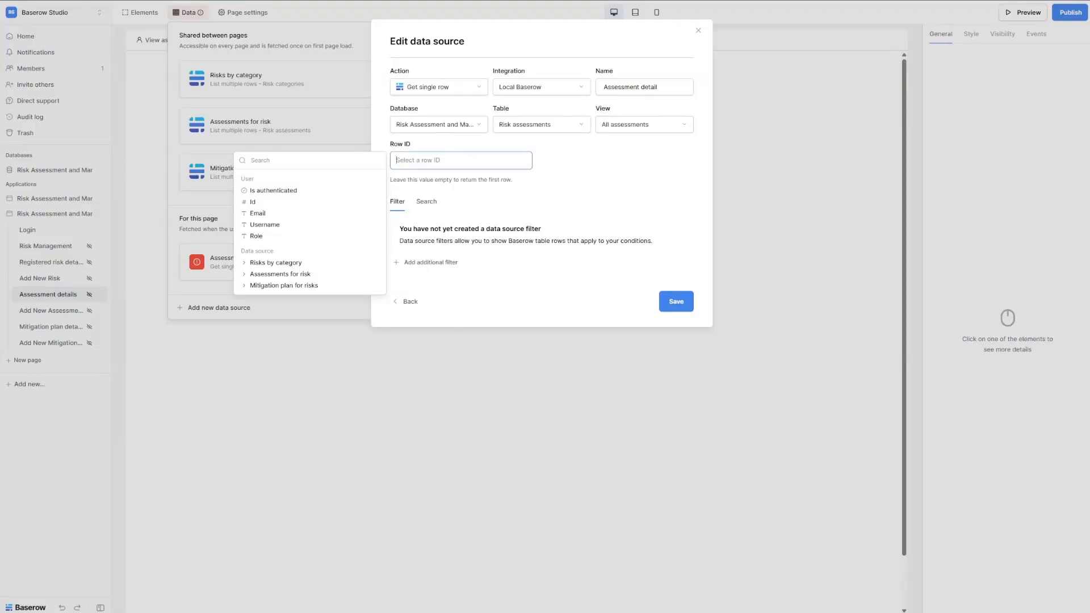
key("Escape")
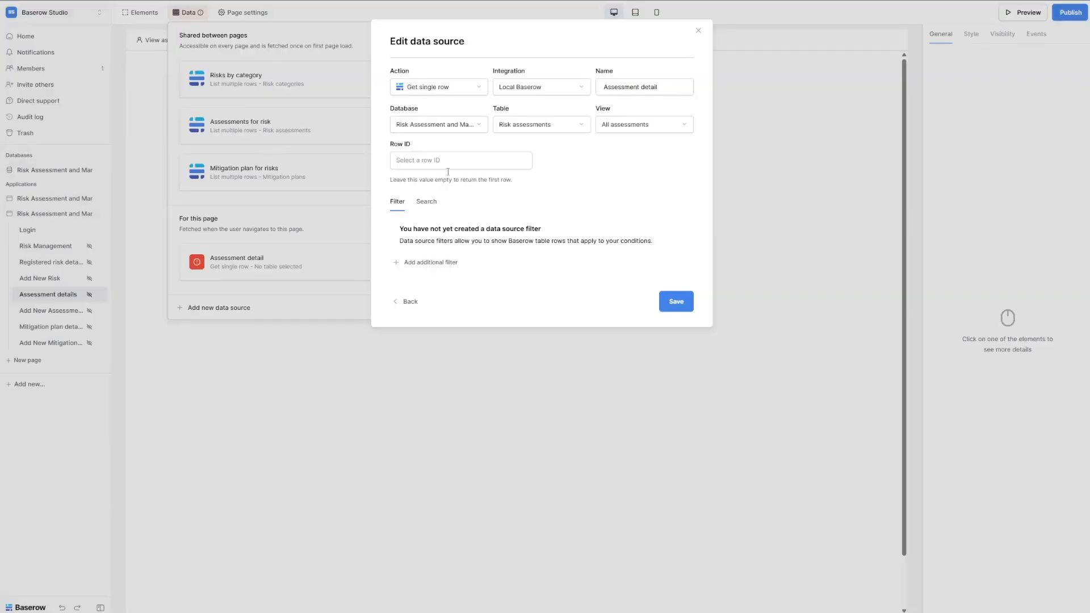
left_click(683, 305)
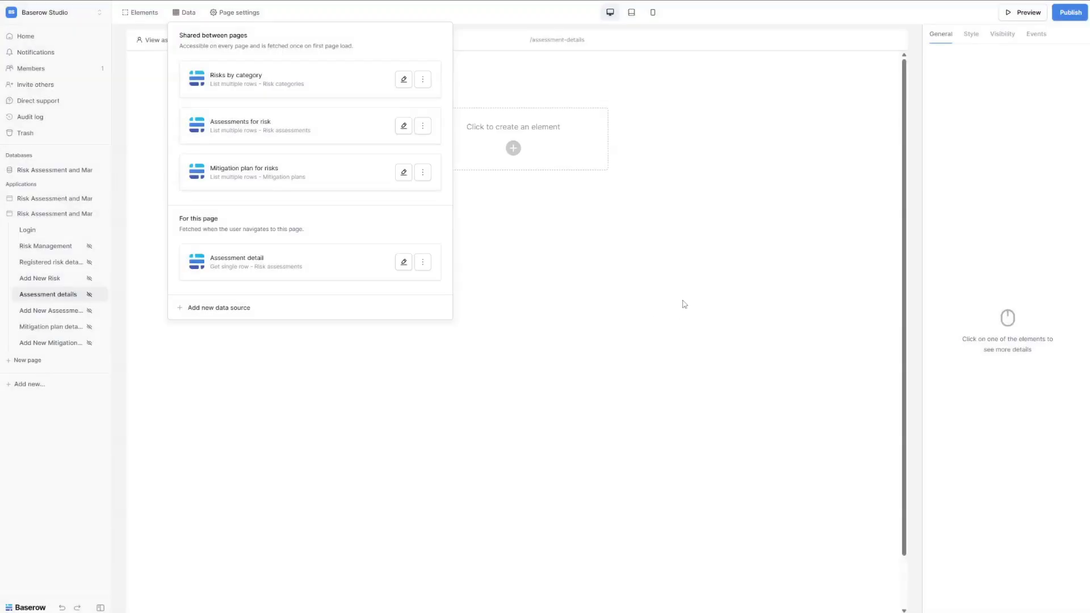
Append /:assessment_id/:risk_id to the page path and make both parameters Numeric.
left_click(251, 14)
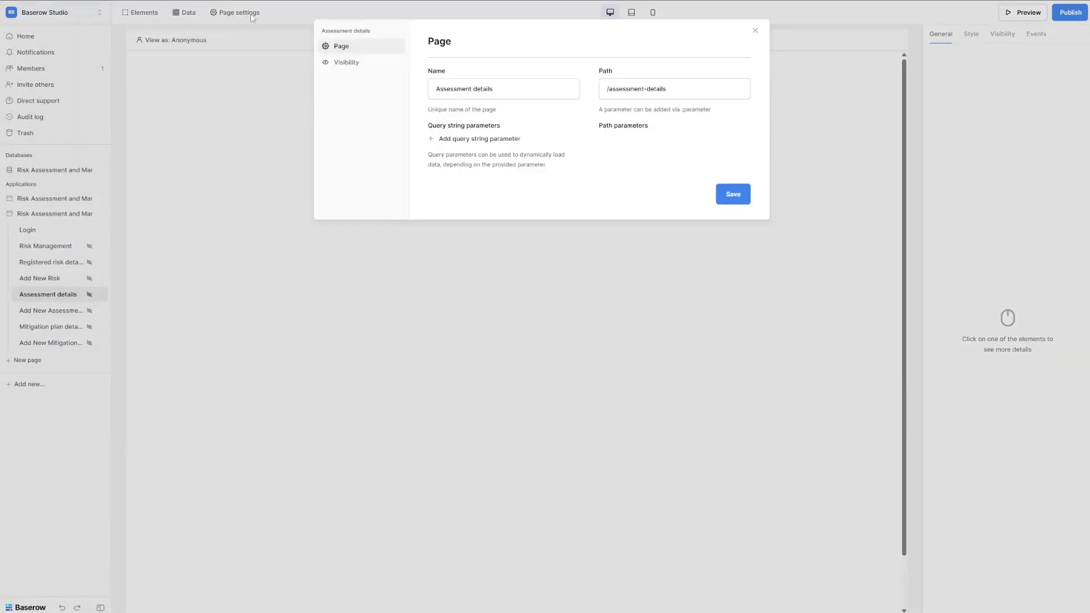
left_click(678, 91)
type("/")
type(":assessment_id/:risk_id")
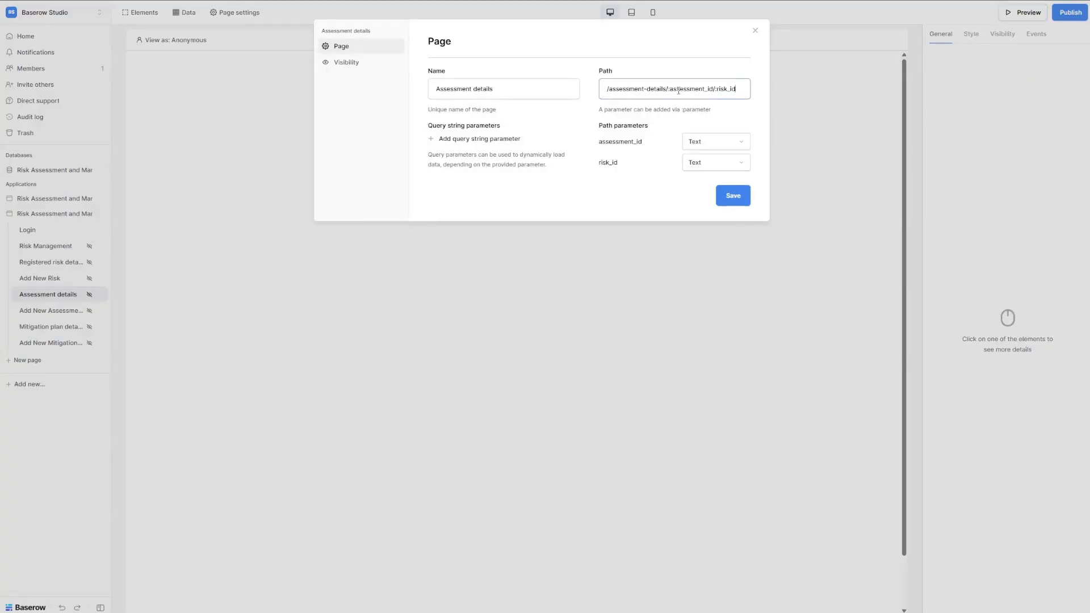
left_click(704, 149)
left_click(704, 175)
left_click(709, 163)
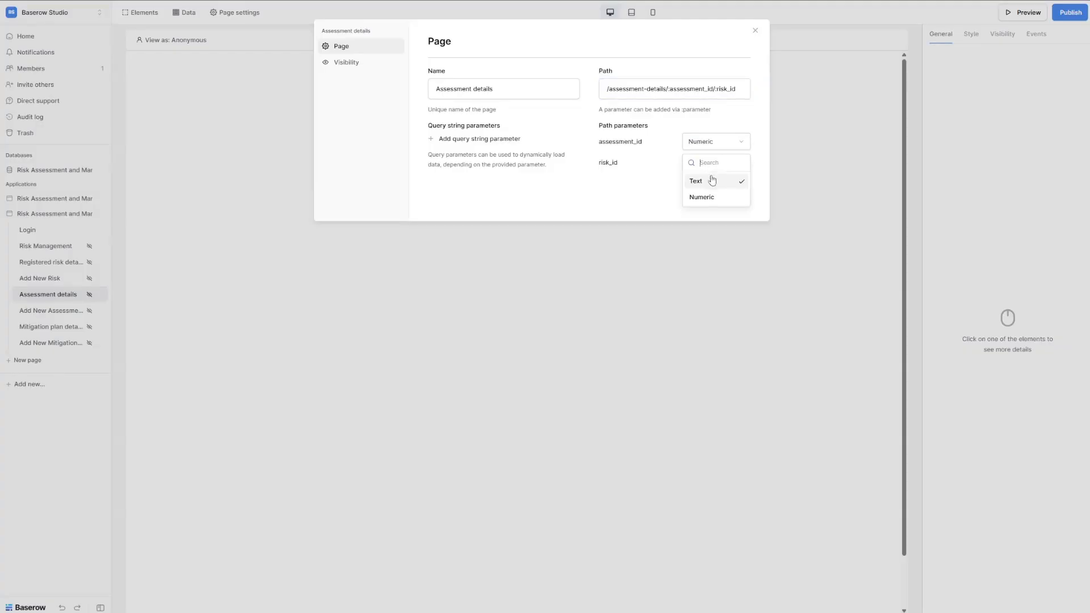
left_click(713, 197)
left_click(735, 197)
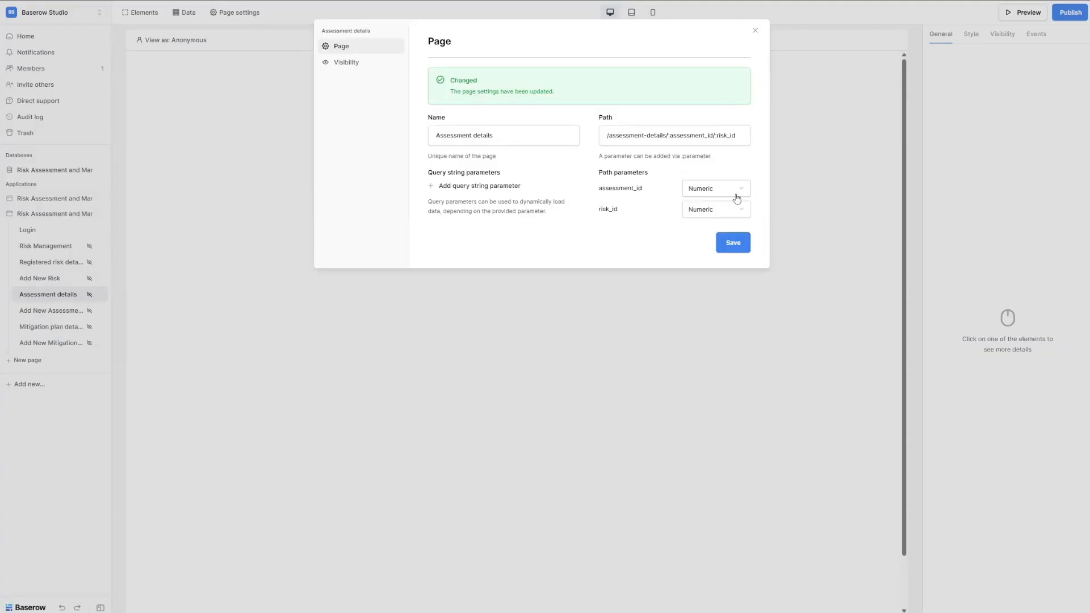
left_click(593, 385)
Set Assessment detail's row ID to the assessment_id parameter, save, and open Add New Assessment.
left_click(187, 13)
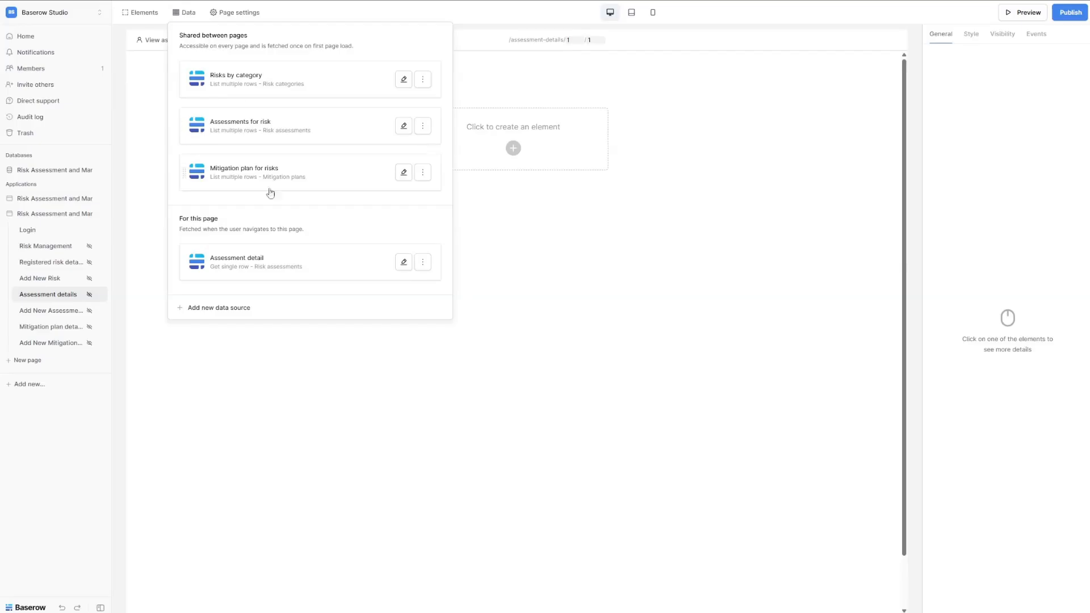
left_click(404, 262)
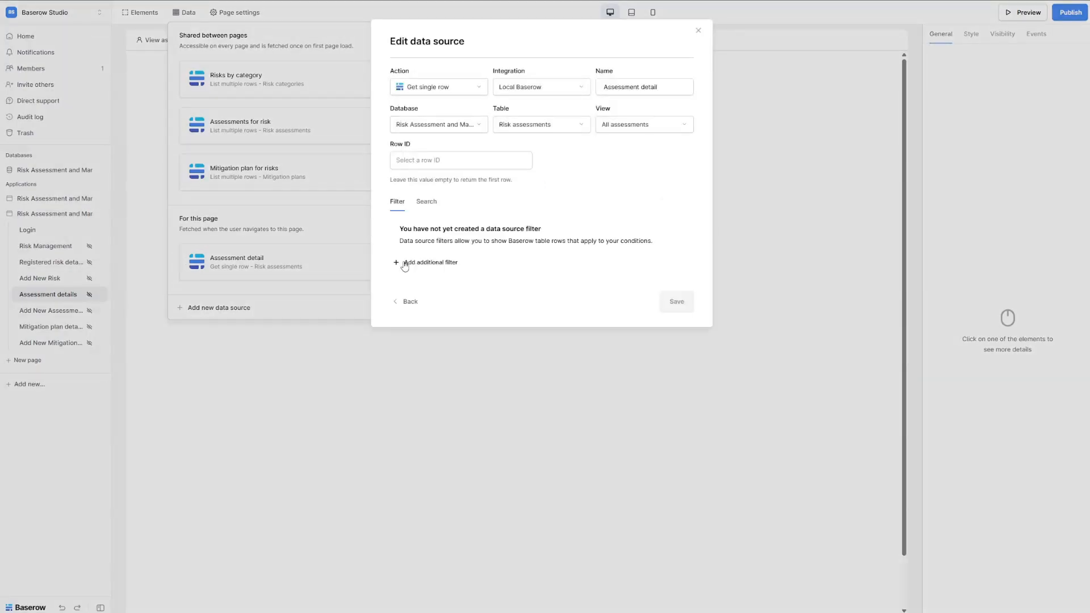
left_click(436, 162)
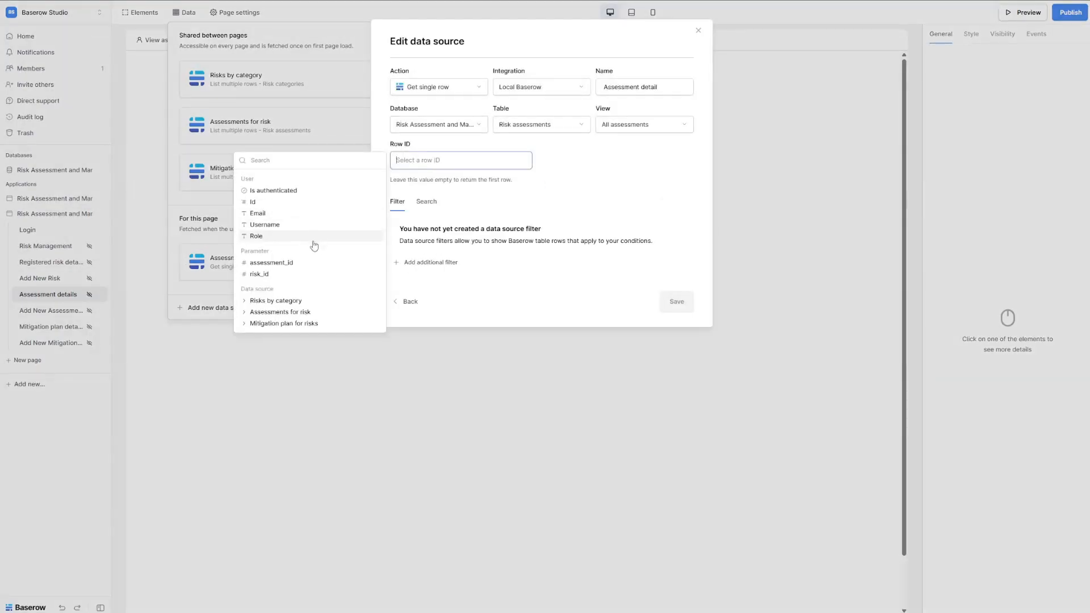
left_click(290, 282)
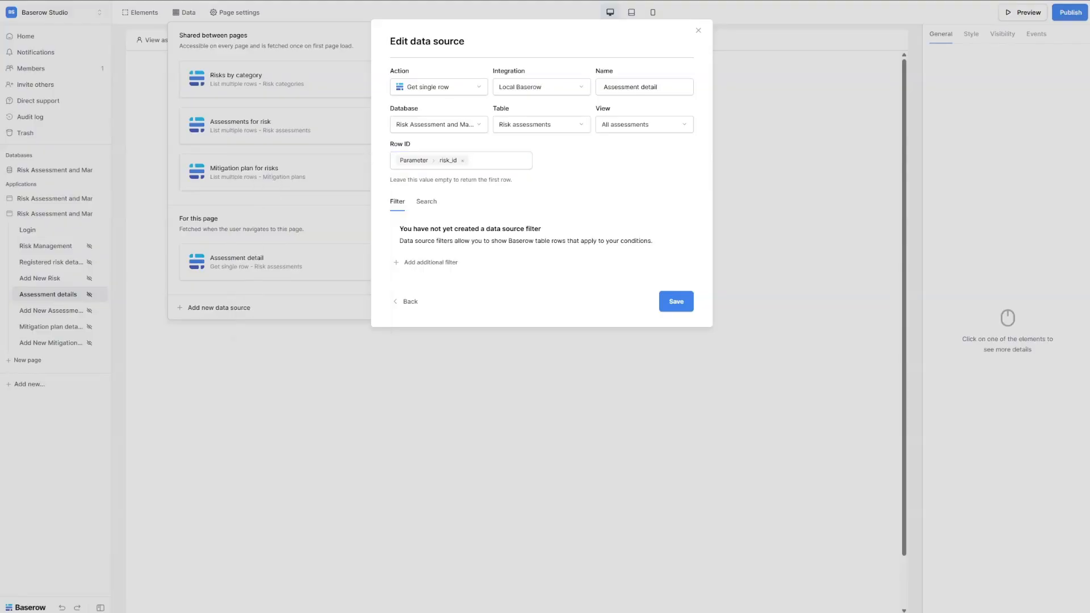
left_click(463, 162)
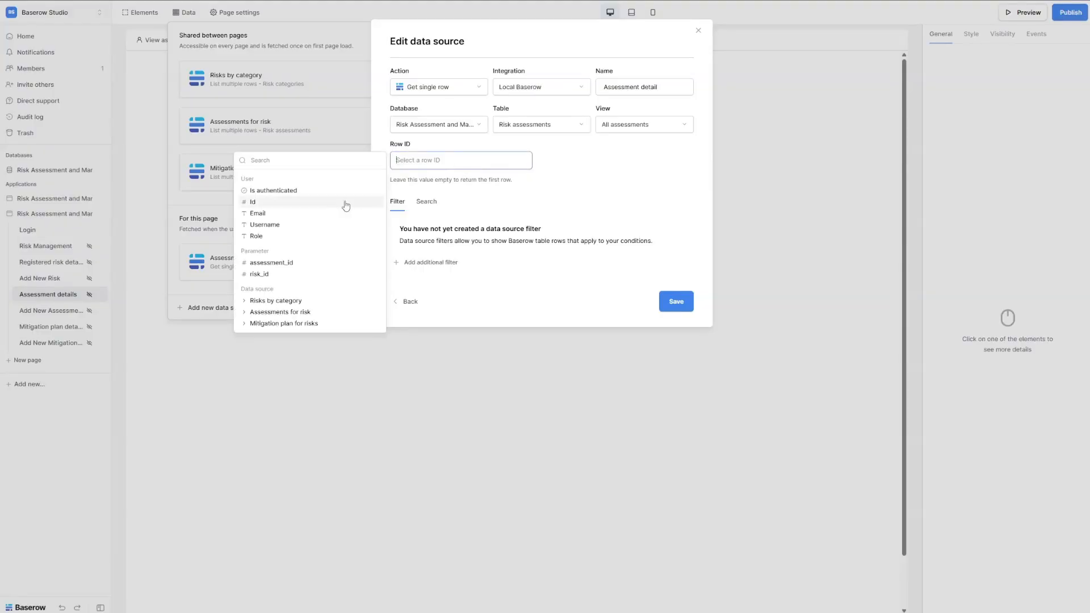
left_click(271, 262)
left_click(676, 302)
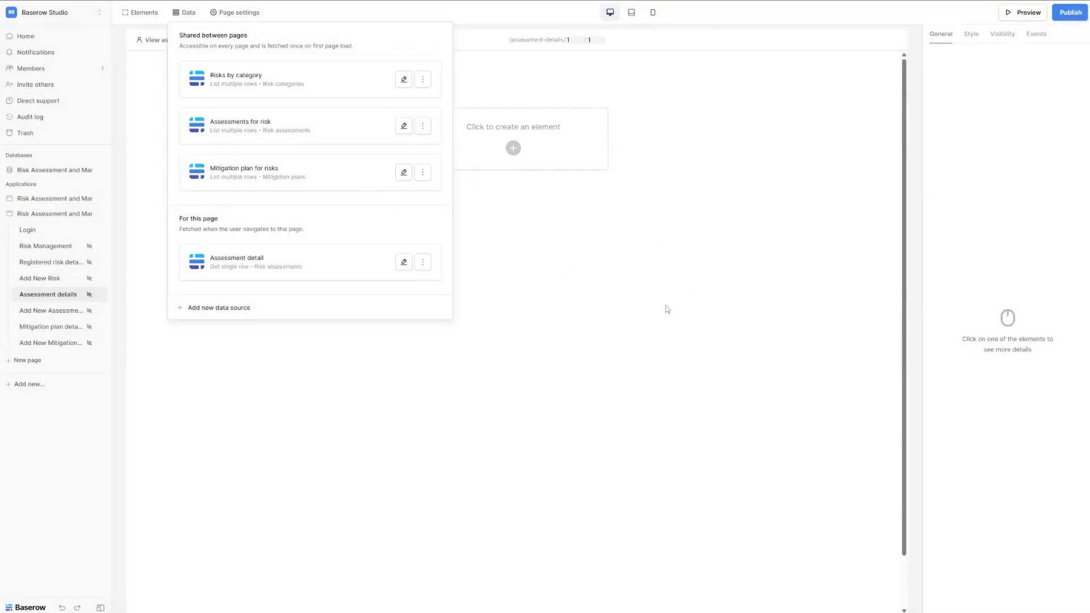
left_click(54, 310)
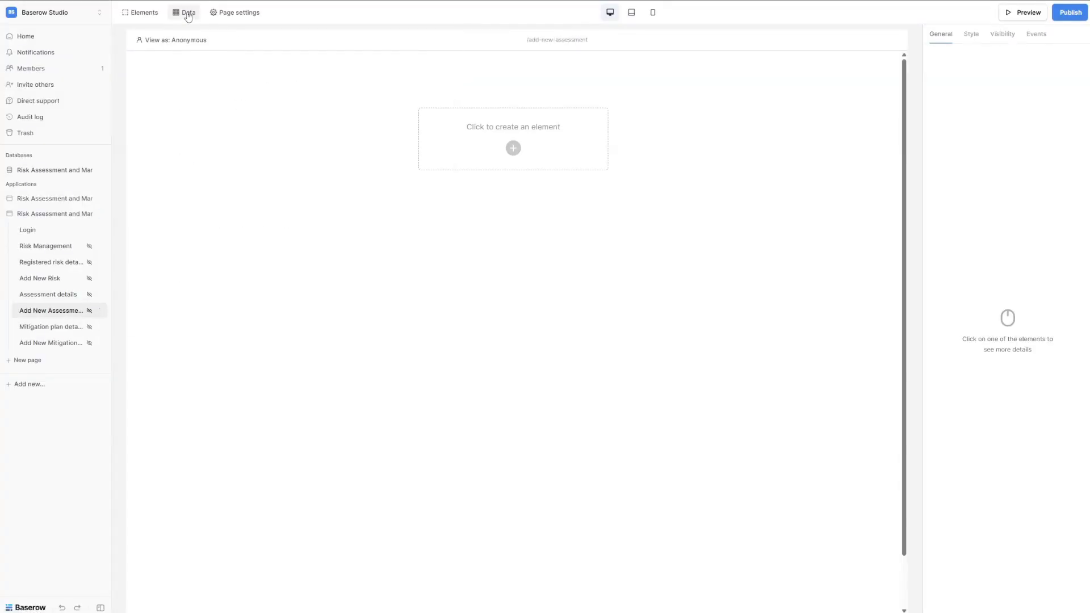
Append /:risk_id to the Add New Assessment path and make risk_id Numeric.
left_click(234, 12)
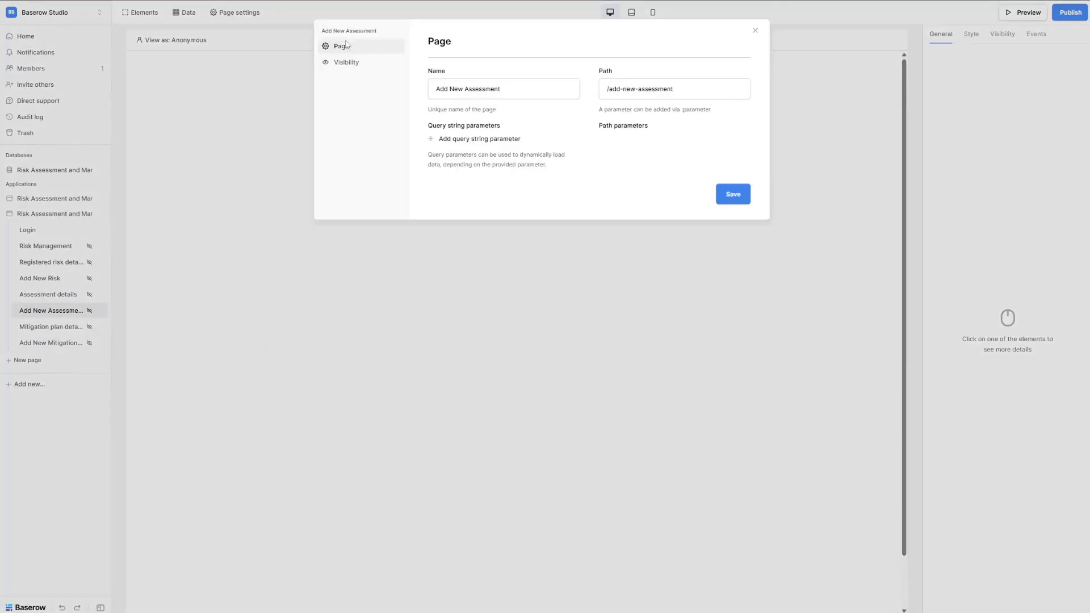
left_click(682, 90)
type("/:risk_id")
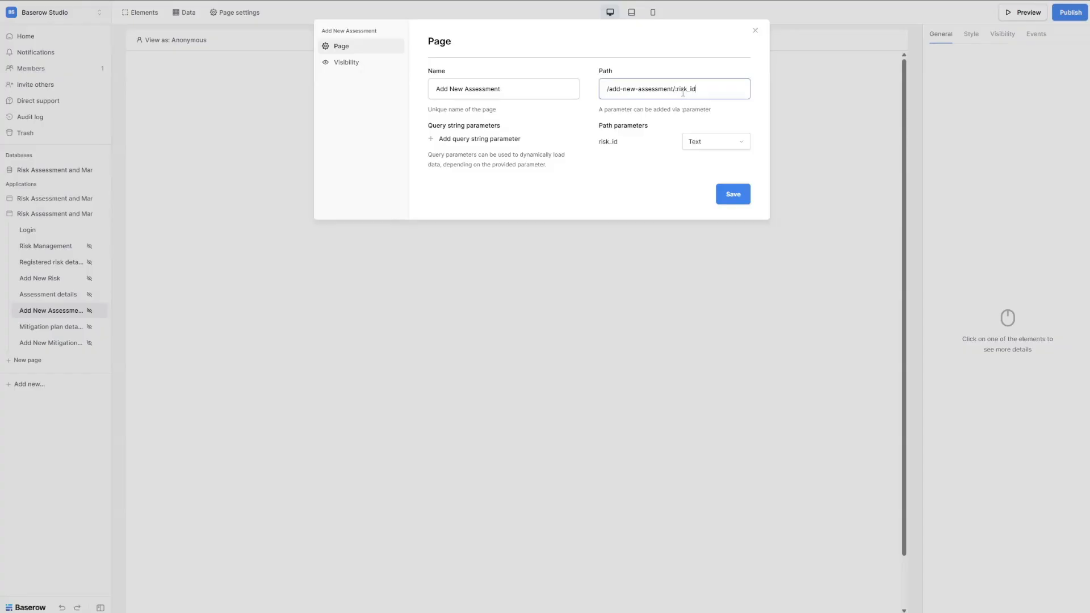
left_click(720, 141)
left_click(702, 176)
left_click(746, 196)
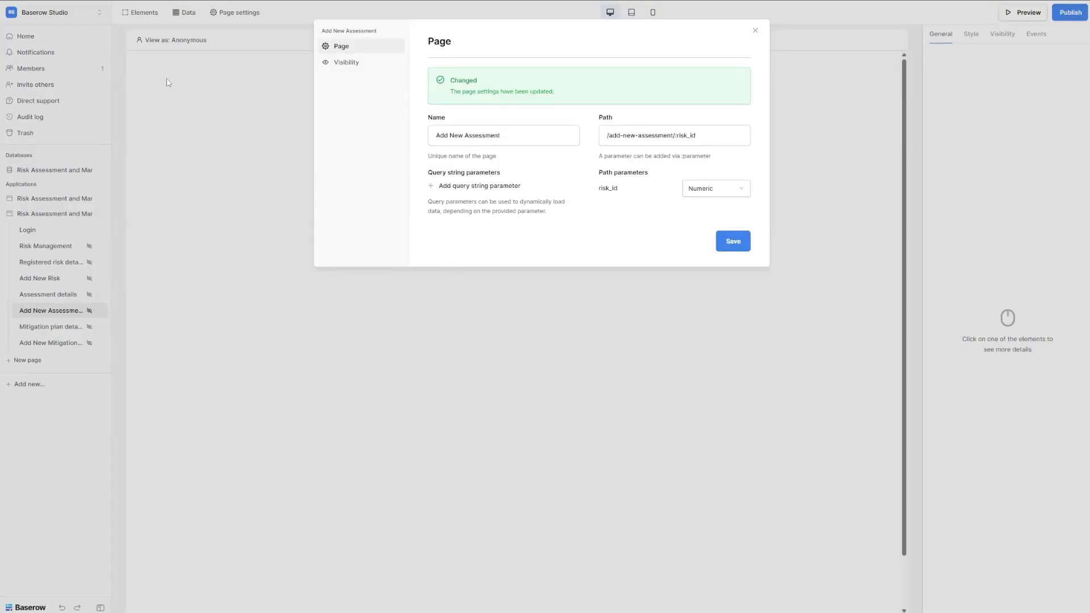
left_click(180, 14)
Create a Get single row data source named 'Get risk'.
left_click(187, 16)
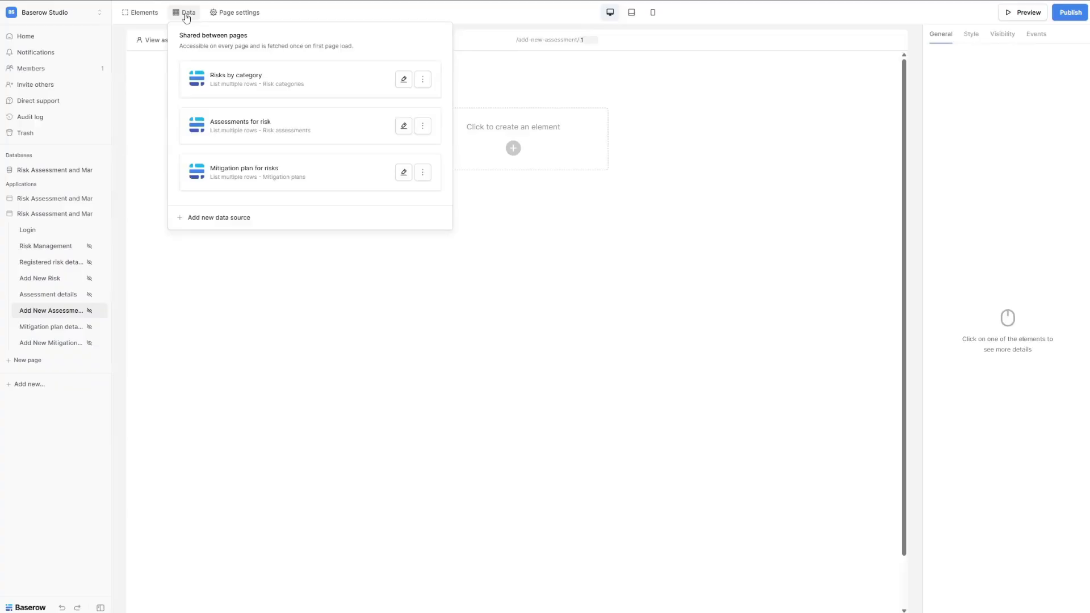
left_click(230, 219)
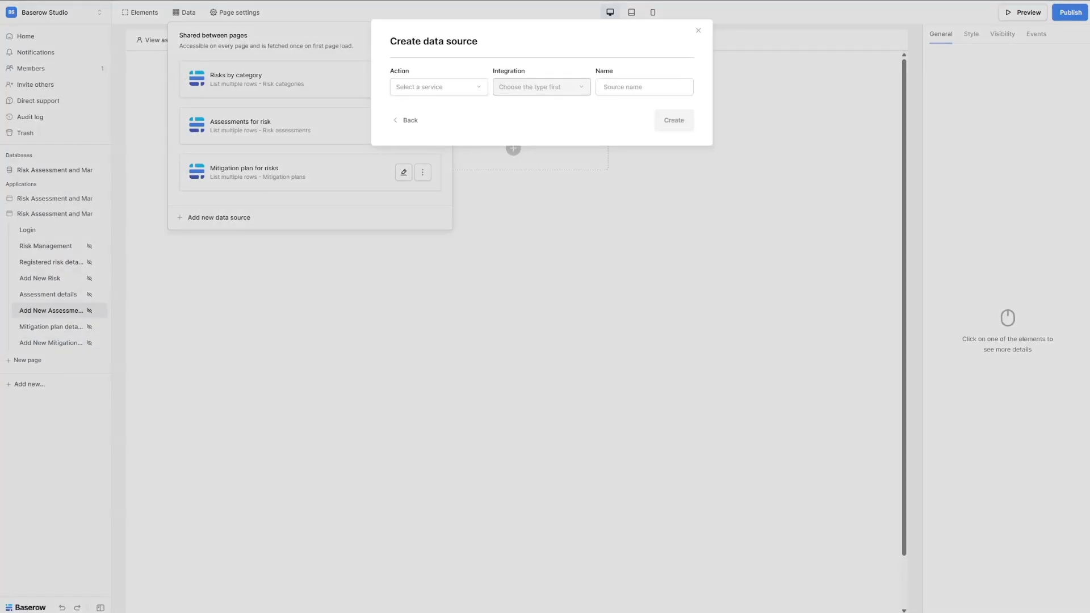
left_click(448, 95)
left_click(440, 107)
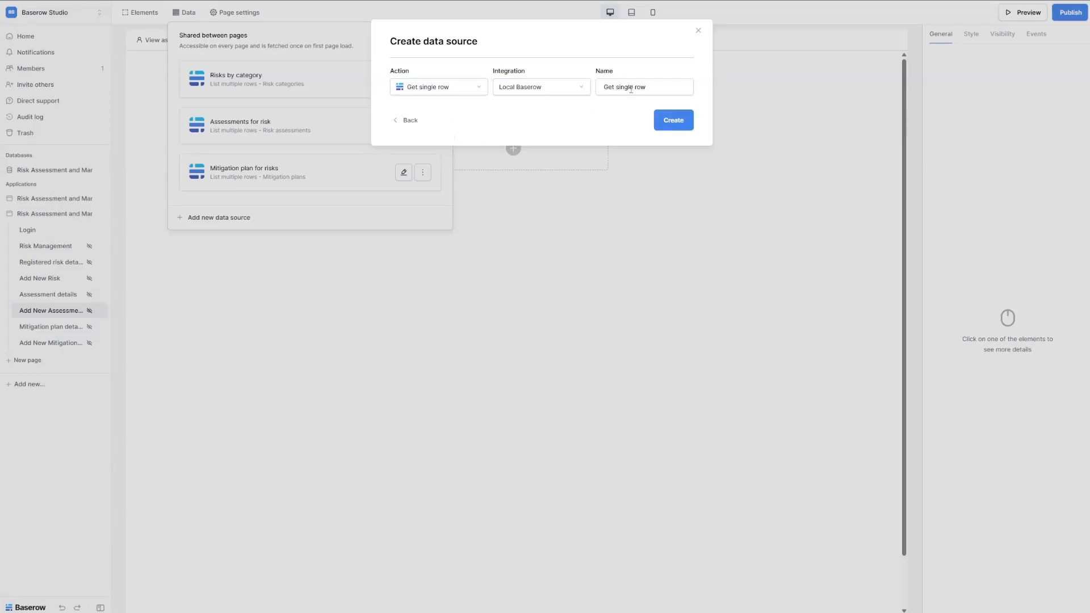
triple_click(630, 88)
type("Get risk")
left_click(671, 120)
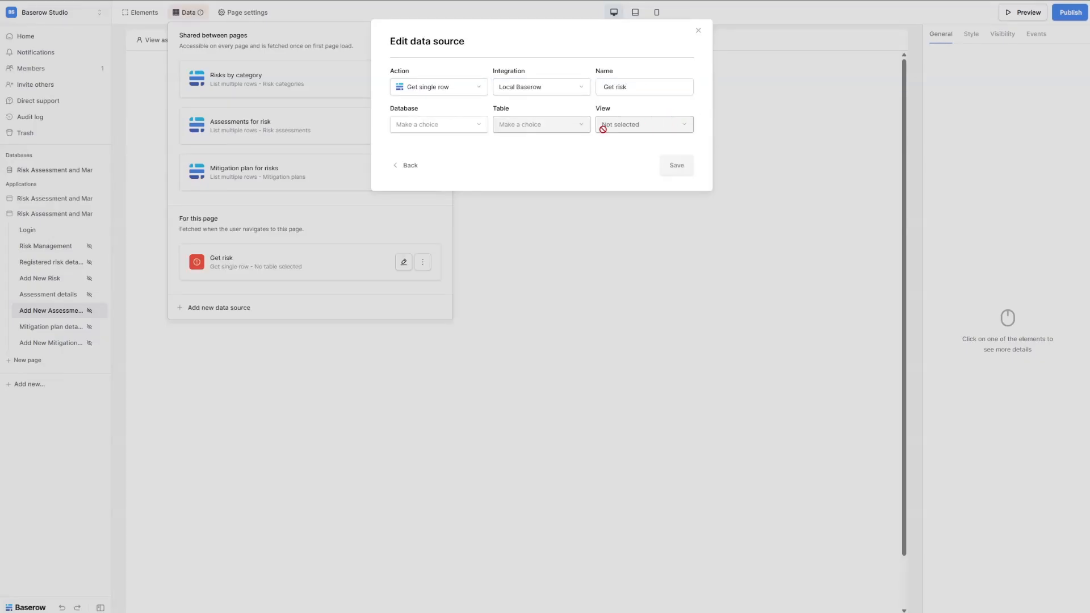
Point Get risk at the Risk Assessment and Management database with row ID risk_id, and save.
left_click(480, 125)
left_click(482, 128)
left_click(530, 126)
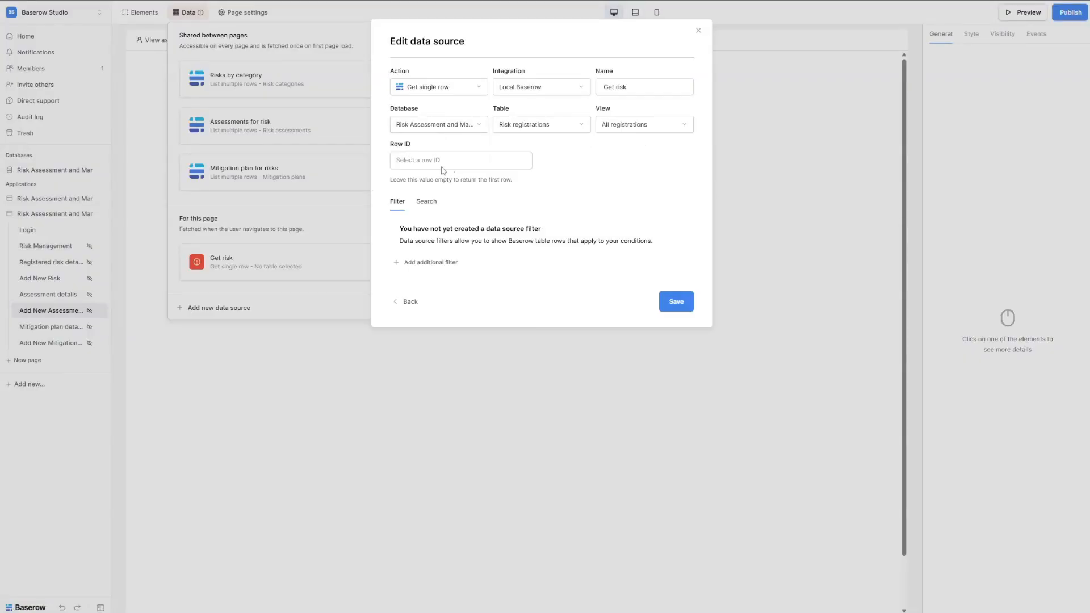
left_click(421, 162)
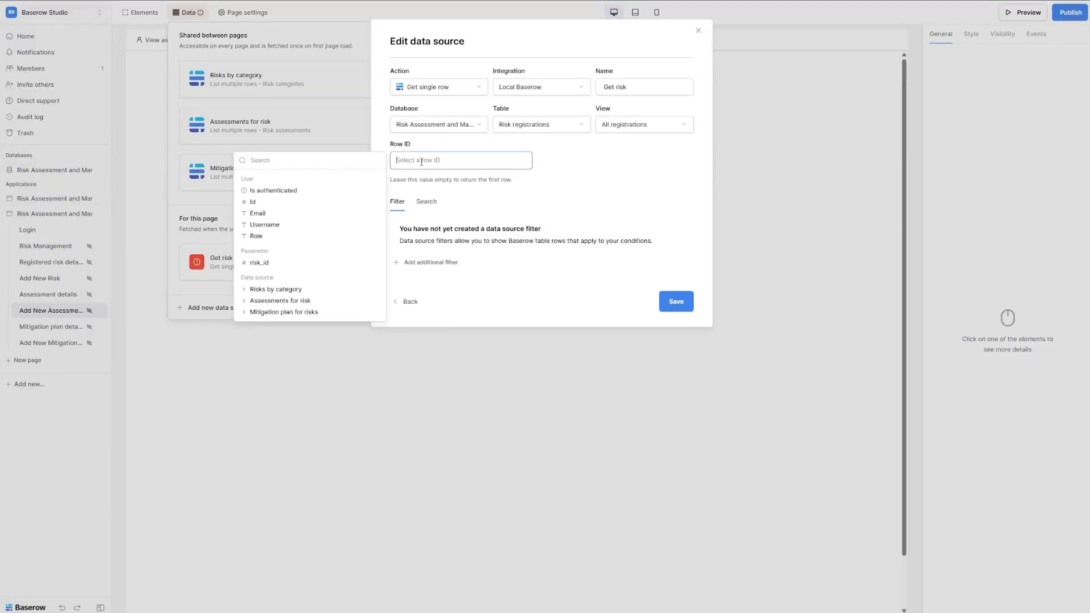
left_click(304, 263)
left_click(676, 260)
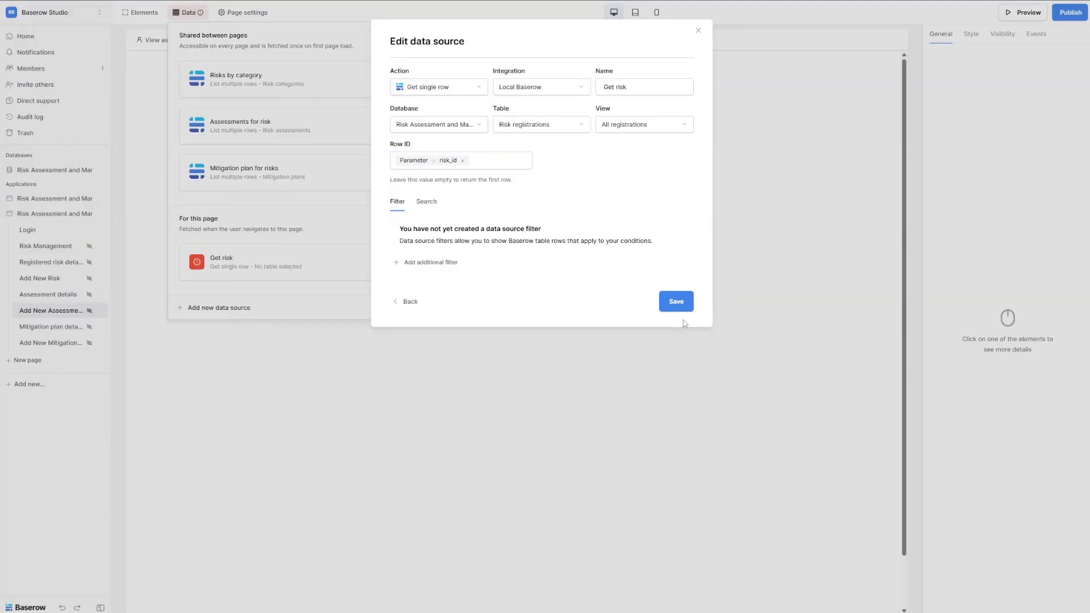
left_click(675, 306)
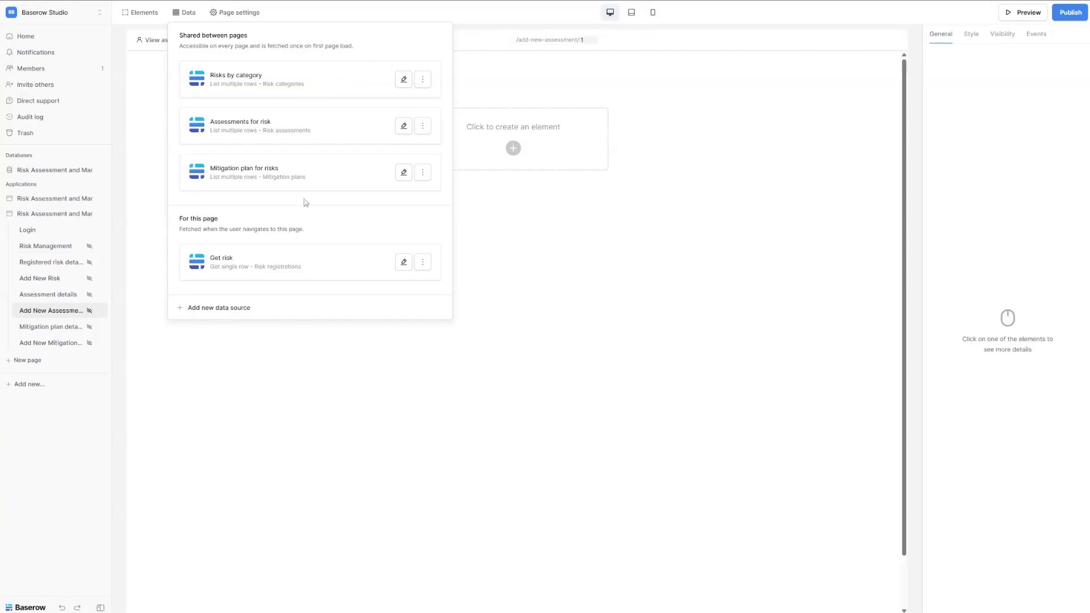
Create a List multiple rows data source named 'Get assessment scores'.
left_click(227, 309)
left_click(463, 89)
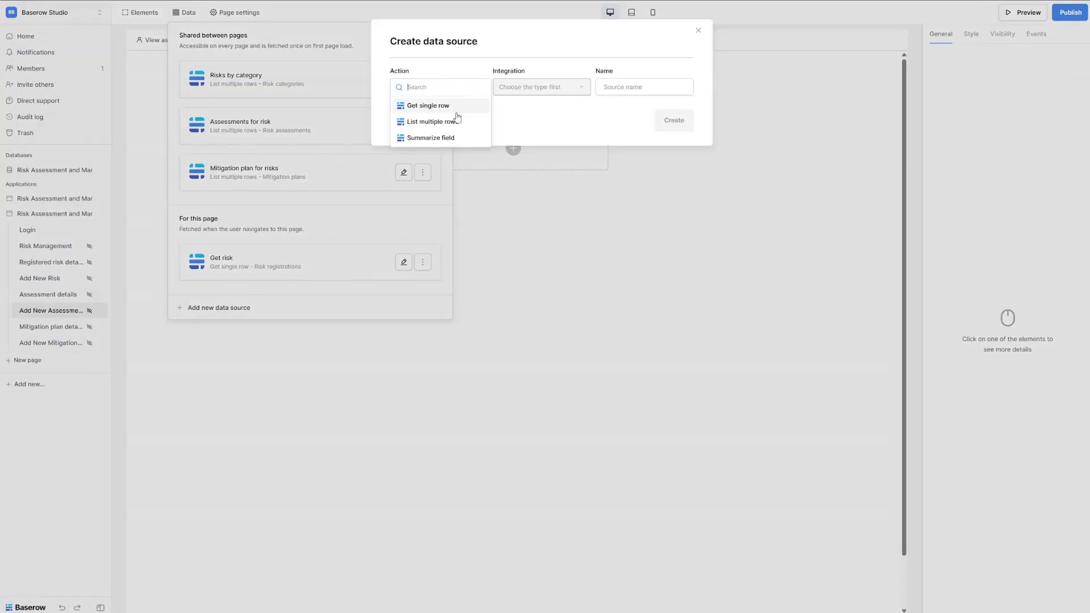
left_click(457, 121)
triple_click(631, 88)
type("Get assessment scores")
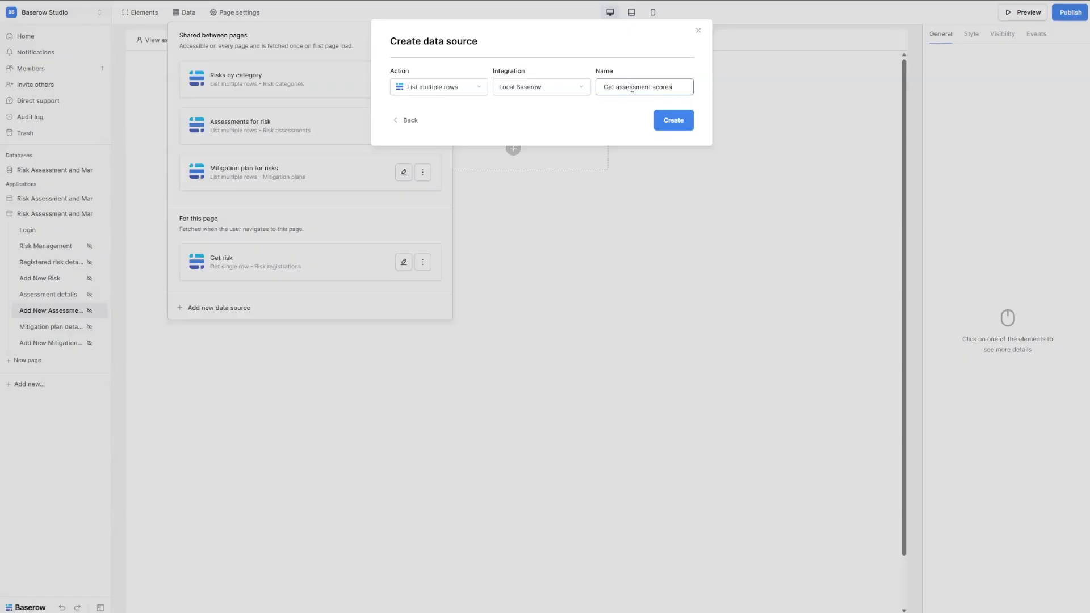
left_click(671, 120)
Set it to the Risk assessment scores table, All scores view, save, then open Mitigation plan details.
left_click(443, 124)
left_click(448, 128)
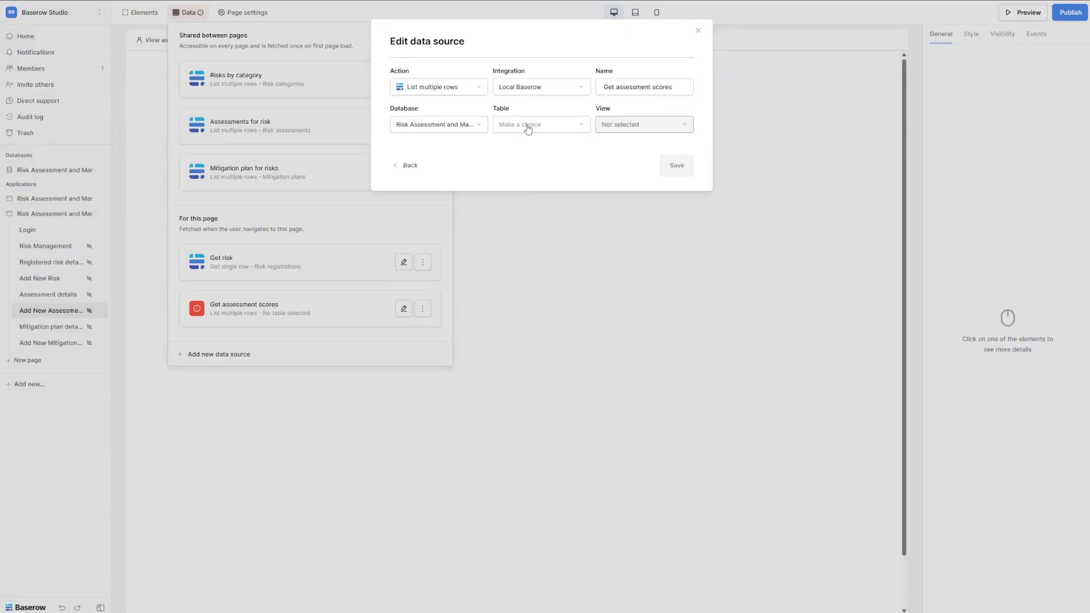
left_click(528, 129)
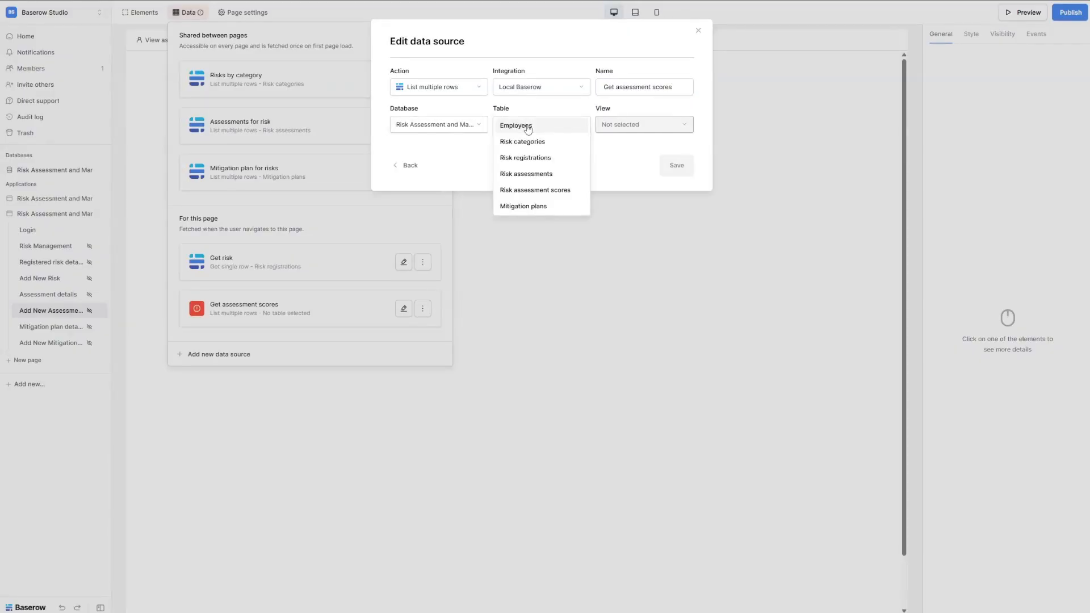
left_click(558, 191)
left_click(658, 131)
left_click(647, 143)
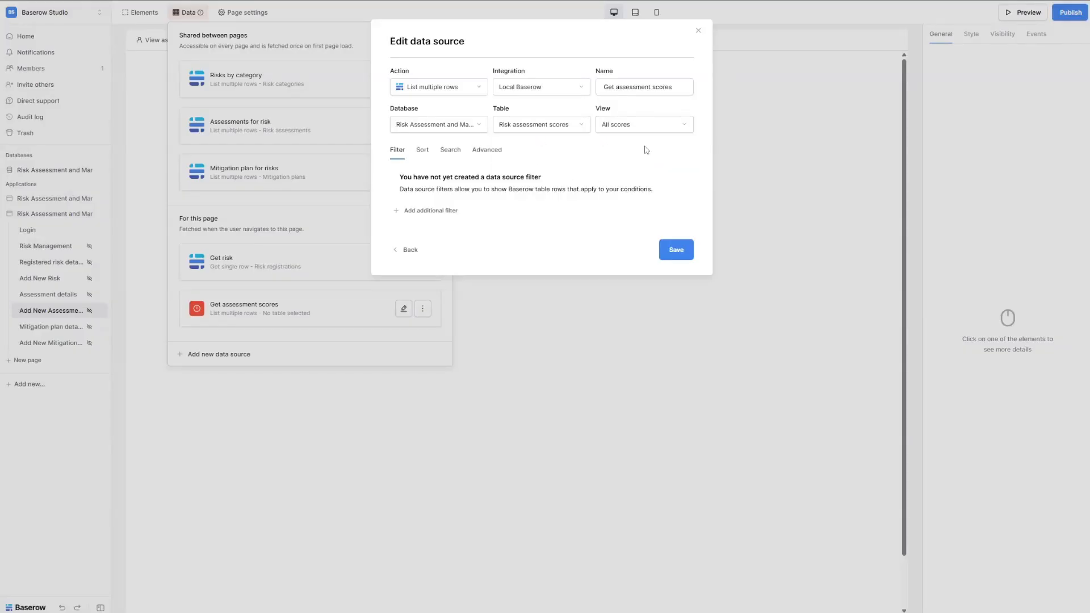
left_click(675, 253)
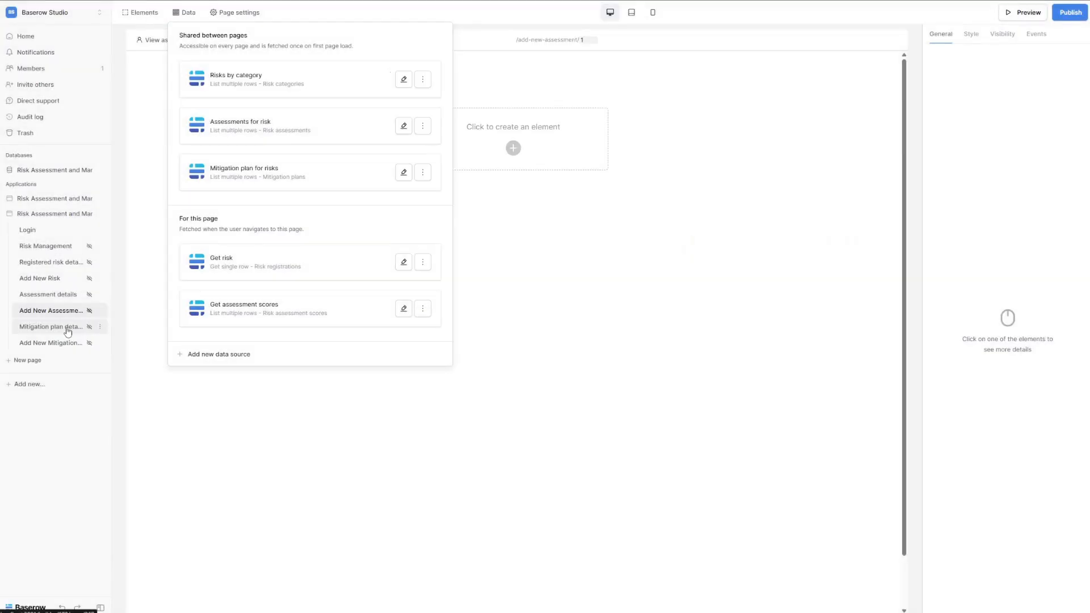
left_click(68, 330)
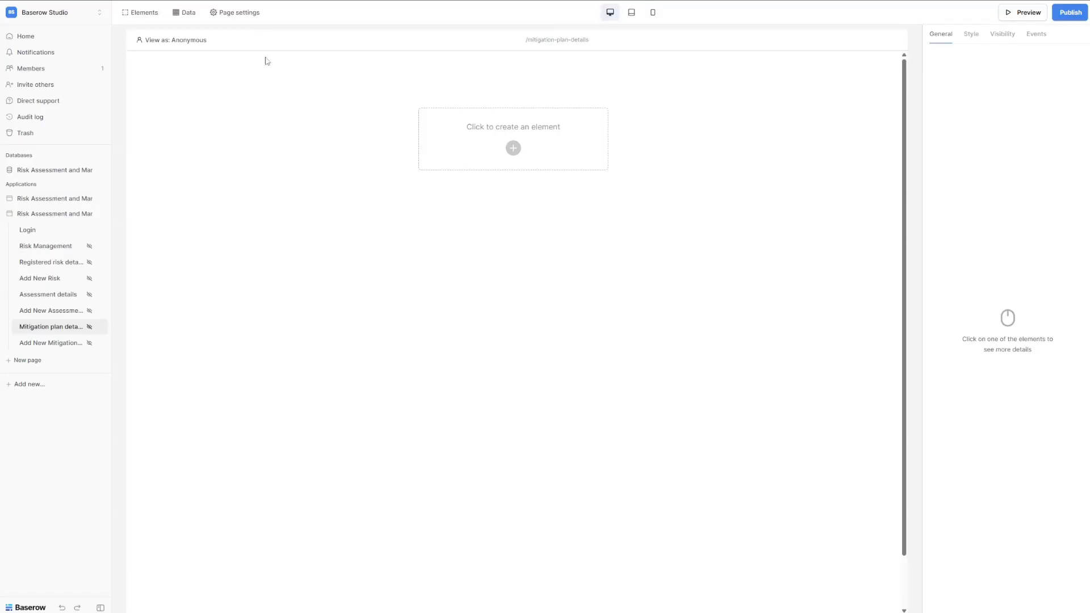
Append /:plan_id to the page path as a Numeric parameter and save the page settings.
left_click(238, 13)
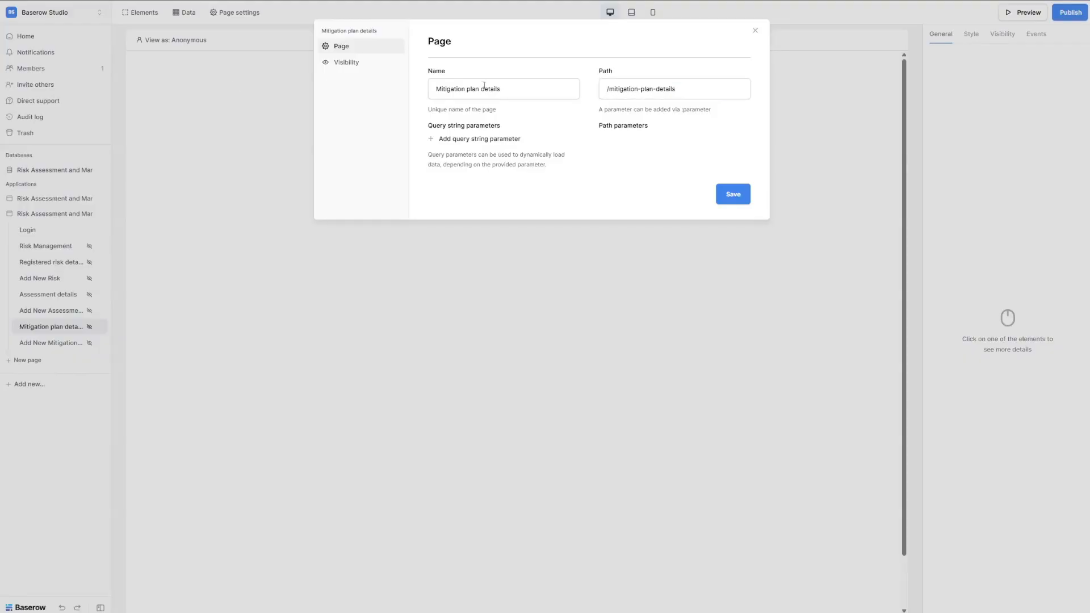
left_click(708, 94)
type("/:plan_id")
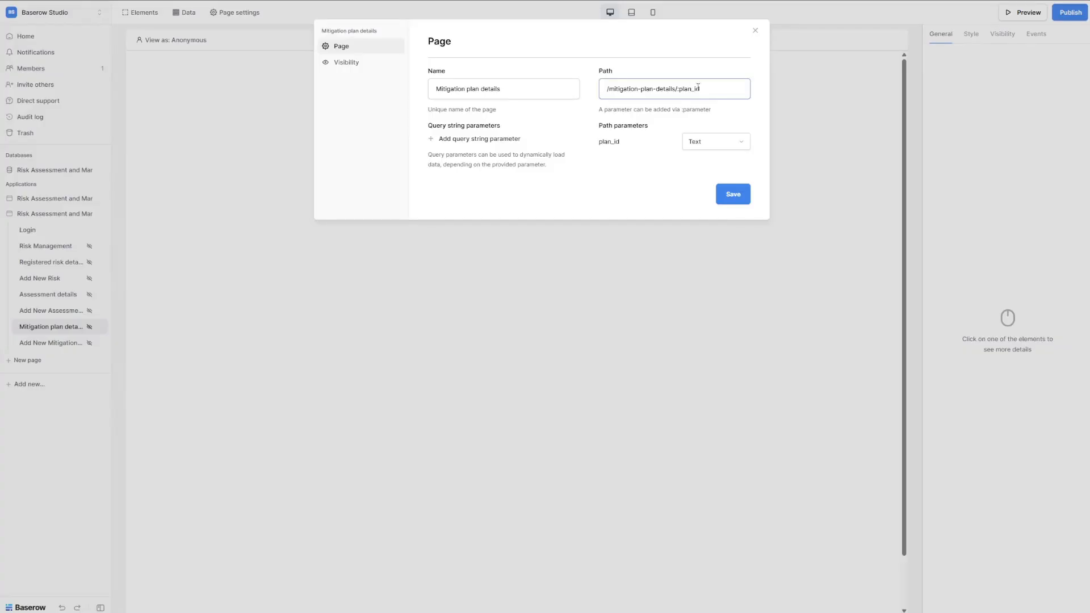
left_click(729, 136)
left_click(697, 173)
left_click(729, 195)
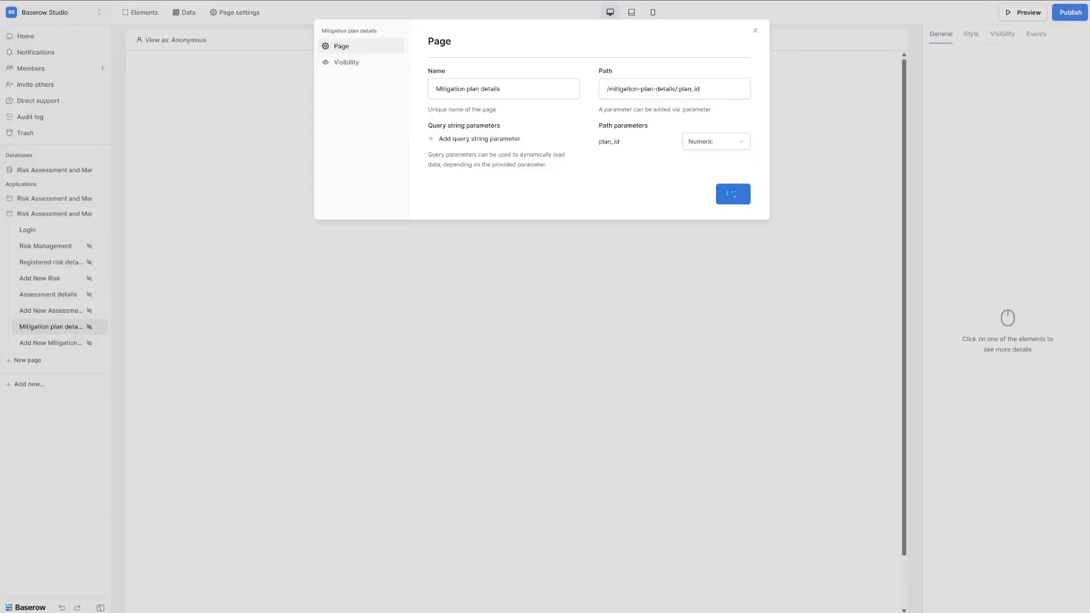
left_click(188, 13)
Create a Get single row data source named 'Plan details'.
left_click(185, 12)
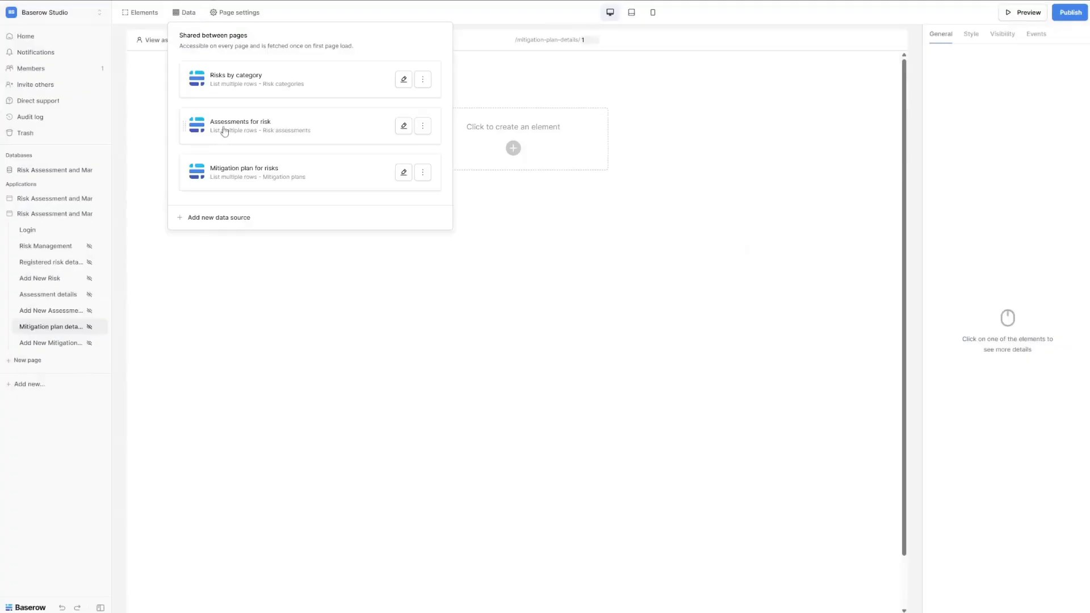
left_click(228, 220)
left_click(437, 88)
left_click(442, 107)
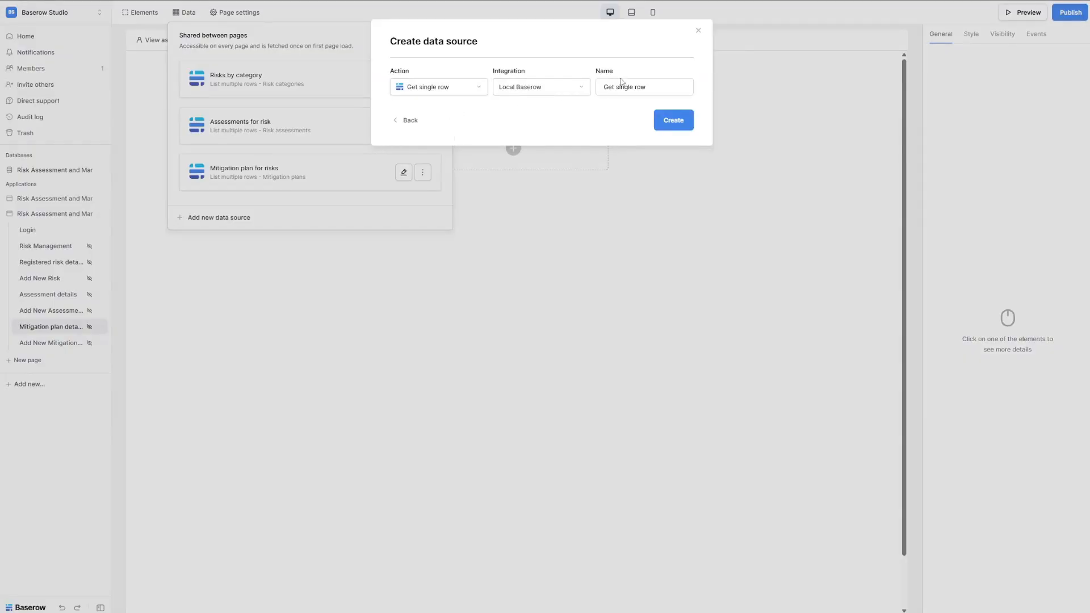
triple_click(620, 83)
type("Plan details")
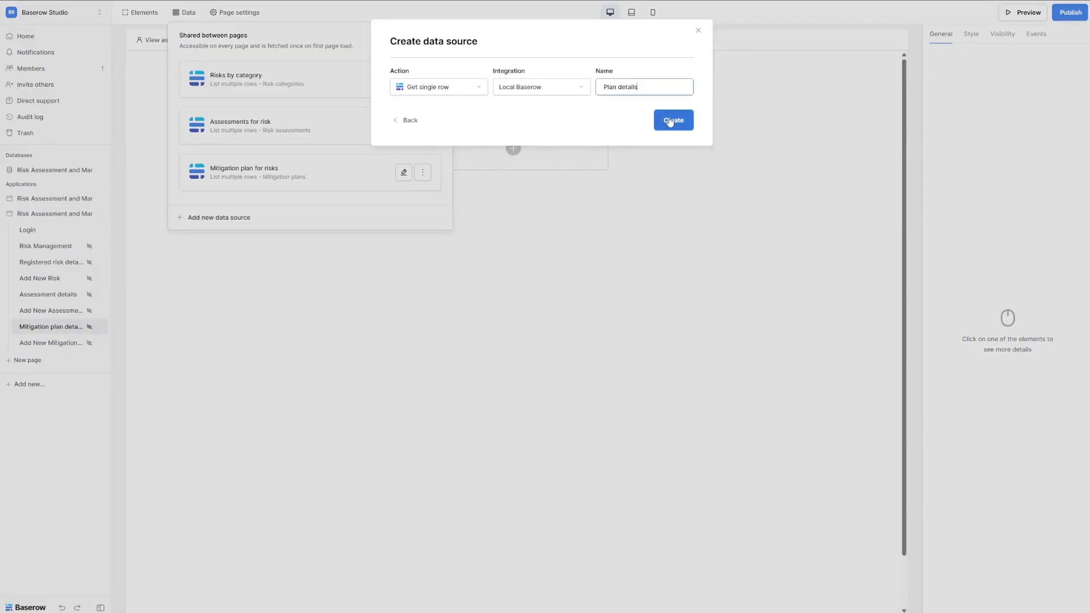
left_click(672, 119)
Point Plan details at Mitigation plans, All mitigation plans view, with row ID plan_id, and save.
left_click(423, 134)
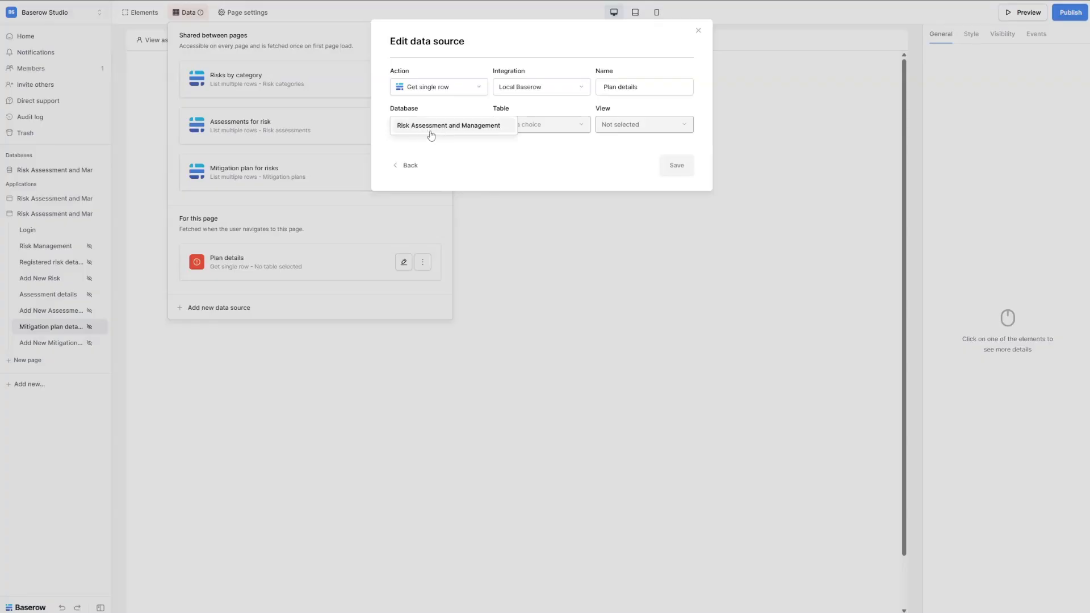
left_click(455, 129)
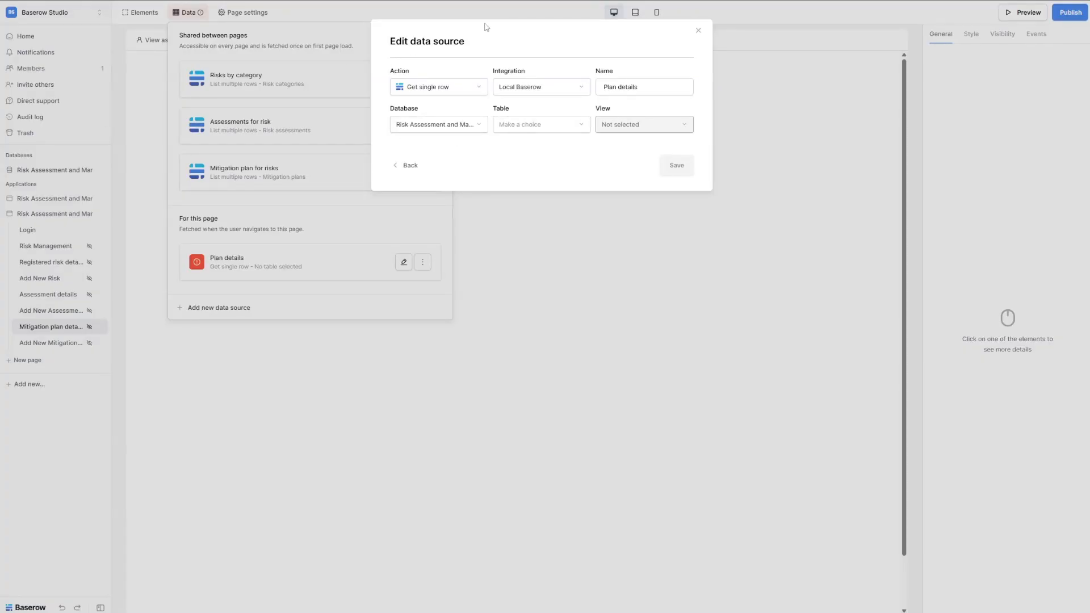
left_click(533, 124)
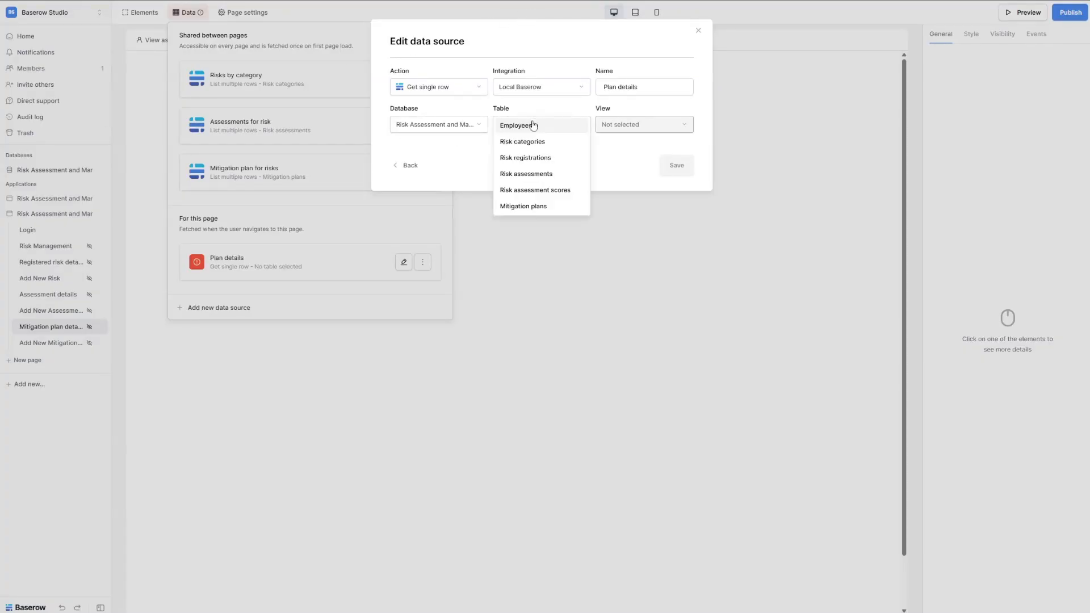
left_click(537, 207)
left_click(634, 125)
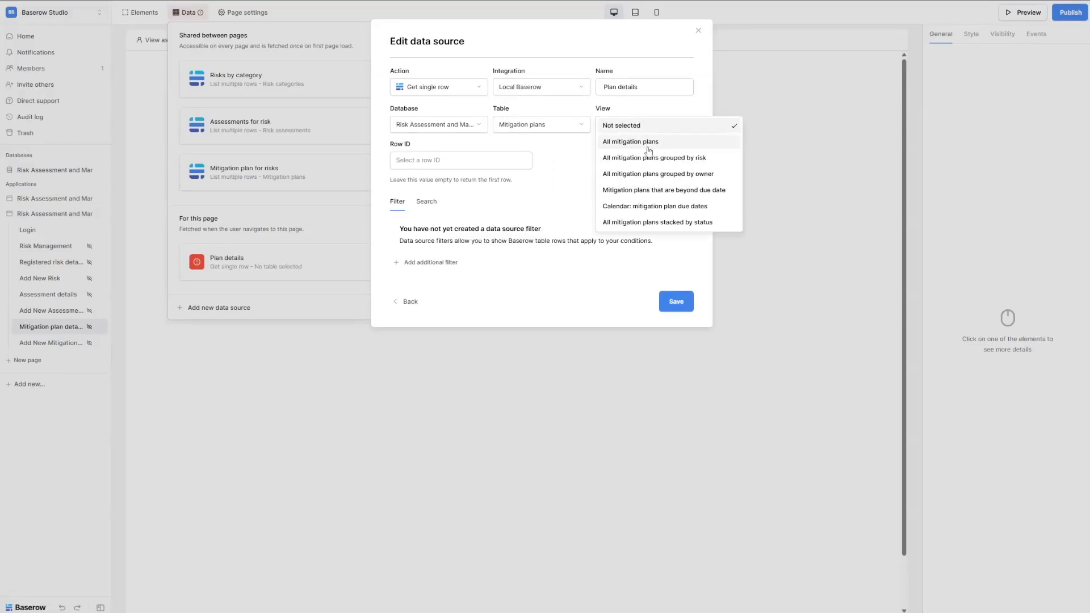
left_click(647, 147)
left_click(436, 164)
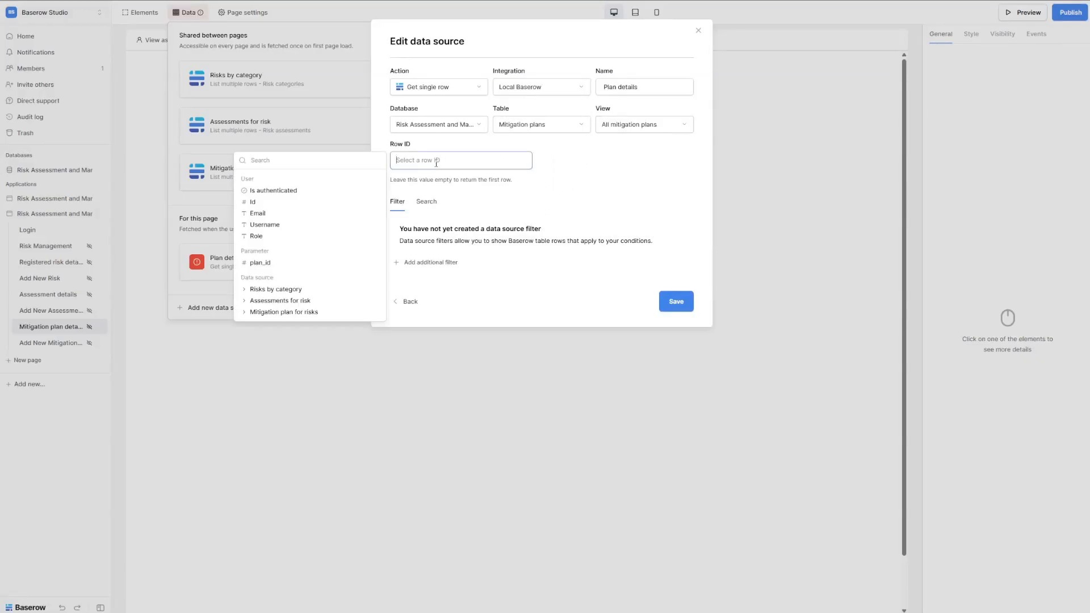
left_click(279, 263)
left_click(675, 303)
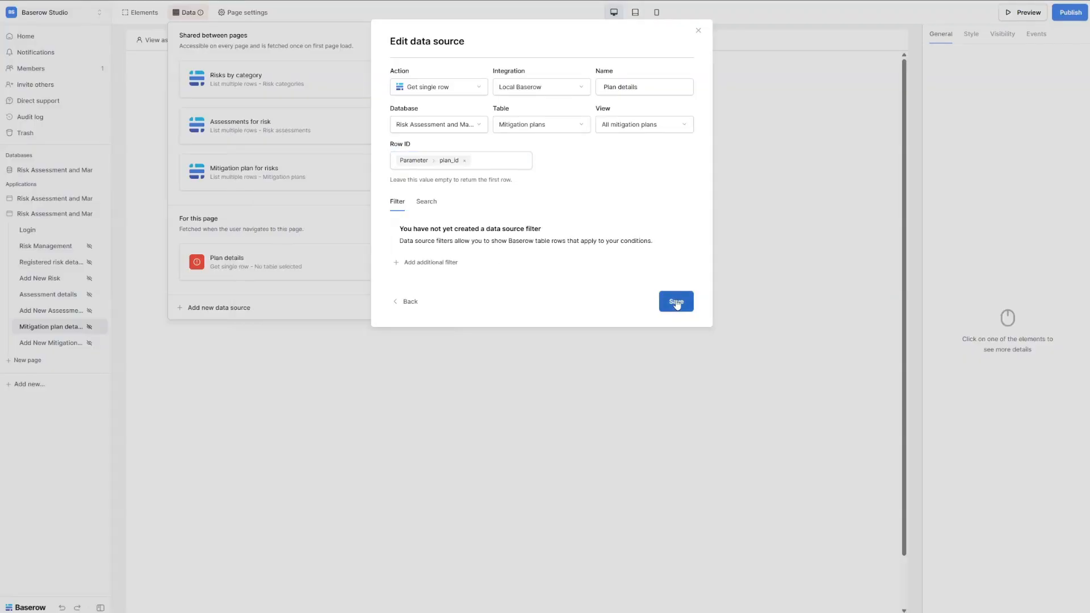
left_click(676, 303)
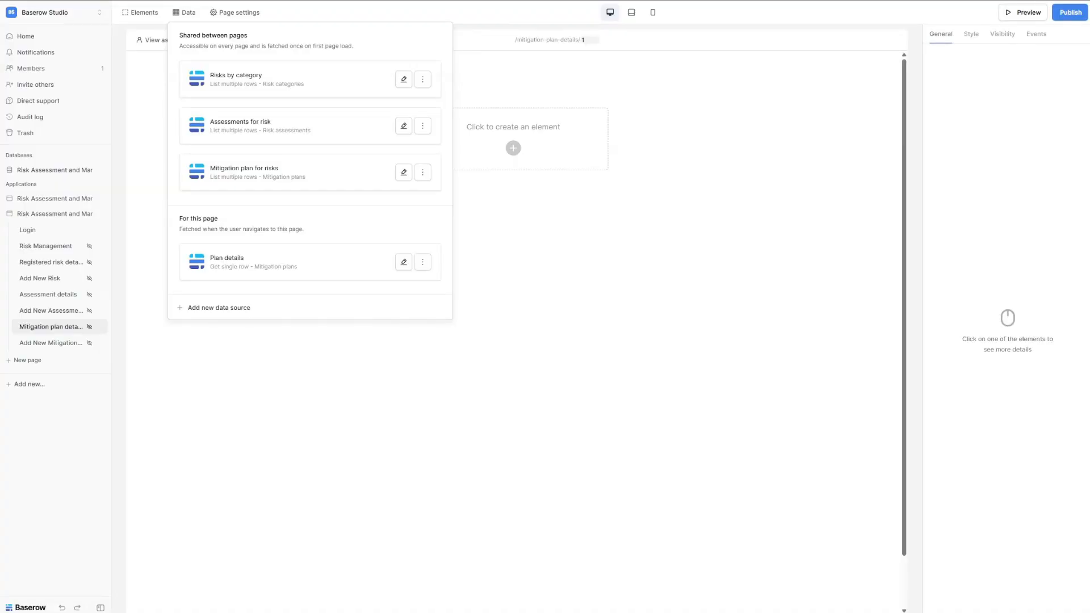
On Add New Mitigation Plan, append /:risk_id to the path as a Numeric parameter.
left_click(62, 343)
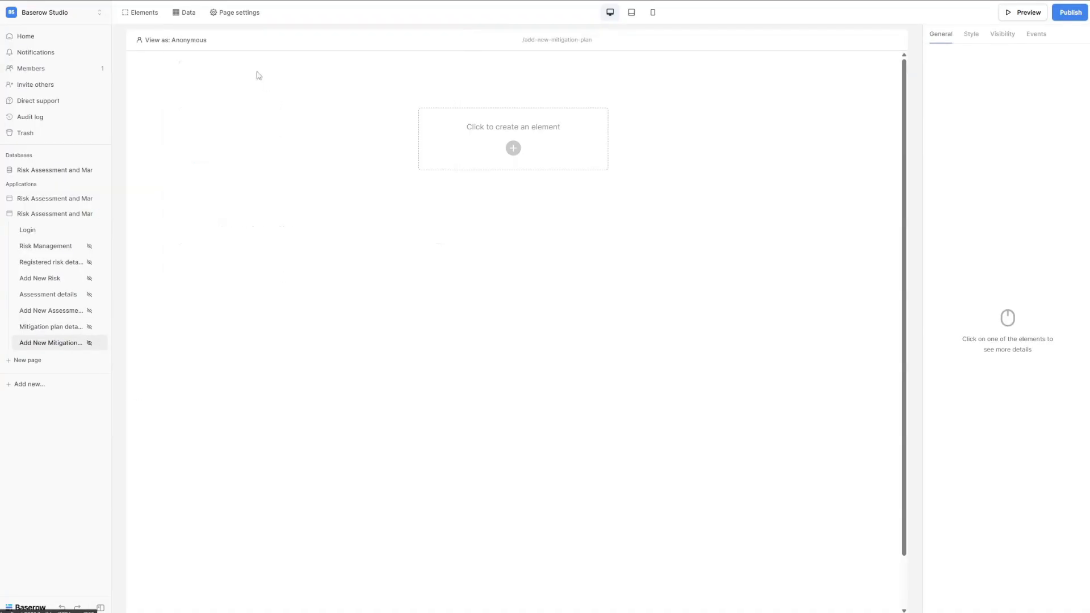
left_click(256, 16)
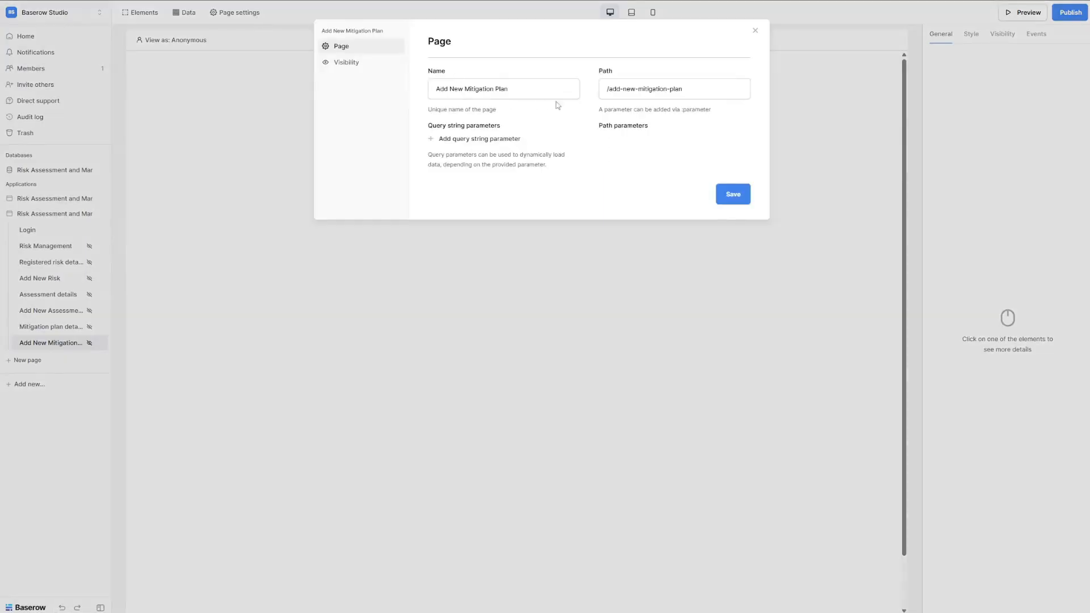
left_click(691, 96)
type("/:risk_id")
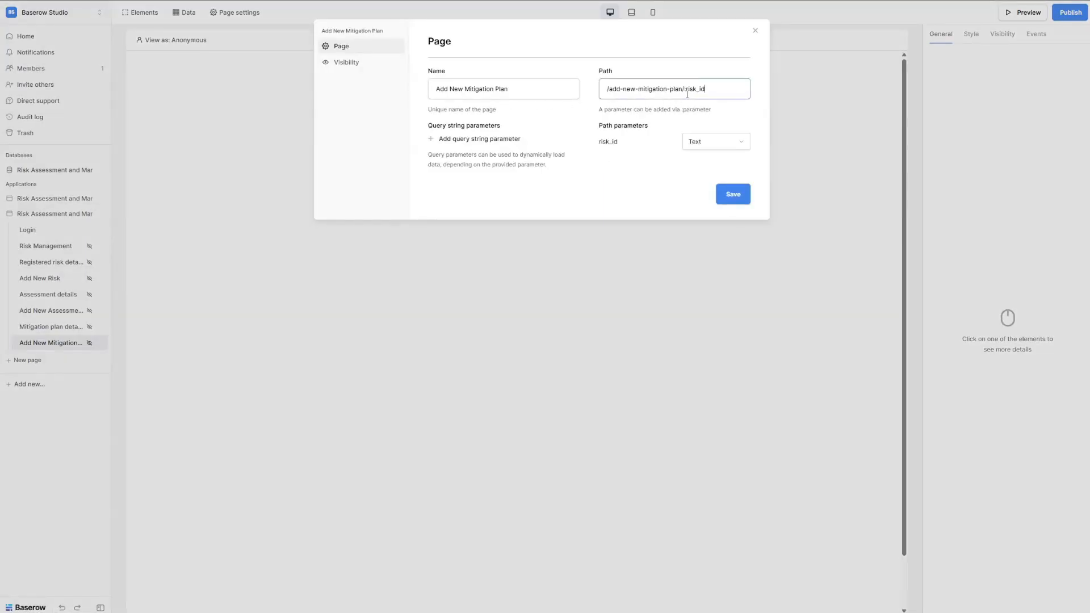
left_click(690, 142)
left_click(697, 176)
left_click(732, 194)
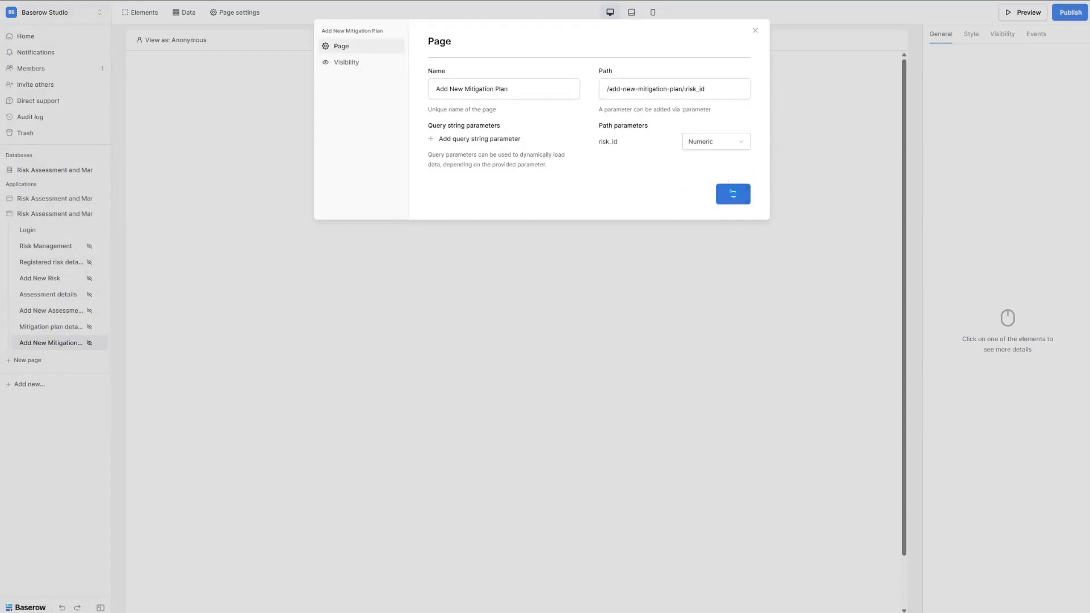
left_click(607, 307)
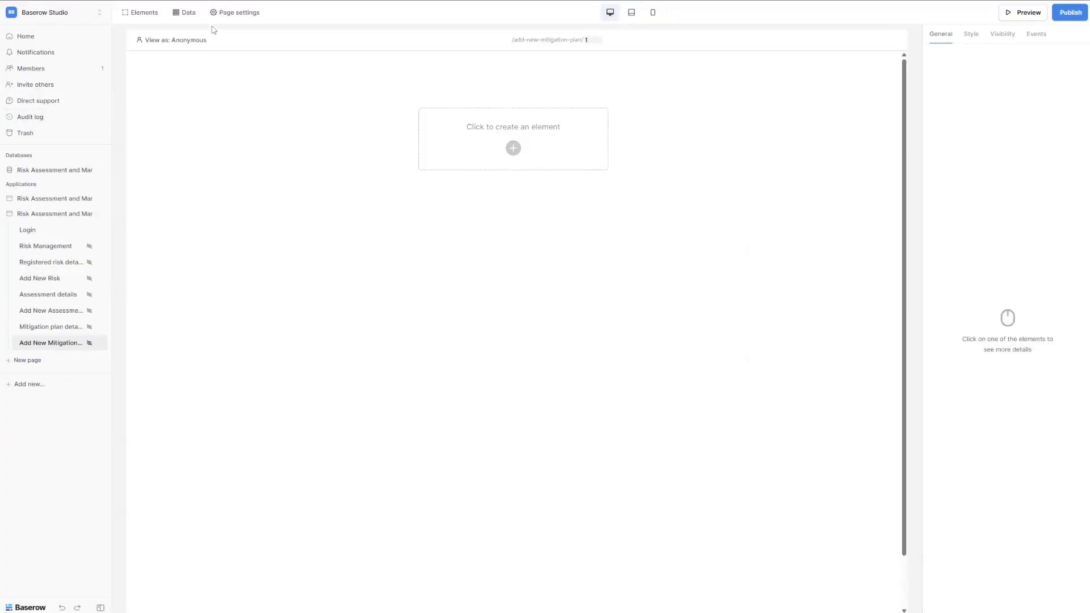
Create a Get single row data source named 'Get risk'.
left_click(184, 12)
left_click(229, 222)
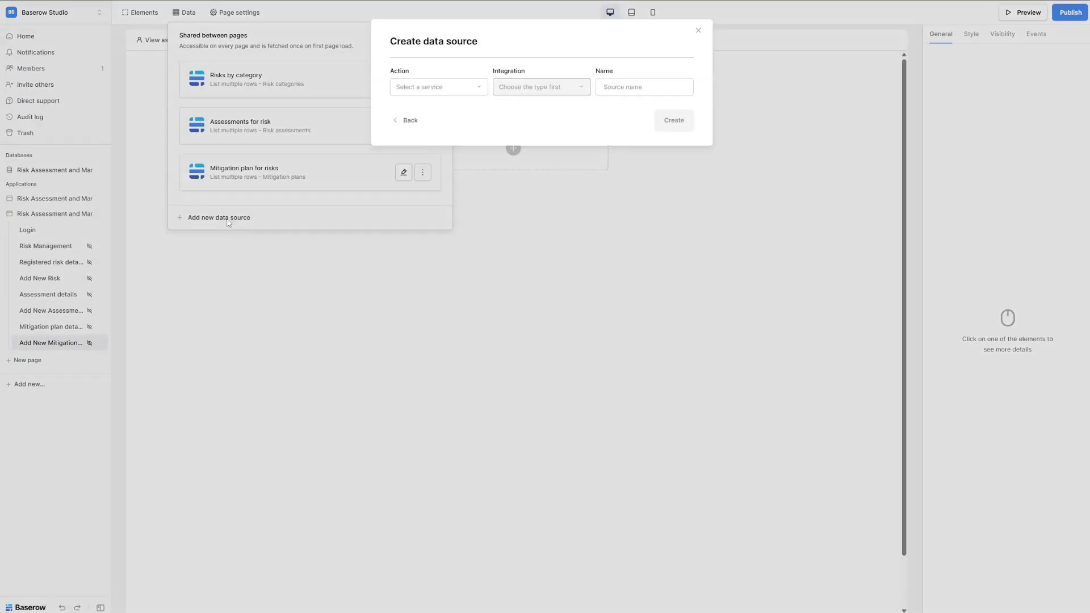
left_click(475, 86)
left_click(436, 105)
left_click_drag(650, 87, 617, 86)
type("risk")
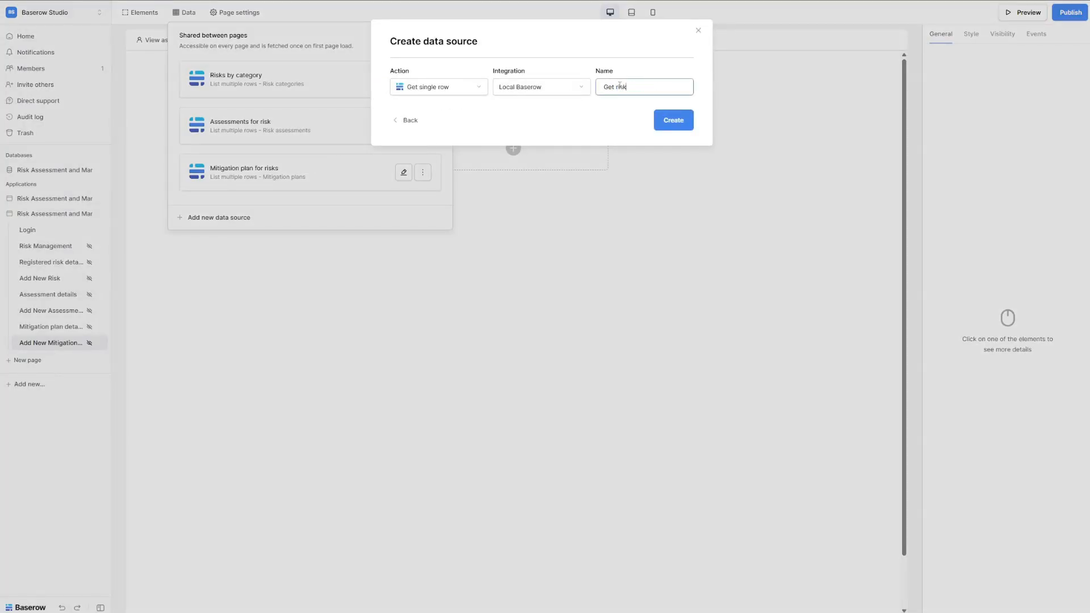
left_click(672, 120)
Read Get risk from Risk registrations, All registrations view, with row ID risk_id, and save.
left_click(437, 126)
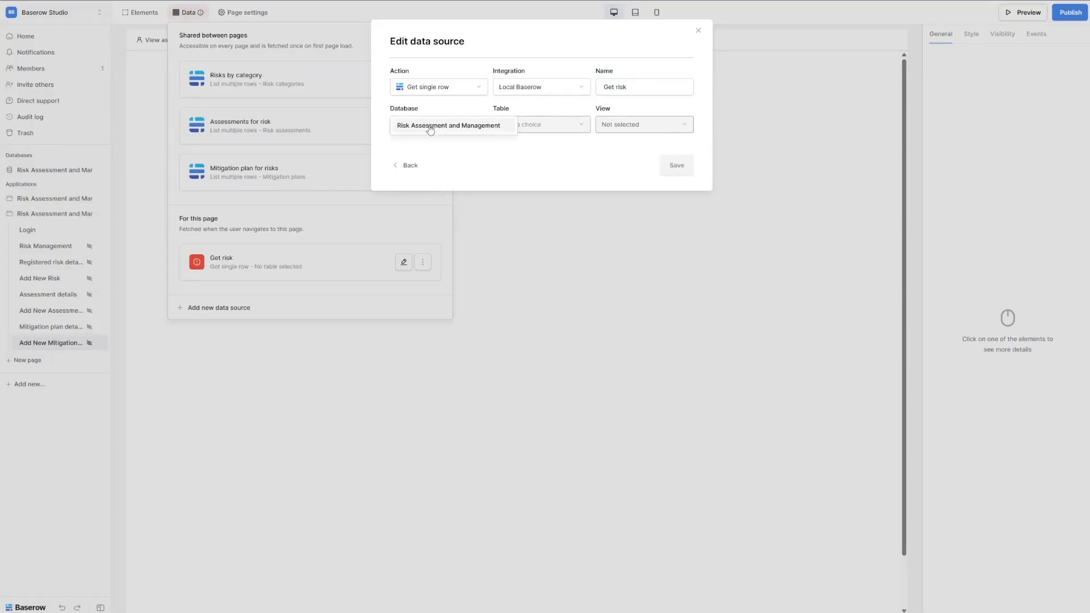
left_click(437, 134)
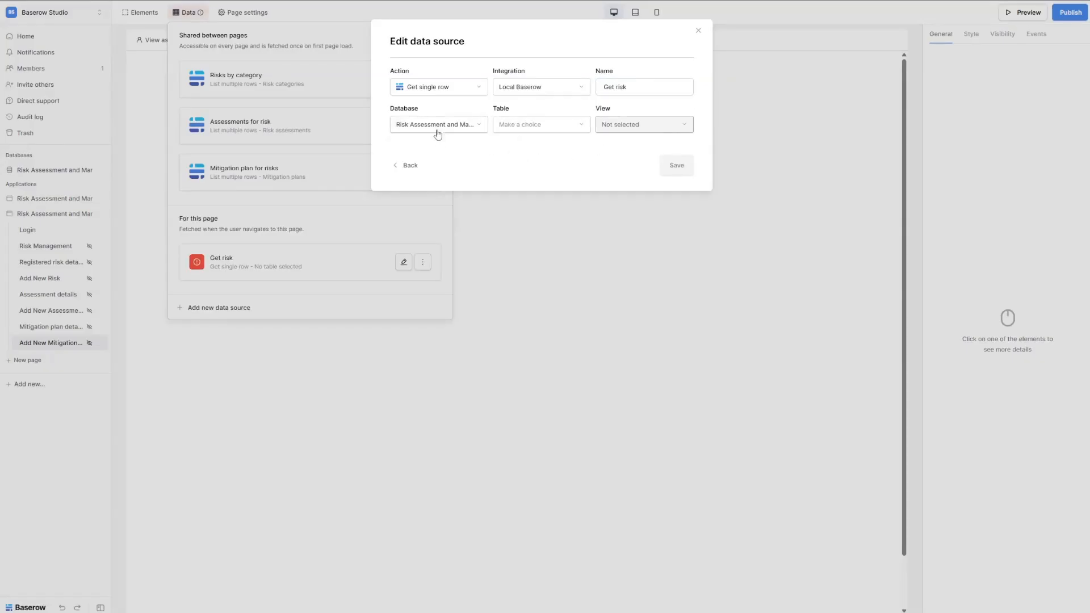
left_click(540, 132)
left_click(553, 159)
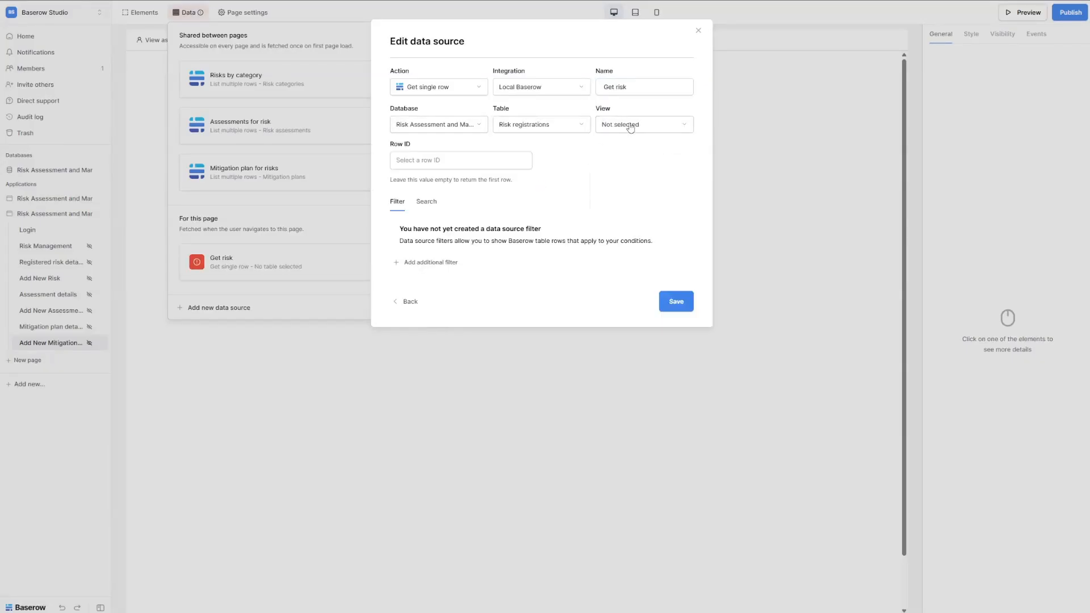
left_click(630, 126)
left_click(642, 149)
left_click(494, 161)
left_click(295, 264)
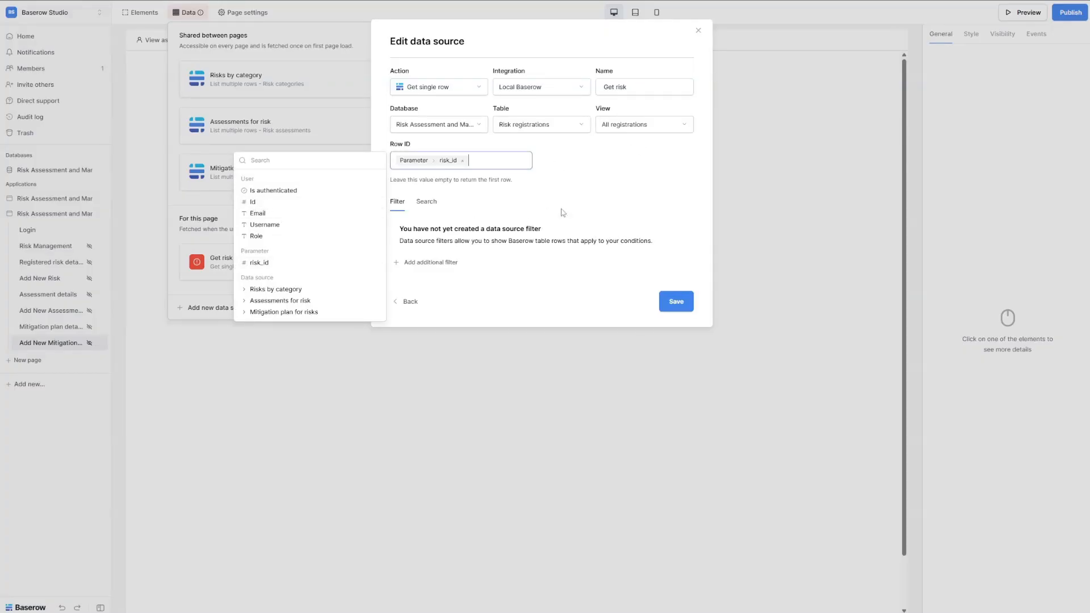
left_click(676, 300)
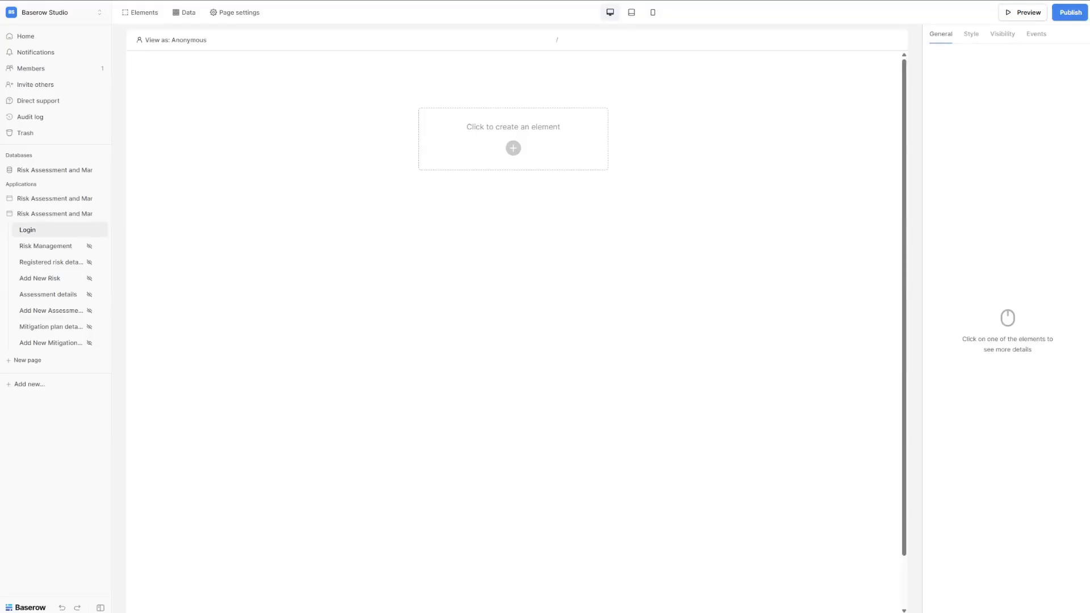
Add a Multi-page header shown on every page except Login.
left_click(513, 148)
type("mu")
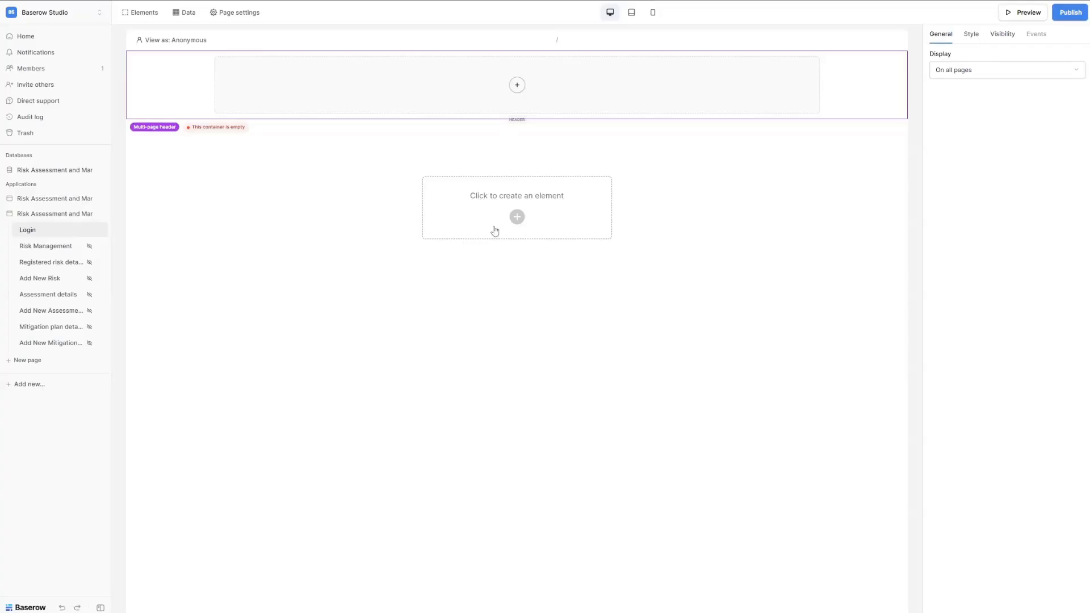
left_click(967, 72)
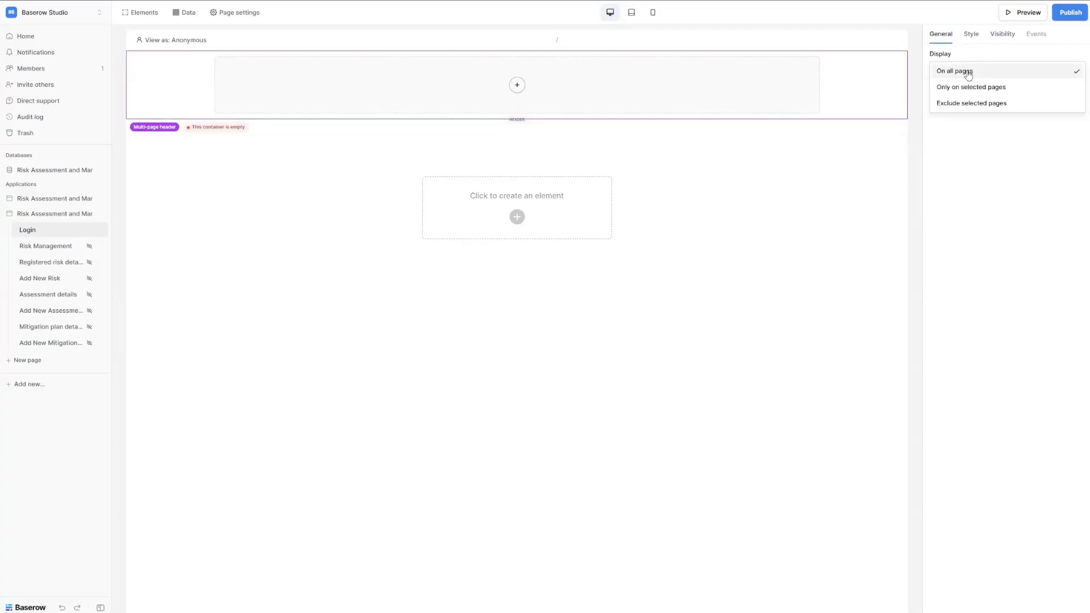
left_click(989, 104)
left_click(934, 91)
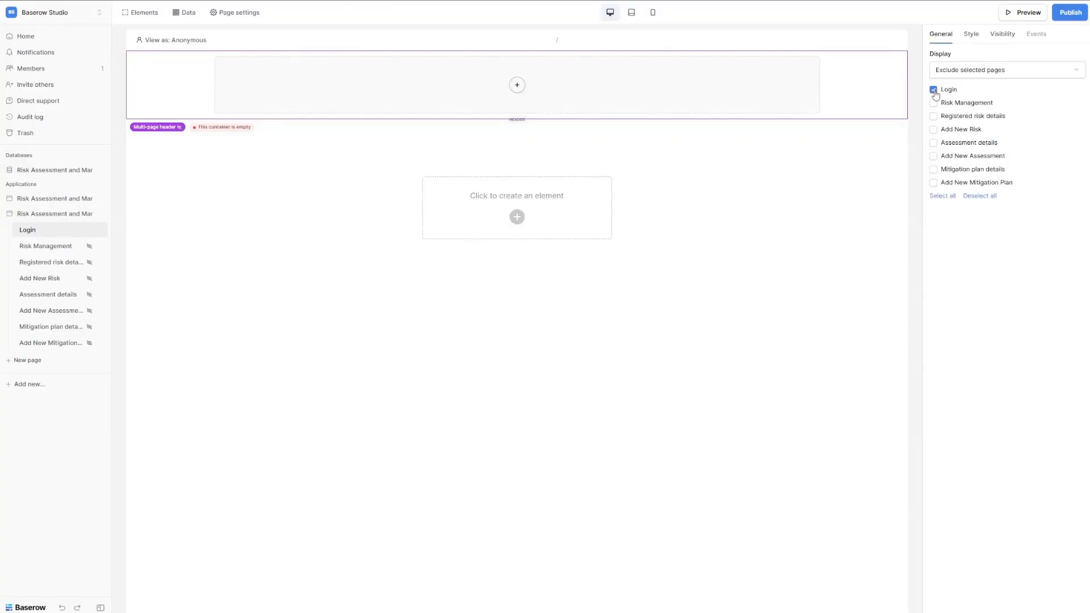
Add a 2-column Columns layout with vertically centred content inside the header.
left_click(517, 85)
type("col")
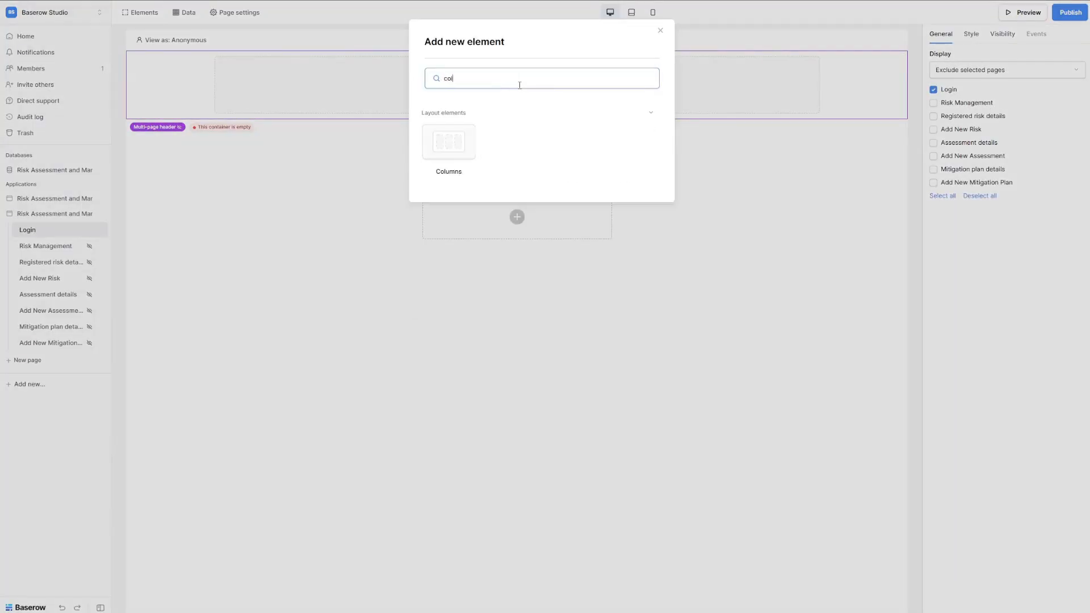
left_click(457, 145)
left_click(976, 71)
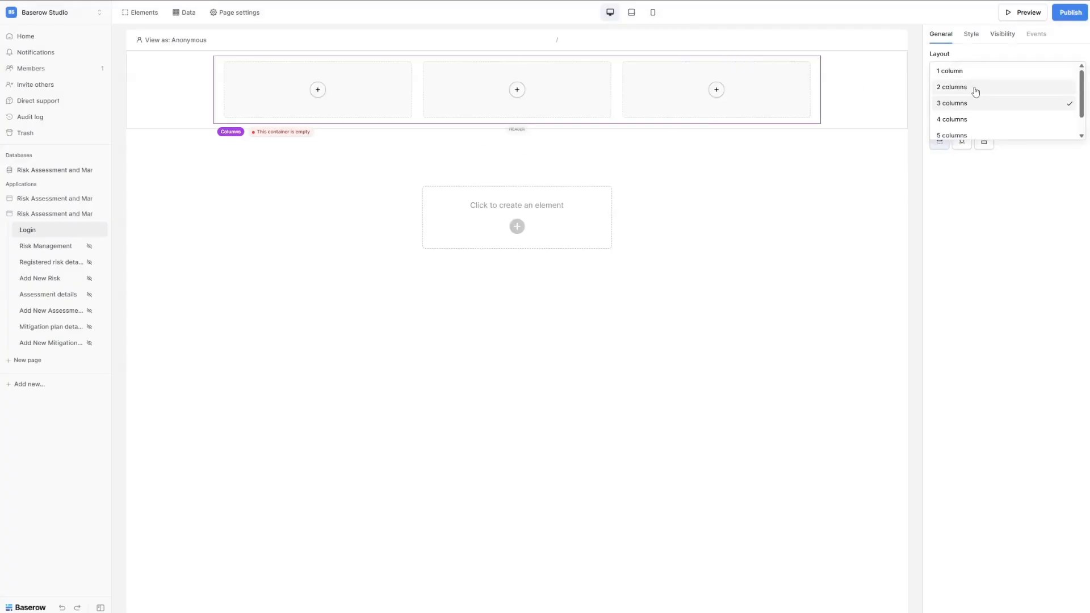
left_click(975, 90)
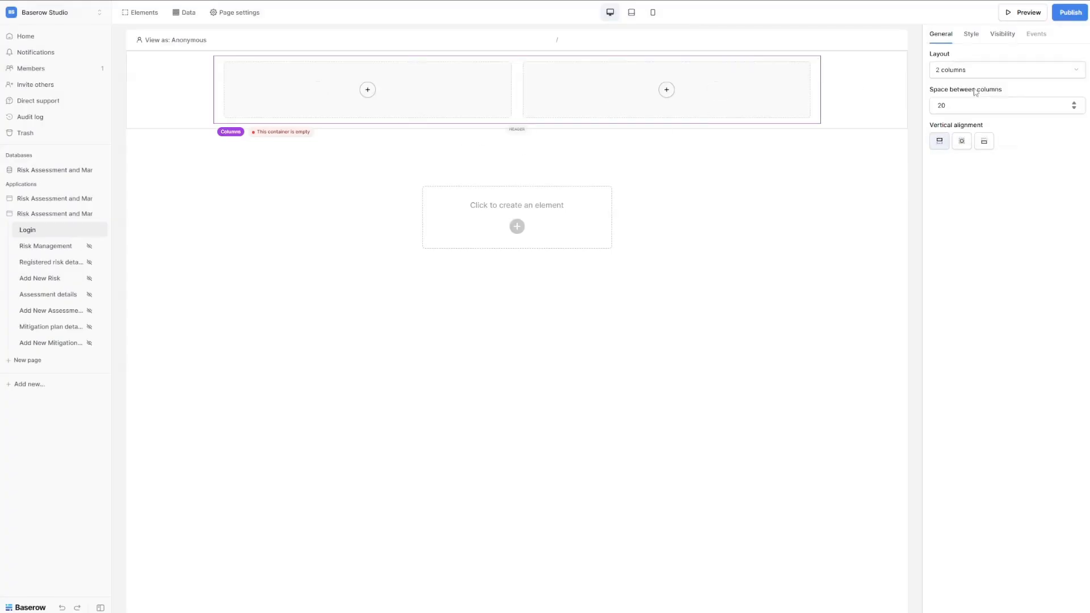
left_click(962, 146)
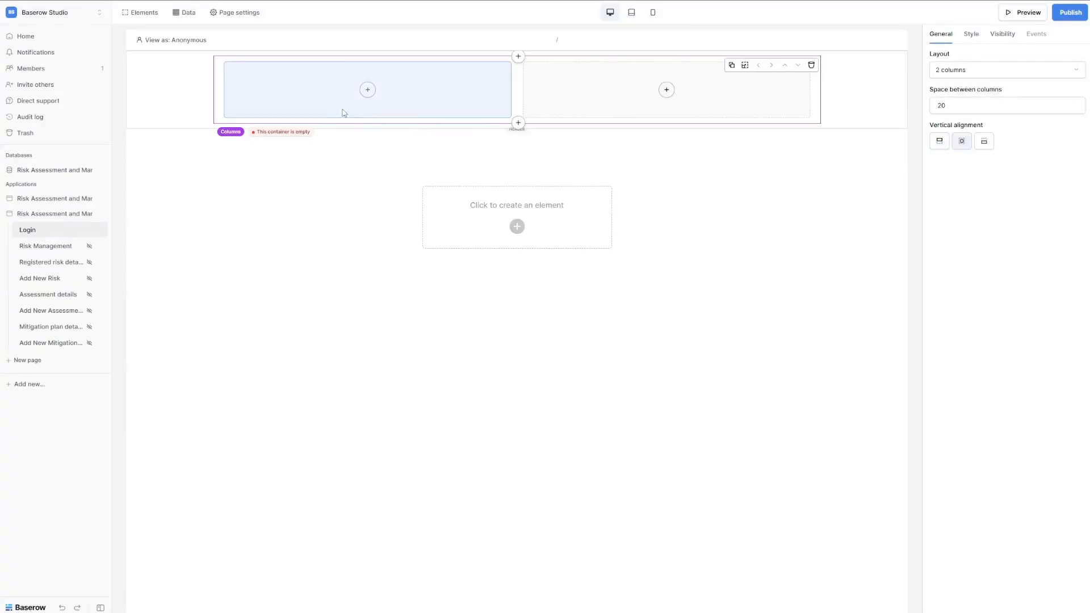
Add a left-column Text reading 'Logged in as' followed by the user's Username and Role.
left_click(367, 92)
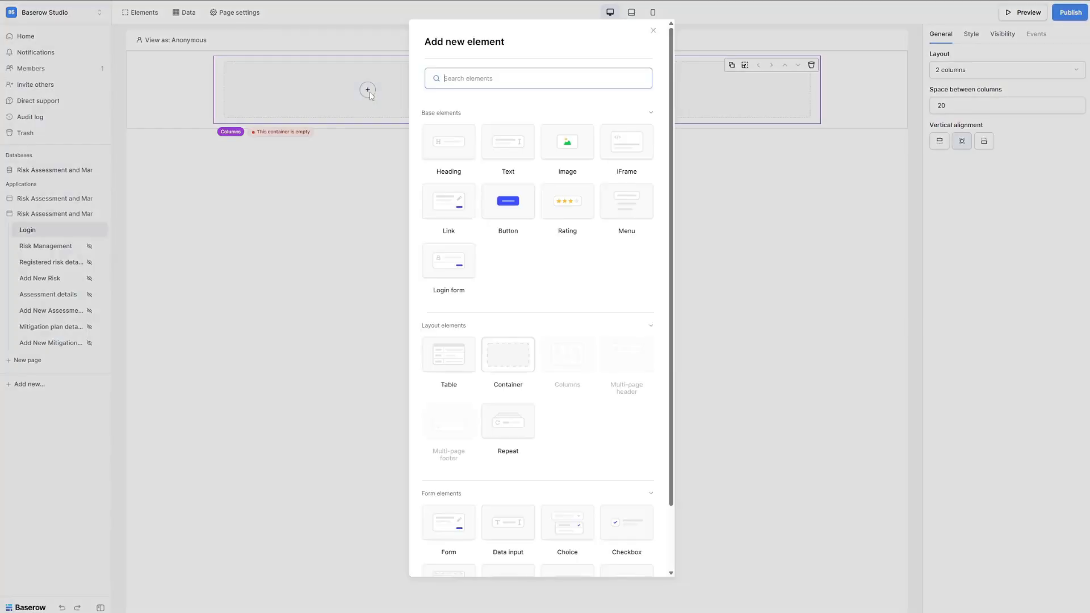
left_click(514, 155)
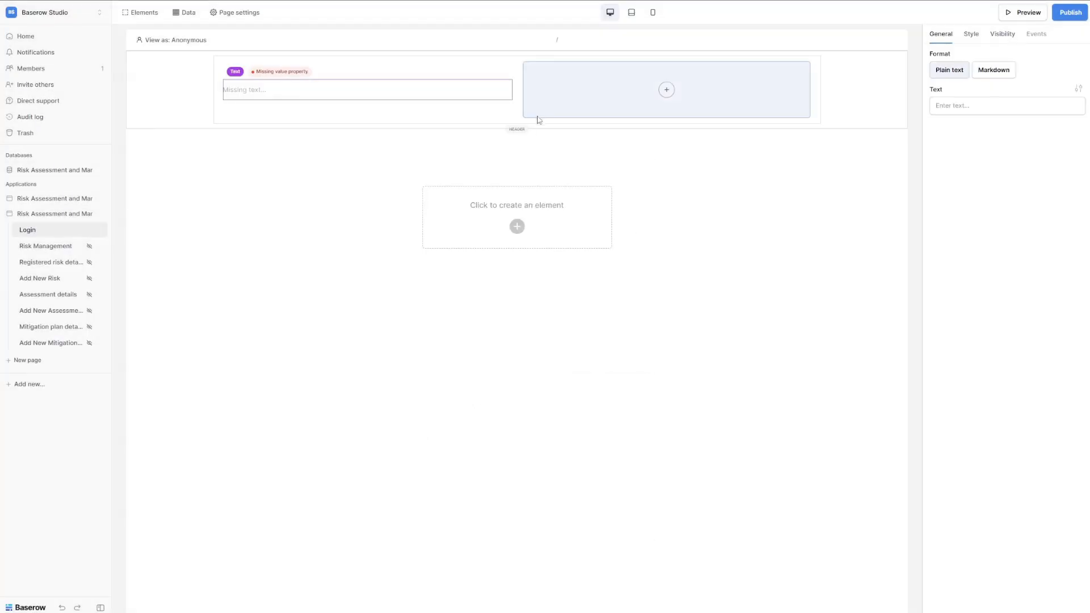
left_click(967, 106)
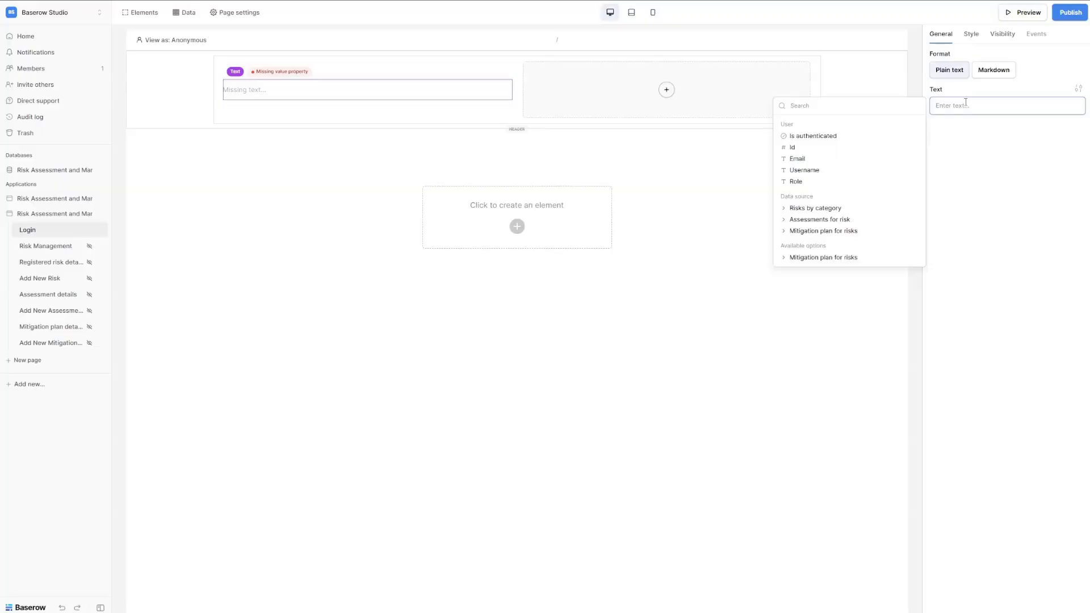
type("Logge")
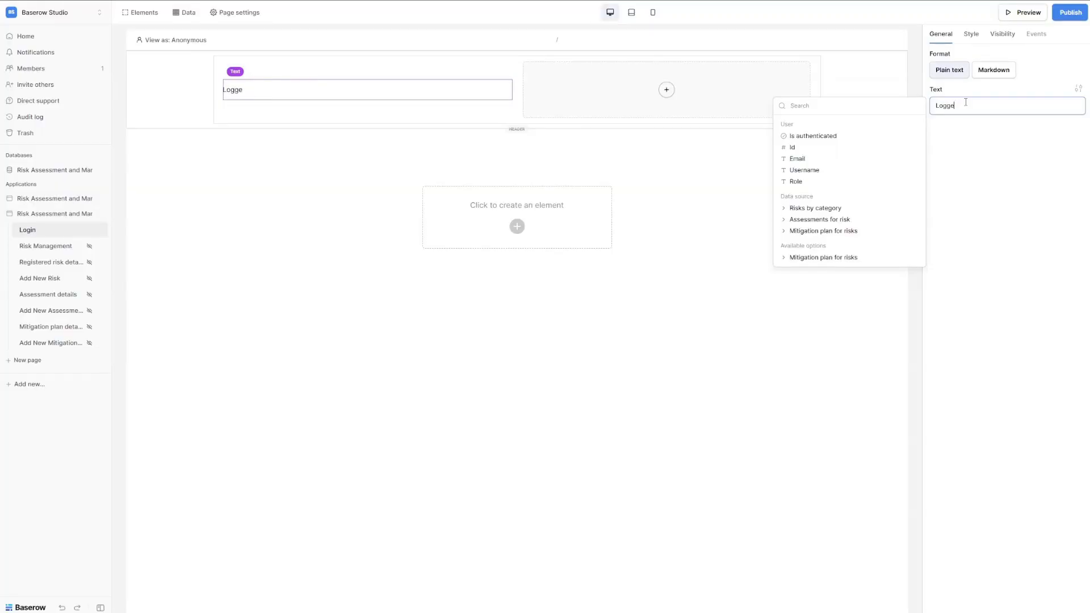
type("d in as ** User > Username ** (")
left_click(835, 177)
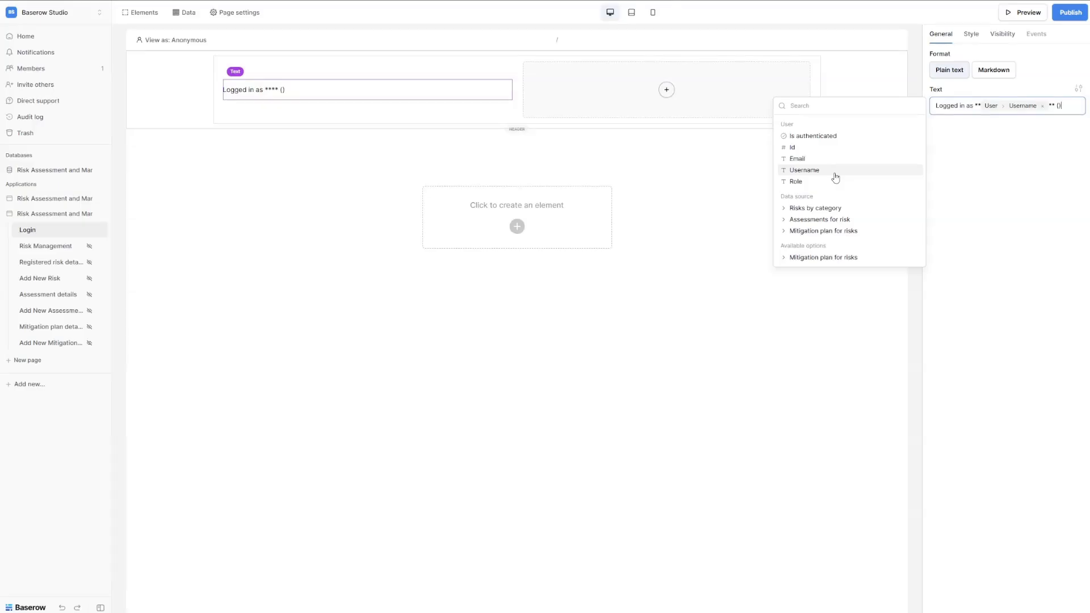
left_click(824, 182)
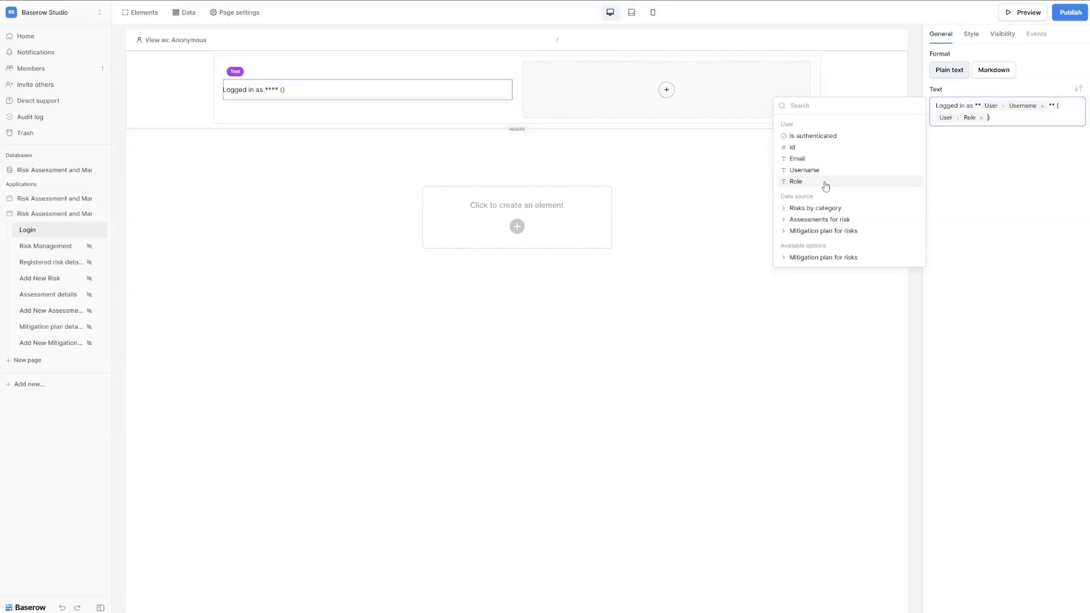
left_click(964, 135)
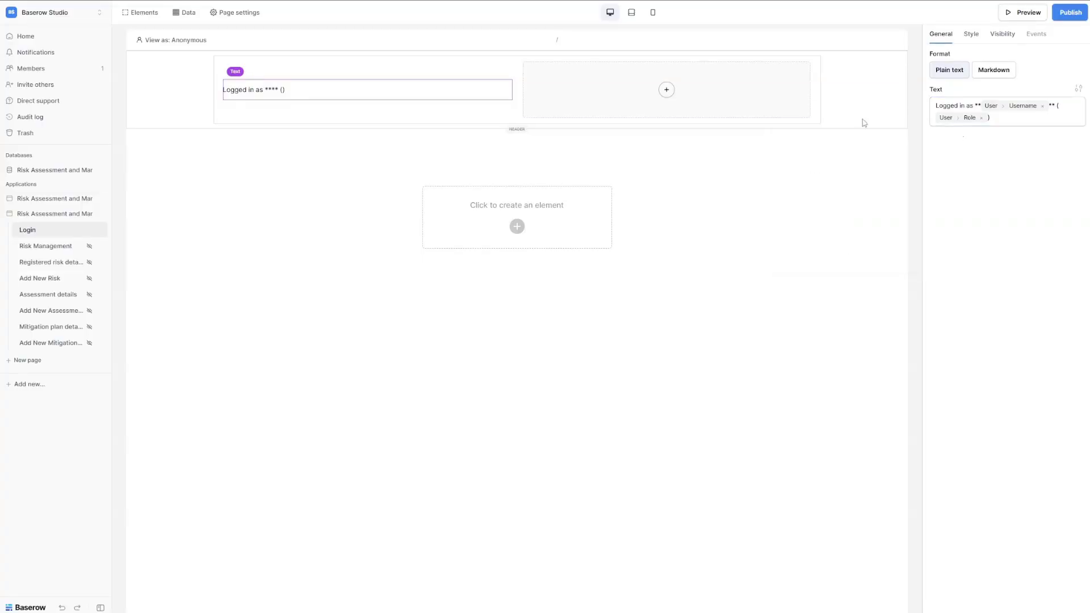
Add a right-aligned button labelled 'Logout' in the header's right column.
left_click(666, 90)
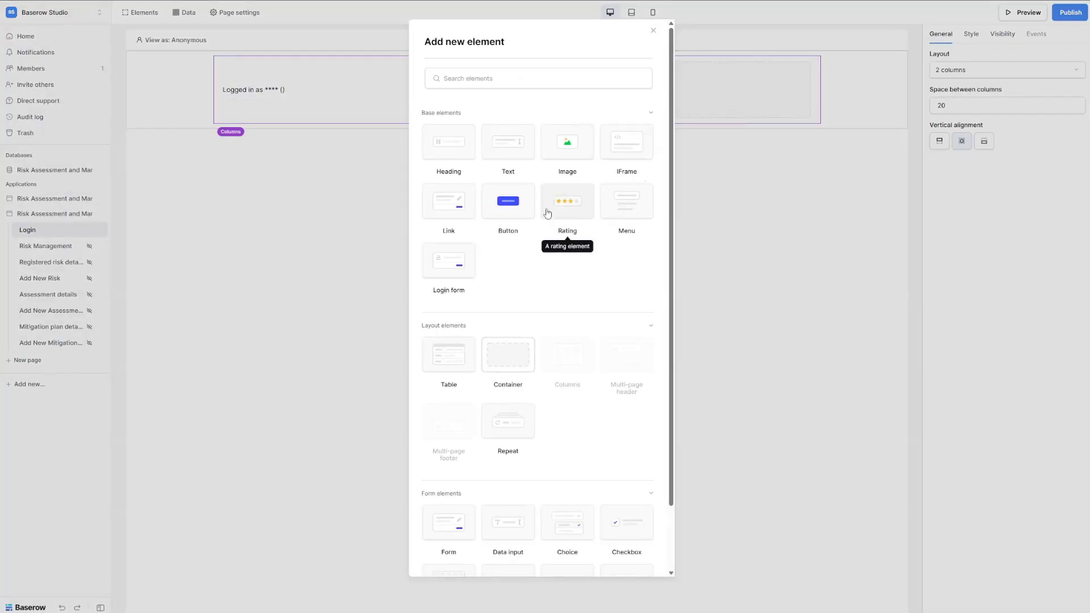
left_click(514, 213)
left_click(979, 72)
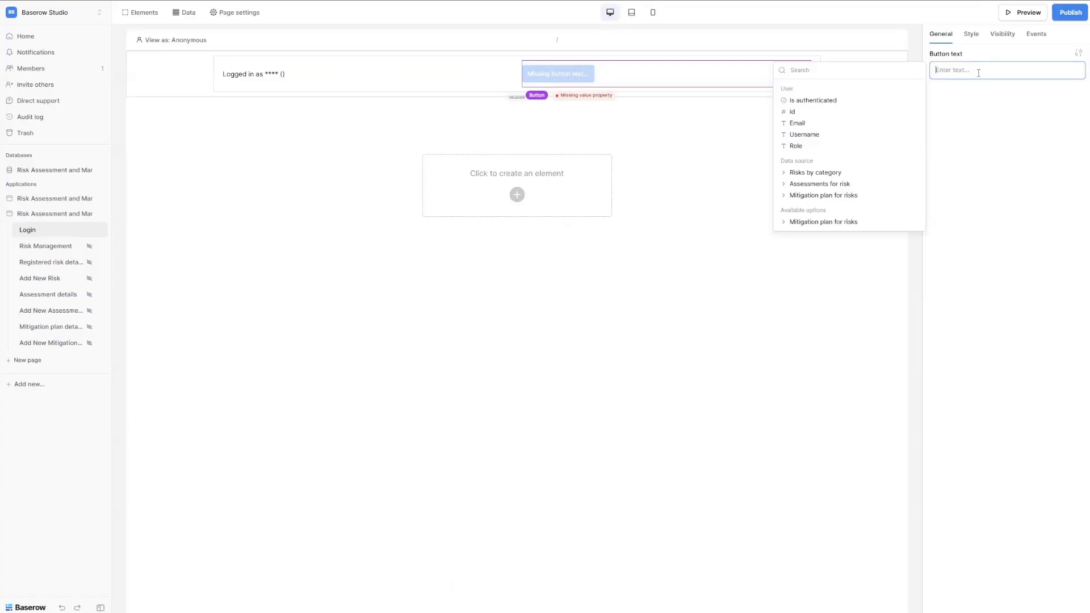
type("Logout")
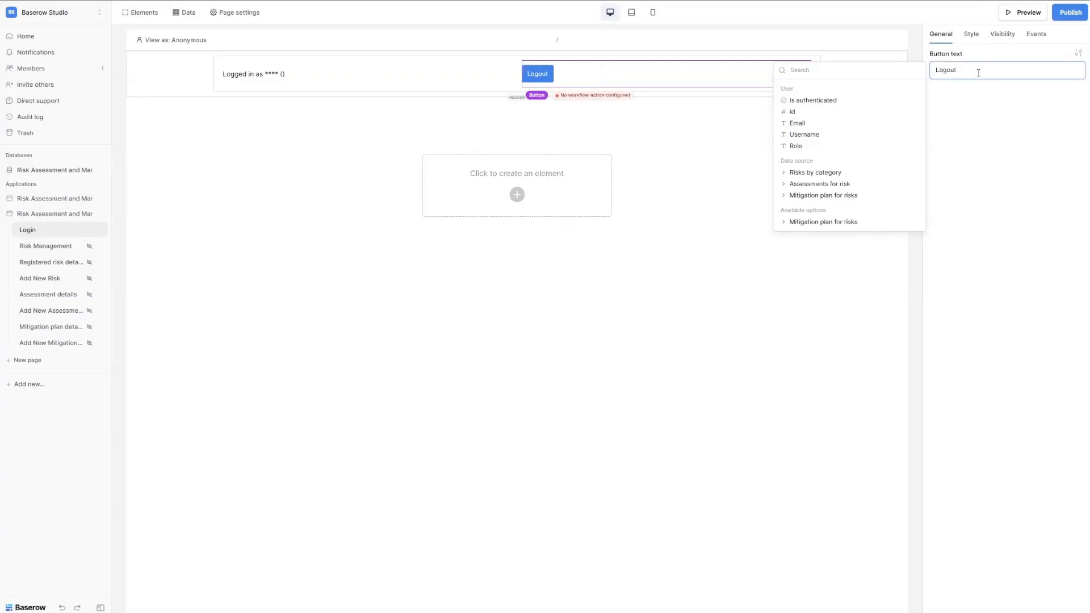
left_click(996, 124)
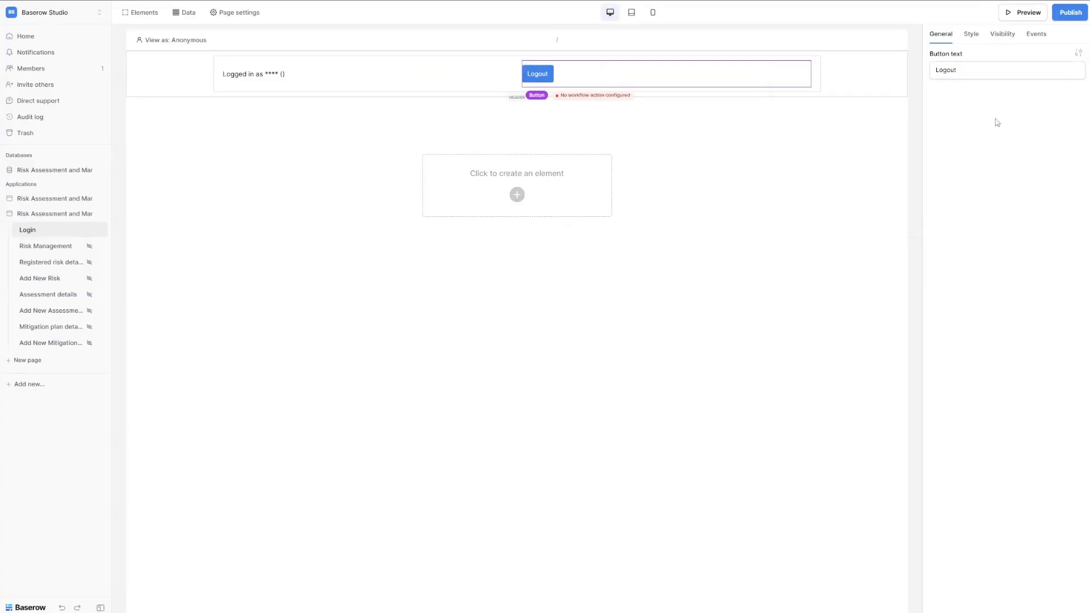
left_click(1076, 55)
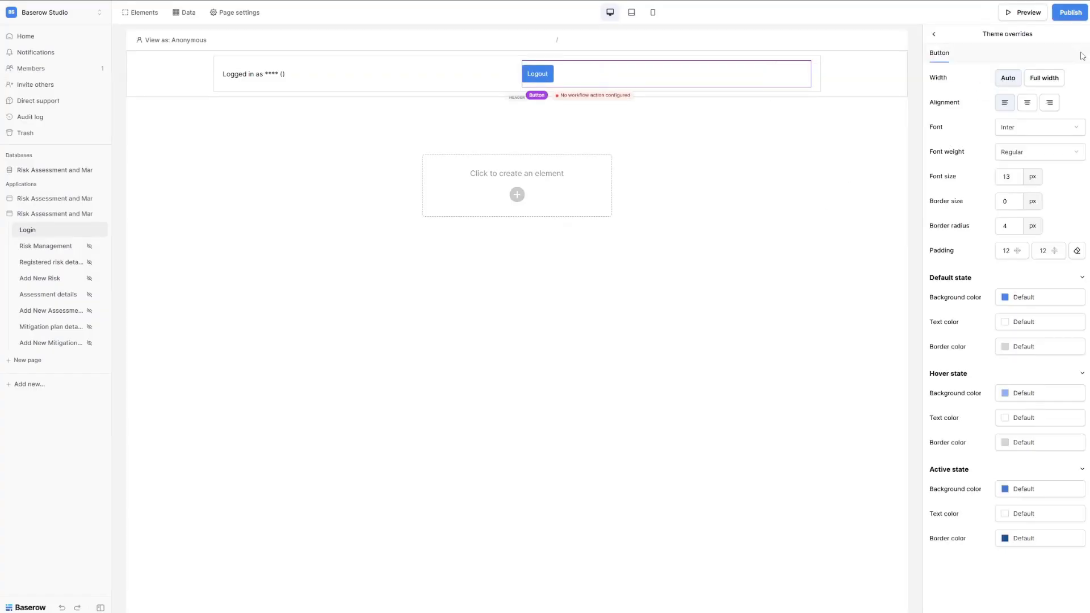
left_click(1049, 106)
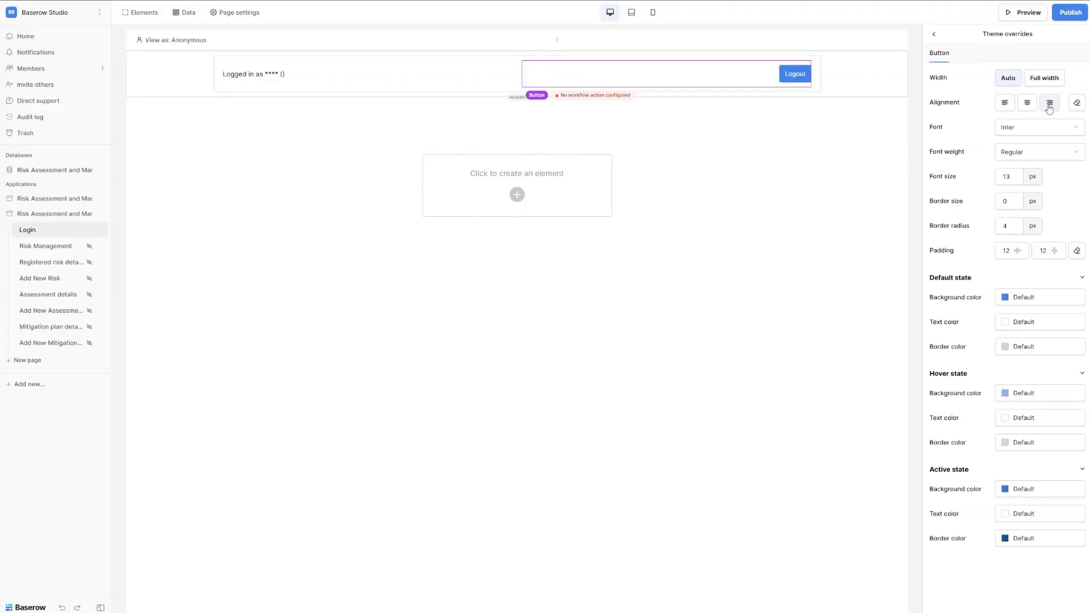
Give the Logout button a Logout action on click.
left_click(933, 38)
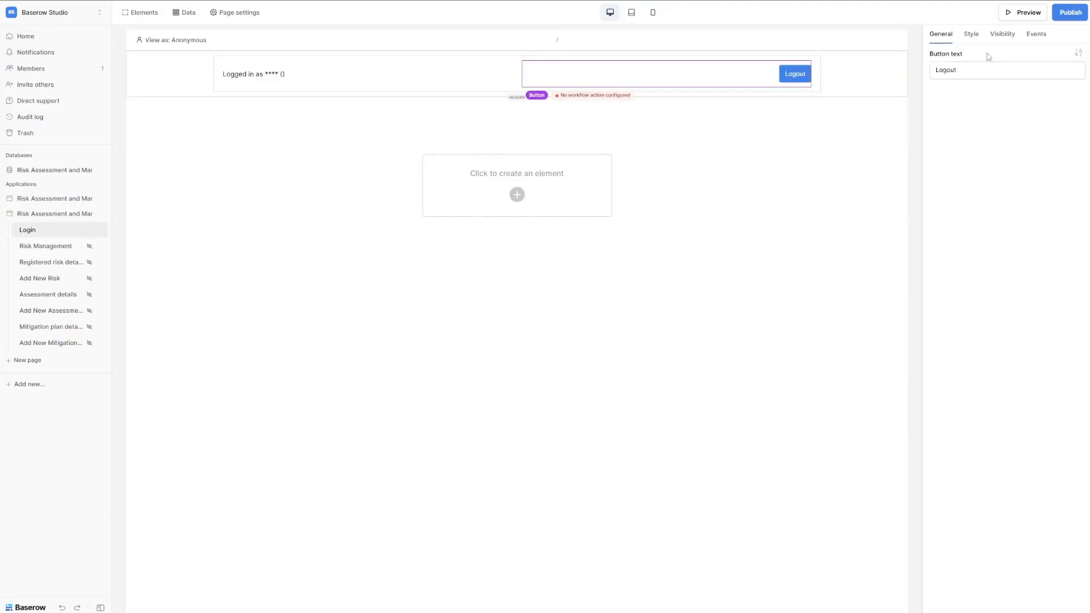
left_click(1036, 35)
left_click(1070, 56)
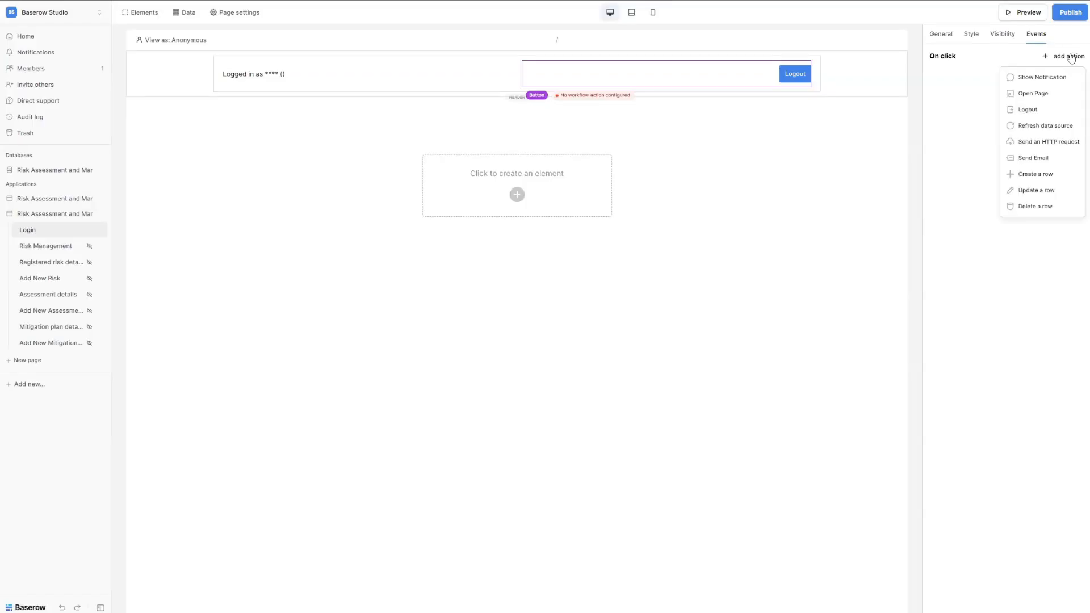
left_click(1049, 115)
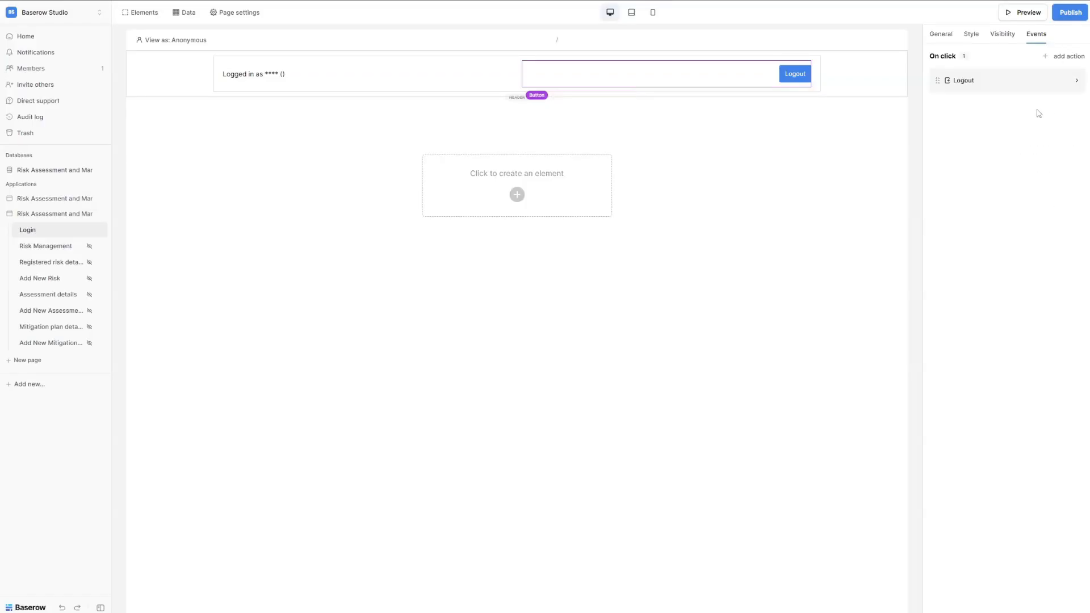
left_click(486, 62)
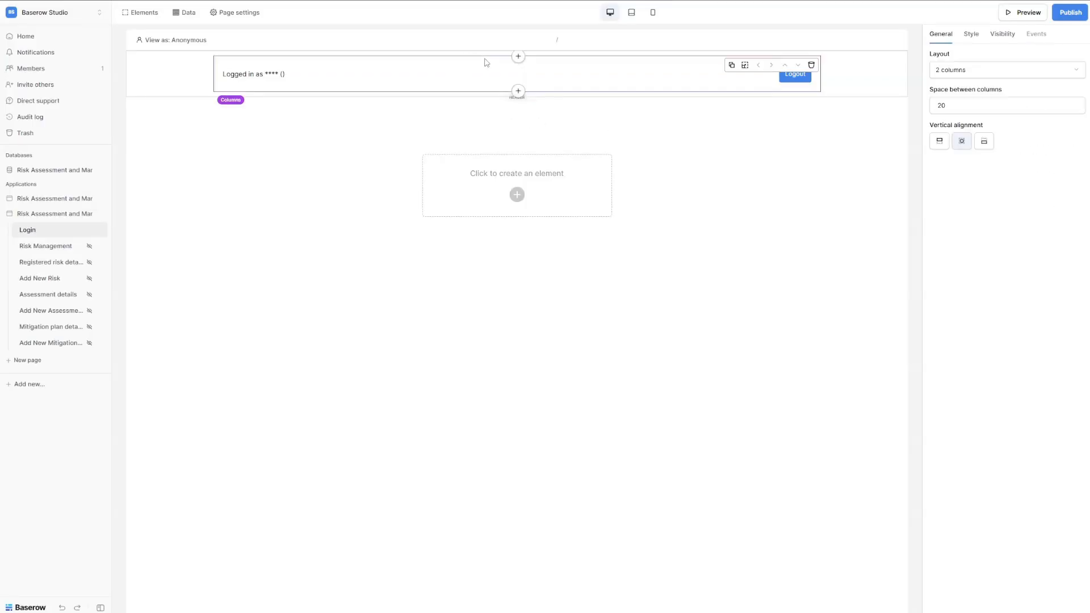
Insert an Image element above the header columns and upload the MY COMPANY logo file.
left_click(517, 58)
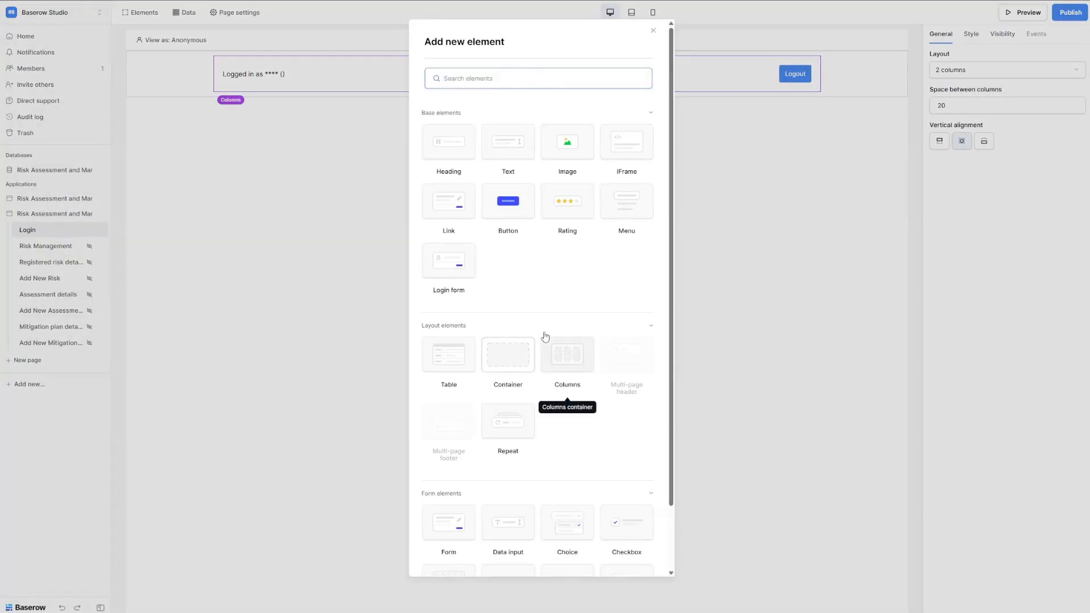
type("ima")
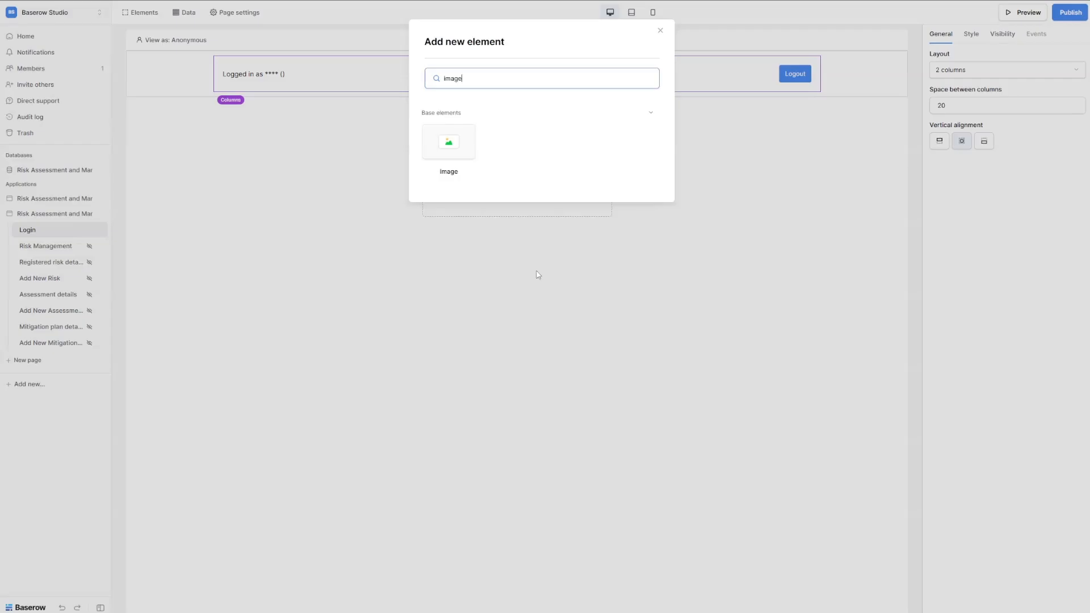
type("ge")
left_click(472, 142)
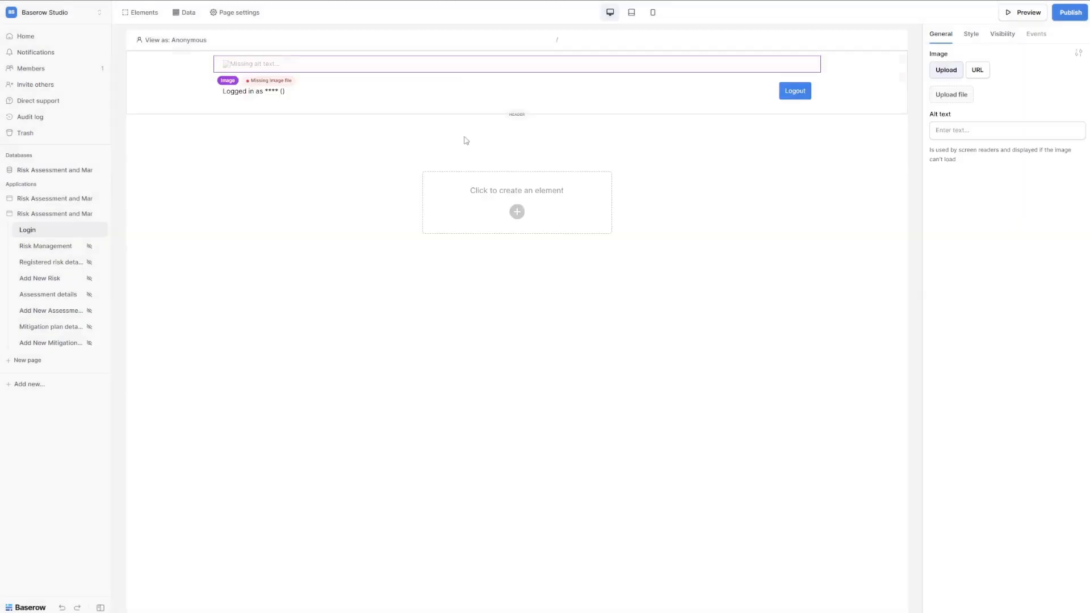
left_click(949, 94)
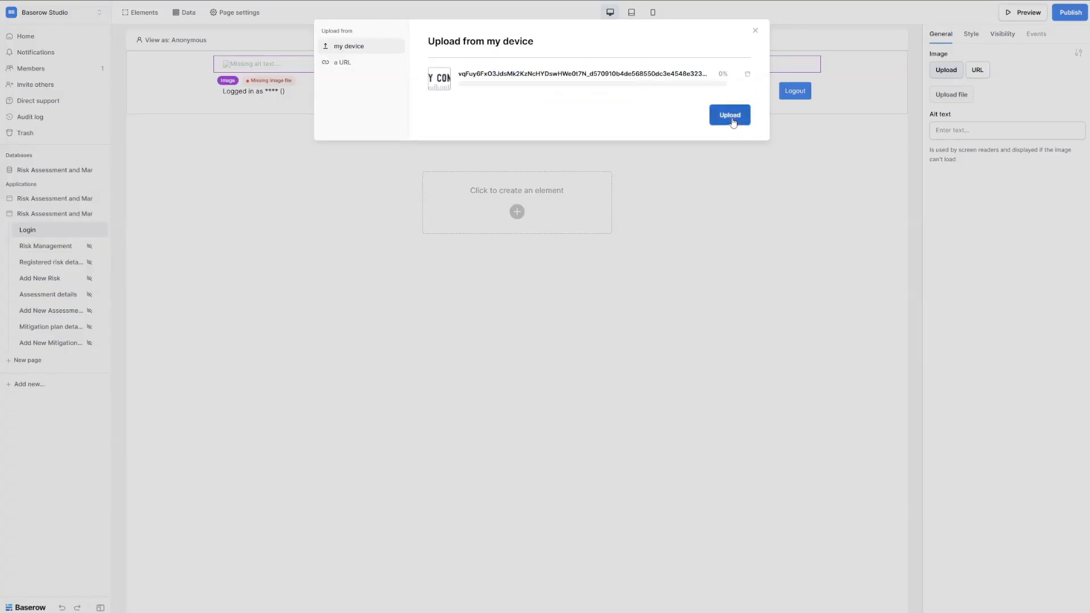
left_click(732, 116)
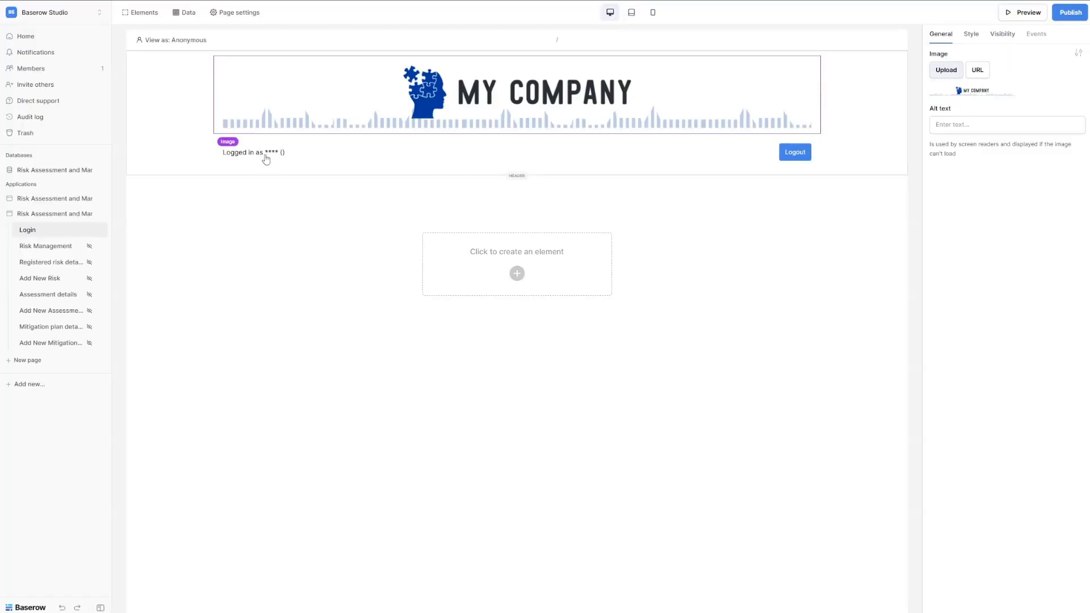
left_click(182, 44)
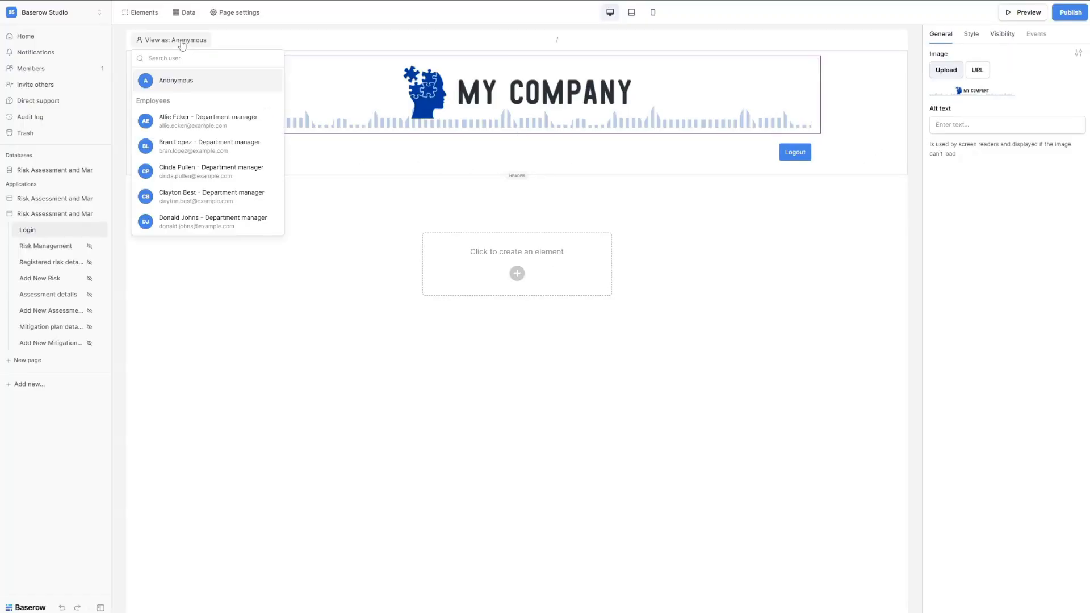
left_click(223, 122)
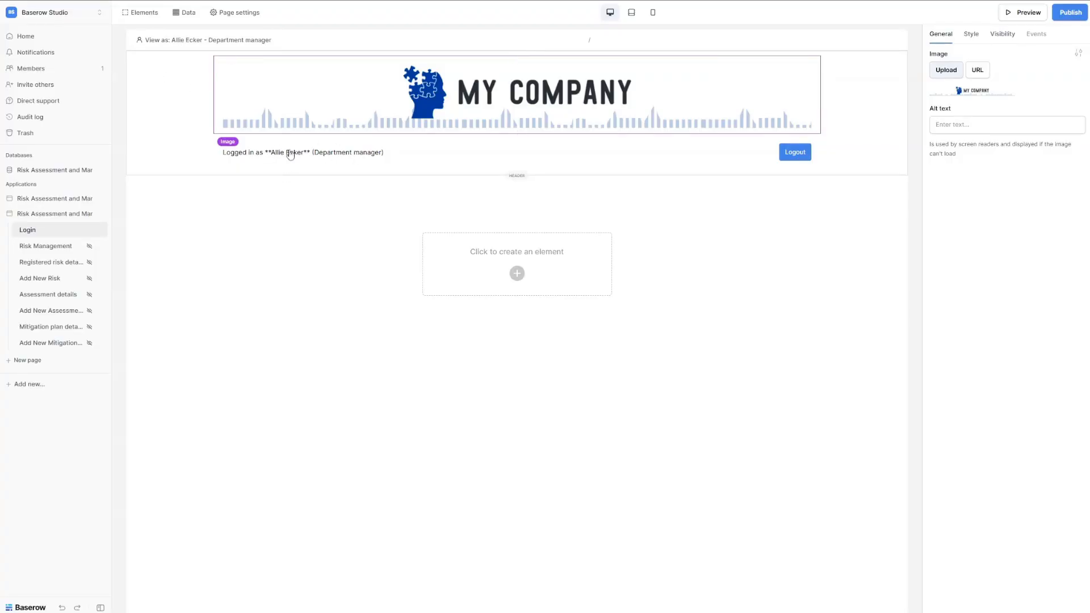
left_click(187, 44)
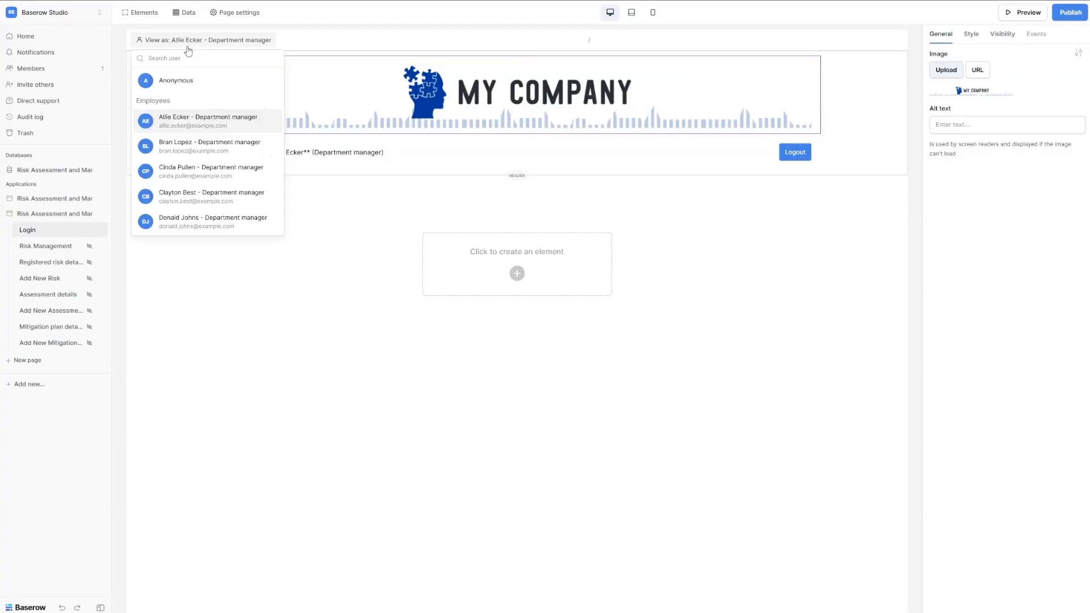
left_click(199, 149)
left_click(192, 43)
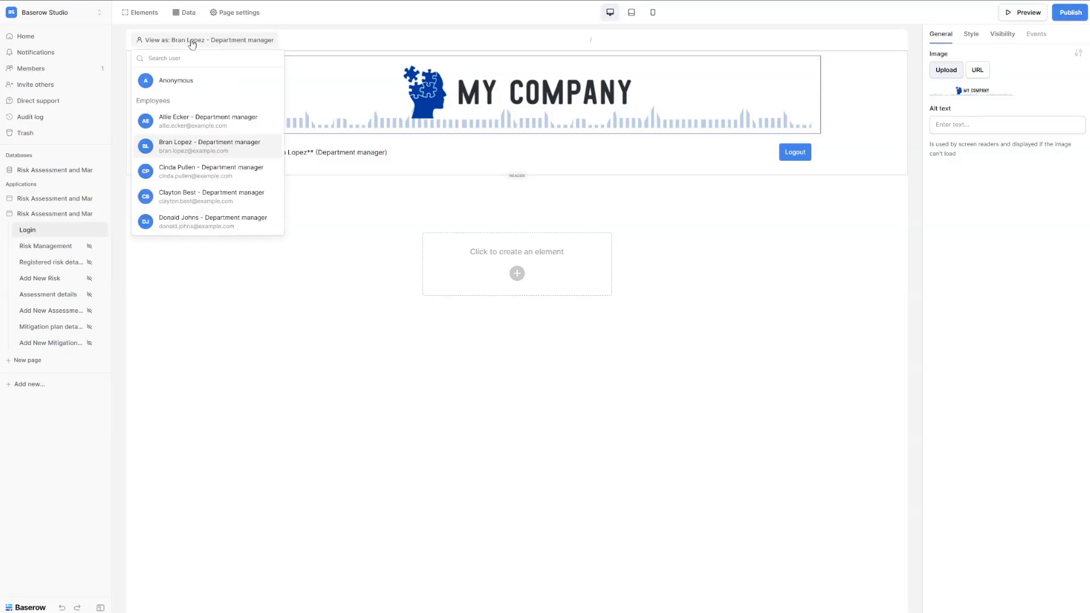
left_click(176, 80)
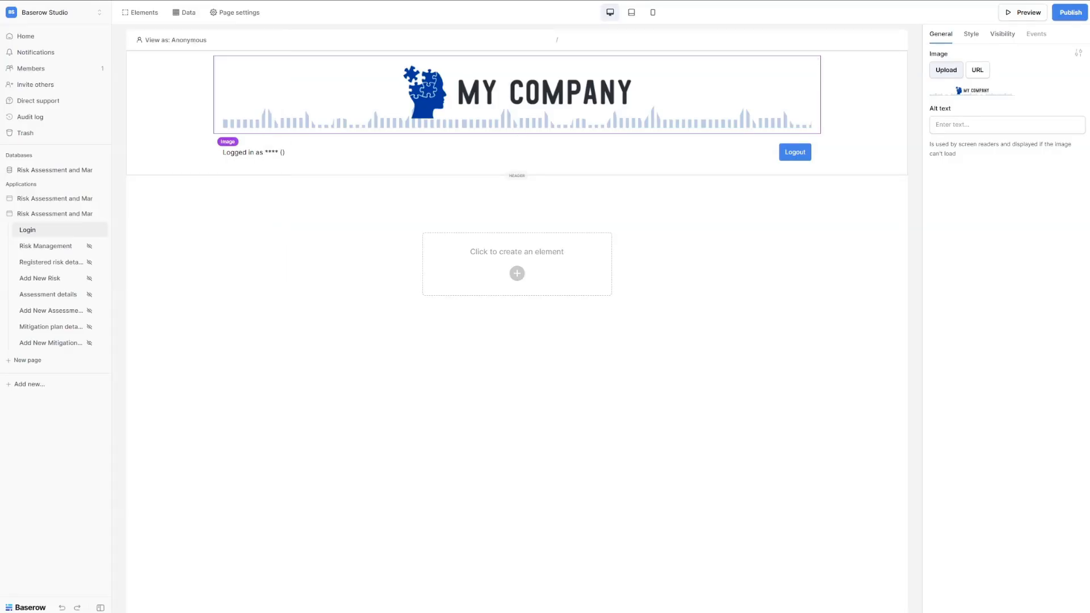
left_click(271, 152)
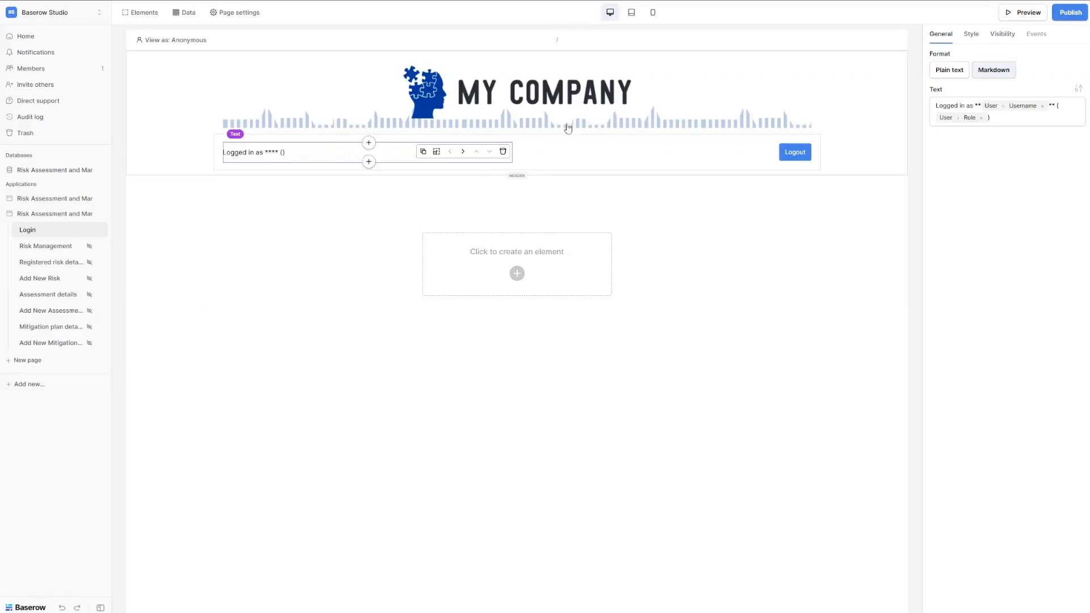
Add an Image element below the header with the MY COMPANY logo, plus a Heading beneath it.
left_click(833, 173)
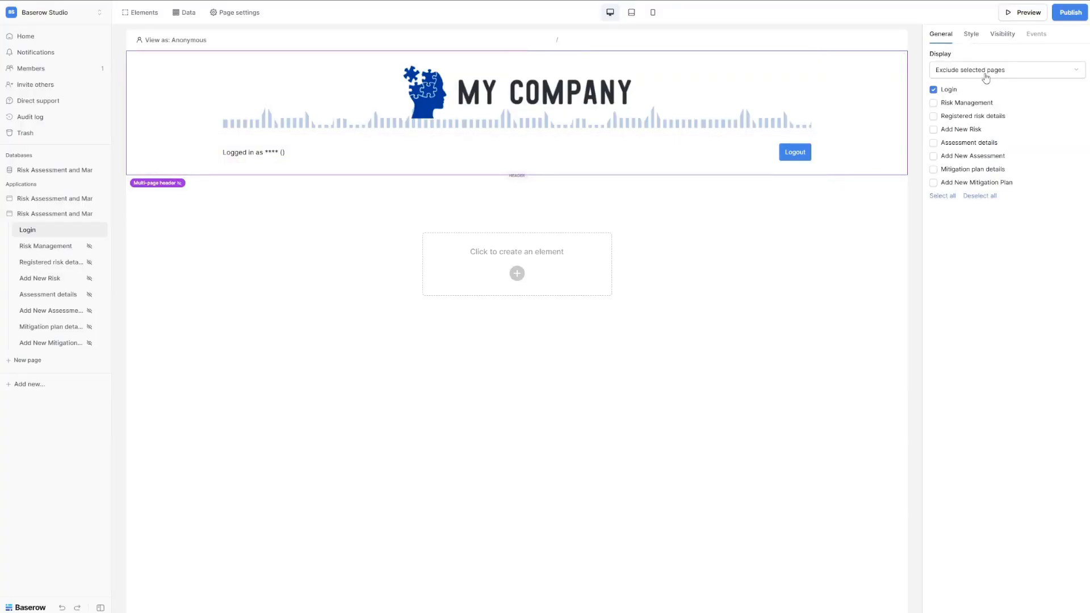
left_click(516, 275)
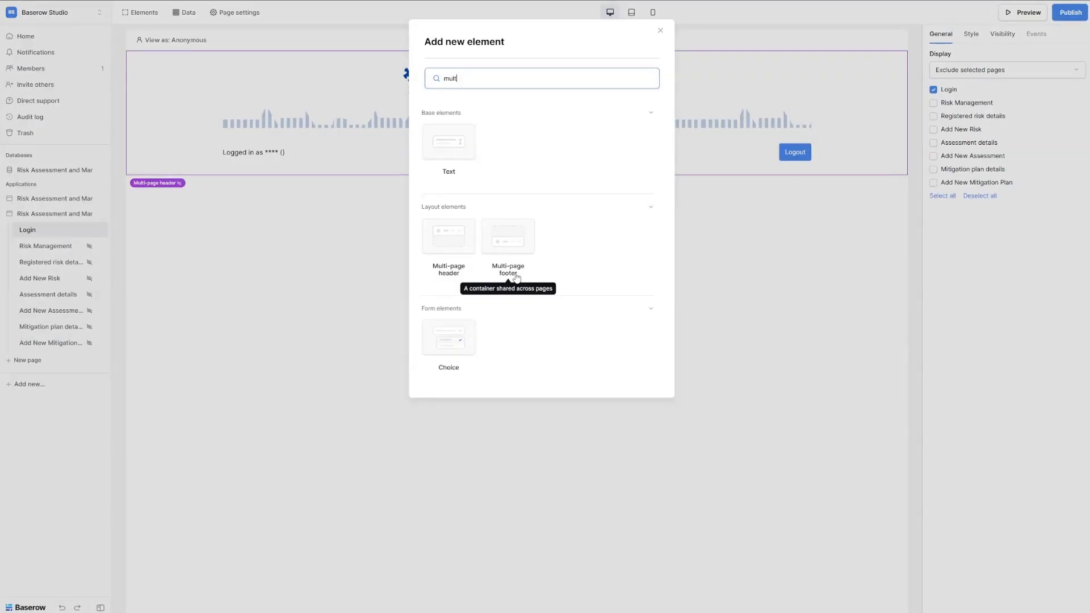
type("mult")
key("ctrl+a")
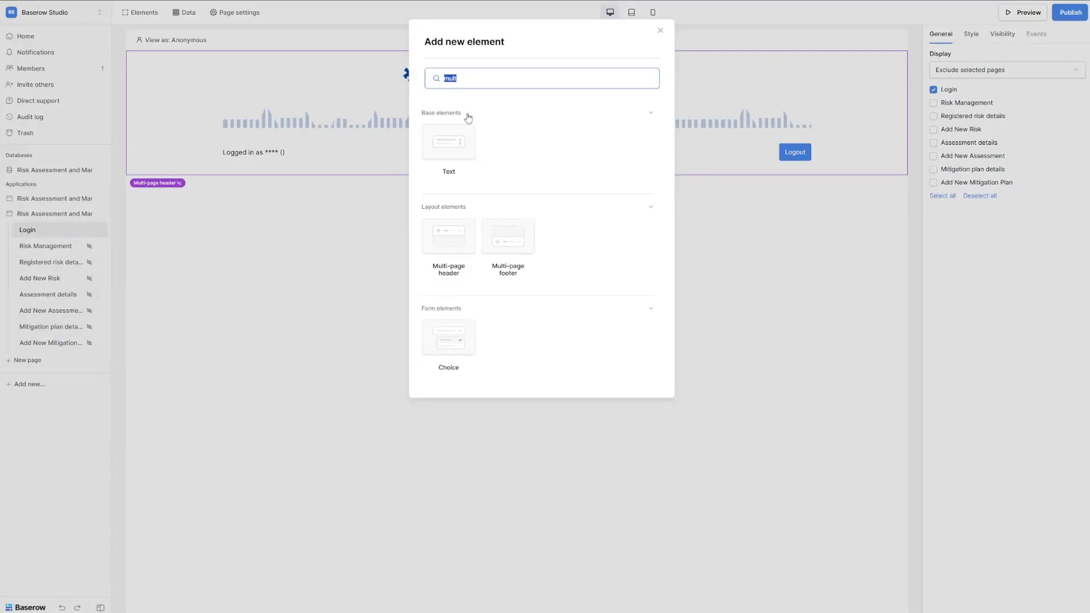
type("image")
left_click(448, 145)
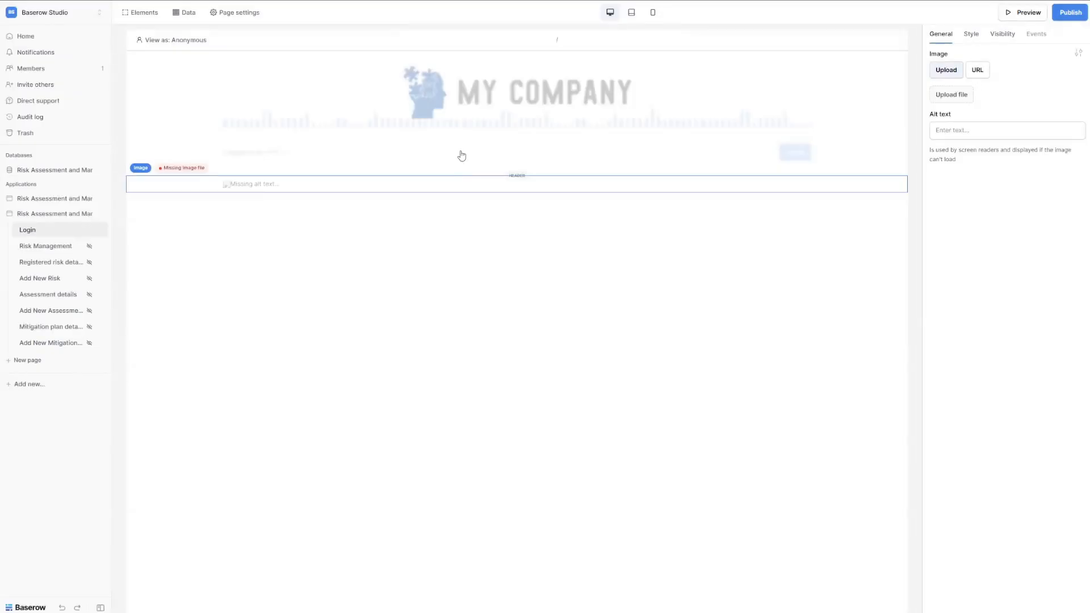
left_click(951, 95)
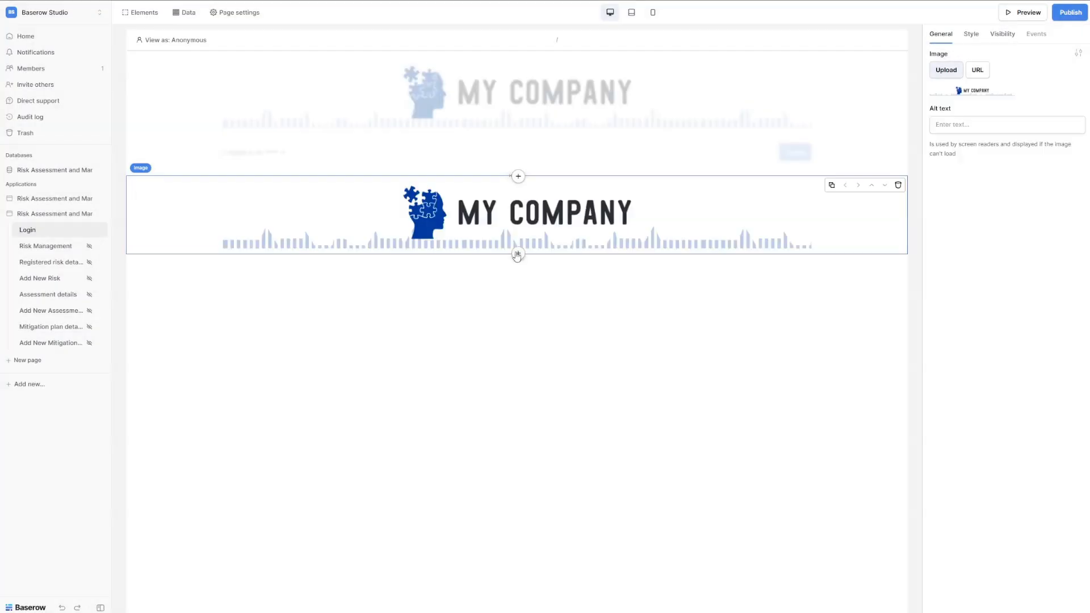
left_click(518, 256)
left_click(470, 165)
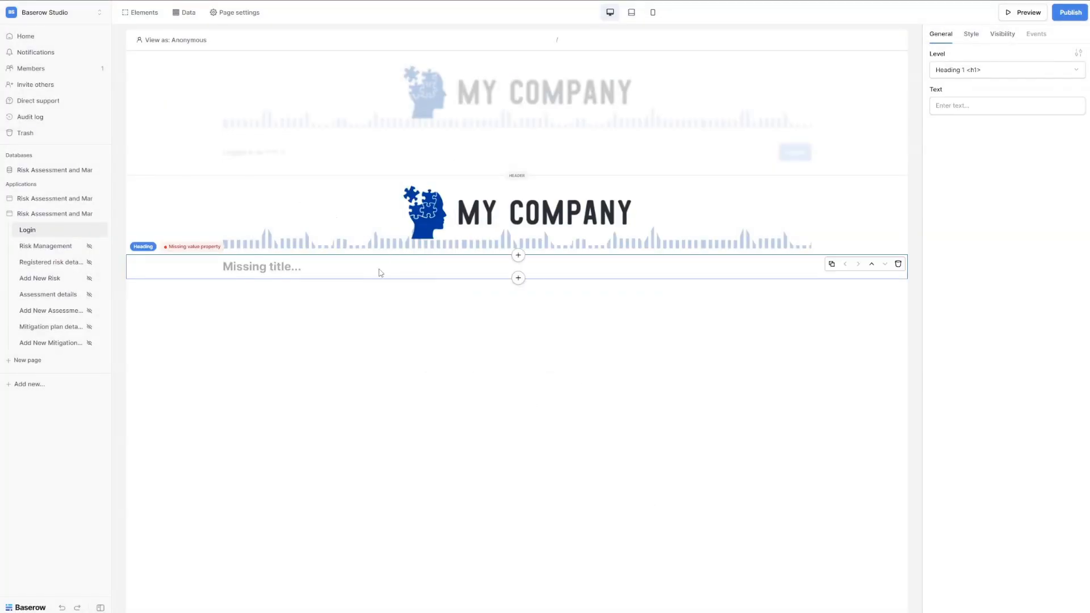
Paste 'Risk Assessment and Management' into the heading and centre-align it.
left_click(982, 104)
type("🚨 Risk Assessment and Management")
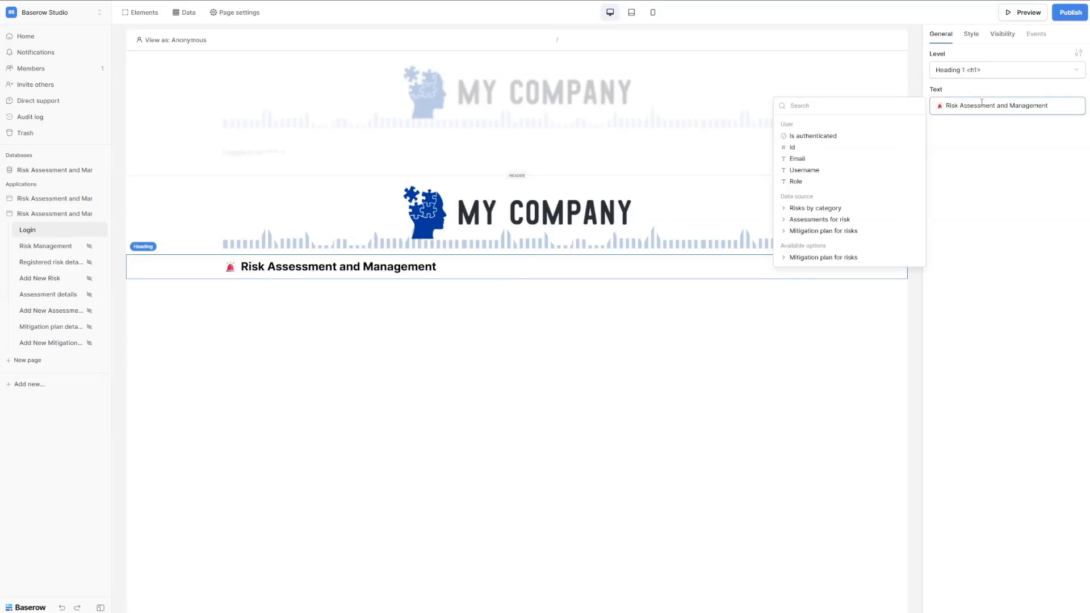
left_click(1078, 52)
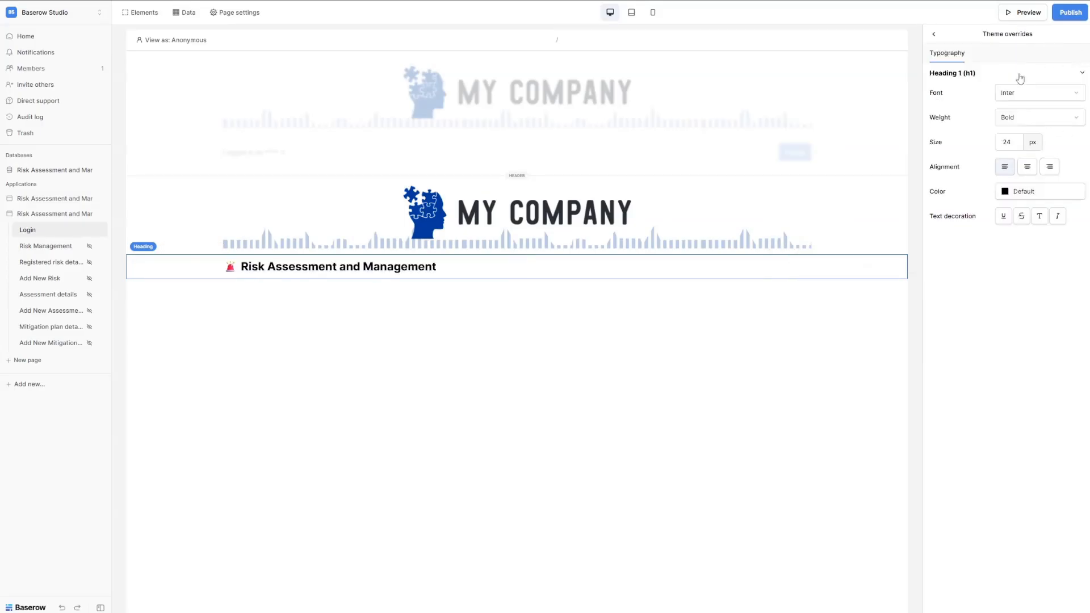
left_click(1026, 168)
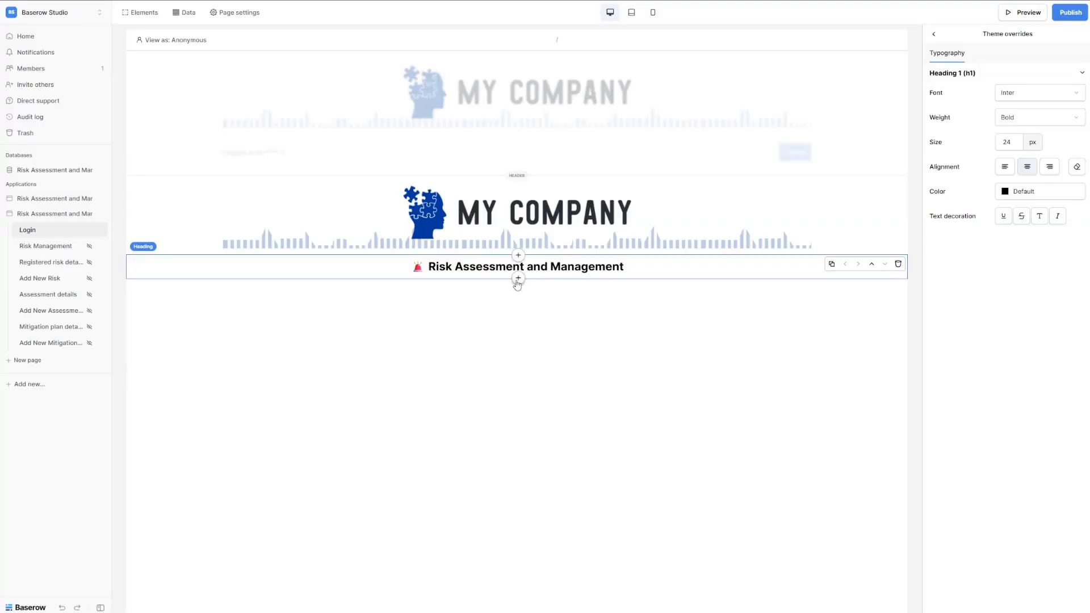
left_click(517, 283)
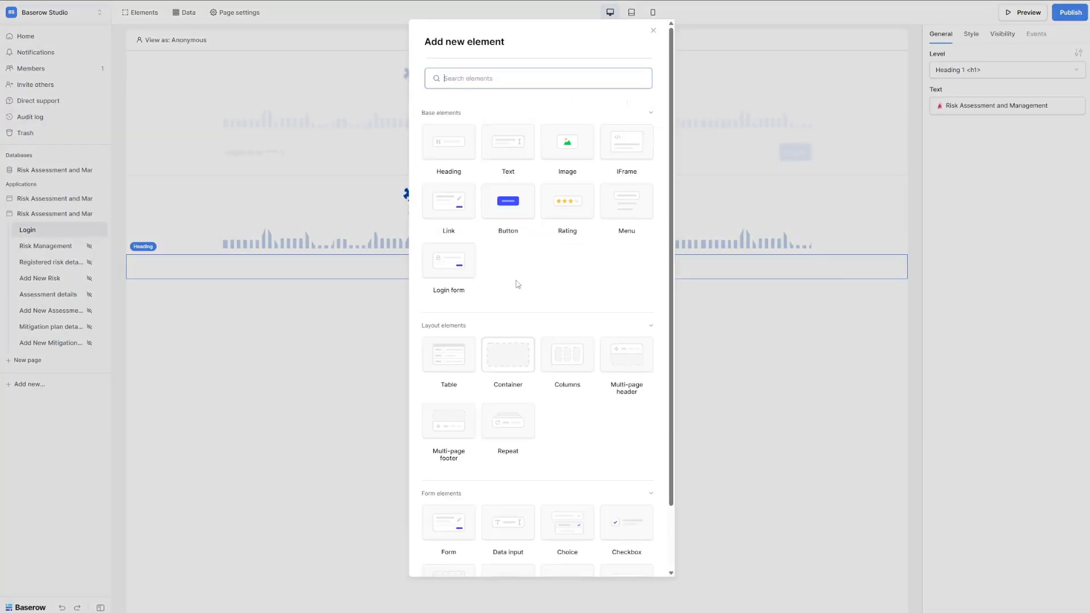
Add a Login form using the Employees user source, with its button labelled 'Sign in'.
left_click(453, 265)
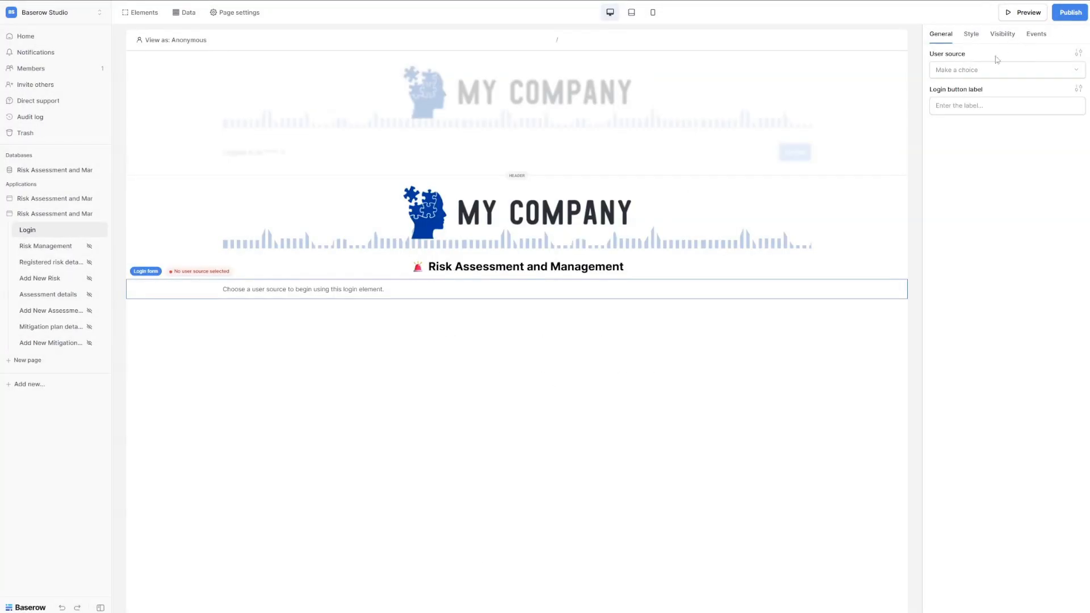
left_click(969, 69)
left_click(966, 72)
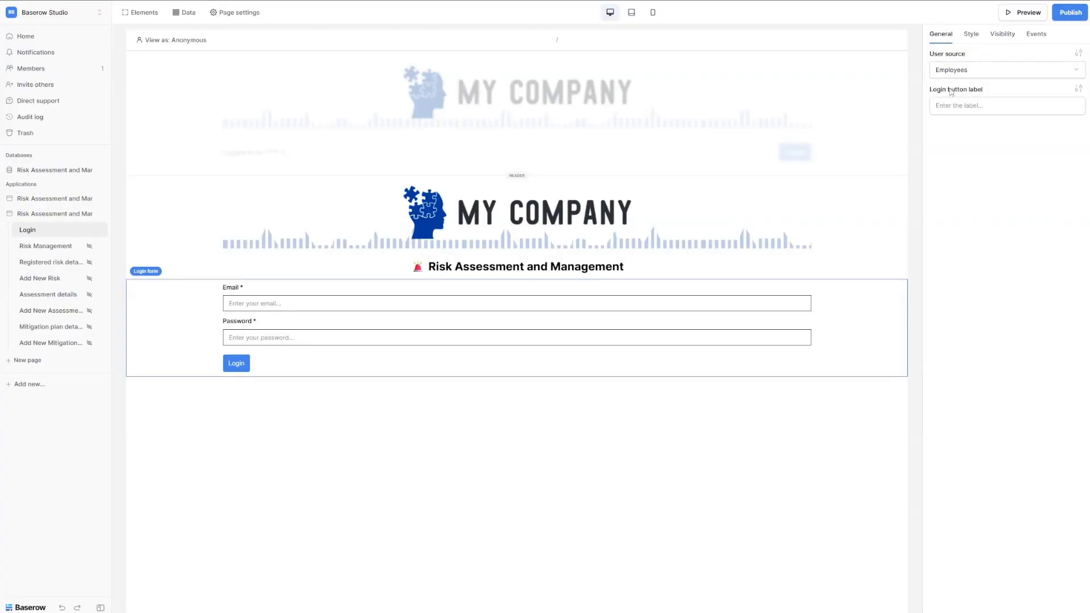
left_click(964, 106)
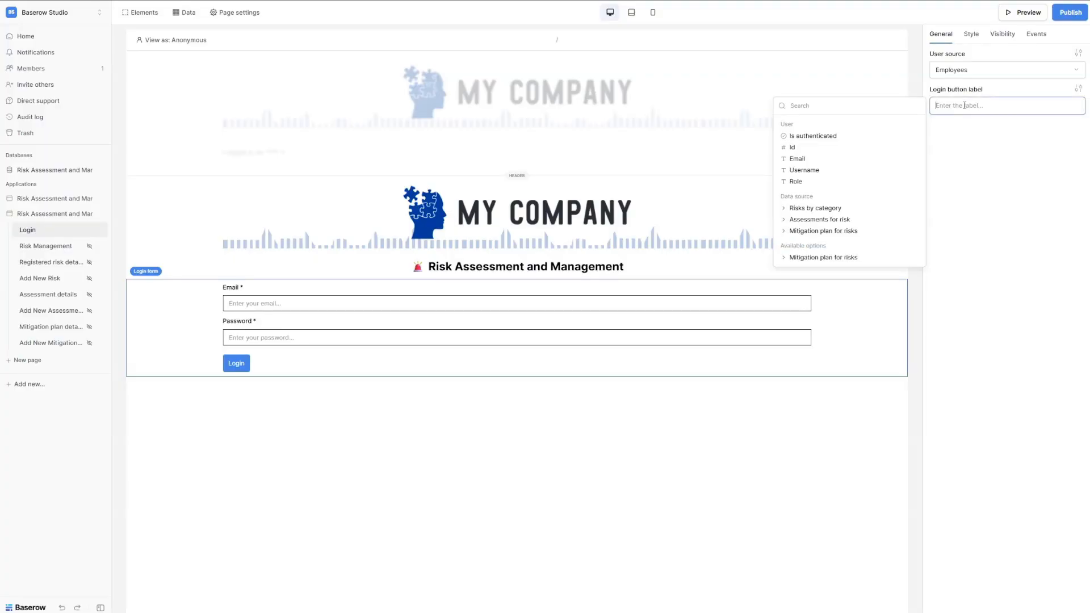
type("Sign in")
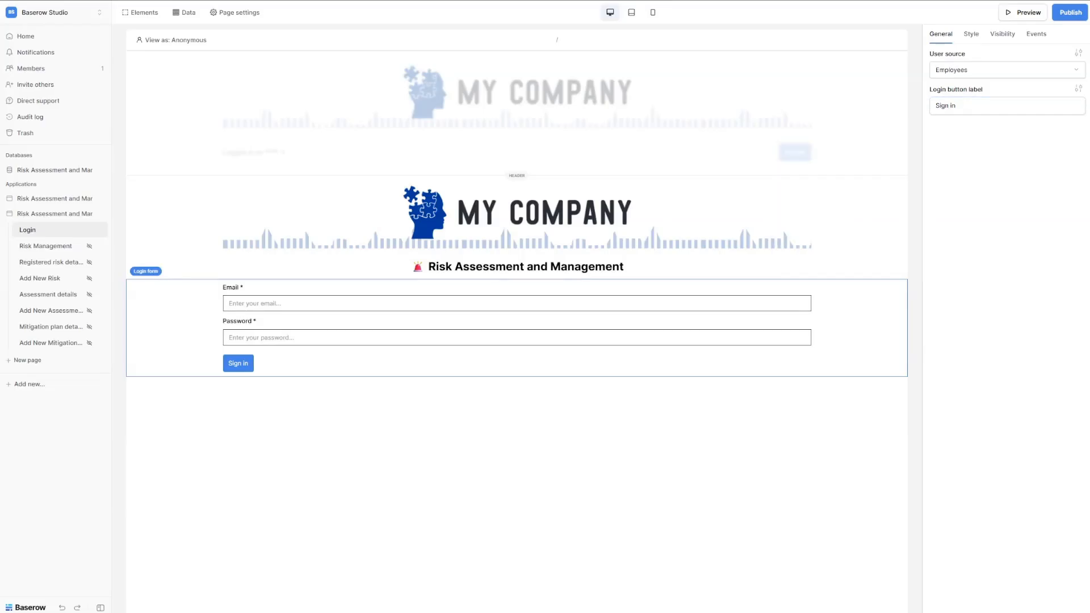
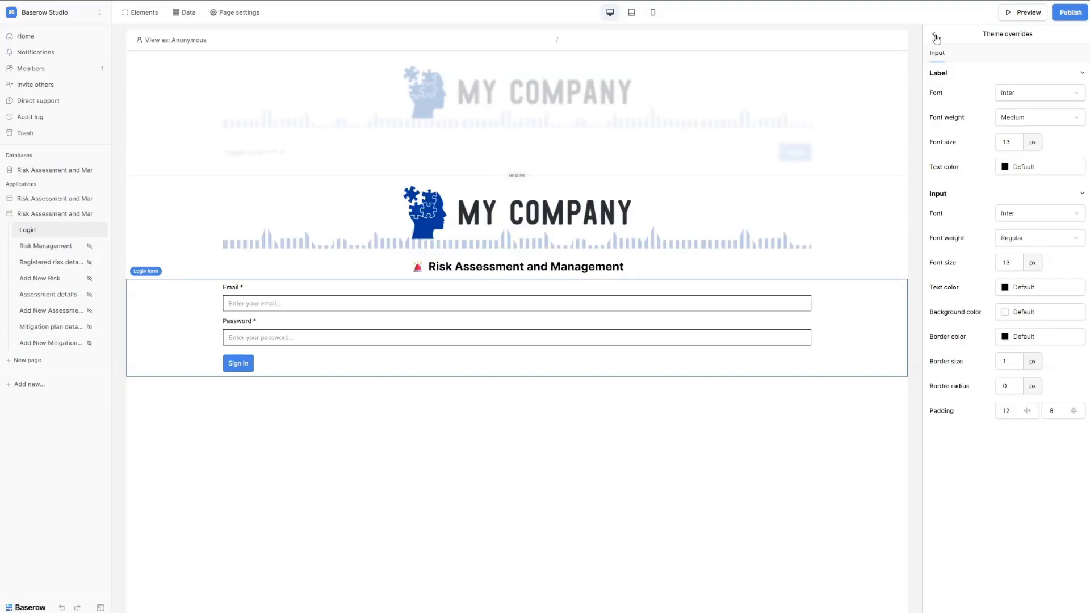
Close the input theme overrides to return to the login form's General settings.
left_click(935, 36)
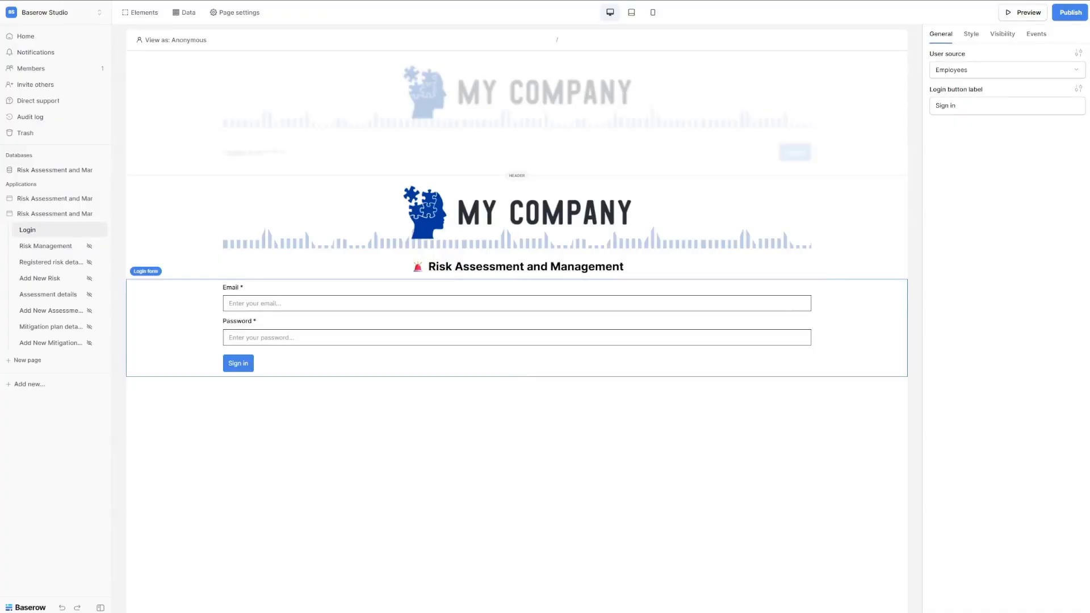
mouse_move(727, 339)
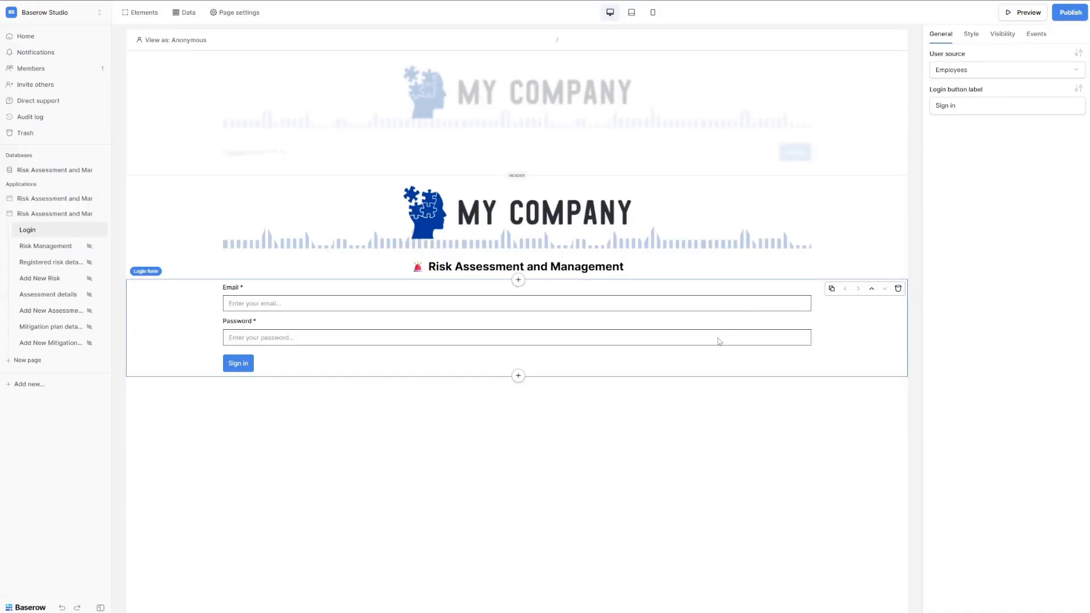
Add an after-login Open Page action that navigates to Risk Management (/risk-management).
left_click(1035, 35)
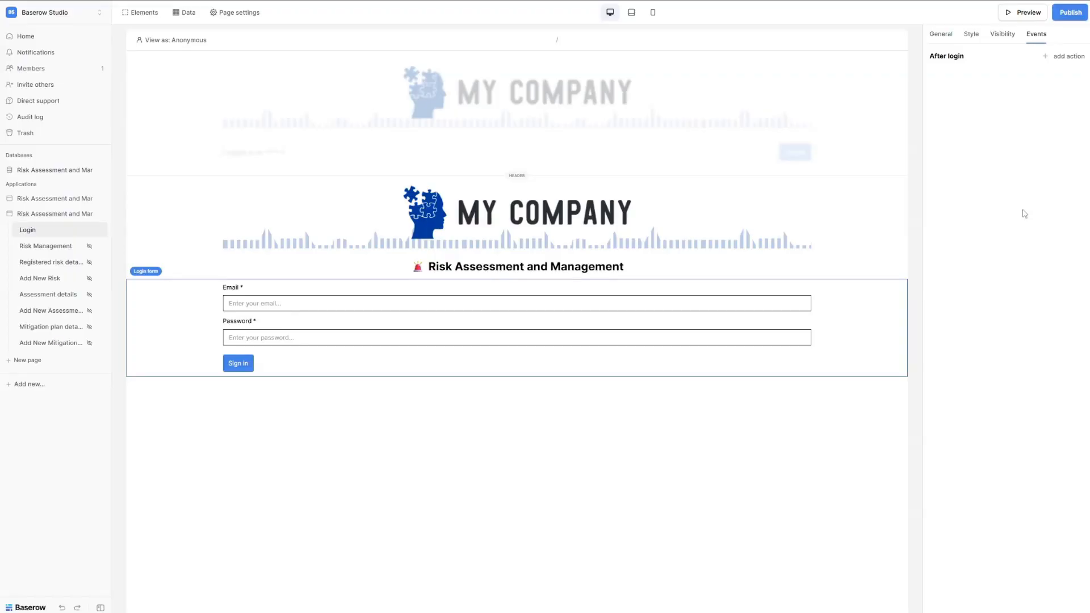
left_click(1061, 59)
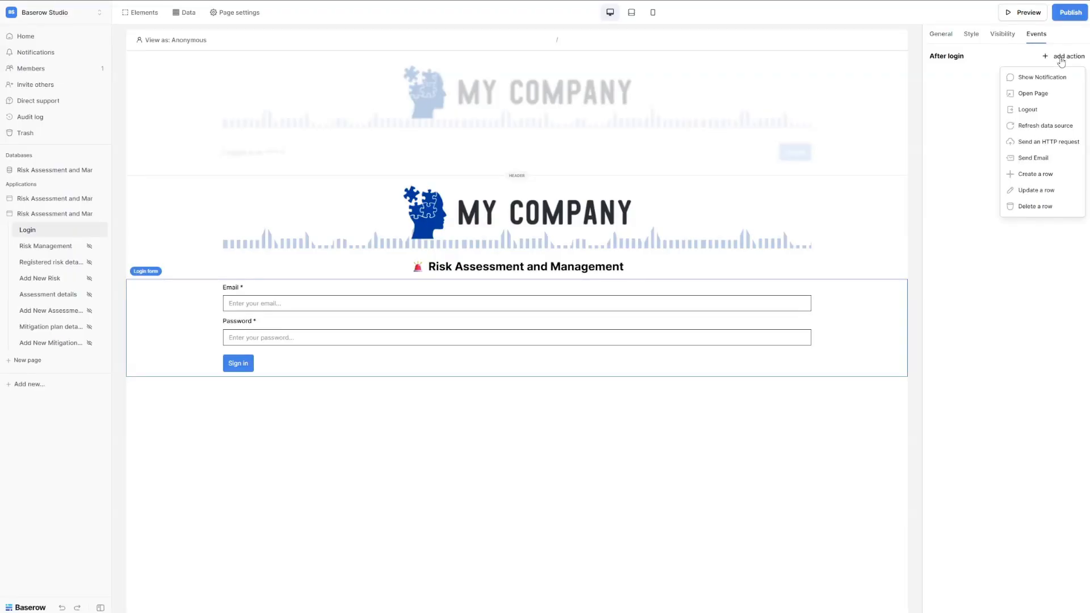
left_click(1038, 94)
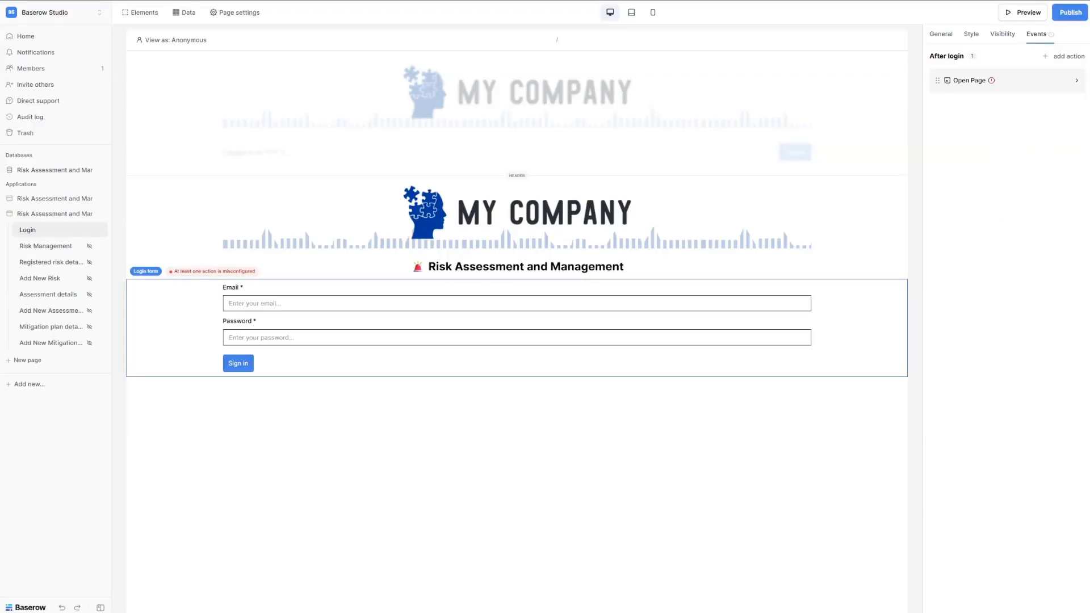
left_click(1026, 91)
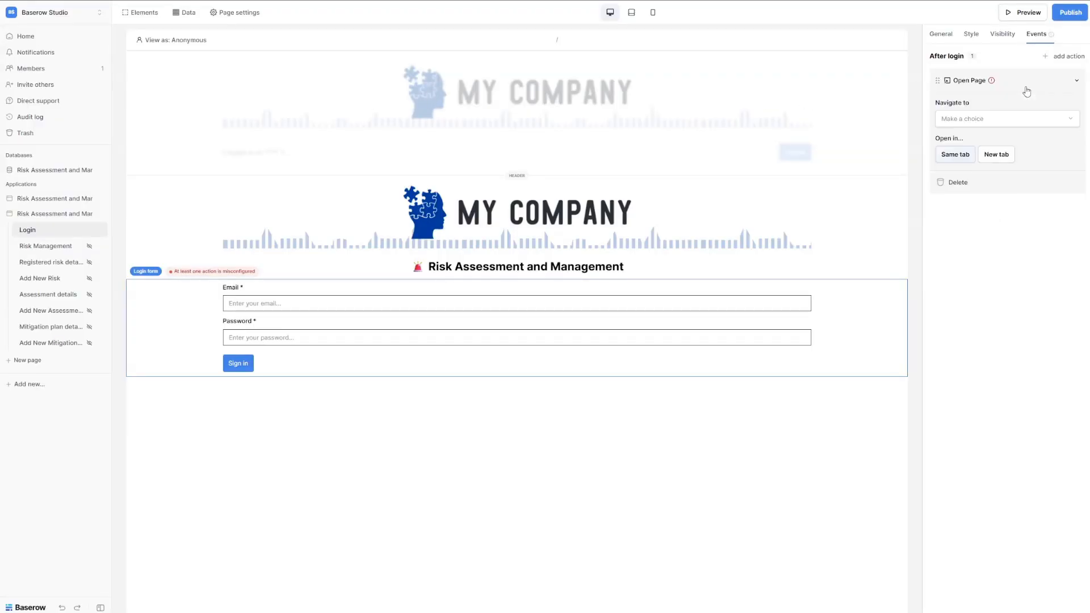
left_click(995, 119)
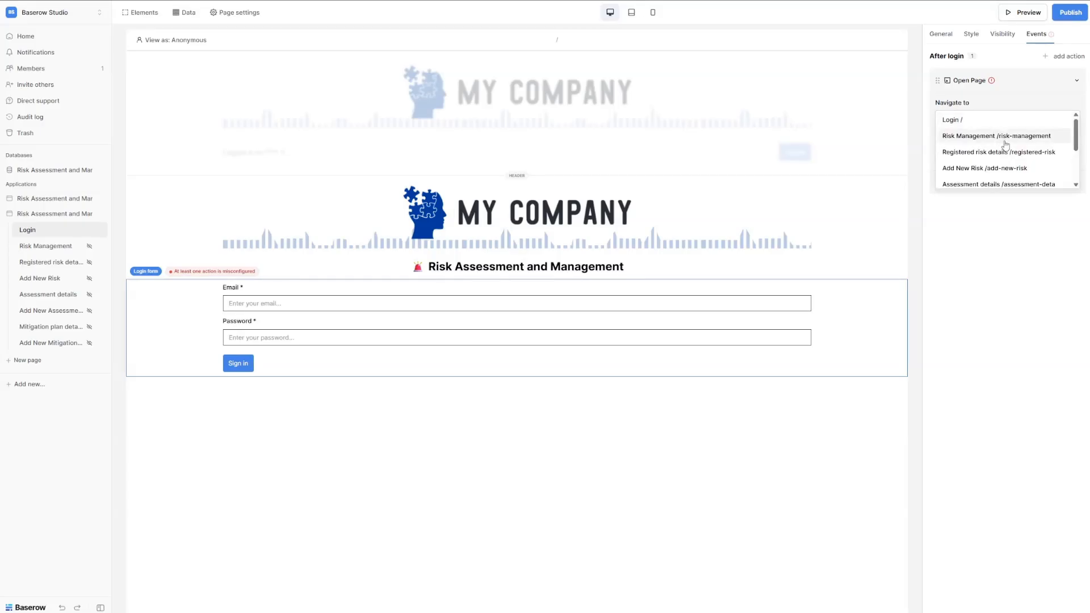
left_click(1005, 139)
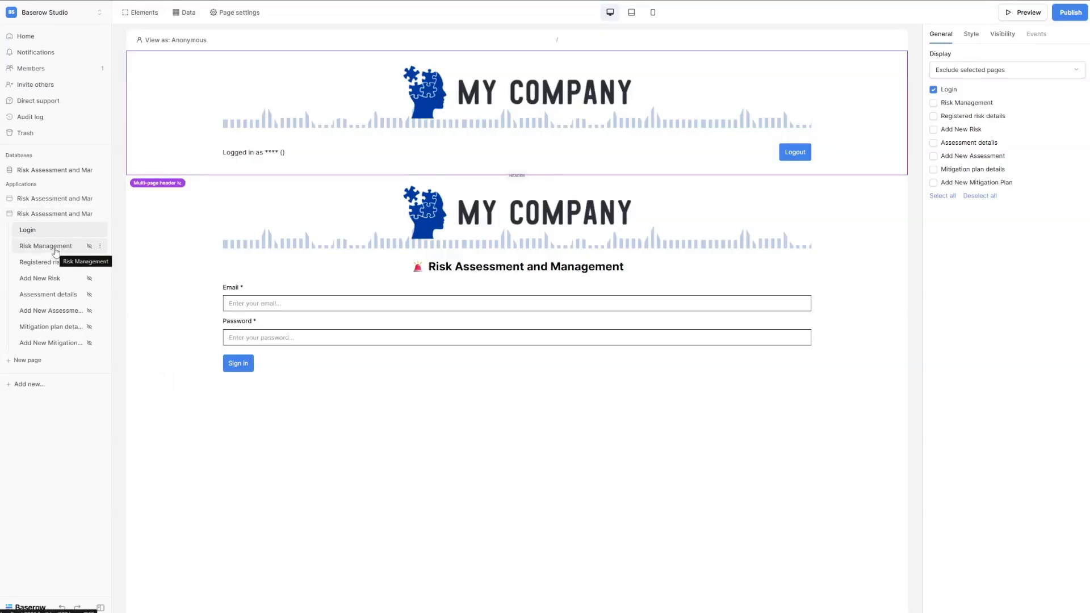
On the Risk Management page, add a heading with the text 'Registered risks summary'.
left_click(56, 248)
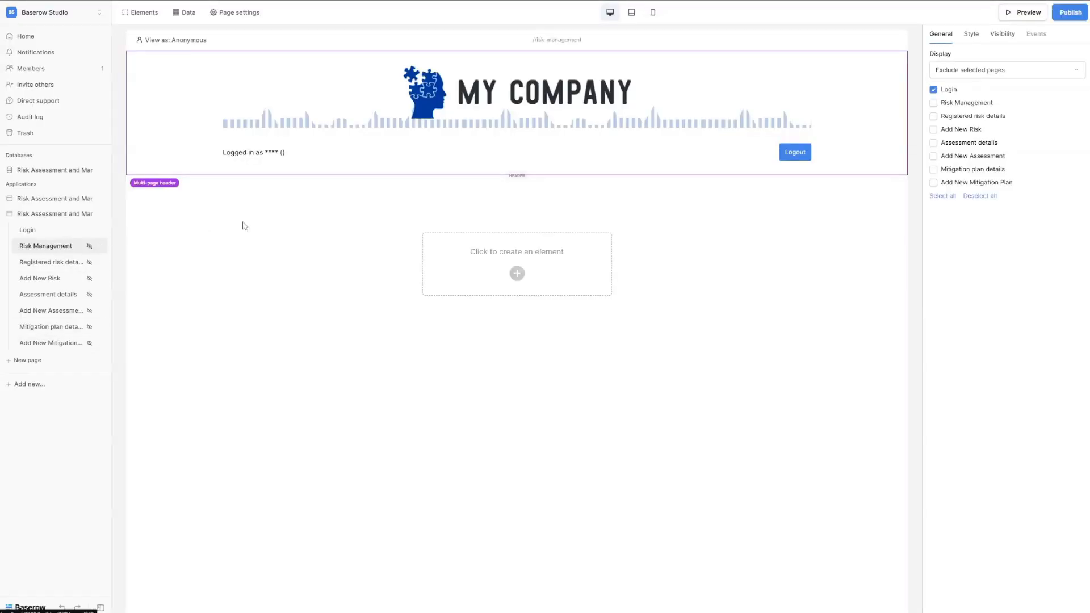
left_click(318, 128)
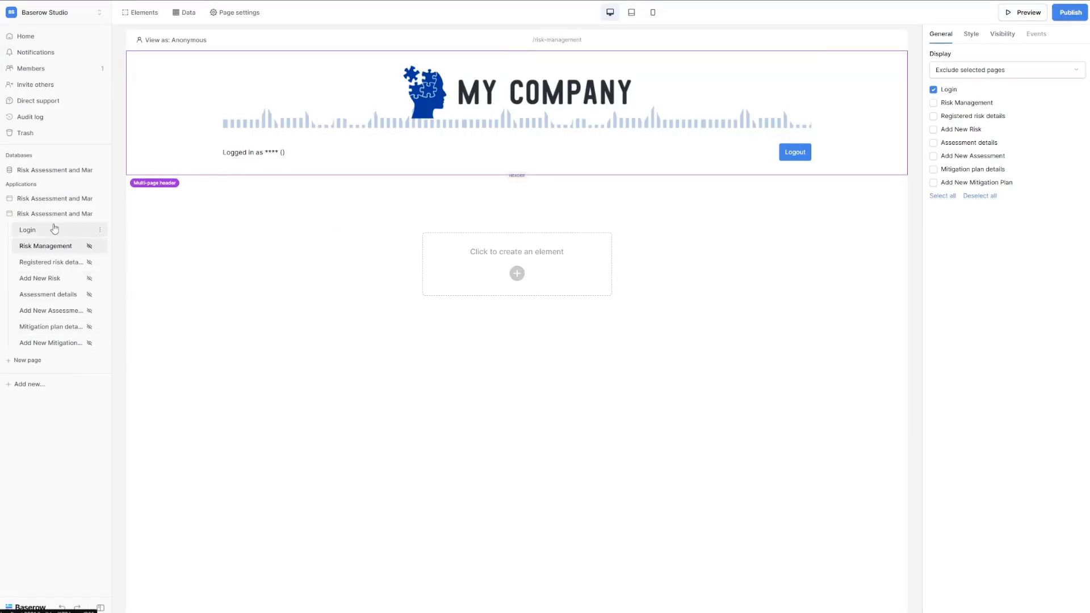
left_click(516, 275)
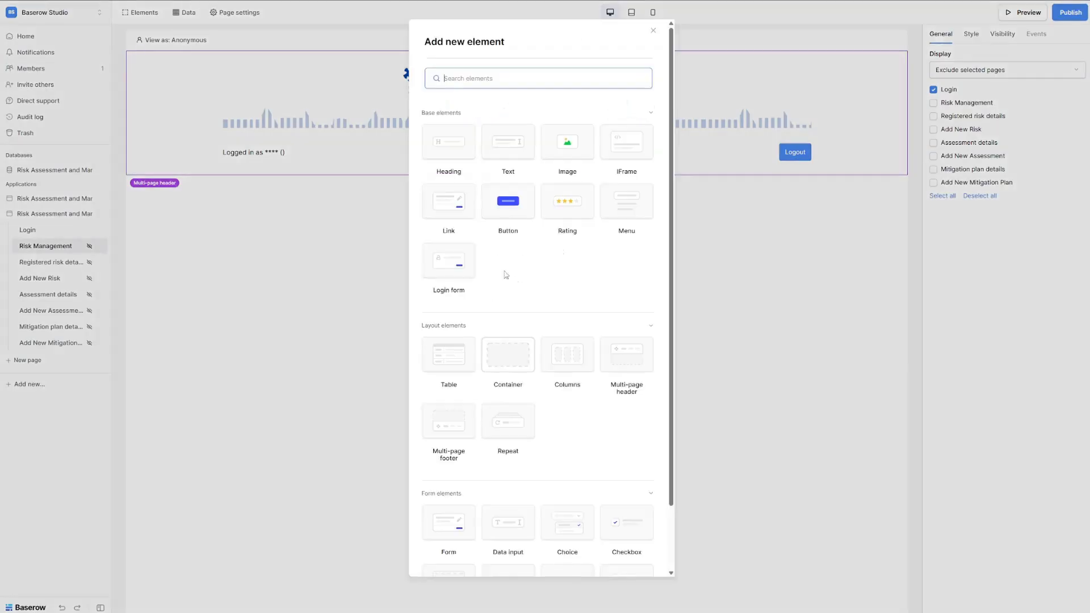
left_click(459, 147)
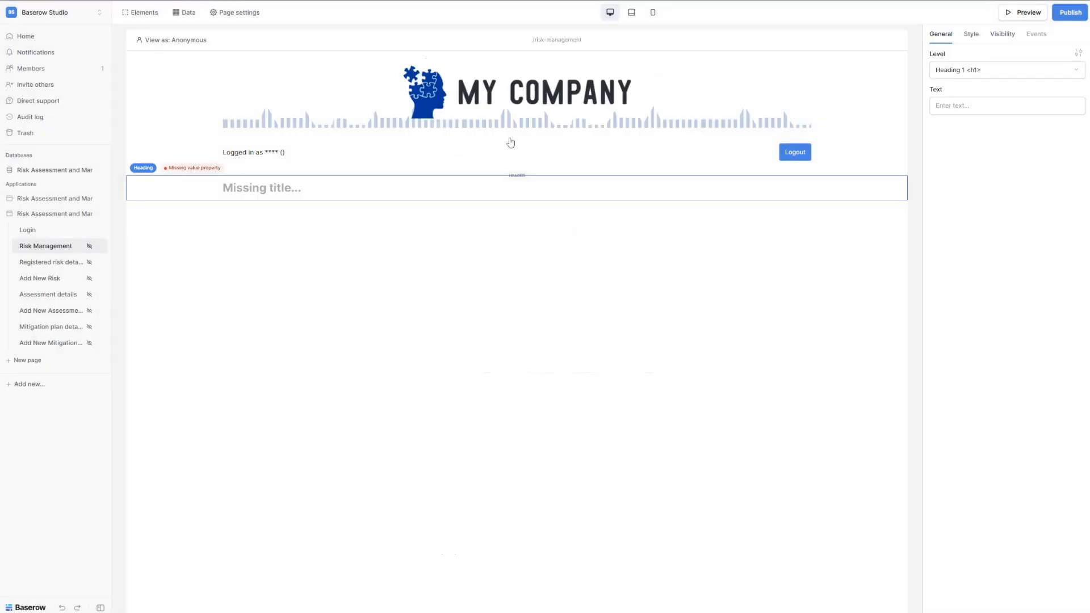
left_click(976, 106)
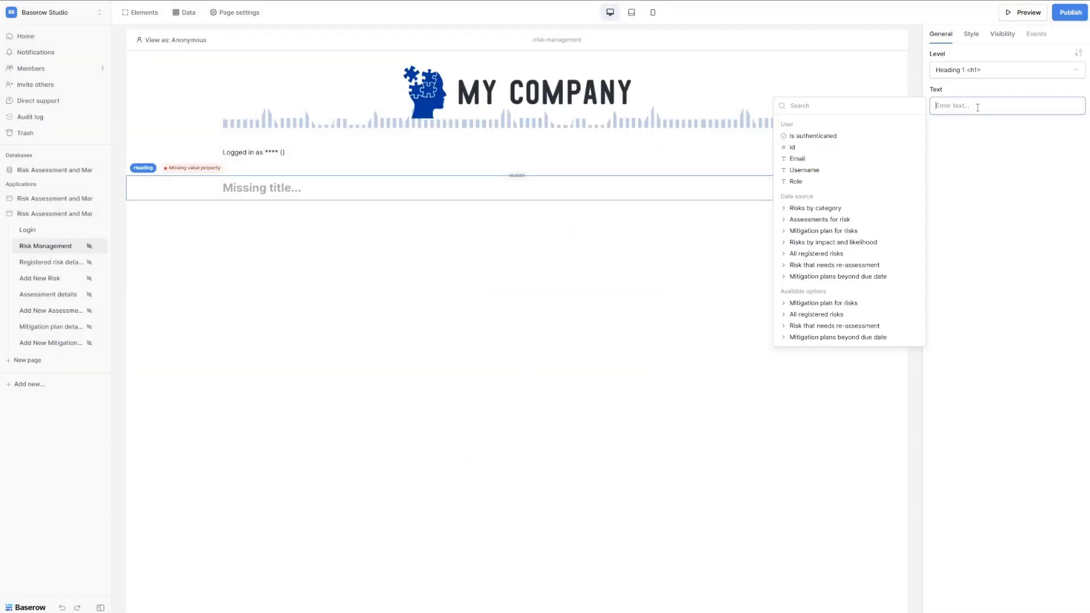
type("🗂 Registered risks summary")
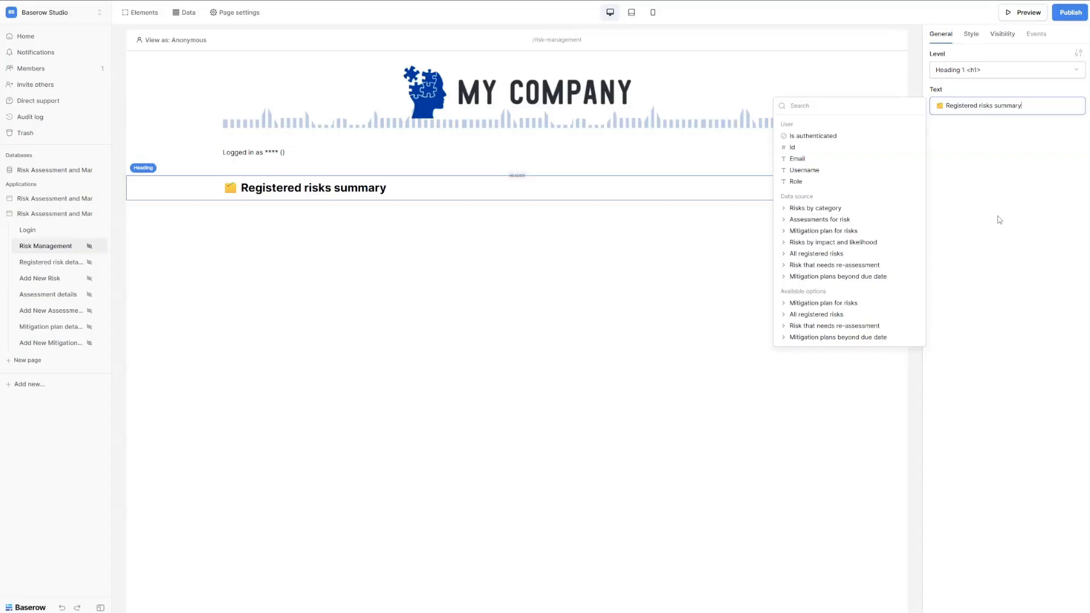
left_click(487, 201)
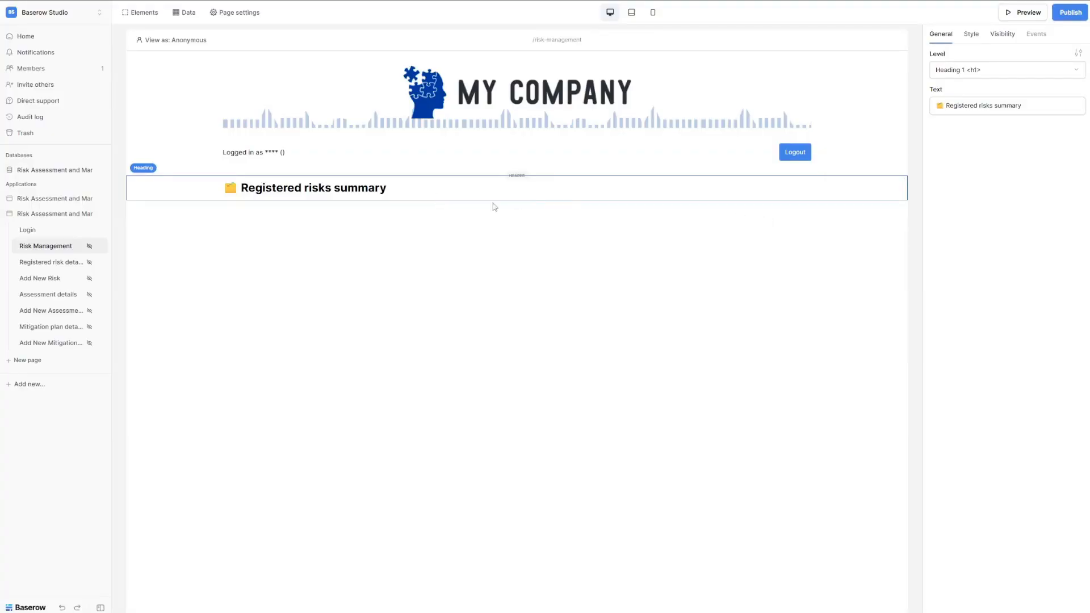
left_click(517, 201)
Add a three-column row with a table in column one fed by Risks by category.
left_click(508, 214)
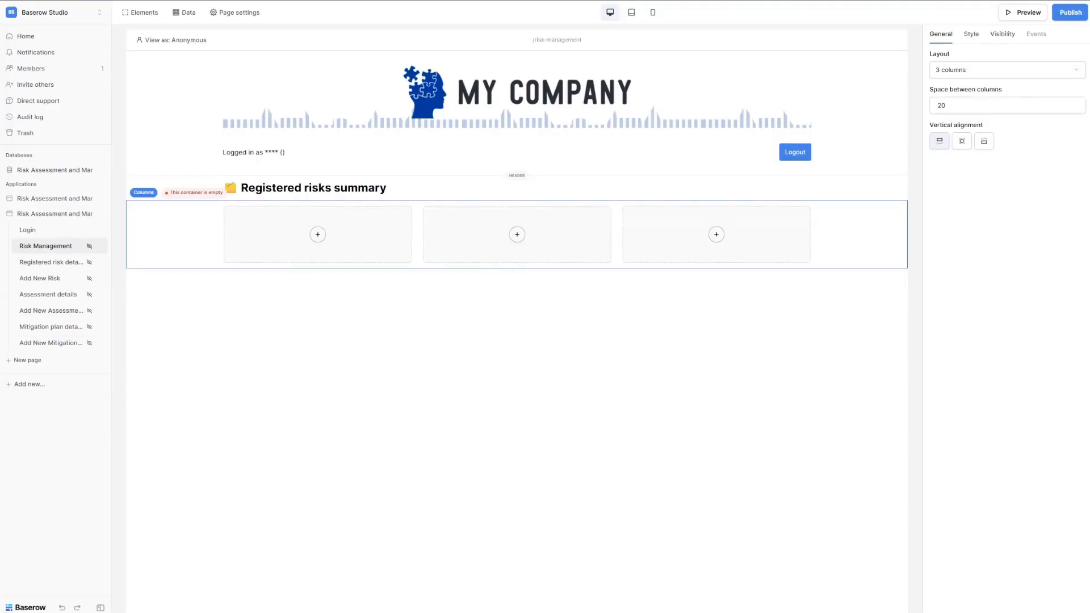
left_click(318, 235)
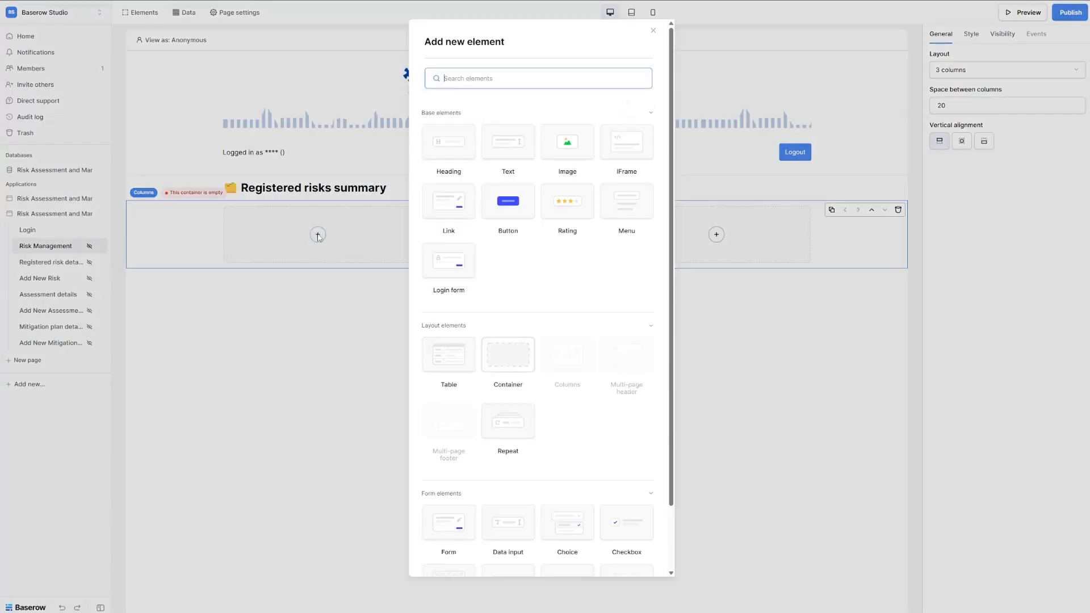
left_click(448, 354)
left_click(968, 104)
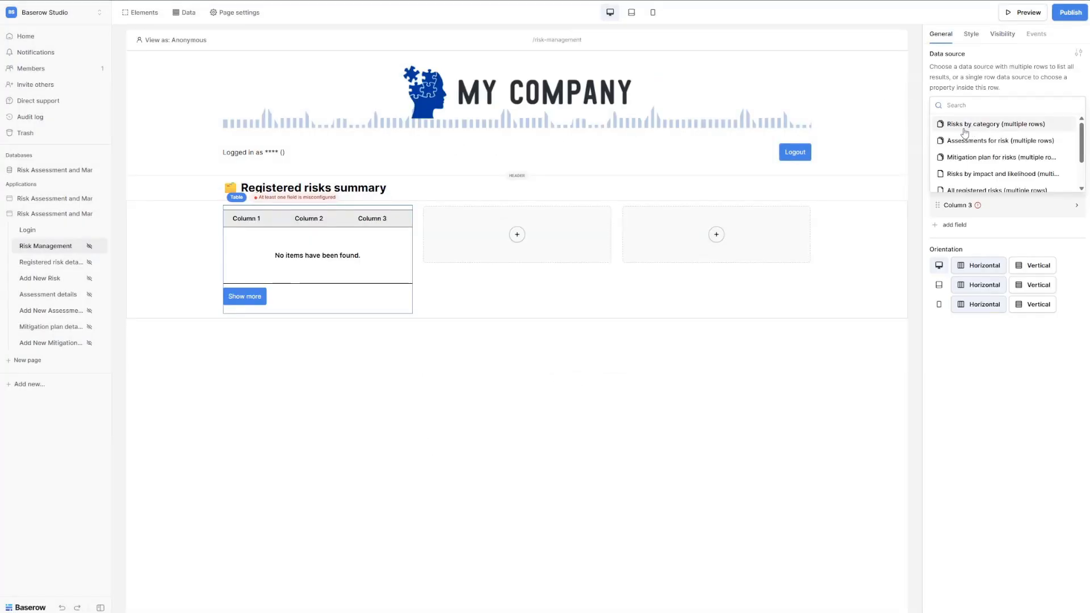
left_click(965, 127)
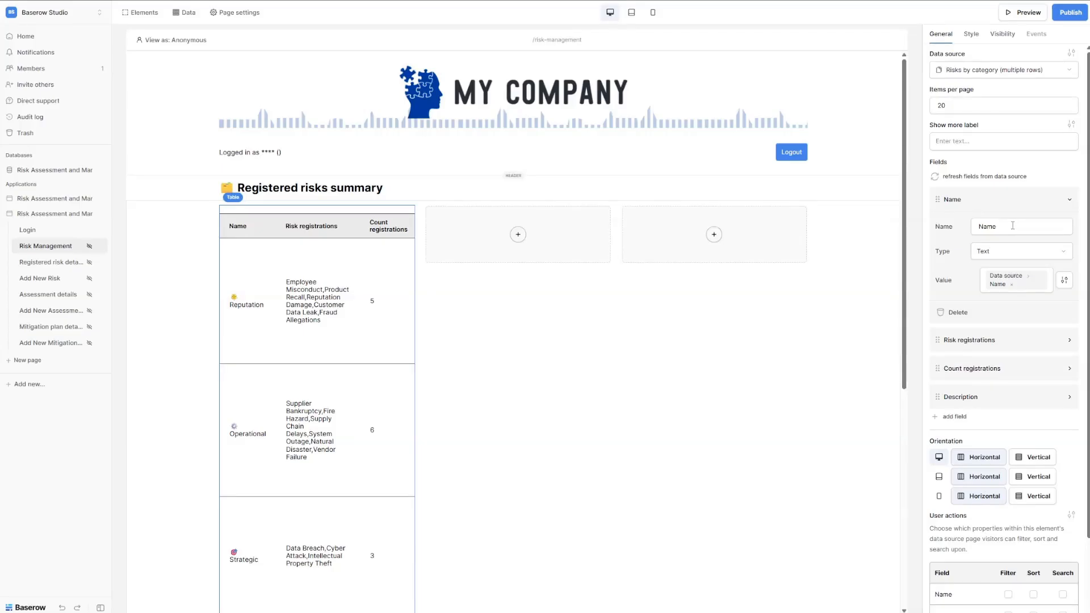
Remove the Risk registrations and Description columns, and rename the fields to Category and Registrations.
left_click(1071, 341)
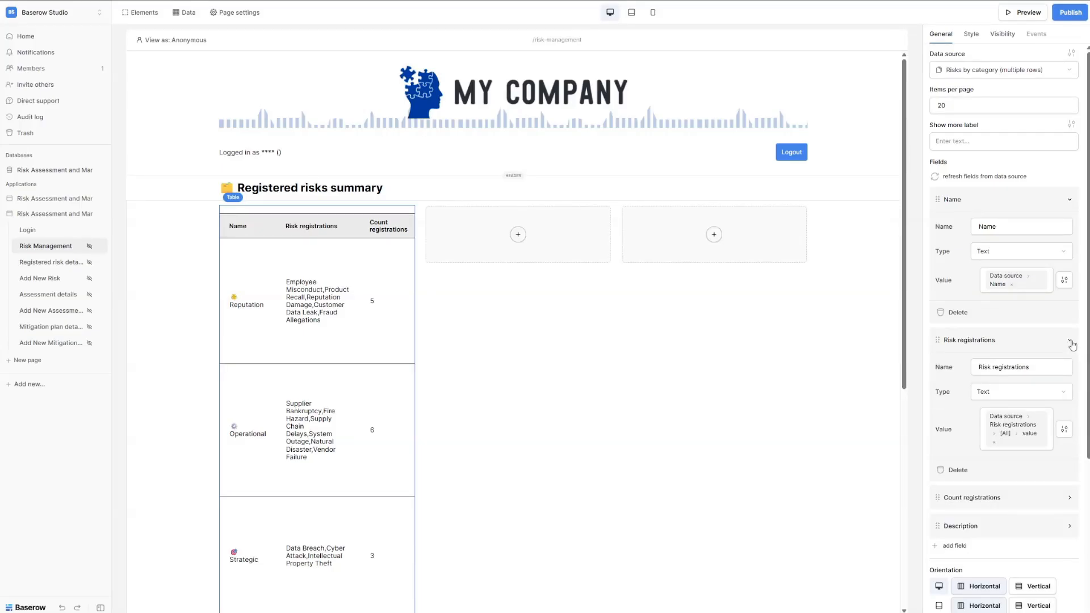
left_click(945, 468)
left_click(1069, 368)
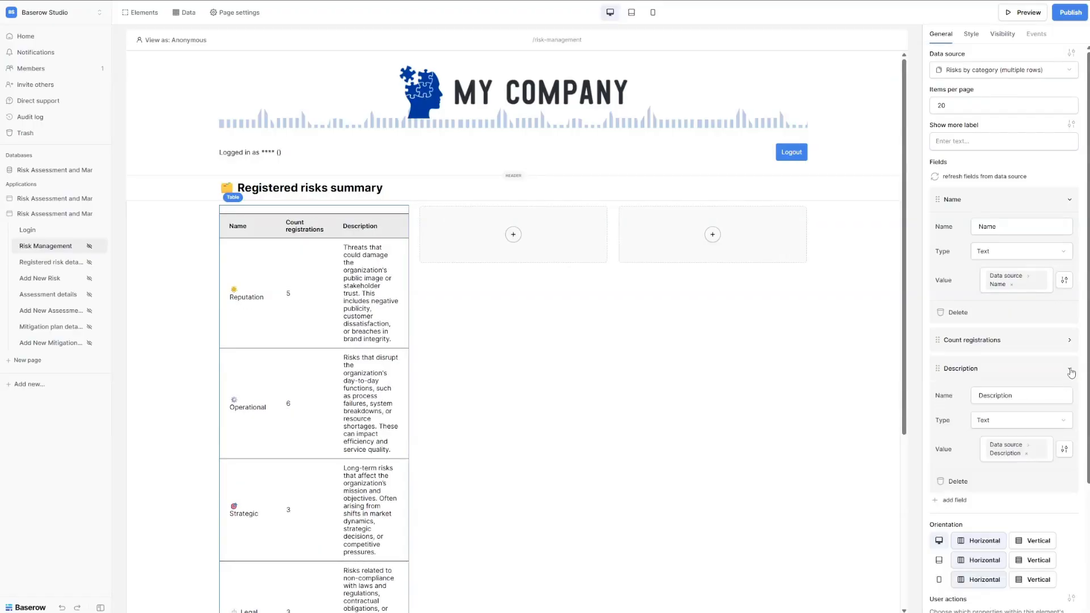
left_click(945, 482)
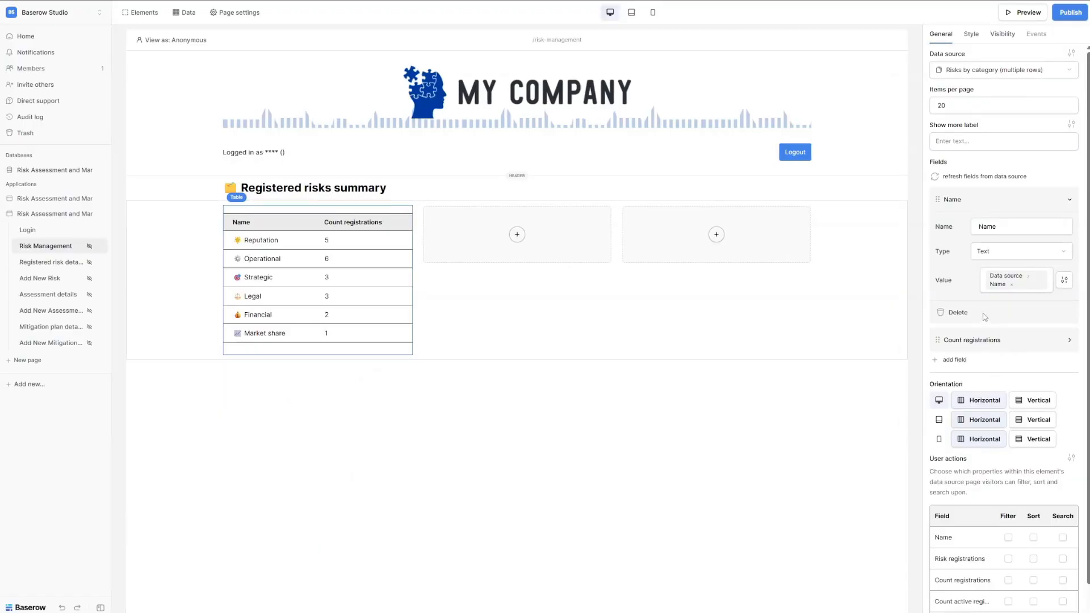
left_click(1000, 224)
type("Category")
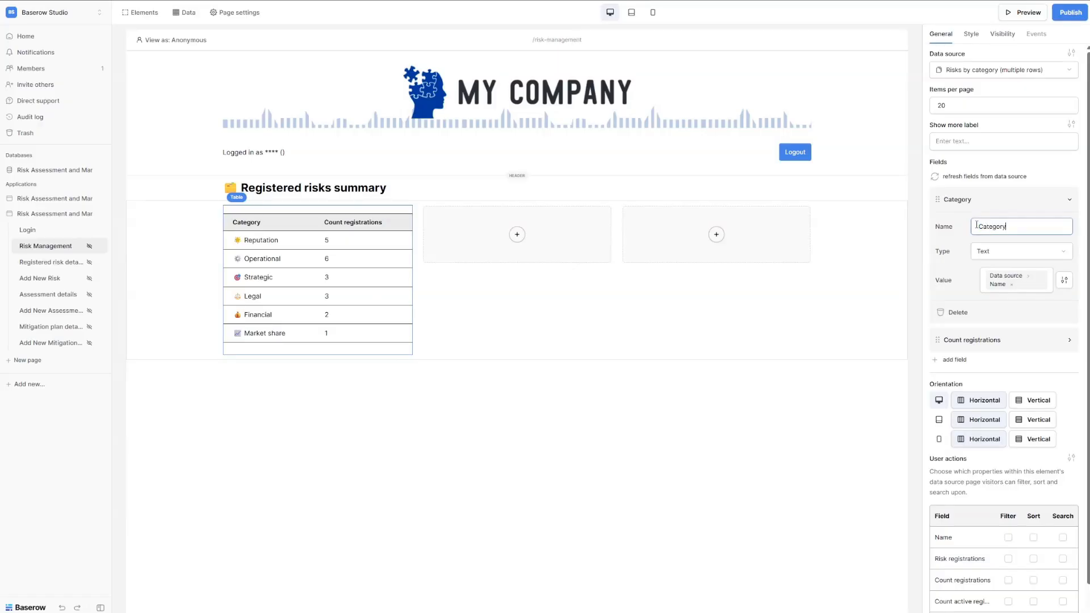
left_click(993, 342)
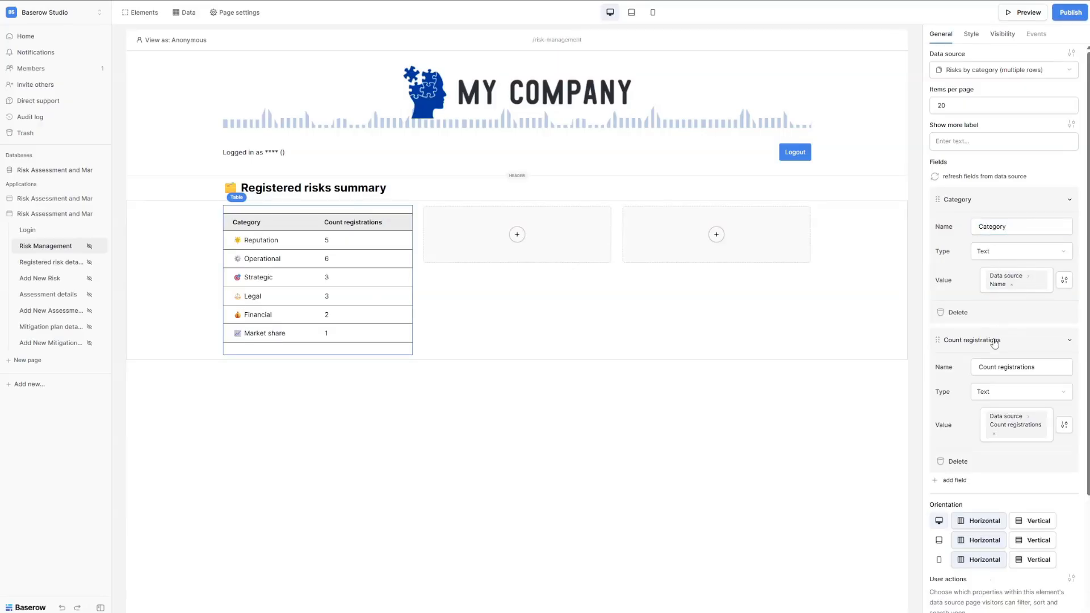
left_click_drag(1000, 368, 939, 368)
key("BackSpace")
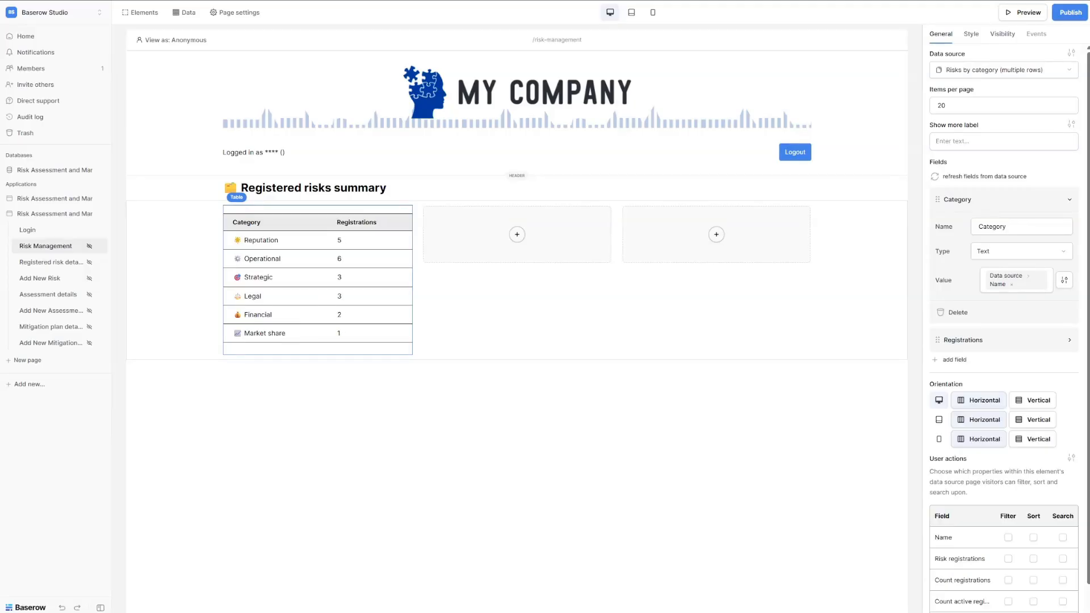
Add a second table to the row's second column.
left_click(516, 235)
left_click(447, 151)
left_click(976, 106)
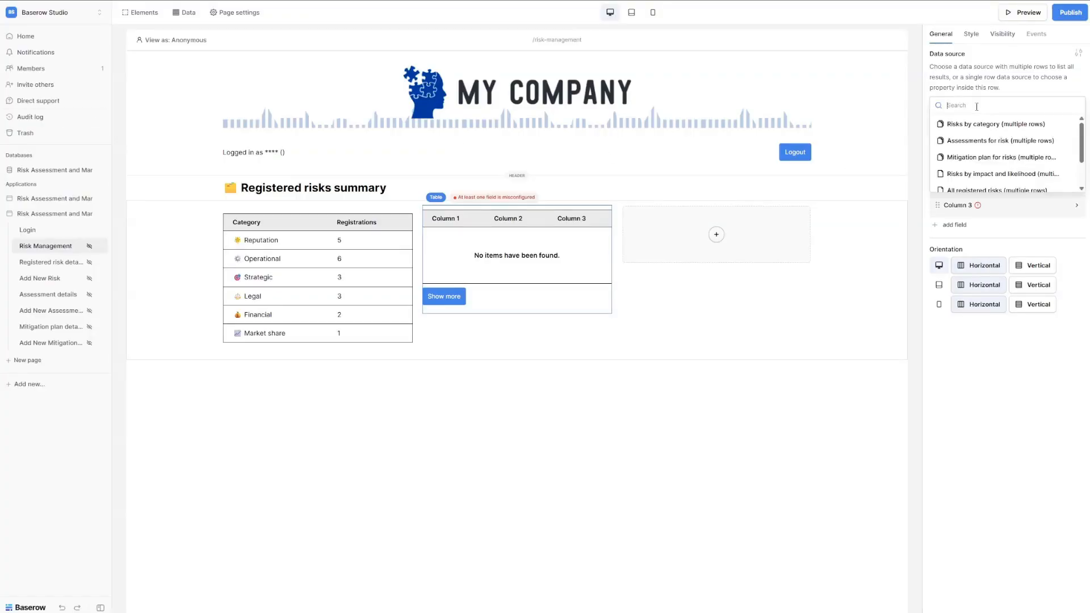
Feed the second table from Risks by impact and likelihood, removing Score, assessment, likelihood and Likelihood label columns.
left_click(1003, 174)
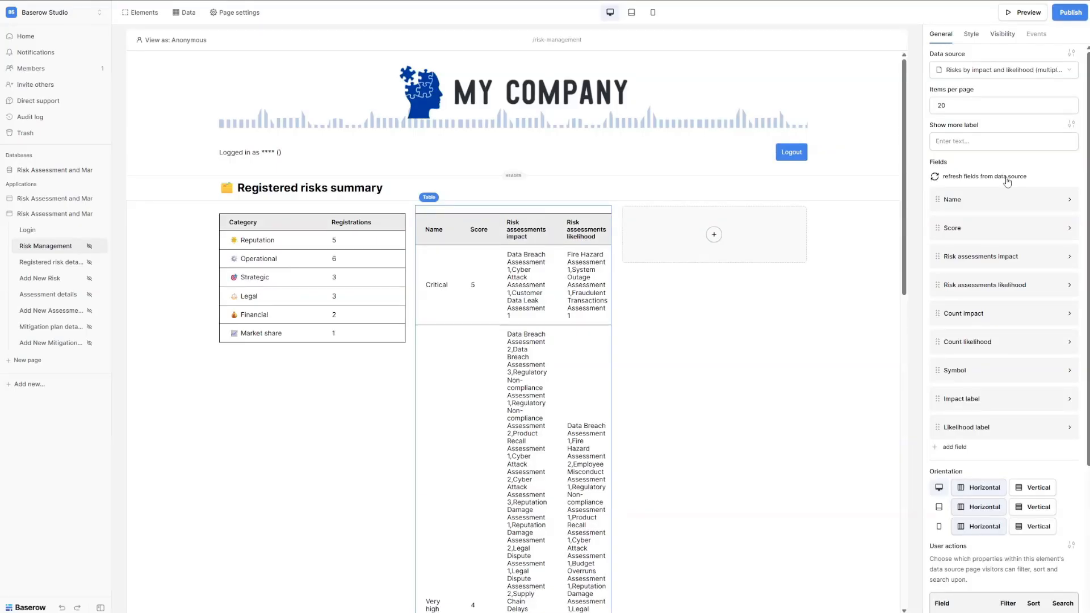
left_click(1006, 180)
scroll(1067, 171, "down", 2)
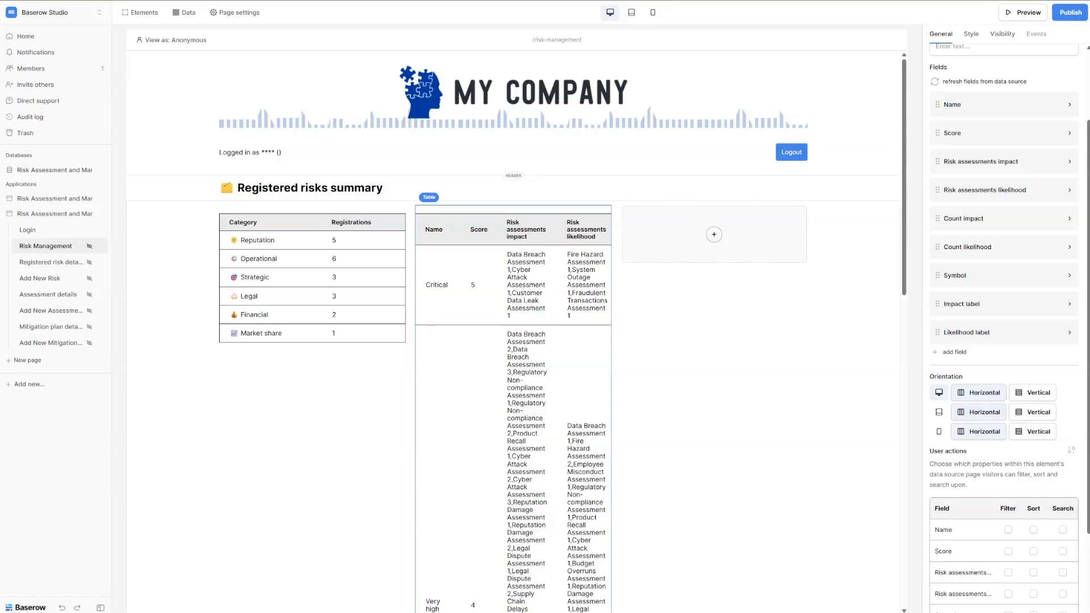
left_click(1069, 134)
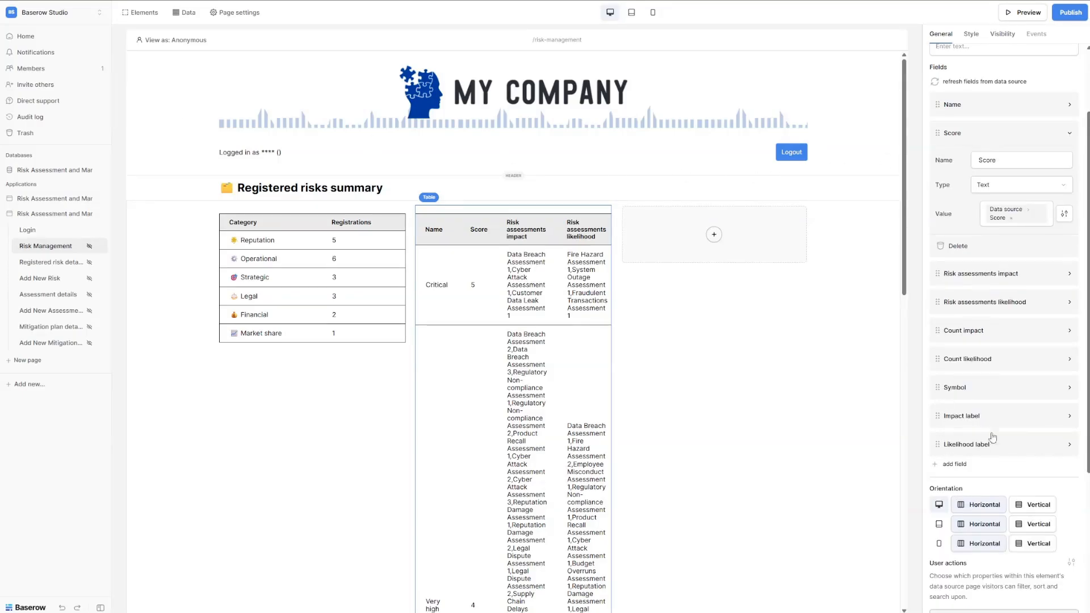
left_click(958, 246)
left_click(1069, 134)
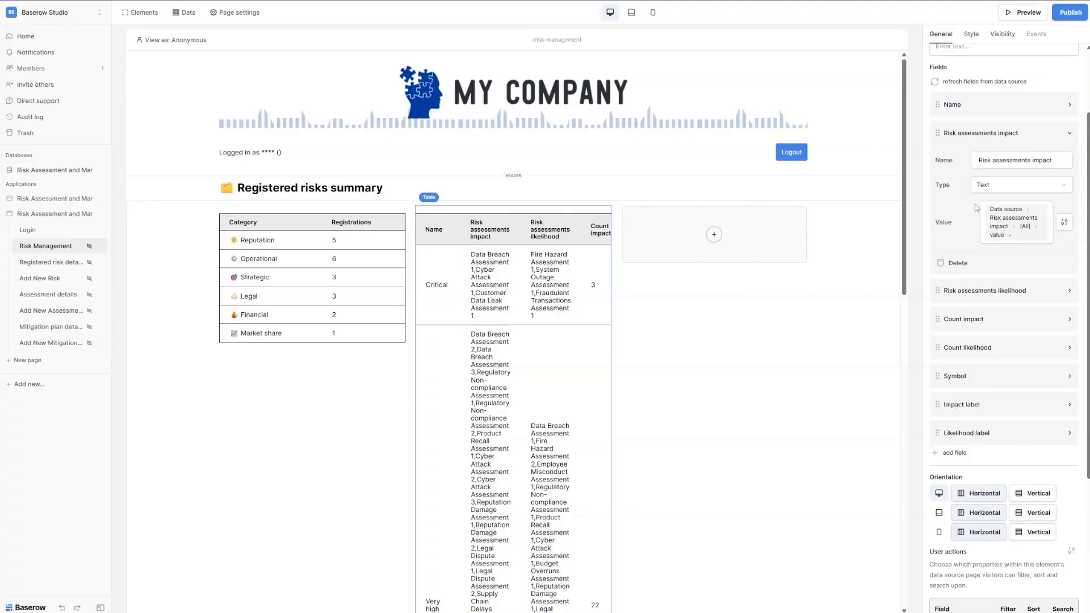
left_click(956, 264)
left_click(1069, 134)
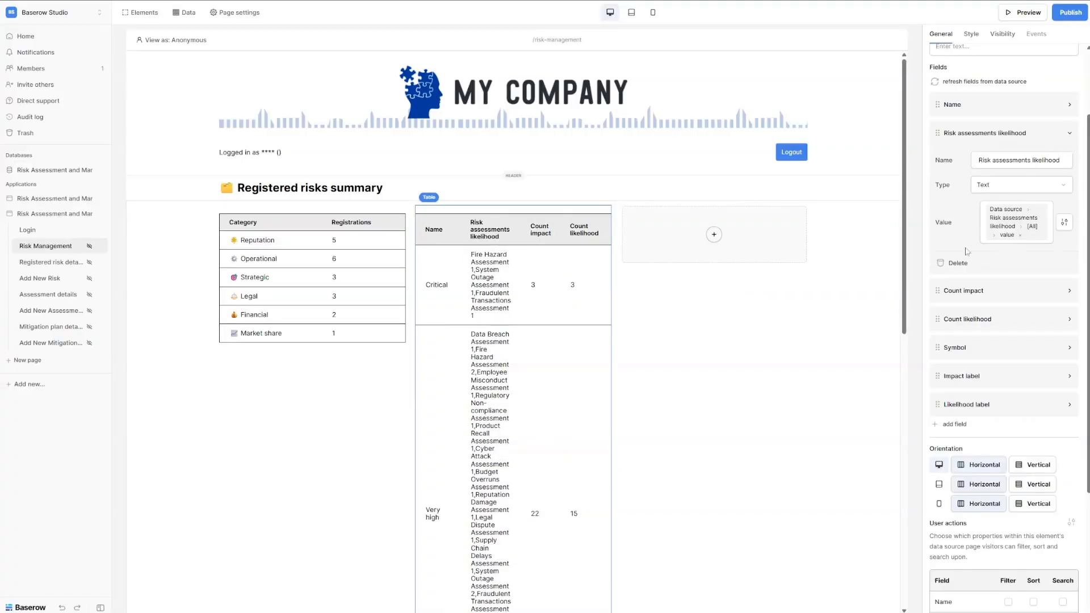
left_click(957, 263)
left_click(1069, 162)
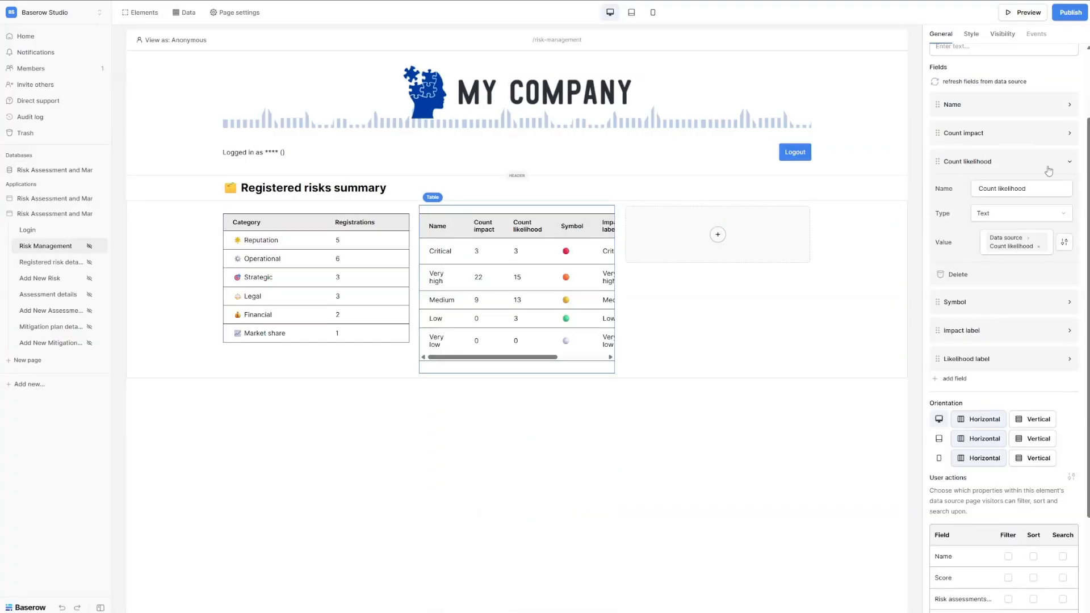
left_click(957, 274)
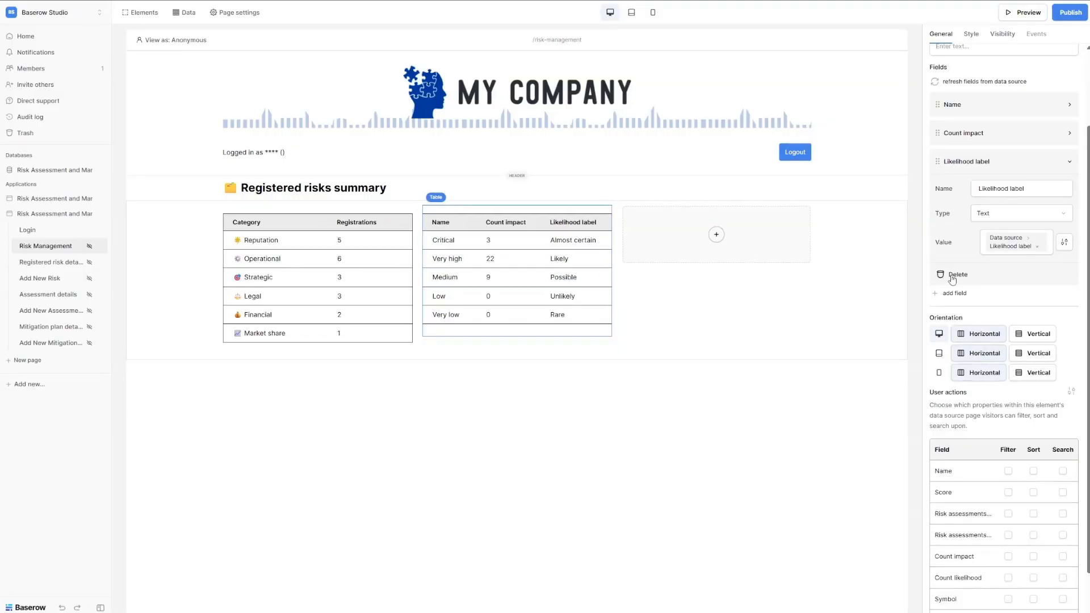
left_click(957, 274)
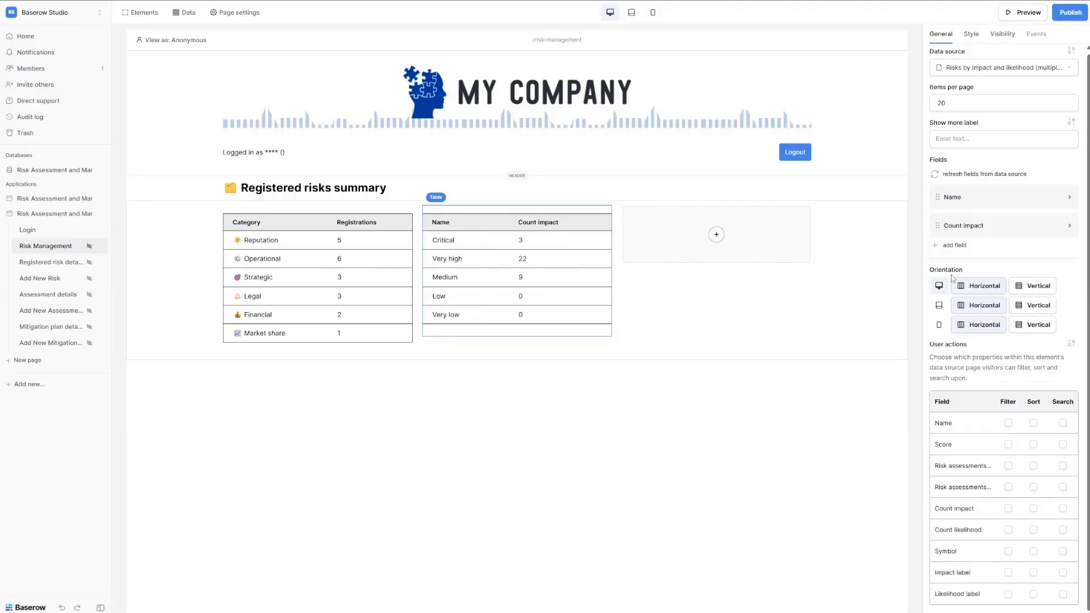
Retitle Name to 'Impact' showing Symbol plus Name, and Count impact to 'Registrations'.
left_click(974, 199)
left_click(1009, 135)
key("ctrl+a")
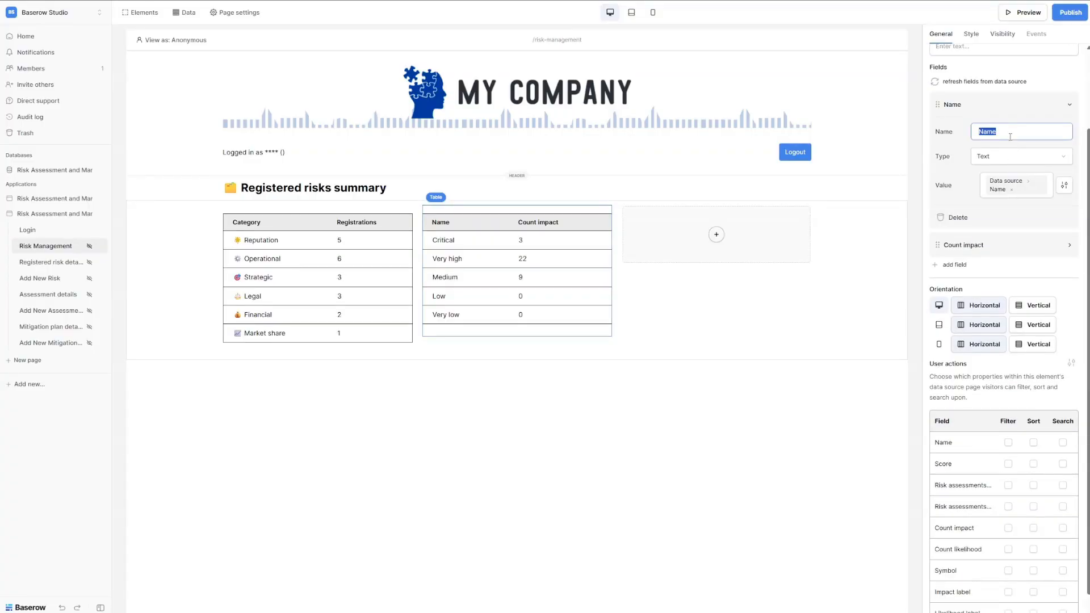
type("Impact")
left_click(1049, 188)
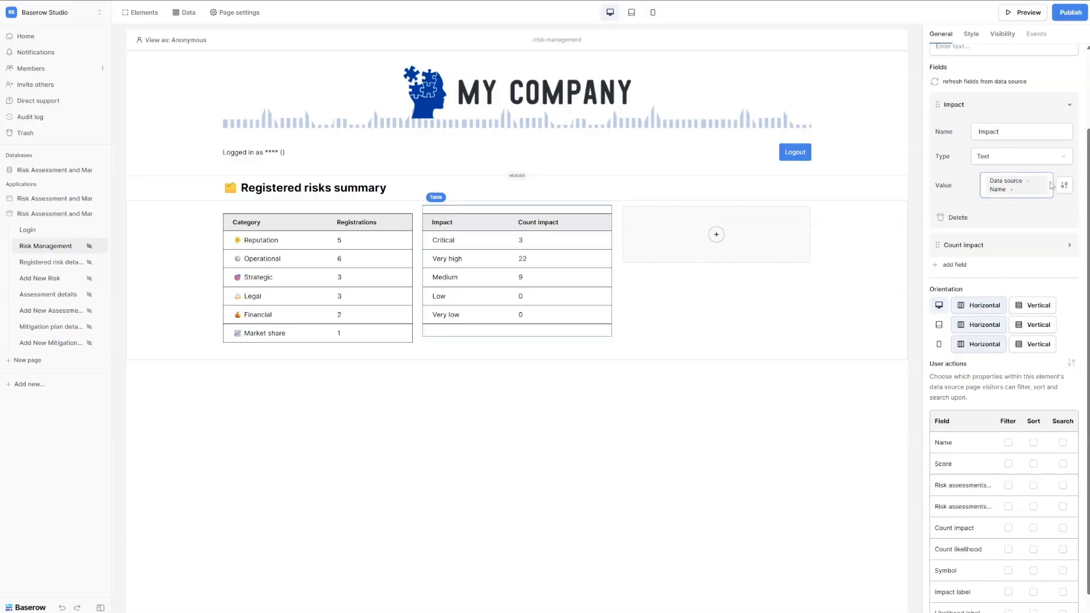
left_click(1010, 191)
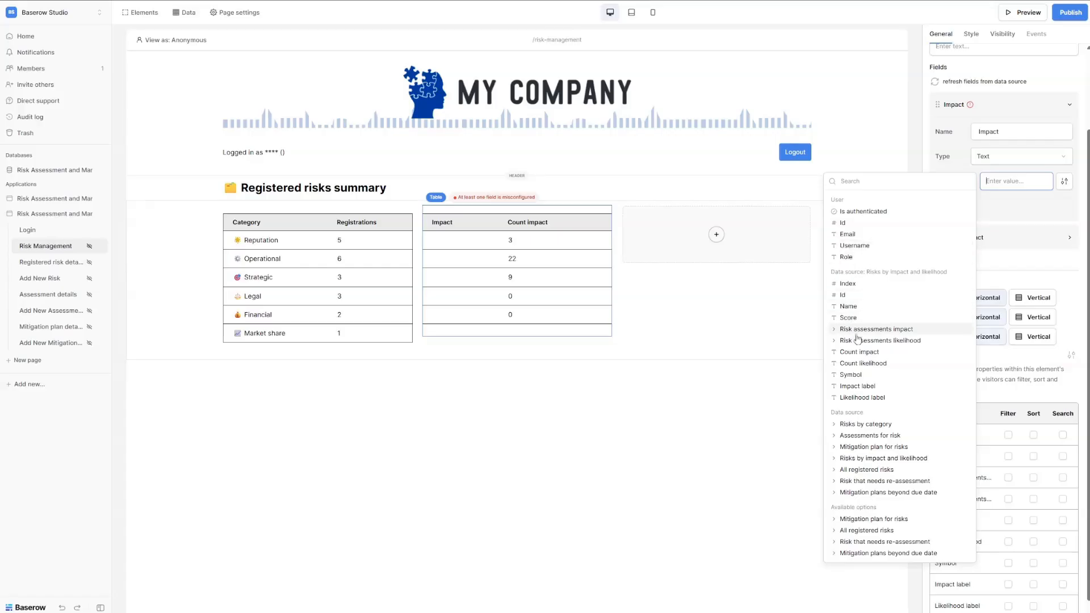
left_click(850, 376)
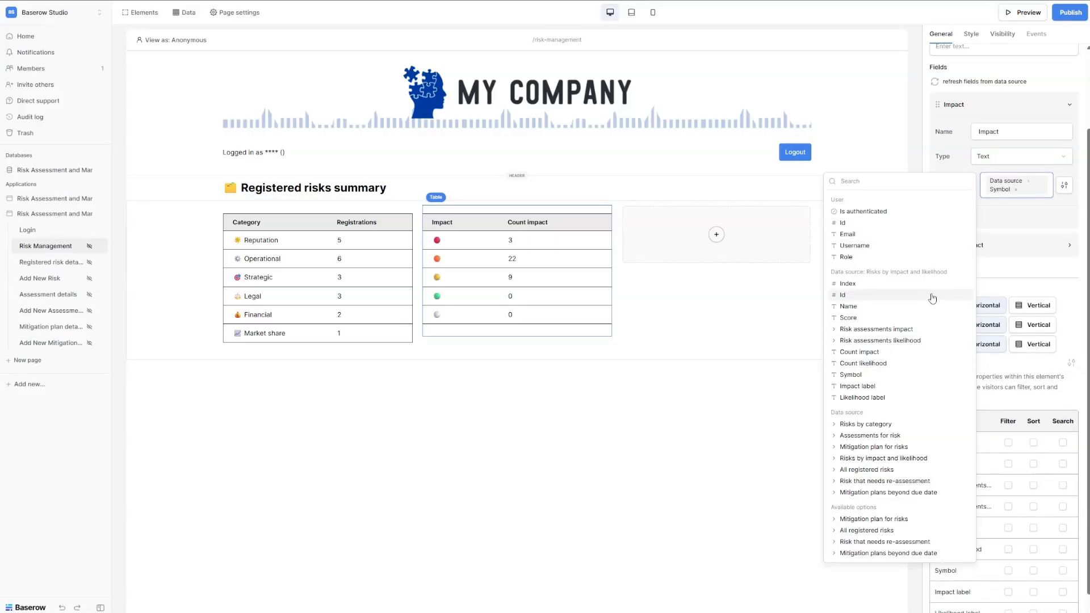
left_click(848, 306)
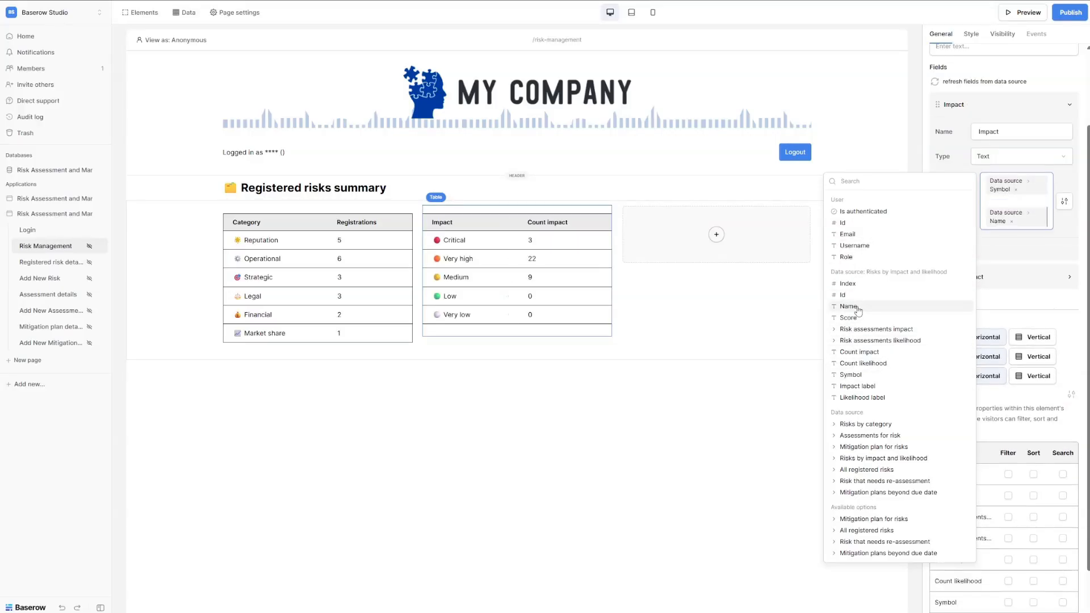
left_click(1003, 259)
left_click(997, 280)
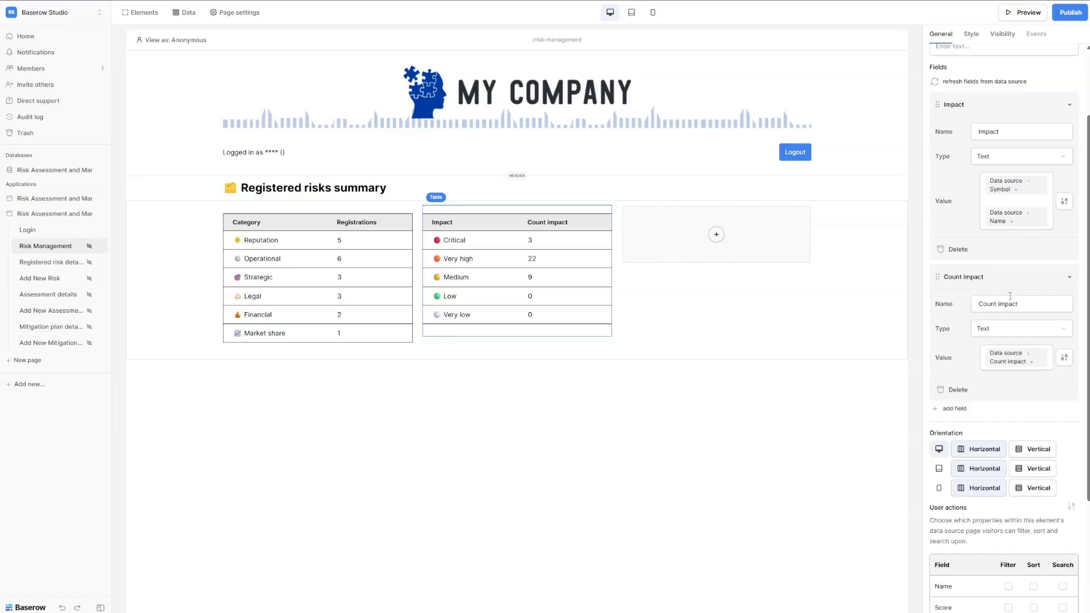
left_click_drag(1026, 303, 963, 304)
type("Registrations")
Duplicate the Impact table into the third column as 'Likelihood', with Registrations showing Count likelihood.
mouse_move(482, 260)
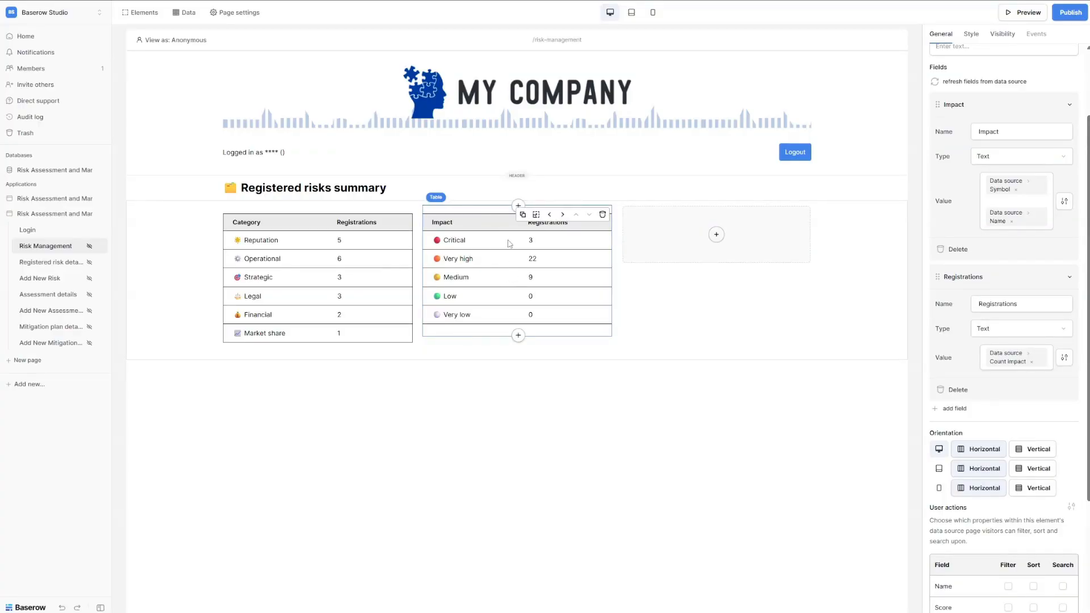
left_click(522, 215)
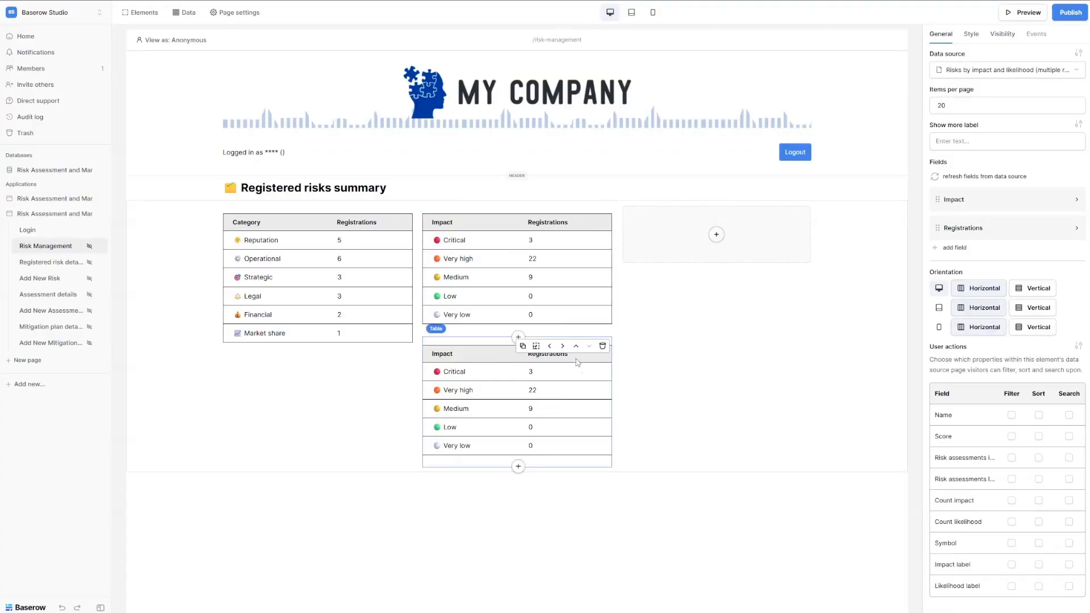
left_click(561, 346)
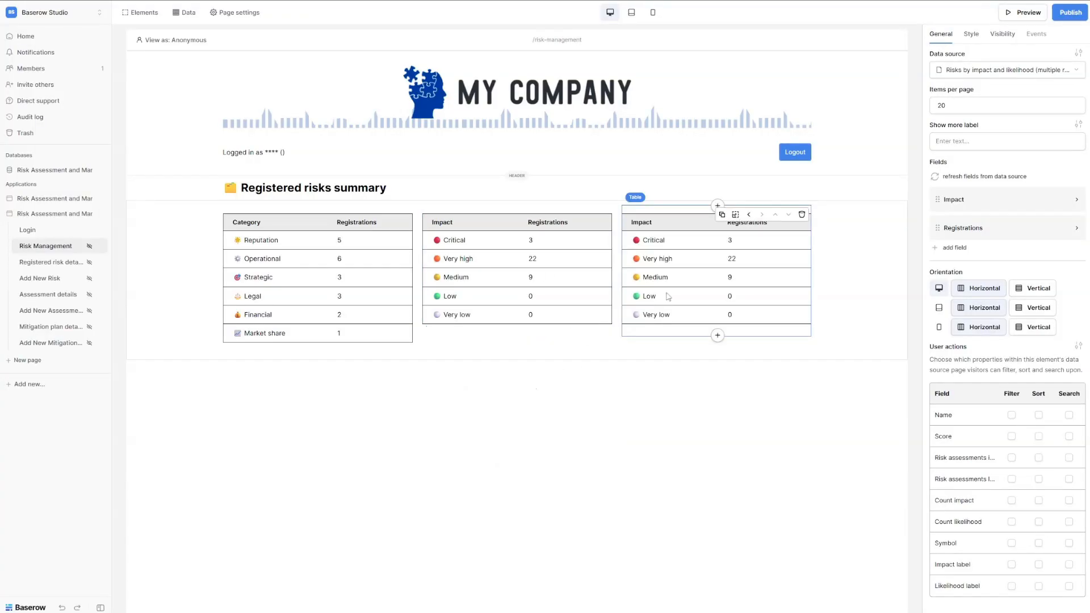
left_click(993, 205)
type("Likelihood")
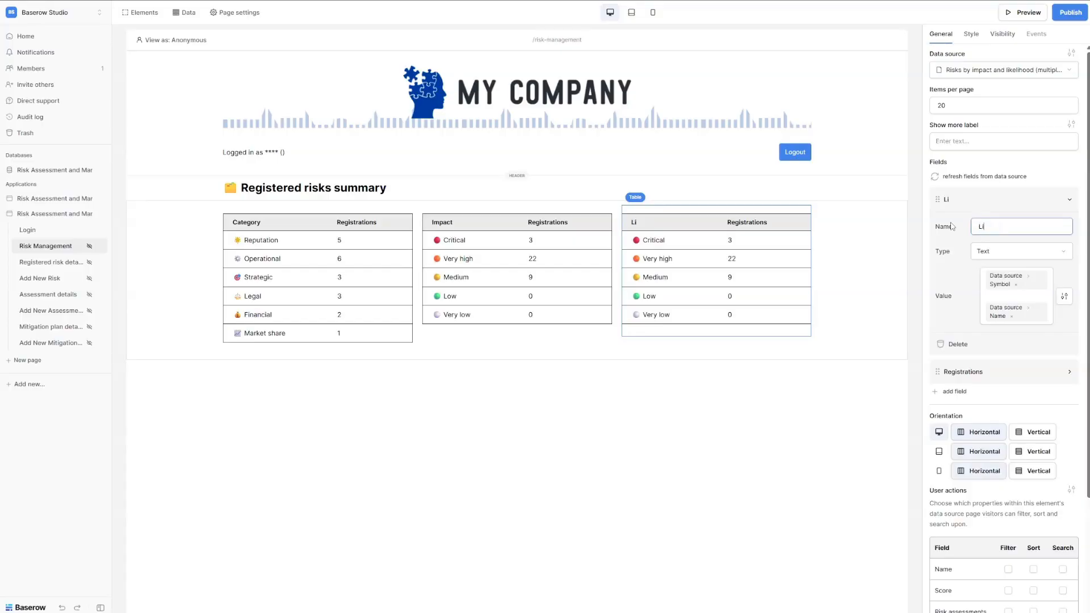
left_click(994, 372)
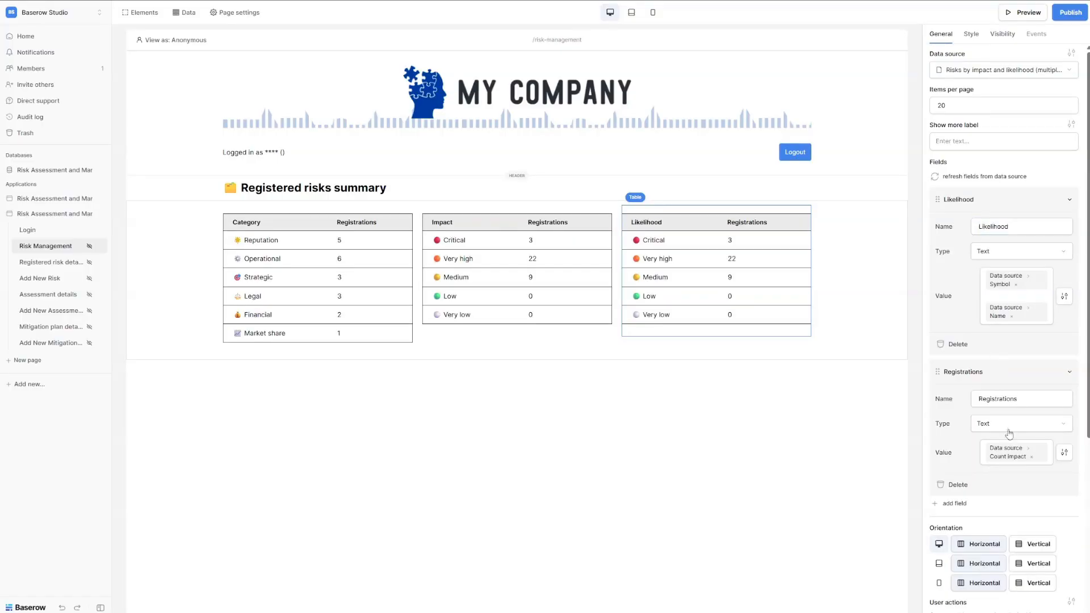
left_click(1030, 461)
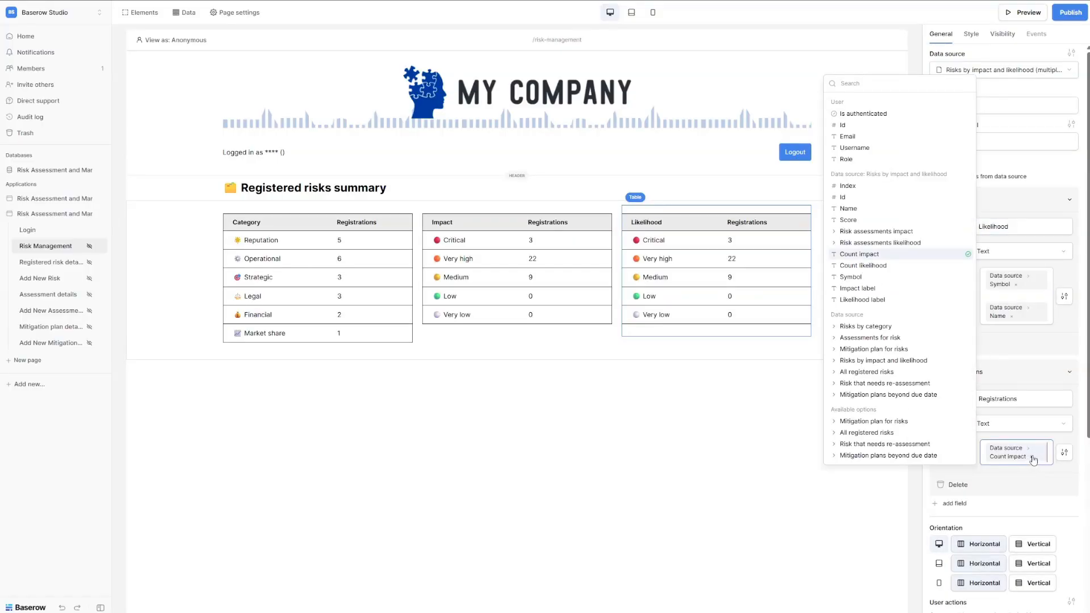
left_click(1030, 458)
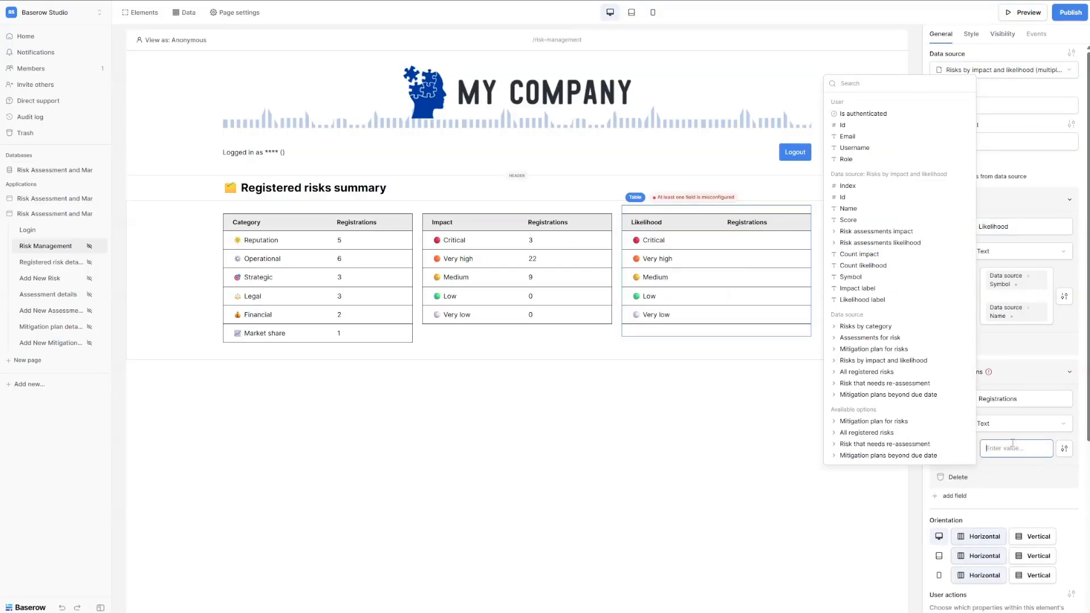
left_click(862, 265)
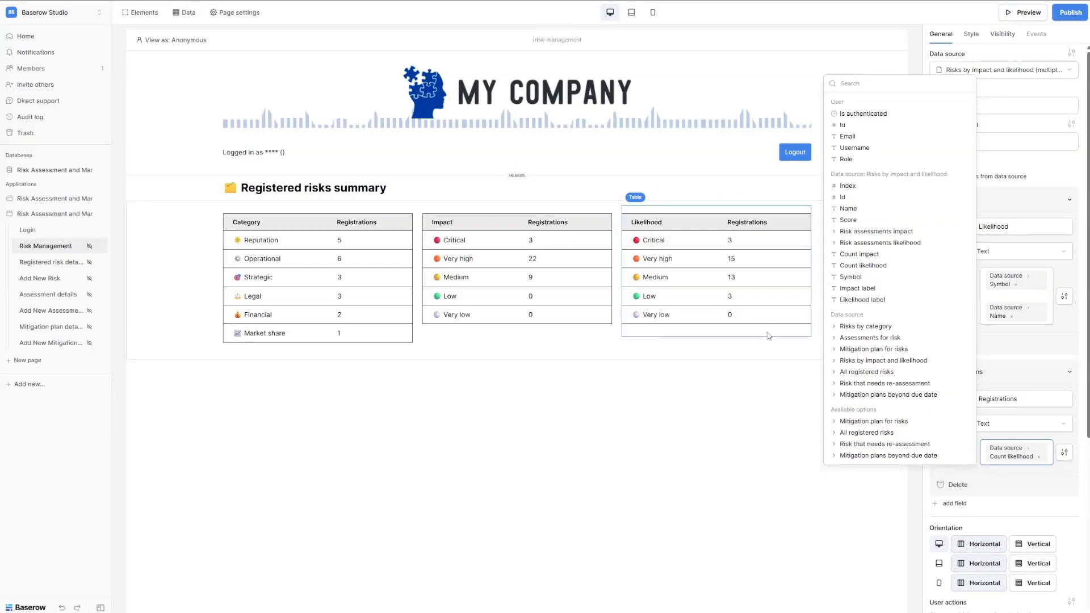
left_click(366, 467)
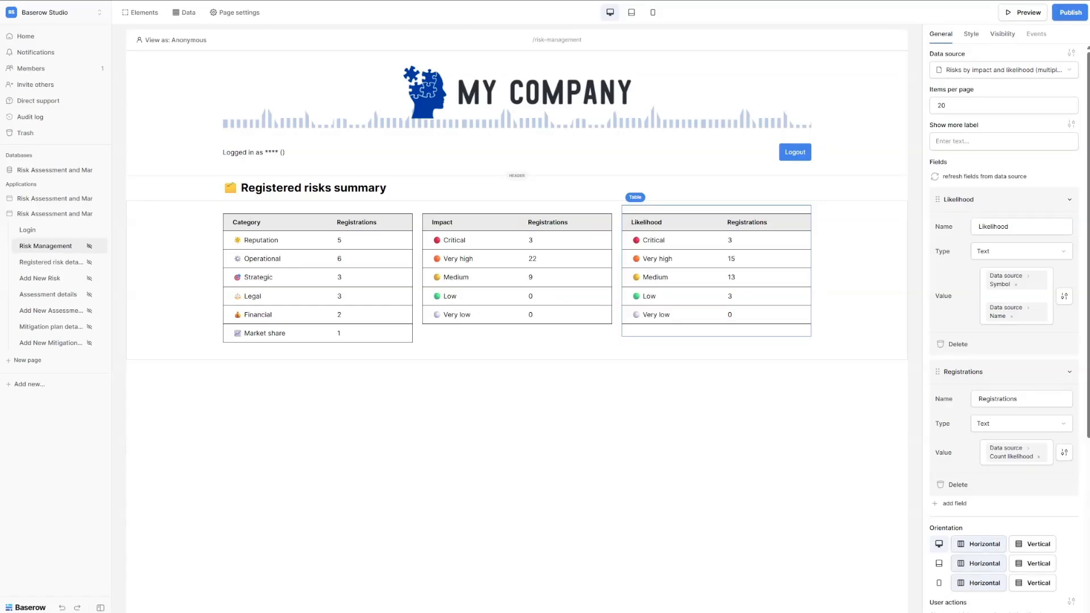
left_click(448, 355)
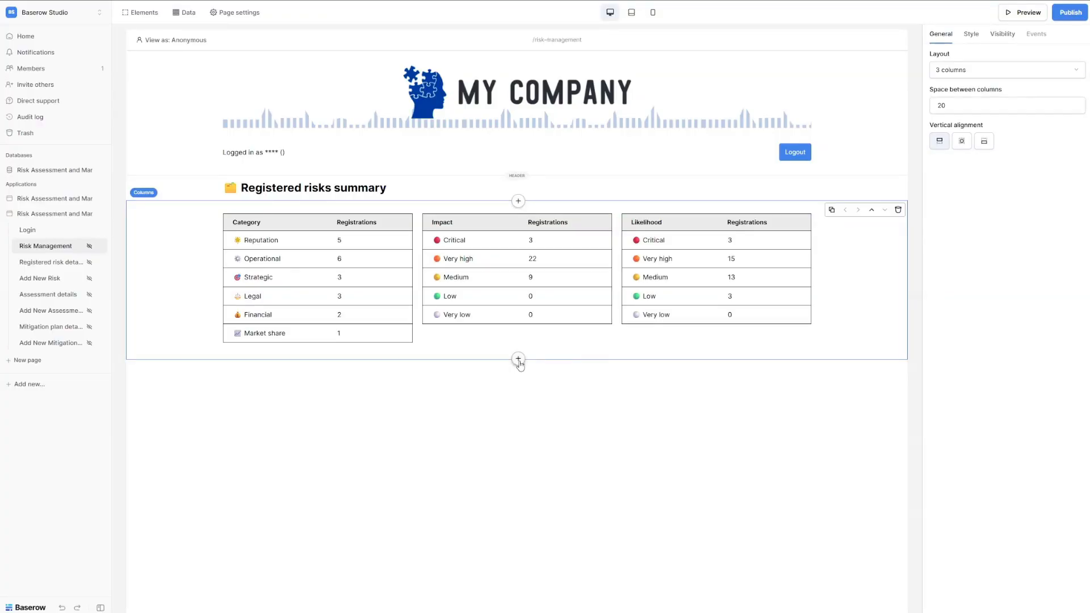
Add a heading reading 'Urgent tasks' below the risk tables.
left_click(517, 359)
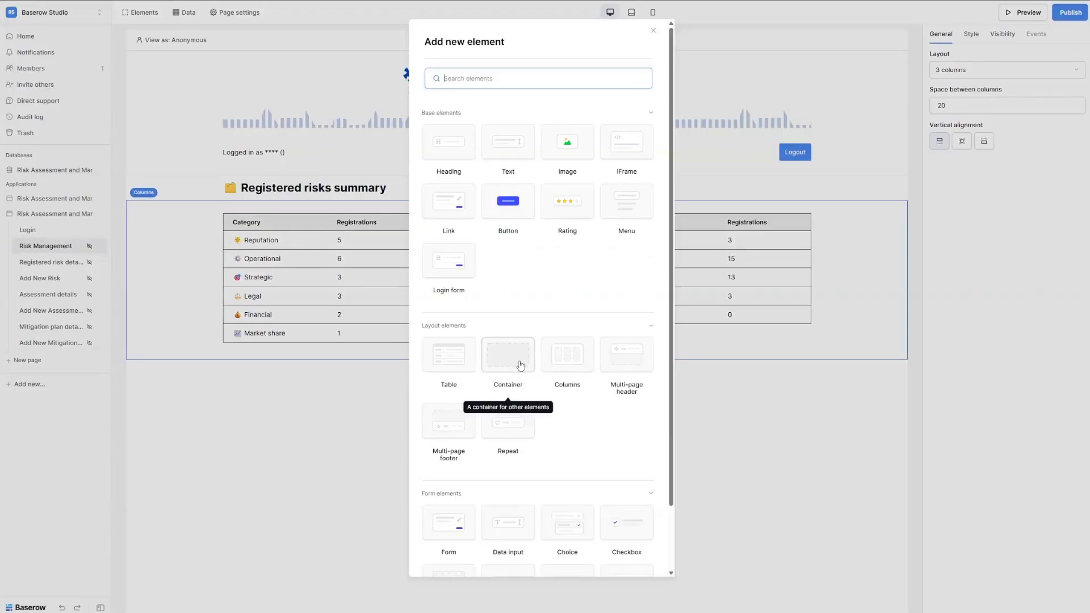
left_click(464, 156)
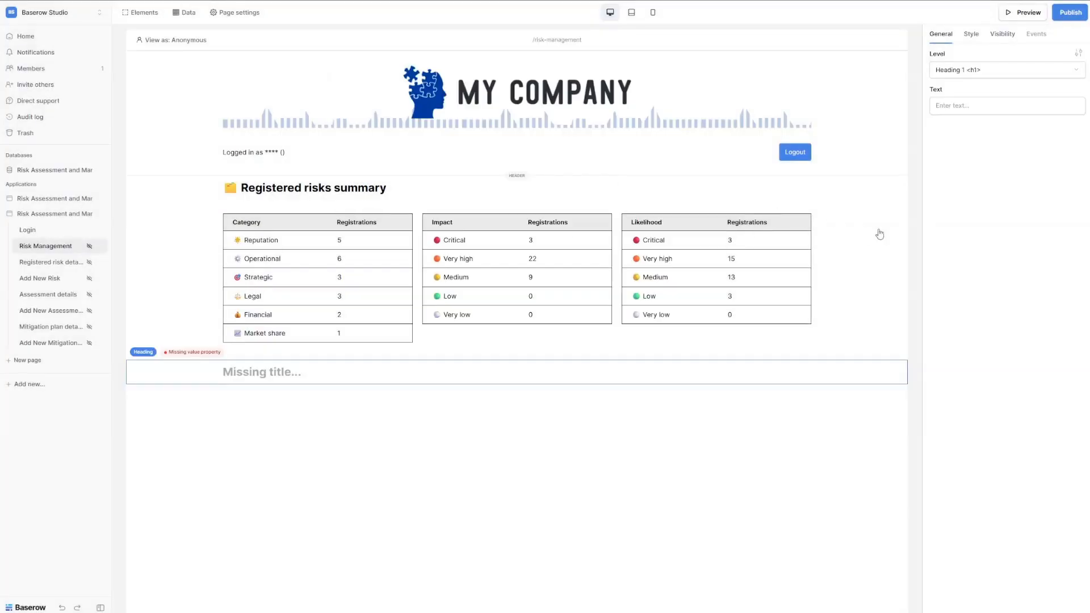
left_click(965, 106)
type("📁 Registered risks summary")
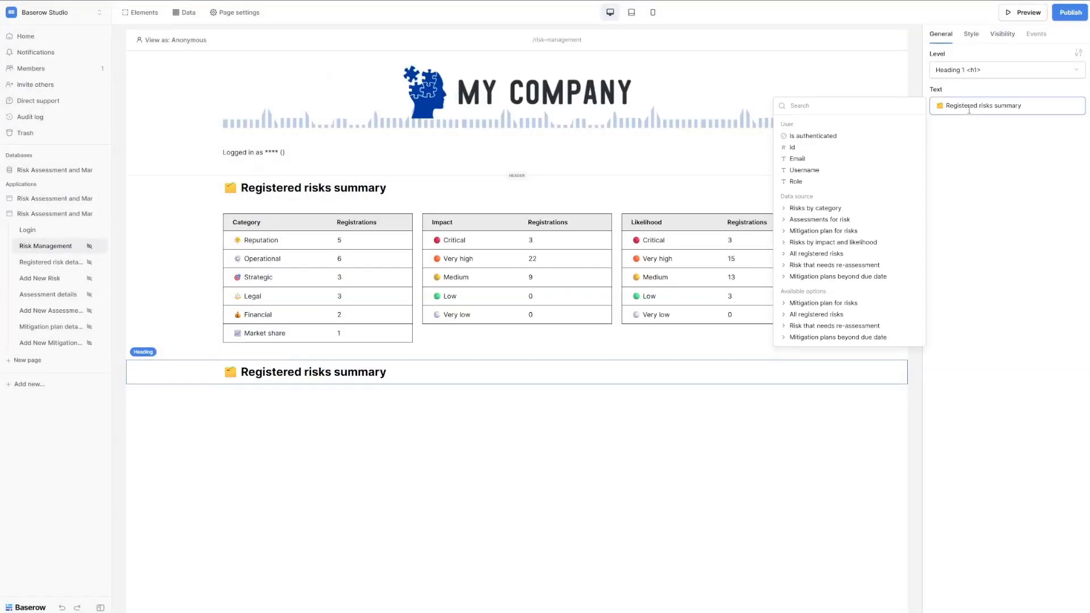
left_click_drag(949, 108, 1072, 112)
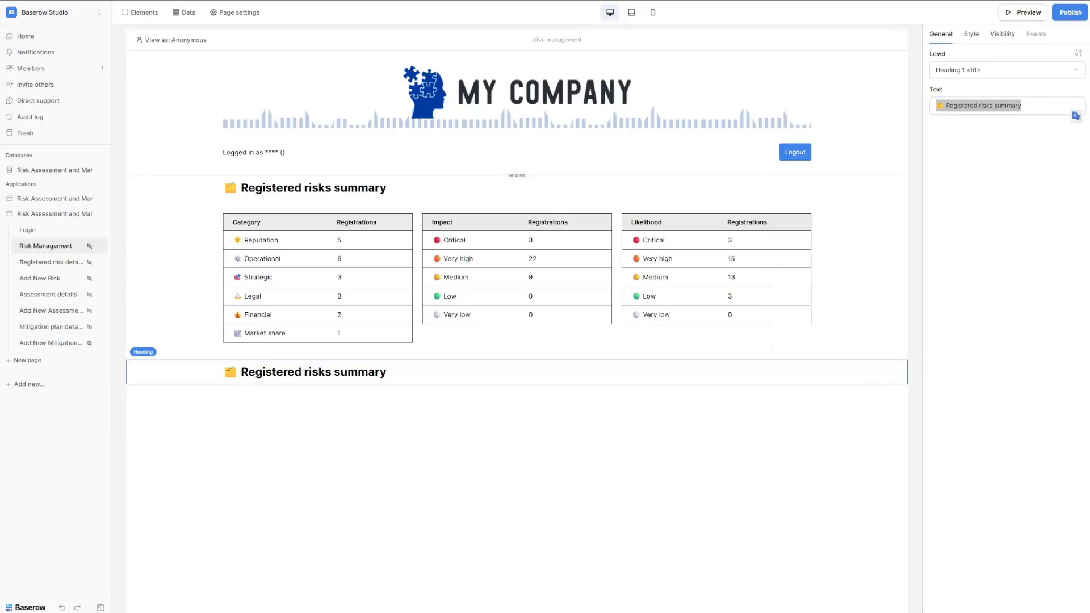
left_click(1030, 104)
key("ctrl+a")
type("📝 Urgent tasks")
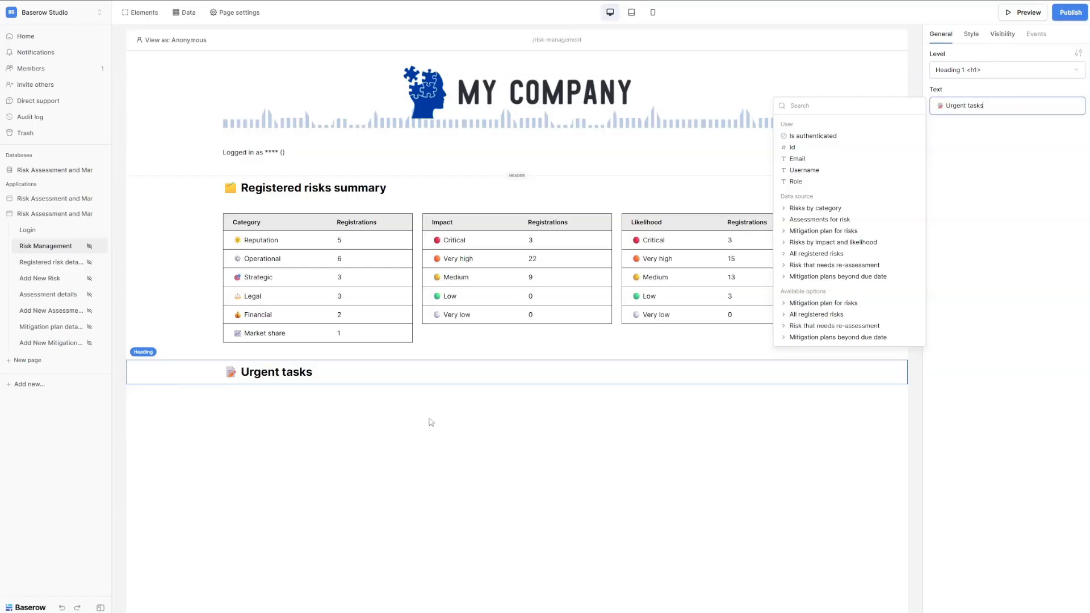
left_click(1001, 238)
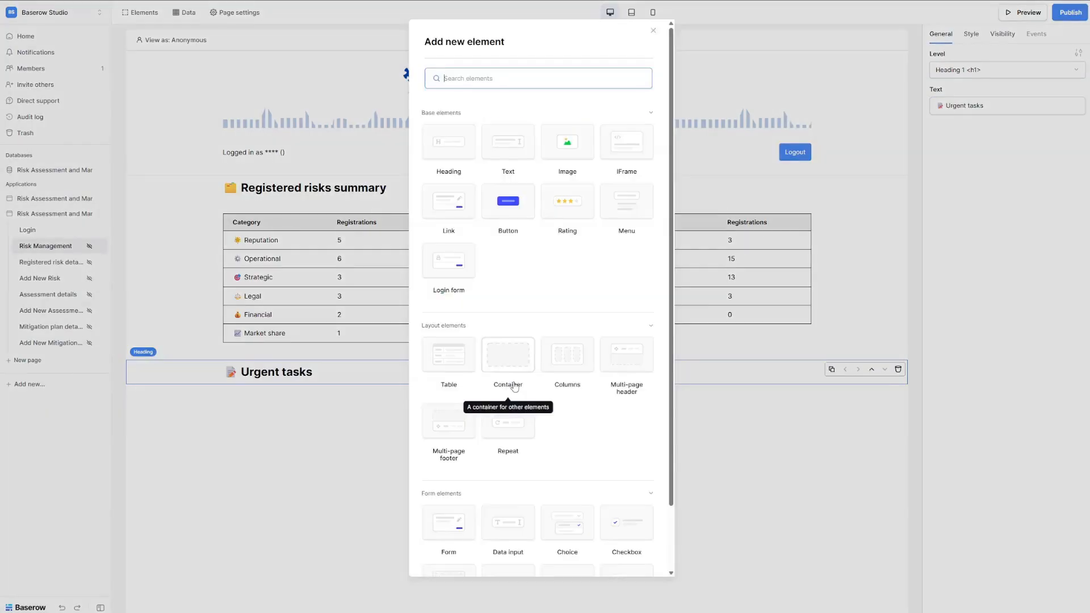
Add a two-column row beneath the Urgent tasks heading.
left_click(517, 384)
type("col")
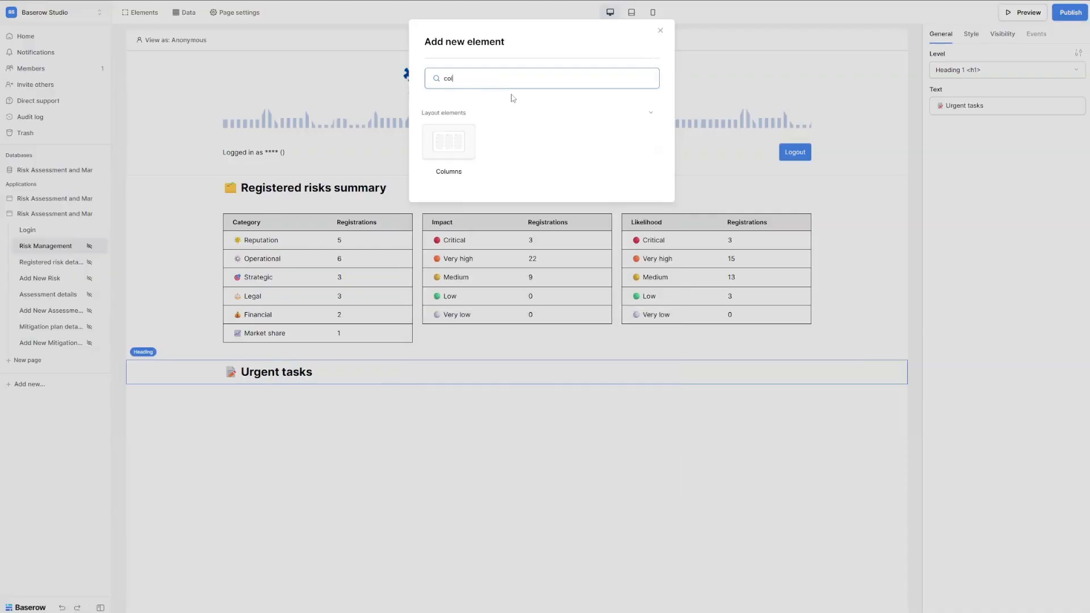
left_click(463, 150)
left_click(985, 71)
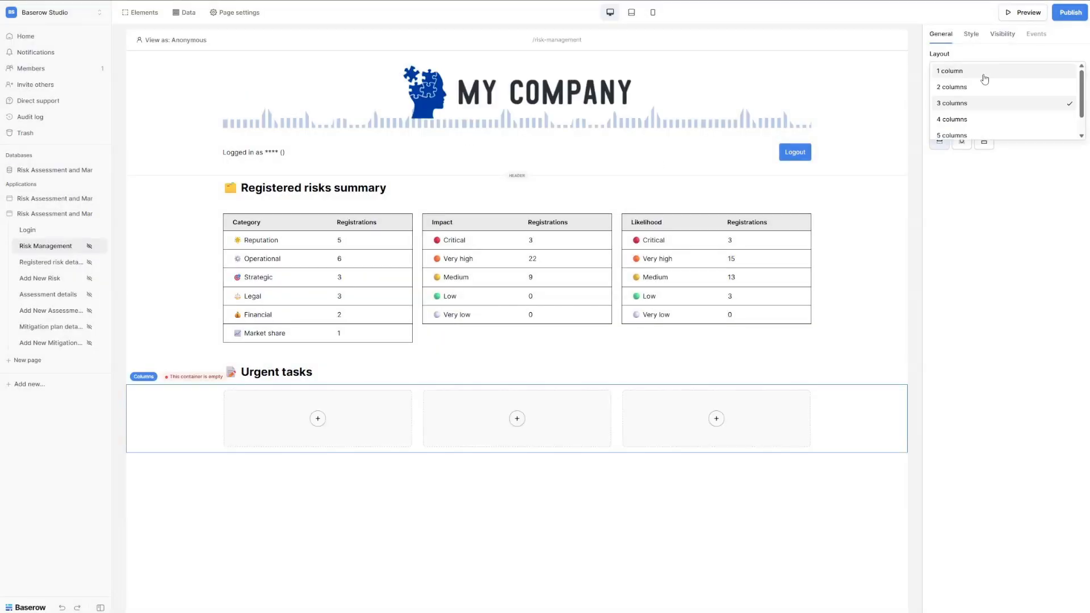
left_click(983, 88)
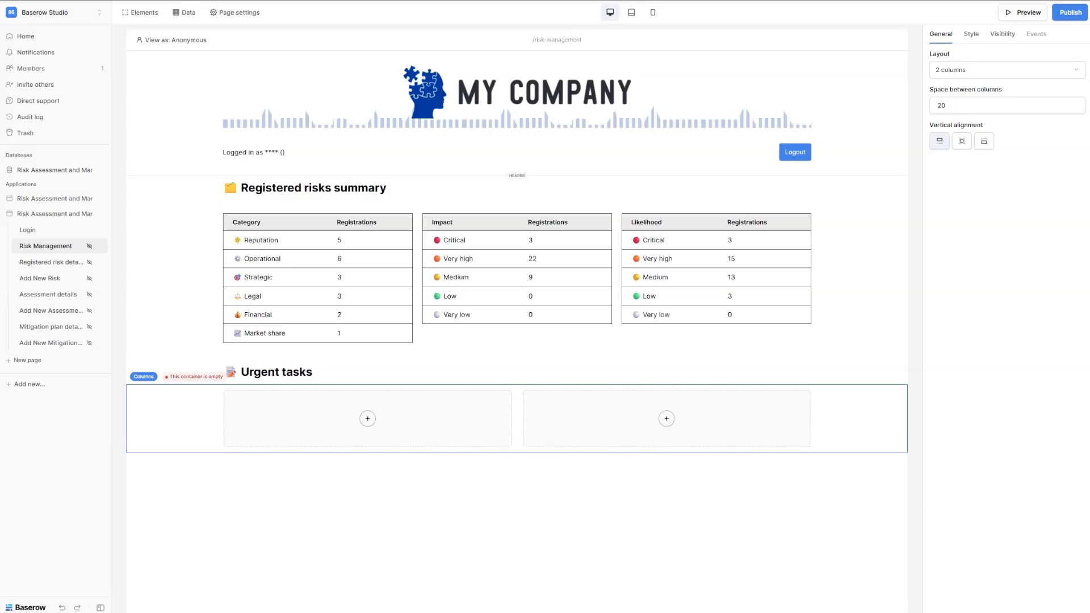
left_click(368, 419)
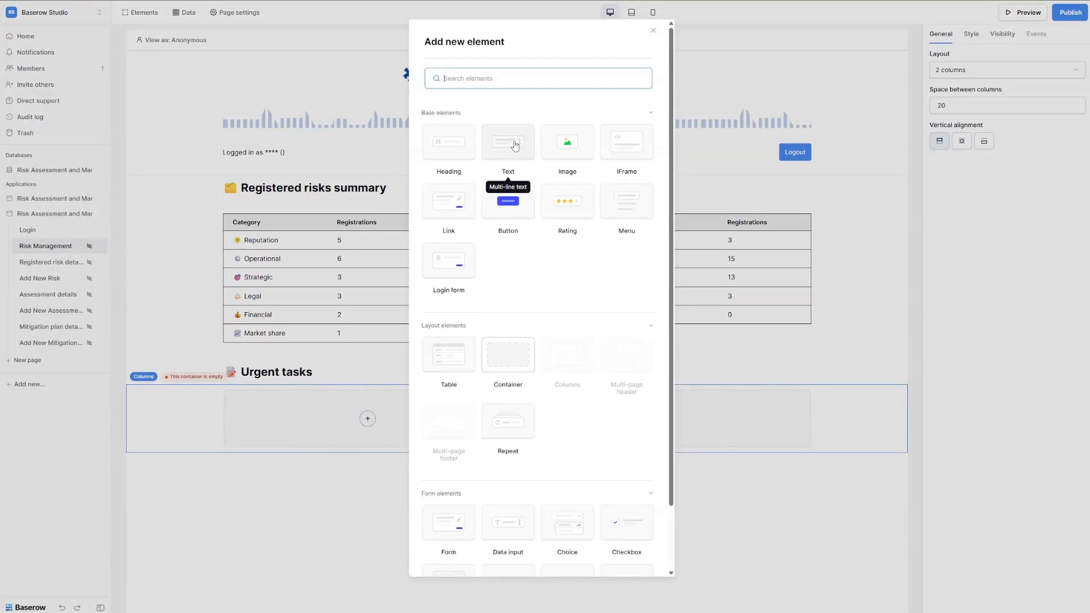
Add a text element reading 'Re-assessment of following risks' to the first column.
left_click(514, 143)
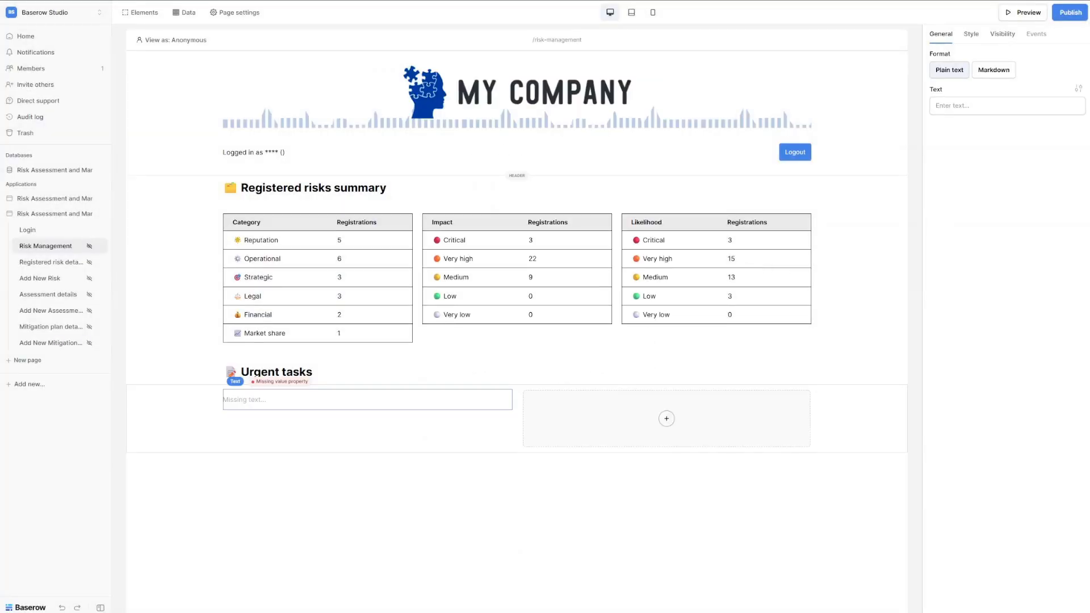
left_click(974, 104)
key("ctrl+v")
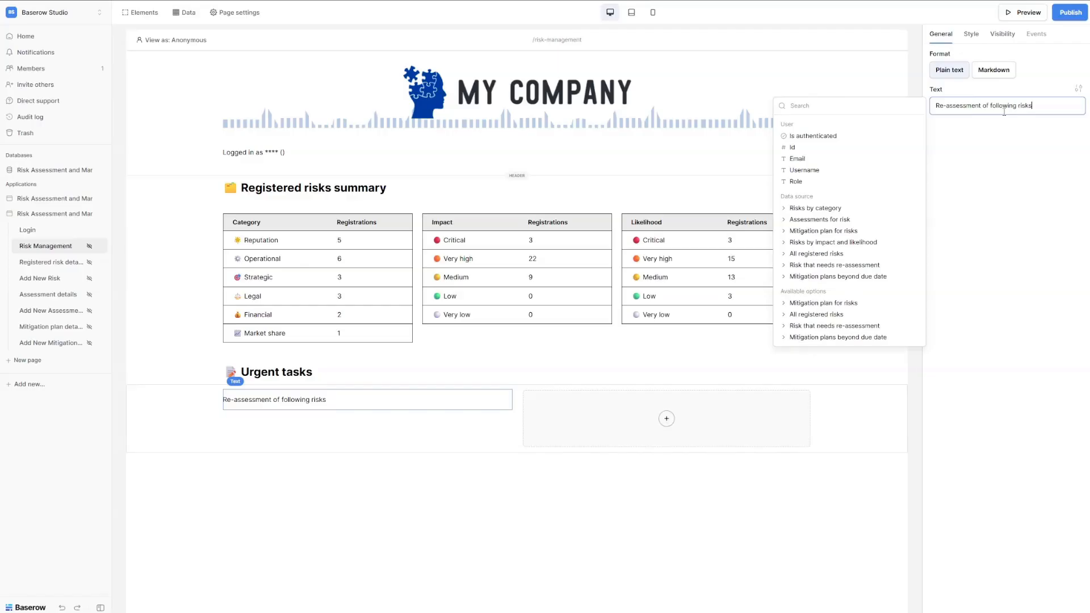
Insert a table element below the re-assessment text.
mouse_move(369, 414)
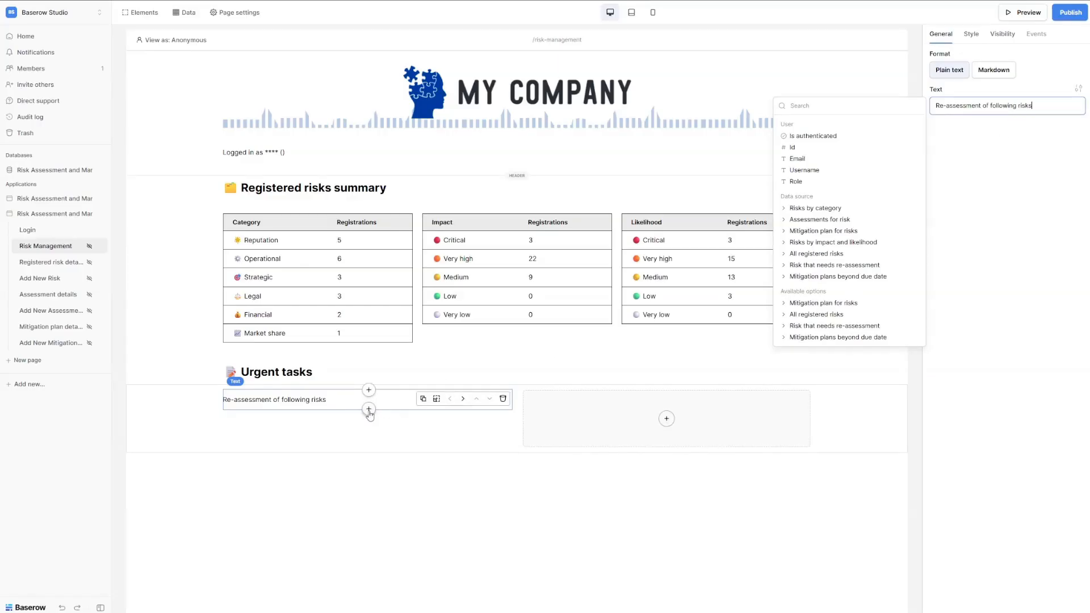
left_click(369, 409)
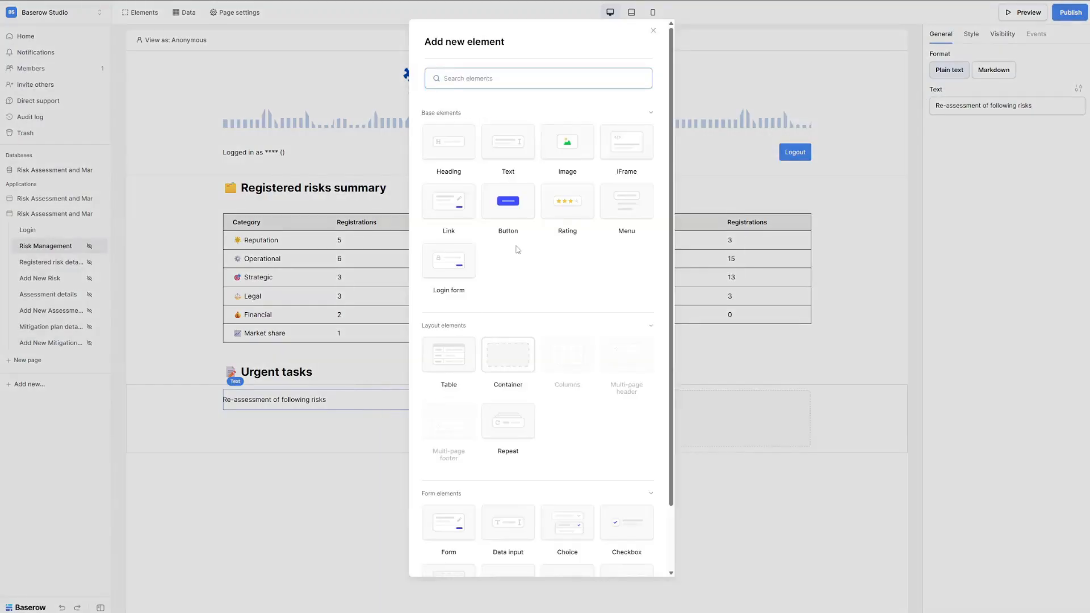
type("tab")
left_click(447, 147)
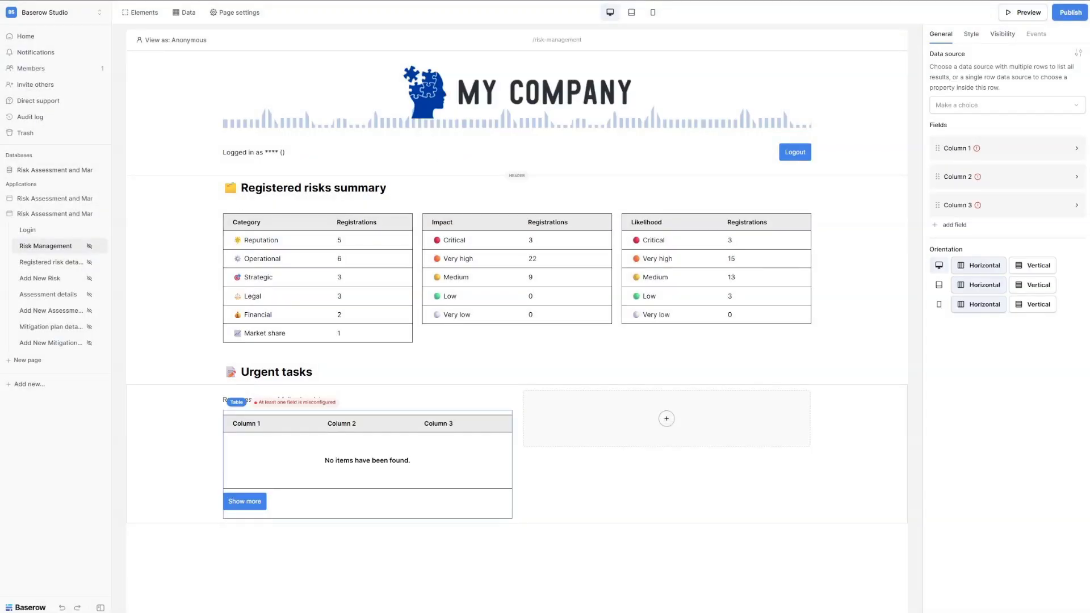
Set the table's data source to 'Risk that needs re-assessment'.
left_click(1003, 106)
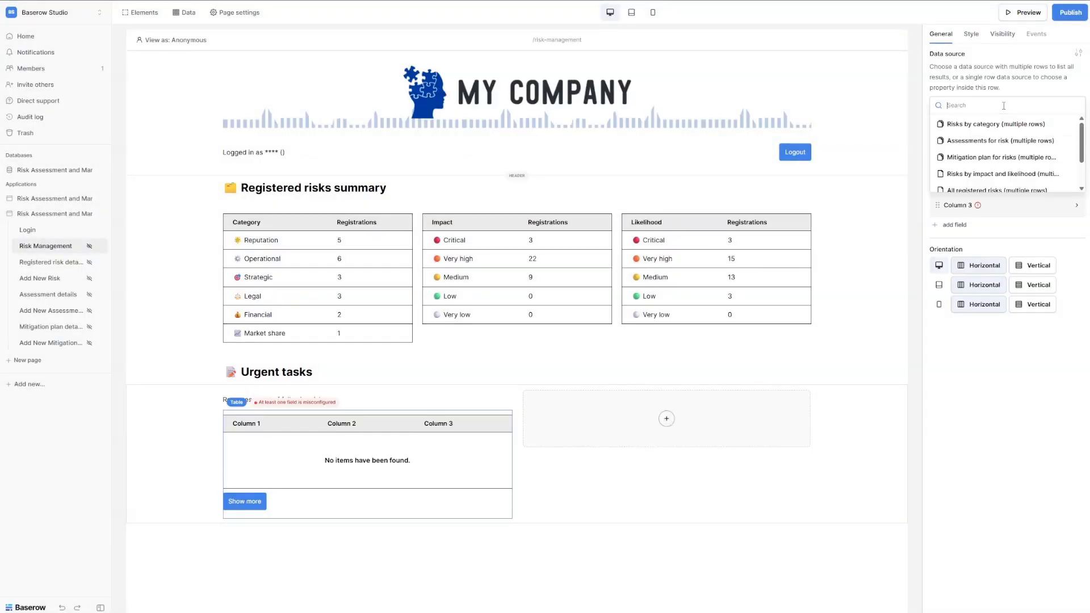
type("risk tha")
left_click(1026, 126)
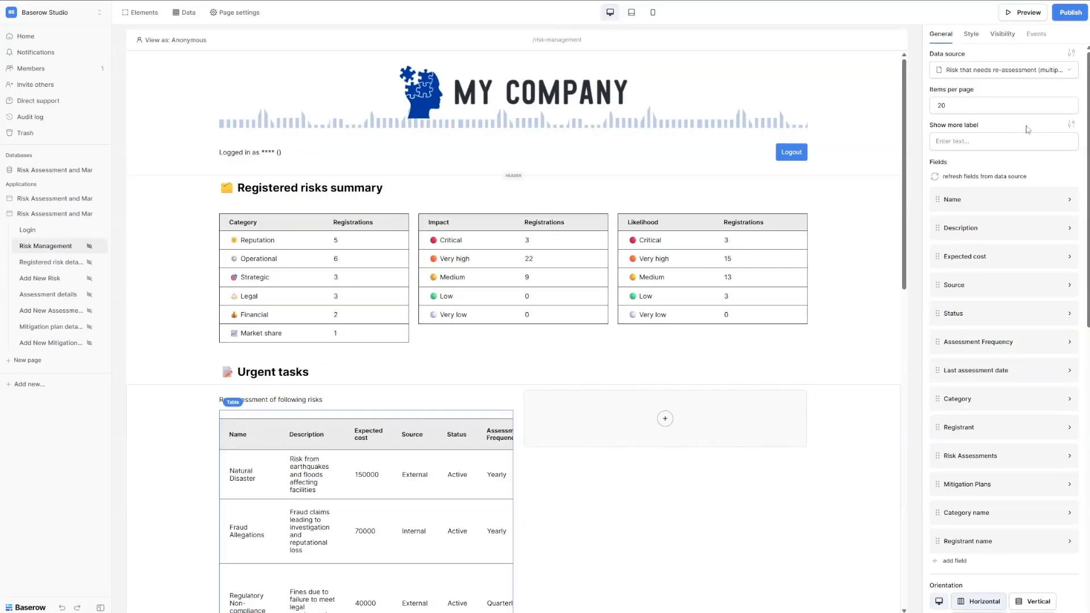
Delete the Description, Expected cost, Category, Registrant and Risk Assessments columns.
left_click(1069, 228)
left_click(955, 340)
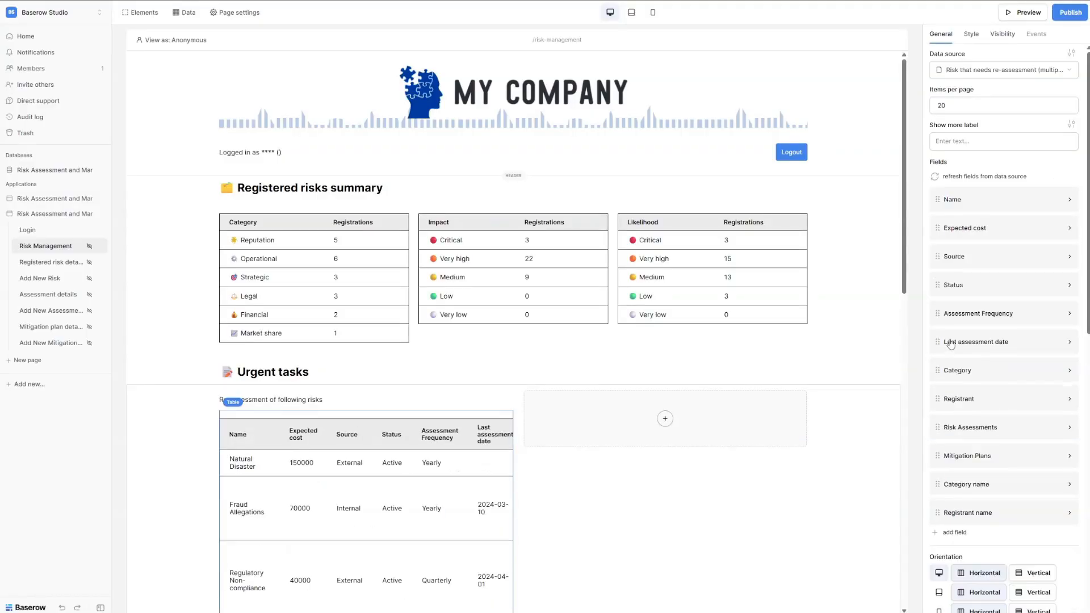
left_click(1069, 227)
left_click(956, 340)
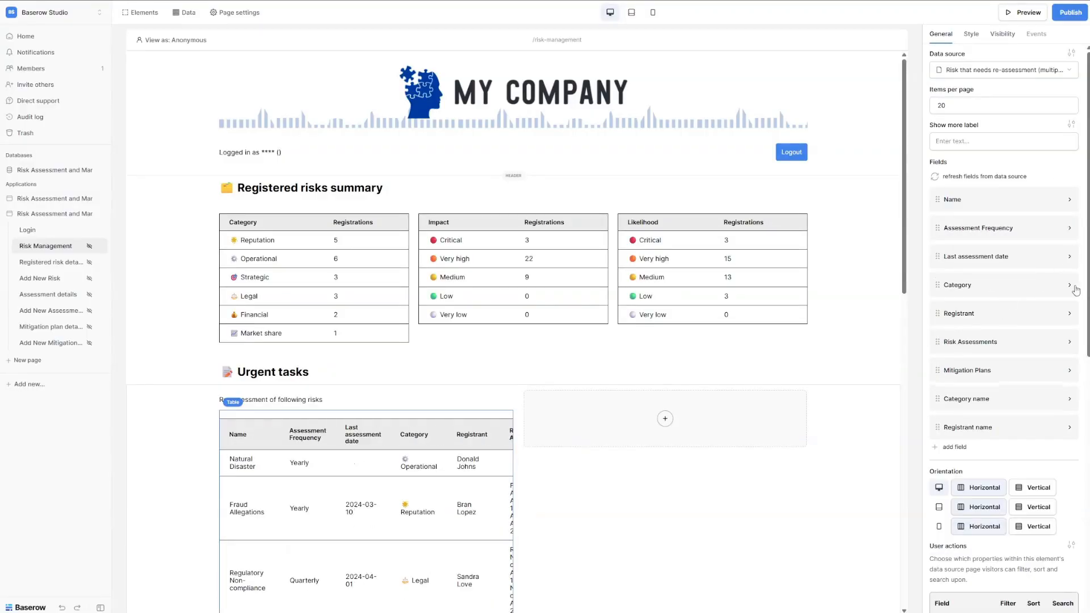
left_click(1070, 285)
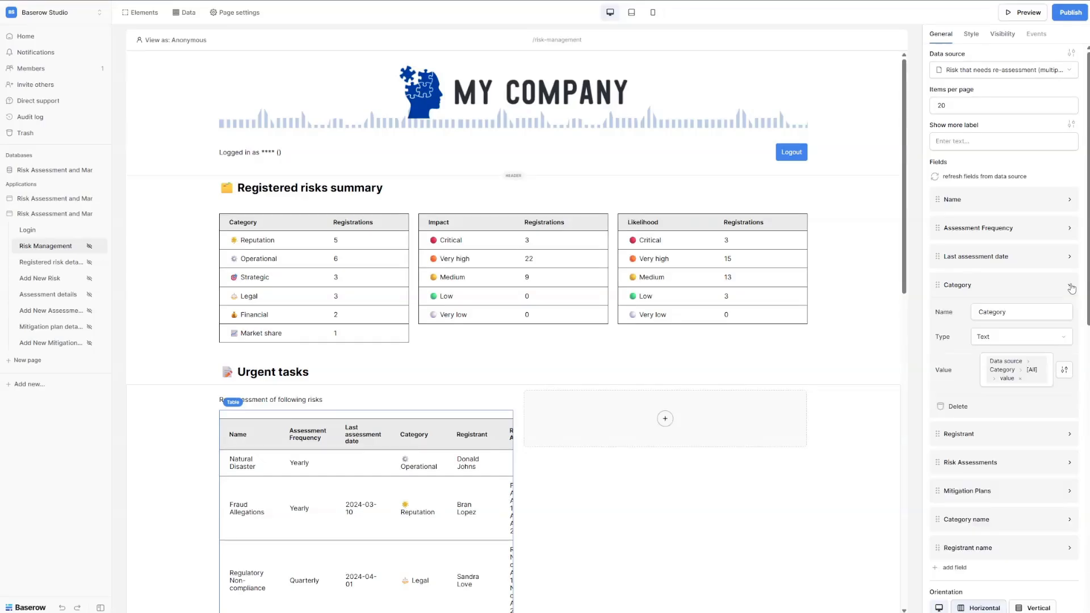
left_click(948, 407)
left_click(1069, 285)
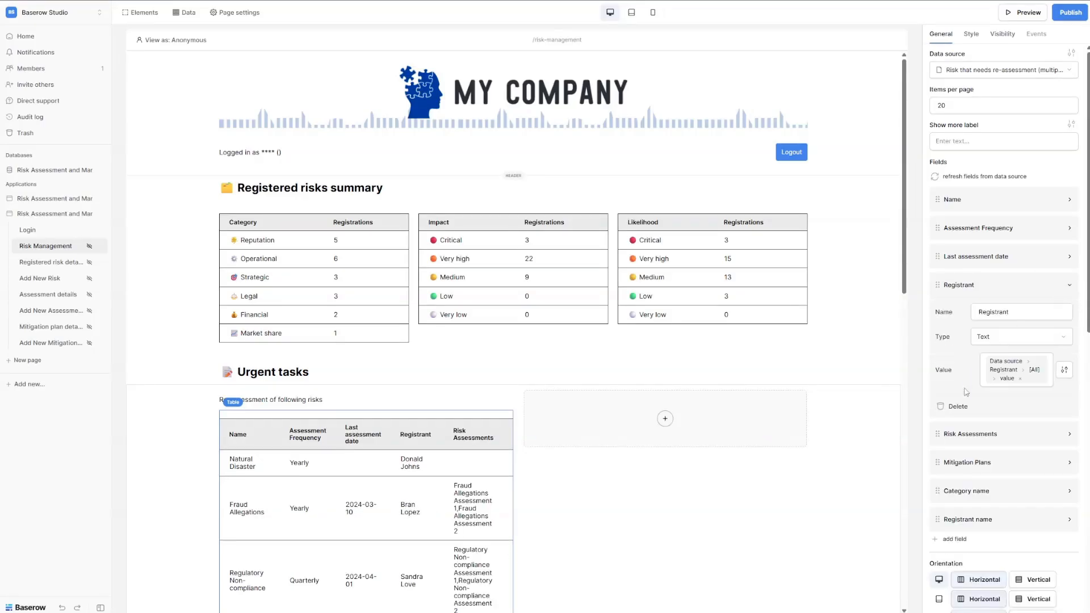
left_click(954, 407)
left_click(1069, 285)
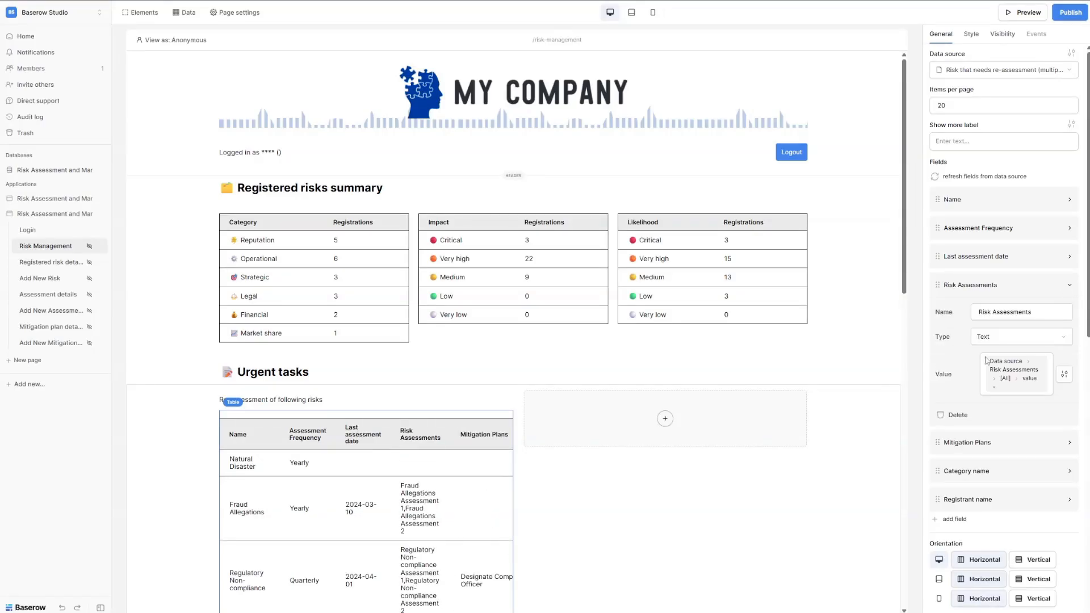
left_click(958, 414)
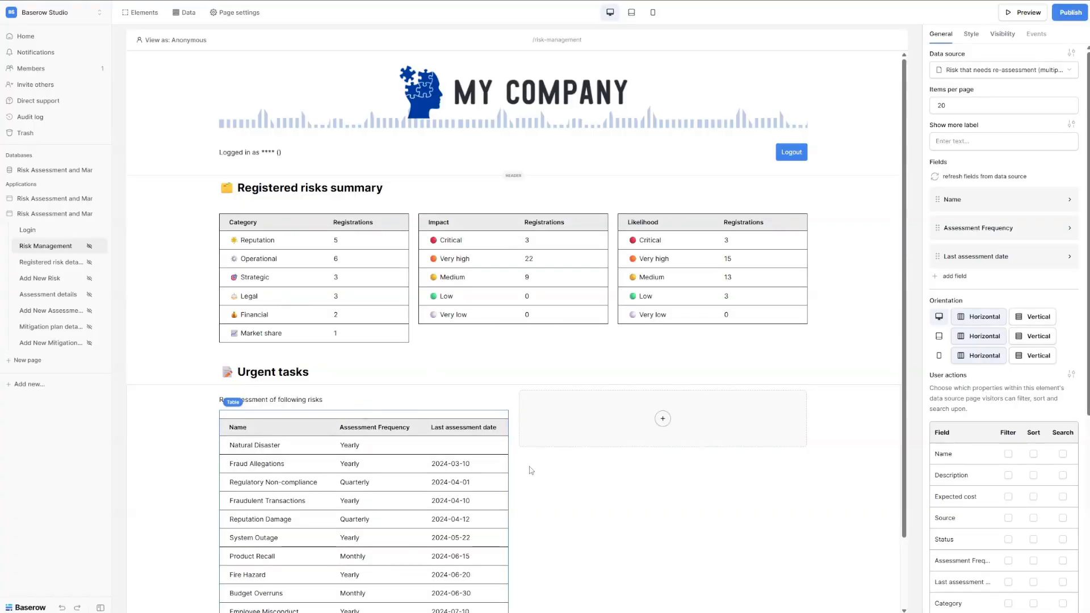
Make Name a link showing the risk's Name to Registered risk details, with risk_id set to Id.
left_click(1003, 203)
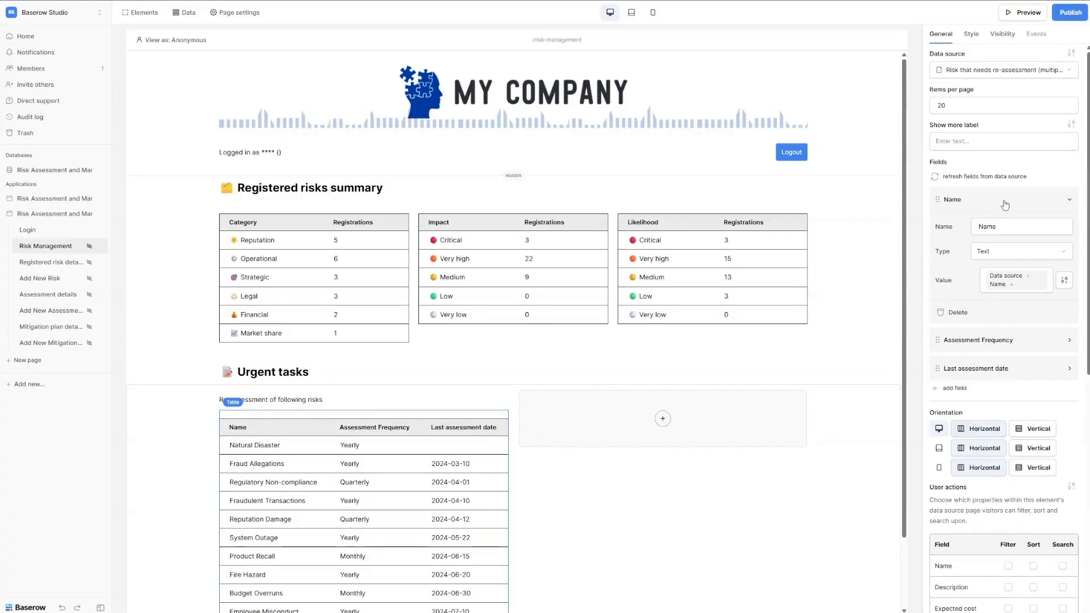
left_click(1027, 252)
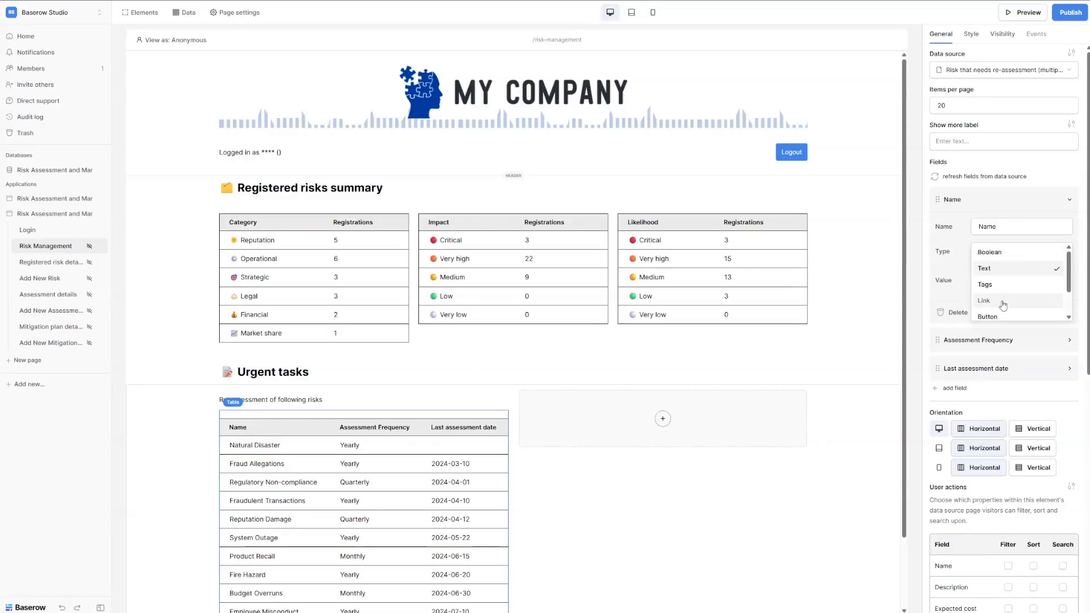
left_click(1003, 301)
left_click(1014, 281)
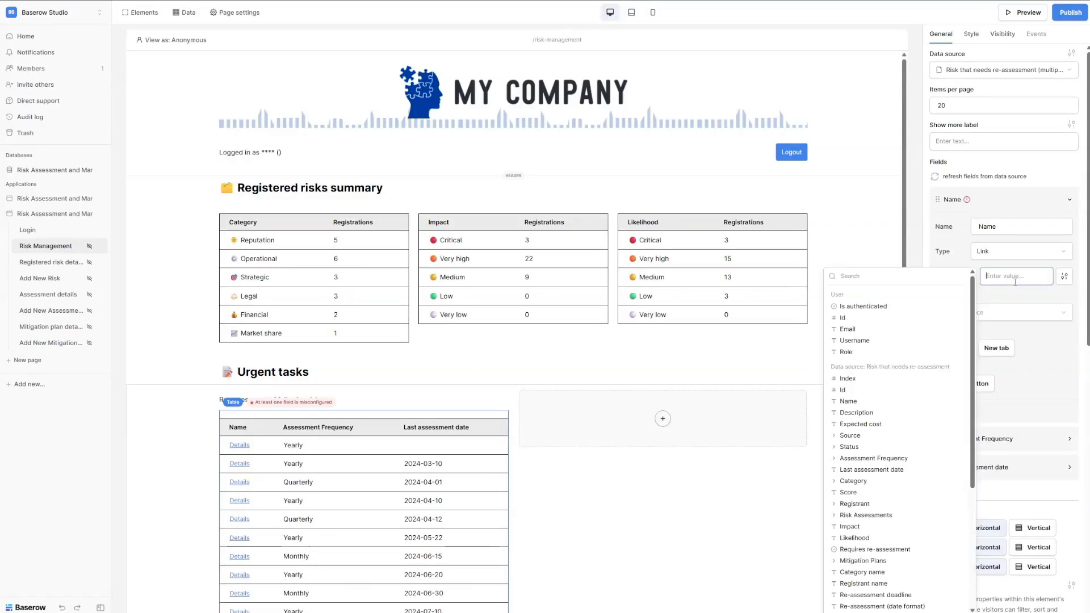
left_click(861, 402)
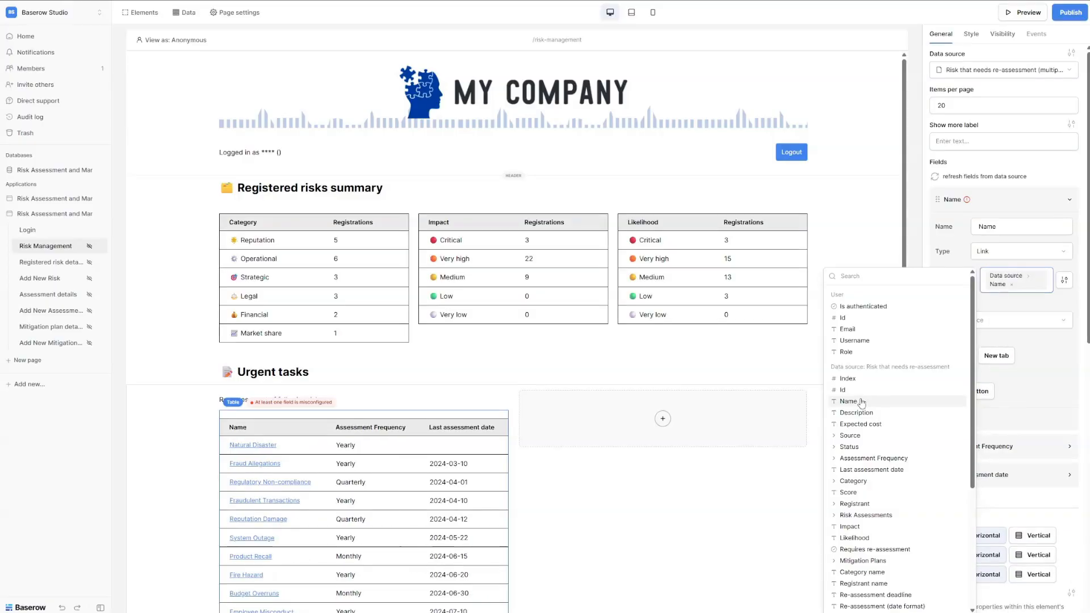
left_click(1018, 328)
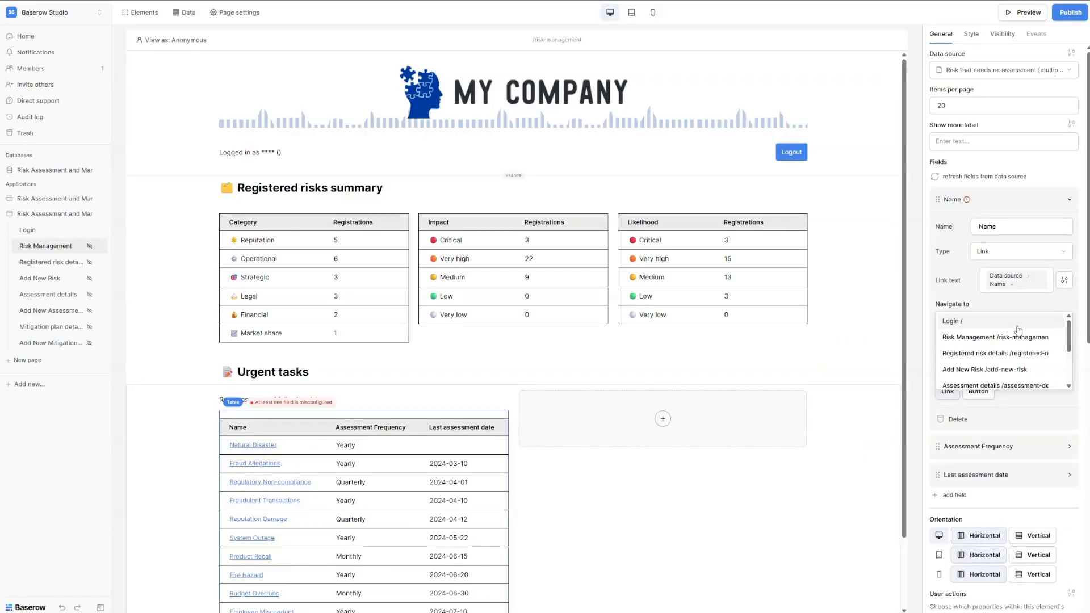
left_click(1003, 355)
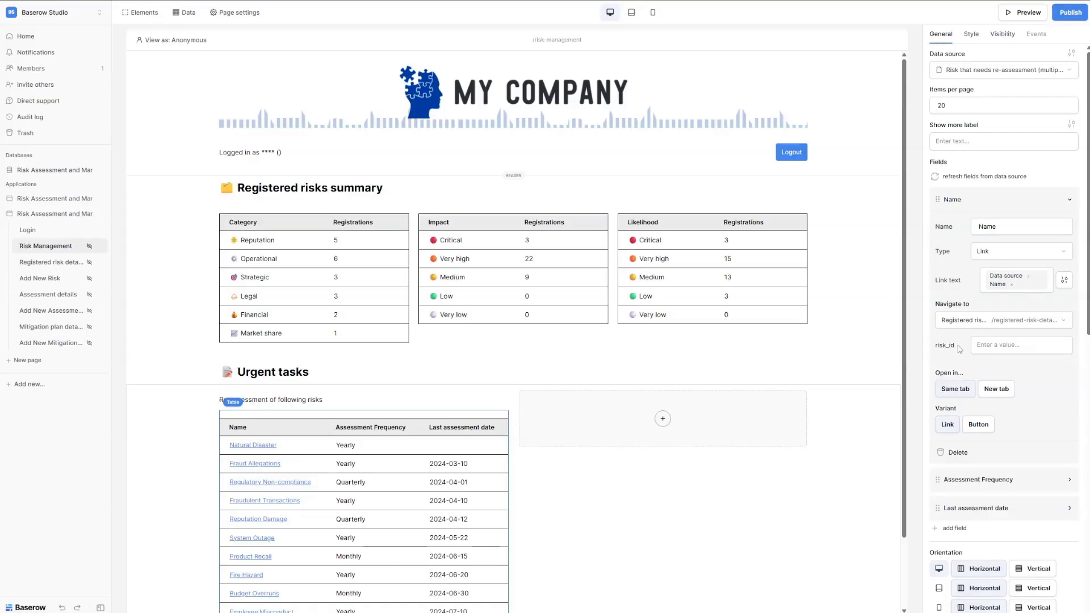
left_click(1002, 347)
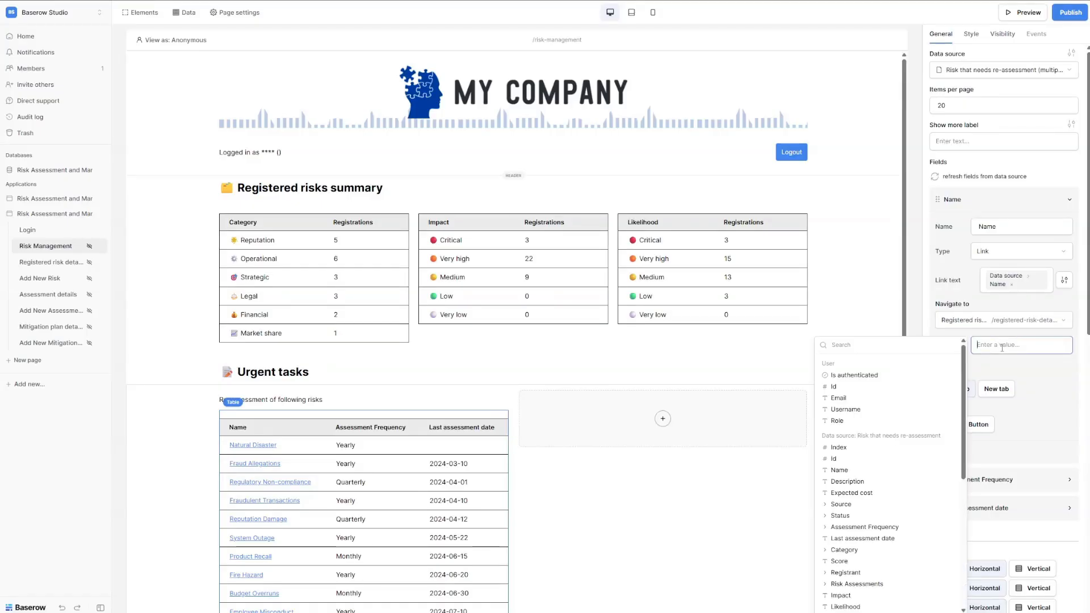
left_click(851, 460)
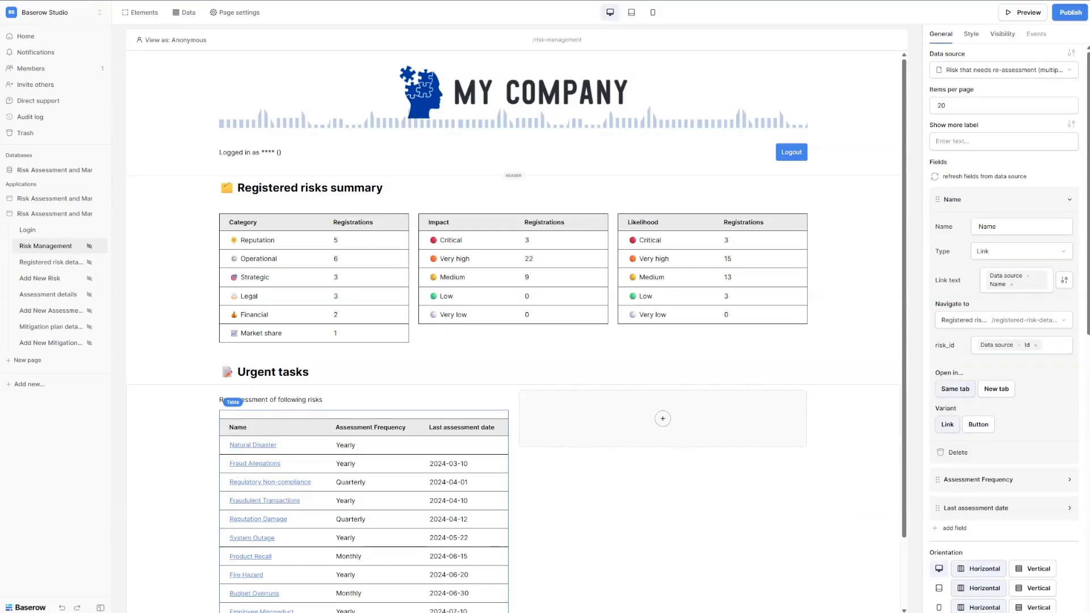
left_click(979, 204)
left_click(1015, 233)
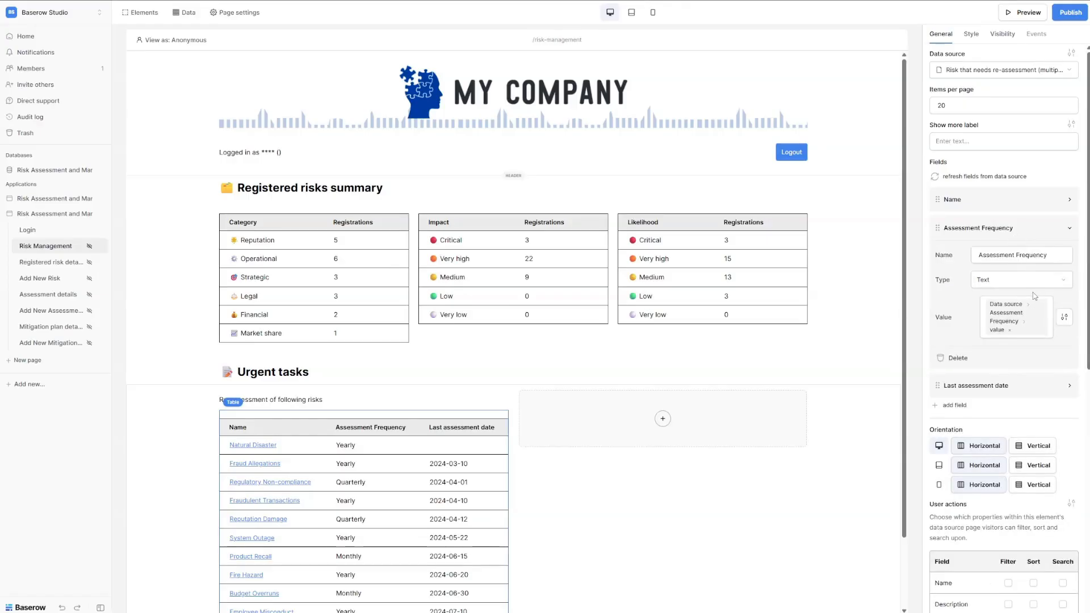
Display Assessment Frequency as tags coloured by Data source > Assessment Frequency > color.
left_click(1002, 286)
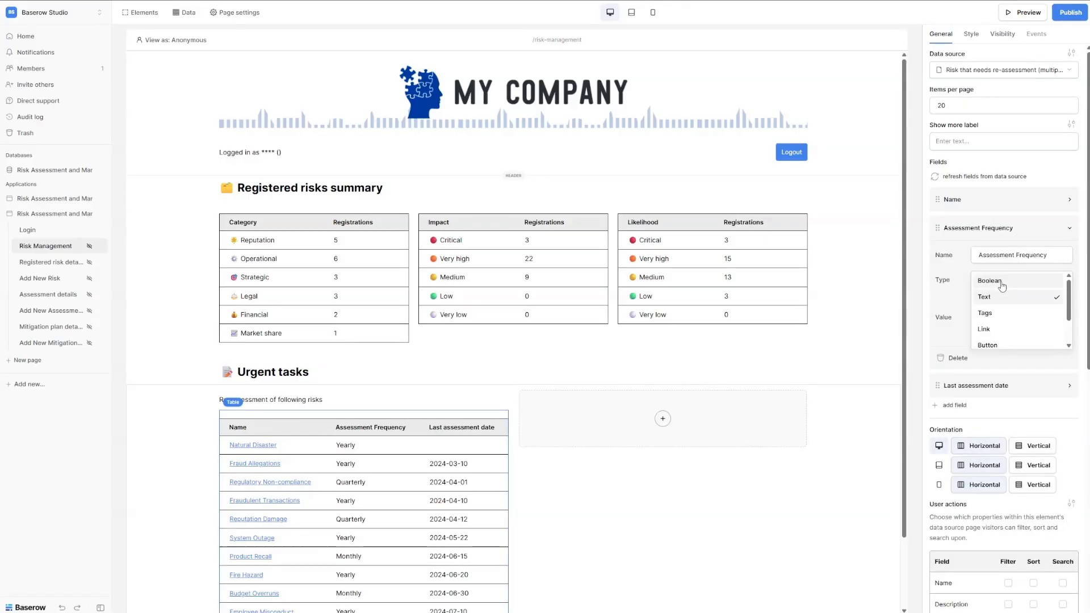
left_click(1006, 319)
left_click(1046, 359)
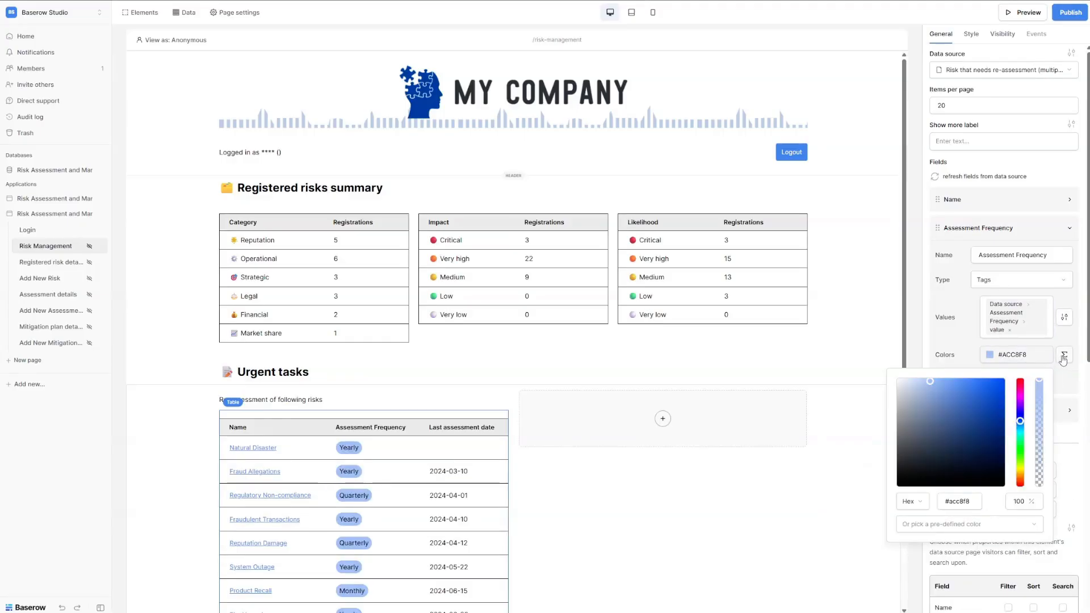
left_click(1063, 356)
left_click(1042, 353)
left_click(979, 359)
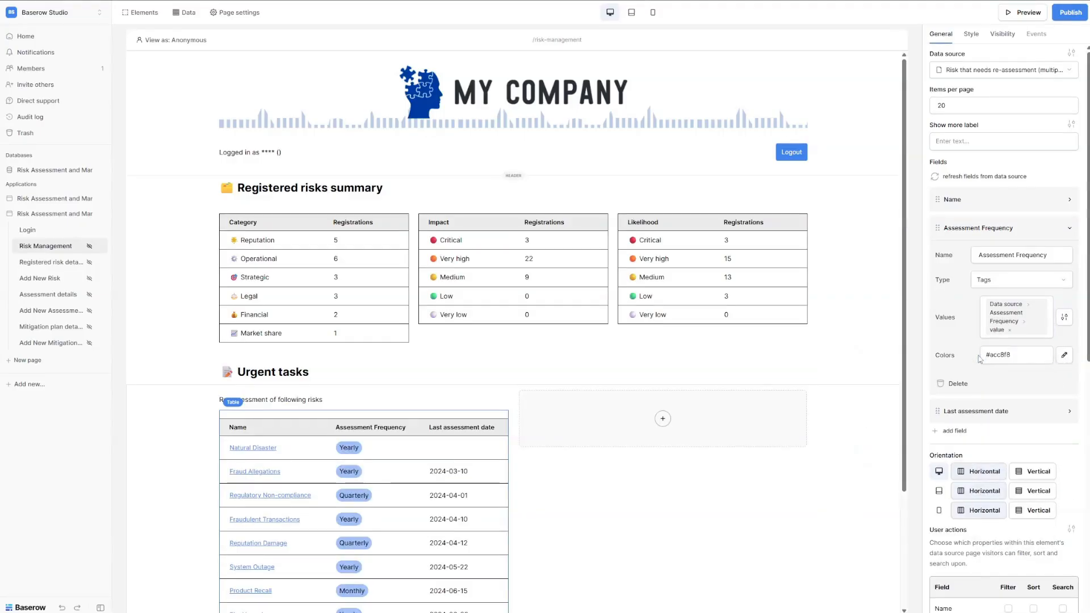
left_click(1015, 358)
key("ctrl+a")
key("BackSpace")
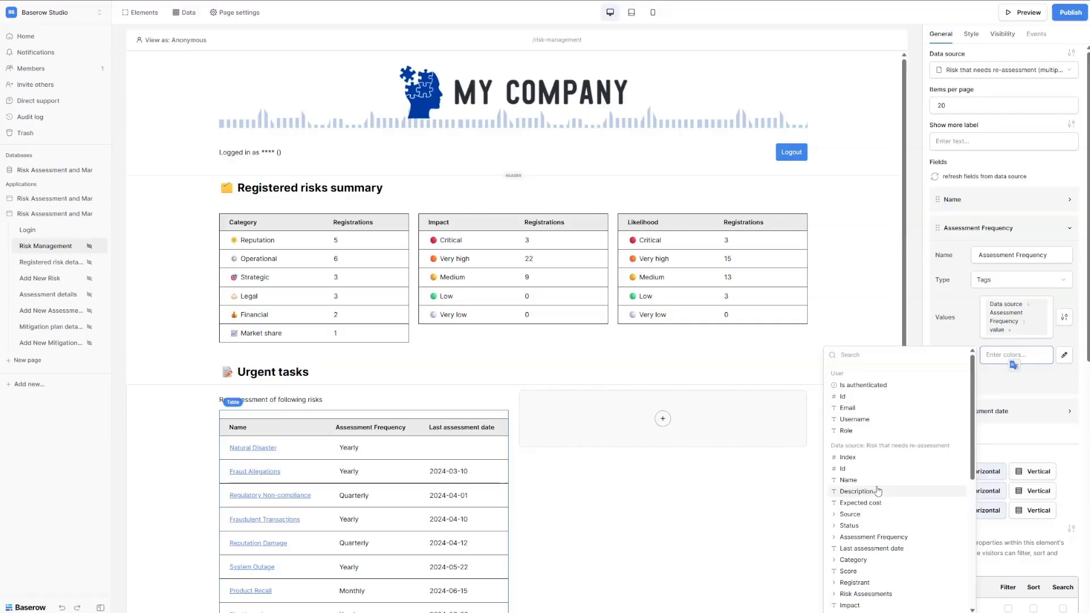
left_click(835, 538)
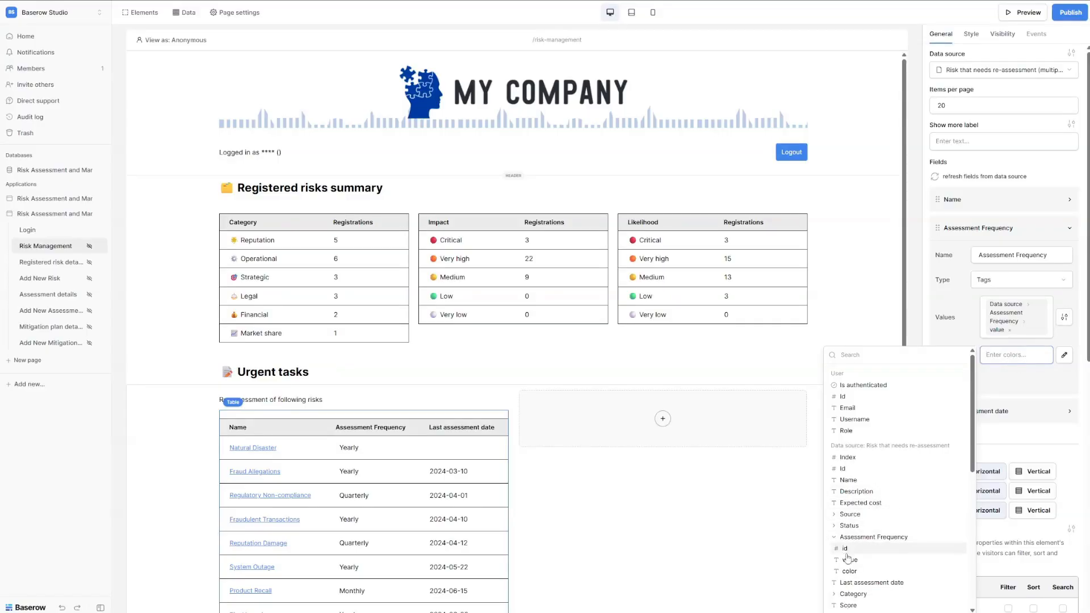
left_click(849, 571)
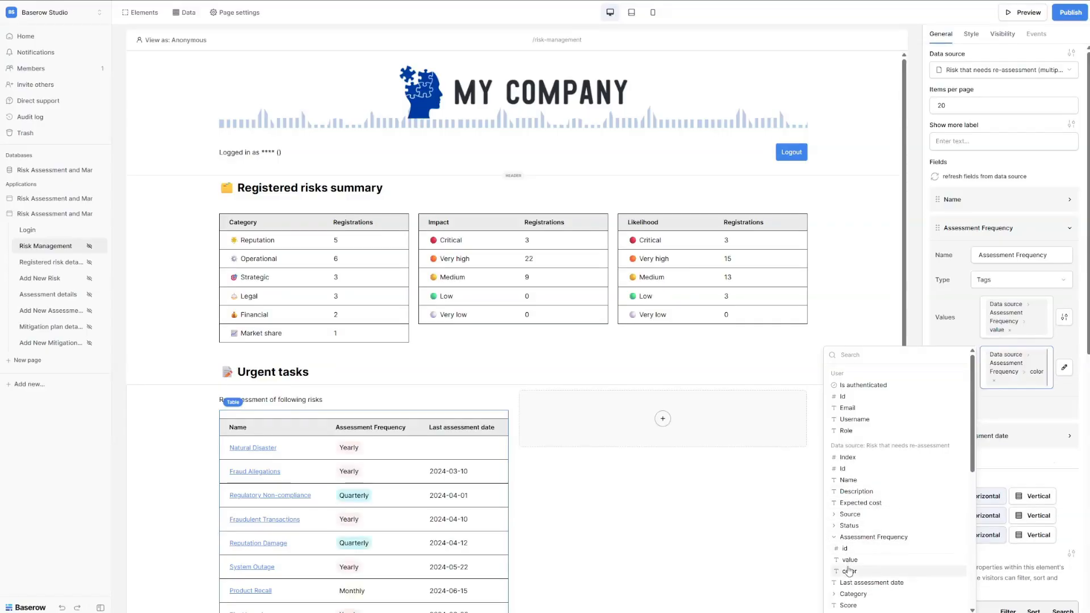
left_click(968, 341)
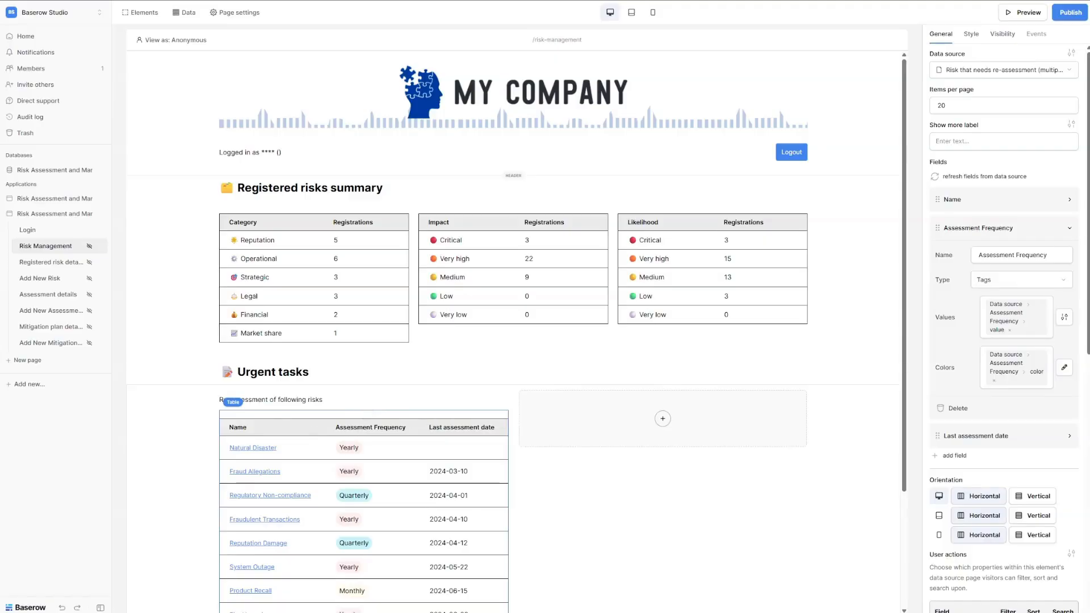
left_click(662, 418)
Add a text element to the empty right column reading 'Incomplete mitigation plan(s) beyond due date'.
left_click(505, 141)
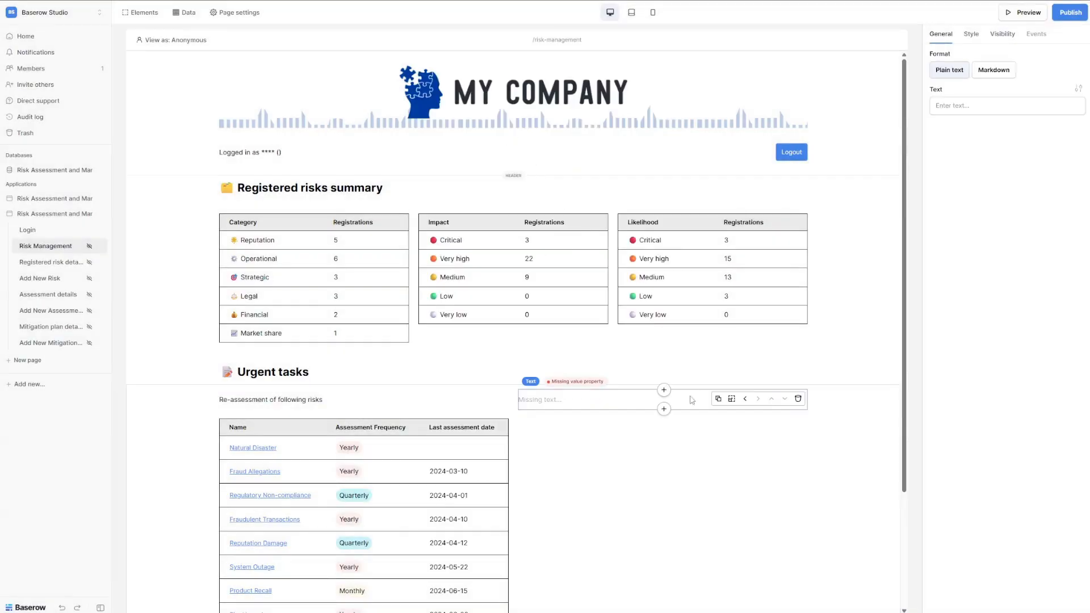
left_click(962, 105)
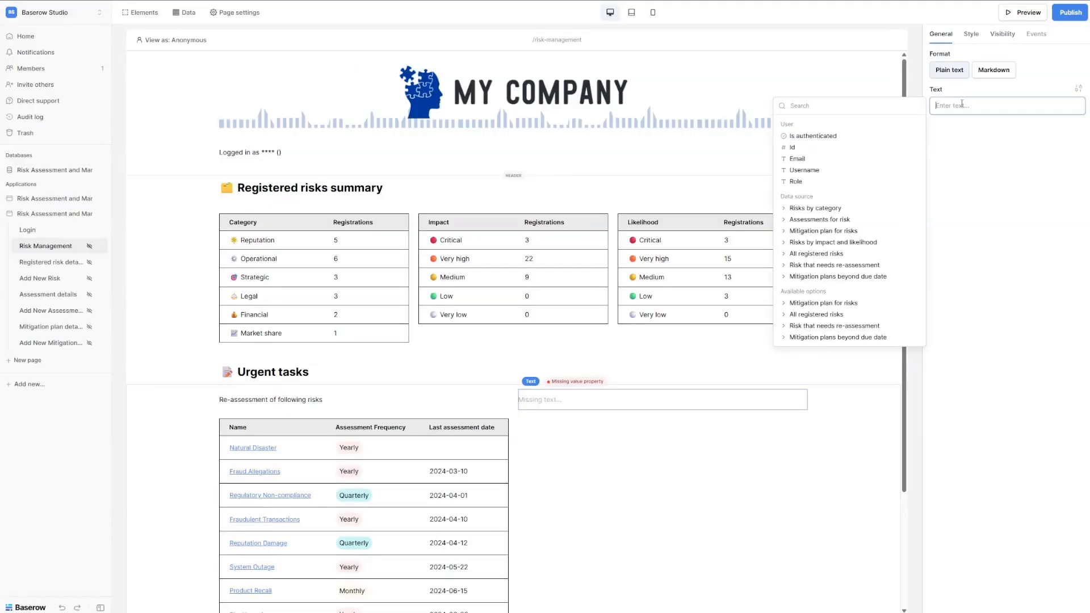
type("Incomplete mitigation plan(s) beyond due date")
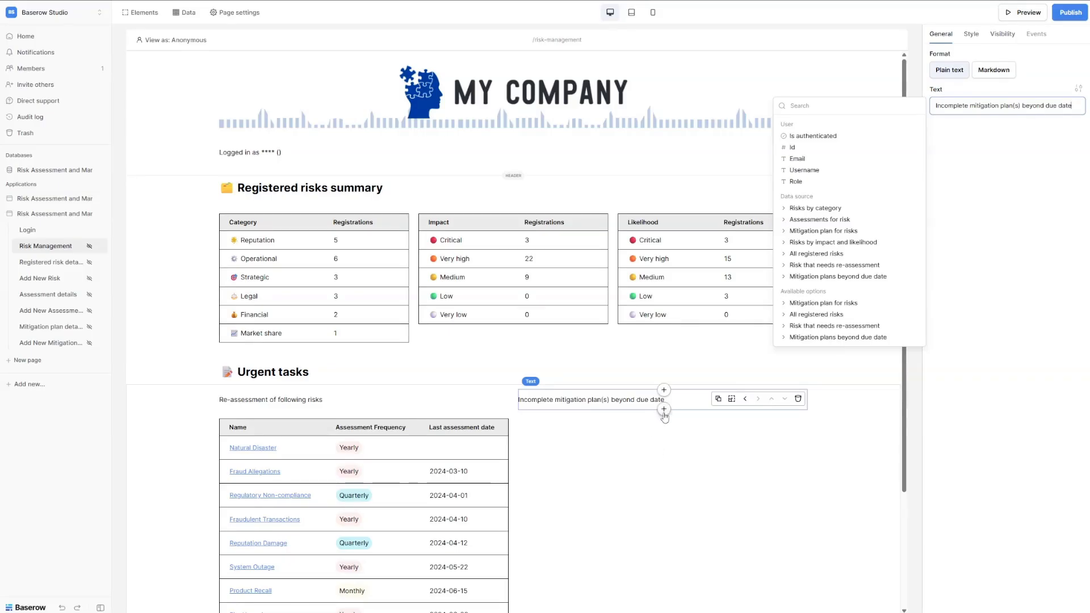
left_click(663, 410)
Add a table below the heading using the Mitigation plans beyond due date data source.
type("table")
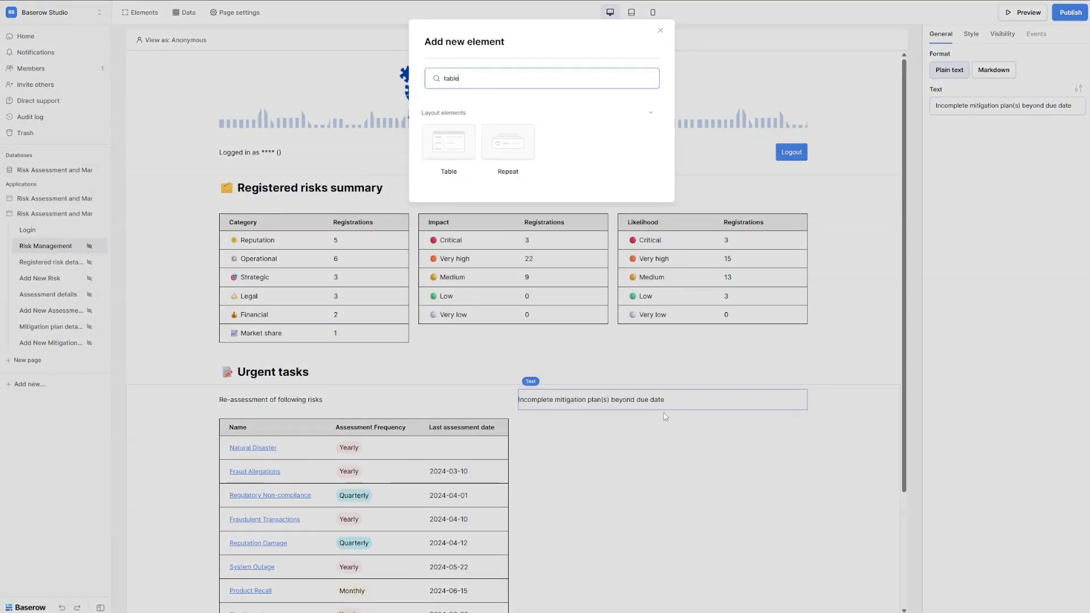
left_click(446, 145)
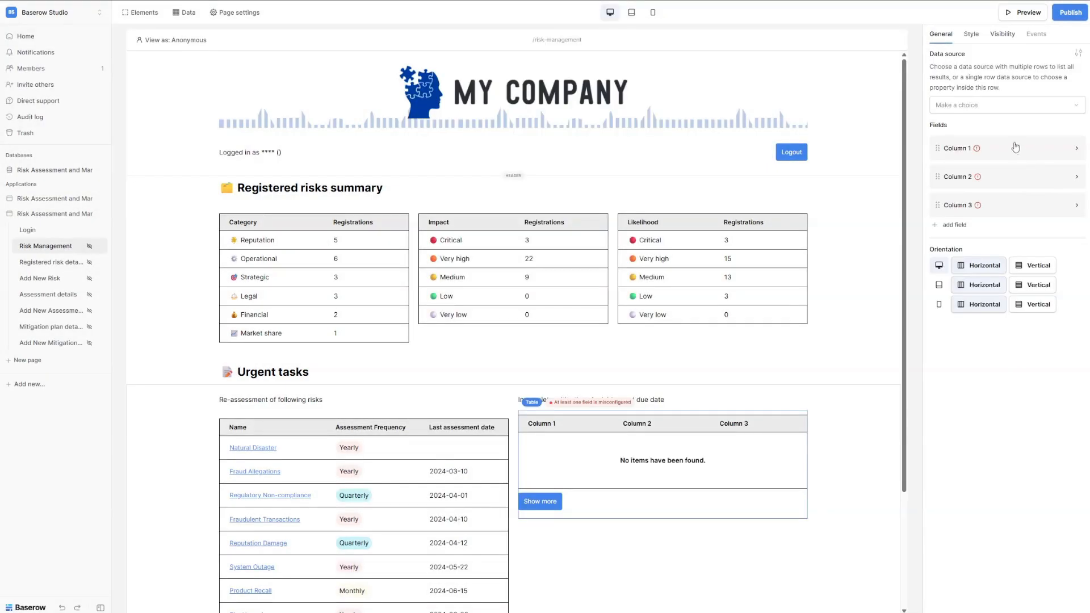
left_click(993, 105)
type("miti")
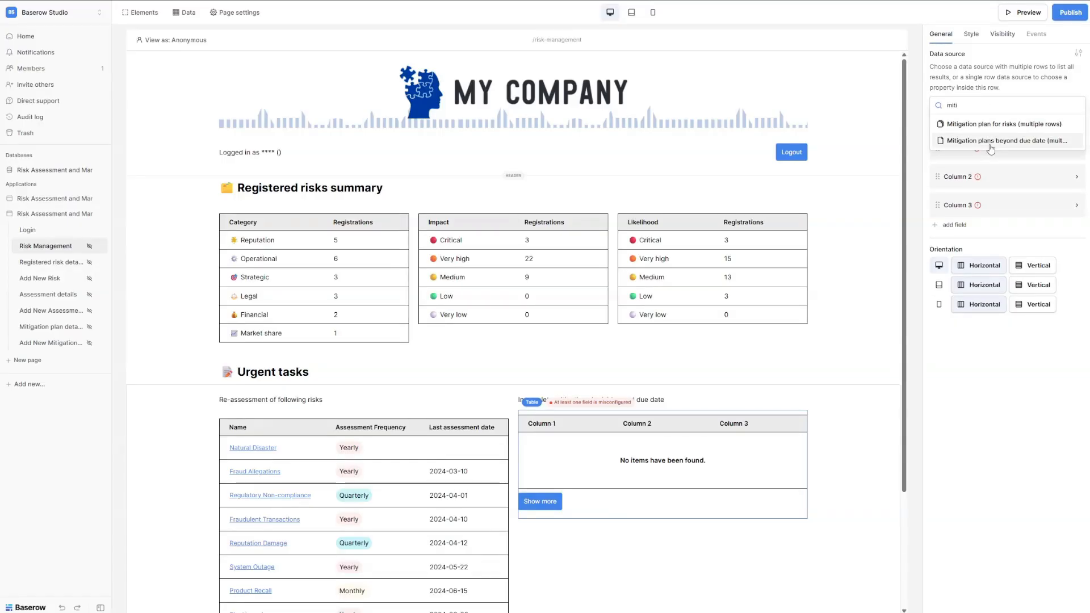
left_click(990, 141)
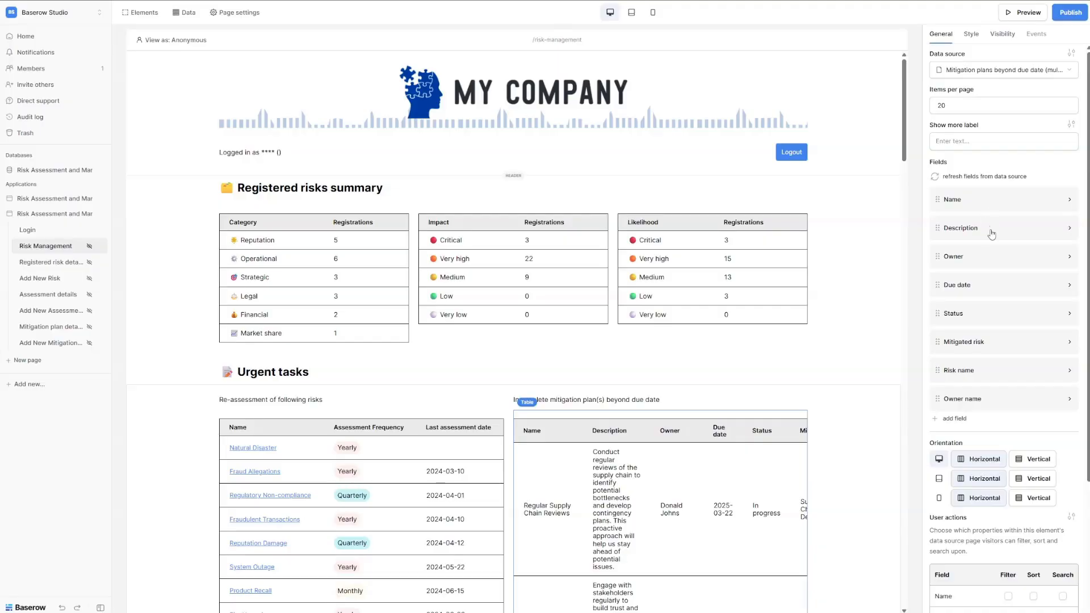
Remove the Description, Owner, Mitigated risk and Risk name columns, and move Status before Due date.
left_click(1071, 232)
left_click(959, 343)
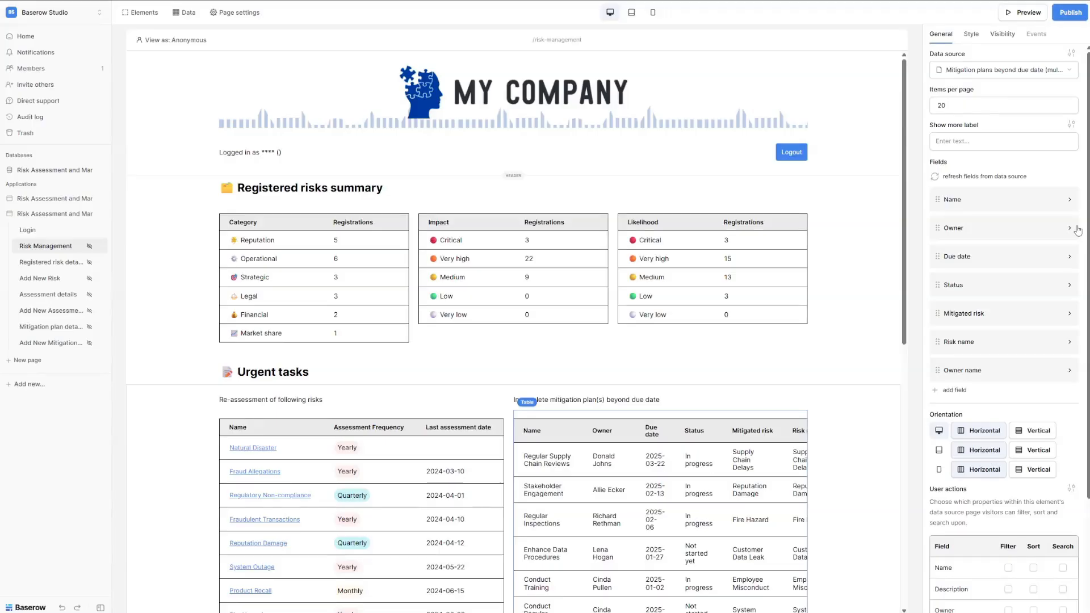
left_click(1076, 229)
left_click(958, 344)
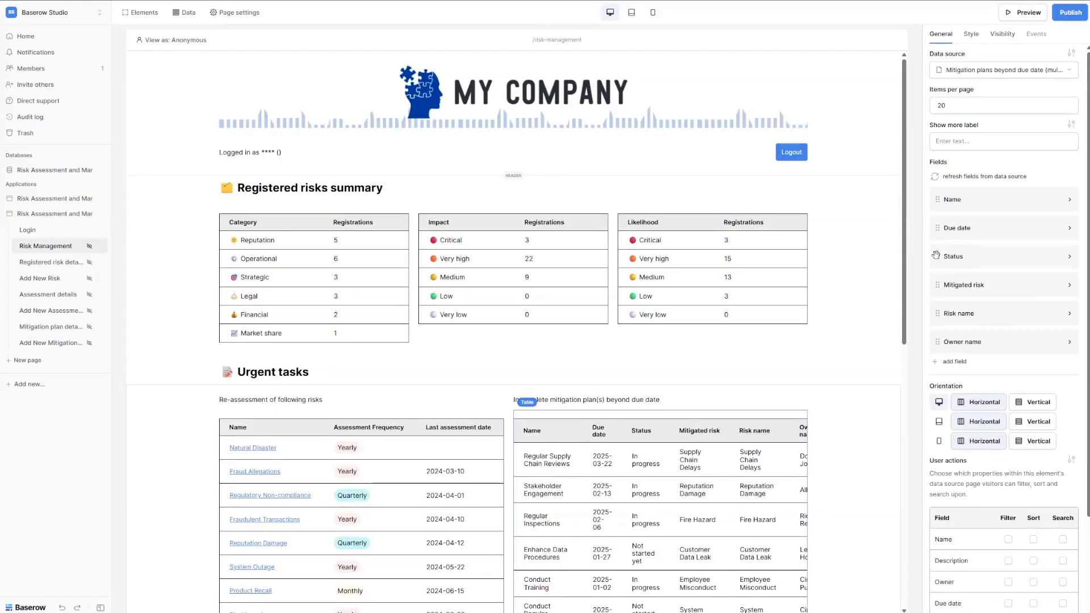
left_click_drag(935, 255, 935, 222)
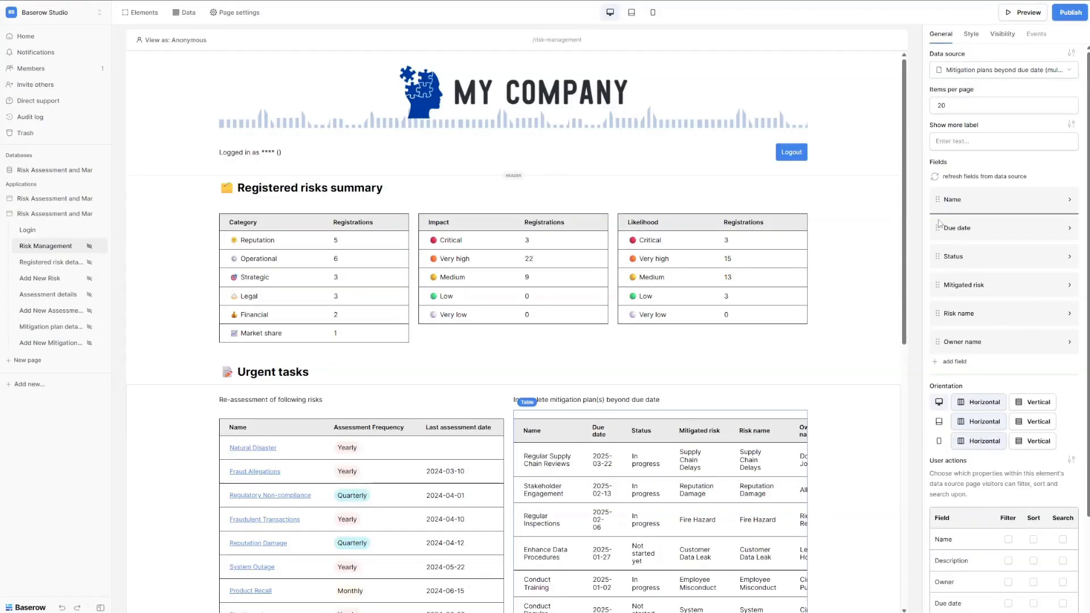
left_click(1071, 286)
left_click(962, 405)
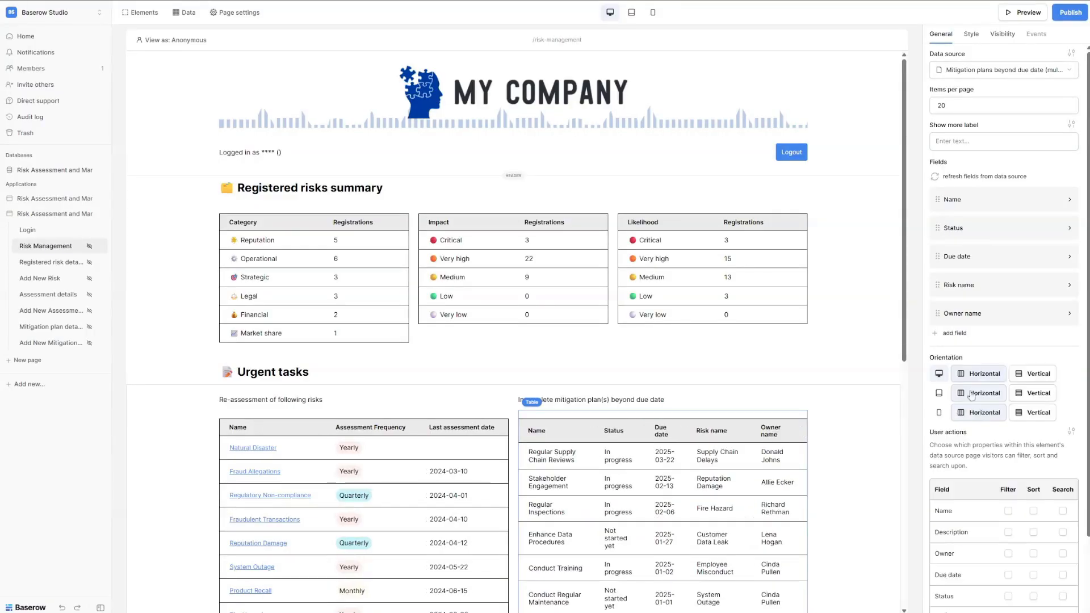
left_click(1069, 285)
left_click(959, 407)
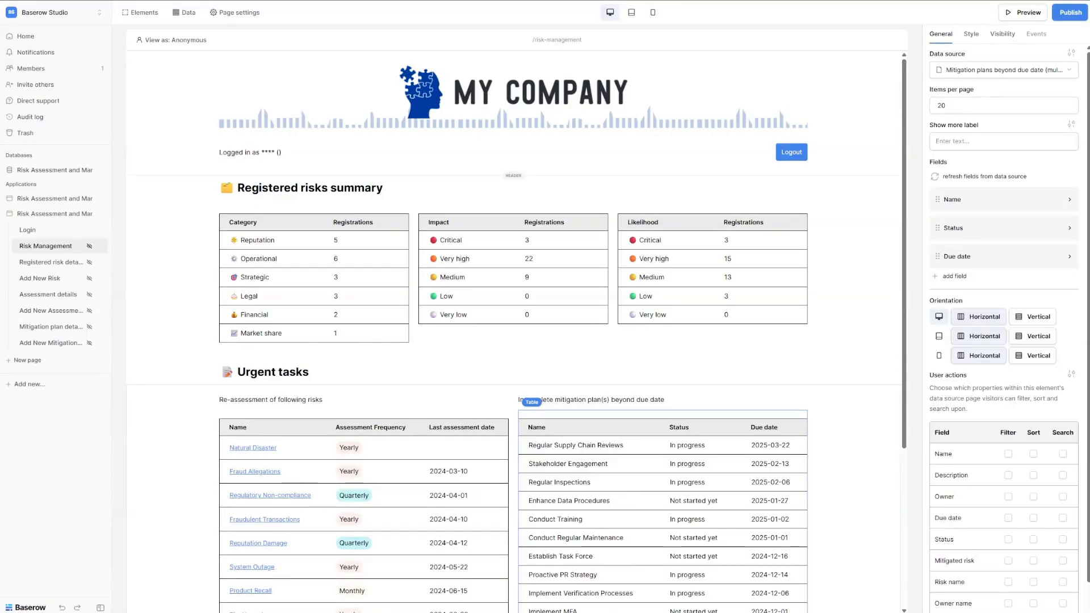
left_click(971, 203)
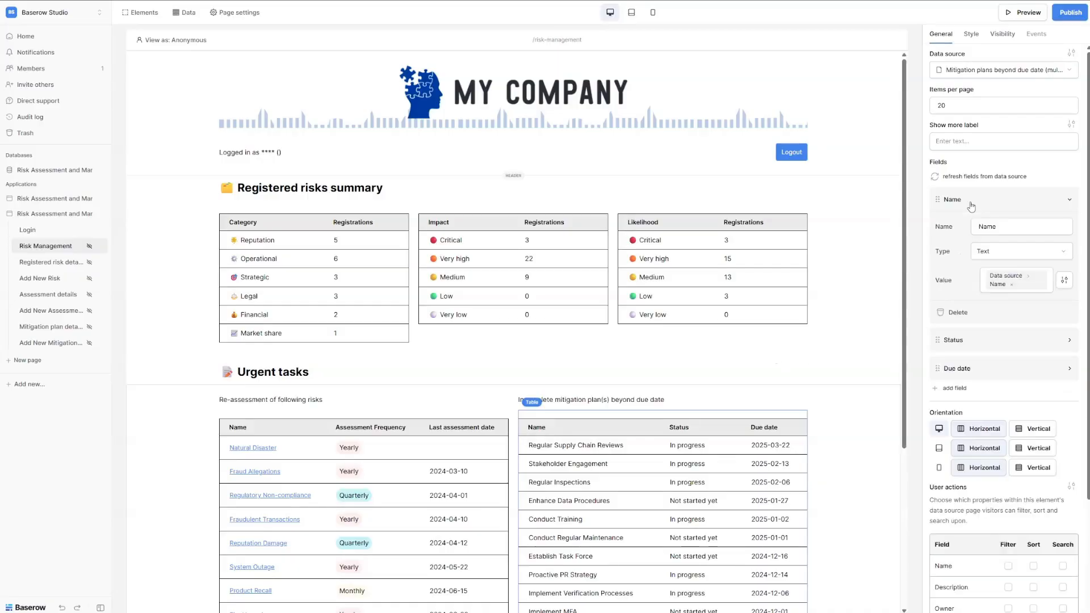
Make Name a link to Mitigation plan details, passing each plan's Id as plan_id.
left_click(1009, 254)
left_click(1011, 280)
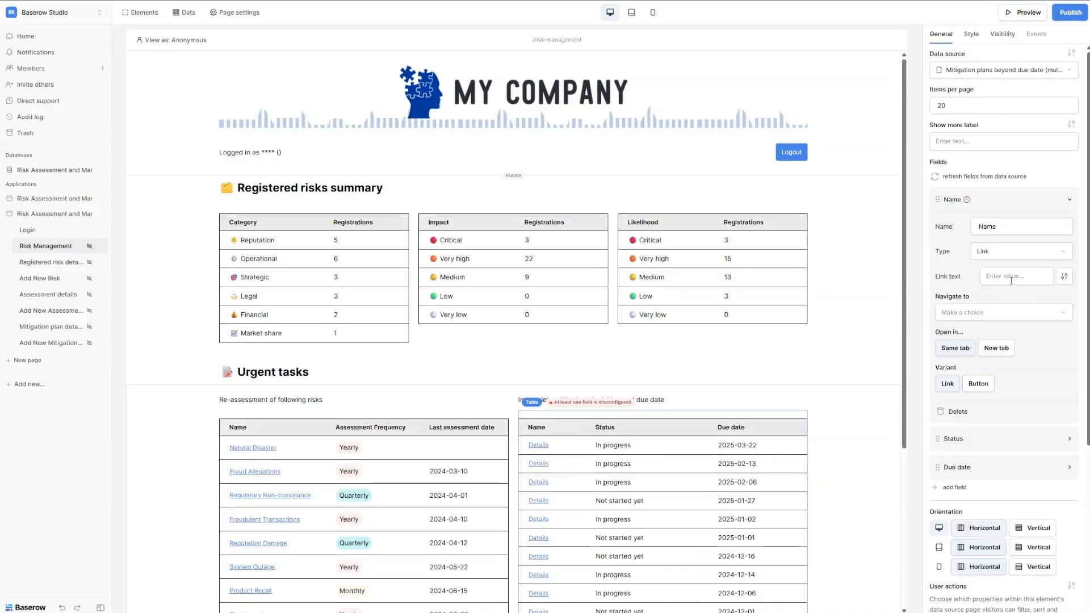
left_click(1016, 321)
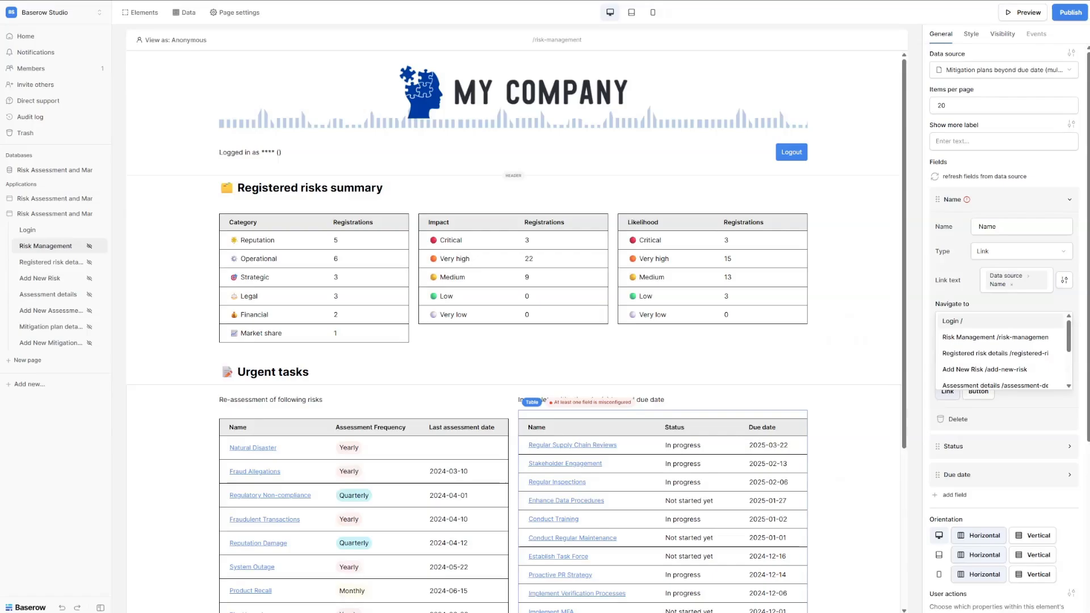
scroll(999, 358, "down", 3)
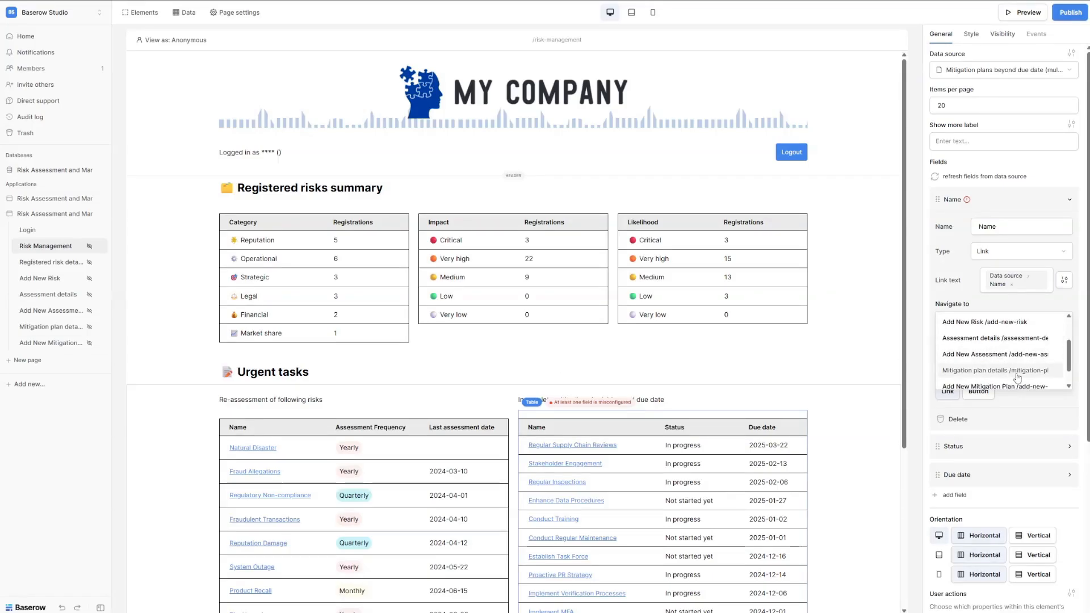
left_click(1000, 370)
left_click(1004, 345)
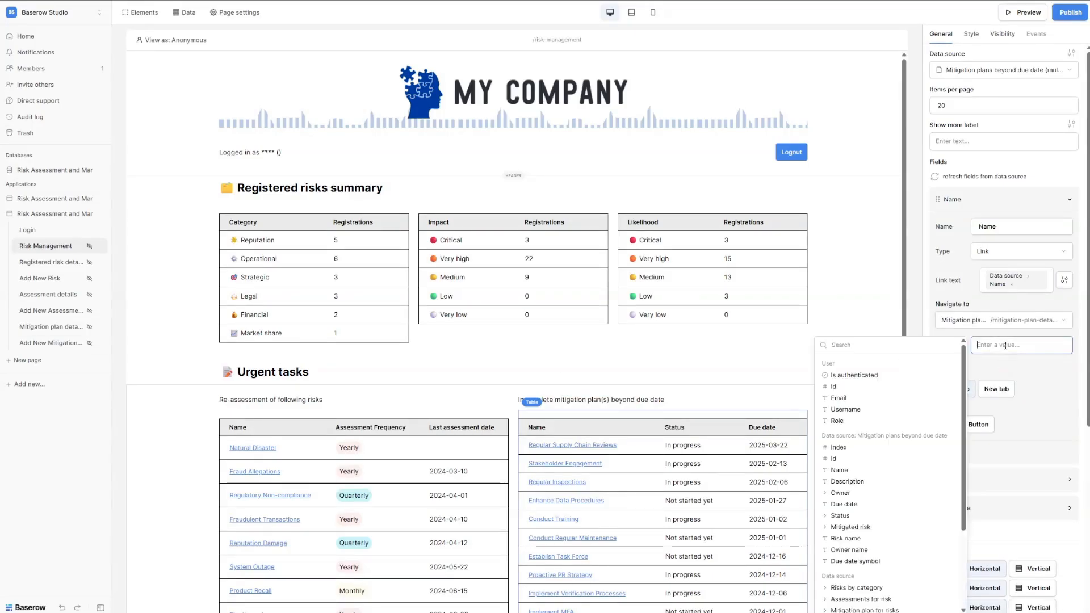
left_click(833, 459)
left_click(1038, 368)
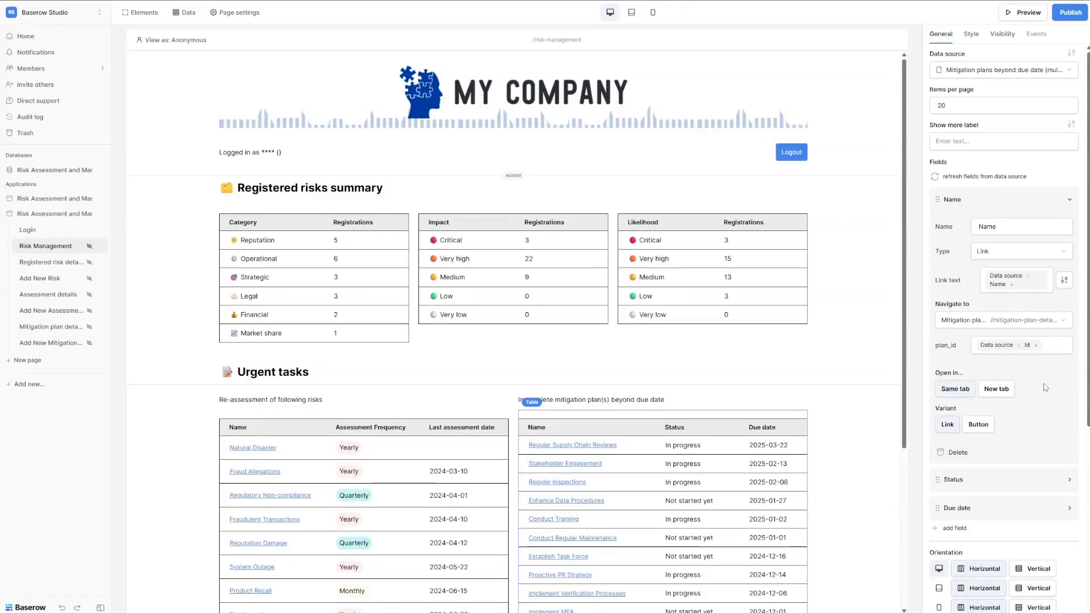
Show Status as tags coloured by Data source › Status › color instead of a fixed colour.
left_click(985, 483)
scroll(993, 431, "down", 3)
left_click(1011, 392)
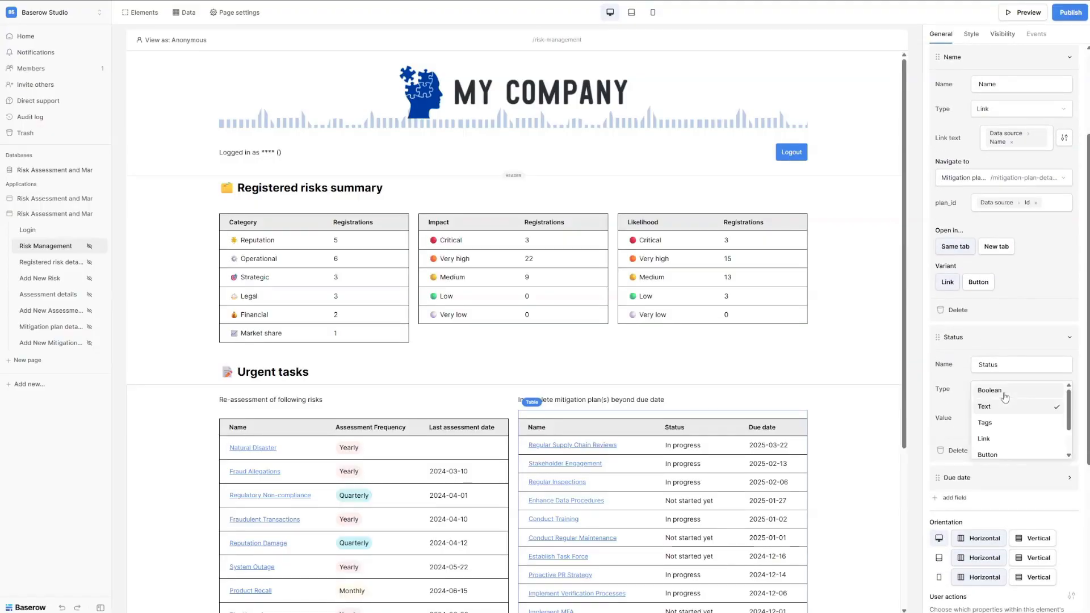
left_click(1005, 422)
left_click(1026, 414)
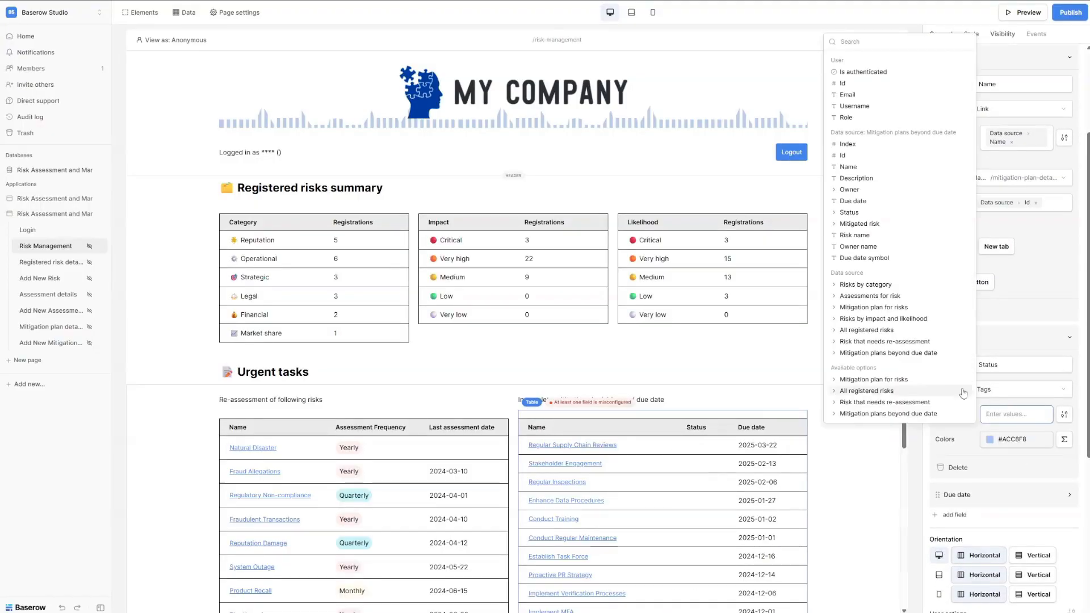
triple_click(1028, 448)
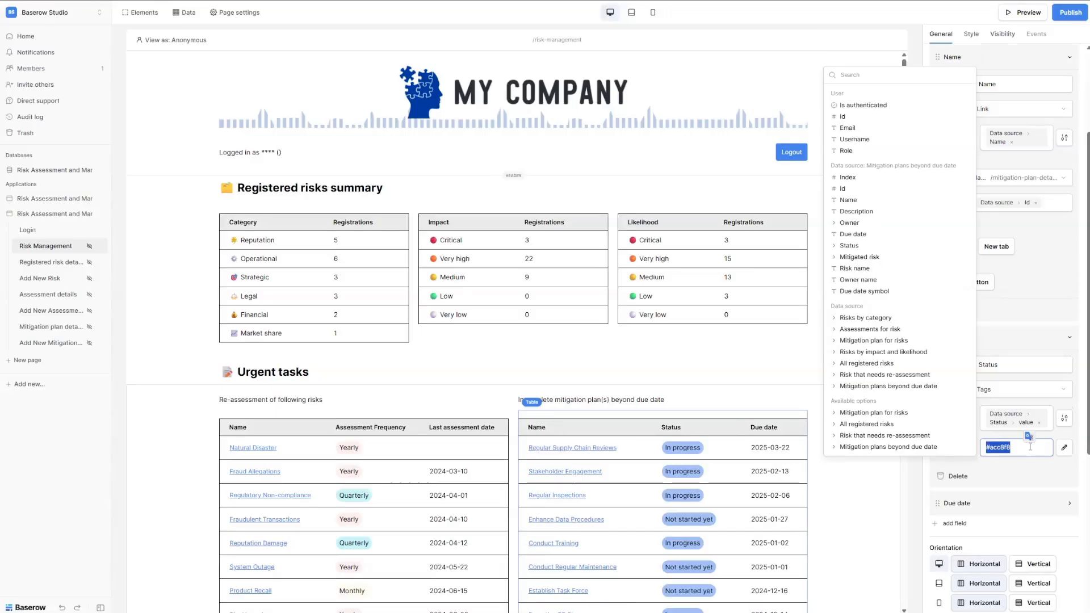
key("BackSpace")
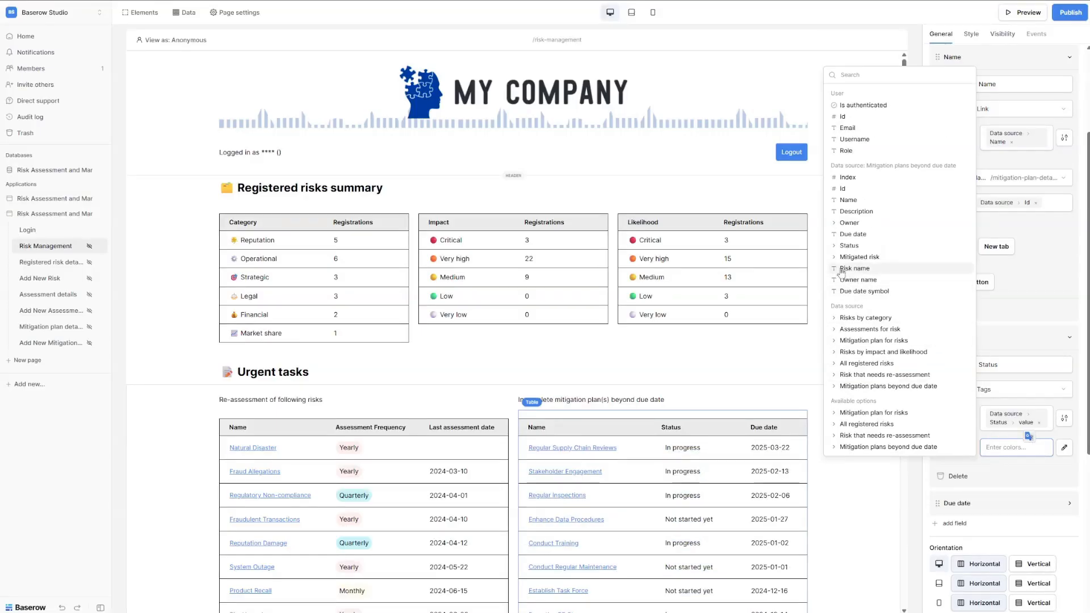
left_click(838, 245)
left_click(838, 247)
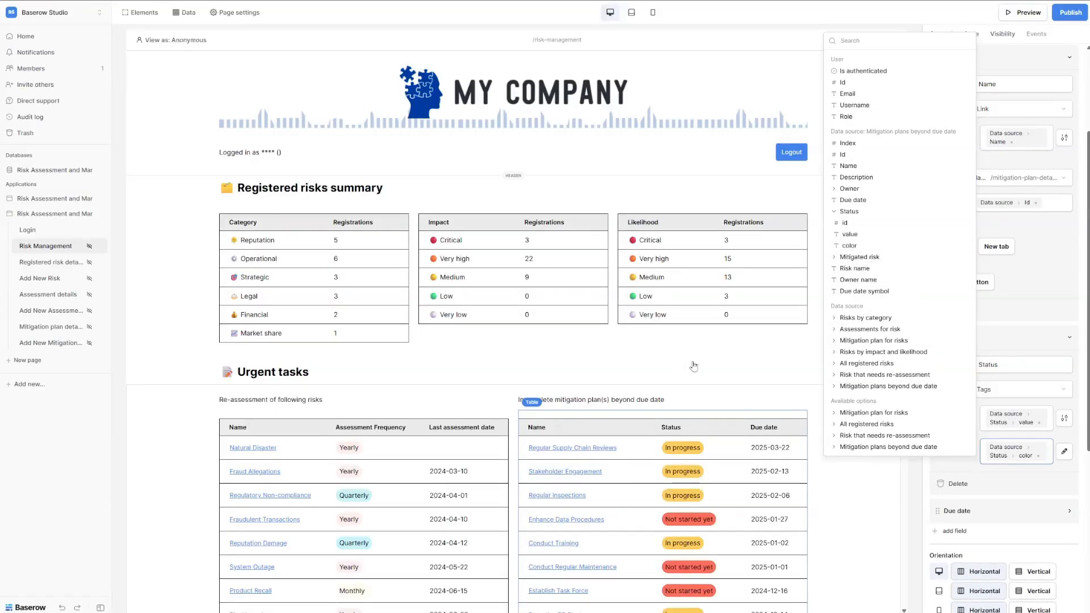
left_click(571, 360)
left_click(730, 501)
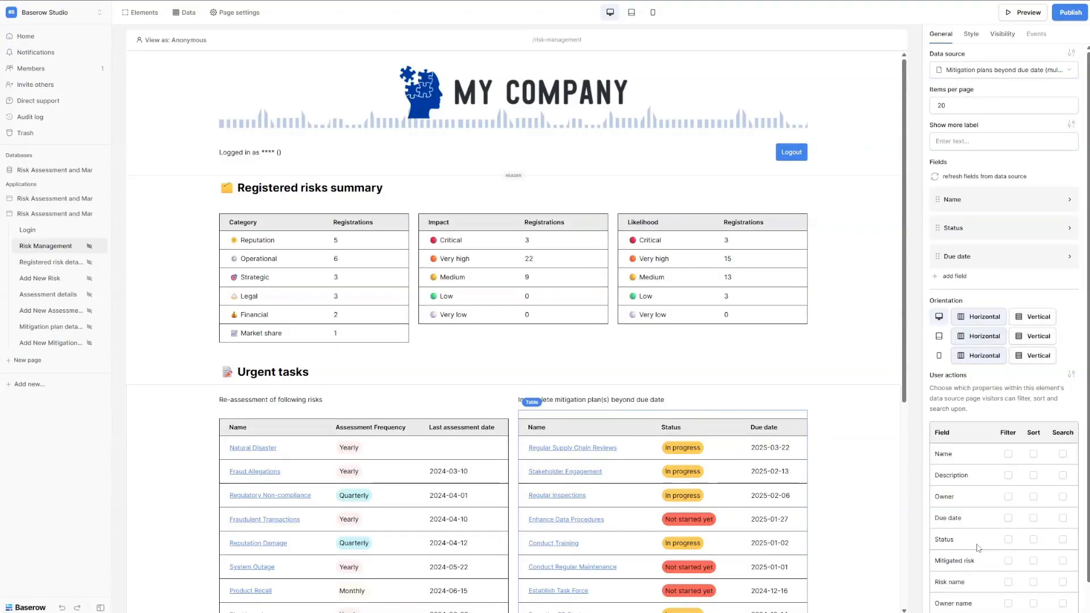
Allow visitors to filter, sort and search by Name, and search by Description.
scroll(974, 525, "down", 1)
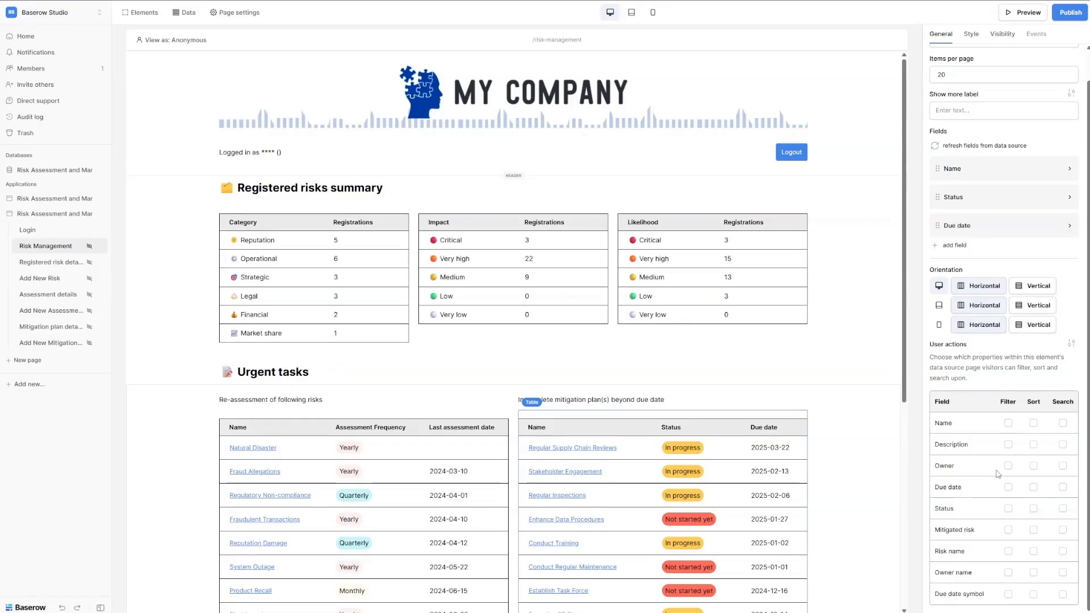
left_click(1008, 423)
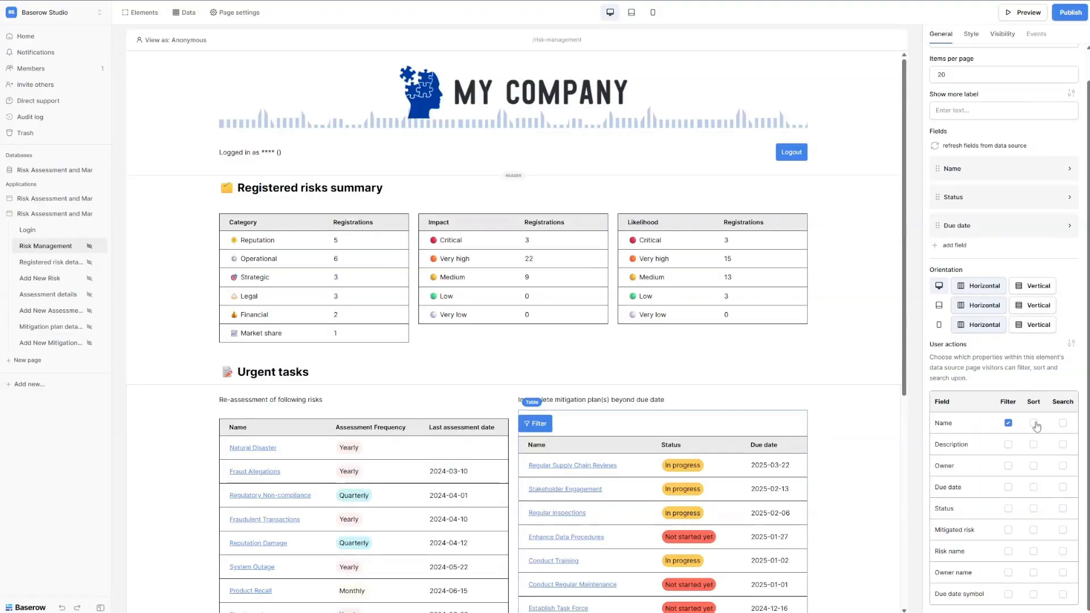
left_click(1034, 423)
left_click(1063, 423)
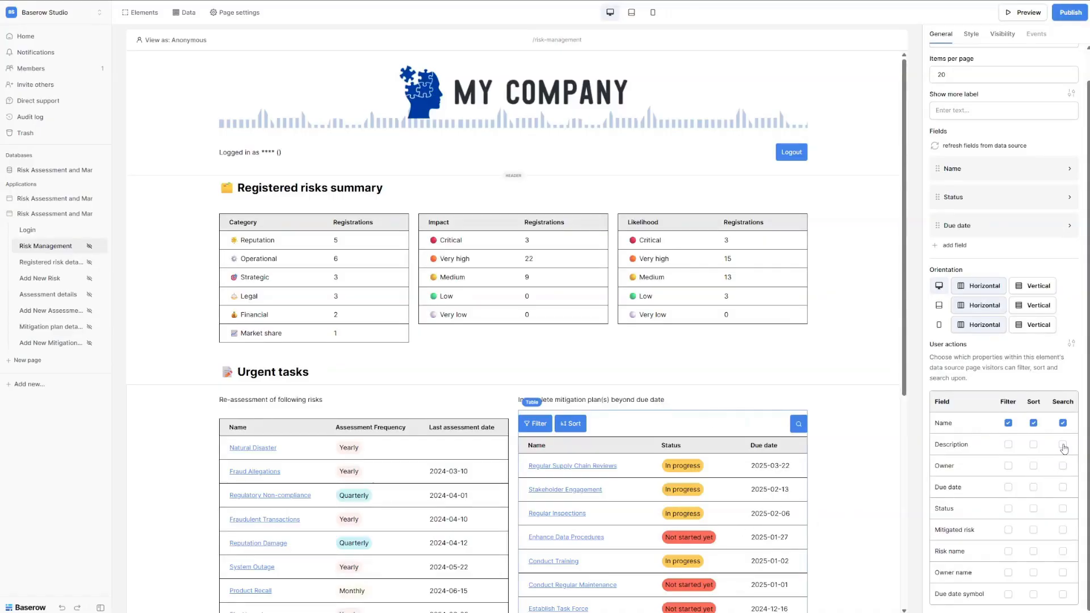
left_click(1063, 445)
scroll(1029, 522, "up", 1)
scroll(1029, 522, "down", 1)
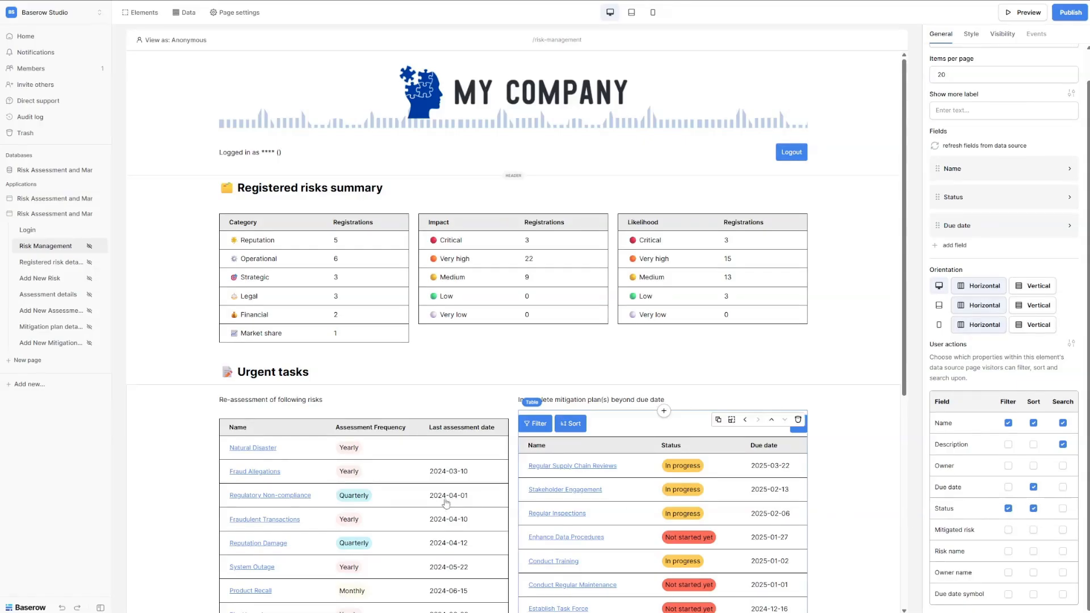
In the re-assessment table, enable filter, sort and search on Name and sorting on Assessment Frequency.
left_click(435, 512)
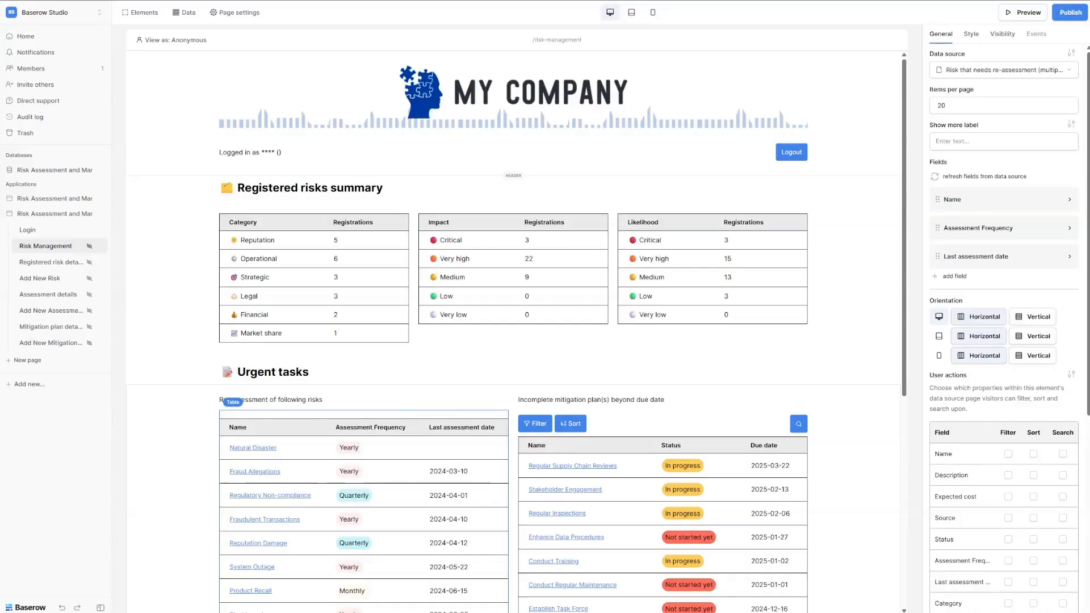
left_click(1008, 453)
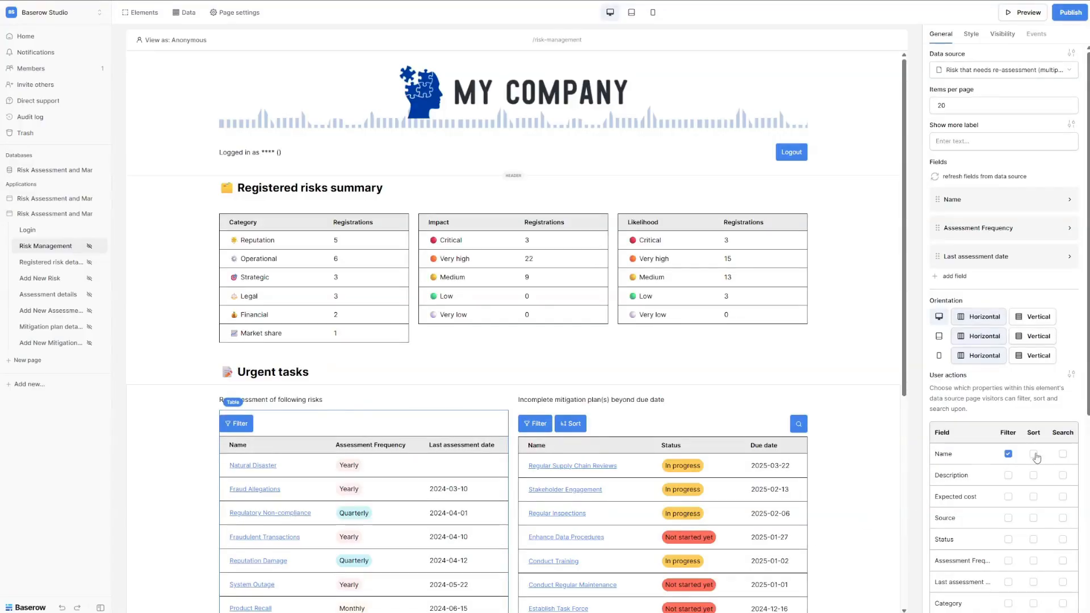
left_click(1033, 453)
left_click(1063, 454)
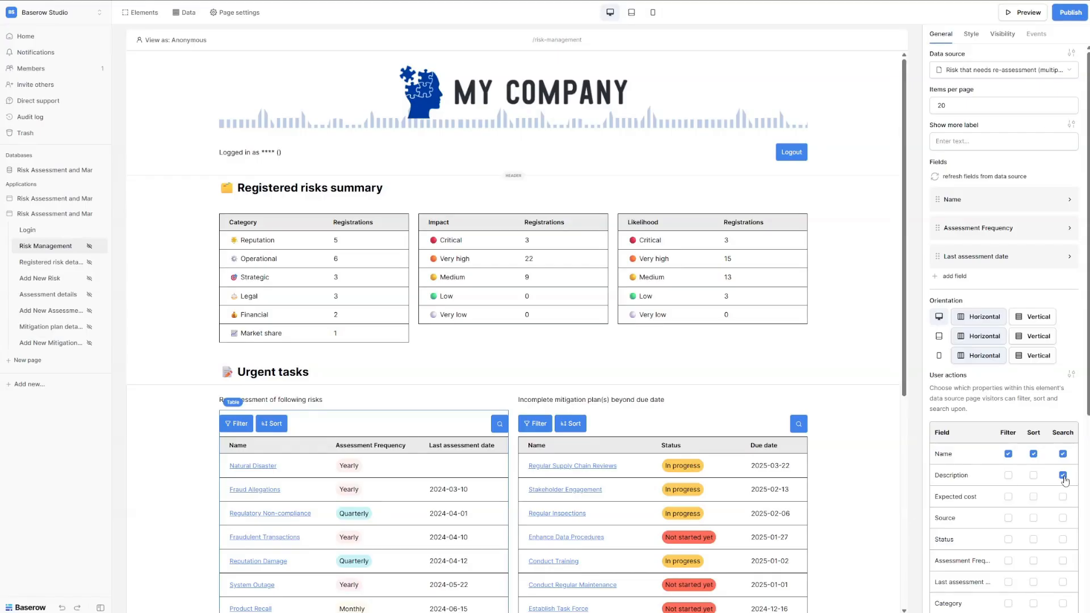
left_click(1008, 561)
Add a text element below the two-column tables layout, then remove it.
left_click(635, 488)
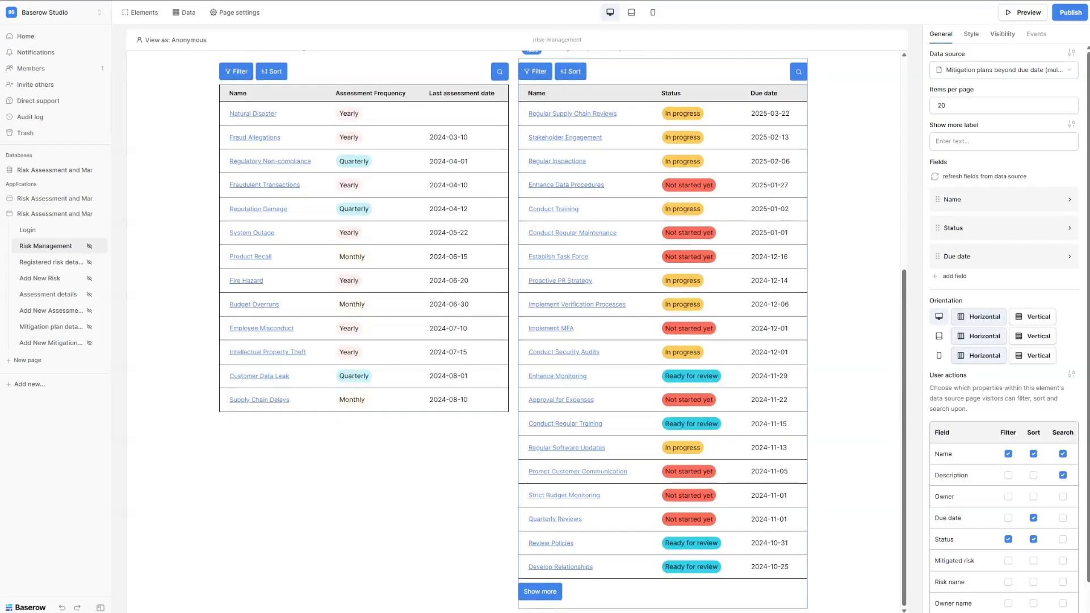
left_click(439, 581)
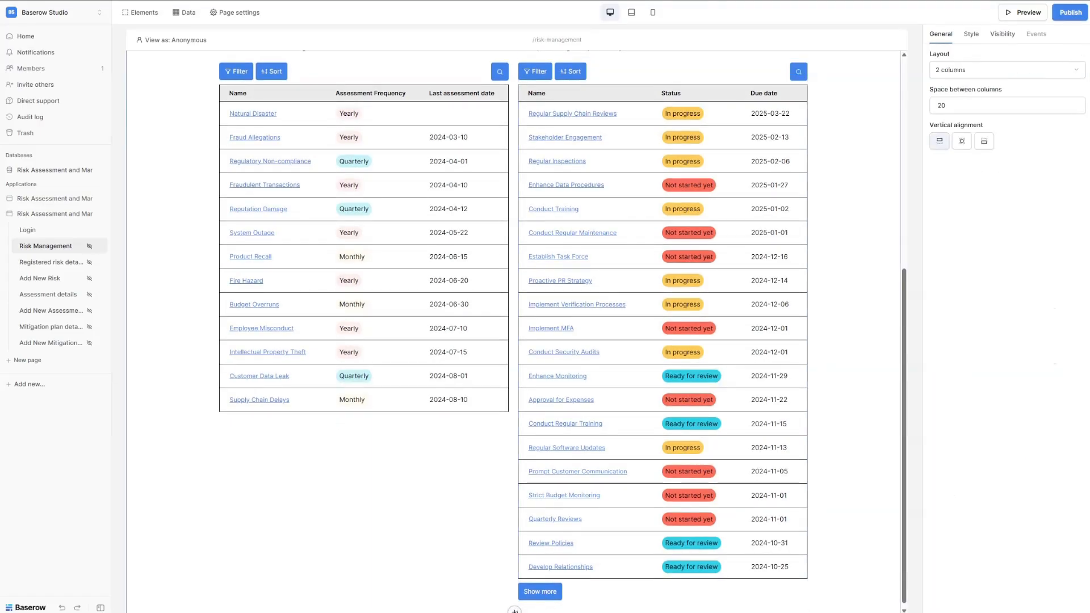
left_click(514, 608)
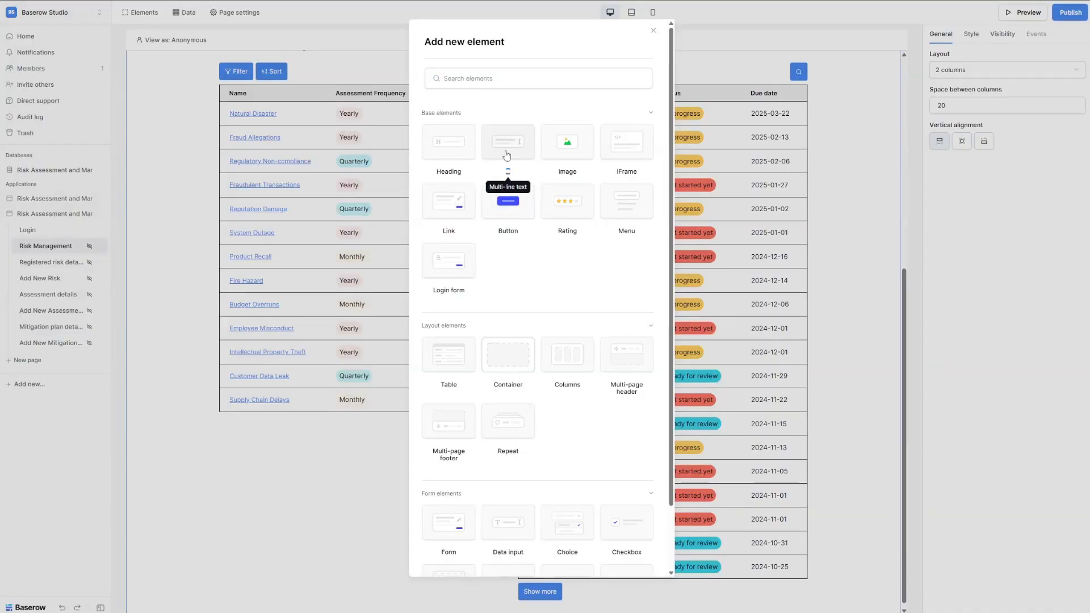
left_click(507, 155)
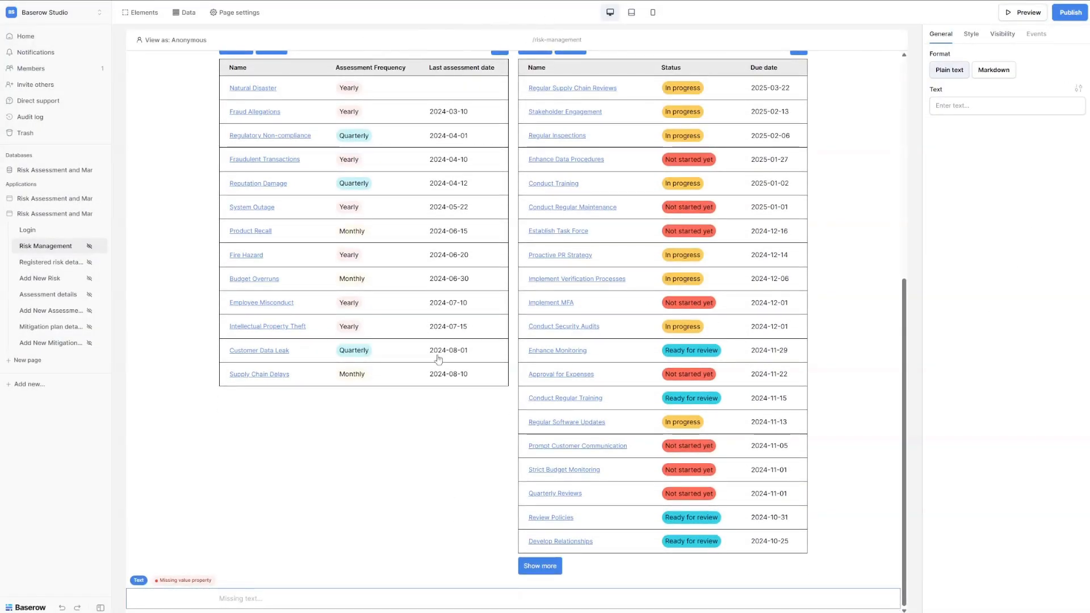
mouse_move(465, 607)
key("Up")
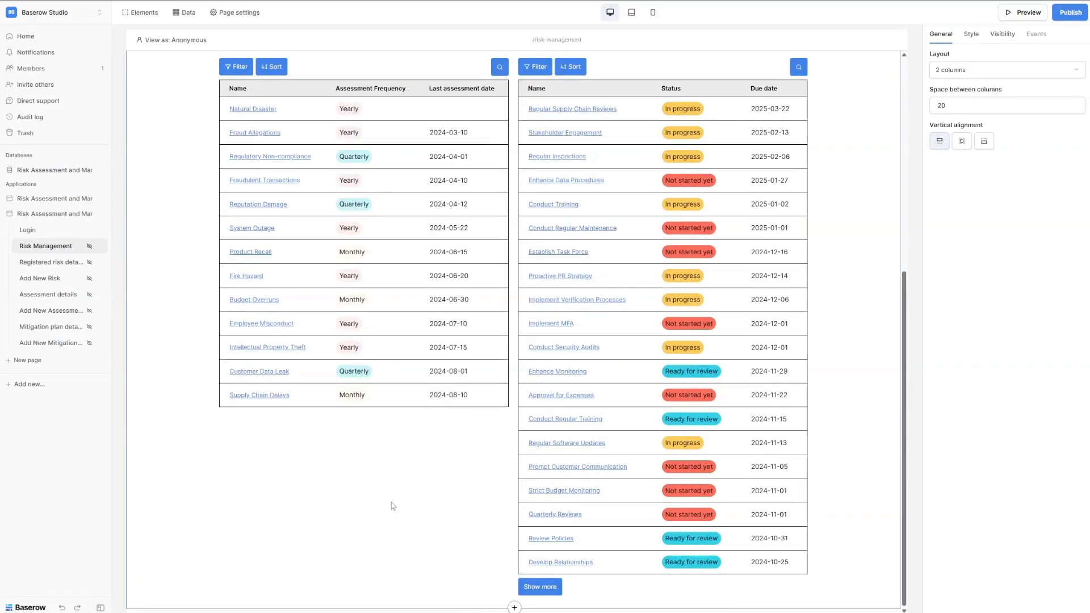
Add a heading below the tables reading 'Overview of all registered risks'.
left_click(514, 607)
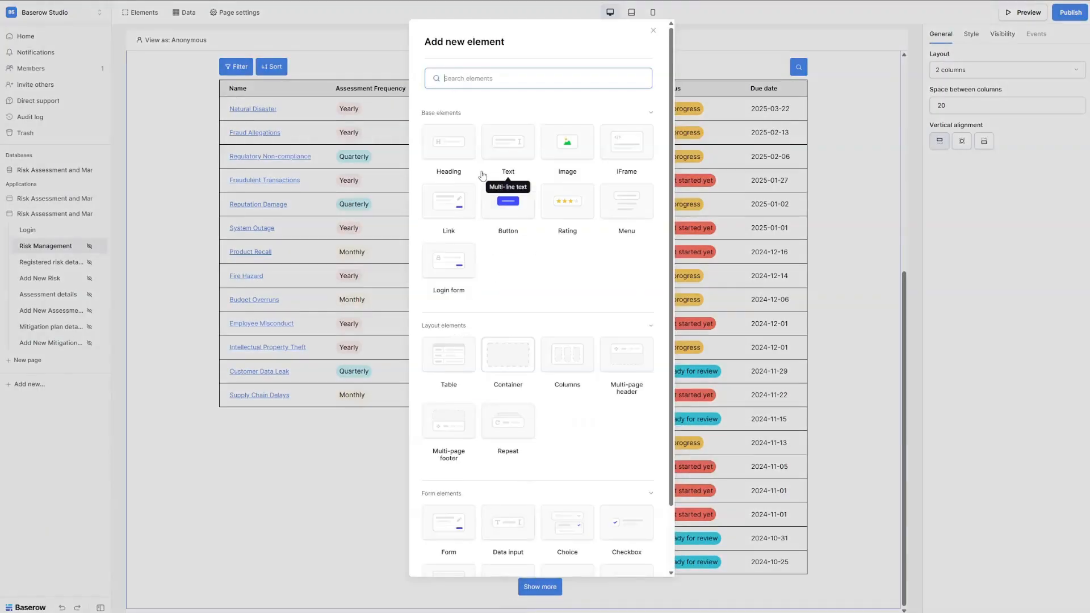
left_click(454, 146)
left_click(967, 107)
type("📋 Overview of all registered risks")
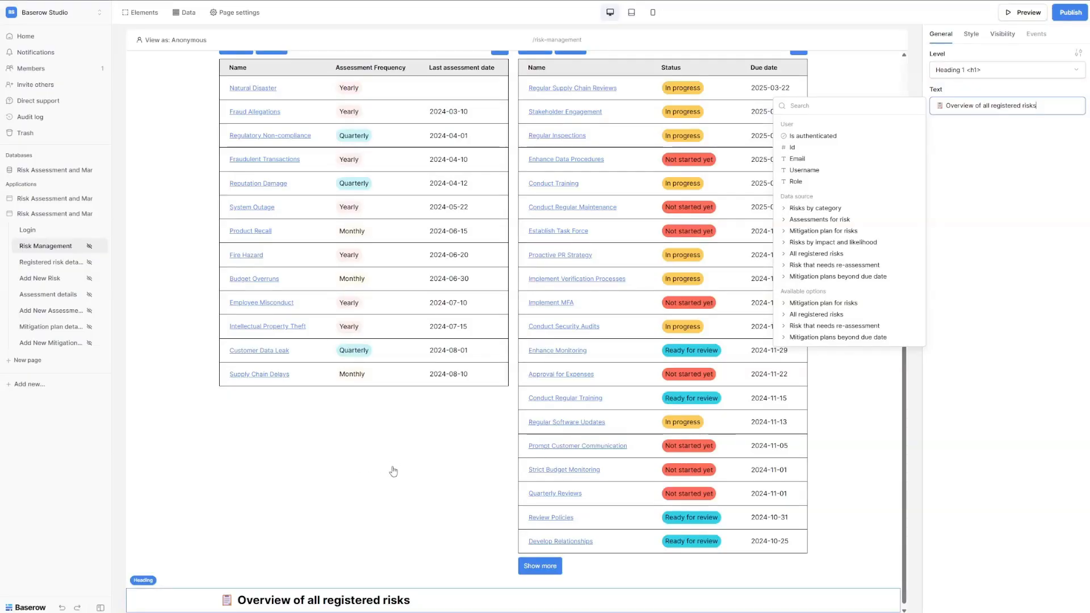
scroll(397, 473, "up", 3)
scroll(397, 472, "down", 3)
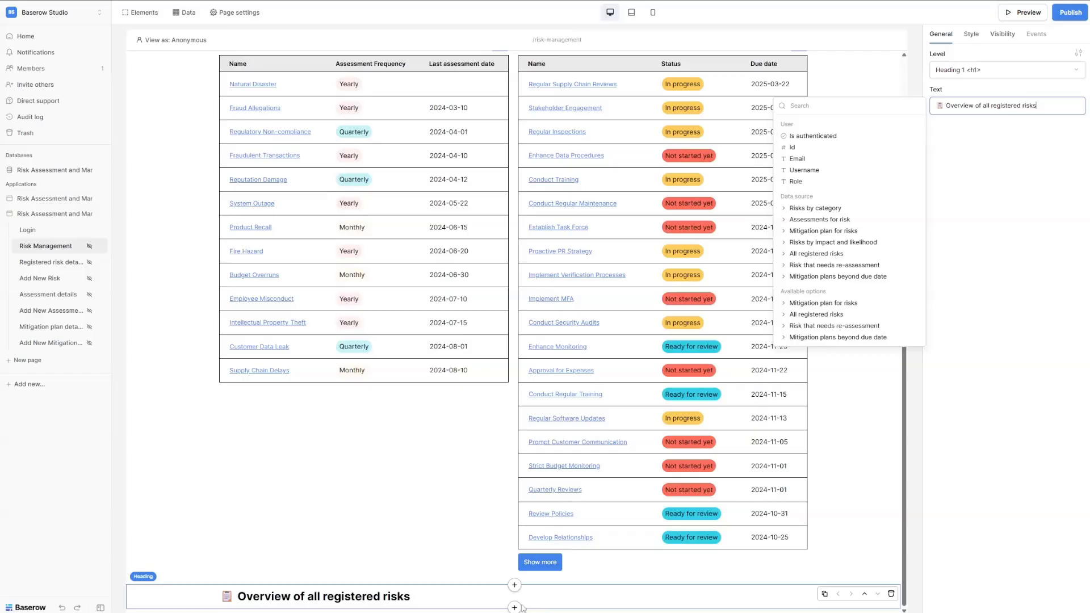
Add a text element under the heading, then delete the empty text element.
left_click(519, 609)
left_click(512, 152)
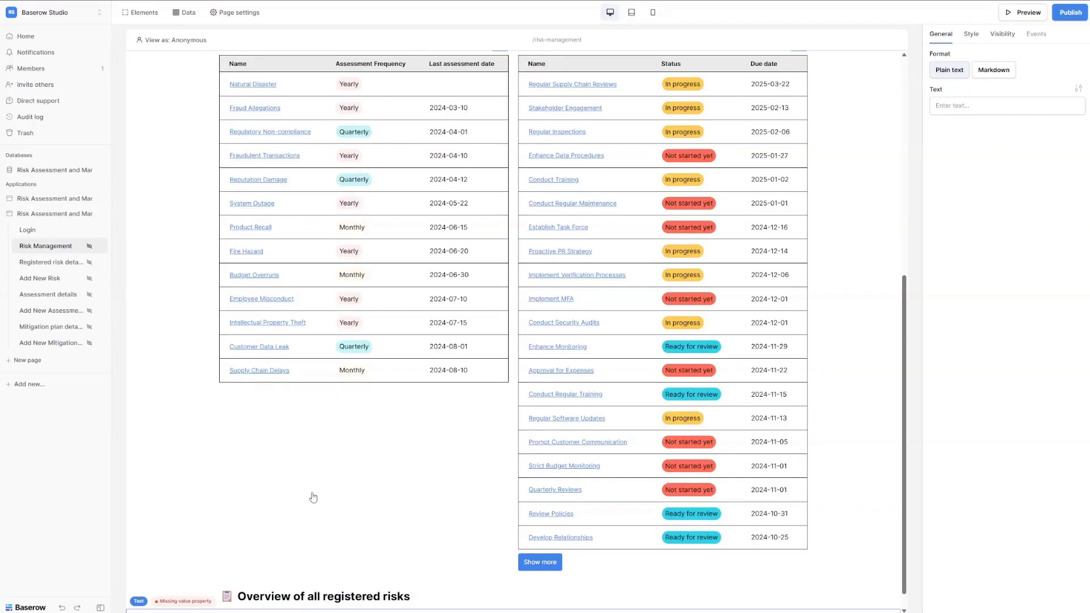
scroll(313, 497, "down", 1)
left_click(892, 599)
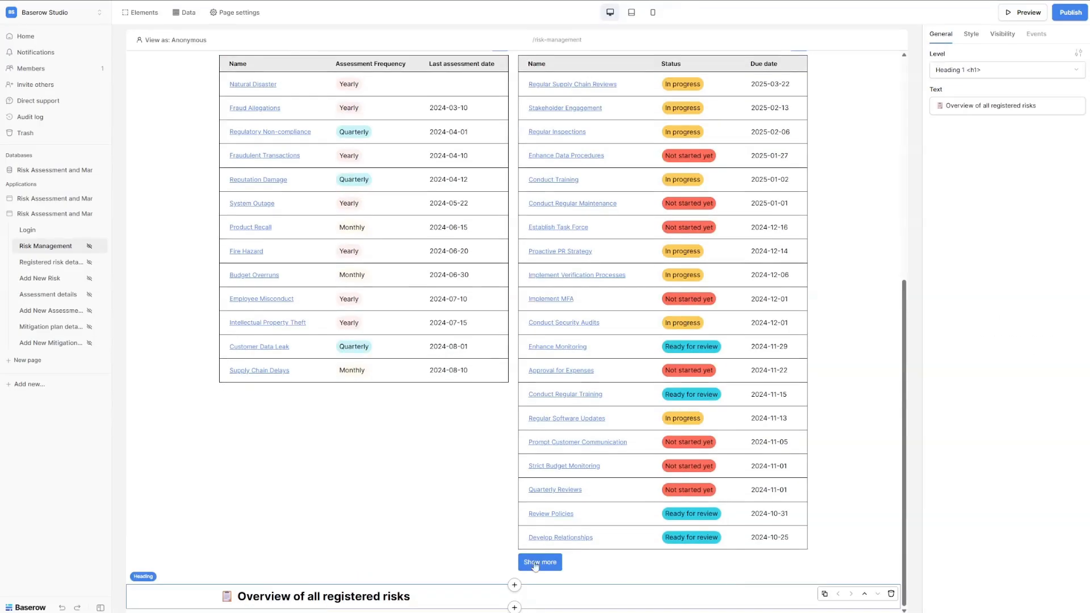
Add a 'Register new risk' link below the heading to the Add New Risk page, keeping the Link variant.
left_click(514, 607)
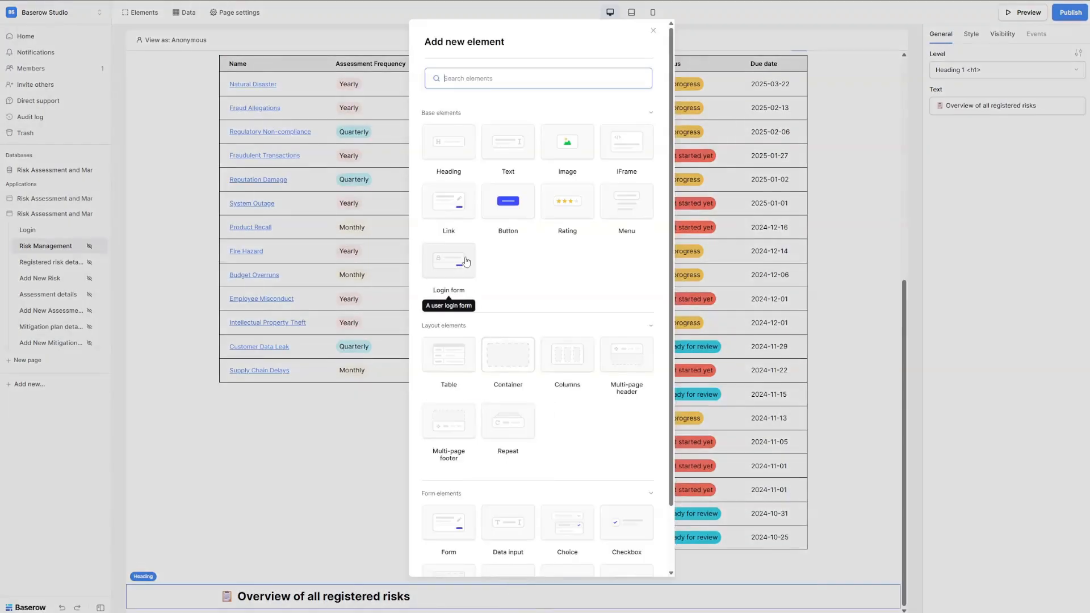
type("link")
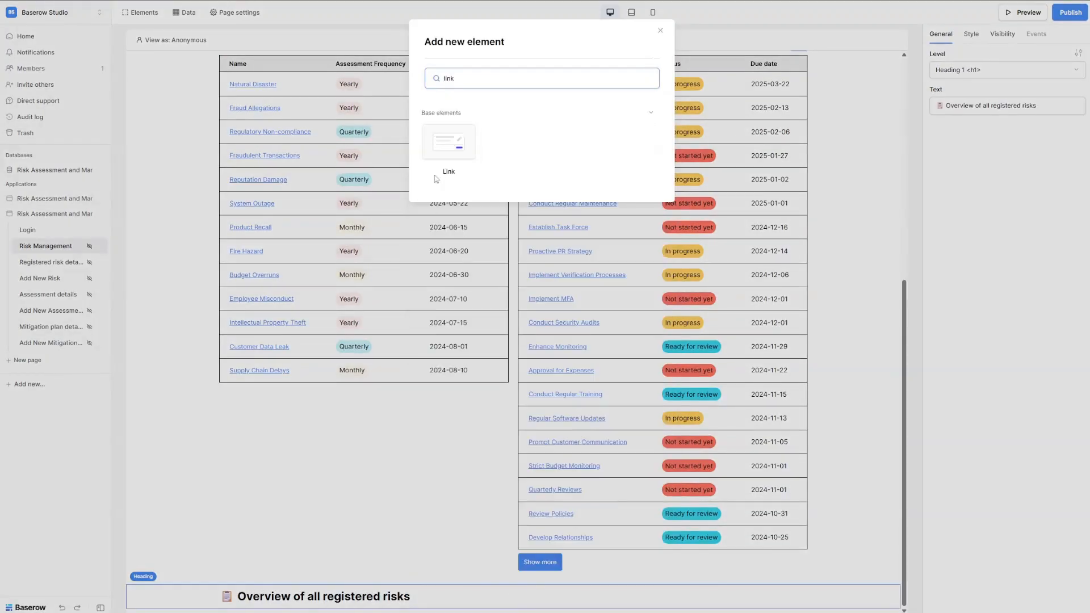
left_click(448, 147)
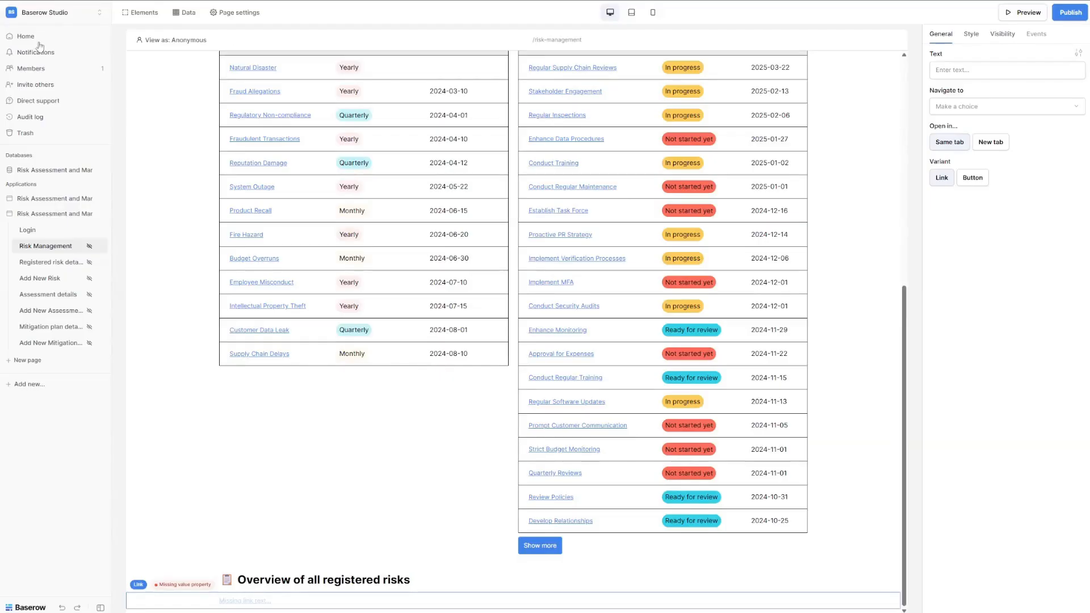
left_click(993, 71)
type("Register new risk")
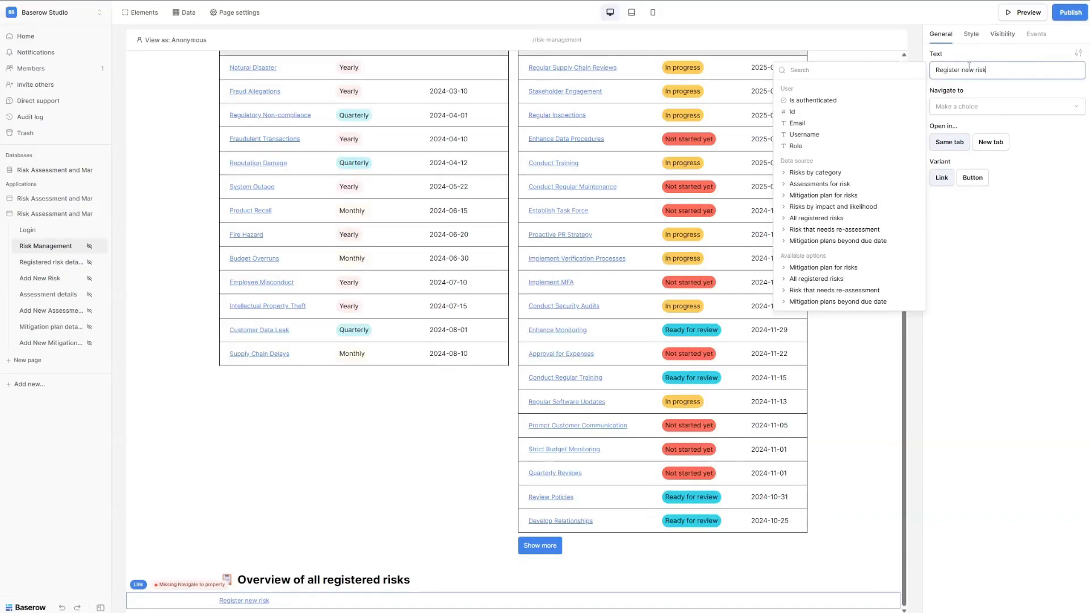
left_click(991, 107)
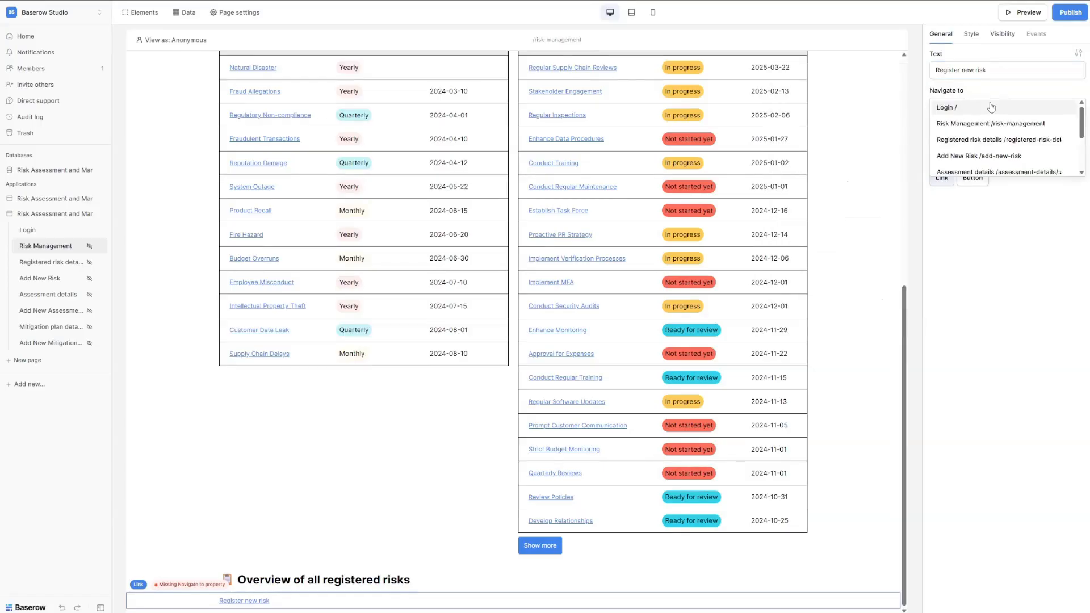
left_click(991, 157)
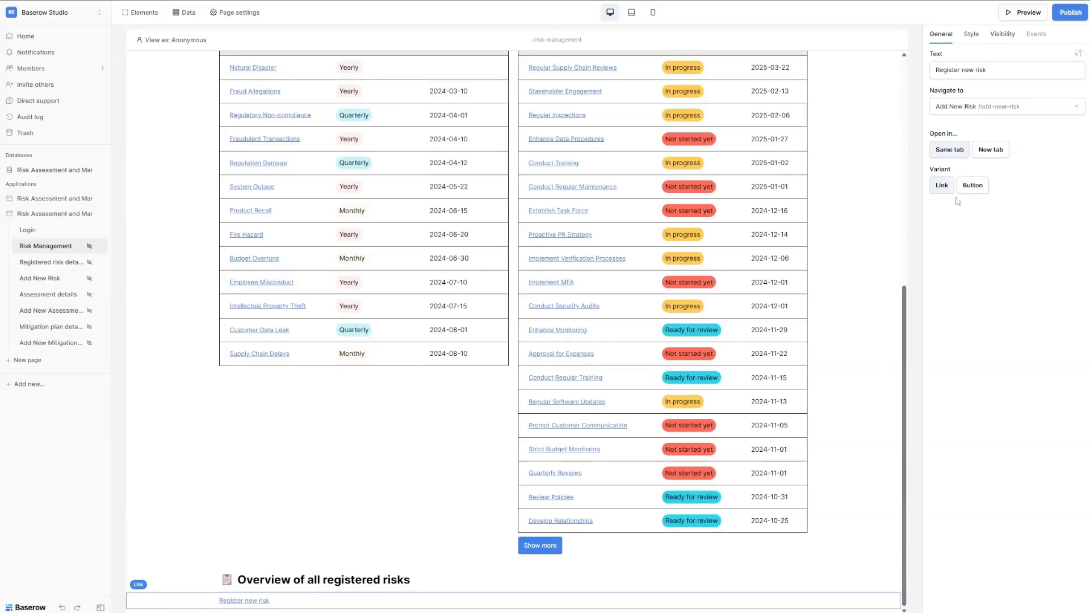
left_click(980, 187)
left_click(944, 186)
Add a Repeat element below the link fed from the All registered risks data source.
mouse_move(322, 608)
mouse_move(440, 600)
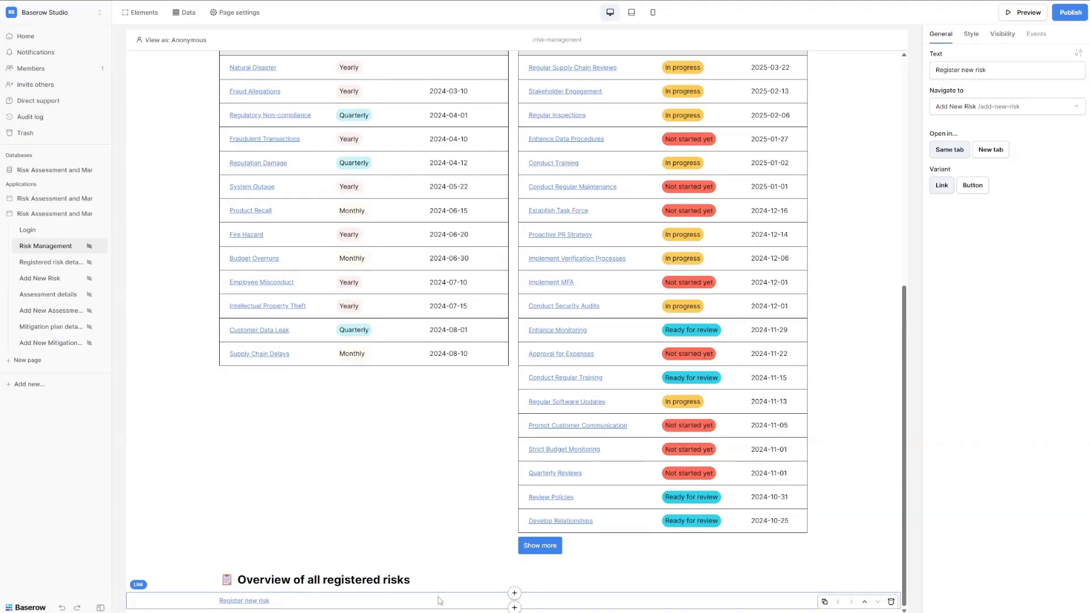
left_click(514, 608)
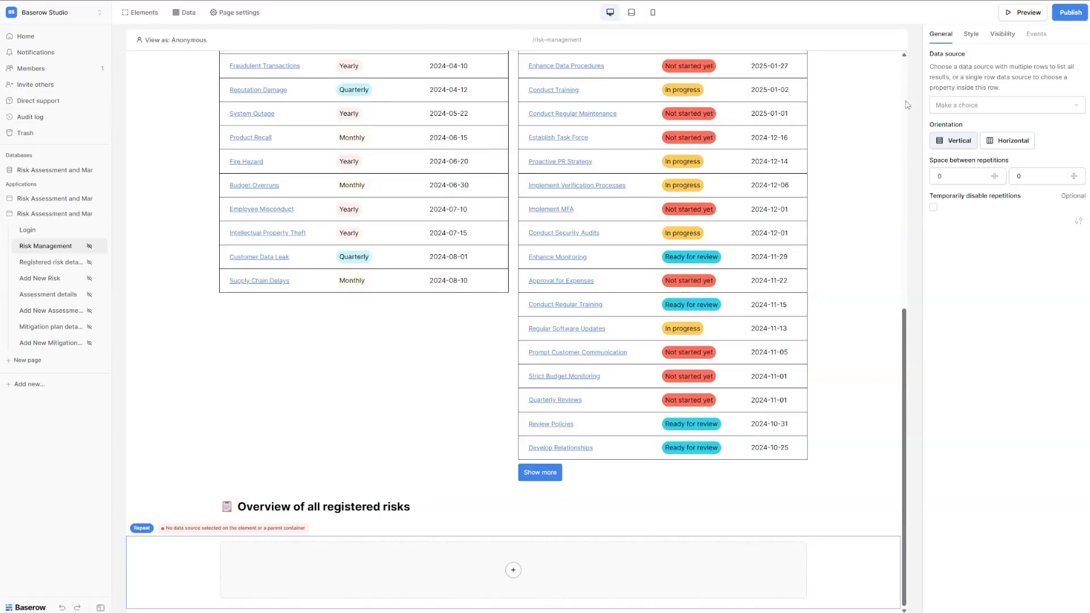
left_click(1008, 107)
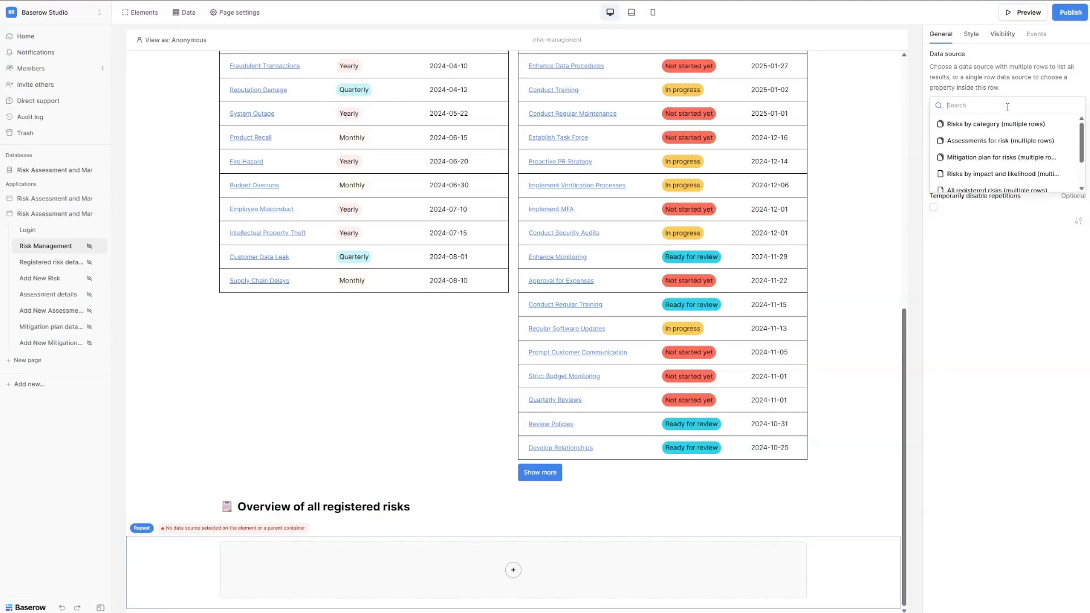
type("all")
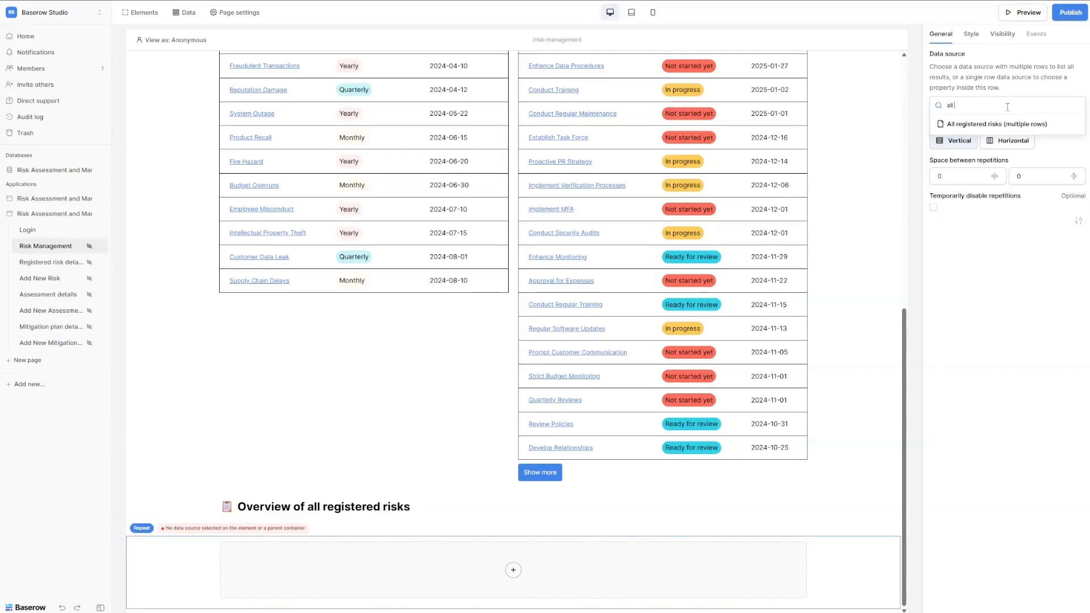
left_click(996, 125)
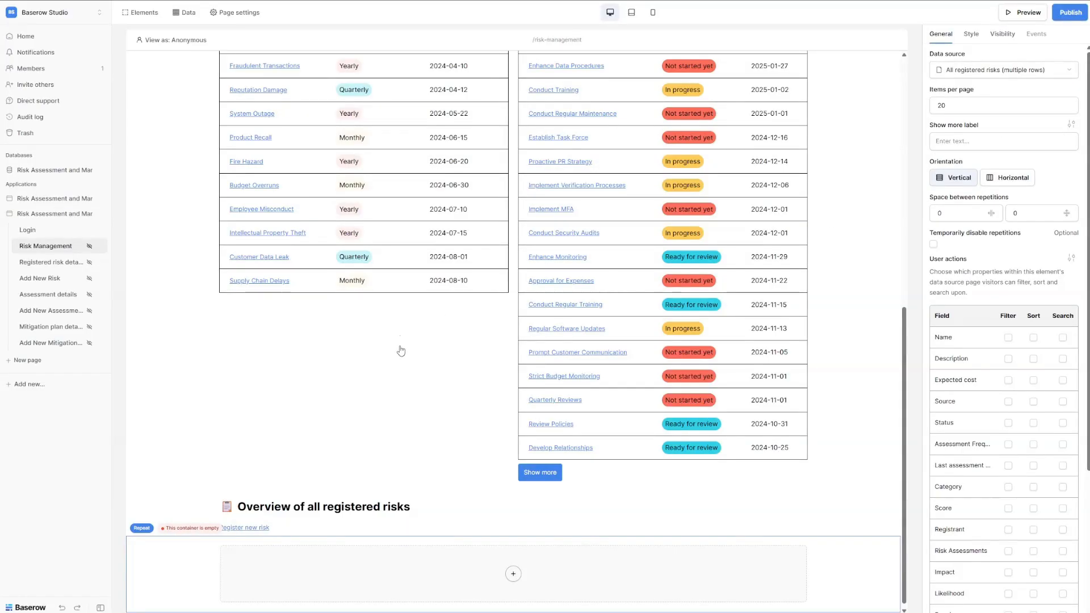
Add a Columns element inside the repeat and set its layout to 2 columns.
left_click(513, 571)
type("c")
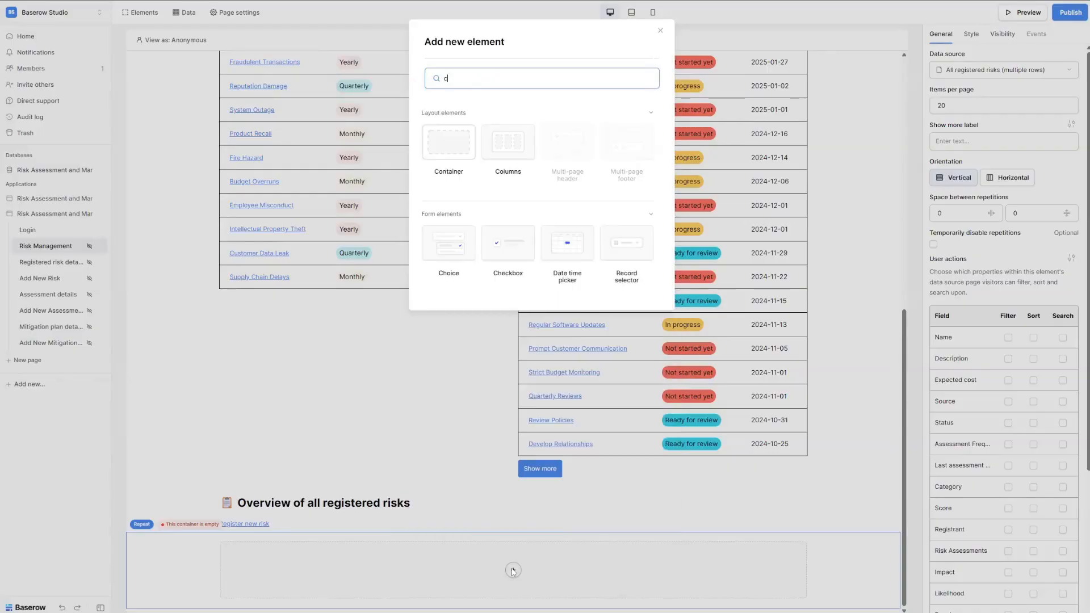
type("ol")
left_click(447, 145)
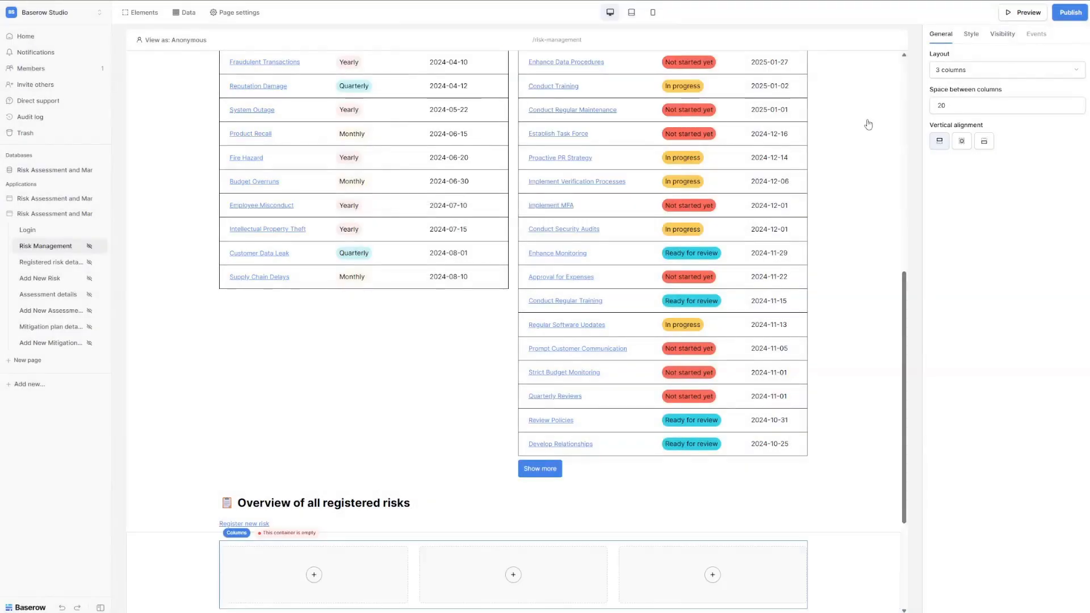
left_click(965, 70)
left_click(968, 88)
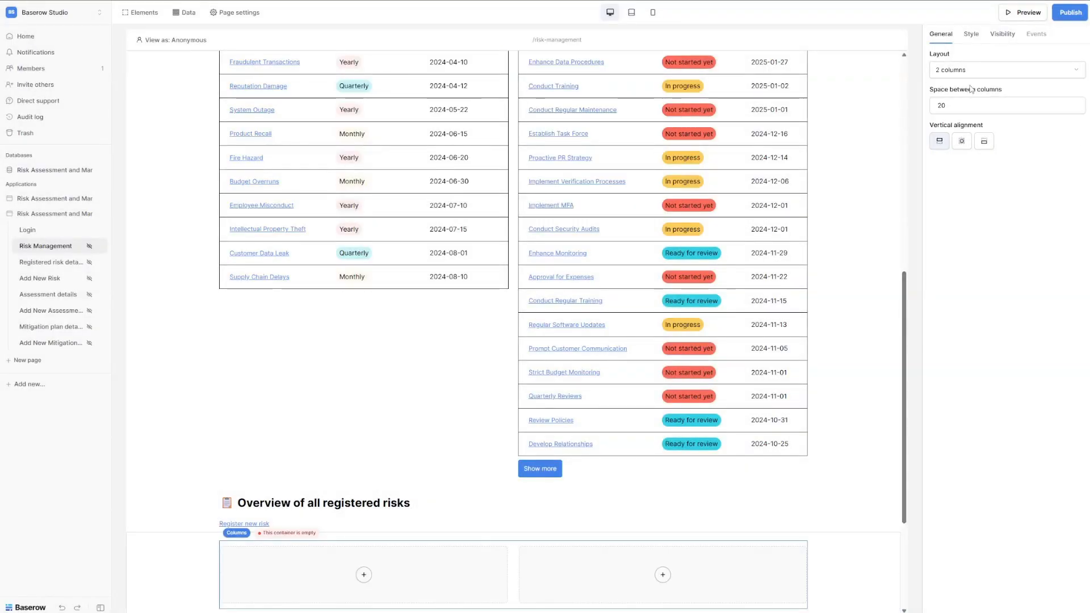
Add a text element reading 'Legal Dispute' to the left column.
left_click(369, 573)
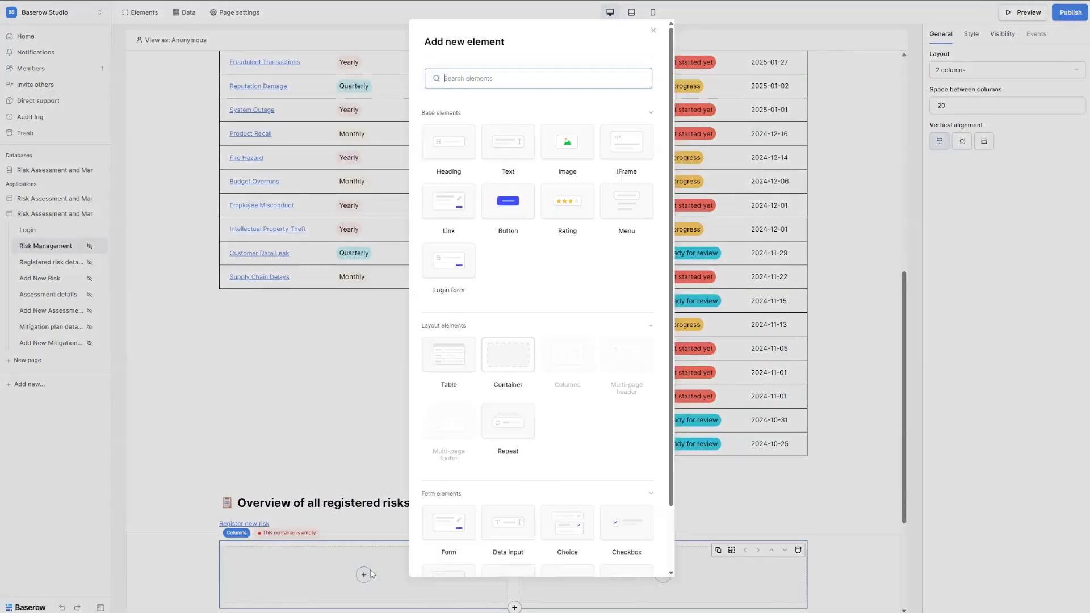
left_click(514, 152)
left_click(956, 106)
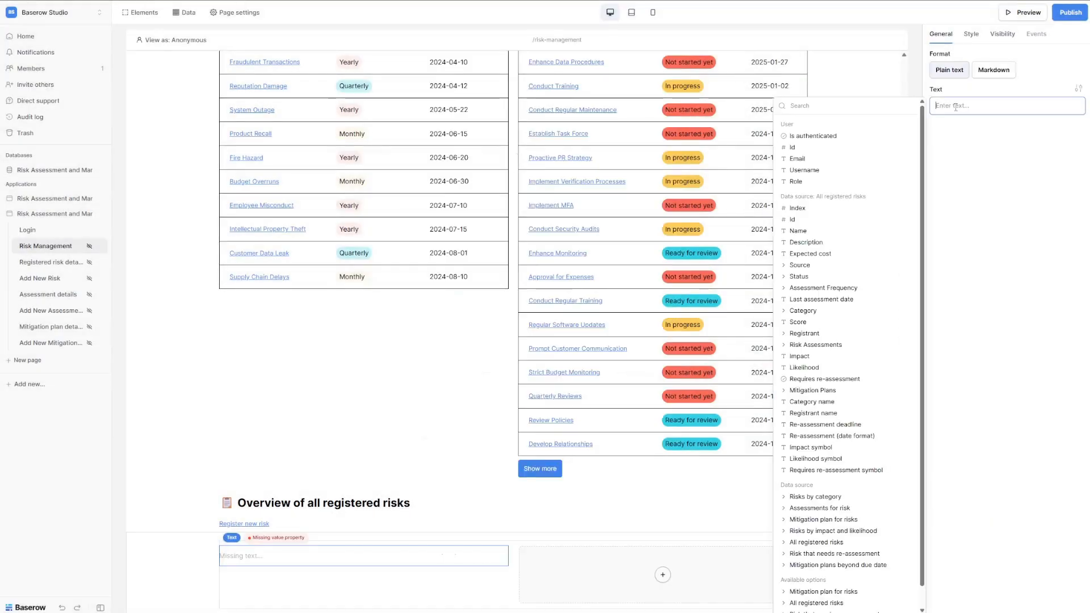
type("Legal")
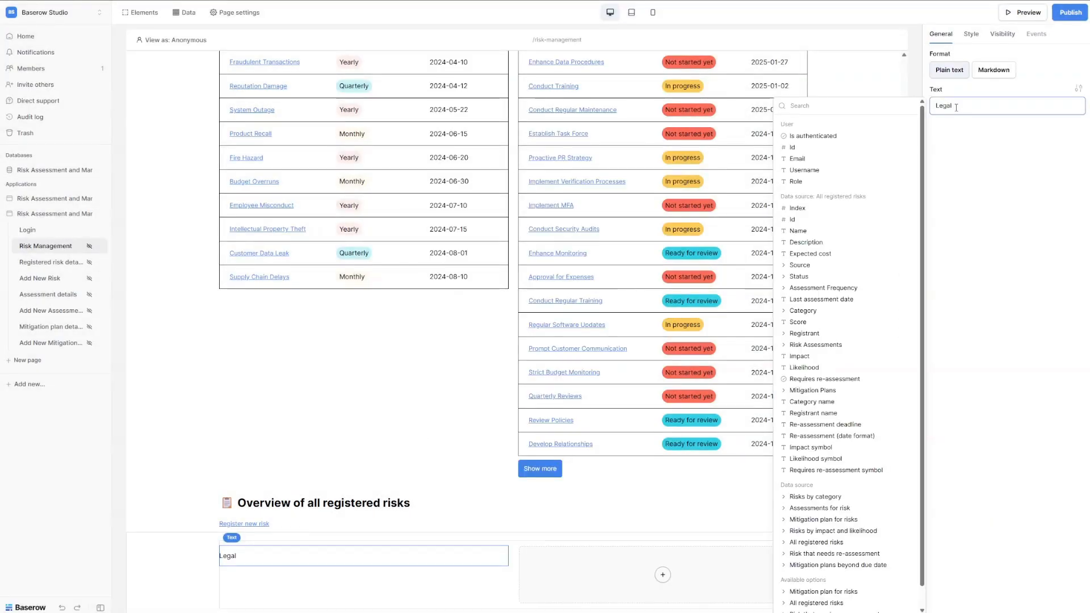
type(" Dispute")
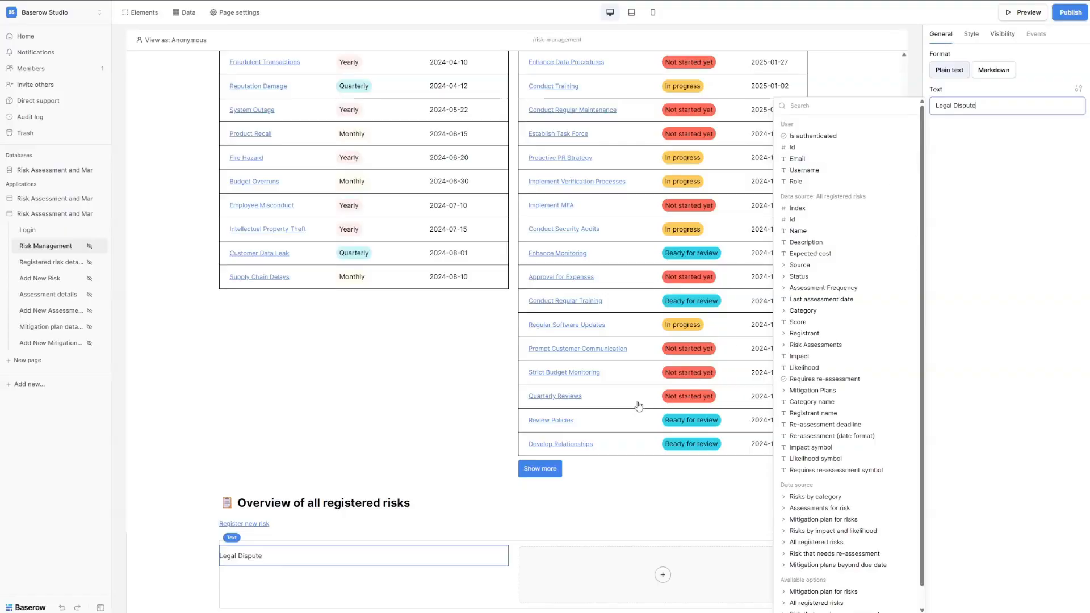
Add a 'Details' link in the right column to Registered risk details with risk_id = Data source › Id.
left_click(662, 576)
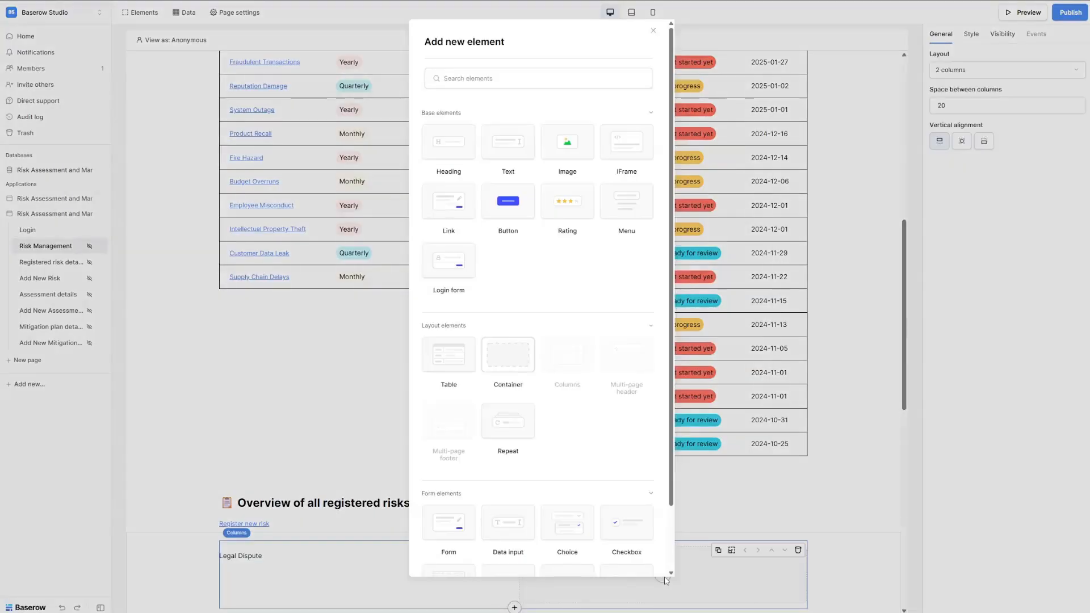
left_click(448, 201)
left_click(968, 71)
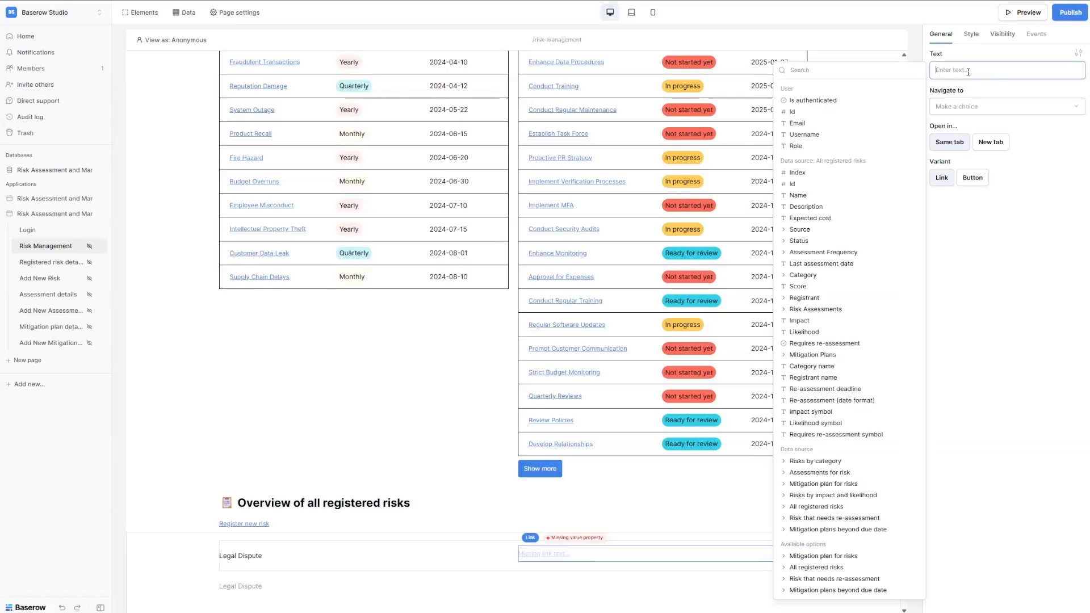
type("Details")
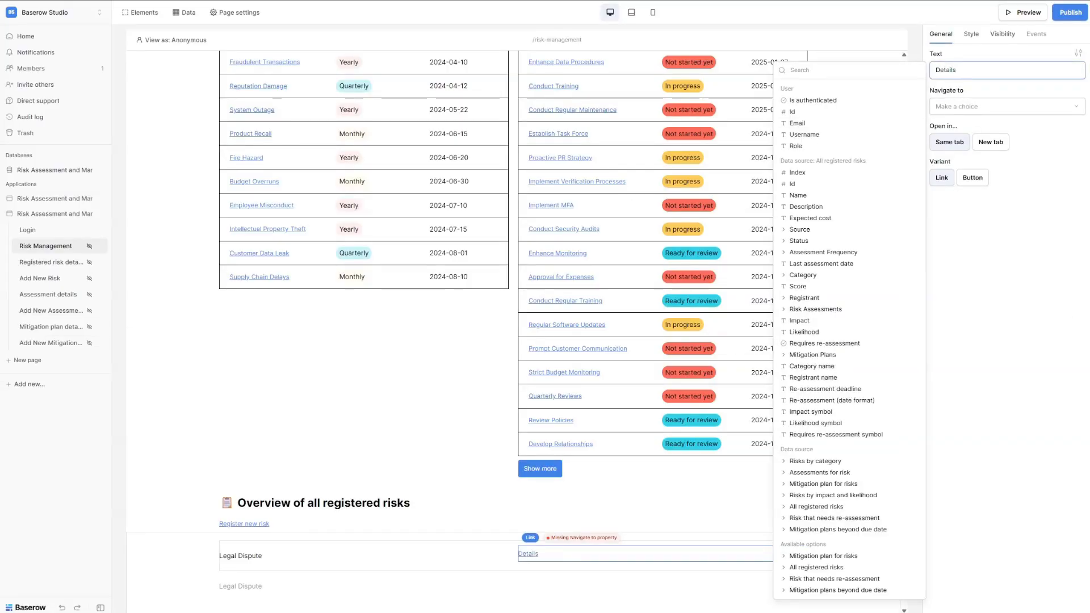
key("Escape")
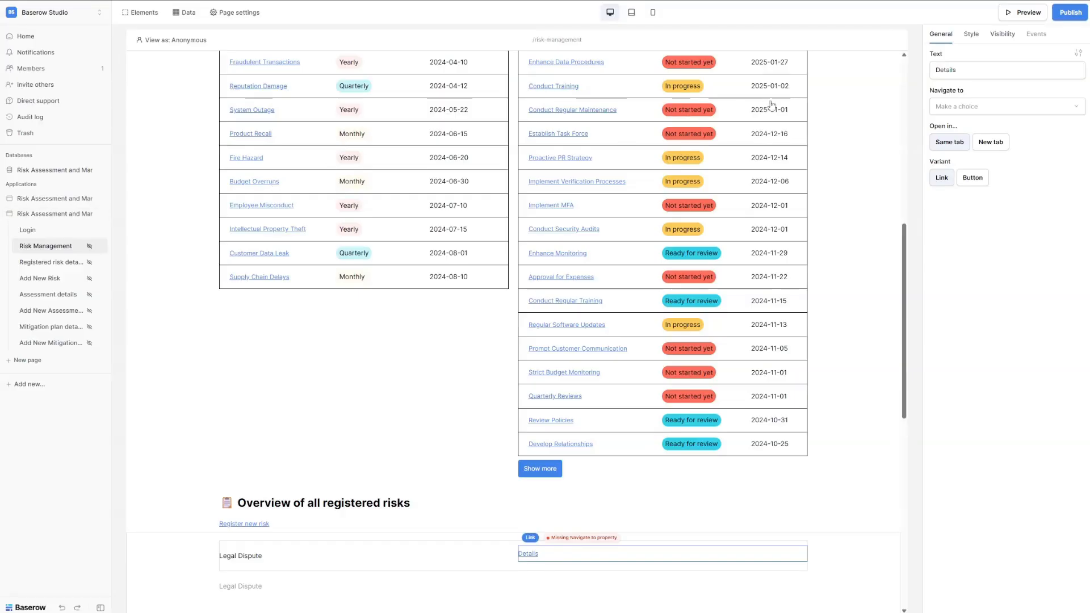
left_click(991, 106)
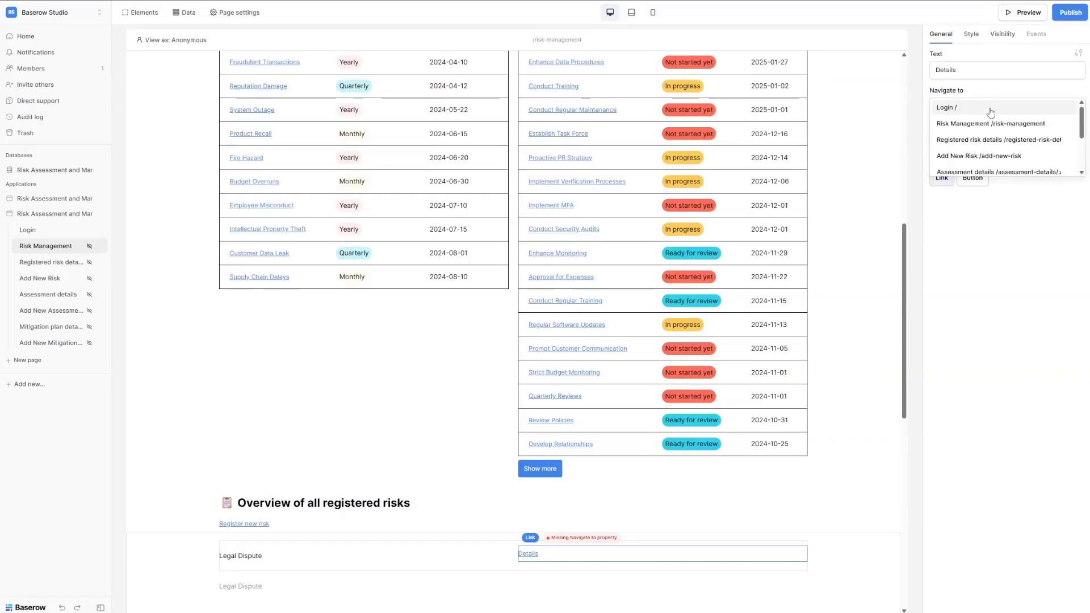
left_click(997, 140)
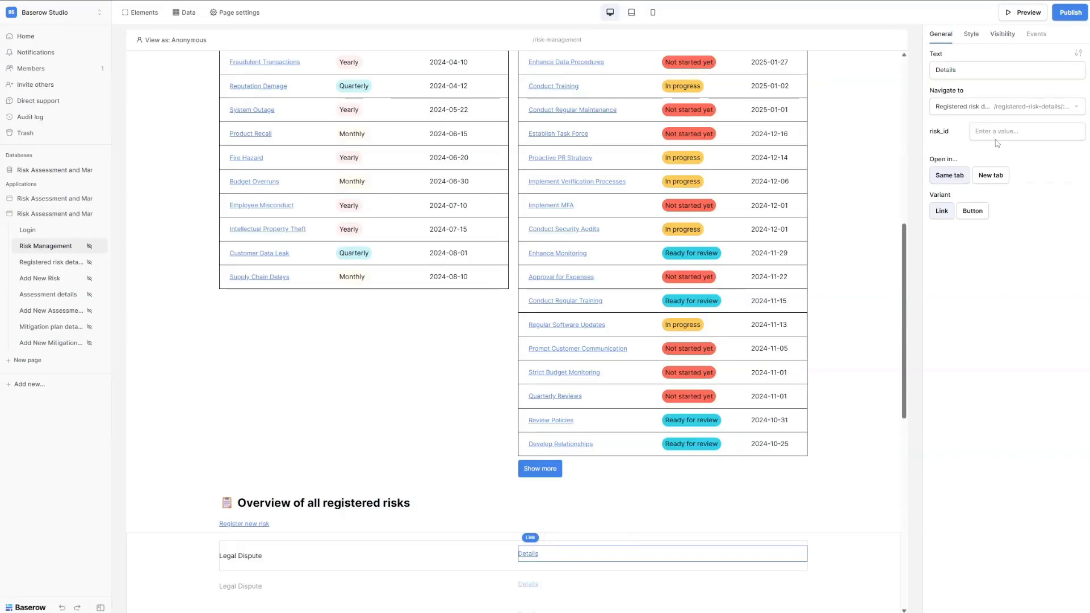
left_click(997, 134)
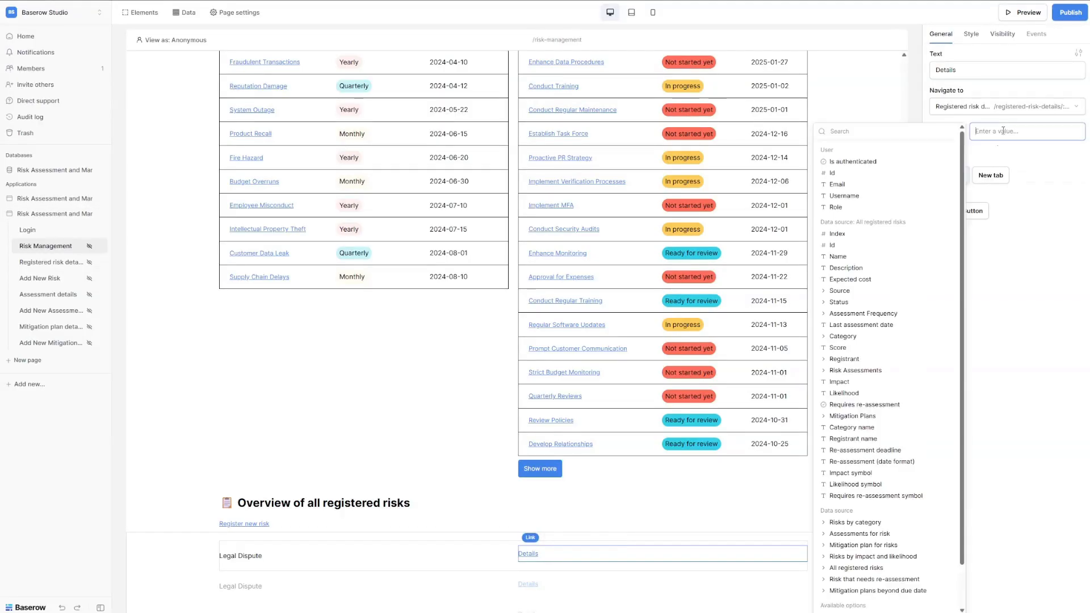
left_click(874, 249)
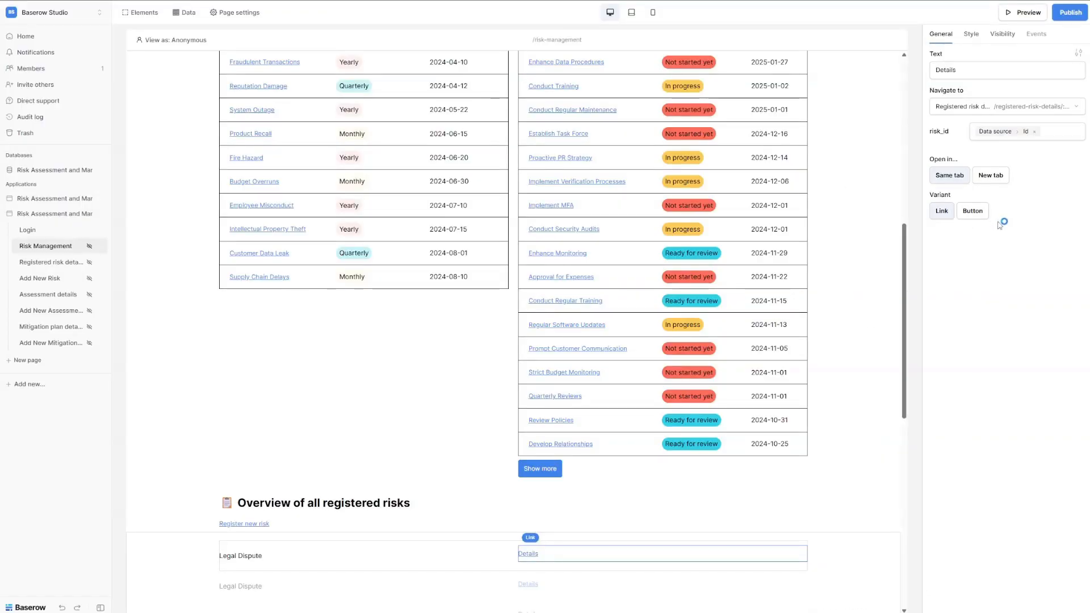
Style the Details link as a button aligned to the right.
left_click(972, 213)
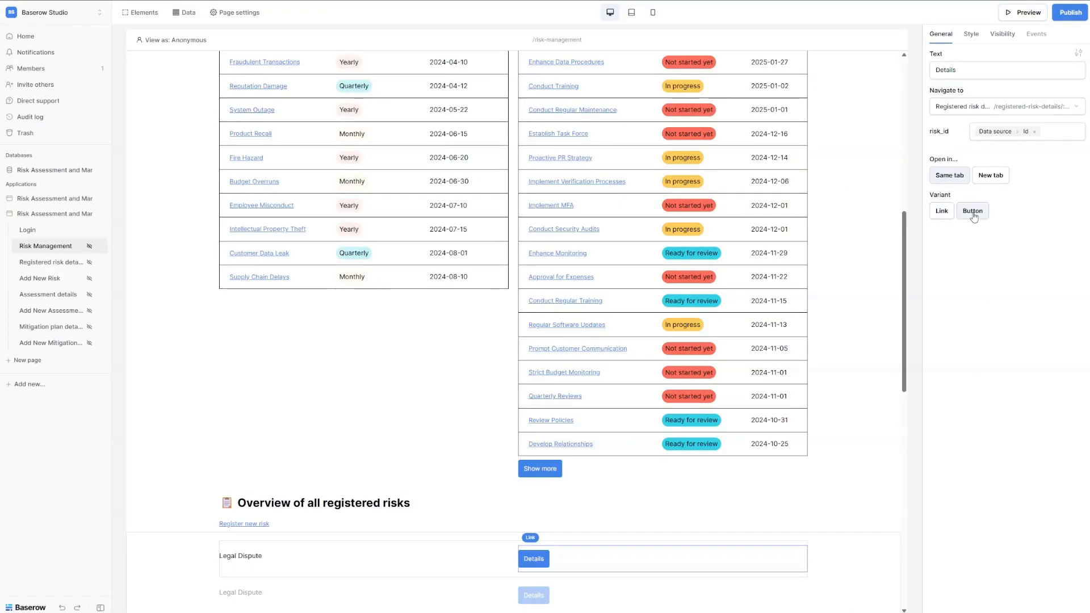
left_click(1078, 53)
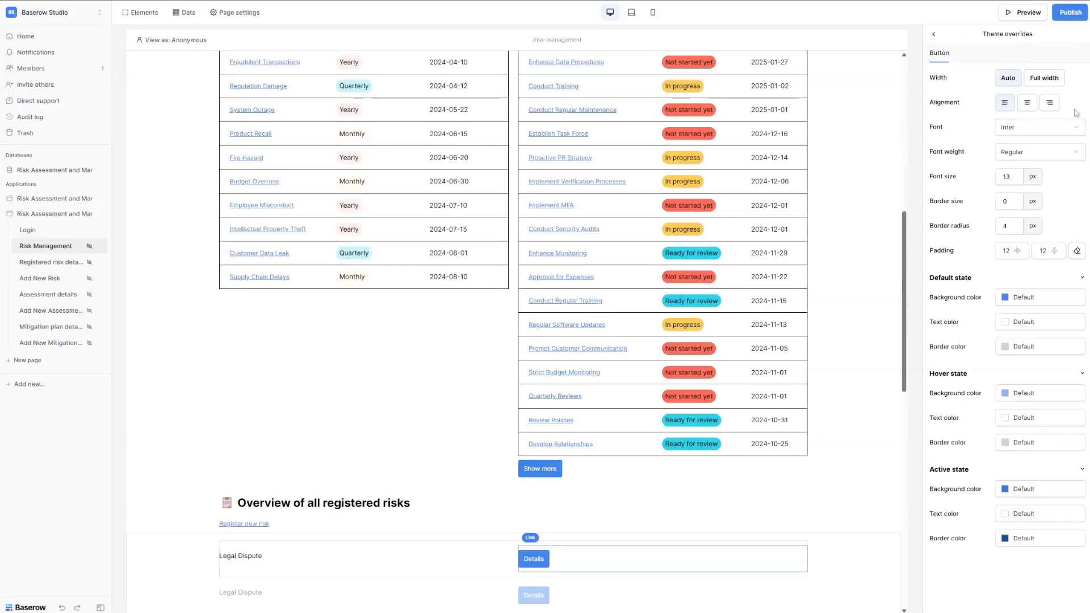
left_click(1050, 105)
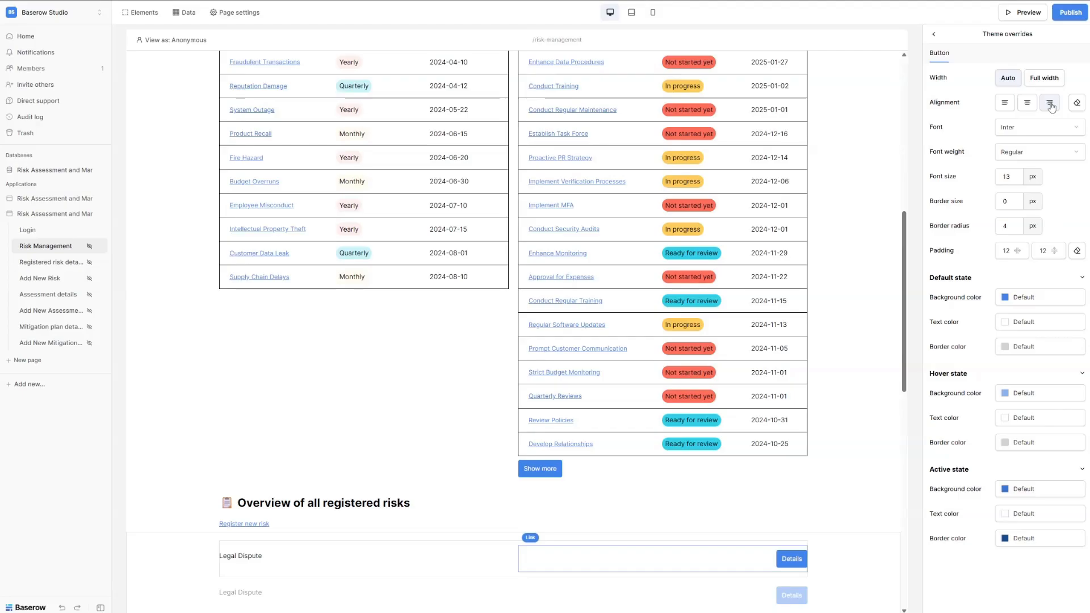
left_click(490, 549)
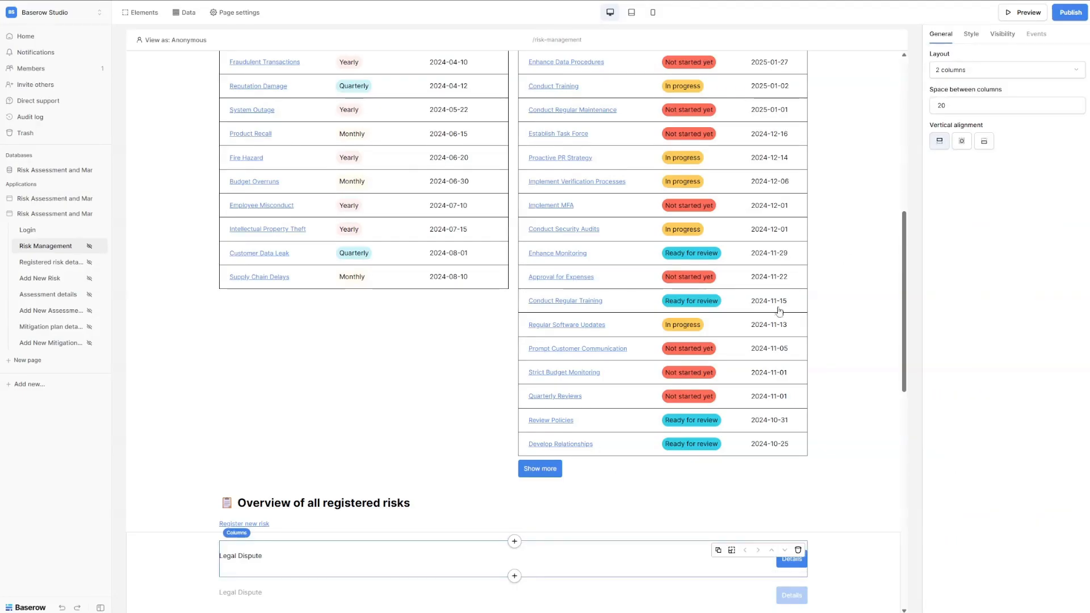
Centre the risk row's content vertically and give it a custom #014AAC background colour.
left_click(963, 141)
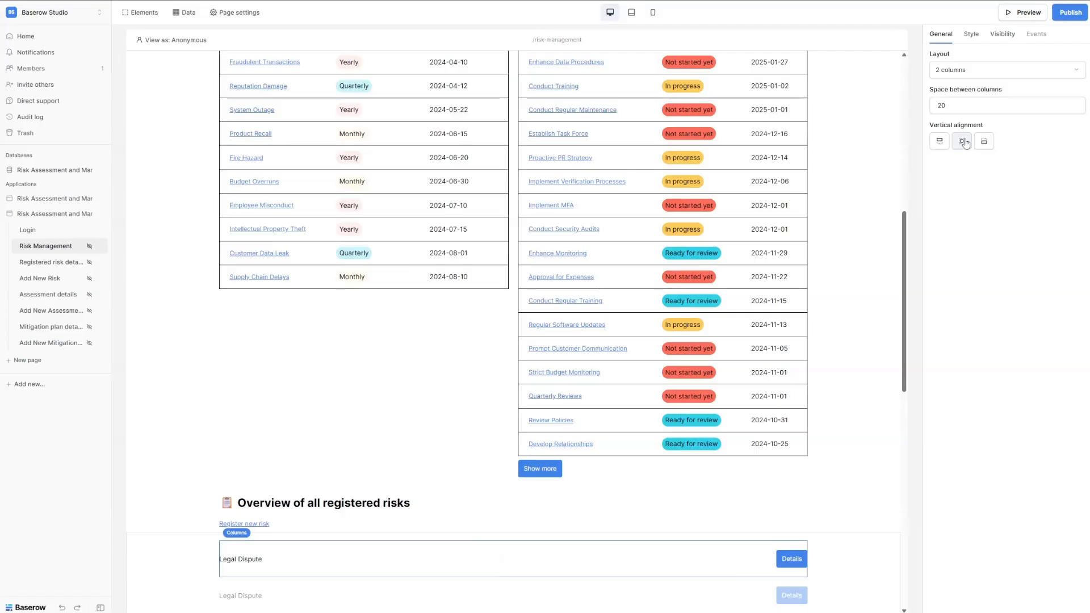
left_click(972, 35)
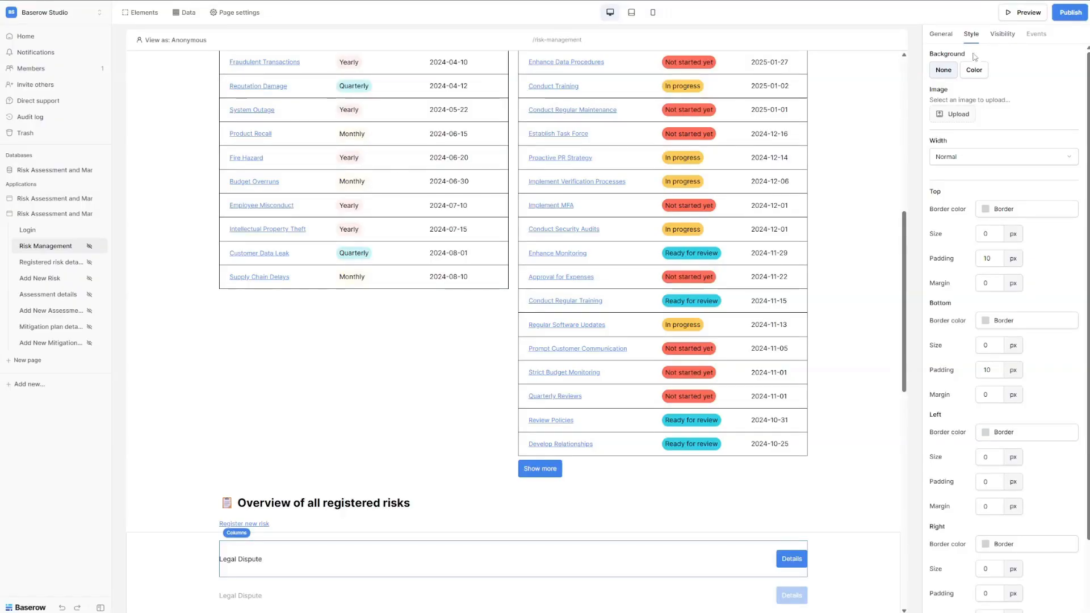
left_click(974, 70)
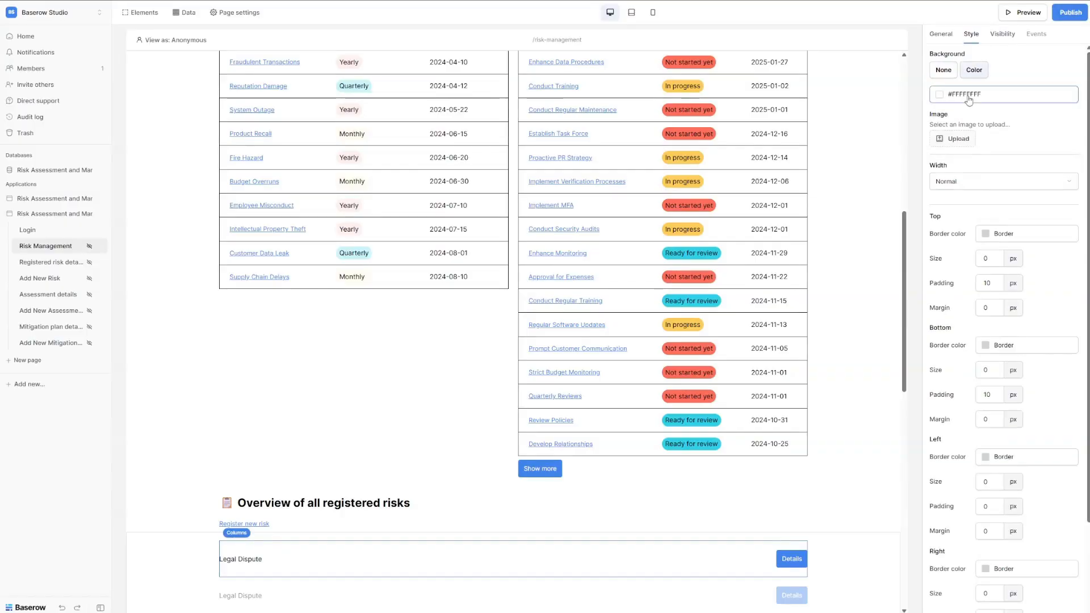
left_click(965, 95)
triple_click(992, 241)
type("014aac4d")
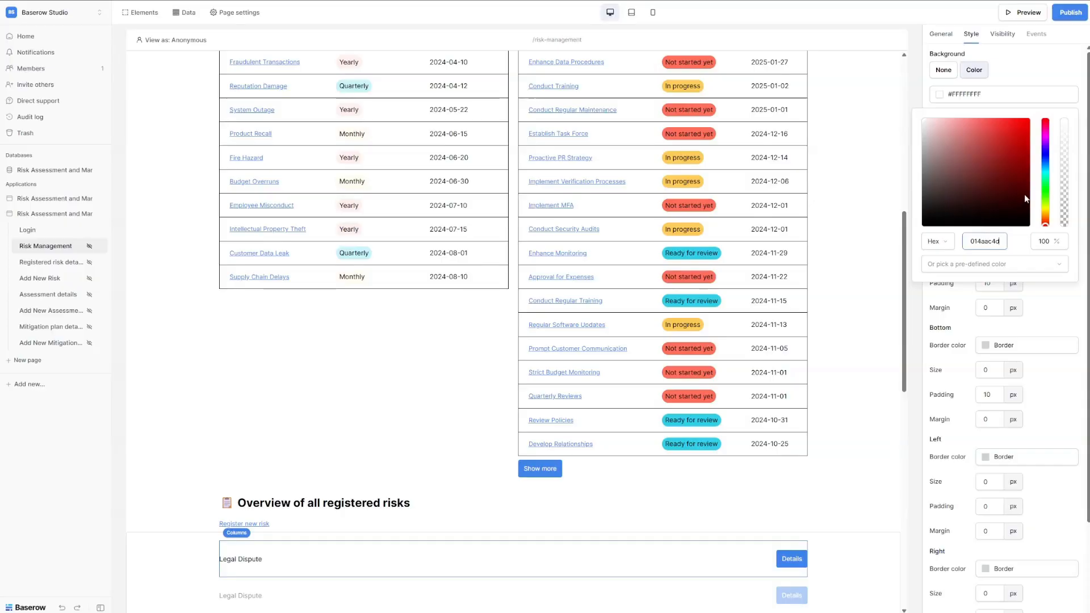
left_click_drag(1046, 164, 984, 133)
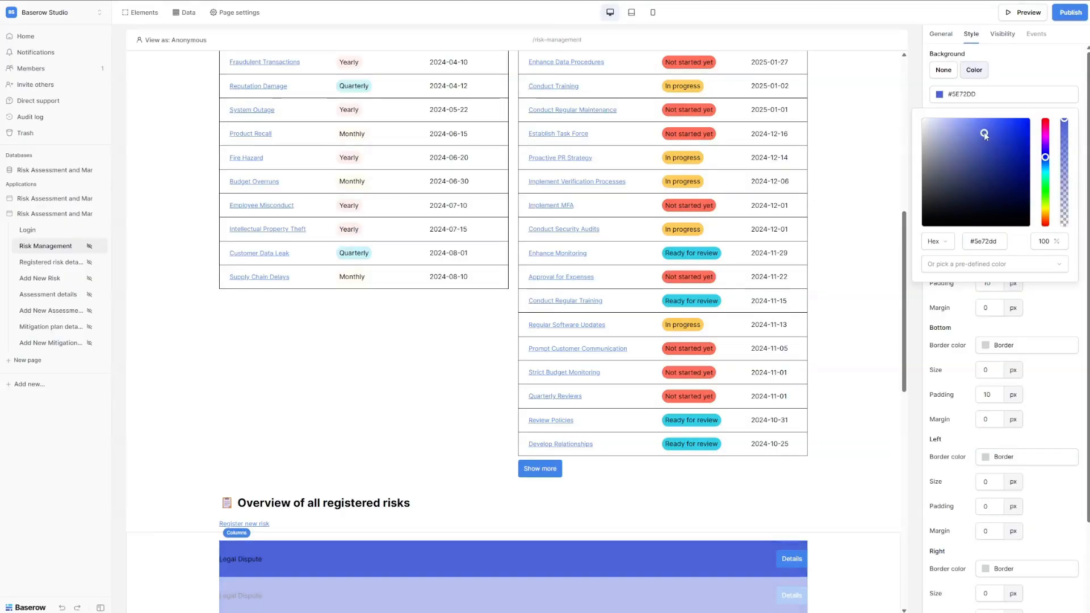
mouse_move(1003, 243)
left_mouse_down()
mouse_move(953, 235)
mouse_move(997, 241)
left_mouse_up()
type("#014aac4d")
key("alt+Tab")
key("alt+Tab")
key("BackSpace")
left_click(1059, 314)
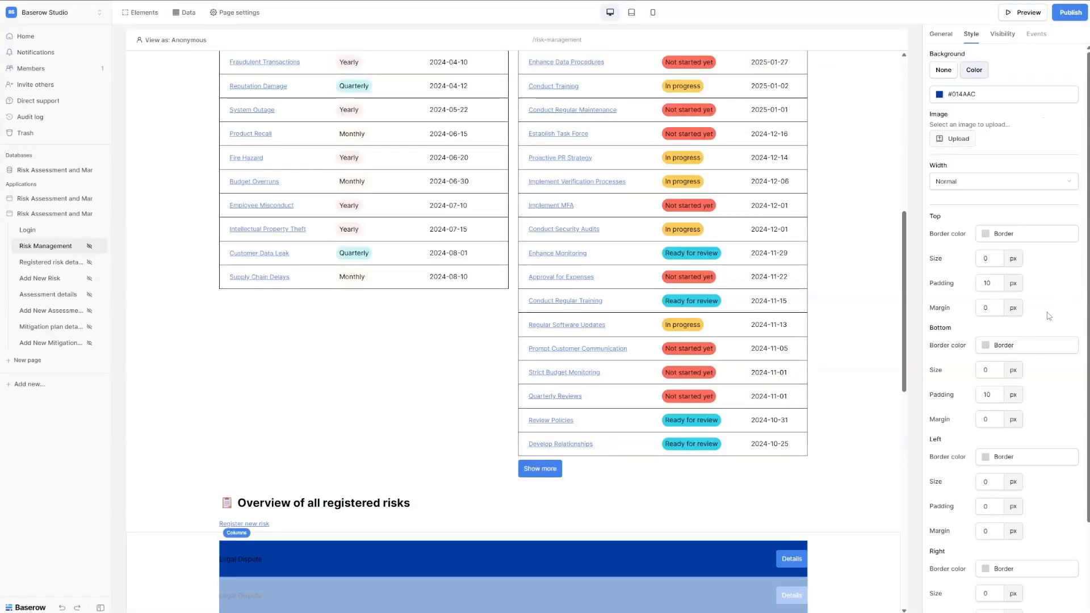
Lower the row background's opacity to 30% so the blue becomes translucent.
scroll(532, 523, "down", 2)
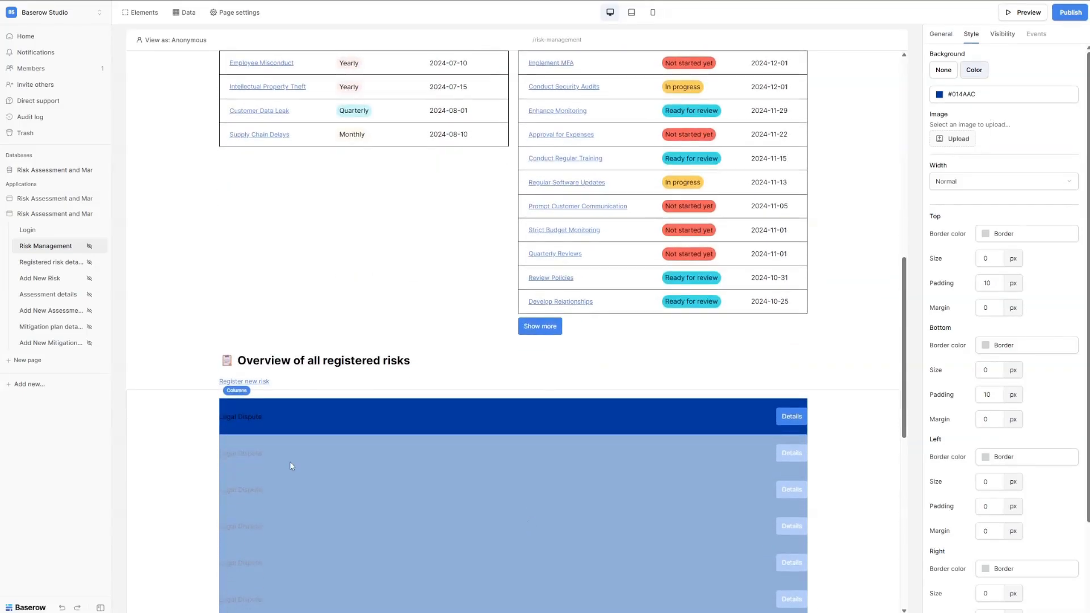
left_click(521, 427)
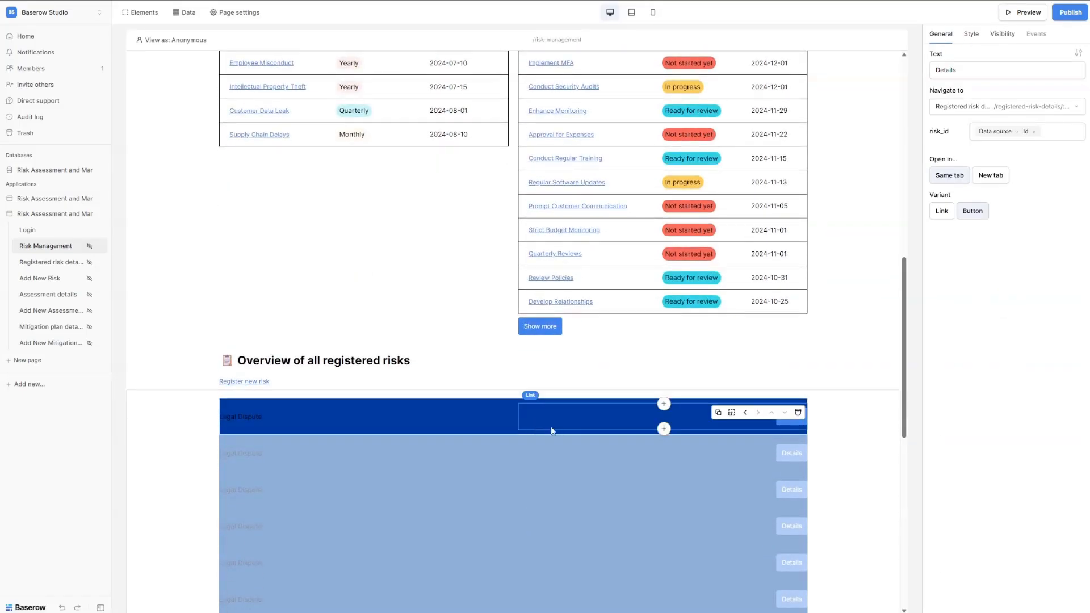
left_click(502, 433)
left_click(971, 34)
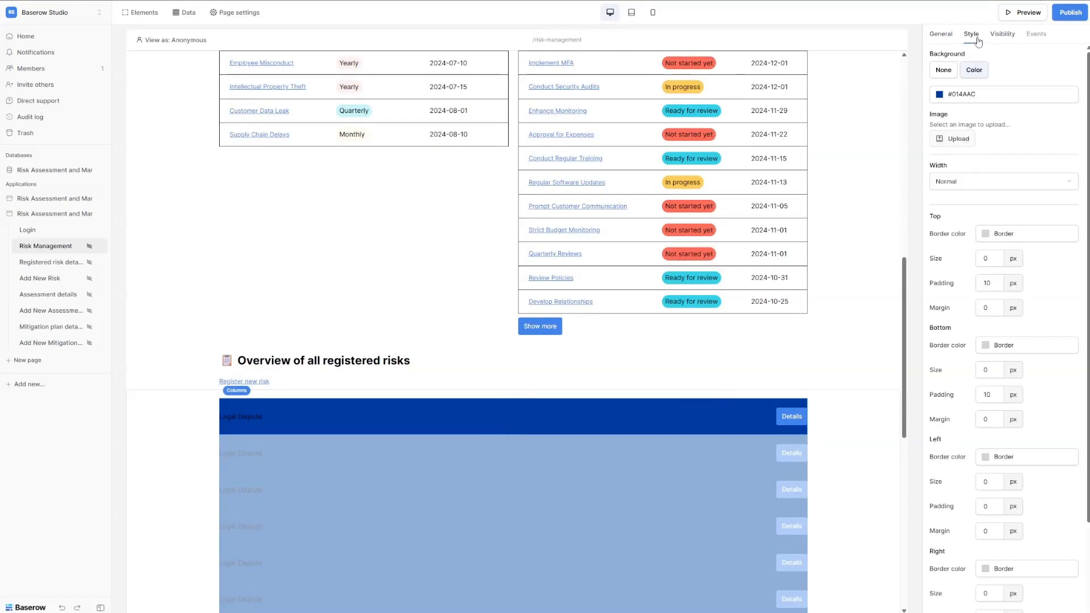
left_click(996, 94)
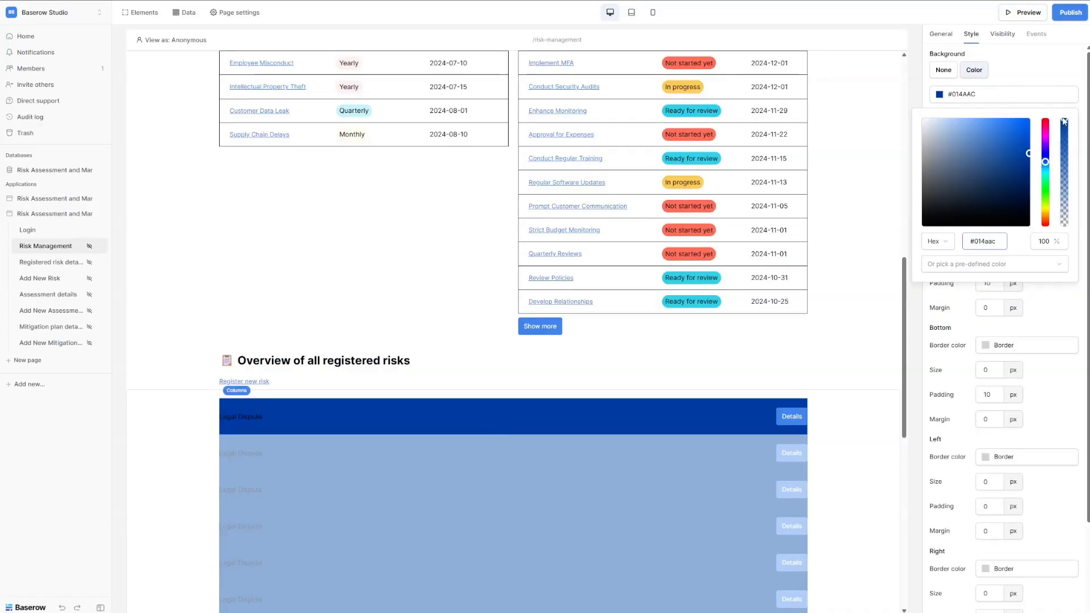
left_click_drag(1065, 128, 1072, 196)
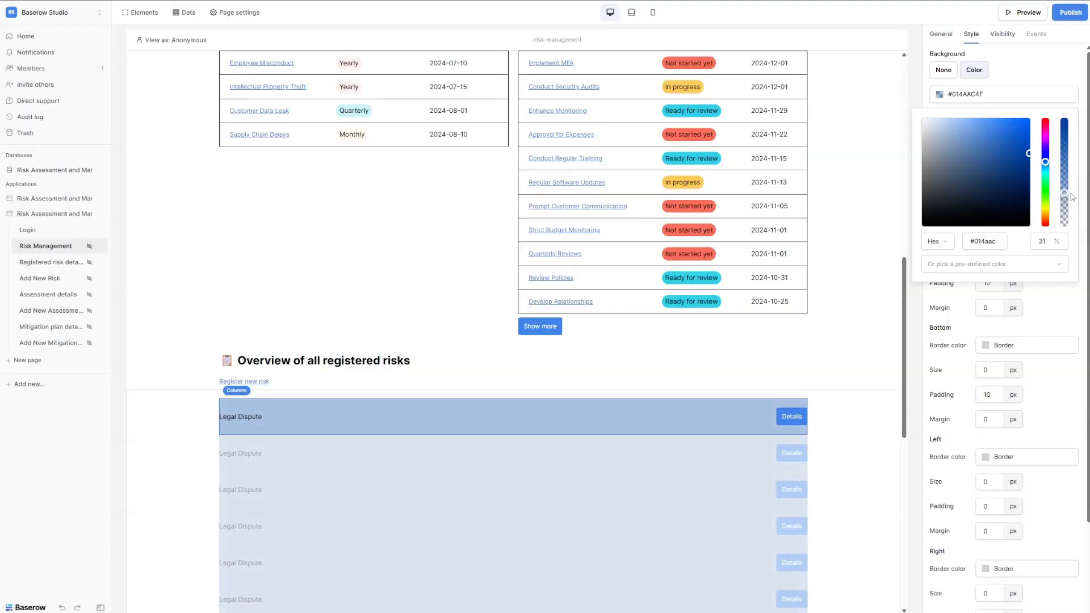
left_click(1035, 80)
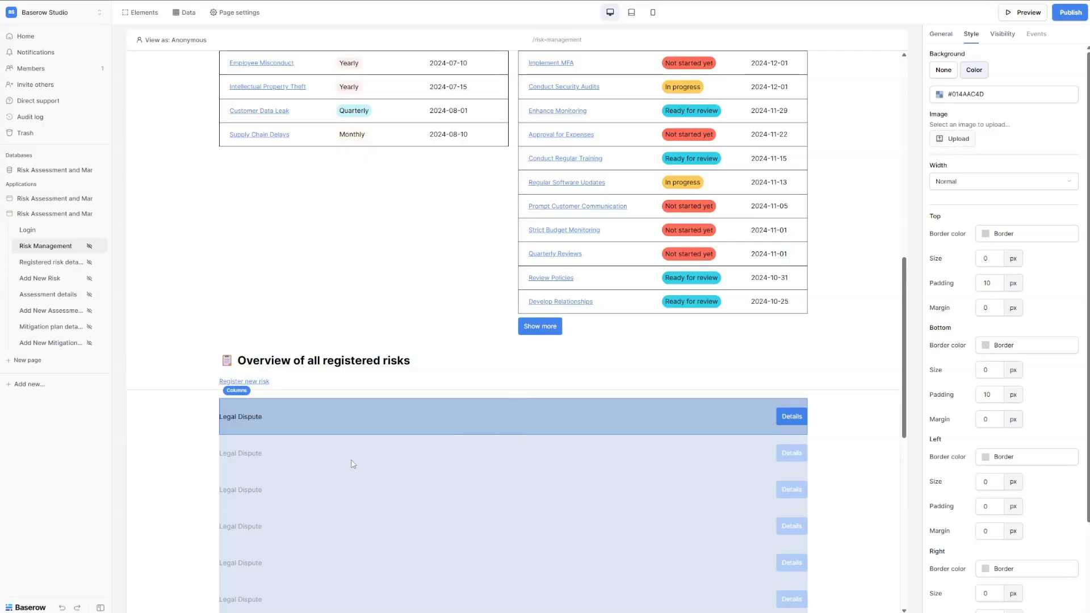
scroll(353, 464, "down", 10)
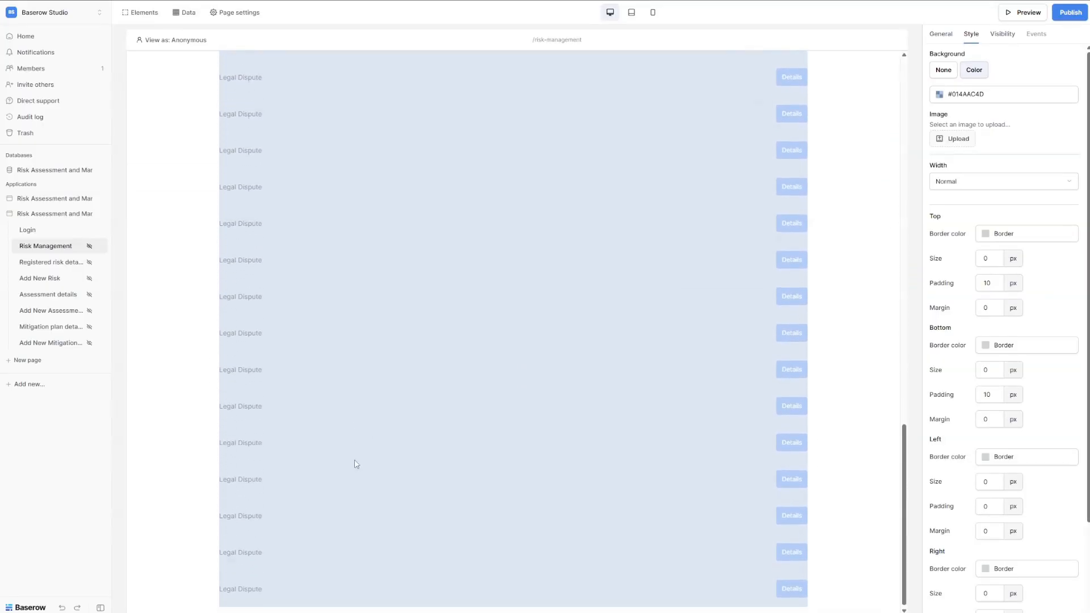
scroll(354, 464, "up", 6)
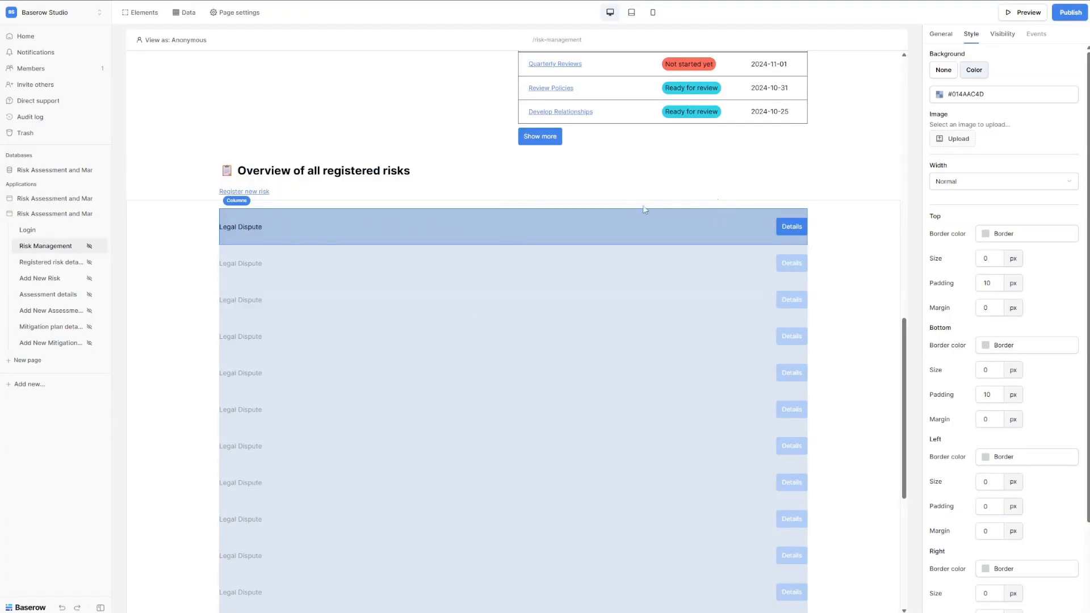
Tick 'Temporarily disable repetitions' on the risk Repeat element so only Legal Dispute shows.
left_click(941, 35)
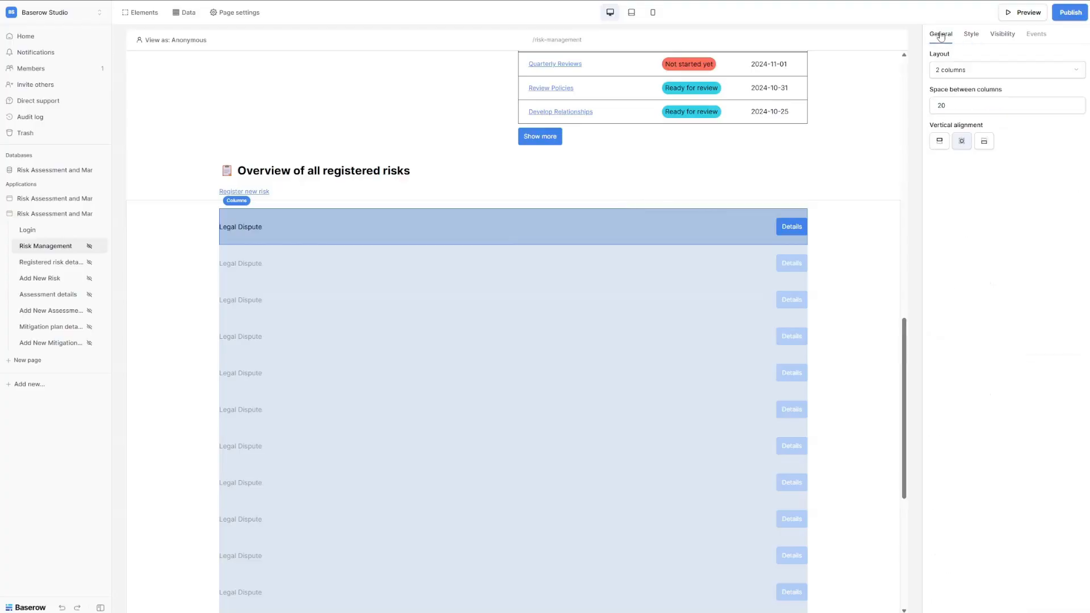
left_click(653, 208)
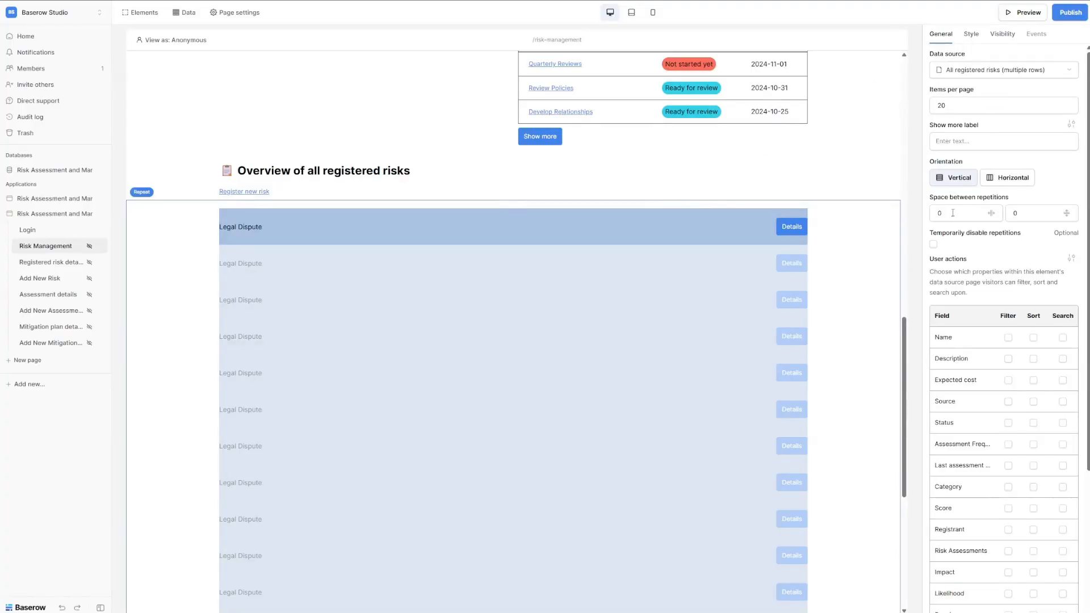
left_click(933, 244)
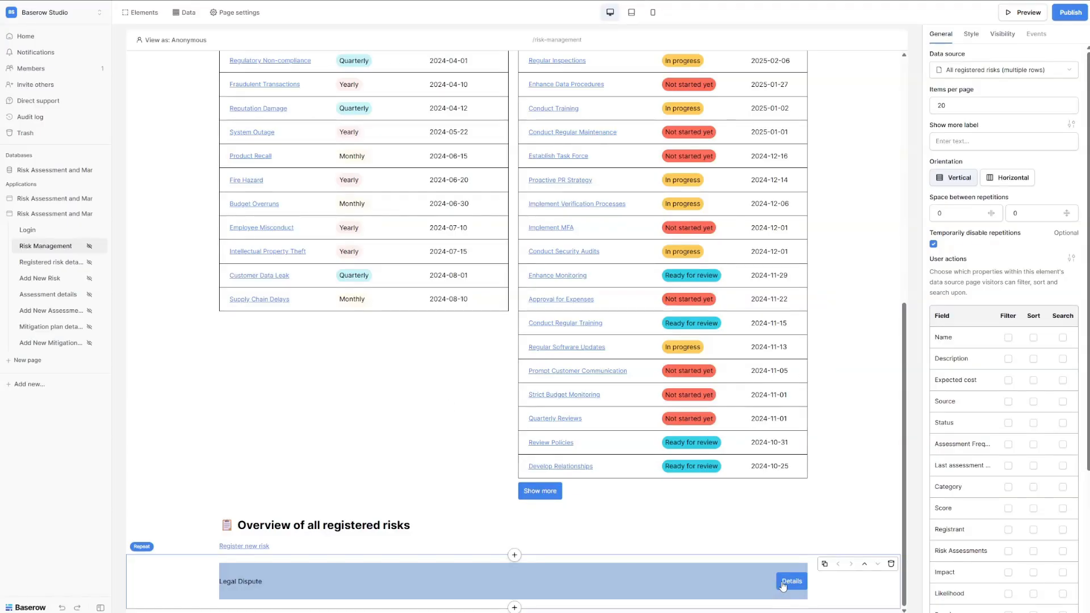
Give the Legal Dispute name text a left padding of 20 px.
left_click(258, 582)
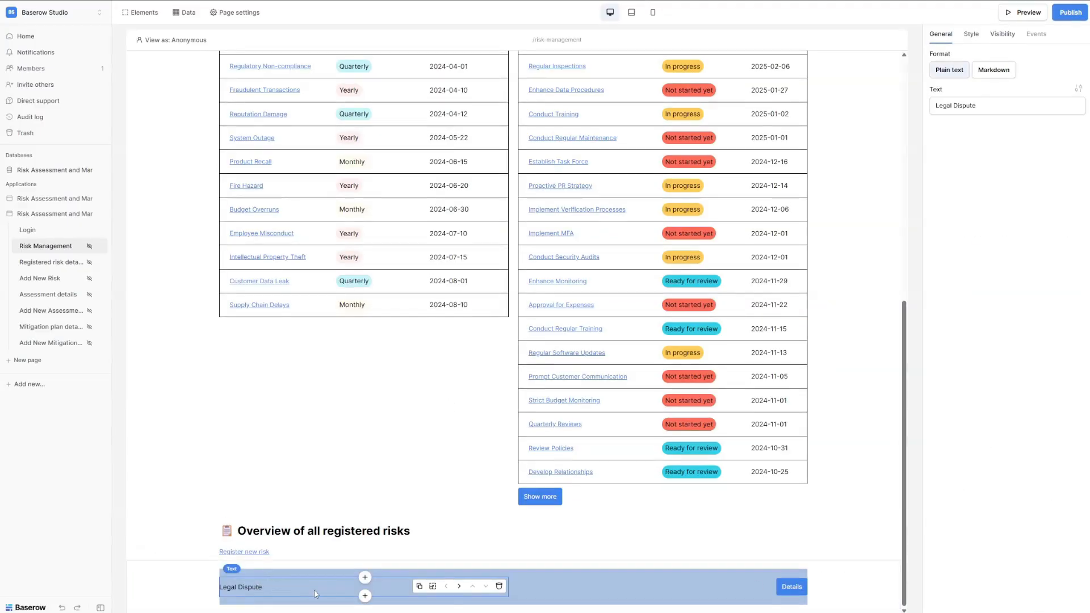
left_click(971, 34)
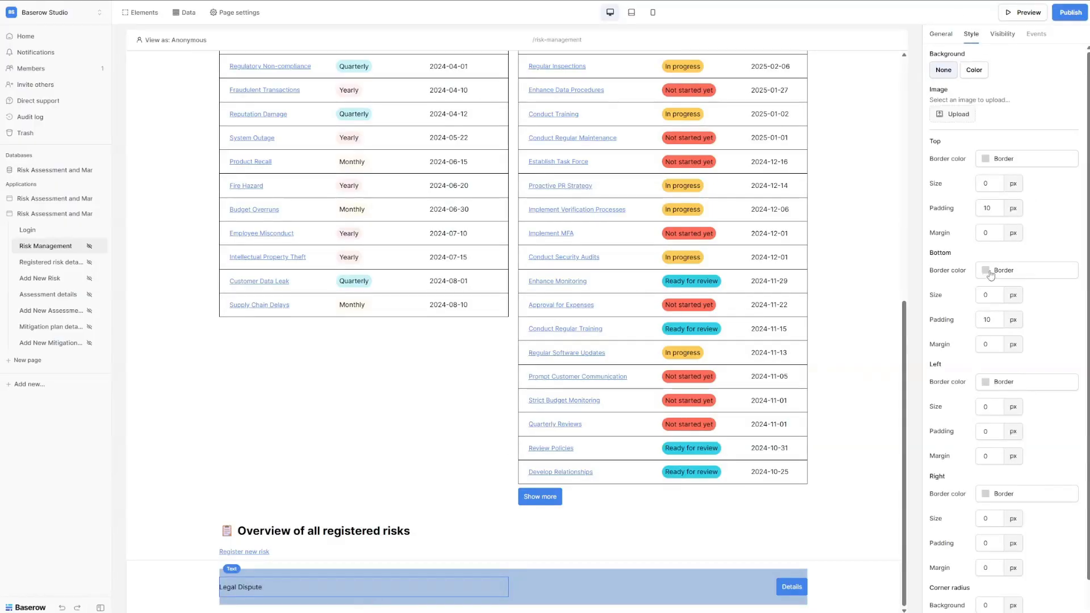
double_click(986, 435)
type("20")
Give the Details link a right padding of 20 px.
left_click(765, 589)
left_click(971, 34)
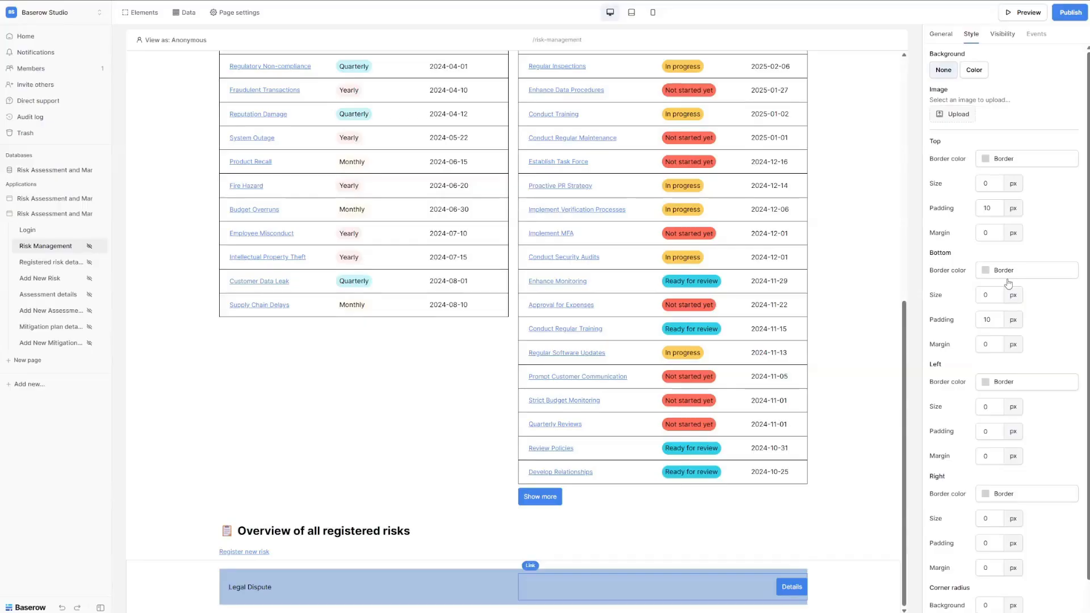
double_click(979, 543)
type("20")
Insert a 3-column Columns element below the Legal Dispute row in the risk entry.
left_click(509, 609)
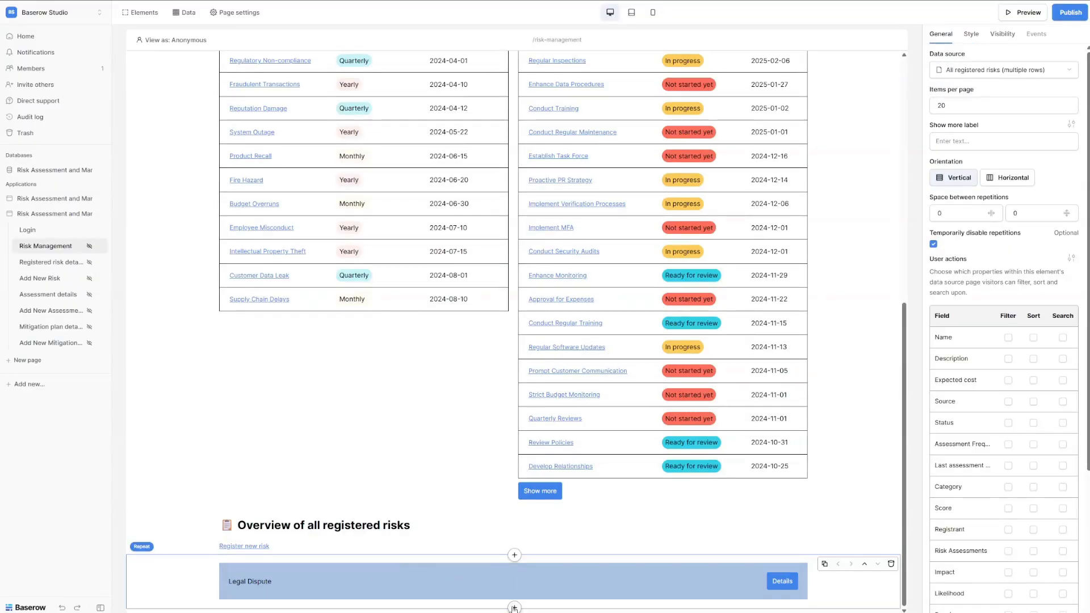
left_click(498, 601)
left_click(514, 605)
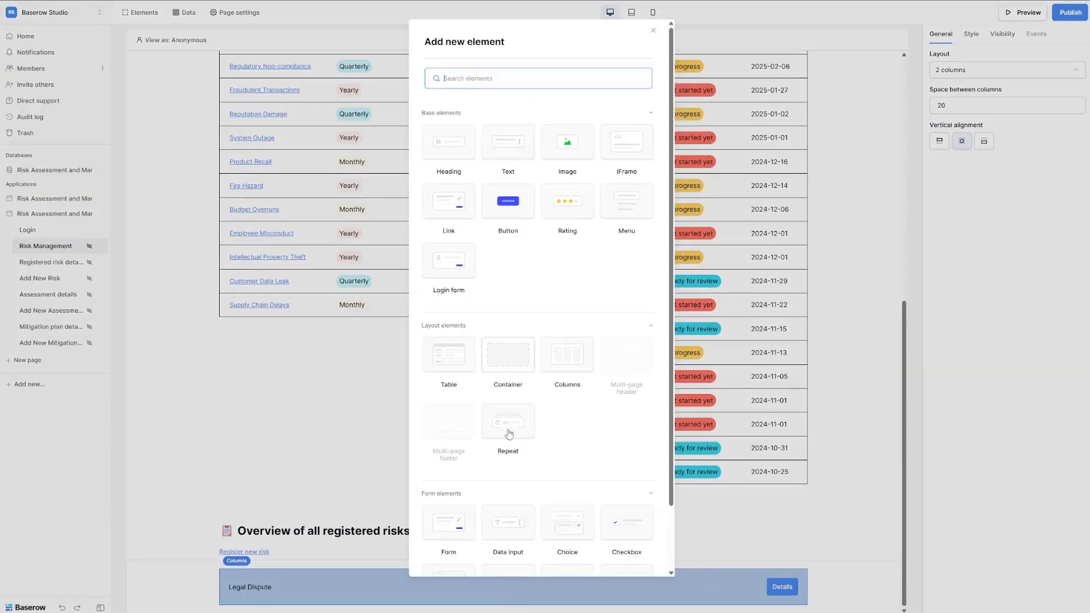
left_click(564, 362)
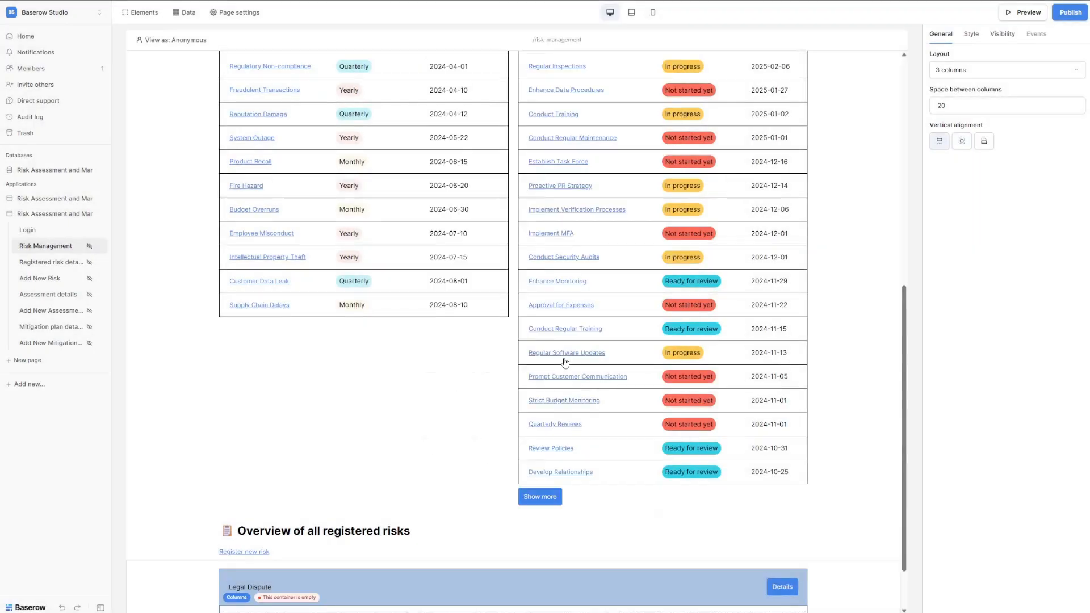
scroll(456, 358, "down", 2)
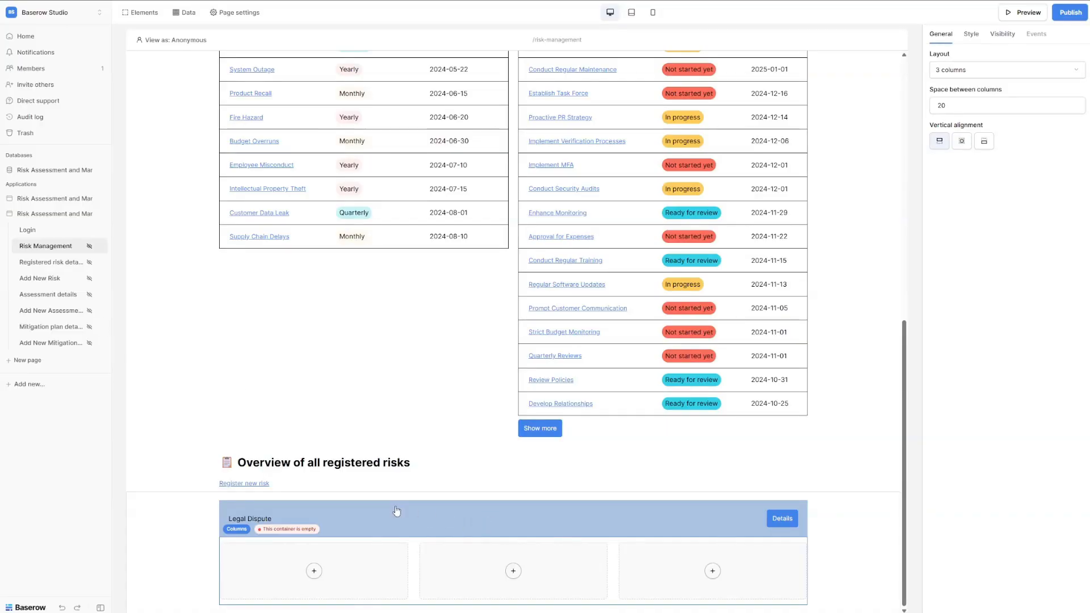
Add a DESCRIPTION text label in the first of the new columns.
left_click(314, 570)
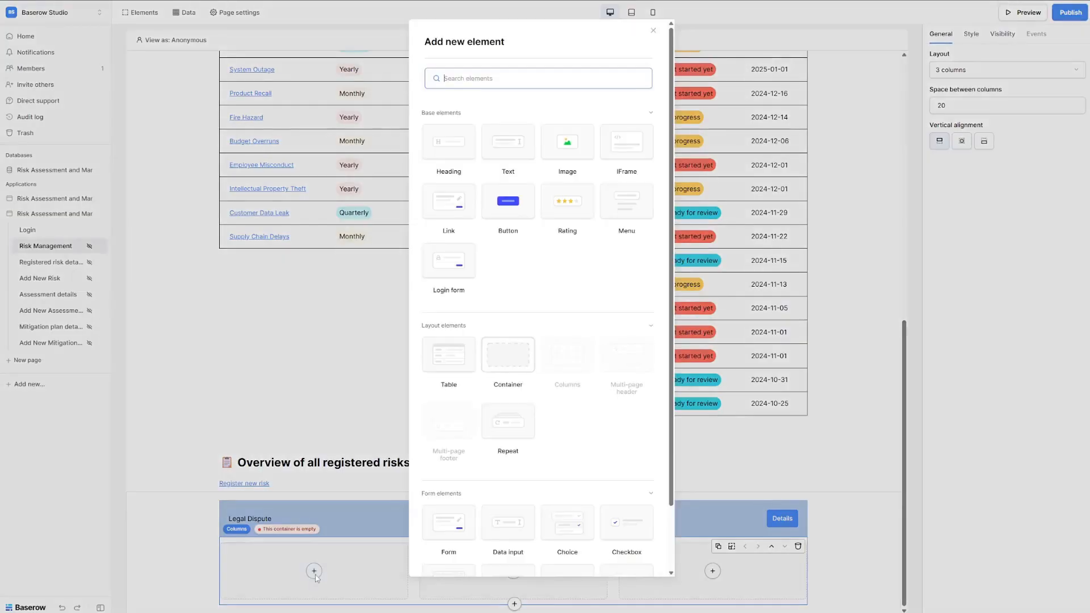
left_click(508, 144)
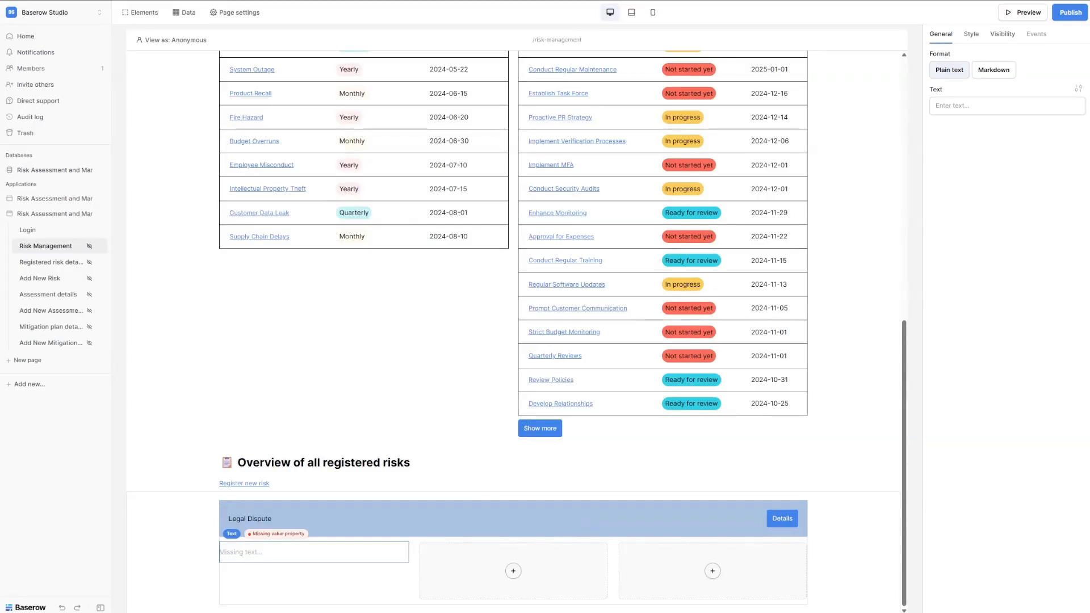
left_click(955, 102)
key("ctrl+v")
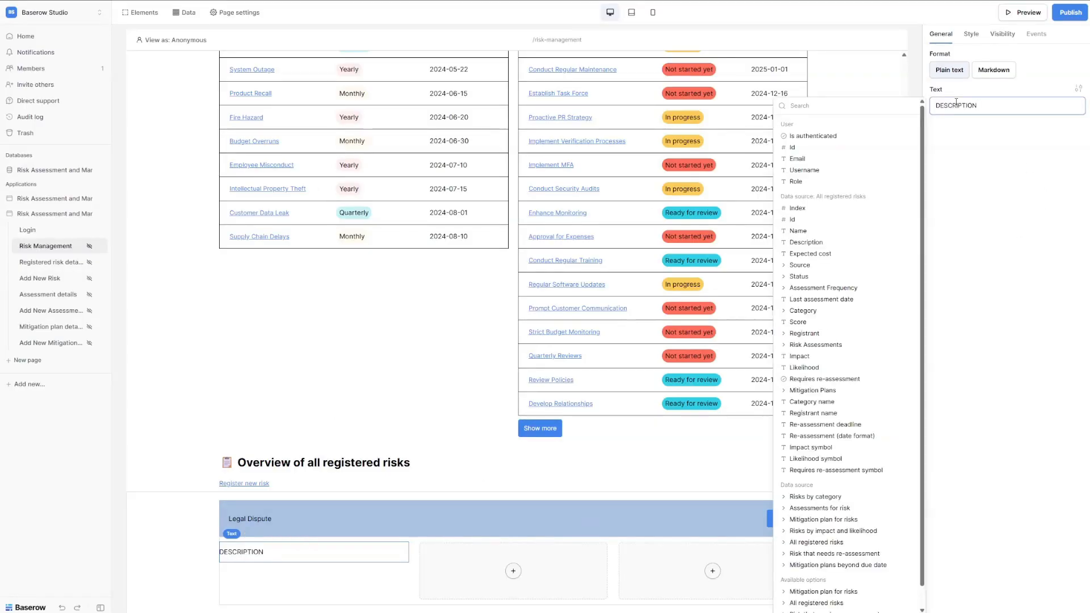
left_click(968, 170)
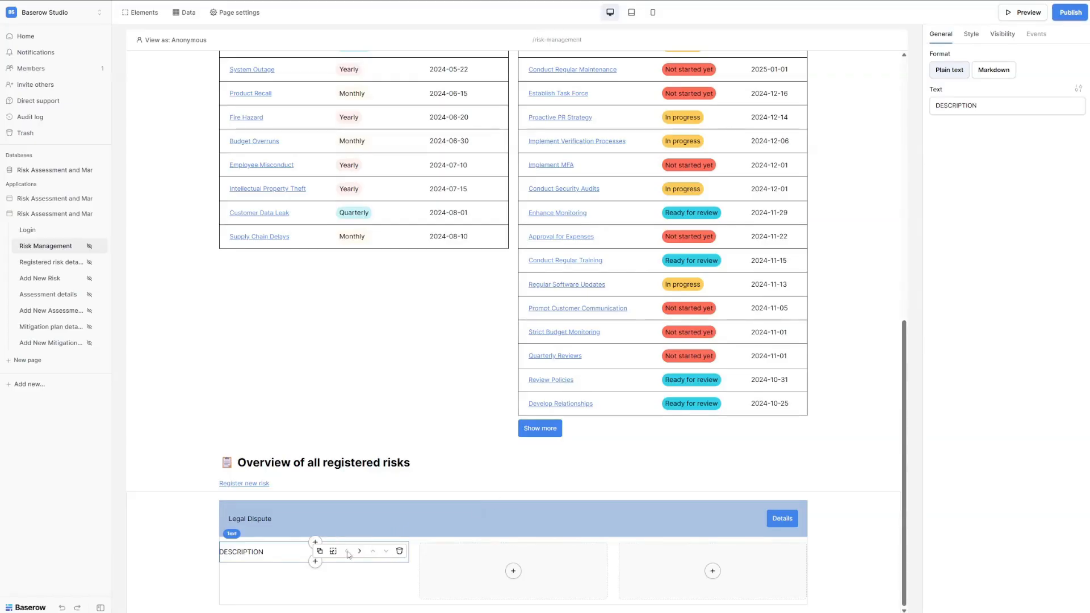
Copy the DESCRIPTION label into the second and third columns.
left_click(319, 556)
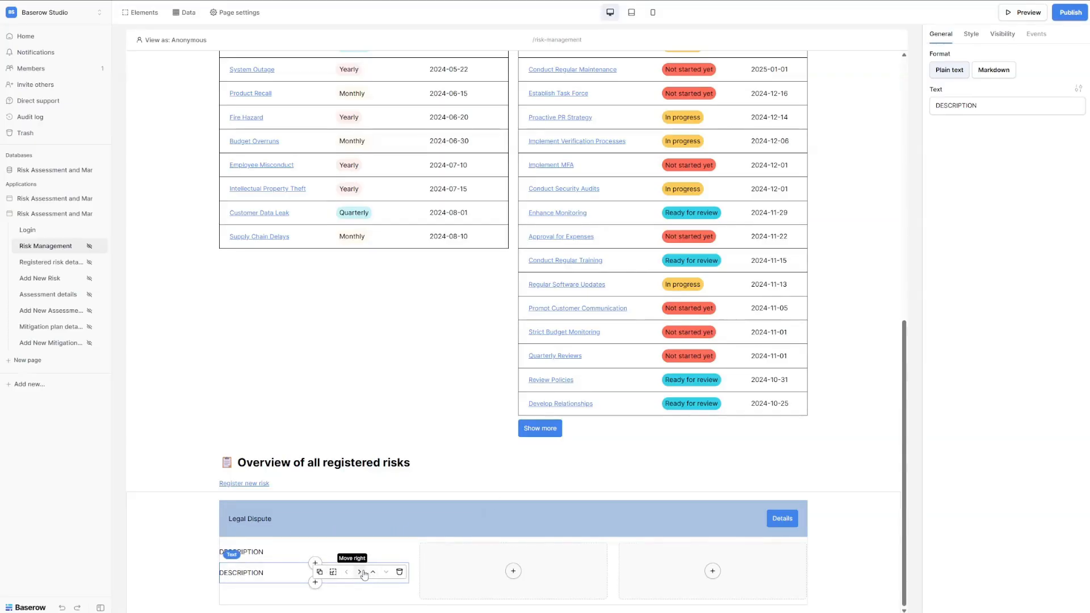
left_click(359, 571)
left_click(518, 551)
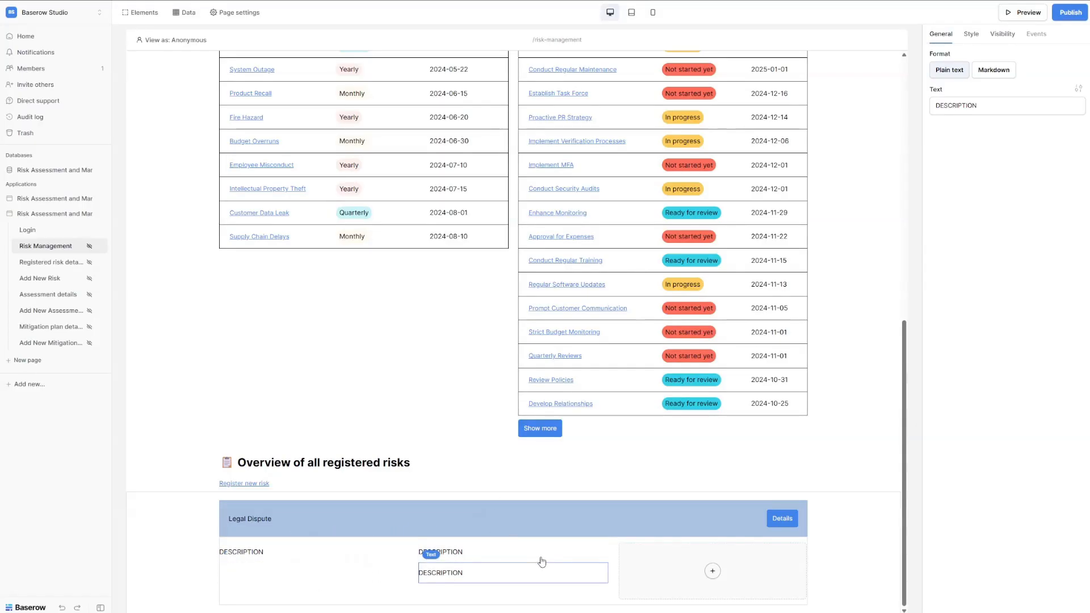
left_click(558, 572)
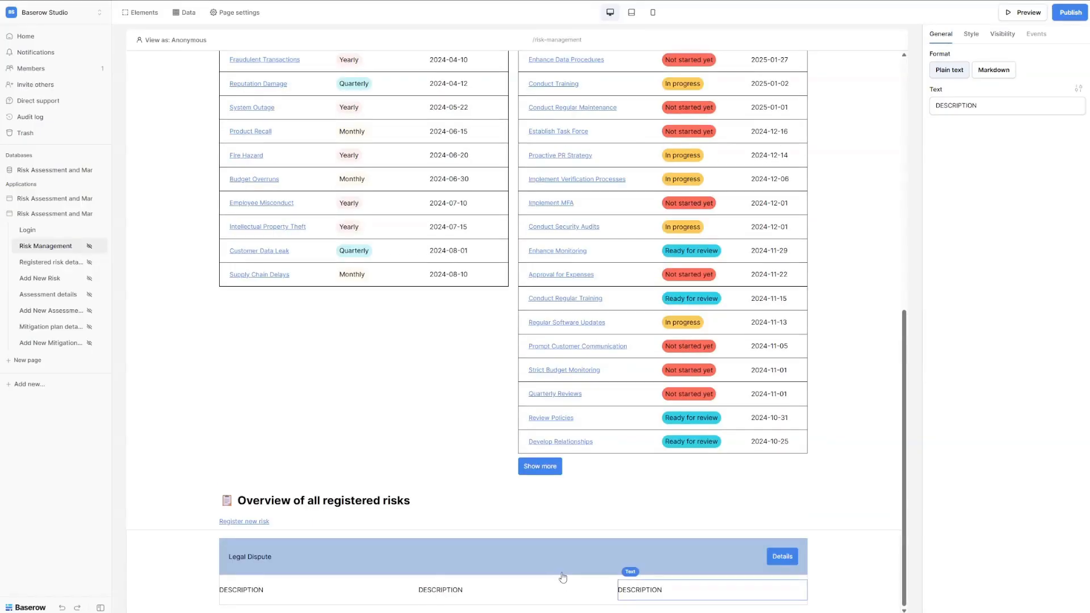
left_click(455, 591)
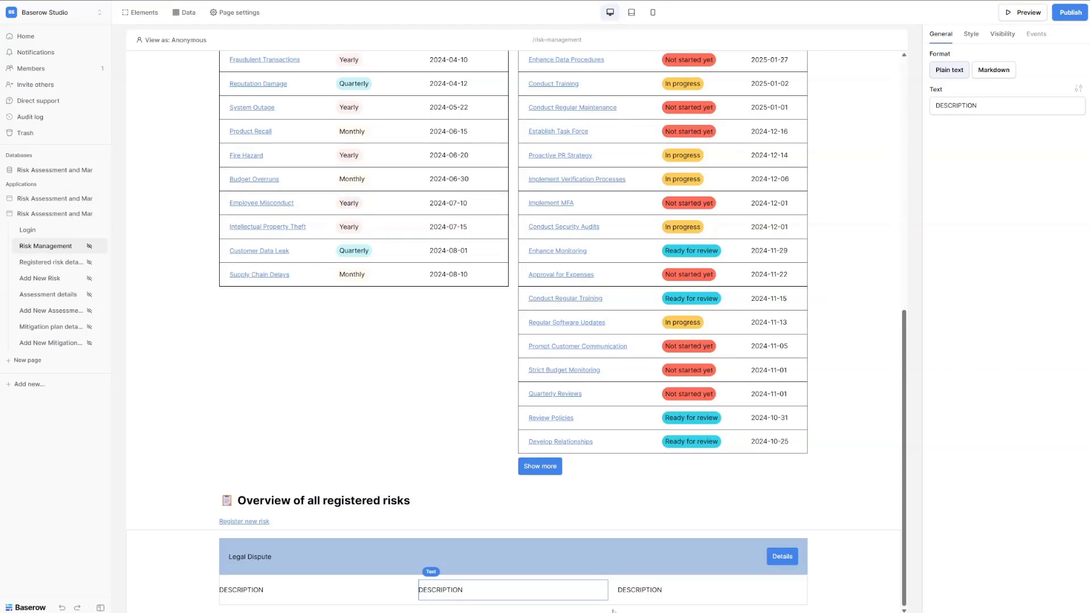
left_click(640, 593)
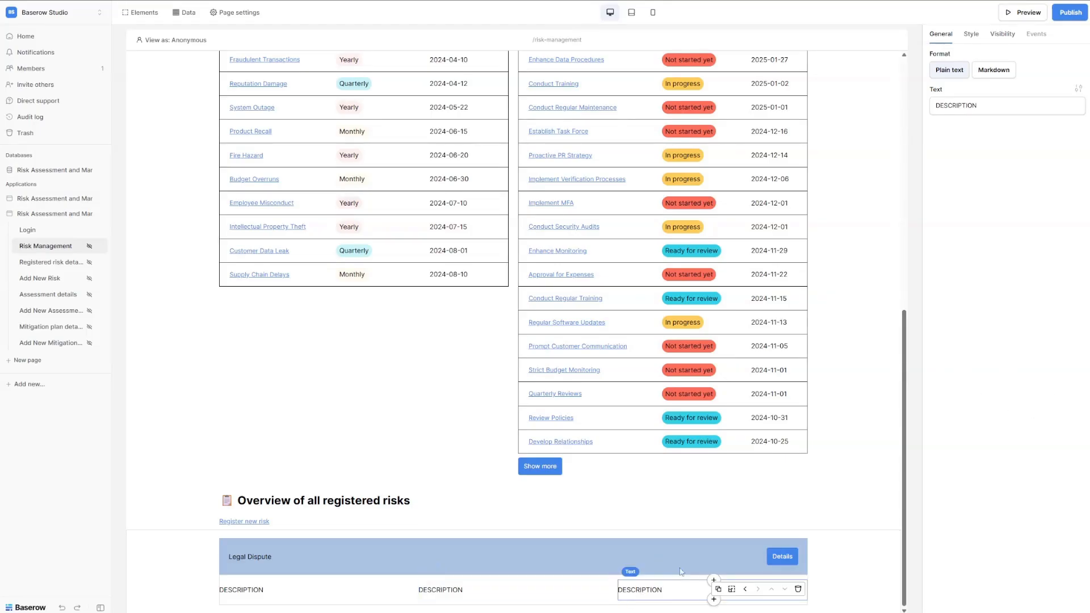
Change the second and third labels' text to CATEGORY and STATUS.
left_click(436, 589)
left_click(957, 105)
double_click(957, 105)
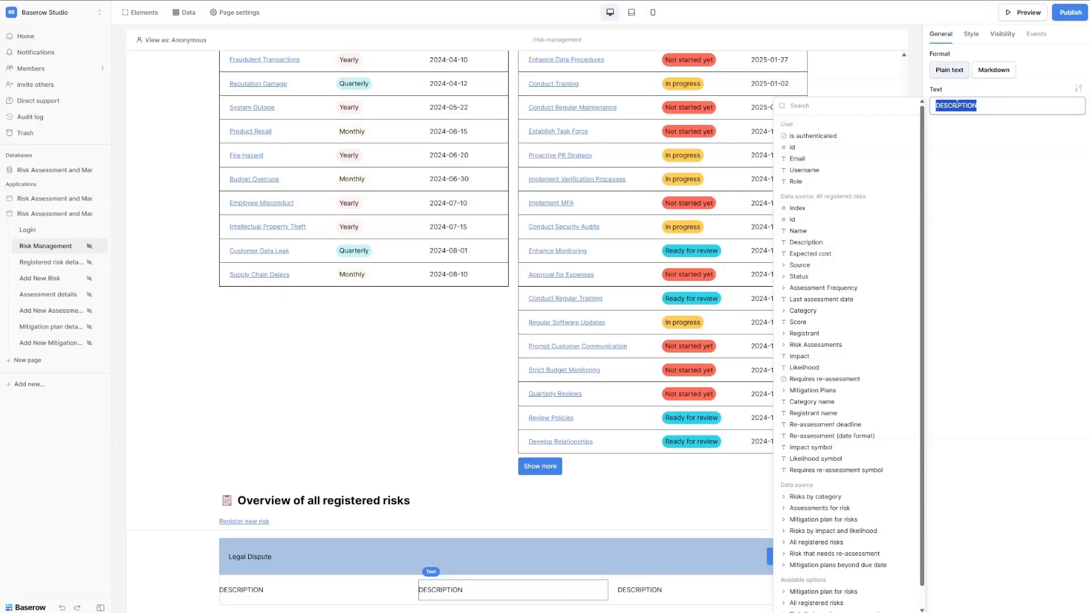
type("CATEGORY")
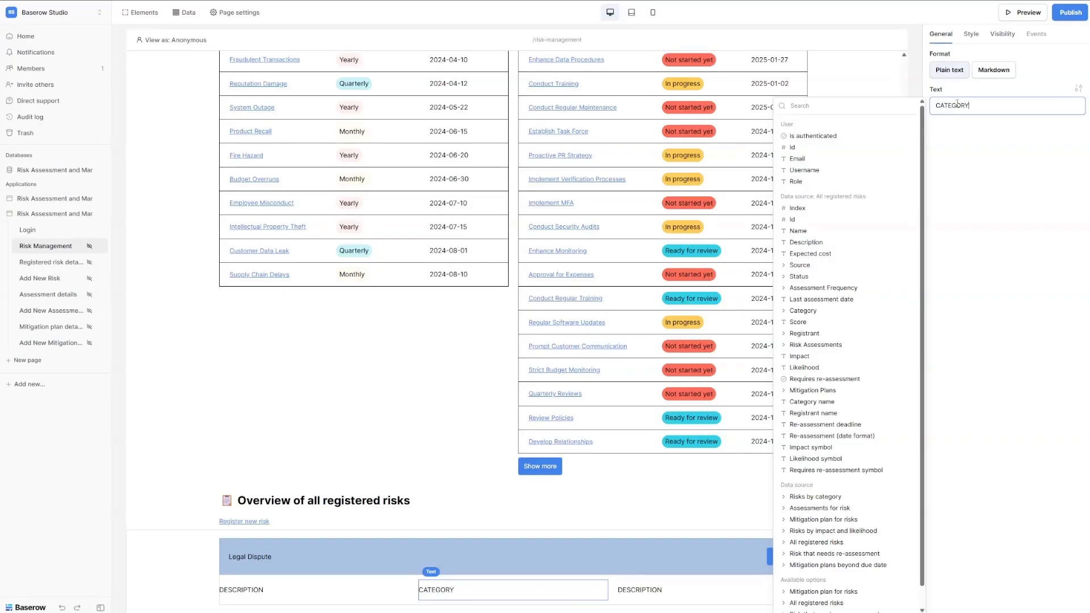
left_click(665, 598)
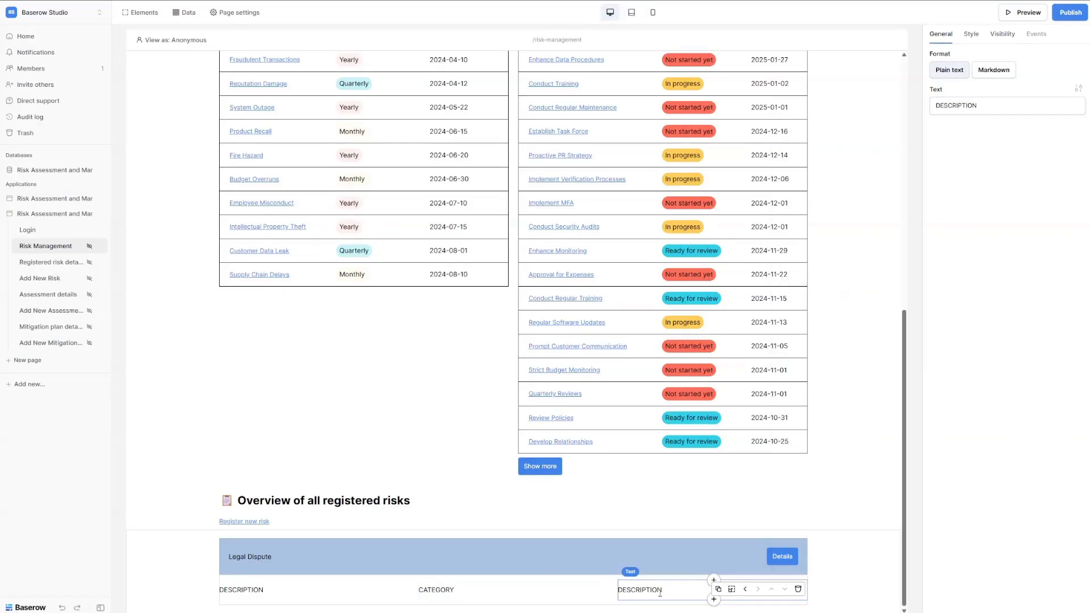
left_click(979, 107)
double_click(978, 107)
type("S")
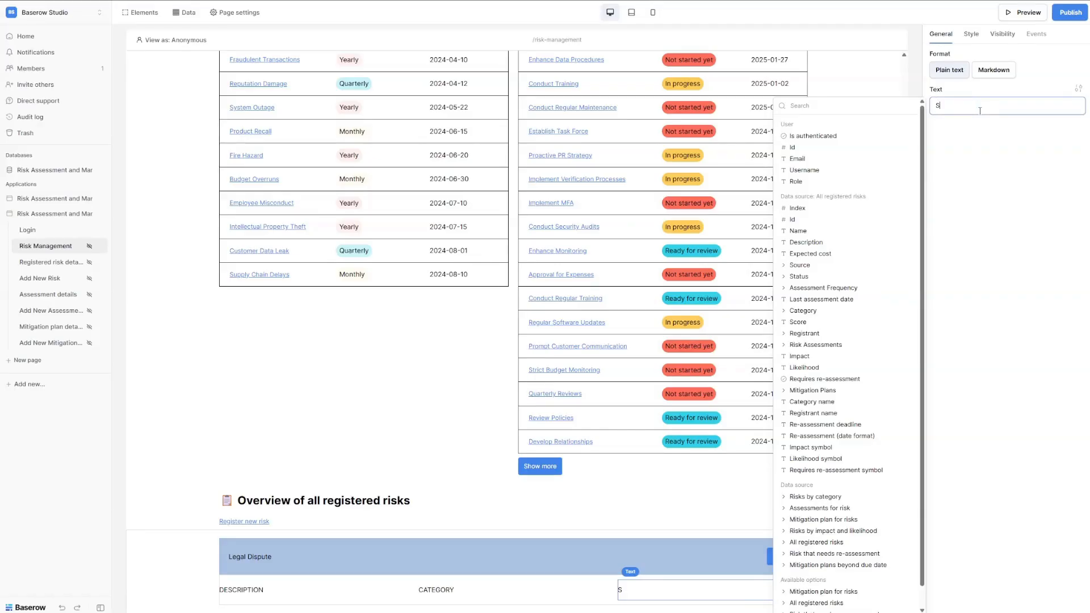
type("TATUS")
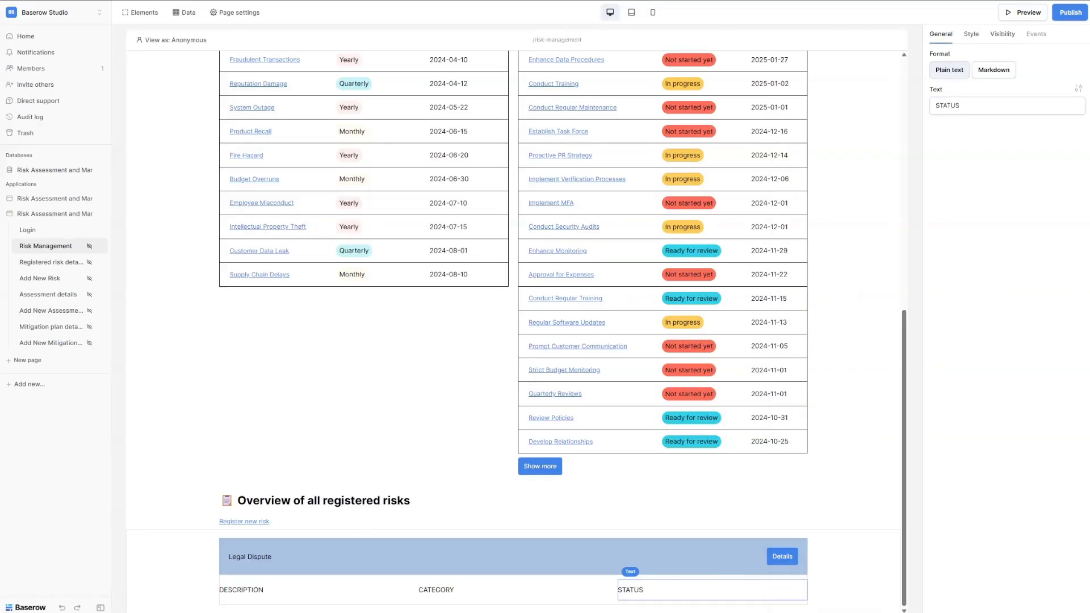
left_click(251, 591)
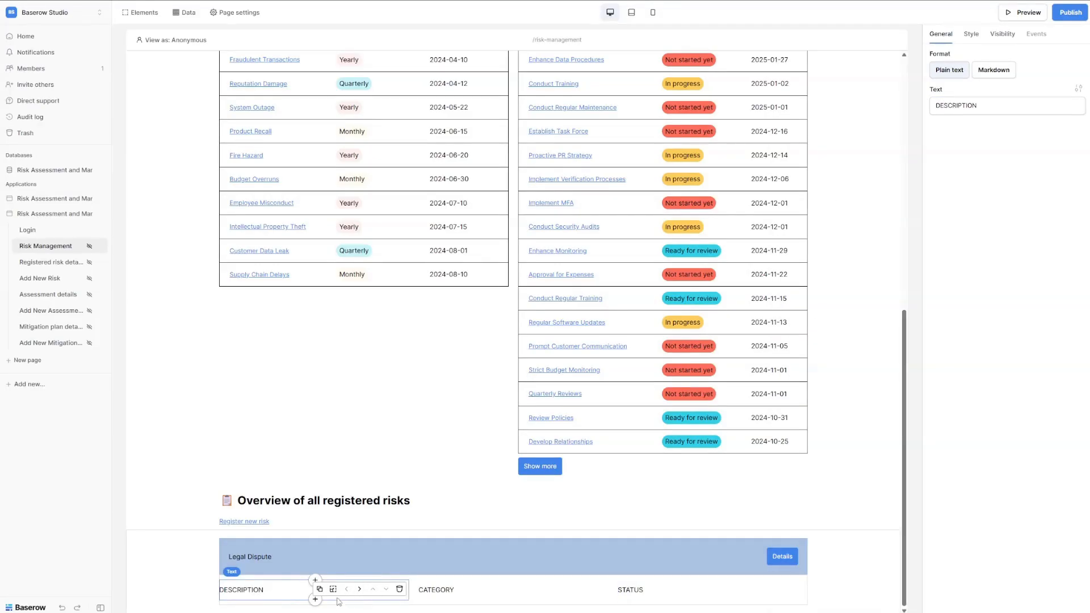
Add a text under DESCRIPTION bound to each risk's Description field.
left_click(315, 599)
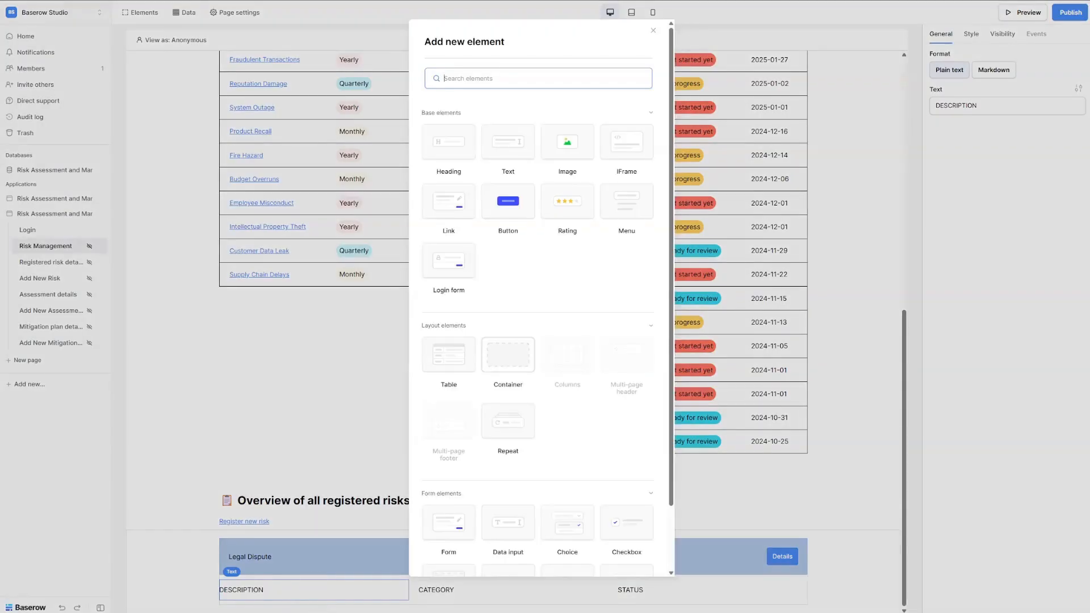
left_click(508, 355)
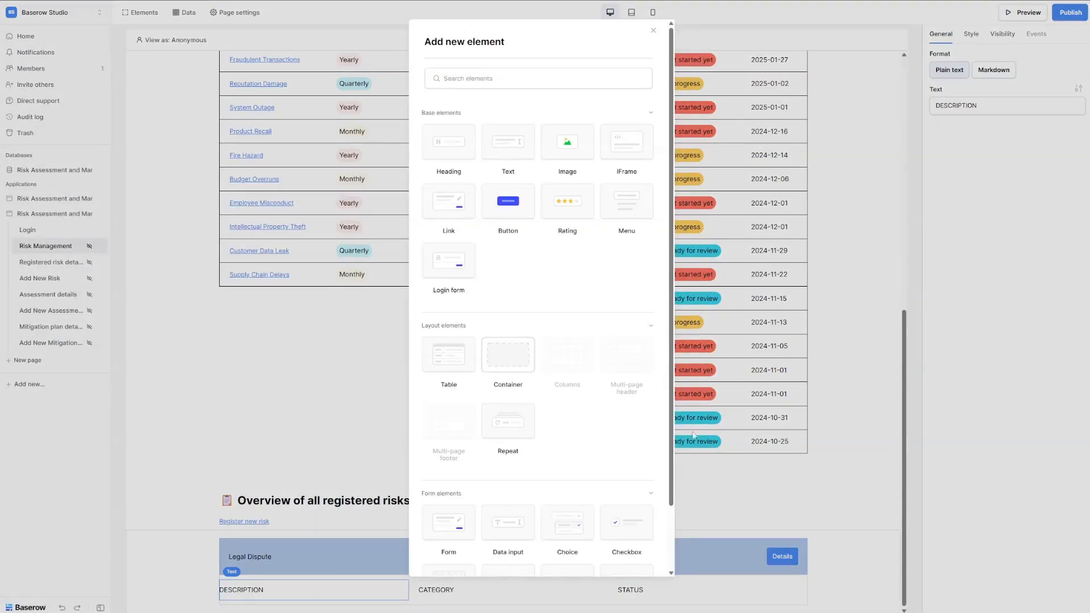
left_click(508, 146)
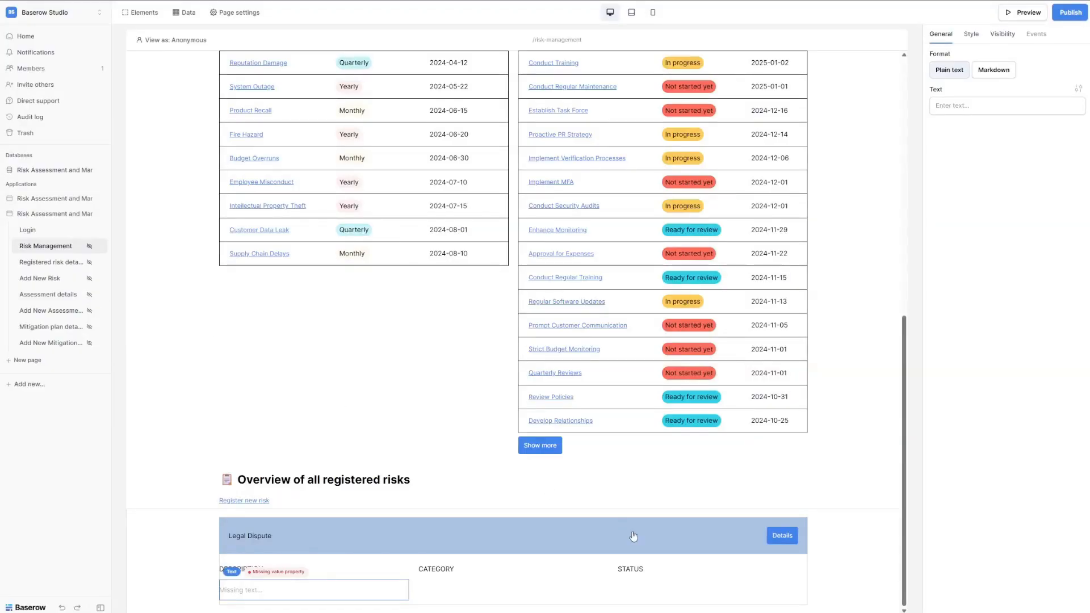
left_click(959, 106)
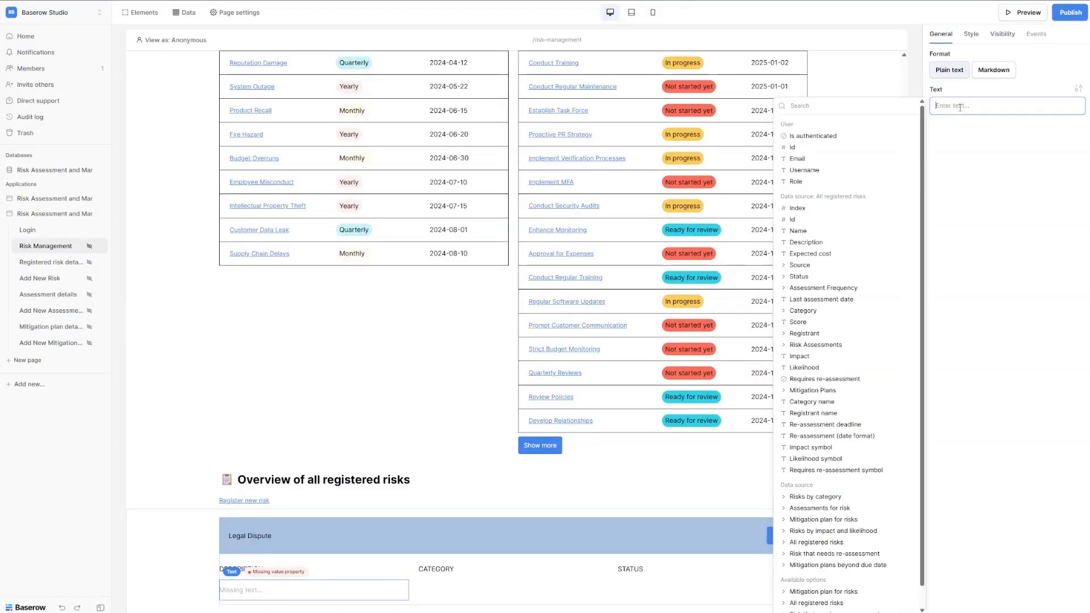
left_click(806, 242)
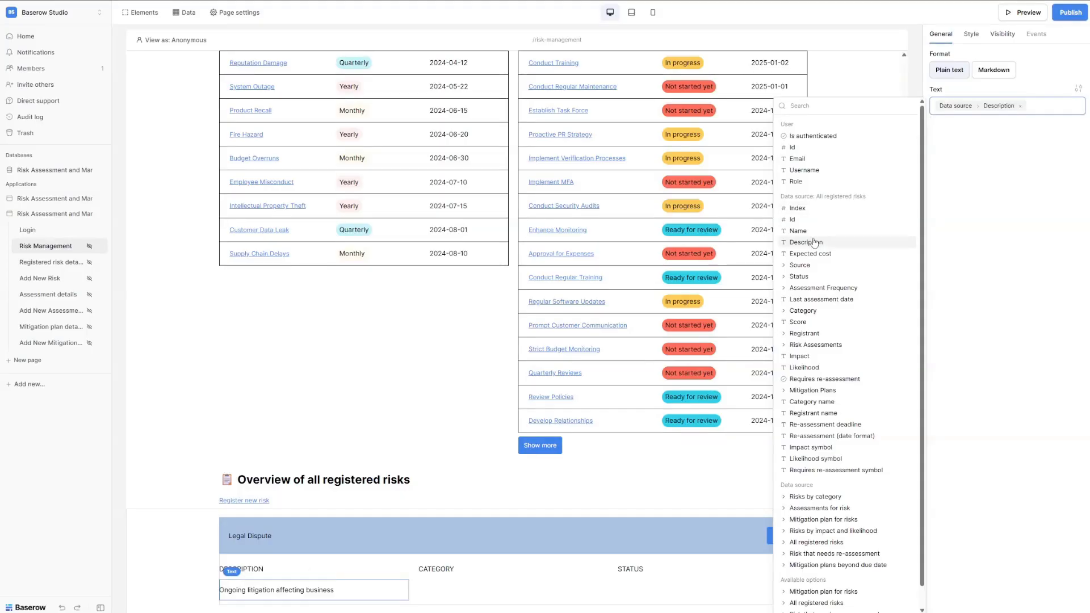
Duplicate the CATEGORY label and bind the copy to Category › [All] › value.
left_click(516, 571)
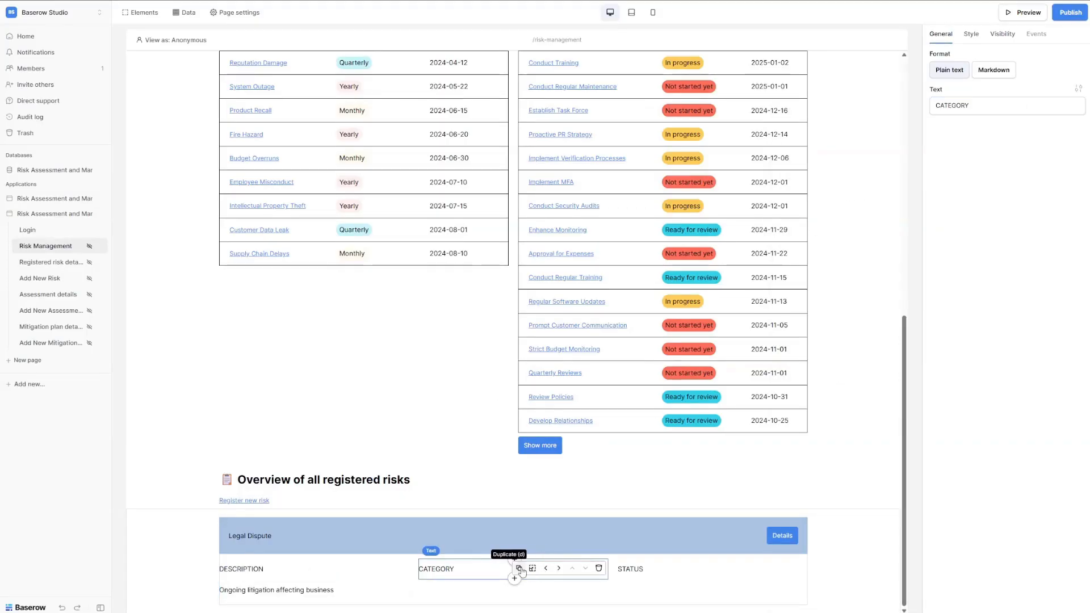
left_click(517, 570)
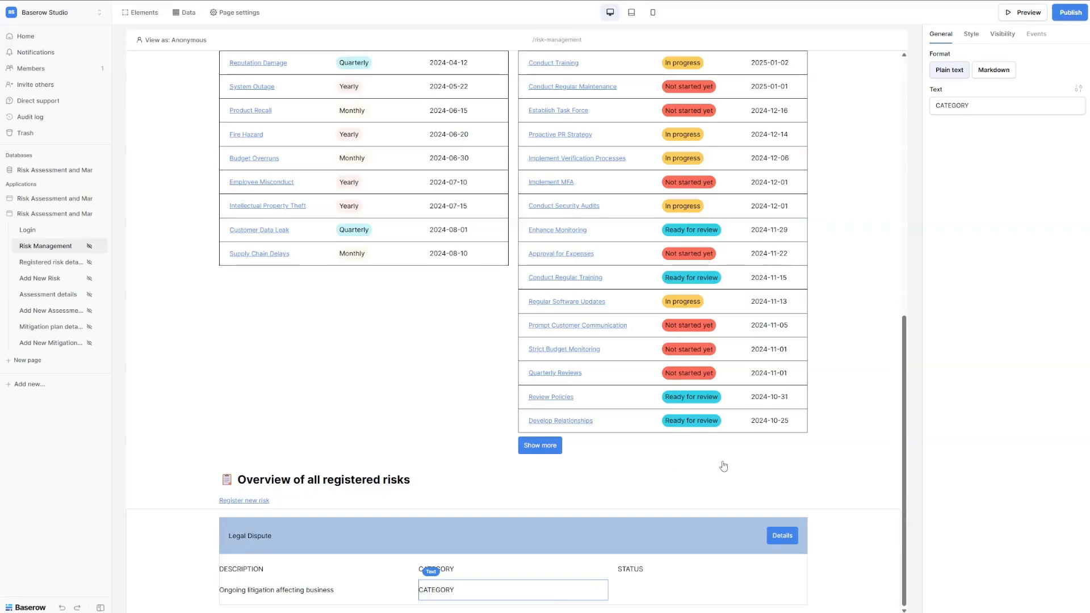
left_click(1003, 104)
left_click_drag(992, 105, 927, 104)
double_click(950, 103)
key("BackSpace")
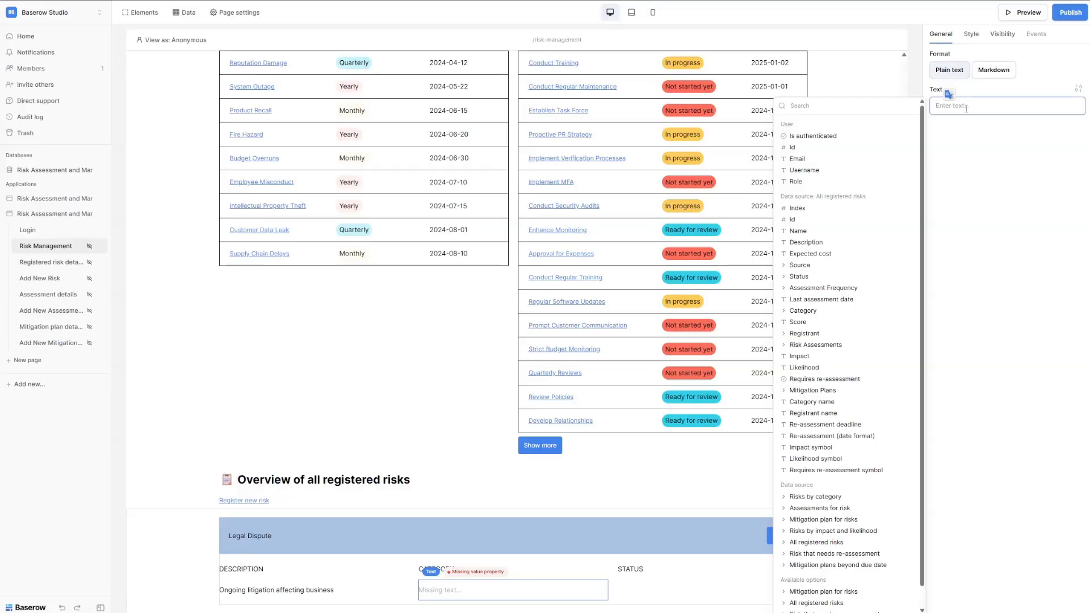
left_click(787, 311)
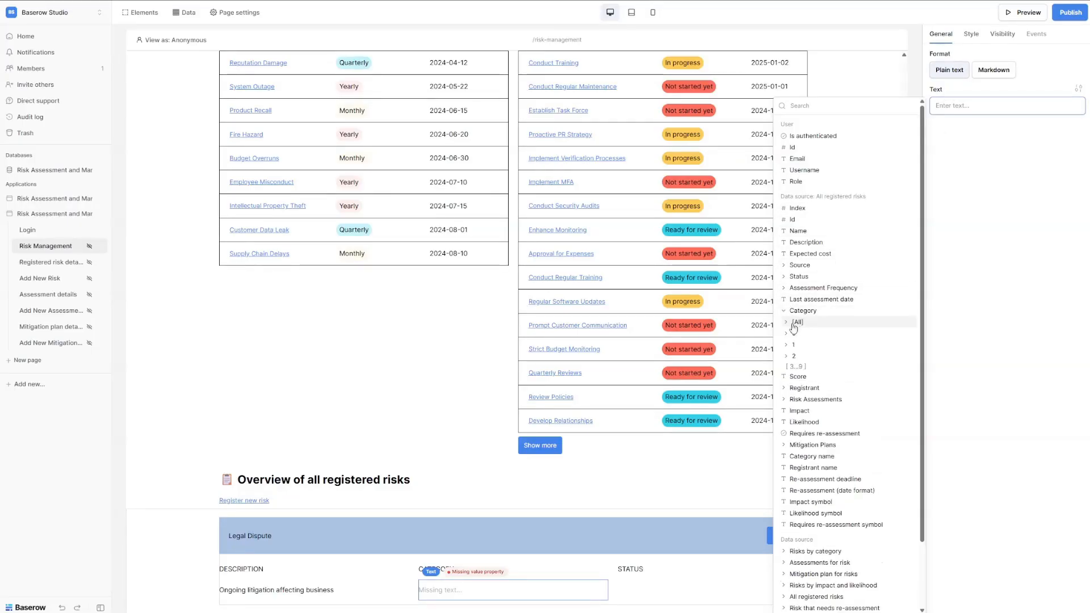
left_click(790, 322)
left_click(801, 345)
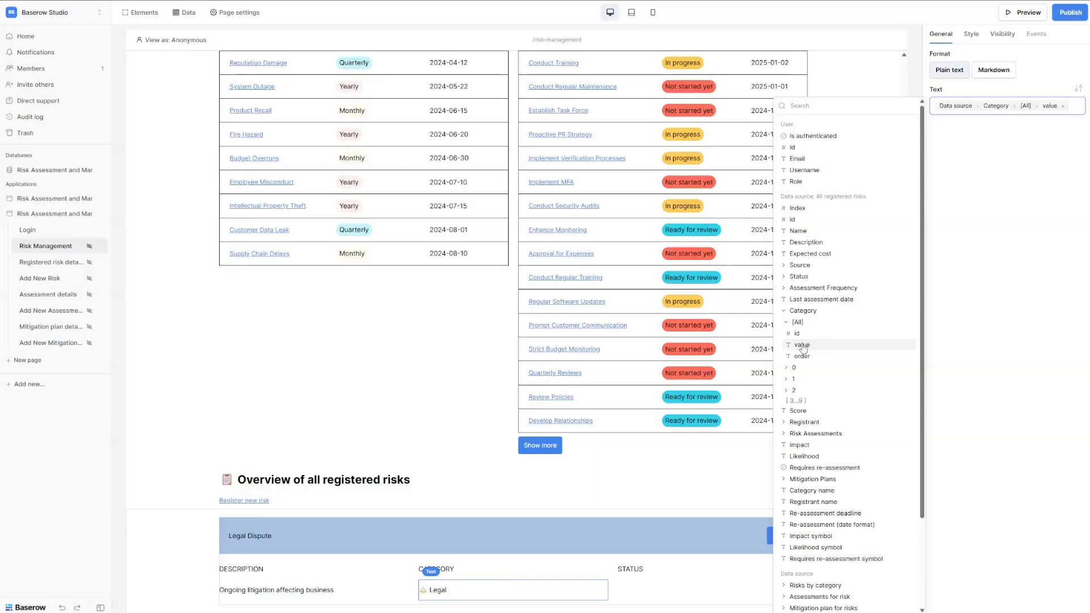
Duplicate the STATUS label and bind the copy to Status › value.
left_click(712, 568)
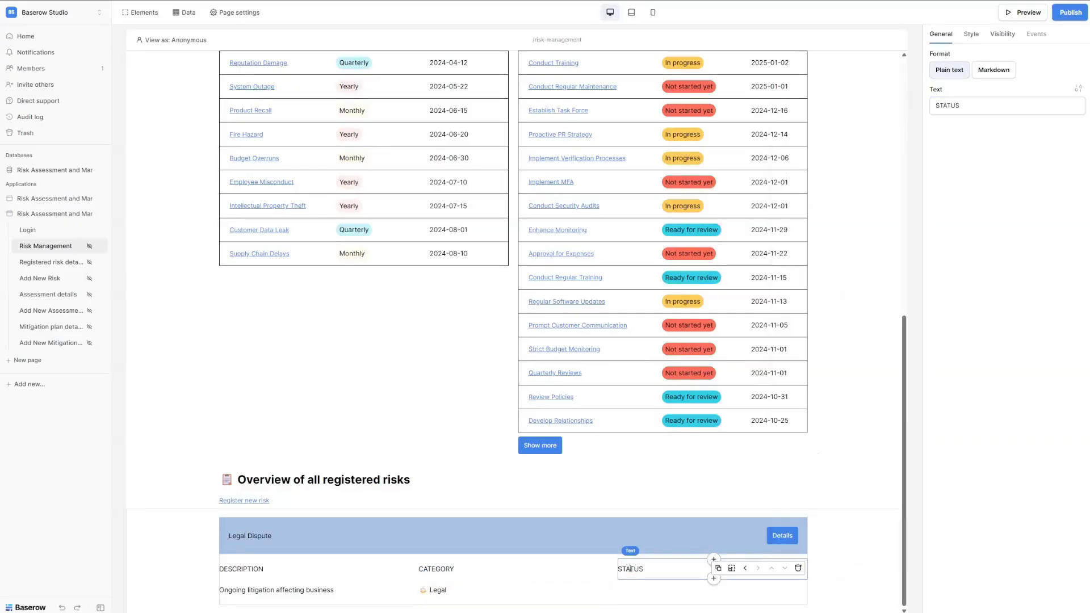
left_click(715, 566)
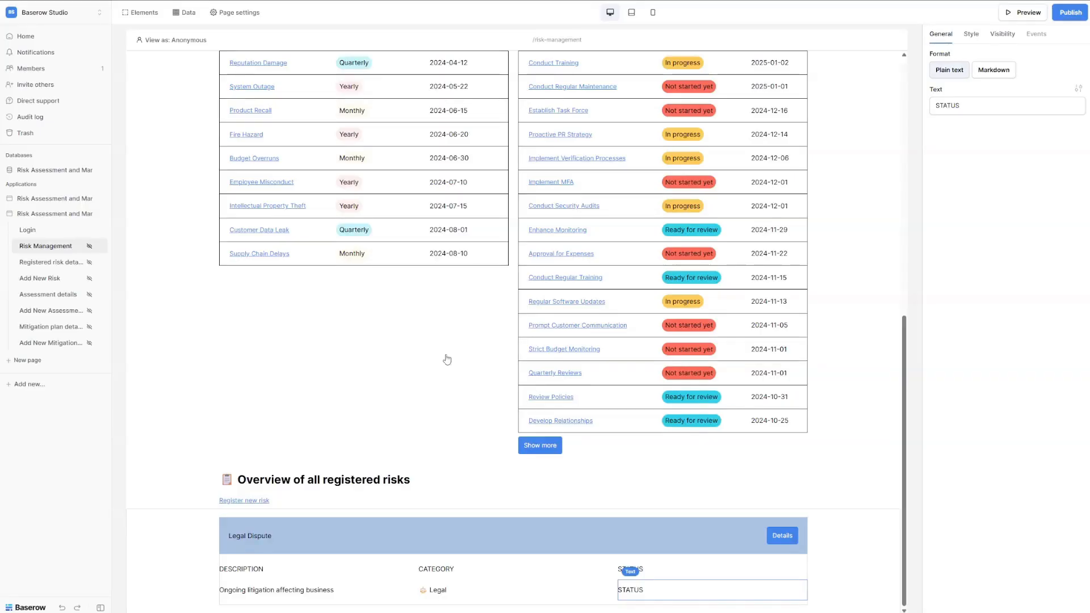
left_click_drag(965, 106, 929, 106)
key("BackSpace")
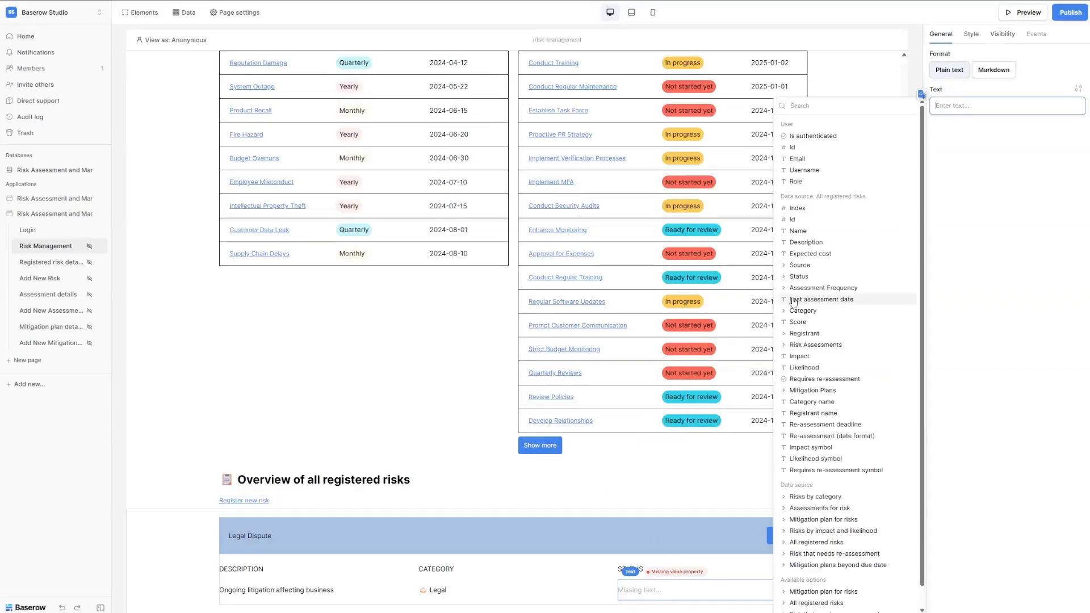
left_click(784, 280)
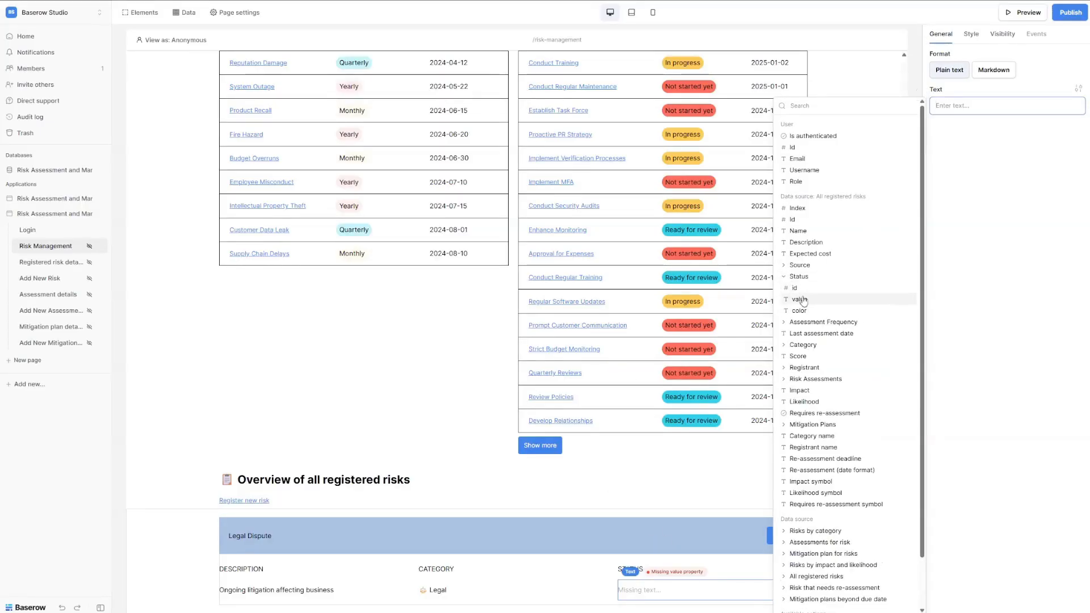
left_click(807, 303)
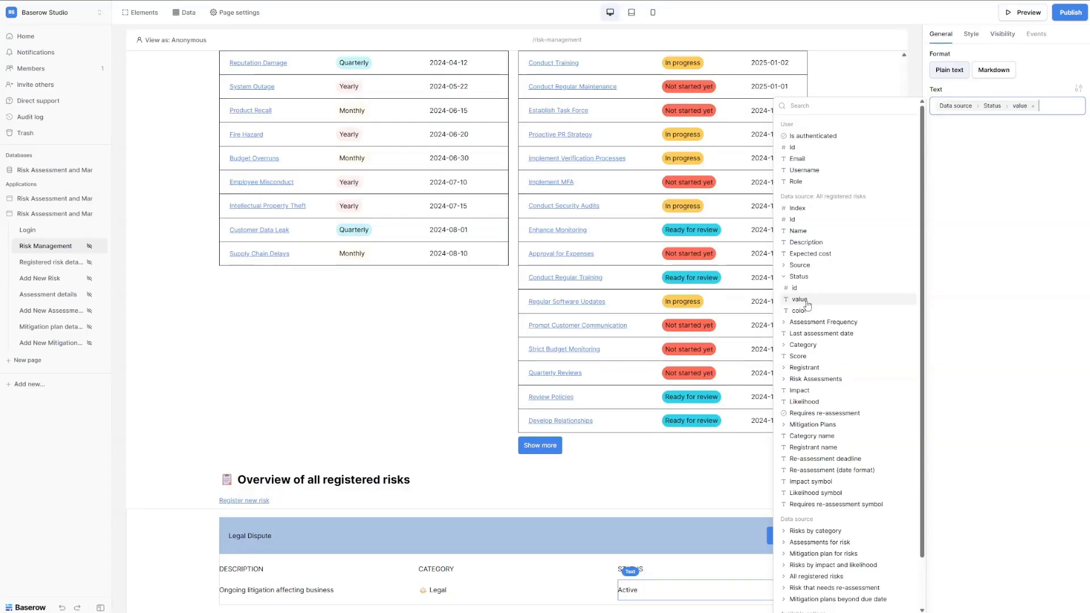
left_click(609, 579)
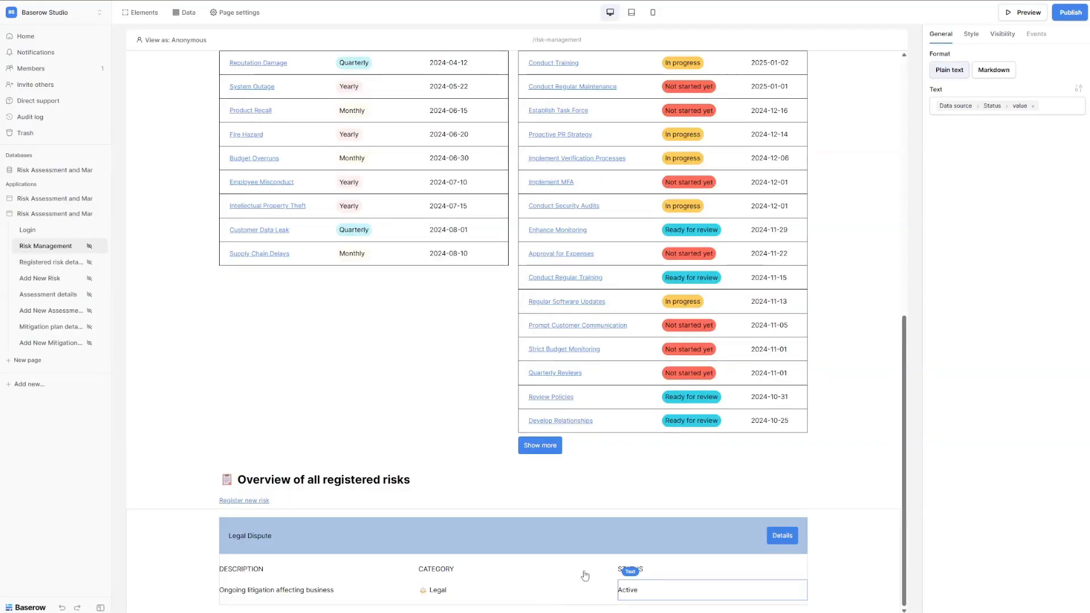
Open the DESCRIPTION label's theme overrides to change its font size.
left_click(278, 569)
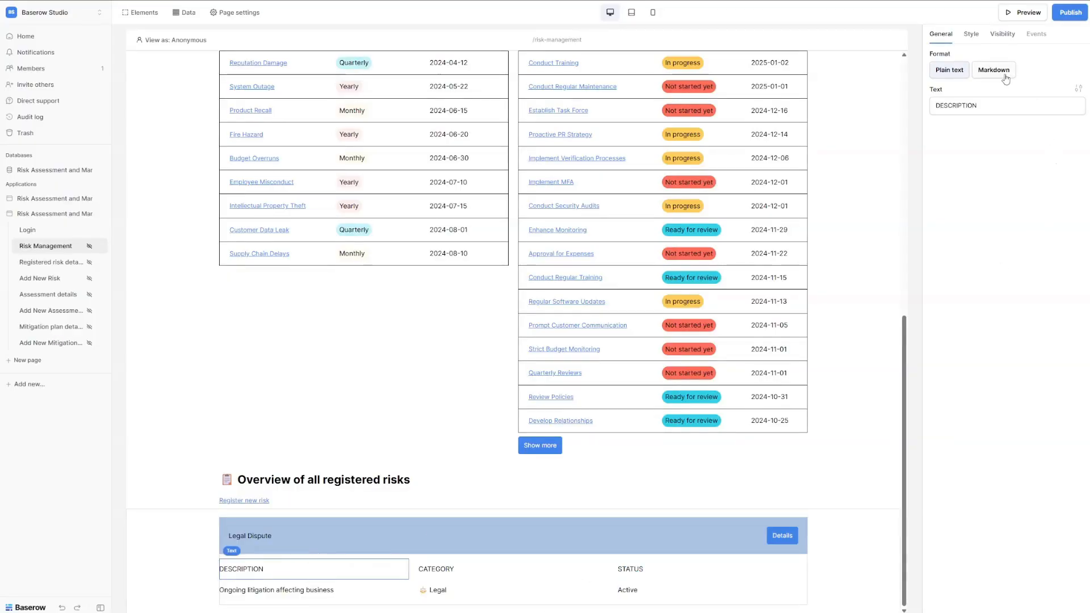
left_click(1077, 90)
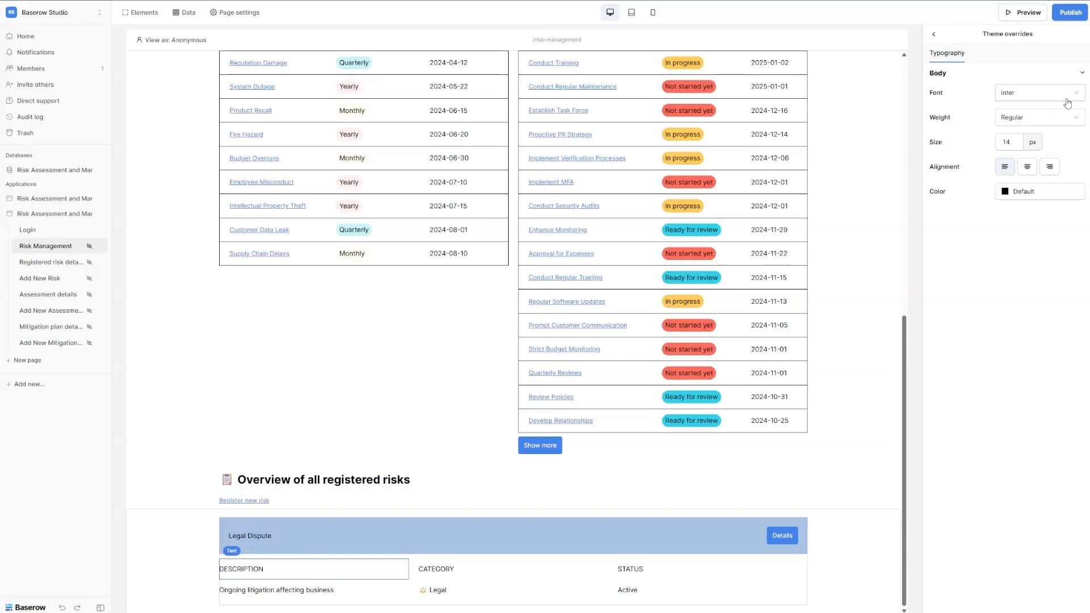
left_click(1019, 142)
Make the DESCRIPTION label 12 px with gray #797A83 text.
key("BackSpace")
type("2")
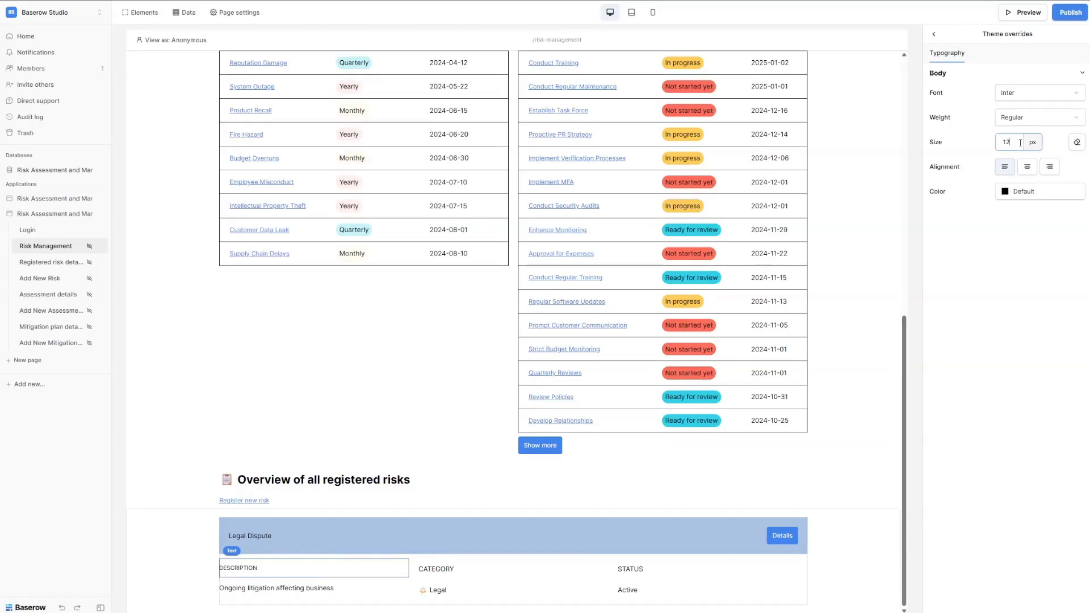
left_click(1037, 193)
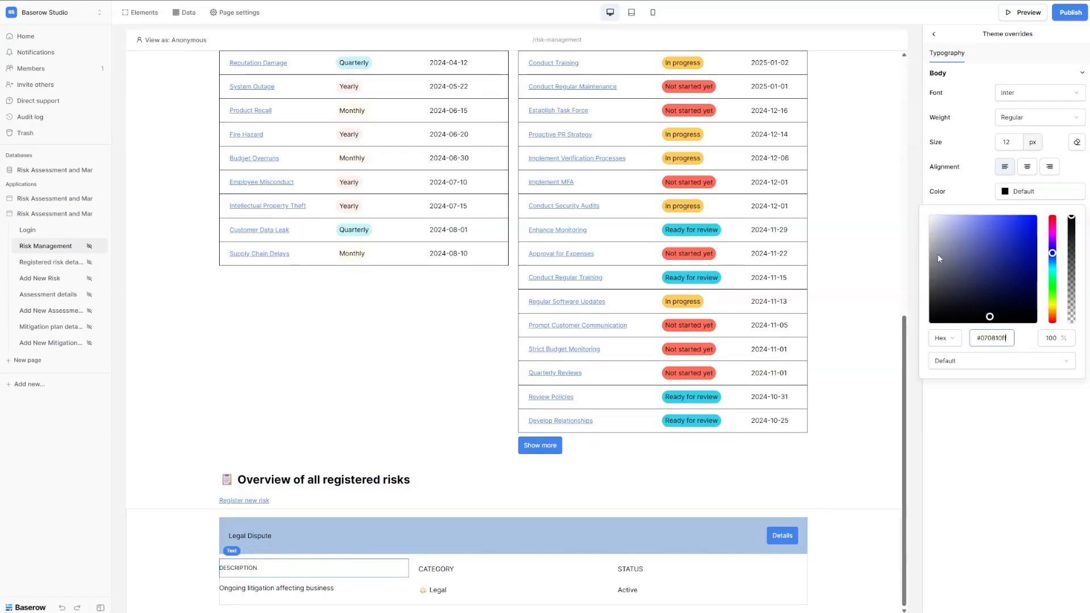
left_click(935, 277)
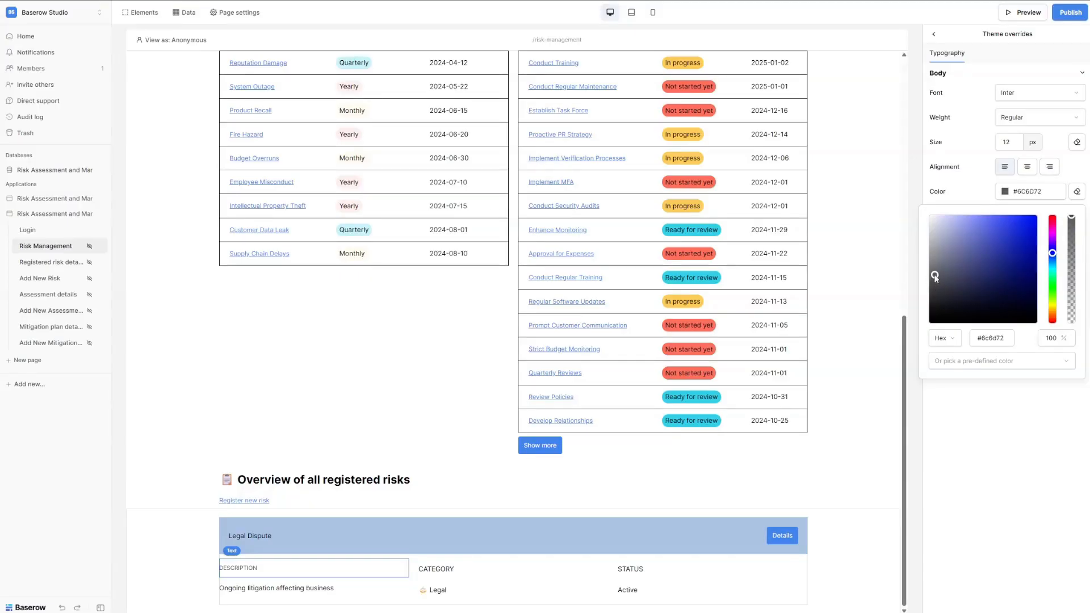
left_click(936, 268)
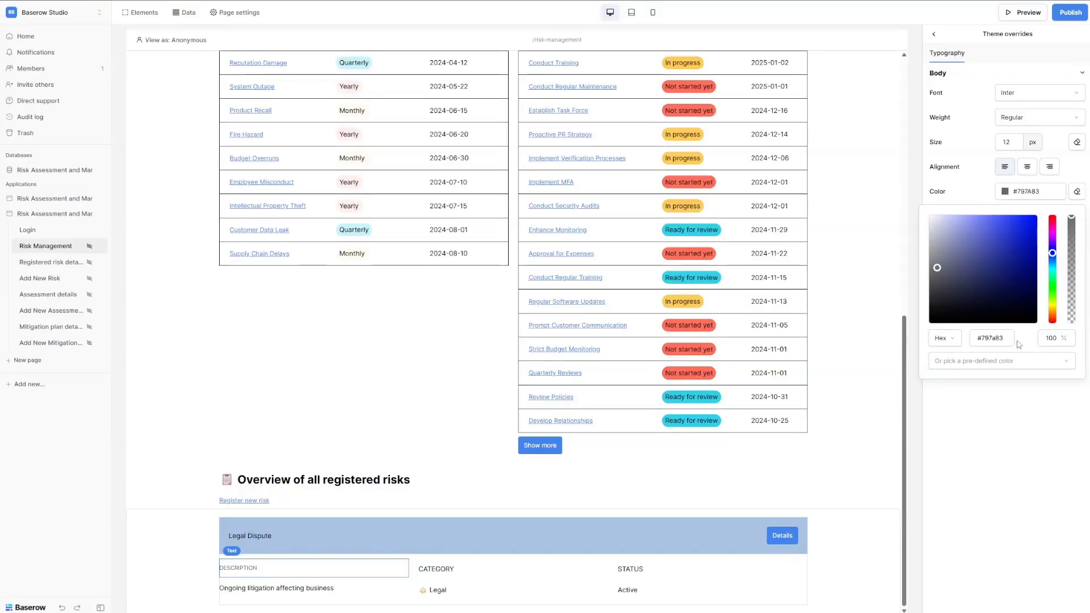
left_click(979, 333)
left_click(1010, 432)
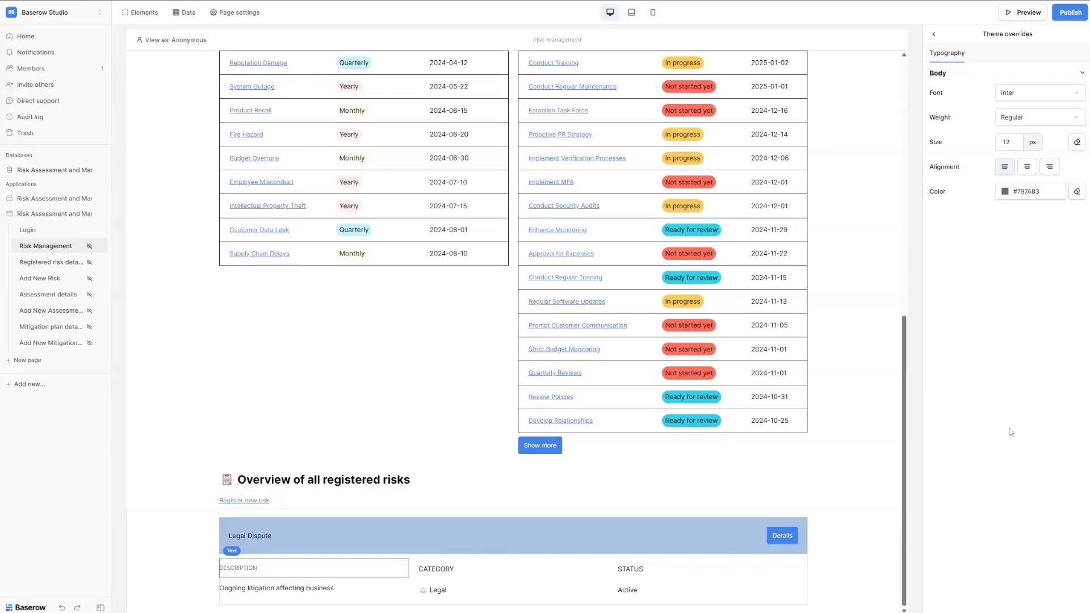
Shrink the CATEGORY label to 12 px and recheck DESCRIPTION's gray colour.
left_click(446, 570)
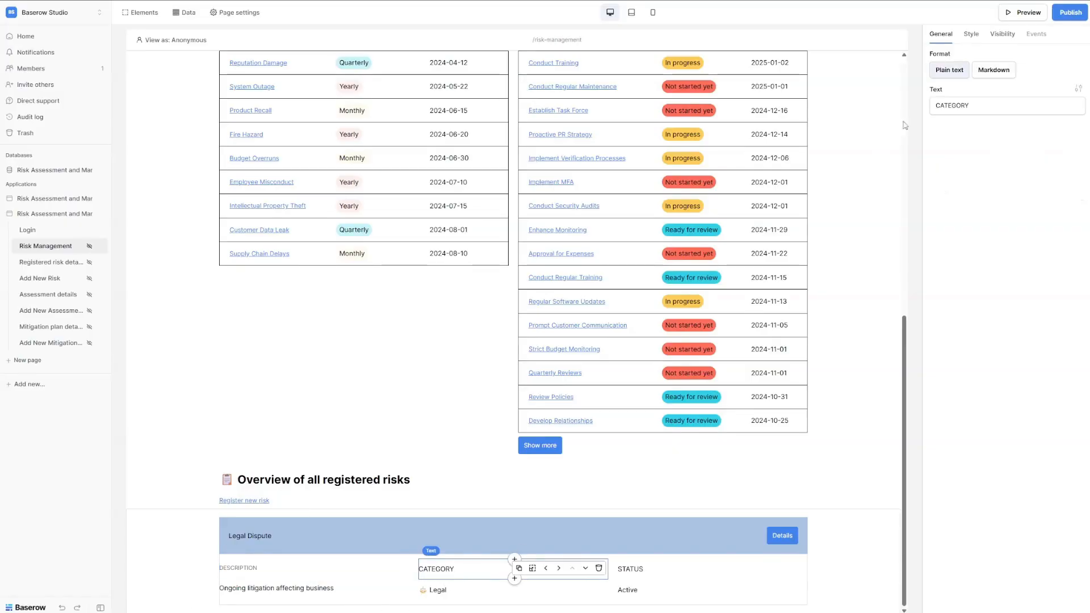
left_click(1081, 91)
left_click(1016, 140)
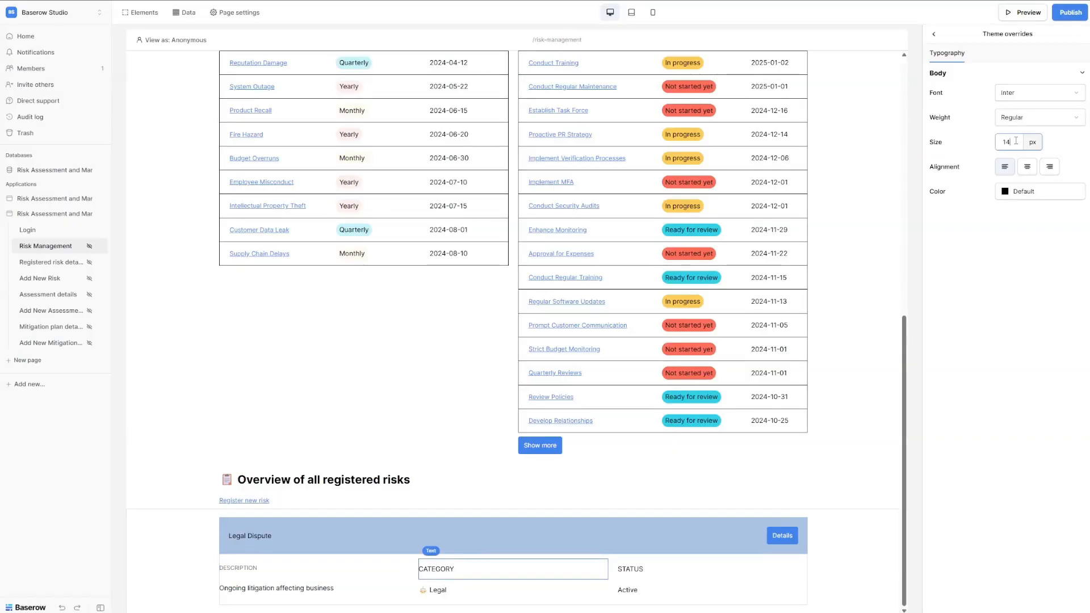
key("BackSpace")
type("2")
left_click(1027, 192)
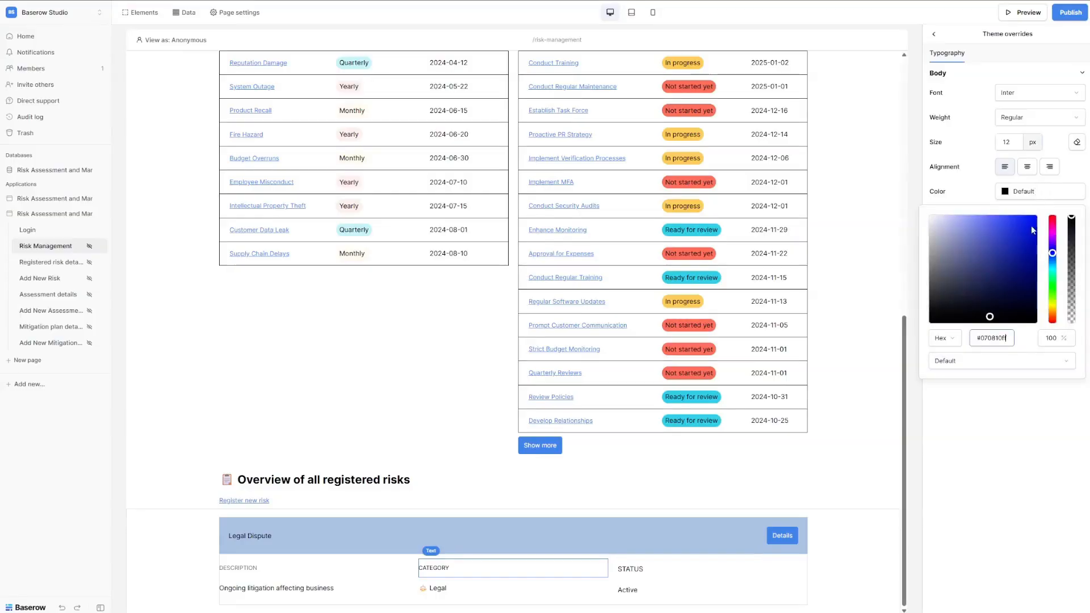
left_click(255, 568)
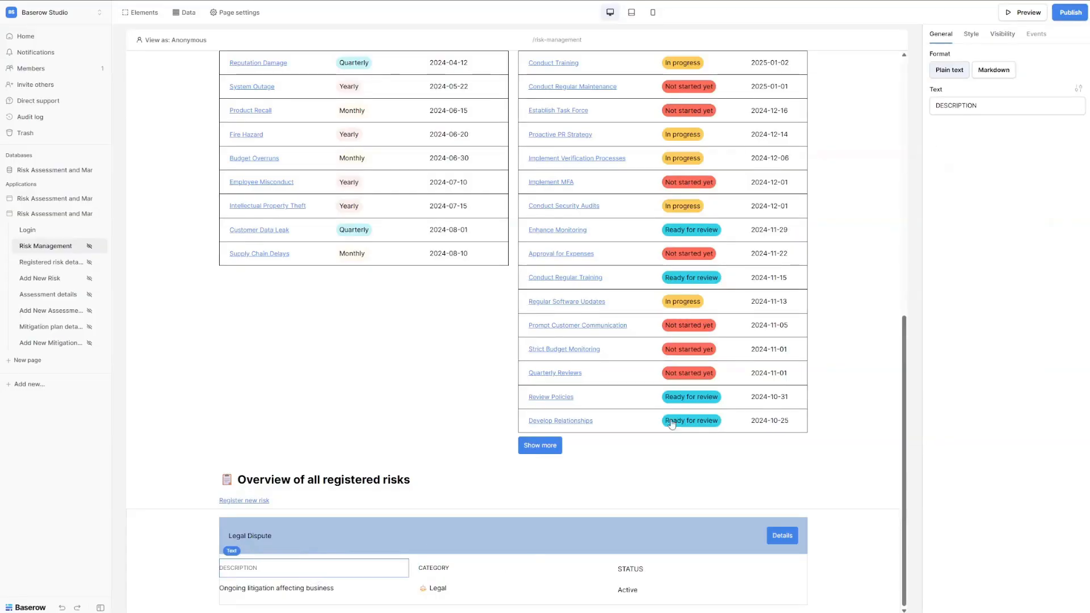
left_click(1077, 88)
left_click(1033, 193)
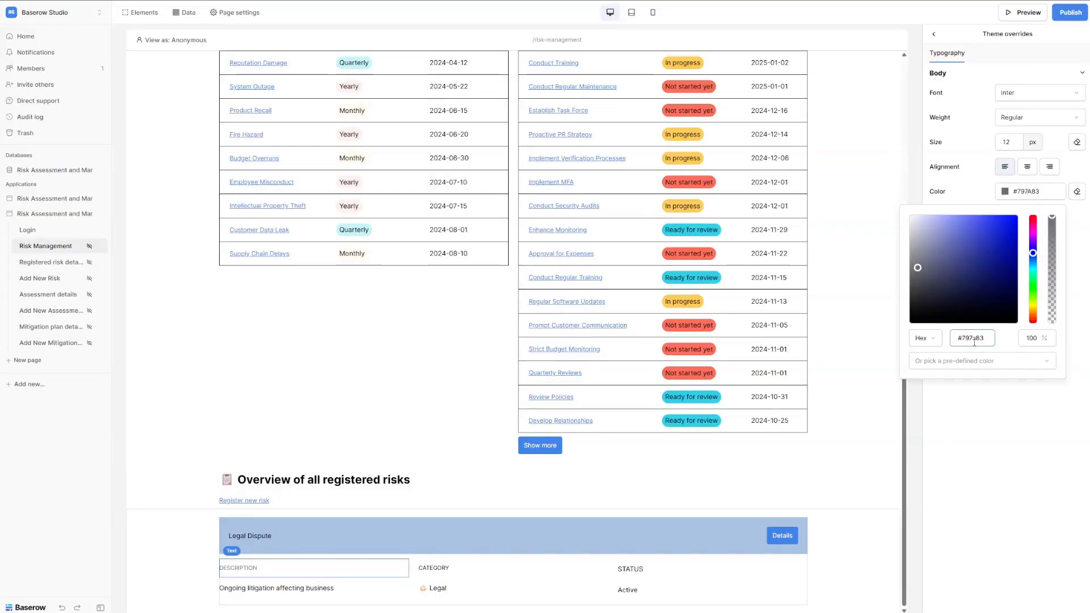
left_click(998, 442)
Shrink the STATUS label's text size to 12 px.
left_click(454, 567)
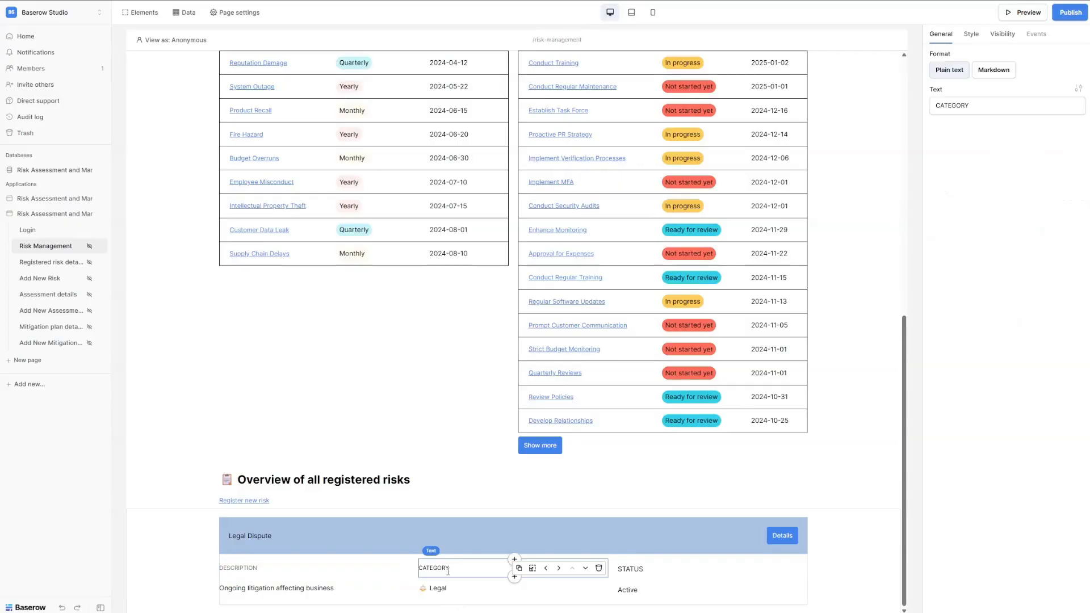
left_click(709, 567)
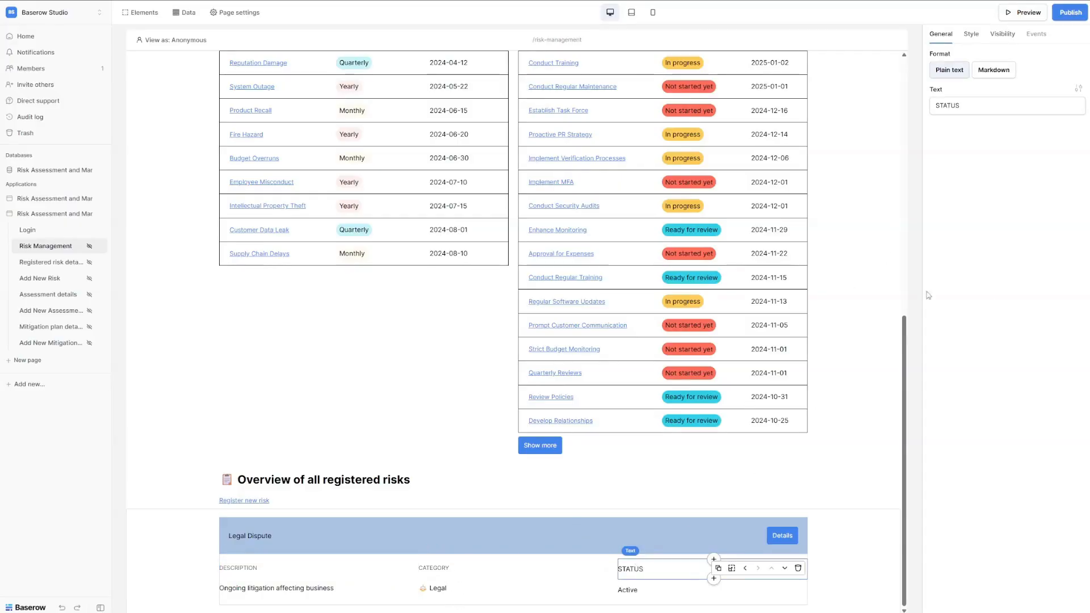
left_click(1077, 88)
left_click(1012, 140)
key("BackSpace")
type("2")
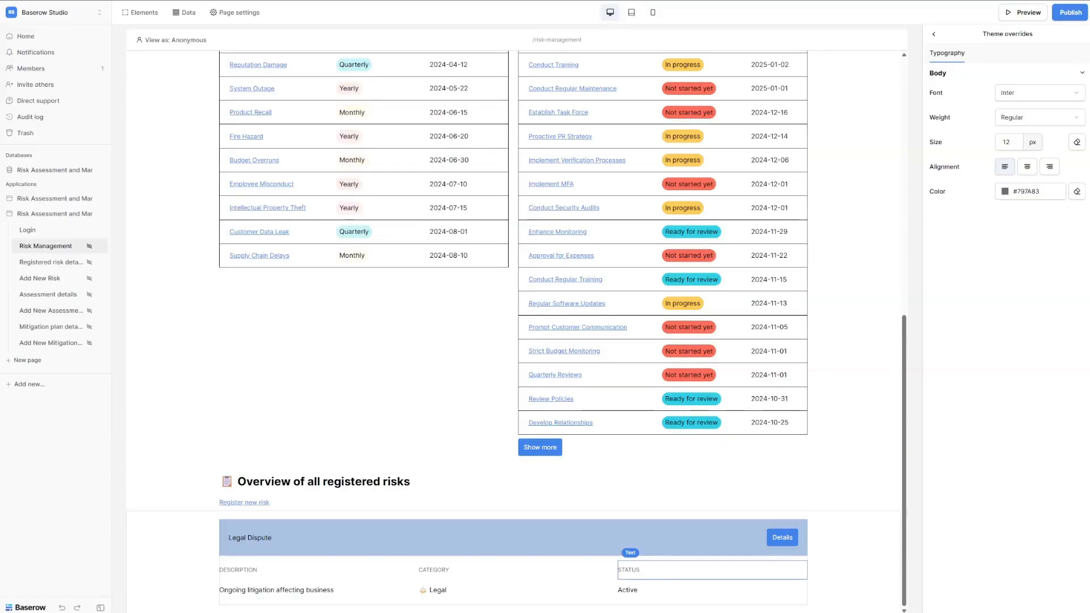
Indent the description, category and status value texts with a 10 px left margin.
left_click(303, 591)
left_click(972, 35)
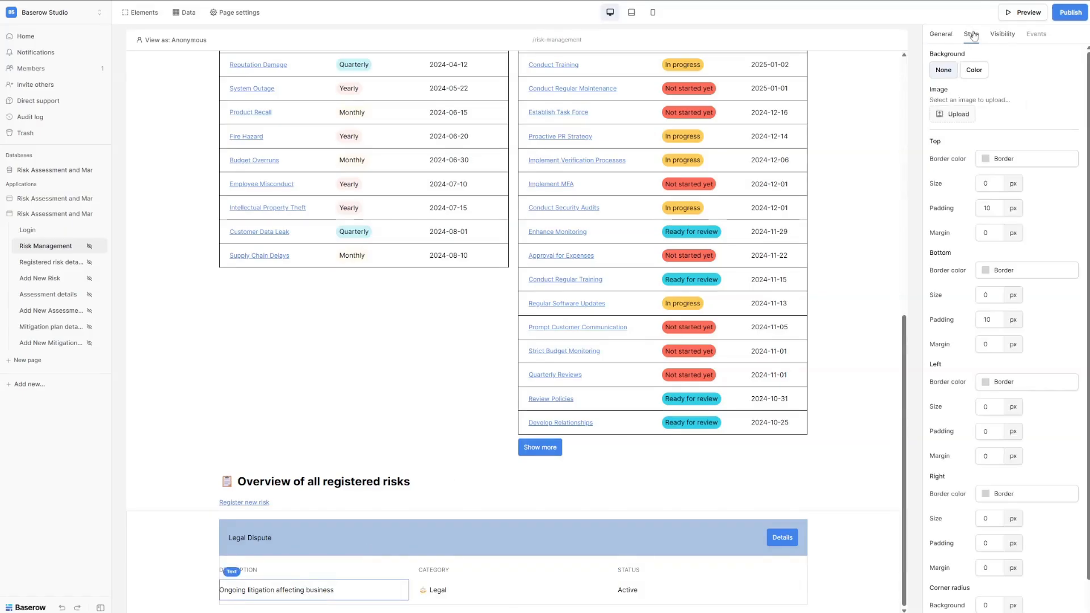
left_click(977, 454)
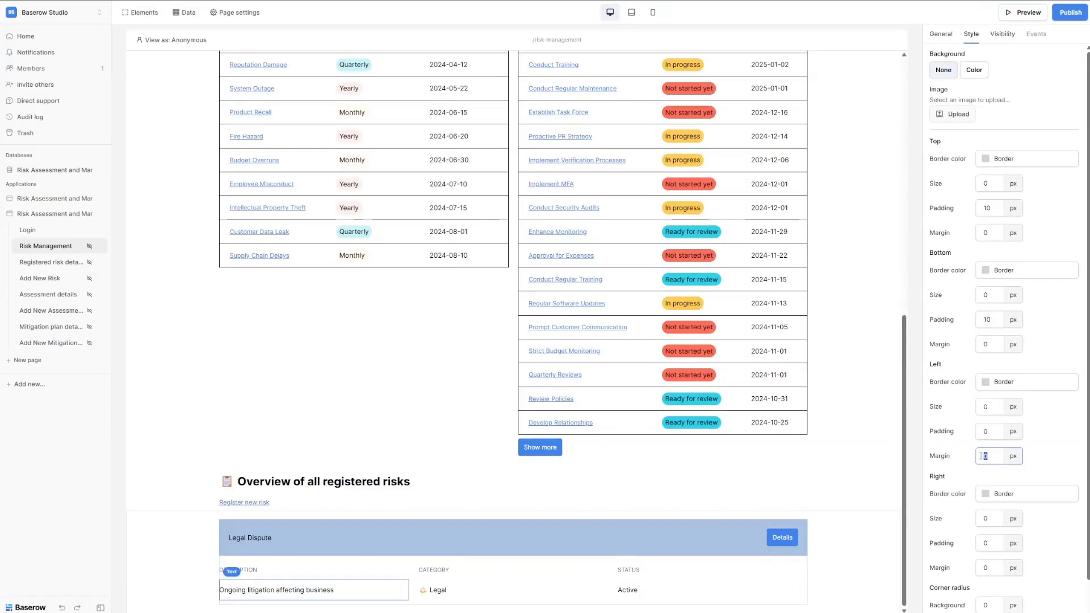
type("10")
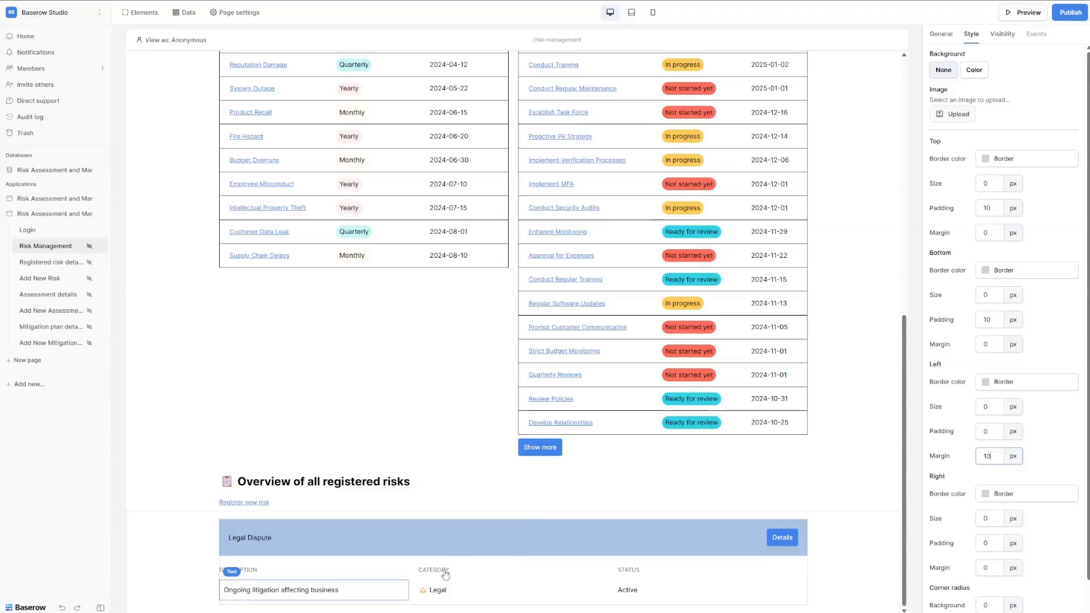
left_click(433, 592)
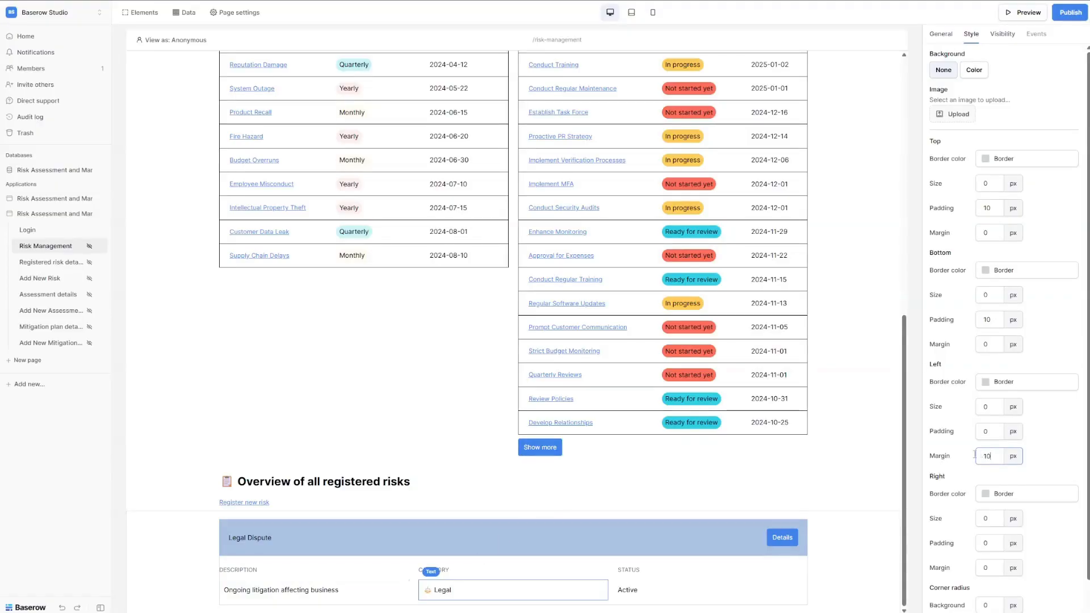
left_click(639, 593)
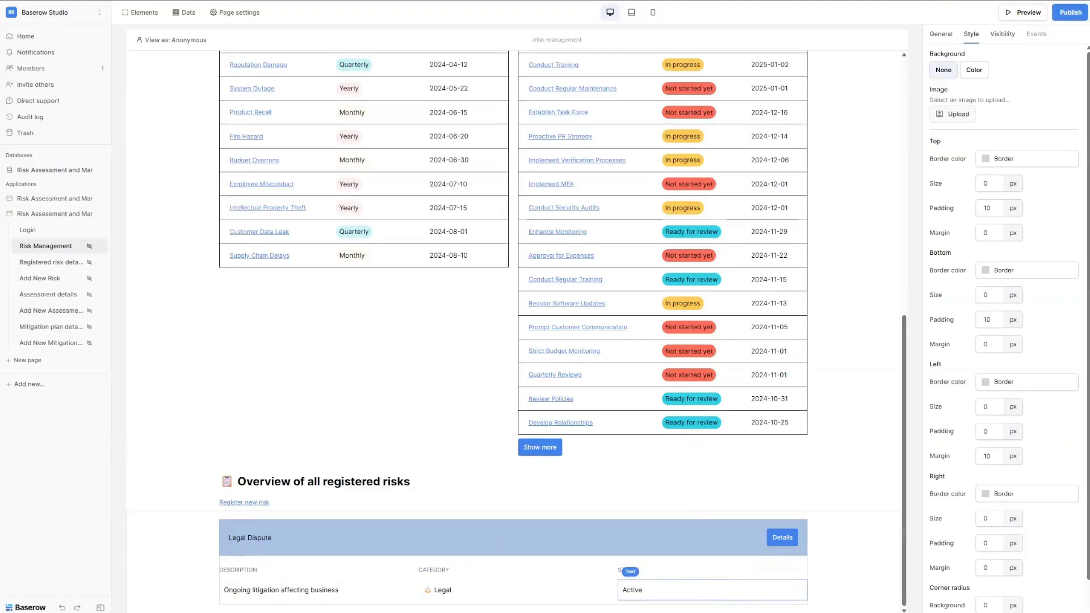
left_click(436, 603)
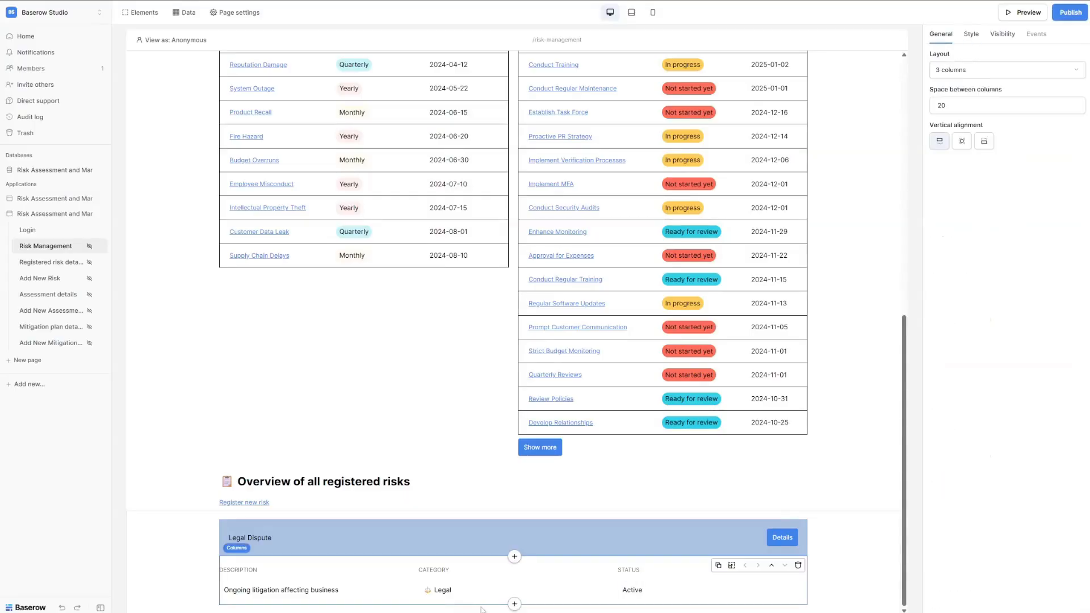
left_click(515, 603)
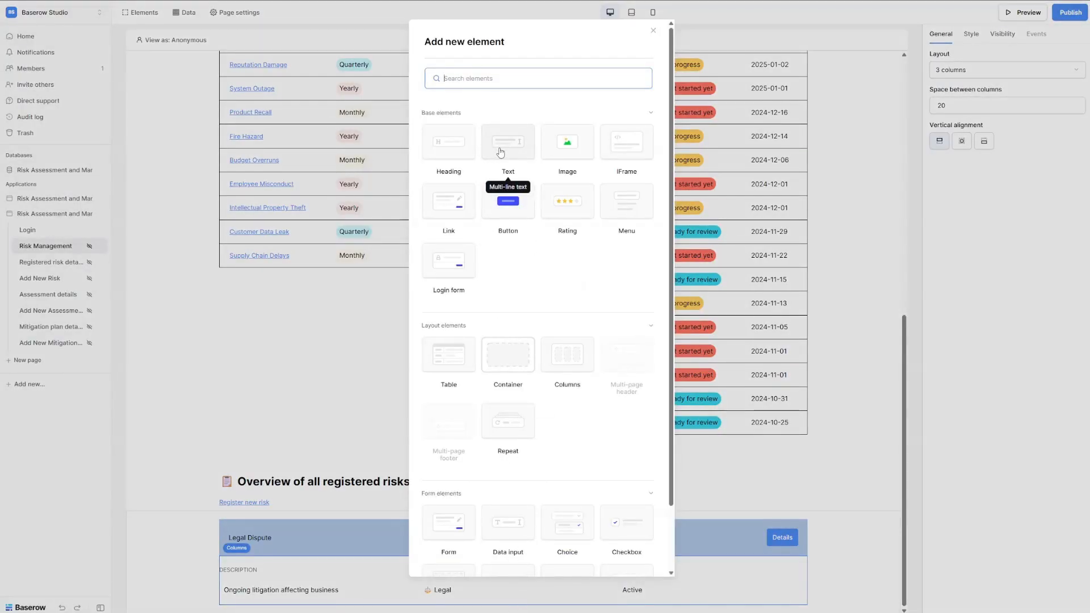
Add a text element reading LAST ASSESSMENT below the risk row.
left_click(516, 147)
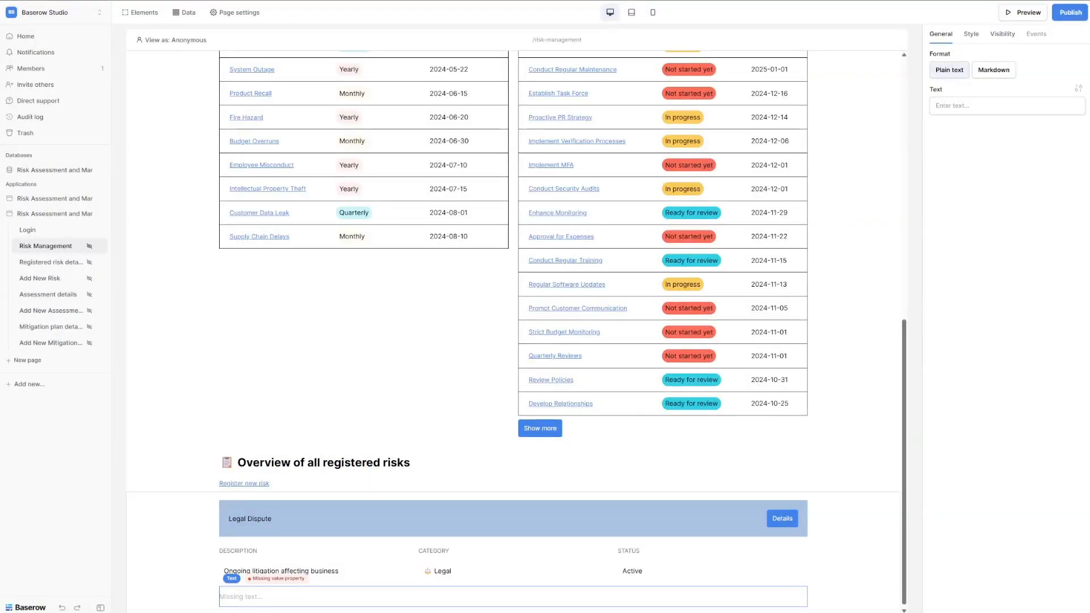
left_click(960, 105)
type("LAST ASSESSMENT")
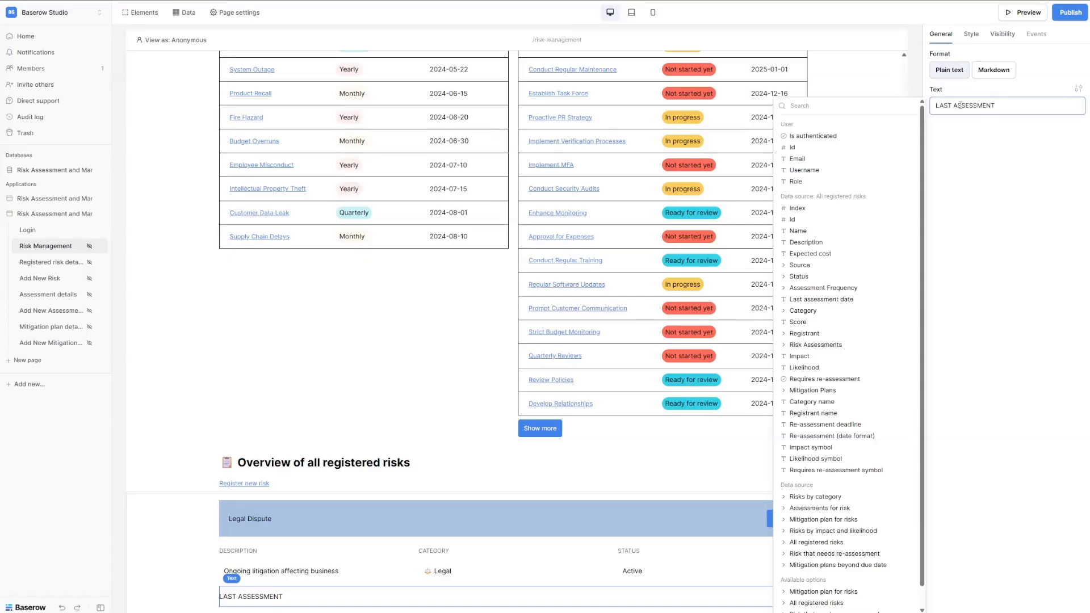
left_click(248, 554)
left_click(273, 601)
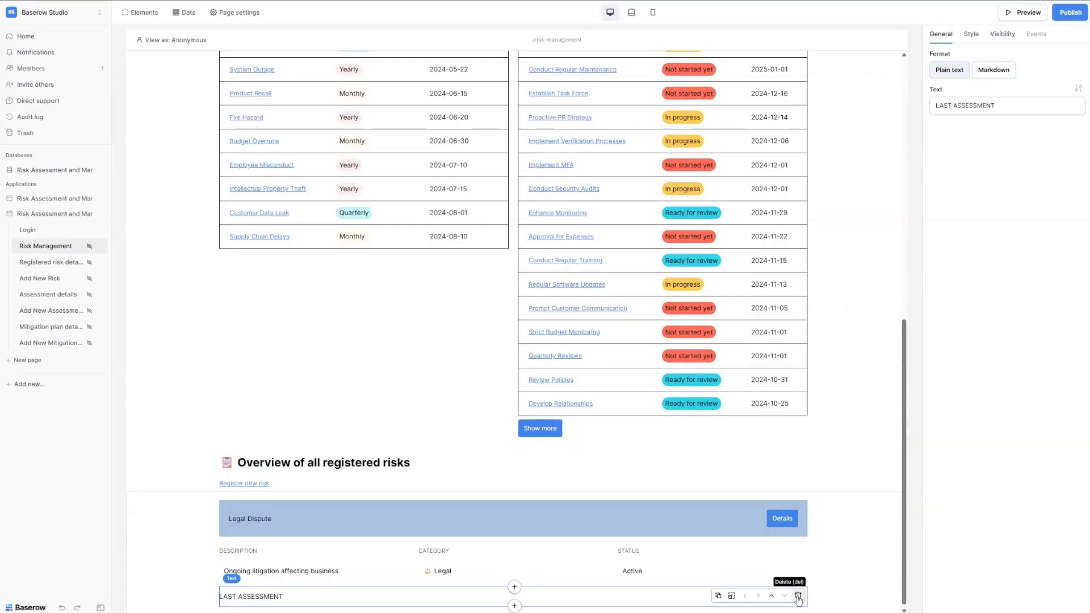
left_click(245, 554)
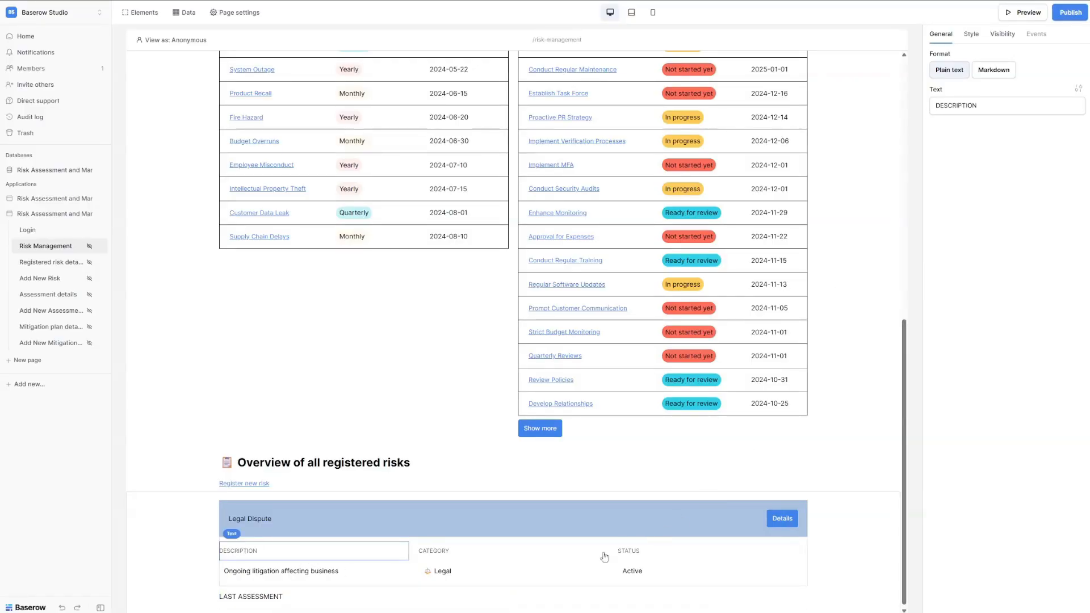
left_click(518, 595)
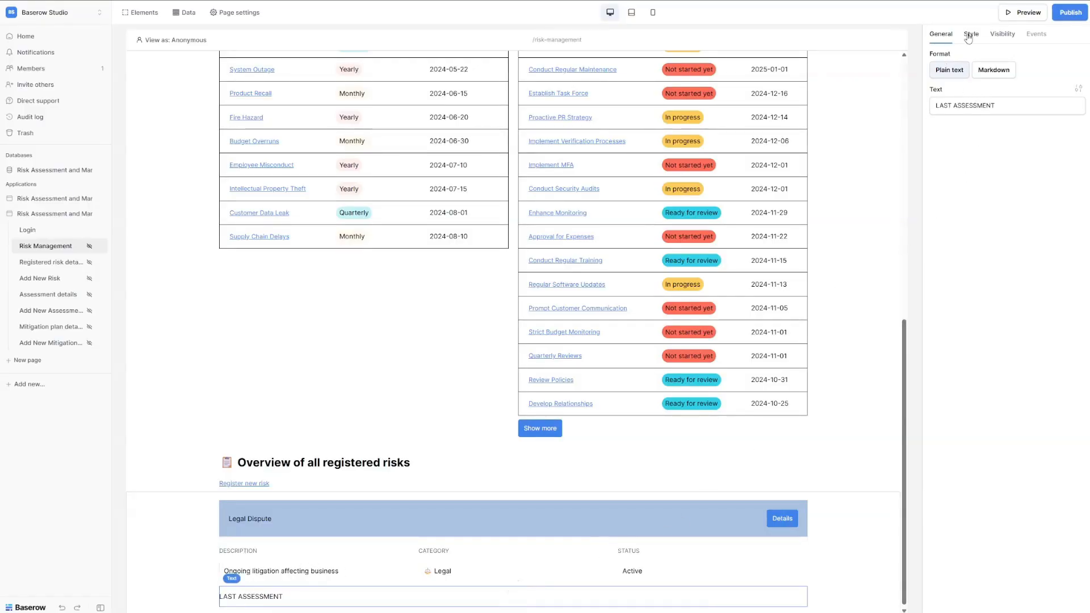
Style the LAST ASSESSMENT label at 12 px in gray #797A83.
left_click(1078, 89)
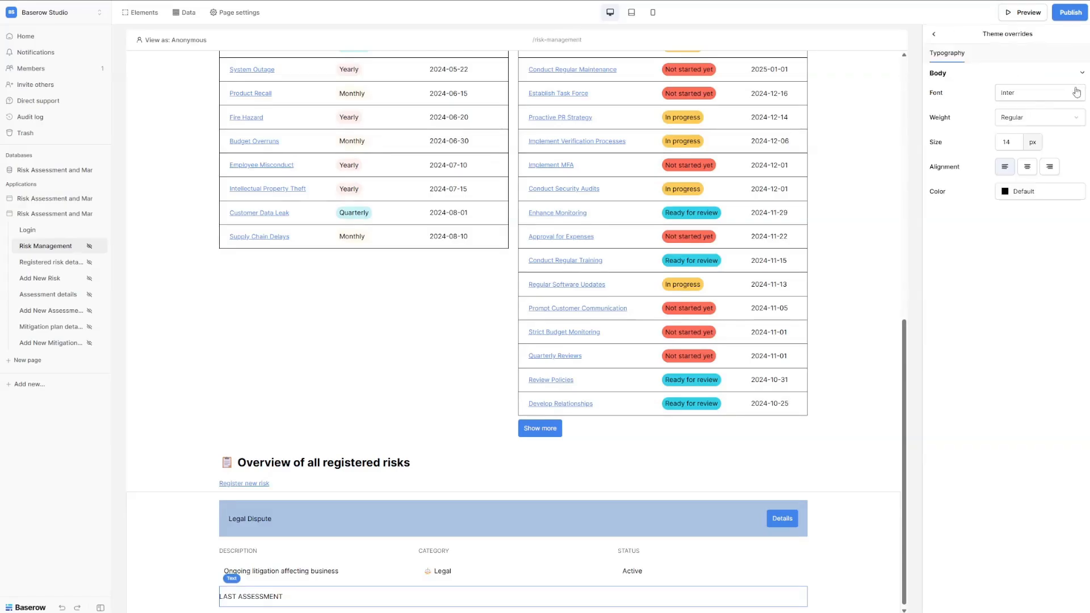
left_click(1011, 141)
key("BackSpace")
type("2")
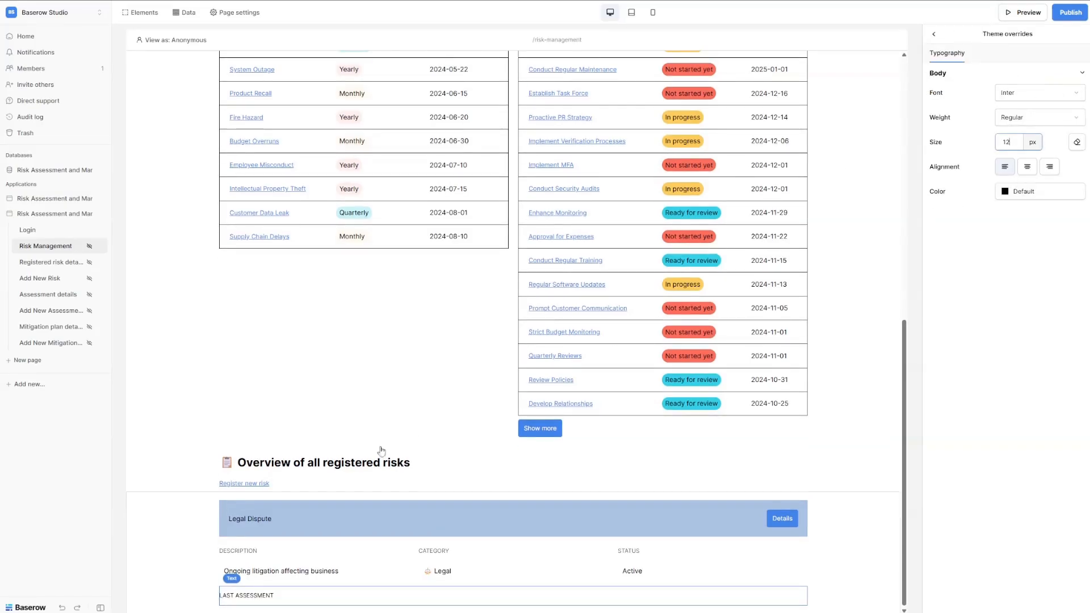
left_click(250, 549)
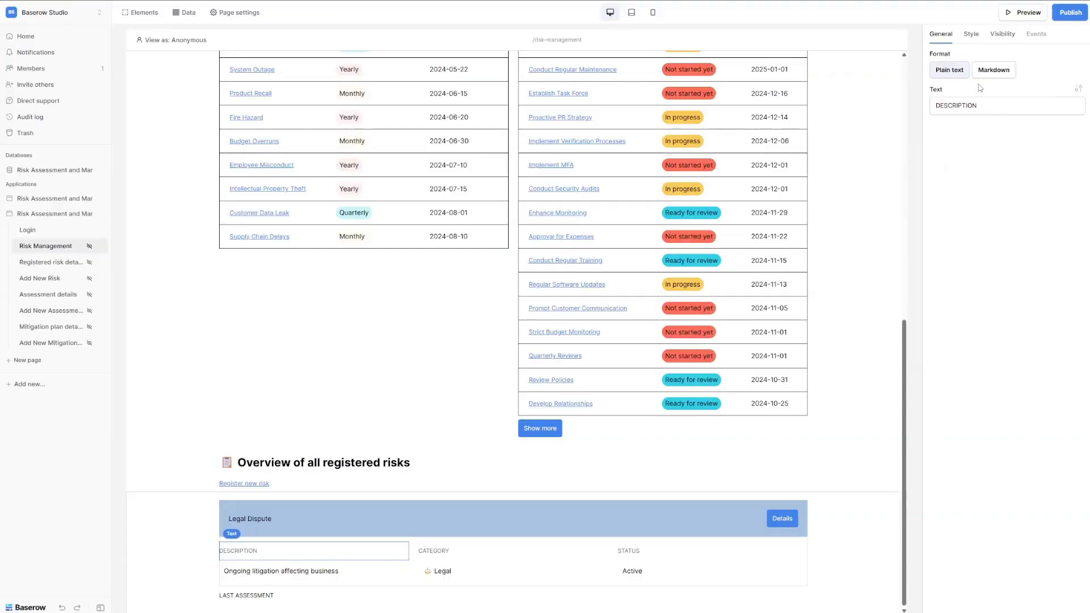
left_click(972, 34)
left_click(942, 34)
left_click(1078, 89)
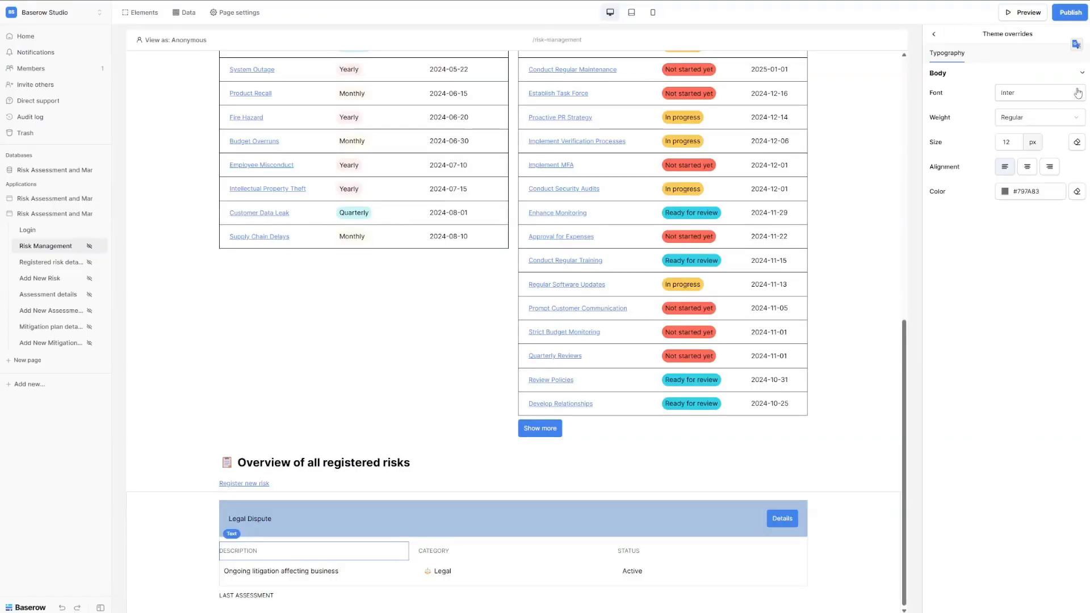
left_click(1021, 191)
double_click(994, 339)
left_click(993, 338)
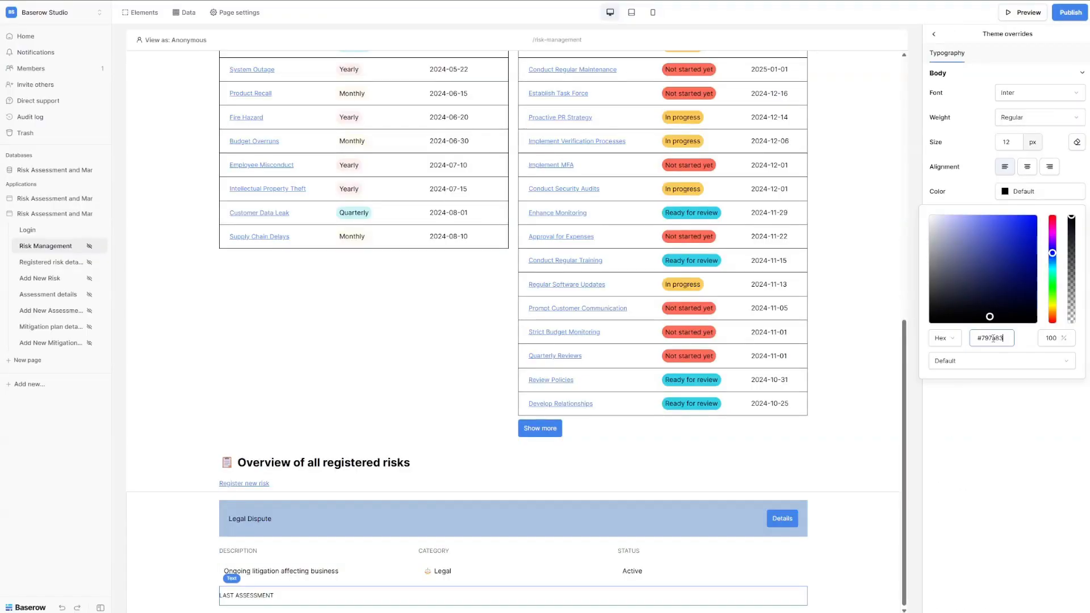
left_click(1008, 440)
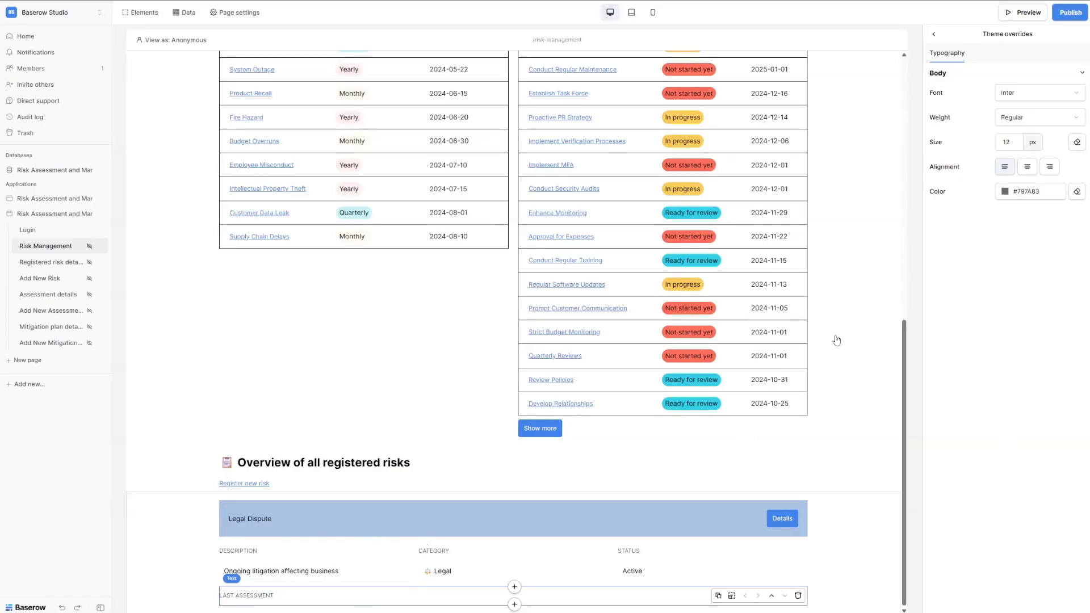
Add a text below it bound to each risk's Last assessment date.
left_click(514, 604)
left_click(516, 149)
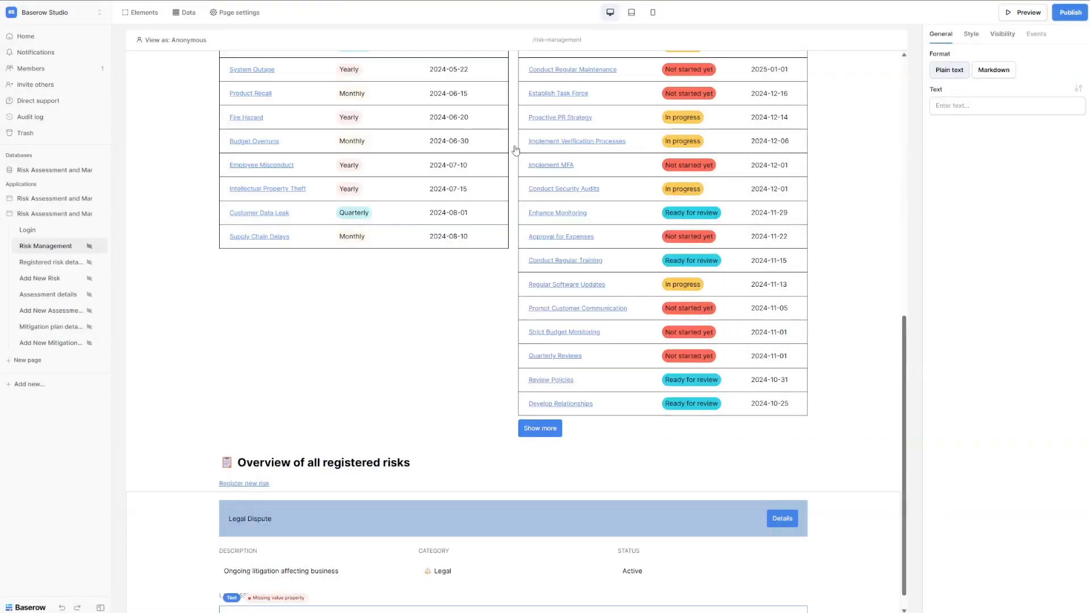
left_click(1000, 108)
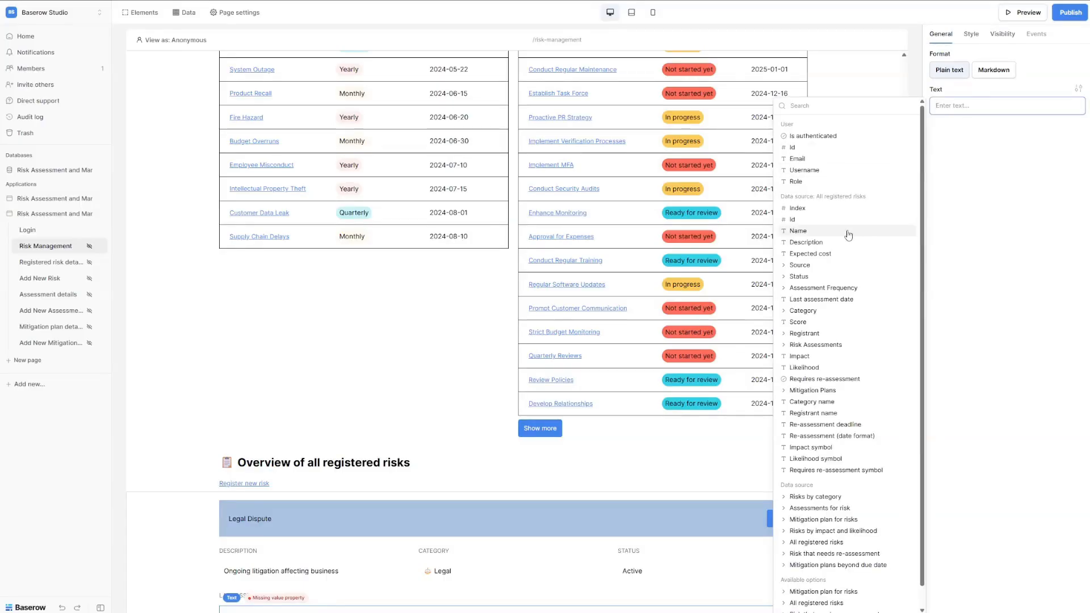
left_click(823, 299)
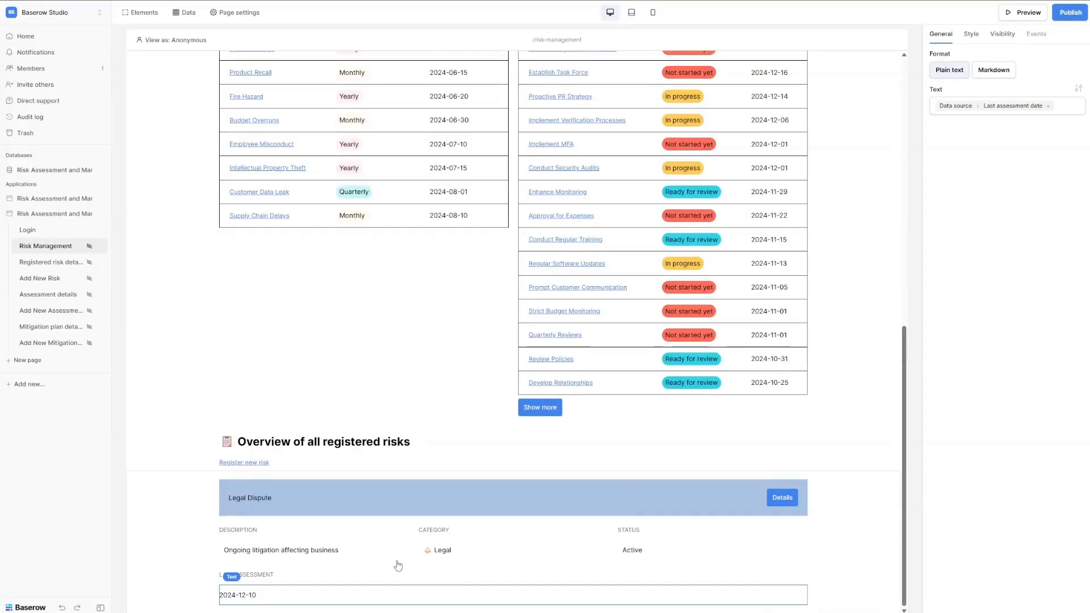
Insert a Columns element under the last assessment date and set its layout to 5 columns.
left_click(515, 604)
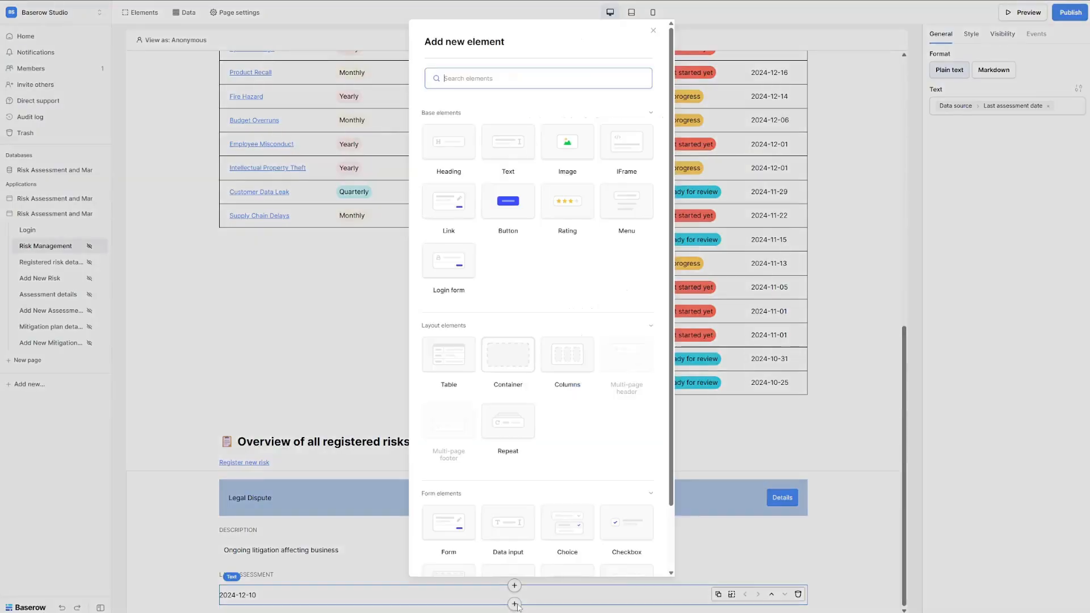
type("col")
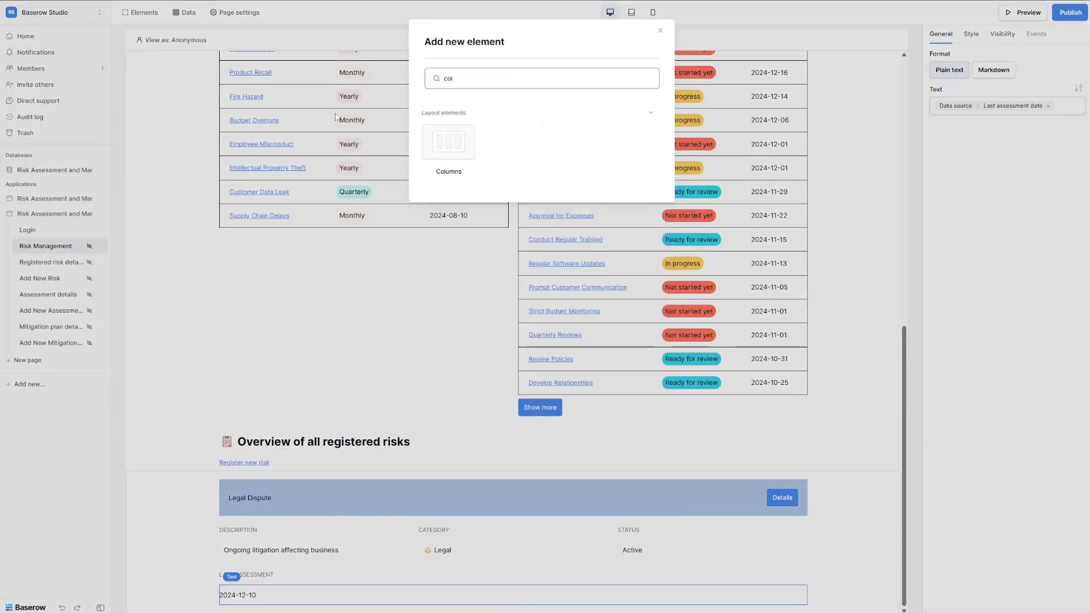
left_click(447, 153)
left_click(974, 73)
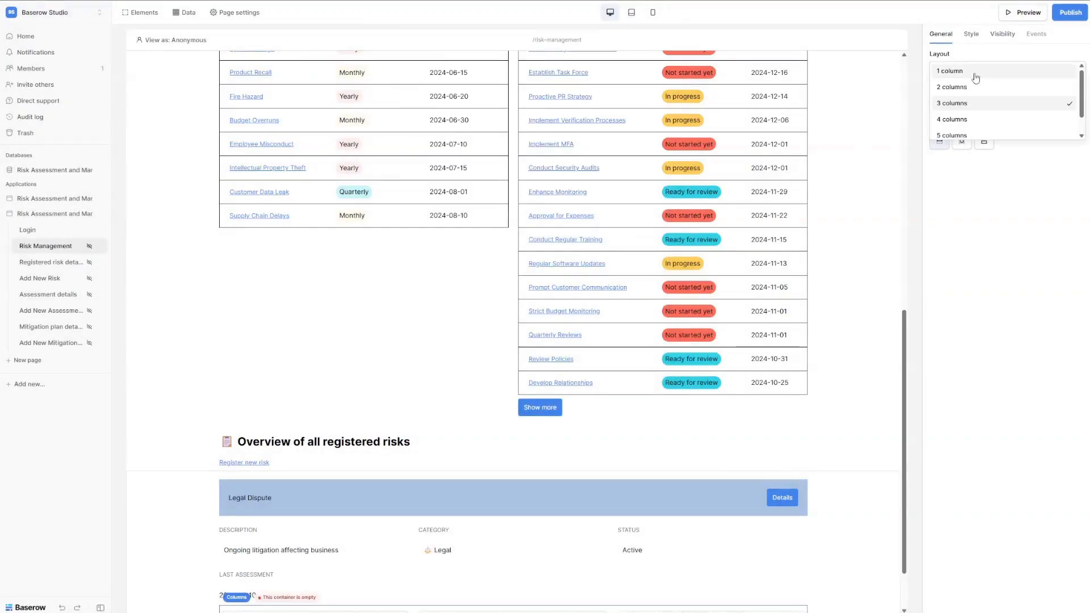
left_click(988, 135)
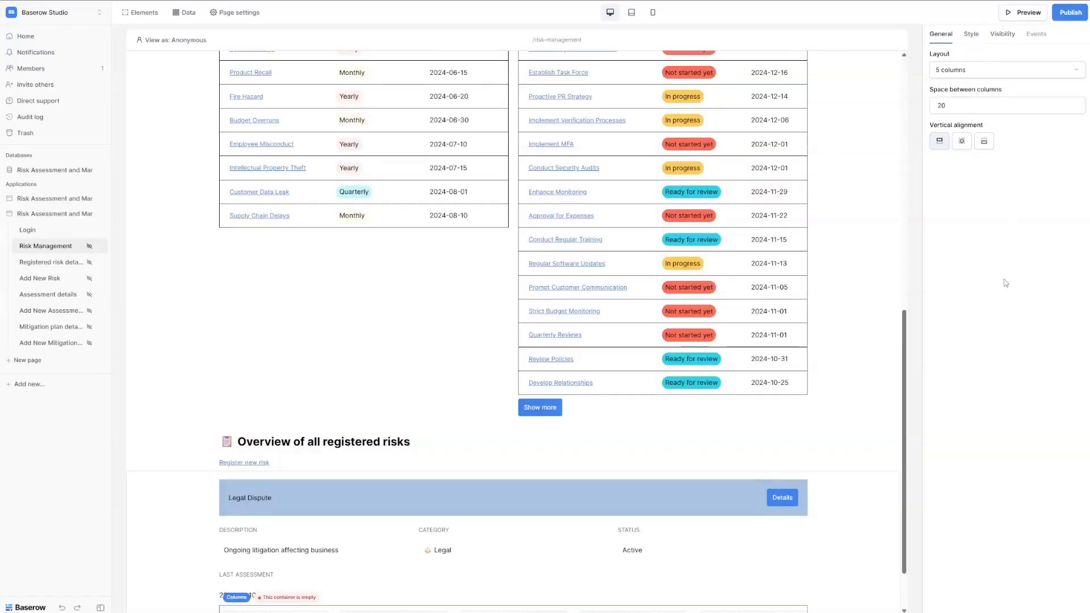
scroll(706, 450, "down", 1)
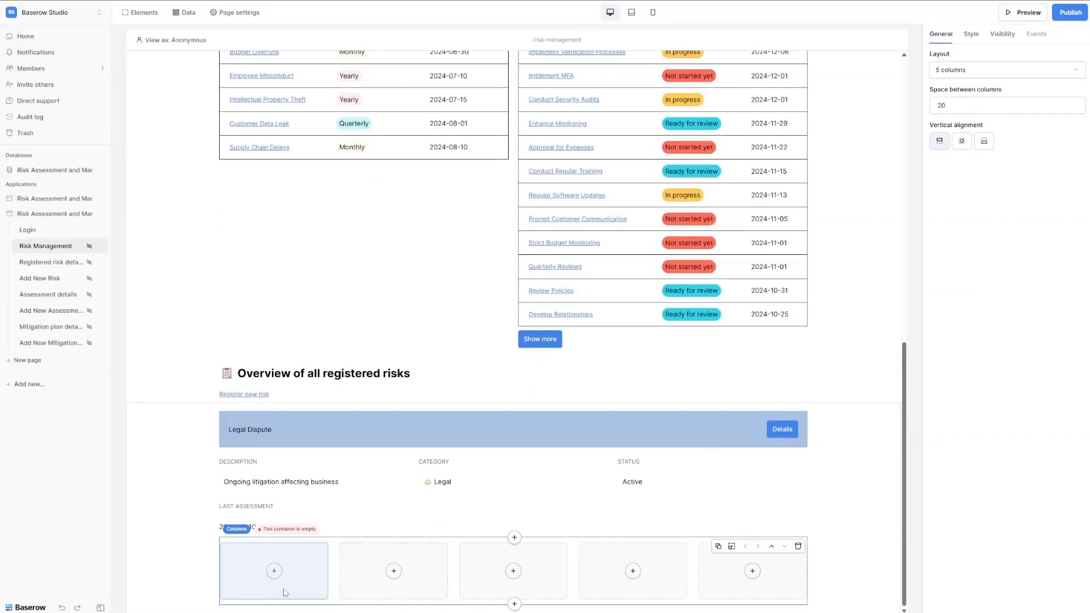
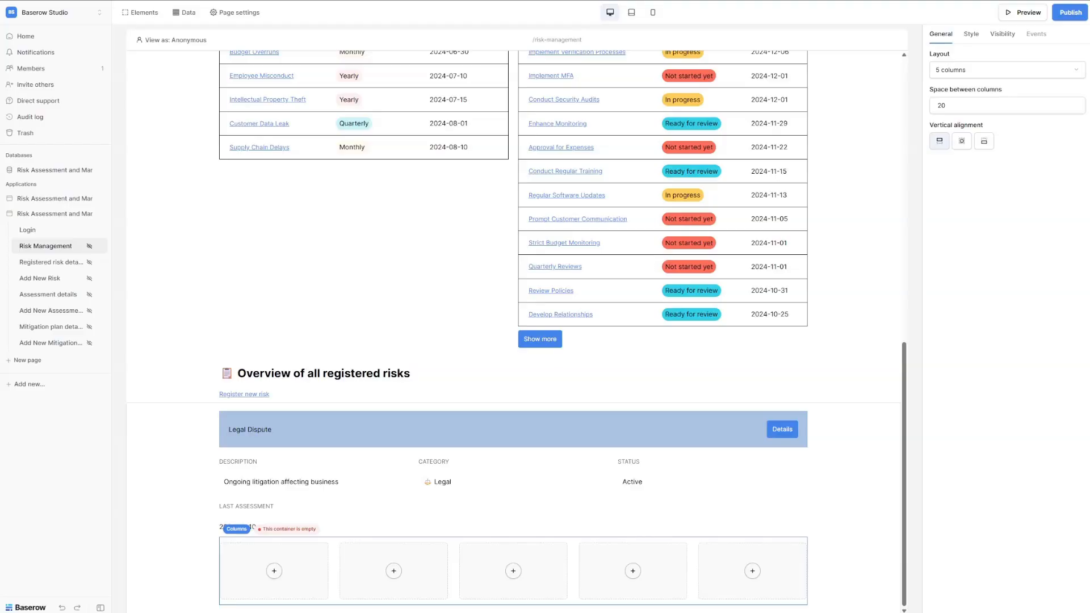
Add a Markdown text in column 1 showing a bold Impact (4) label from Data source > Impact.
left_click(274, 570)
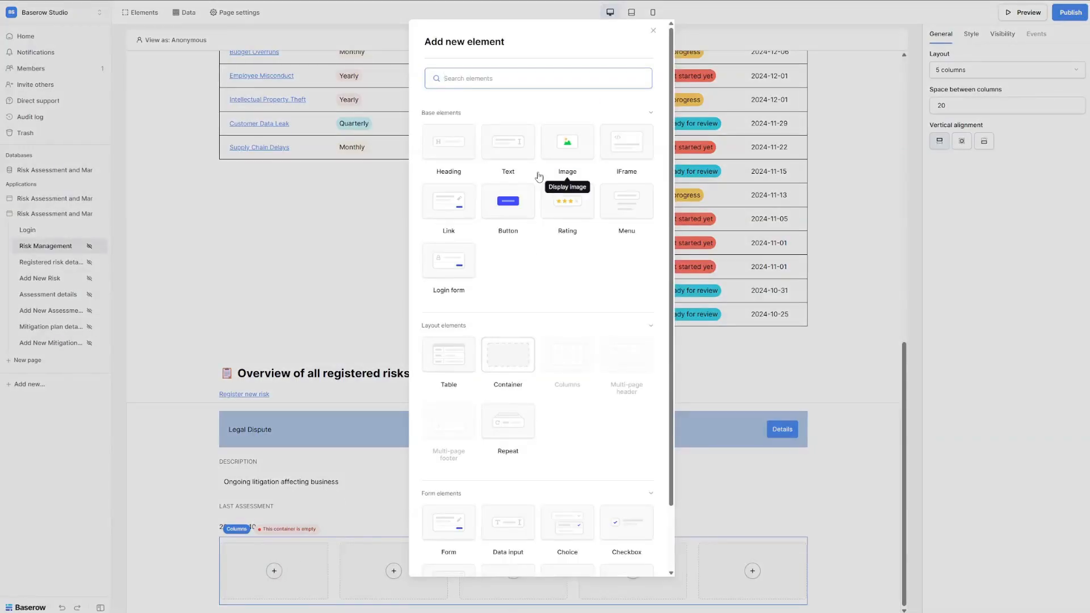
left_click(498, 163)
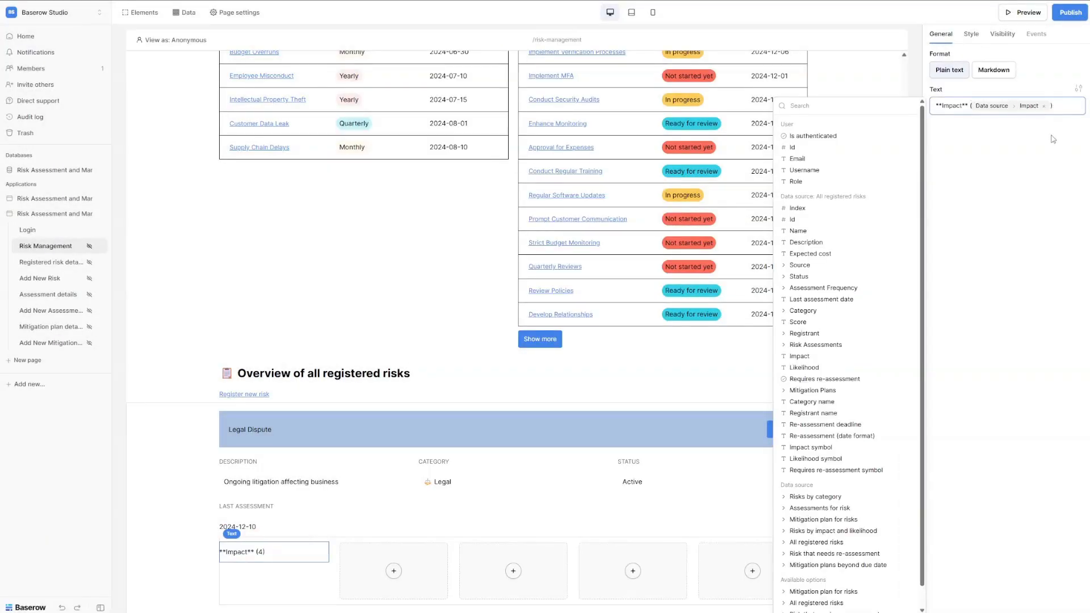
left_click(1037, 144)
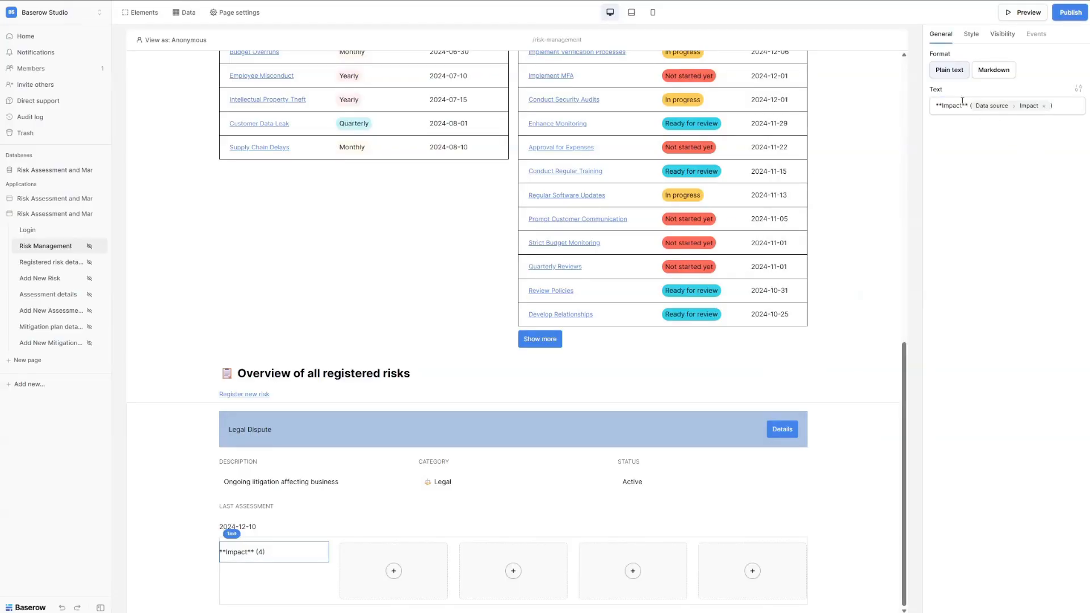
left_click(992, 73)
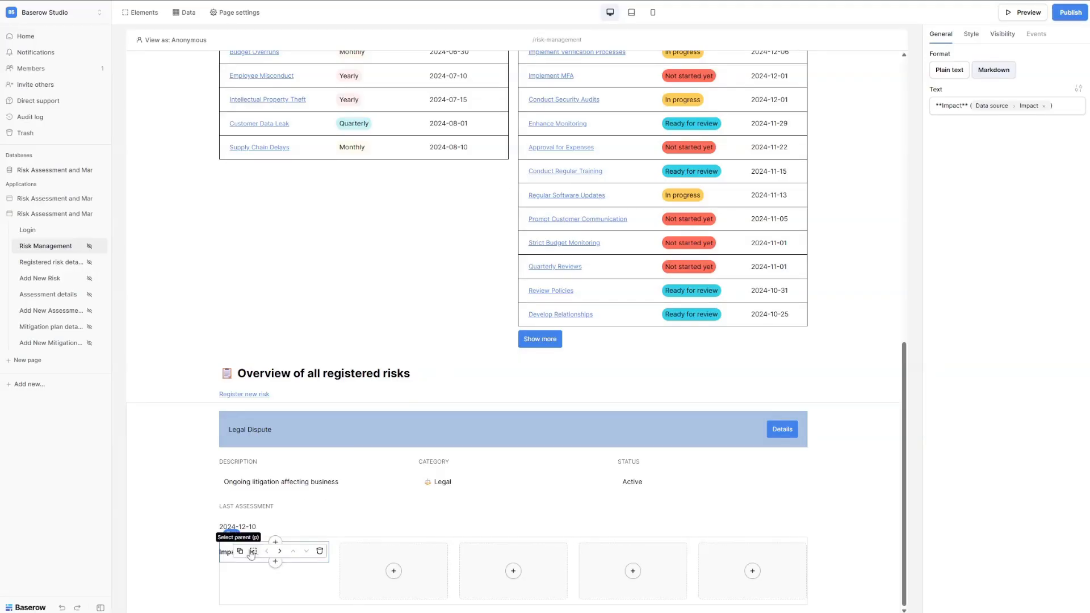
Duplicate the label and change the copy's formula to the orange Impact symbol dots.
left_click(273, 566)
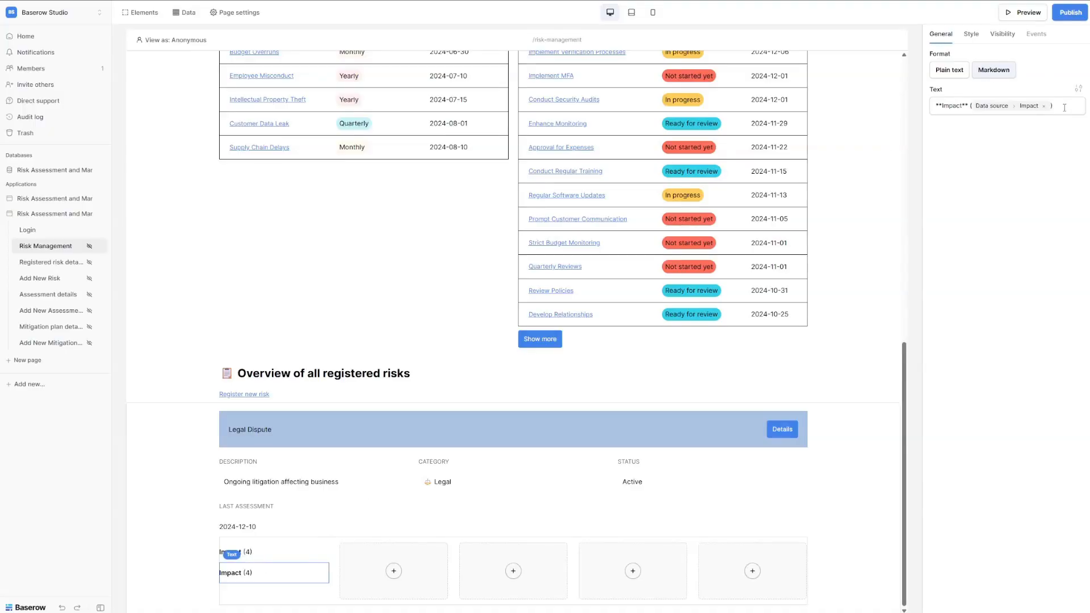
left_click_drag(1064, 108, 935, 117)
key("BackSpace")
type("Data source > Impact symbol")
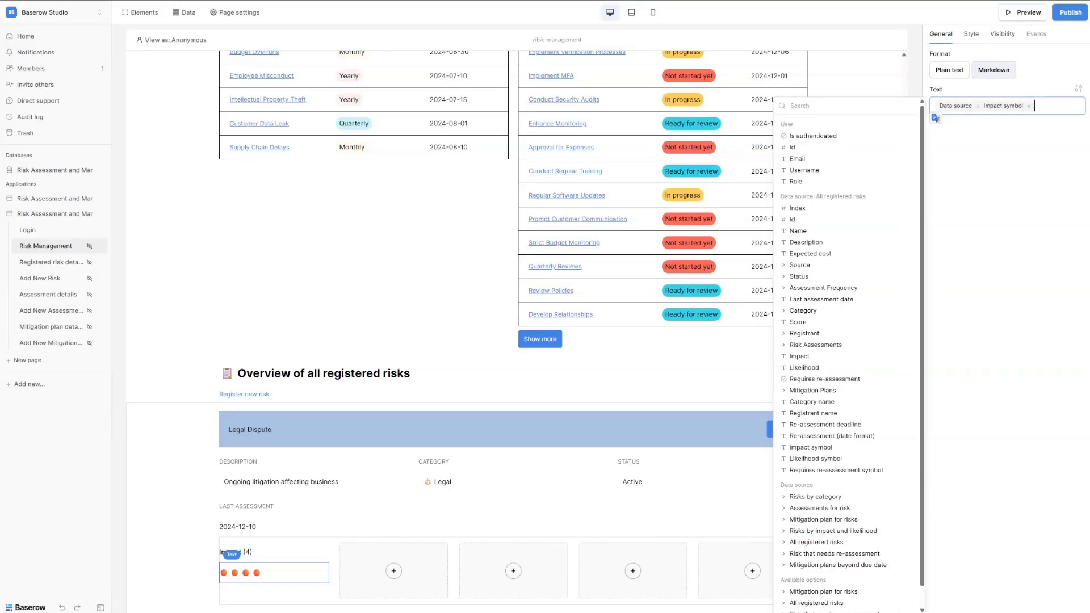
left_click(263, 553)
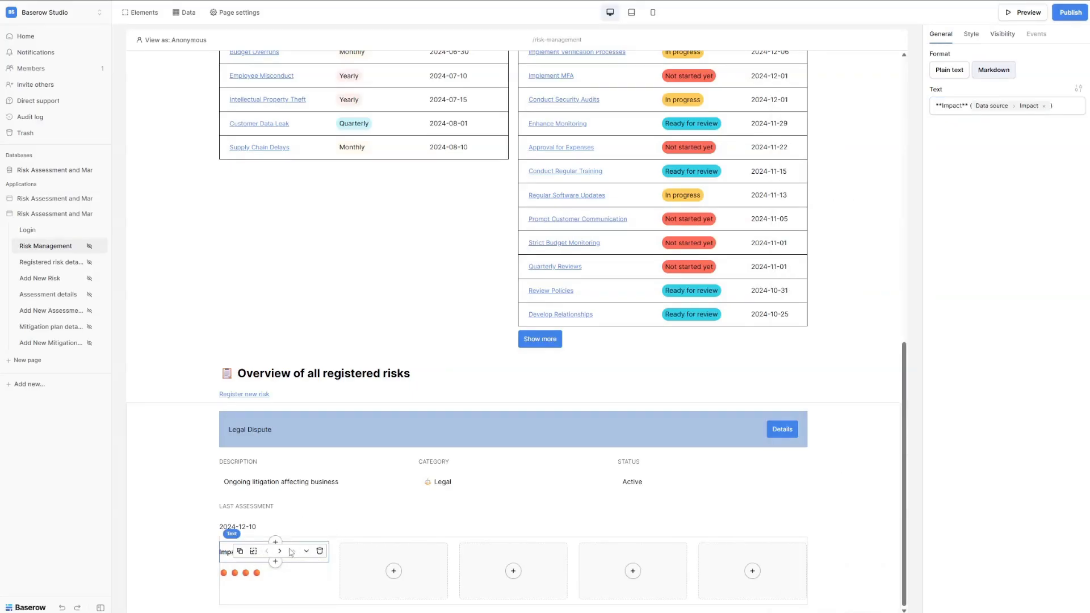
Copy the Impact (4) label and the impact dots into the second column, dots below the label.
left_click(240, 551)
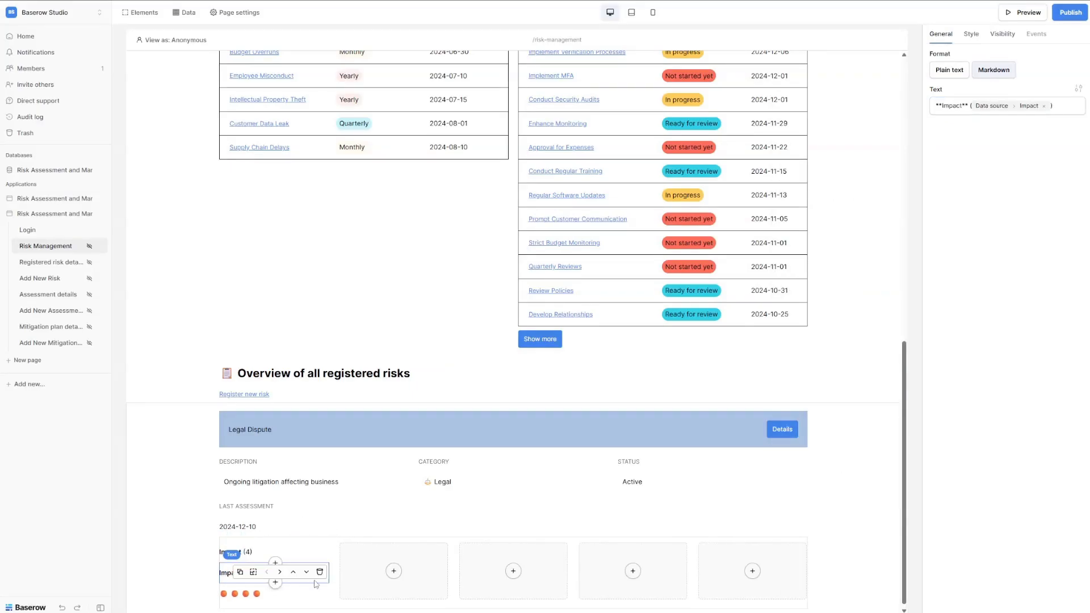
left_click(279, 572)
left_click(250, 574)
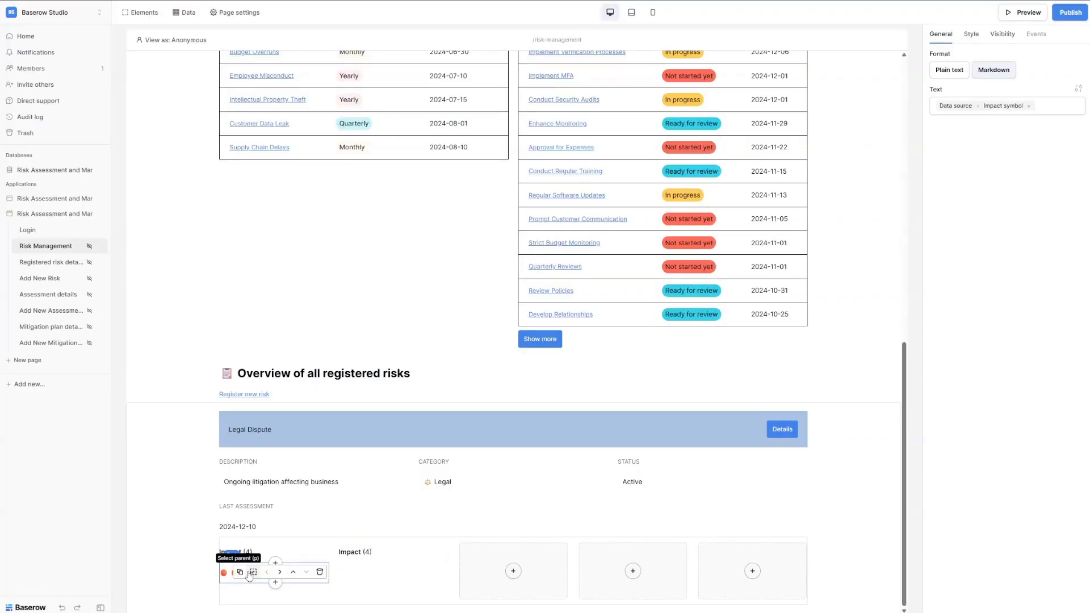
left_click(240, 571)
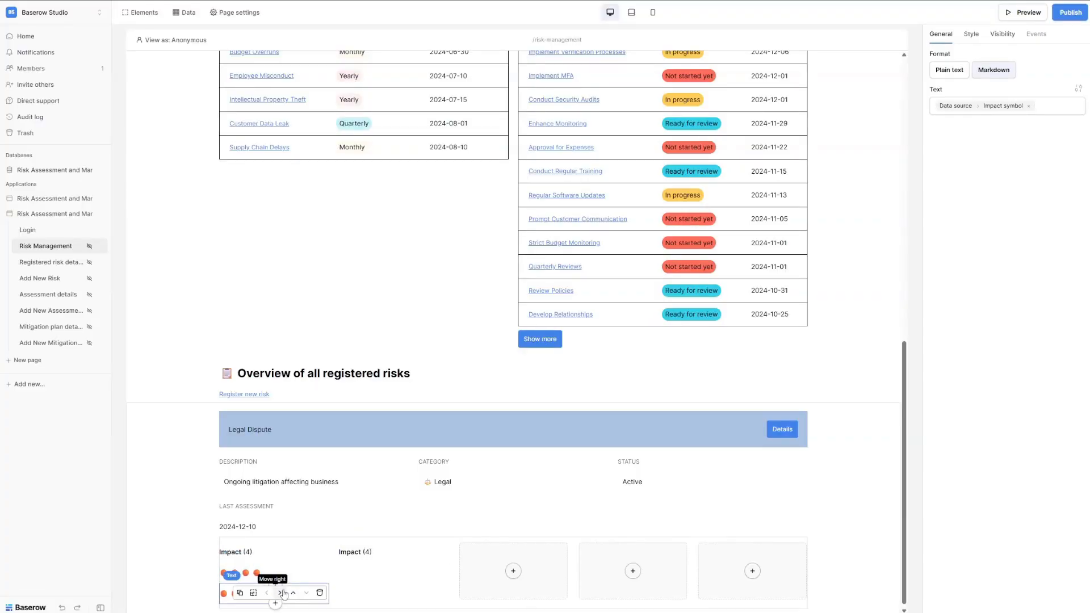
left_click(284, 593)
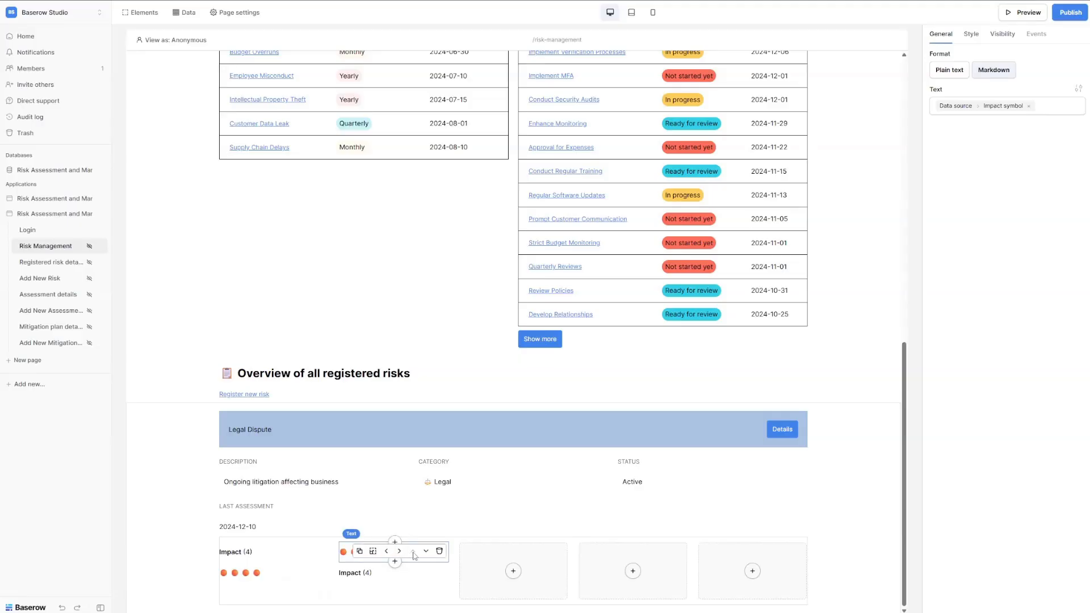
left_click(425, 550)
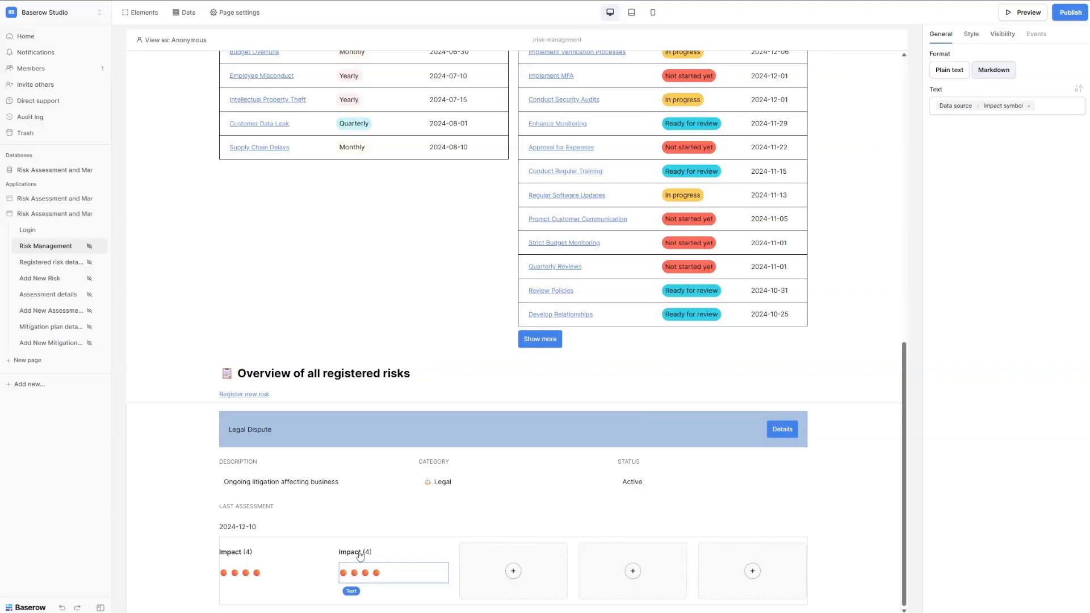
Change the second column's label formula to show bold Likelihood (4).
left_click(359, 552)
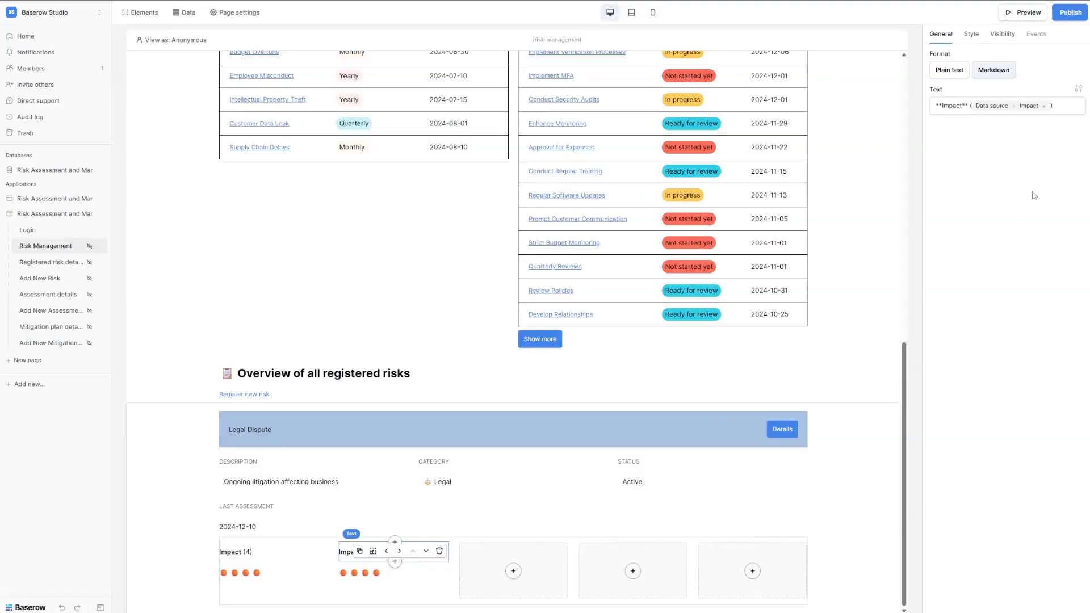
triple_click(1070, 109)
type("**Likelihood** (Data source > Likelihood)")
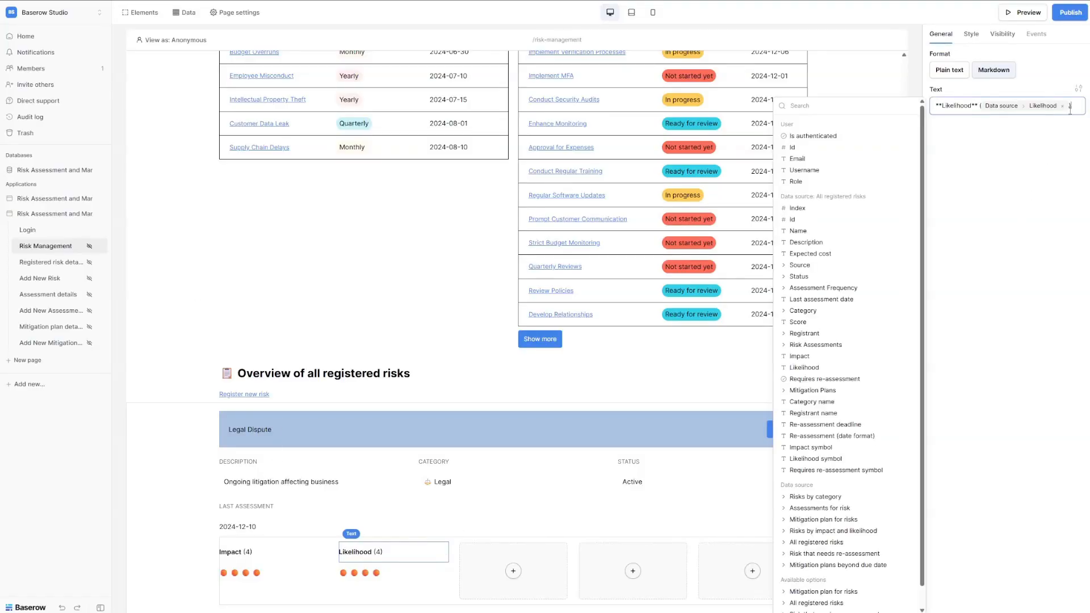
left_click(373, 553)
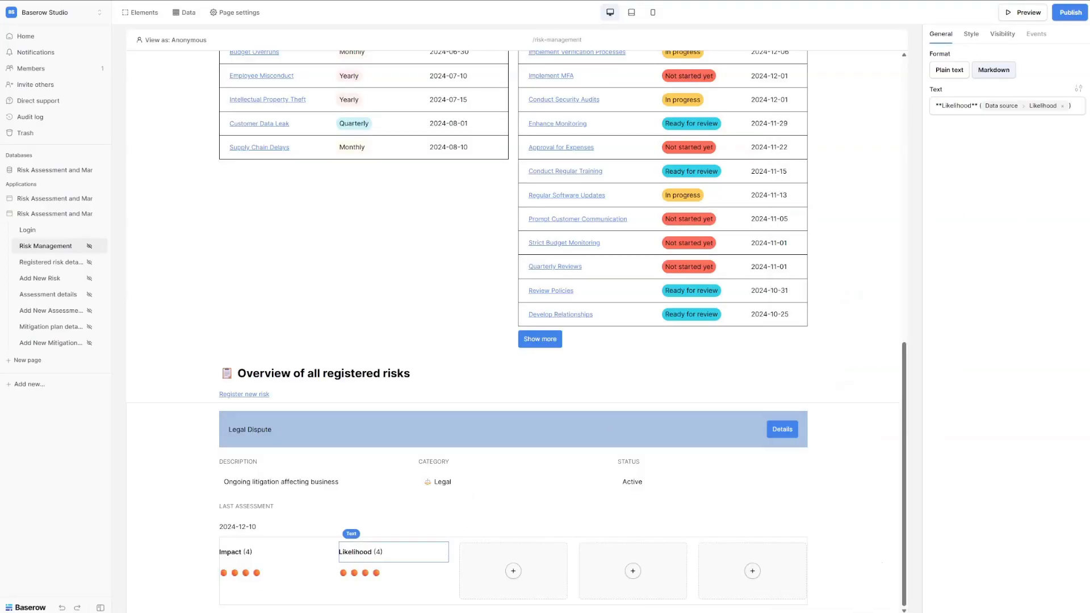
Swap the second column's dots formula from Impact symbol to Likelihood symbol.
left_click(392, 573)
left_click(1050, 107)
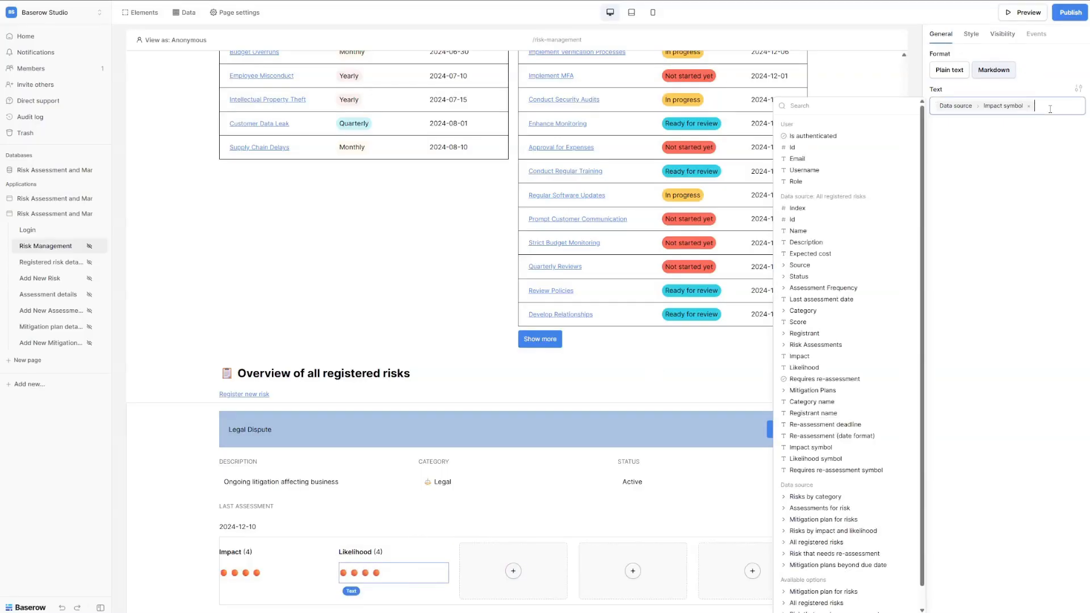
type("Data source > Likelihood symbol")
left_click(1005, 202)
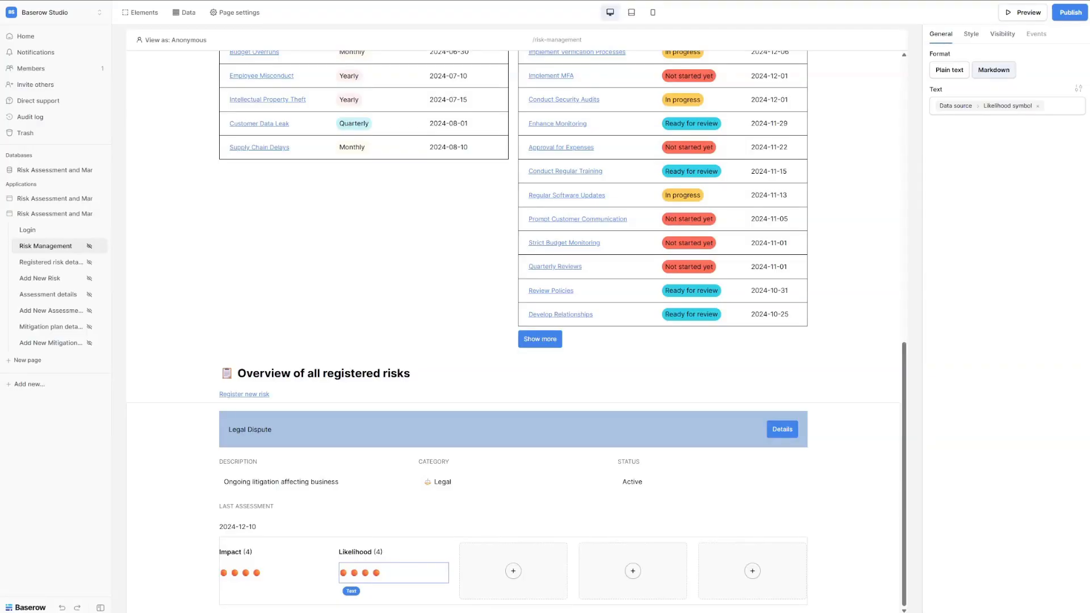
Add a Markdown text in column 3 showing the risk's Score in bold.
left_click(509, 571)
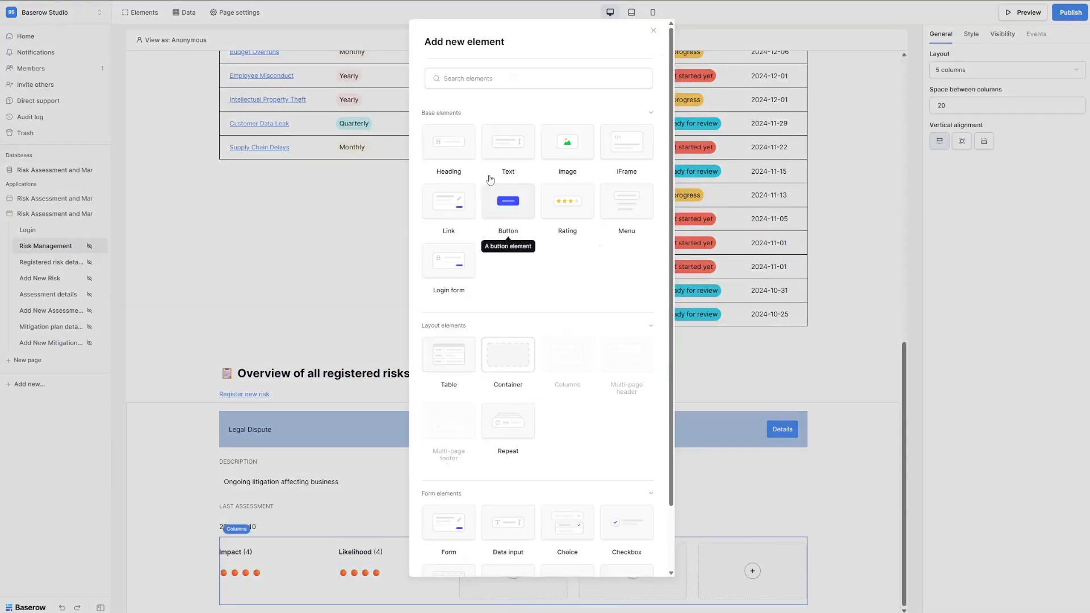
left_click(517, 153)
left_click(975, 108)
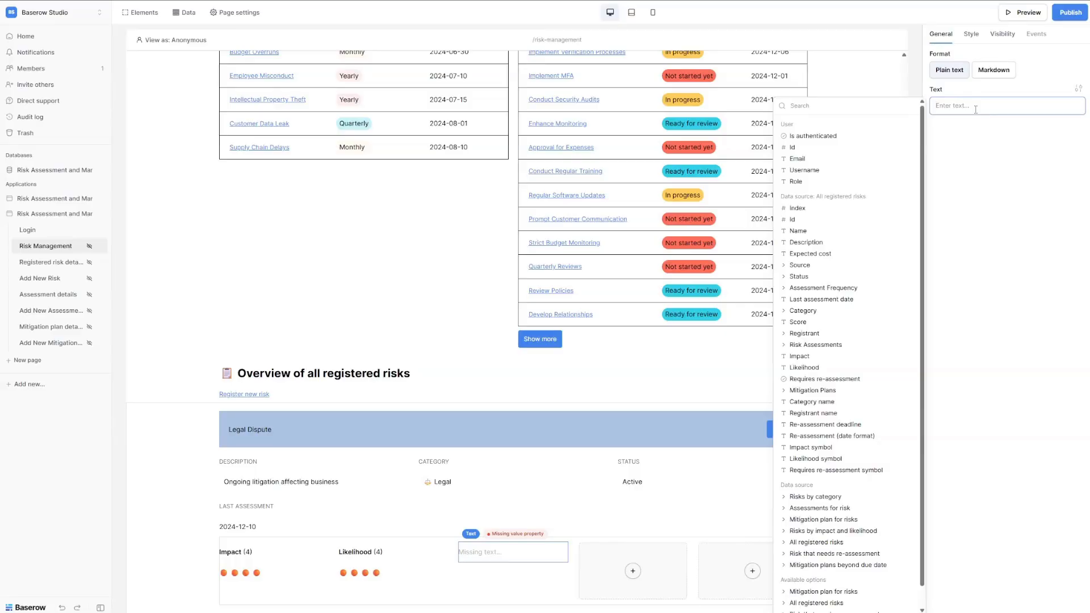
type("** Data source › Score **")
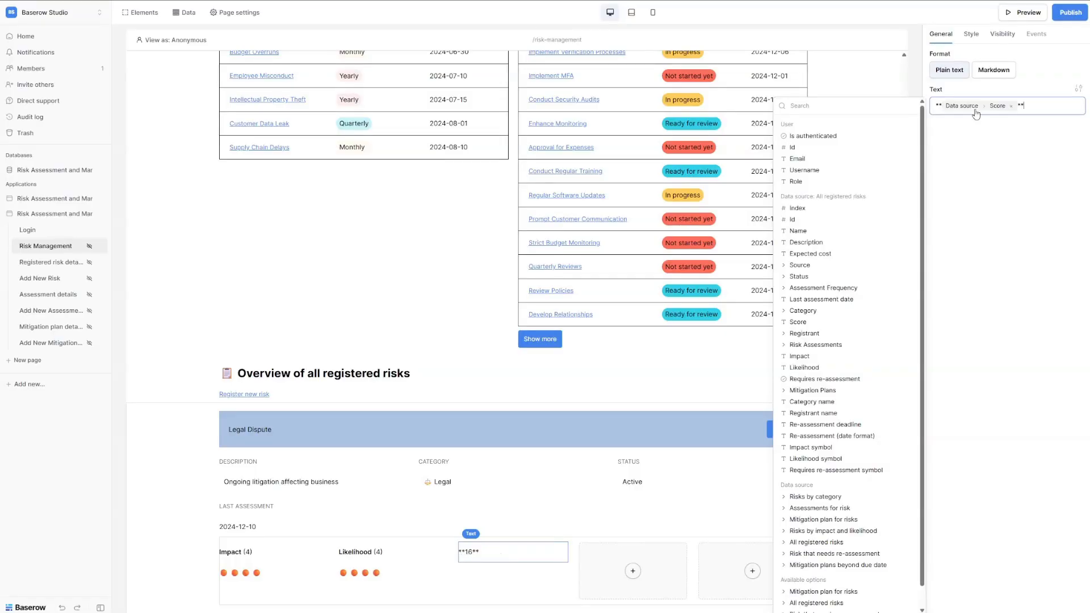
left_click(988, 71)
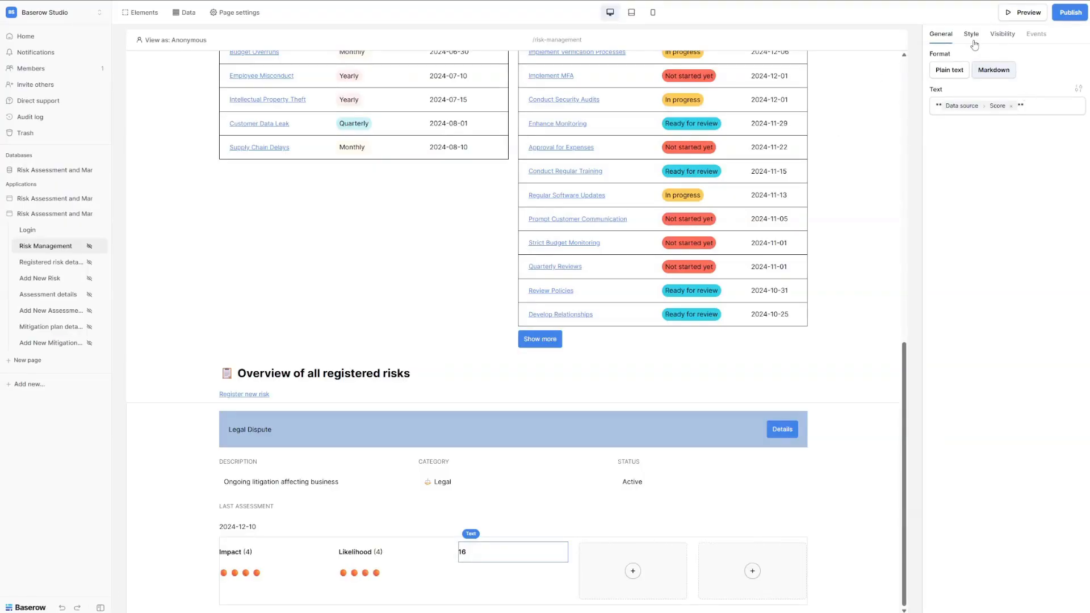
Override the score text's body size from 14 to 16 px.
left_click(1078, 88)
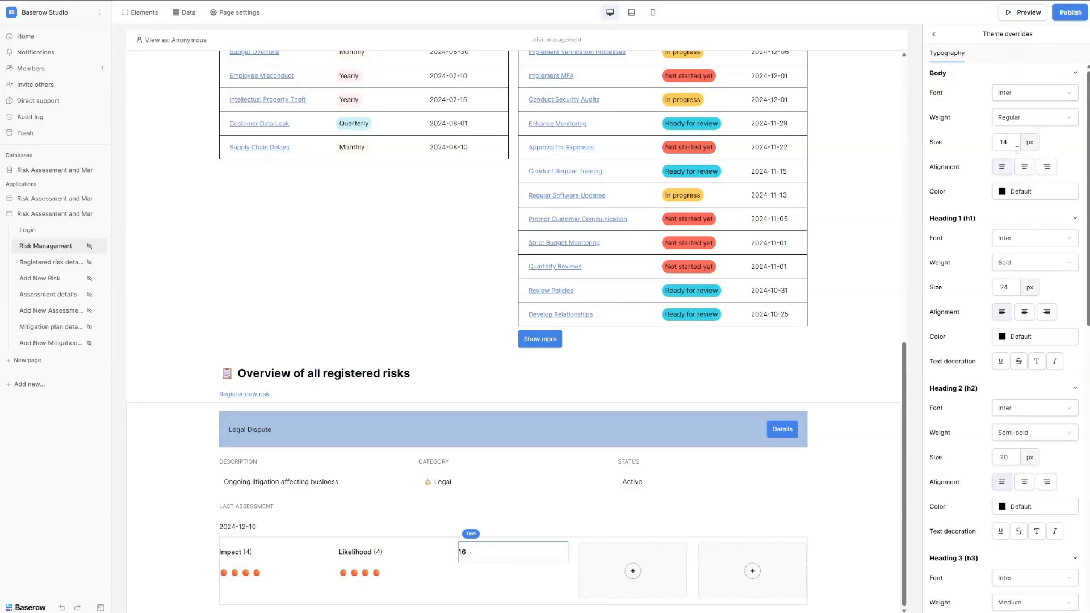
left_click(1011, 145)
key("BackSpace")
type("6")
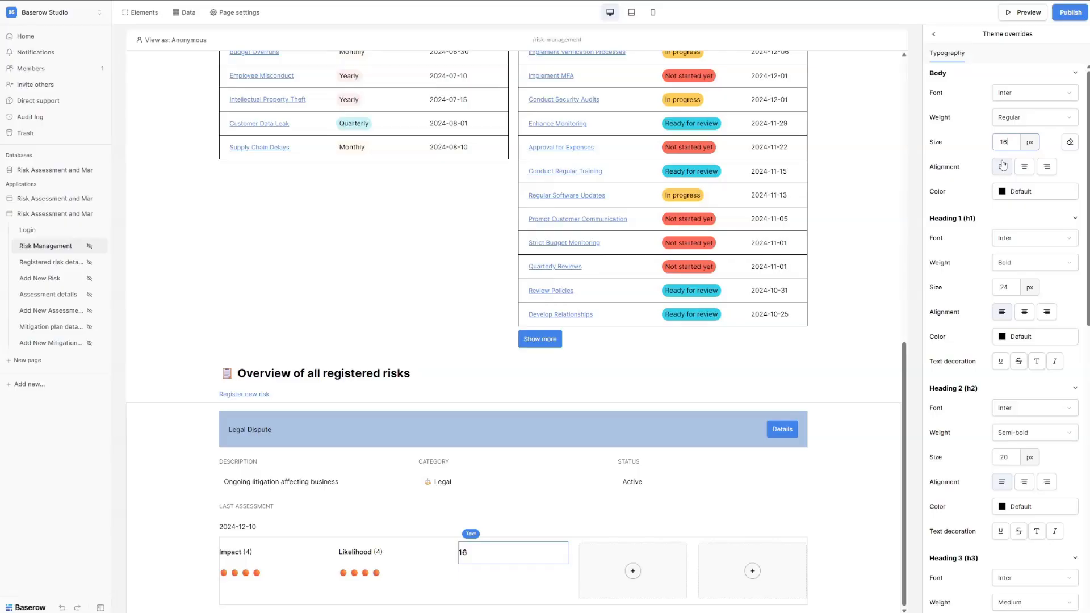
left_click(863, 355)
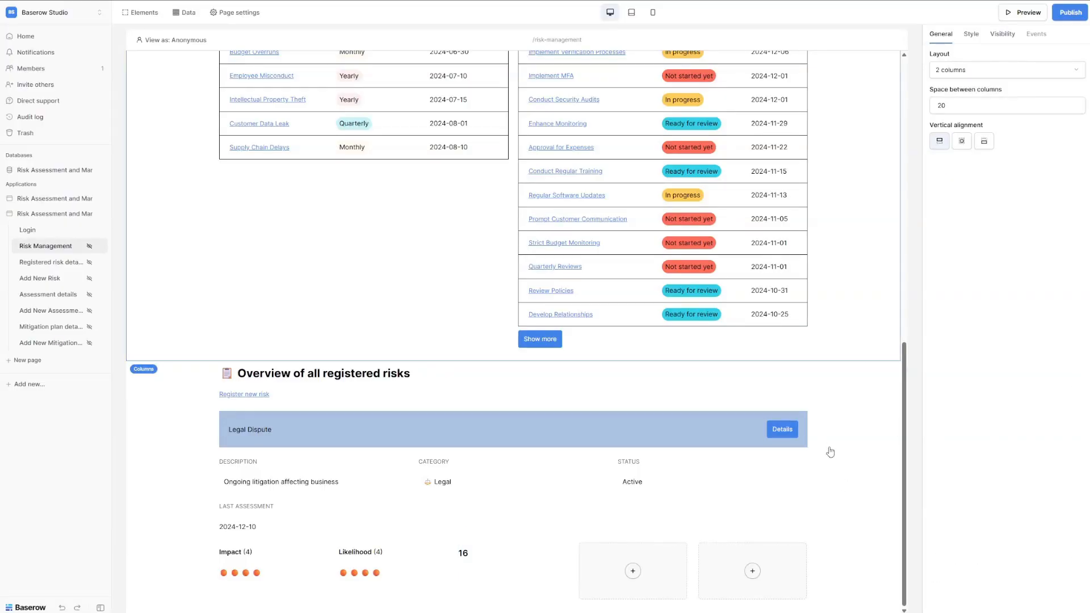
Uncheck 'Temporarily disable repetitions' on the Repeat element and scroll through the repeated risk cards.
left_click(831, 451)
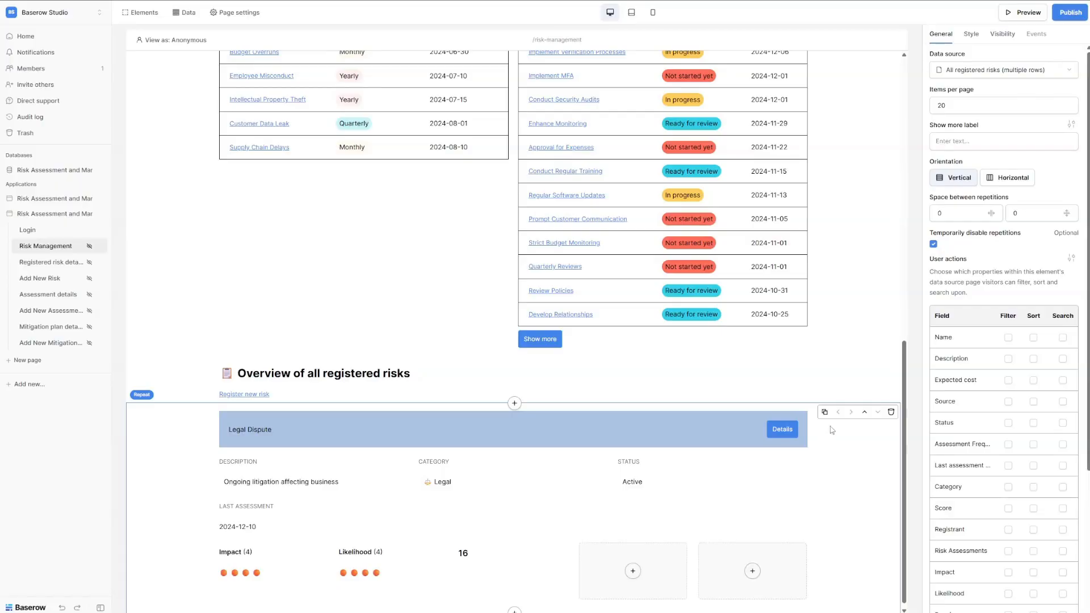
scroll(833, 438, "down", 1)
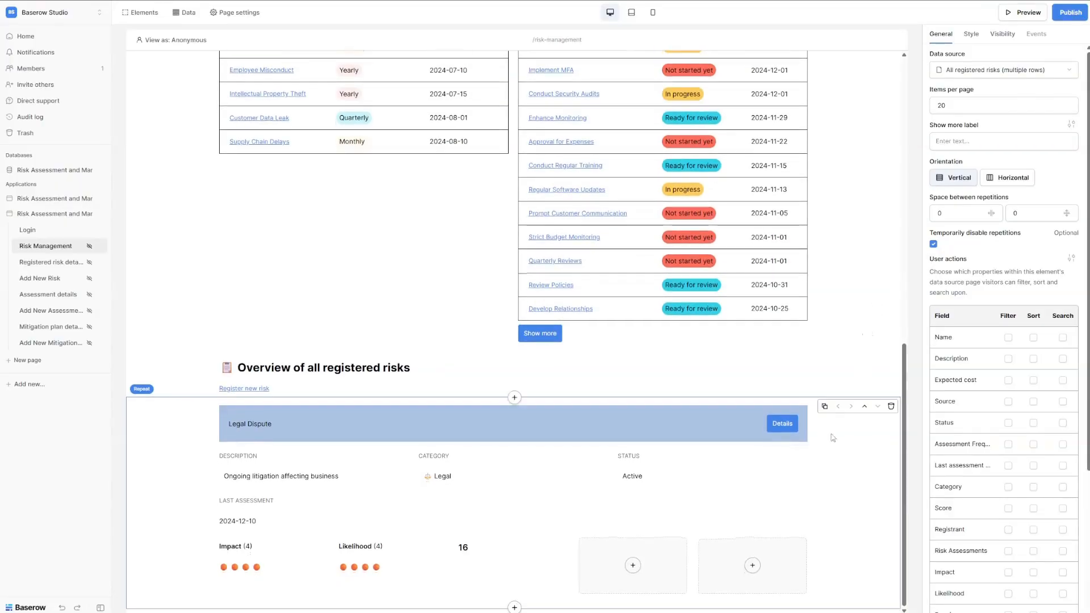
left_click(934, 246)
scroll(797, 368, "down", 7)
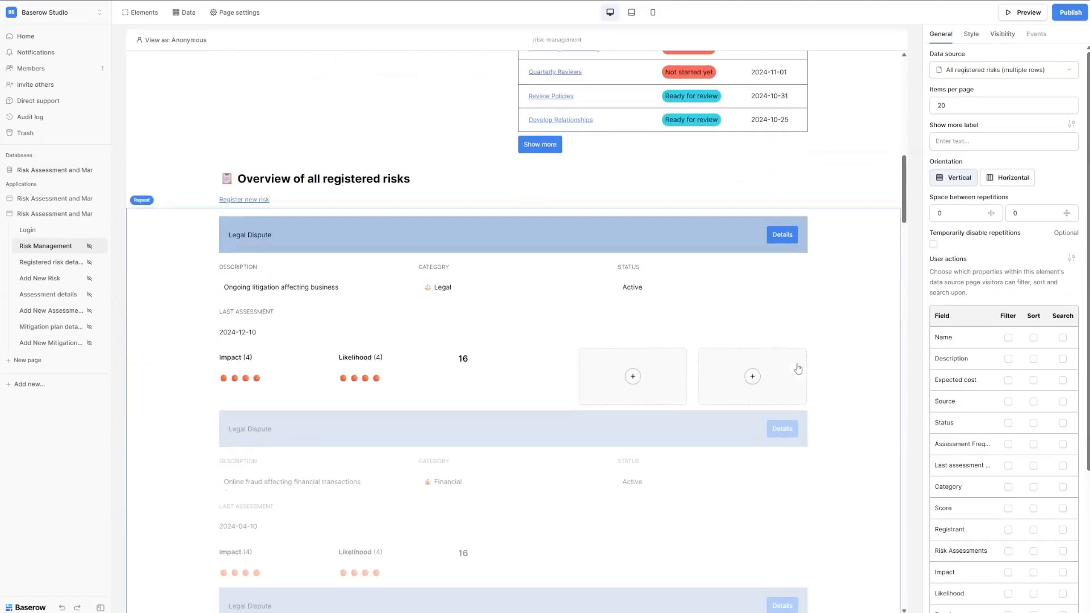
scroll(515, 347, "down", 5)
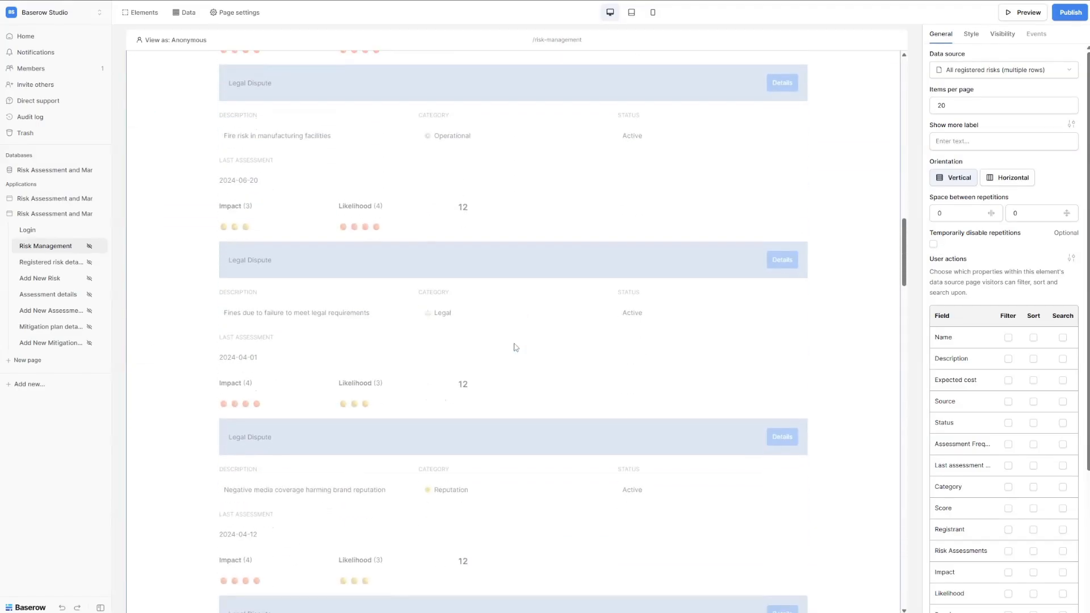
scroll(515, 347, "up", 5)
scroll(515, 348, "down", 2)
scroll(498, 329, "up", 4)
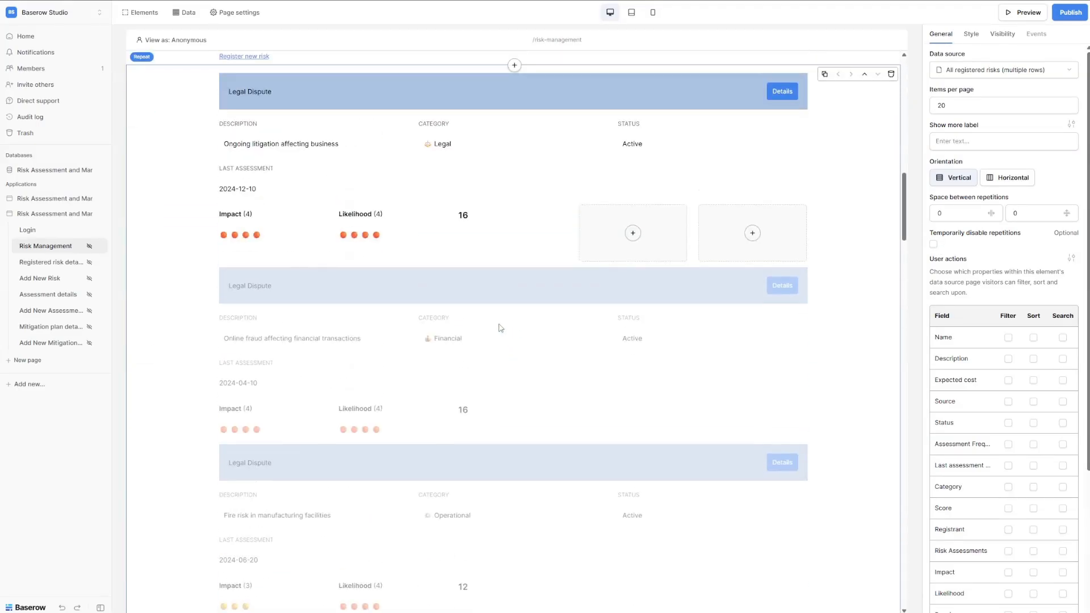
scroll(474, 319, "down", 1)
scroll(463, 281, "down", 1)
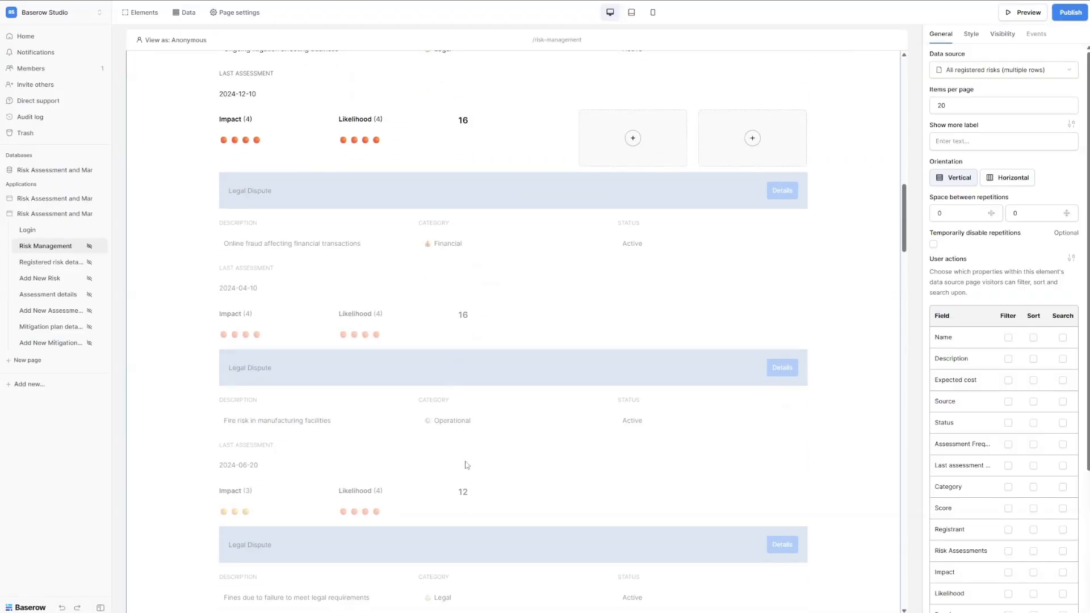
scroll(467, 464, "down", 2)
scroll(466, 465, "down", 4)
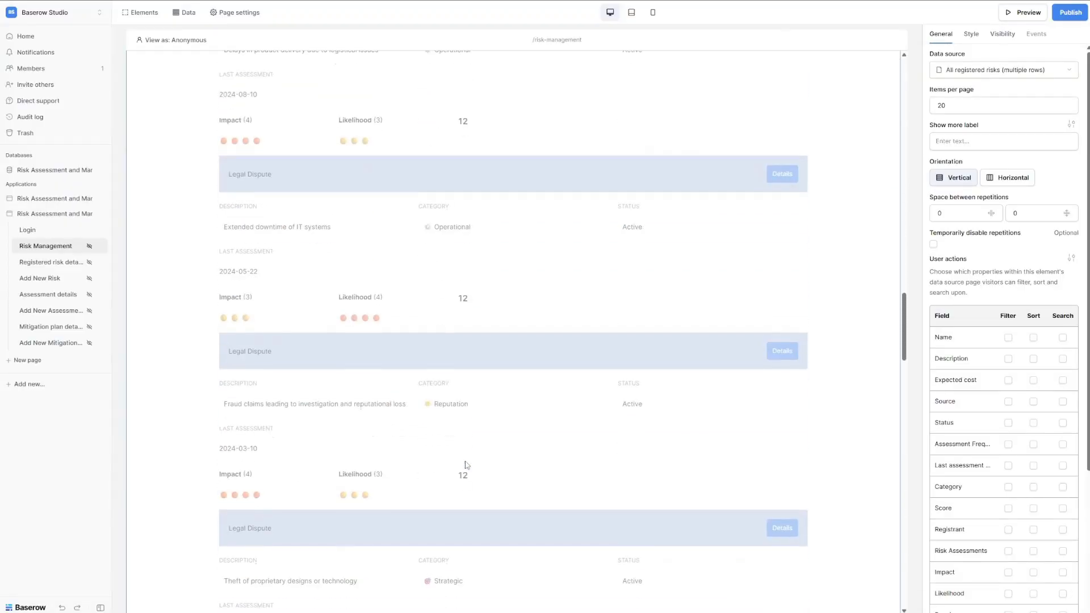
scroll(466, 465, "up", 10)
scroll(467, 465, "up", 5)
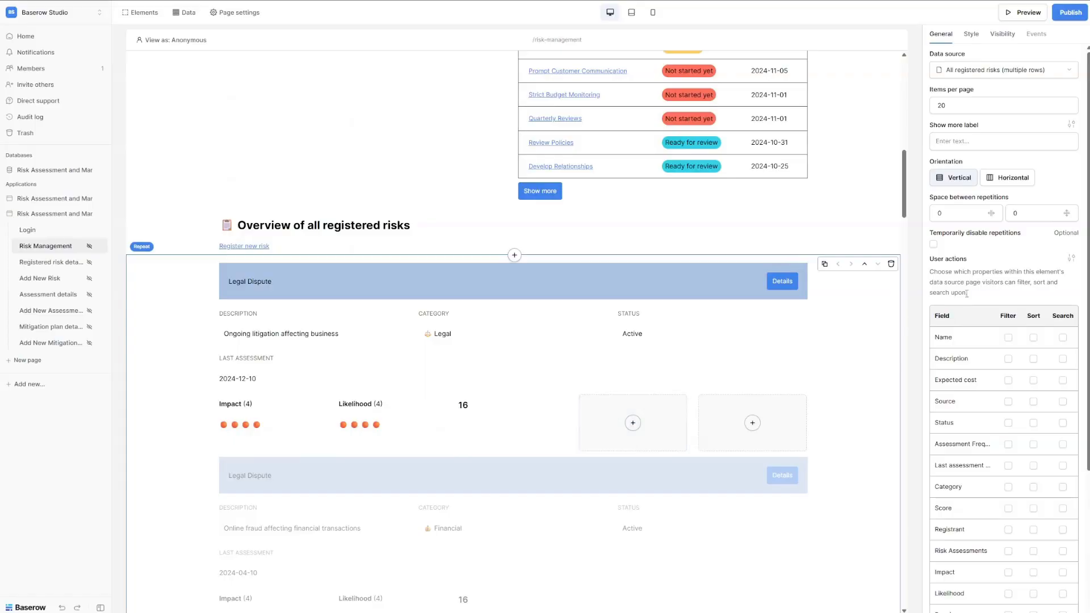
Tick 'Temporarily disable repetitions' and inspect the details page's Home link via the Elements list.
left_click(933, 244)
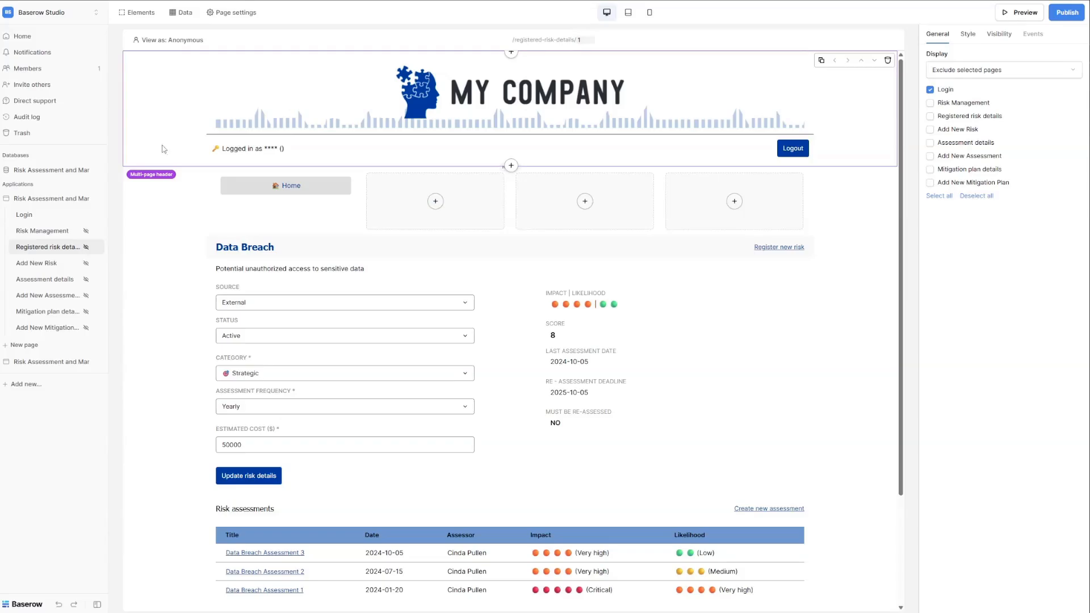
left_click(135, 13)
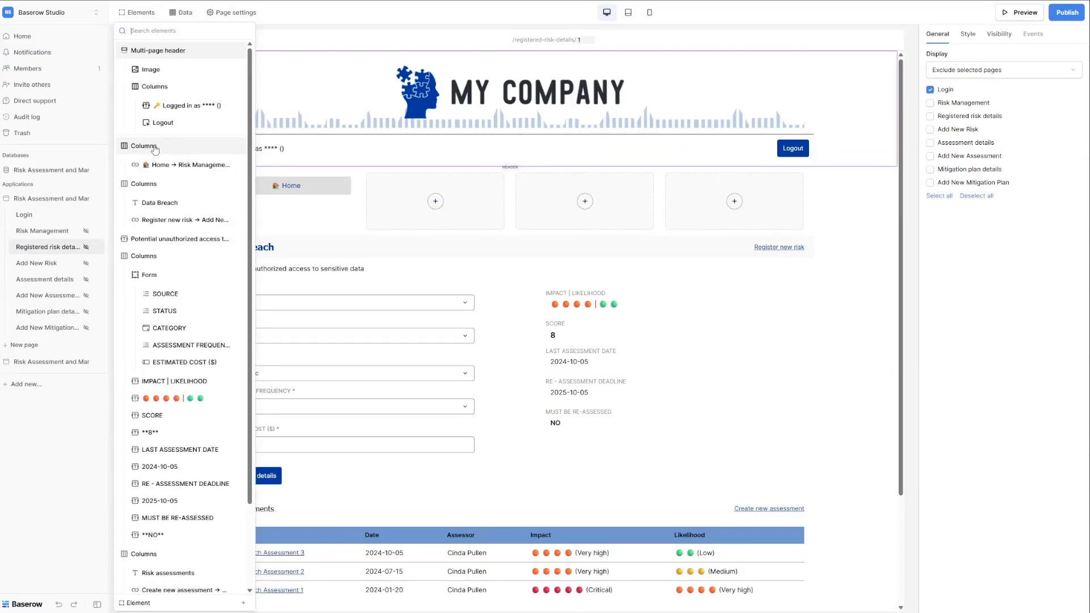
left_click(183, 165)
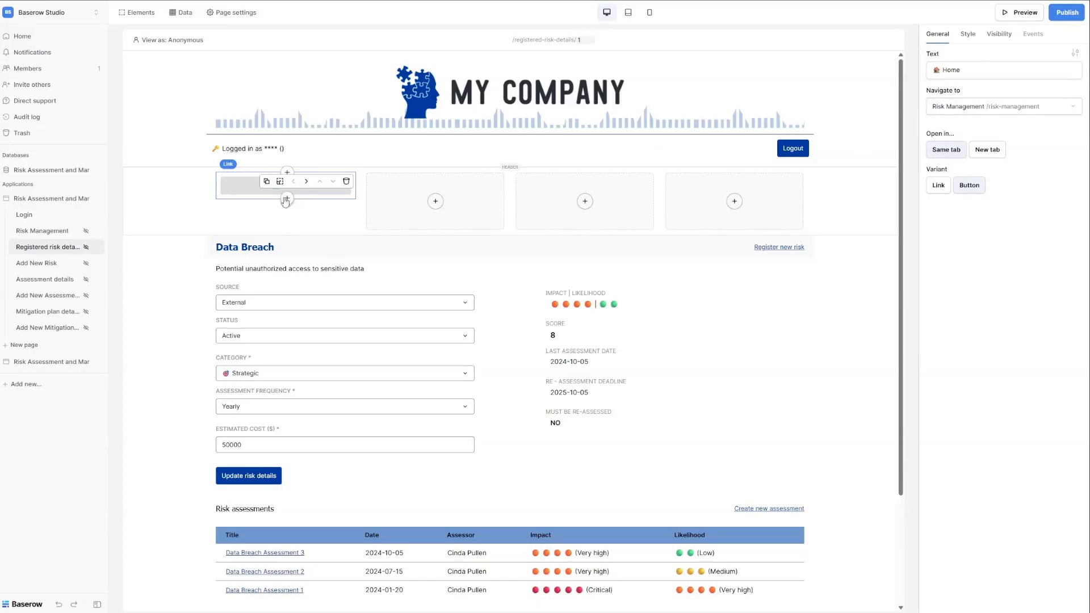
Inspect the Data Breach heading columns, the Register new risk link and the risk form columns.
left_click(136, 12)
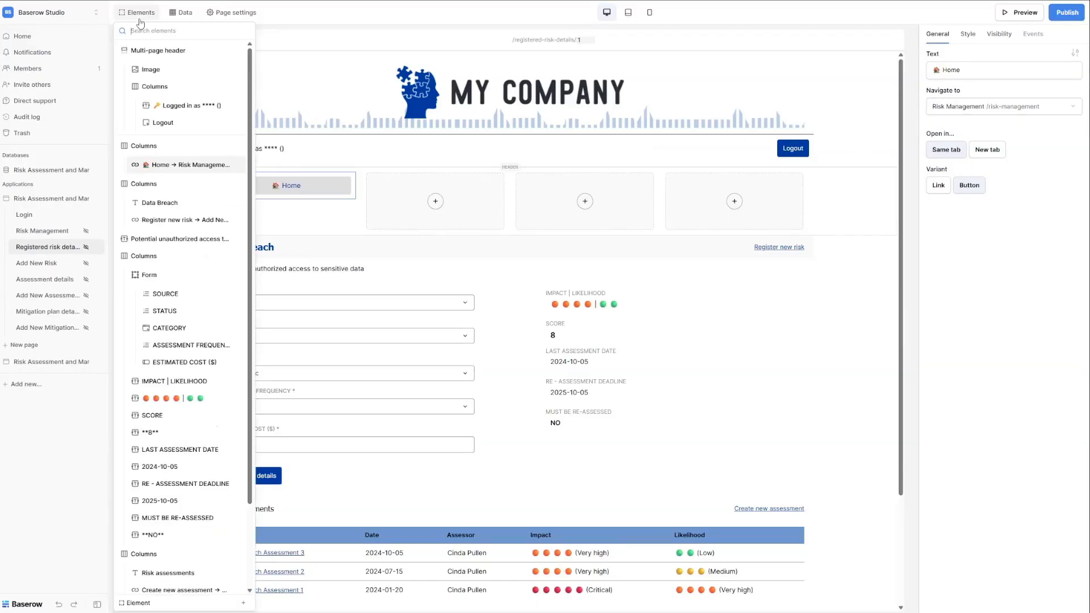
left_click(179, 192)
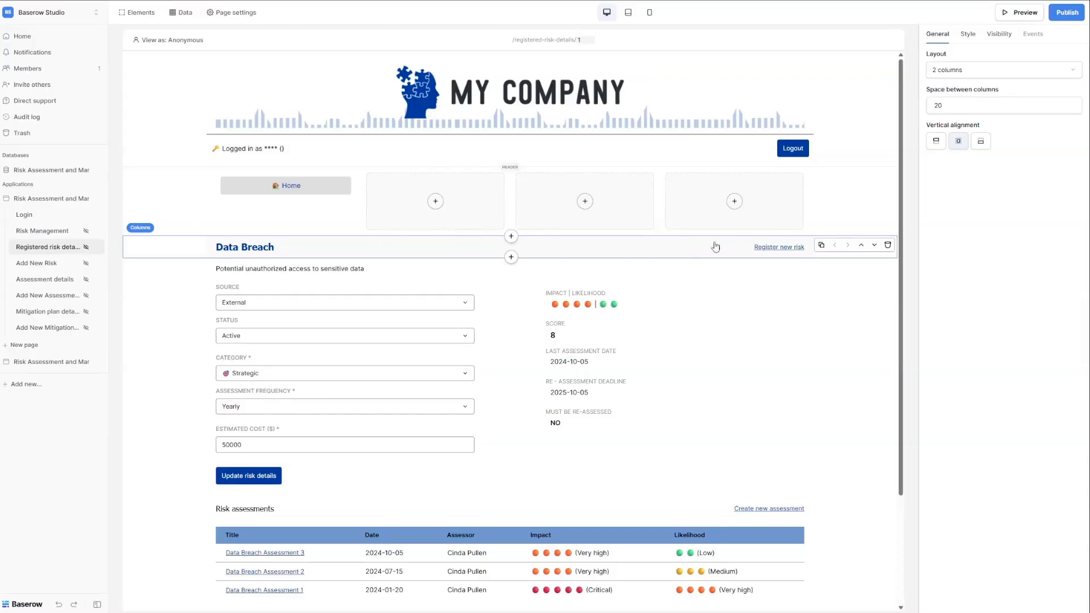
left_click(789, 253)
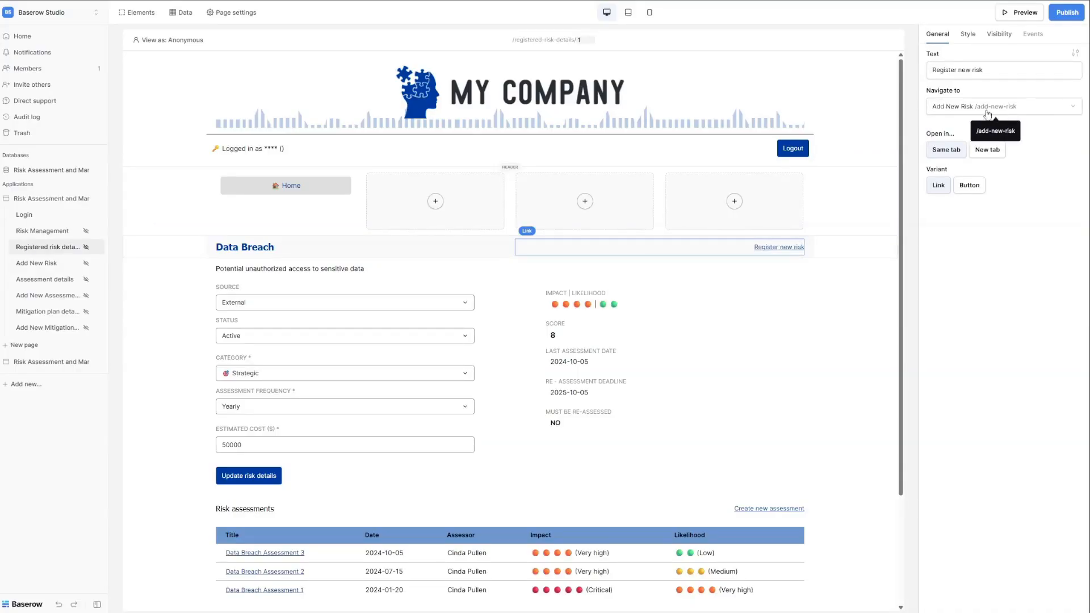
left_click(299, 288)
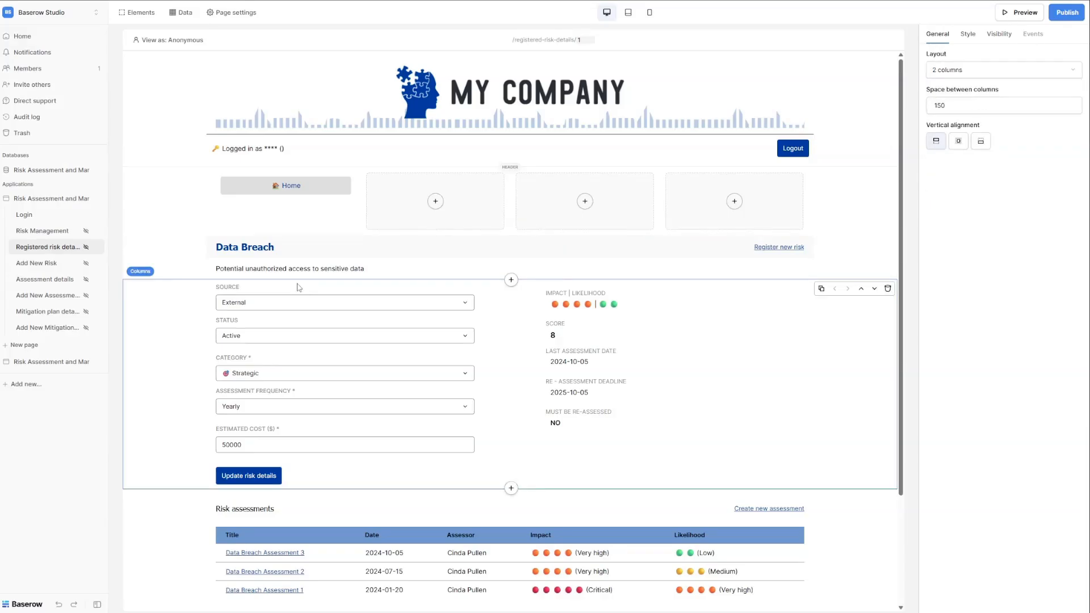
Inspect the Source, Category, Assessment frequency and Estimated cost fields, then the form's Update risk details button.
left_click(283, 298)
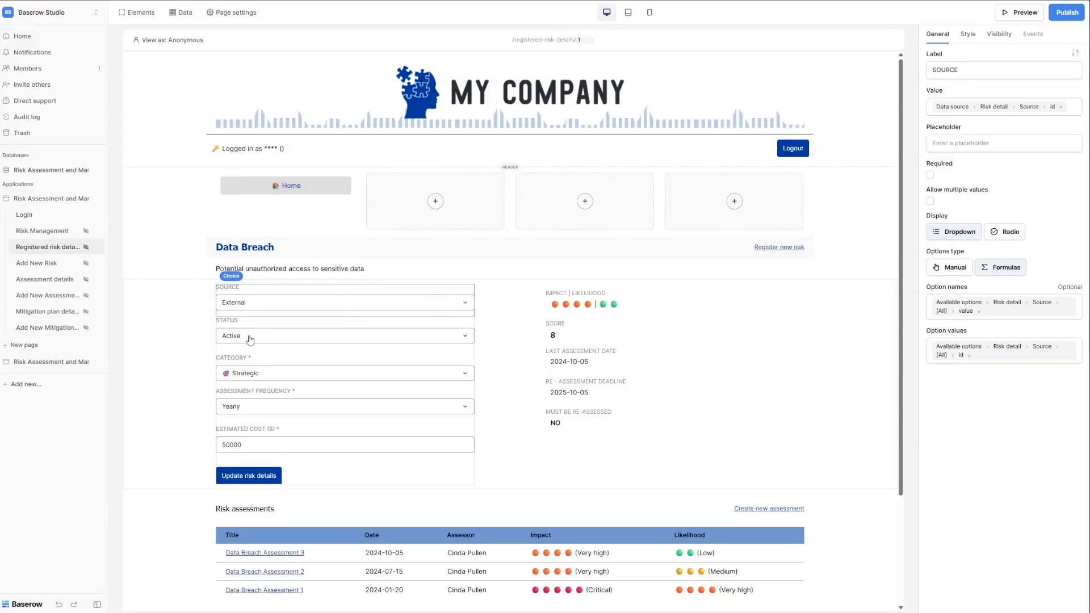
left_click(251, 370)
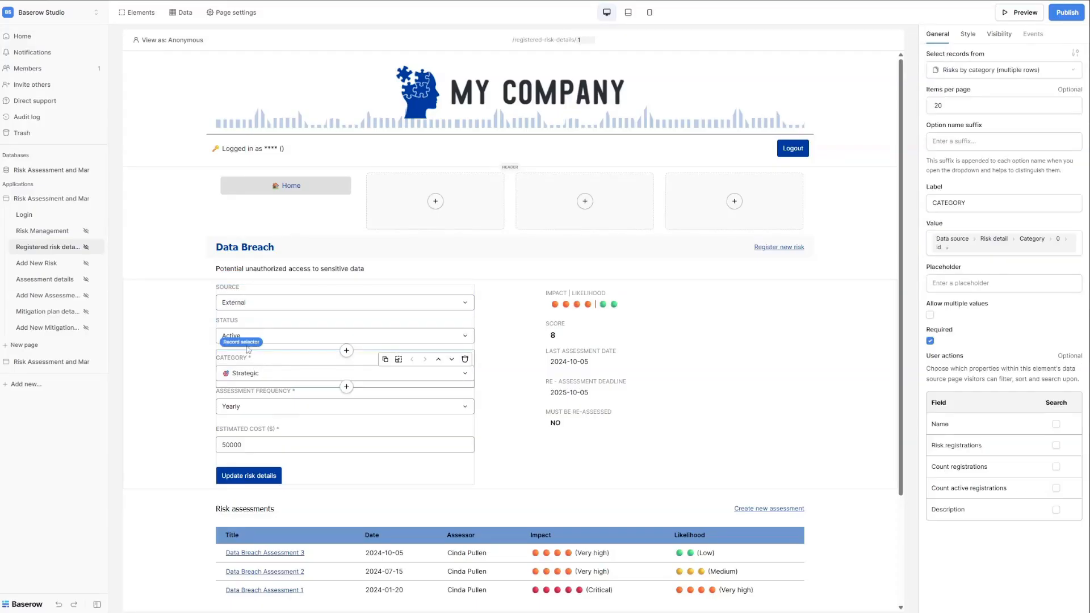
left_click(267, 415)
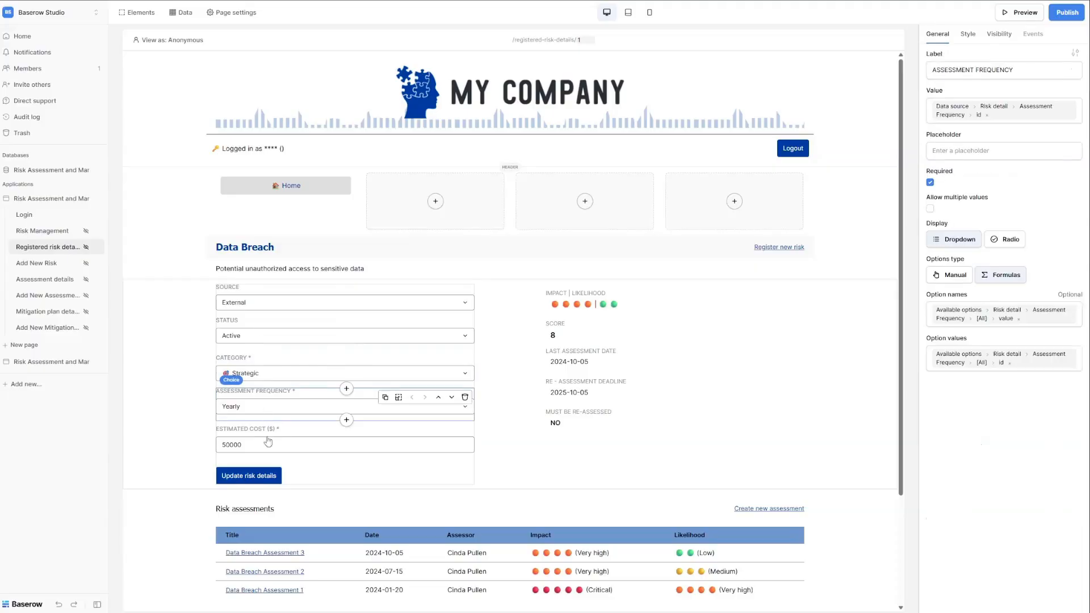
left_click(266, 453)
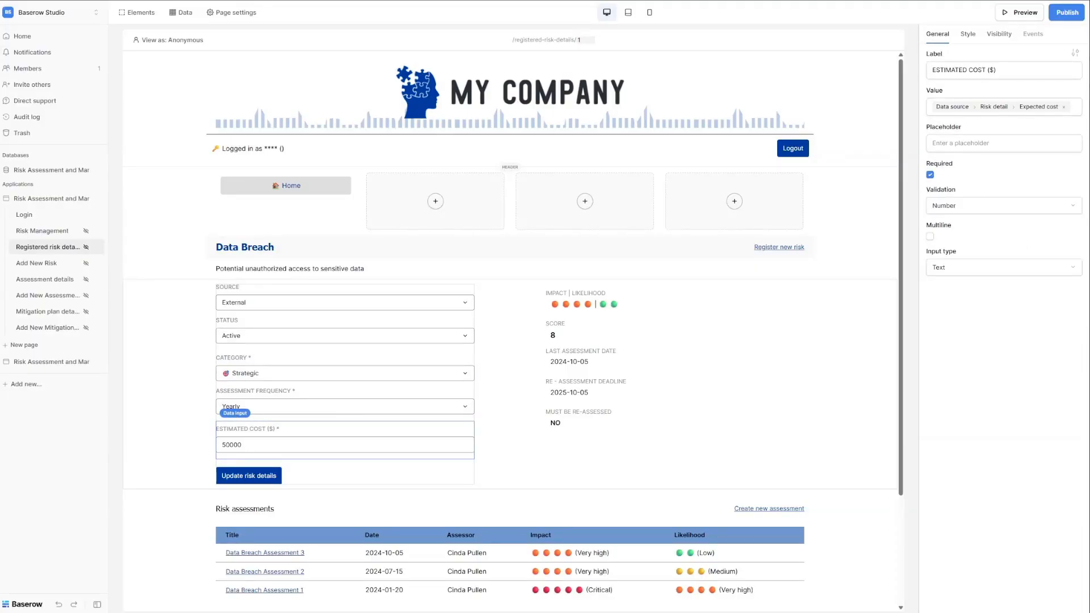
left_click(298, 478)
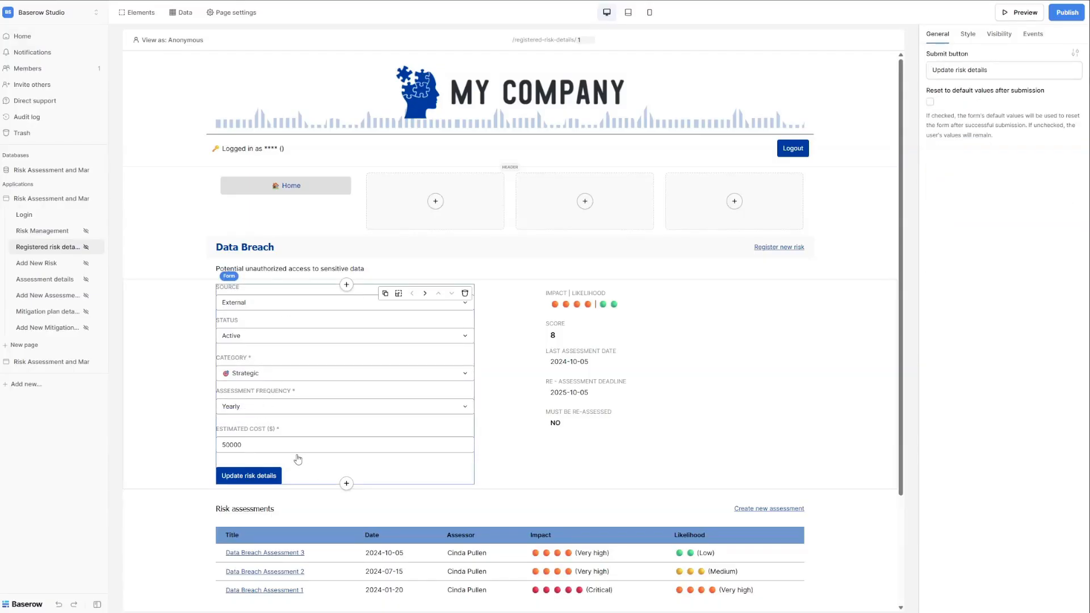
left_click(266, 249)
left_click(237, 481)
left_click(1032, 35)
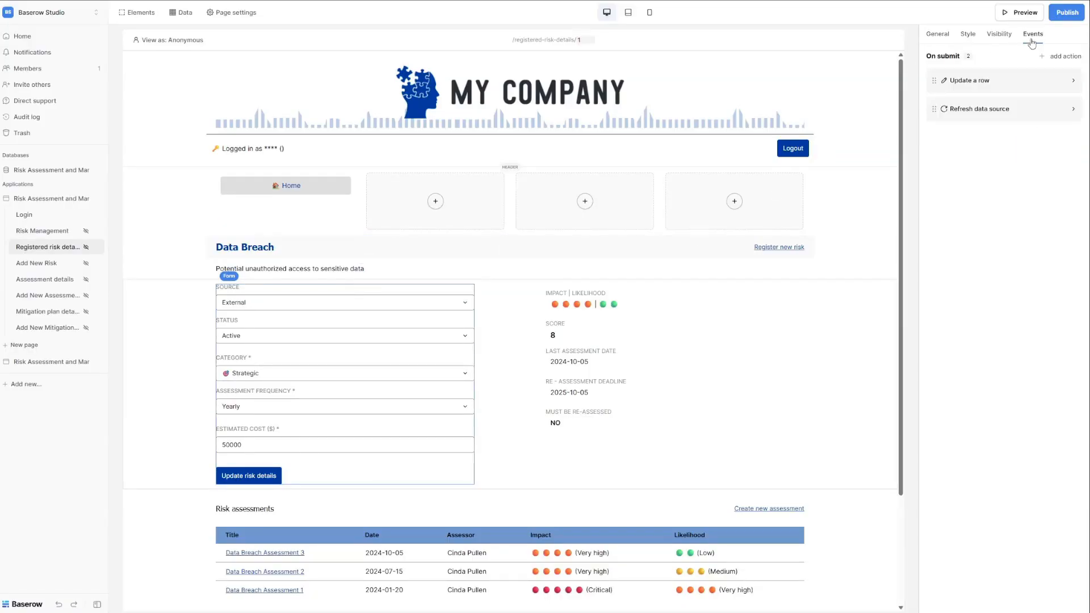
left_click(968, 84)
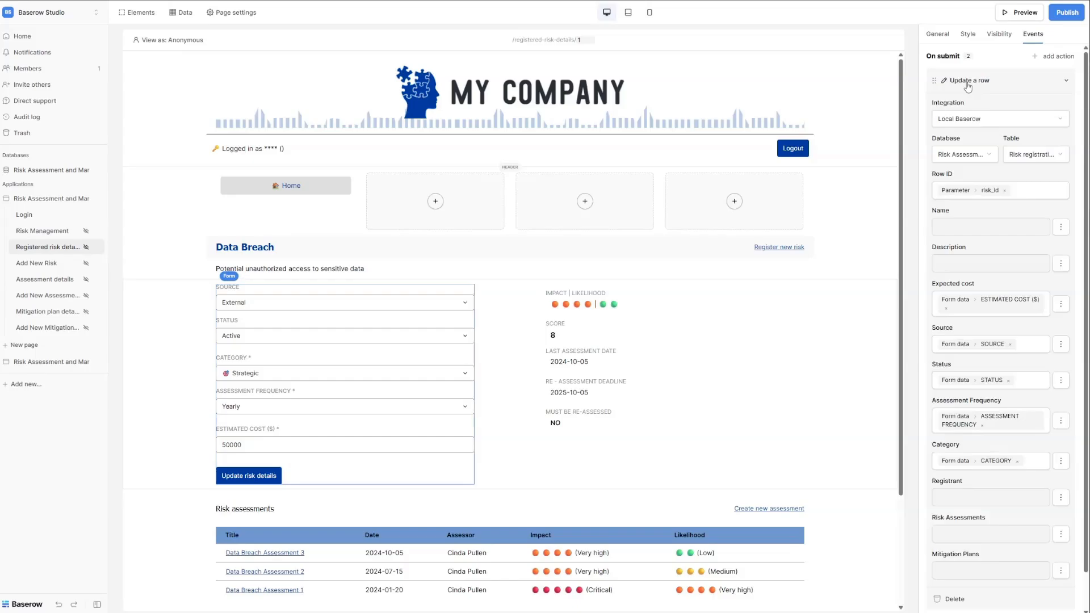
scroll(1001, 235, "down", 1)
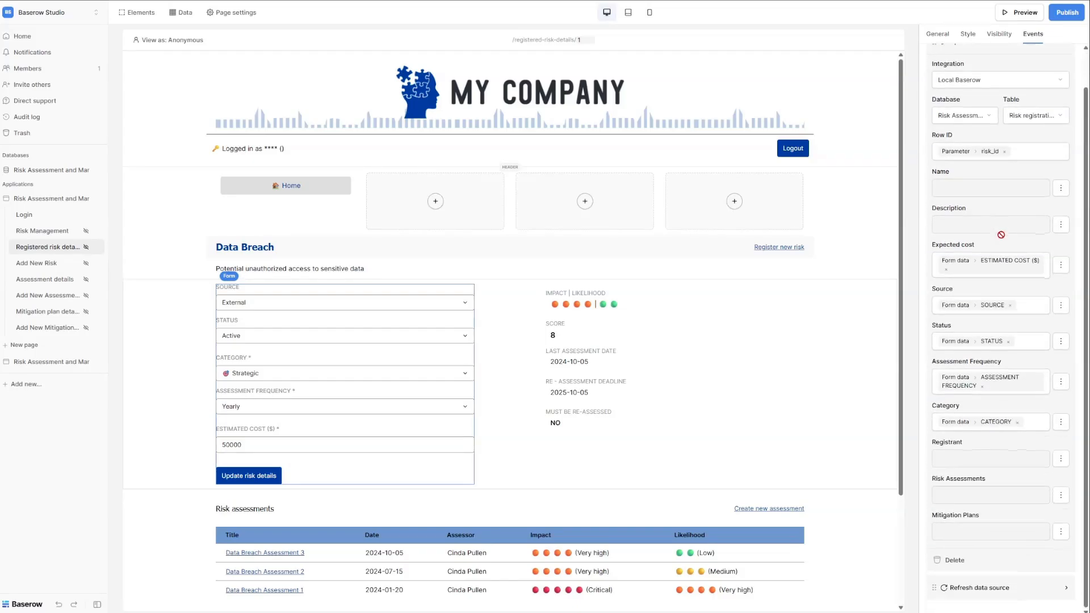
left_click(967, 268)
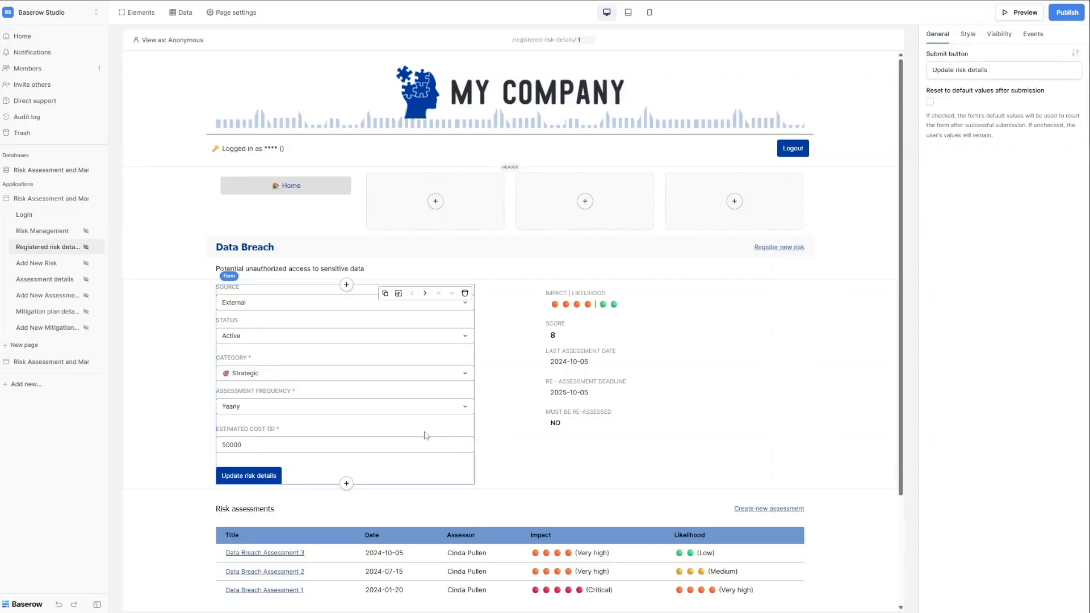
Inspect the Source field and the Score, Last assessment date, Re-assessment deadline and Must be re-assessed texts.
left_click(248, 309)
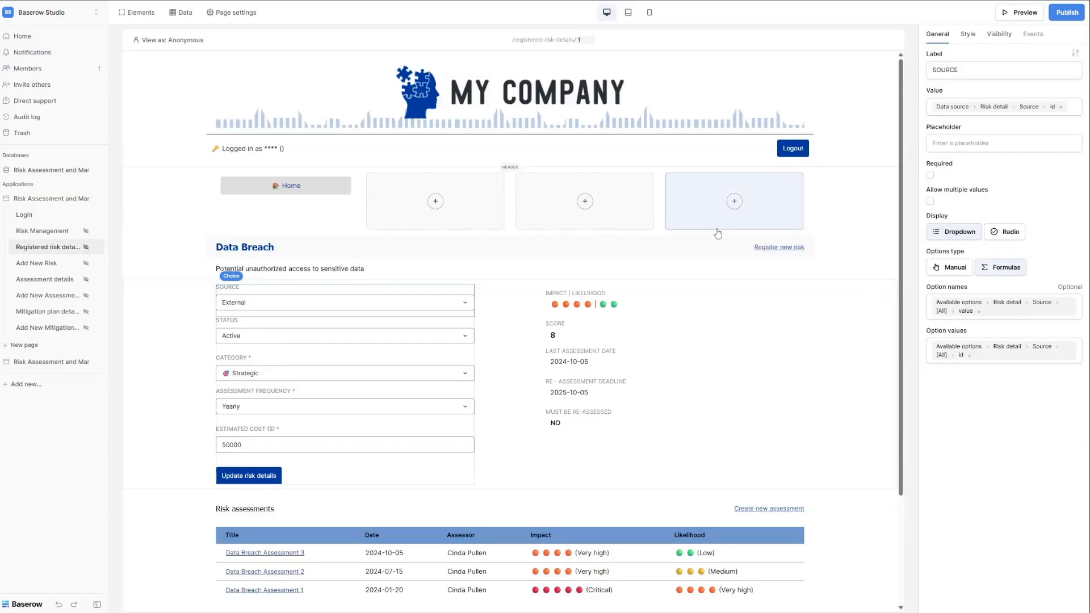
left_click(556, 339)
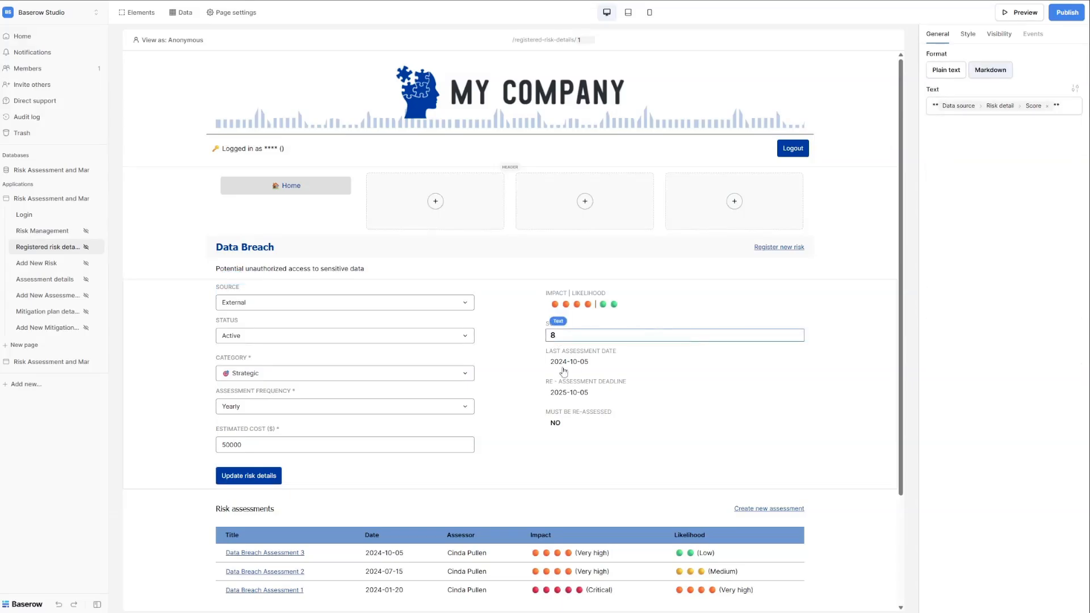
left_click(562, 366)
left_click(562, 394)
left_click(563, 423)
scroll(431, 510, "down", 3)
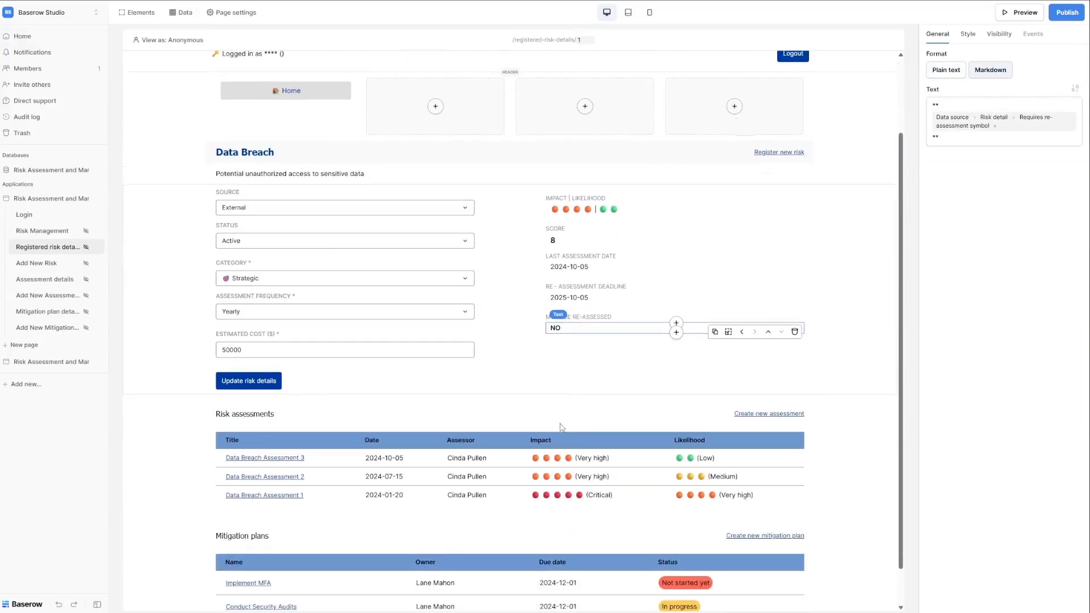
scroll(482, 527, "up", 3)
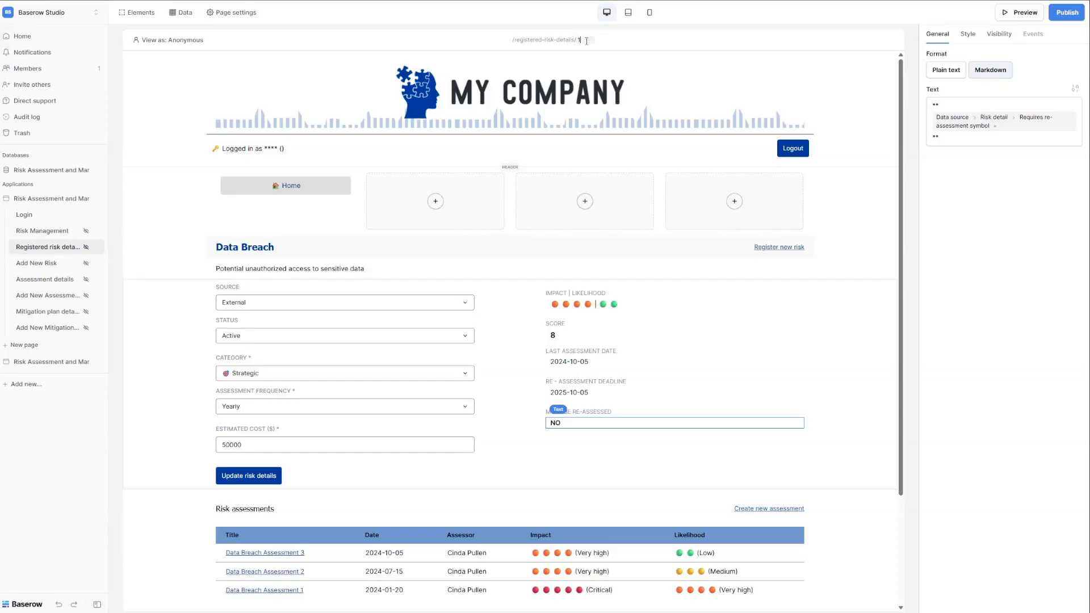
Preview the details page with risk records 2 and 3, then clear the parameter for record 1.
key("BackSpace")
type("2")
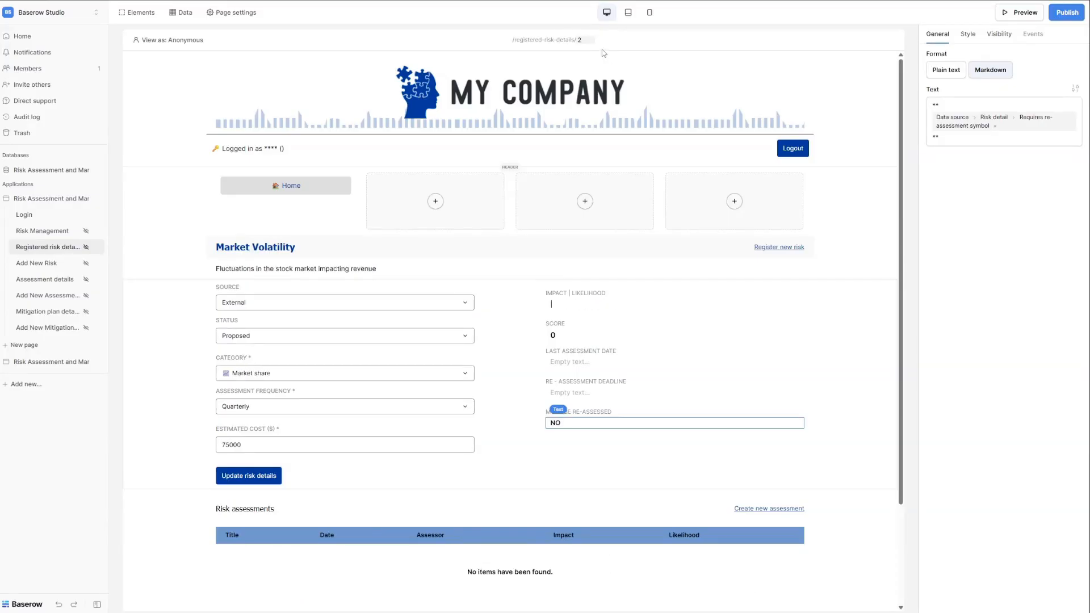
type("3")
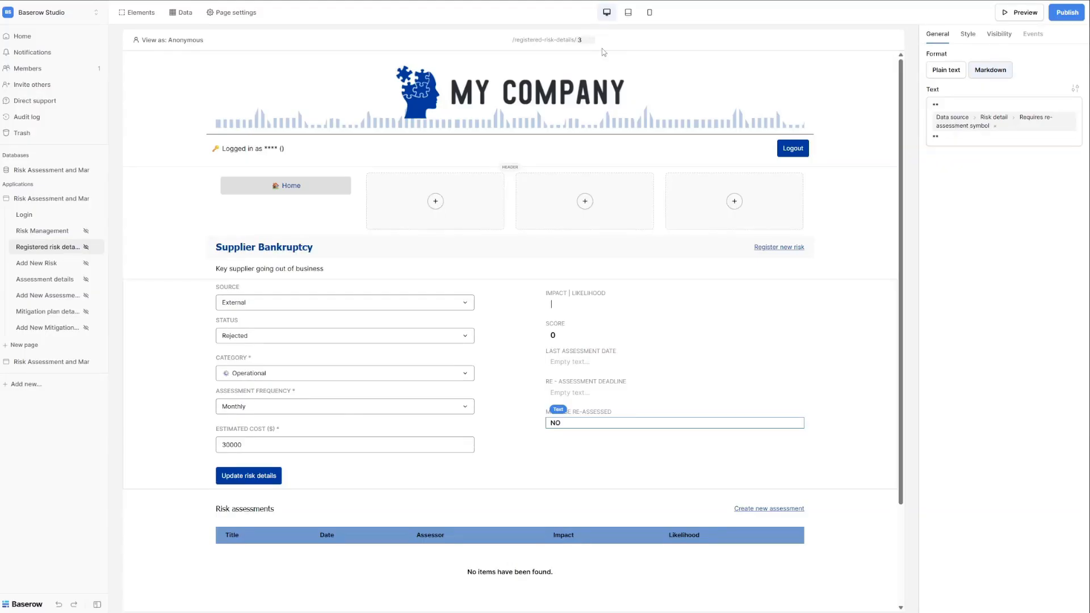
key("BackSpace")
Reload record 1 and review the form's on-submit update-row and Refresh Risk detail (single row) actions.
type("1")
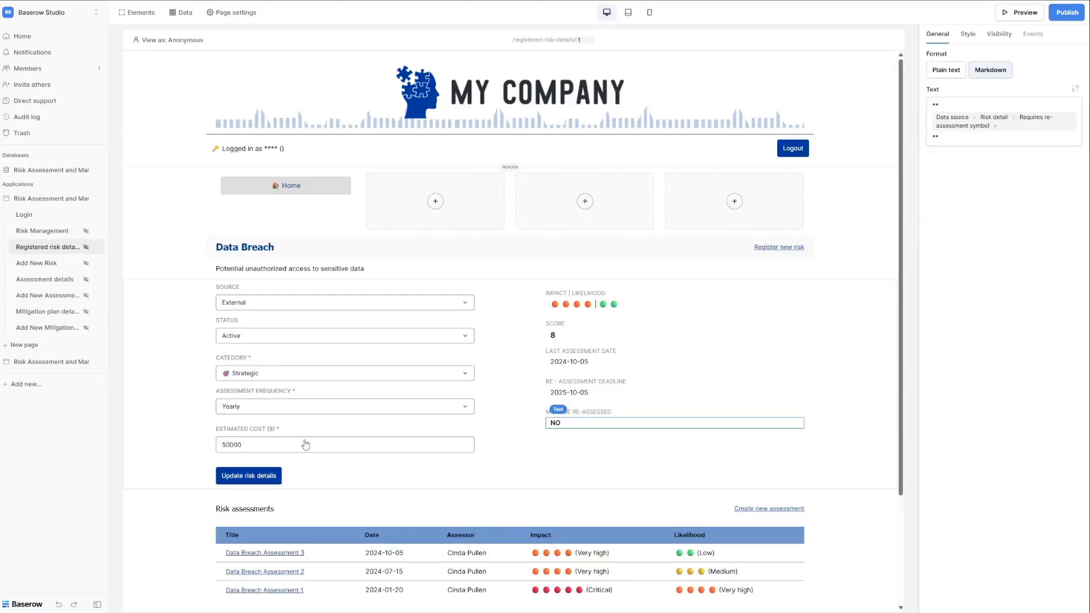
left_click(323, 480)
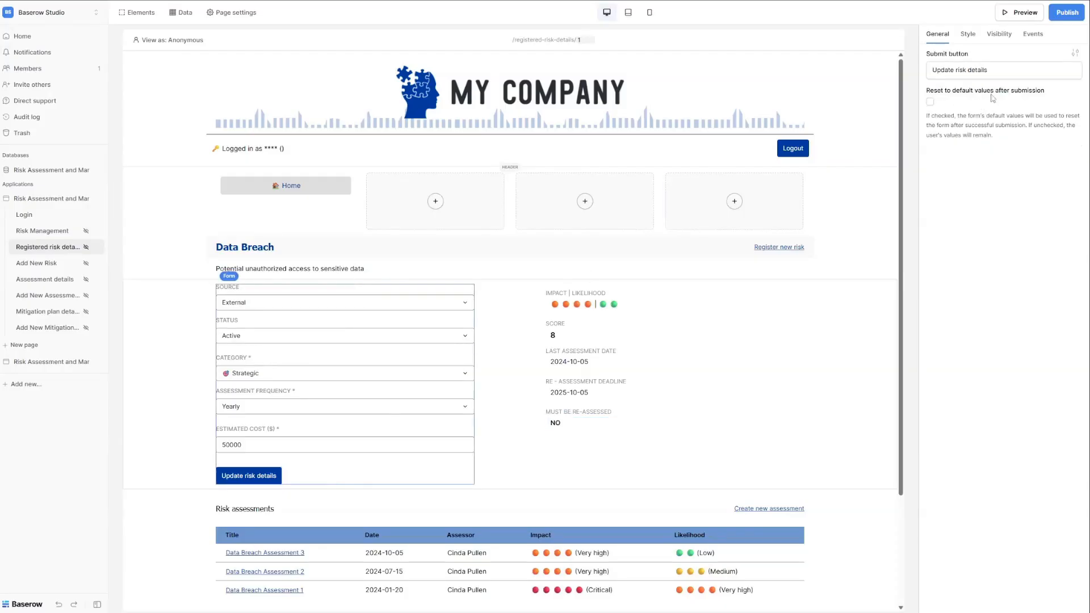
left_click(1039, 35)
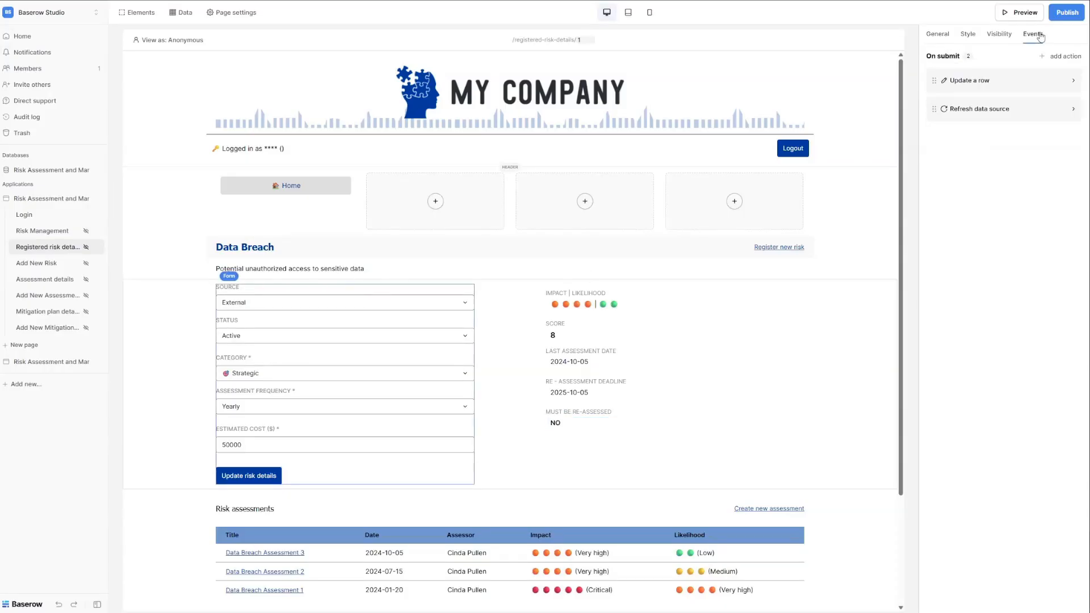
left_click(974, 113)
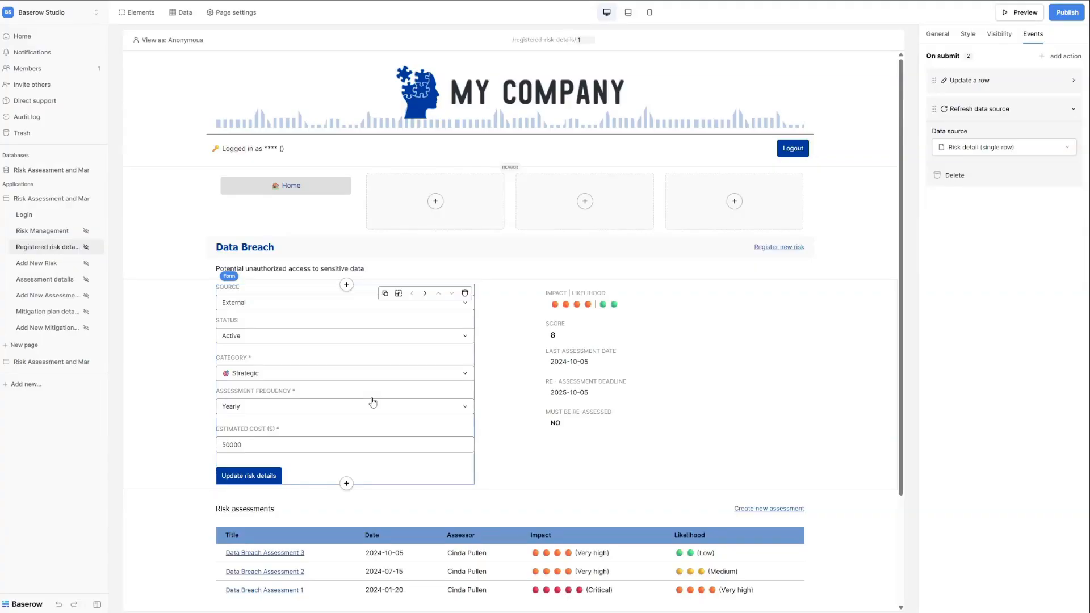
left_click(1009, 109)
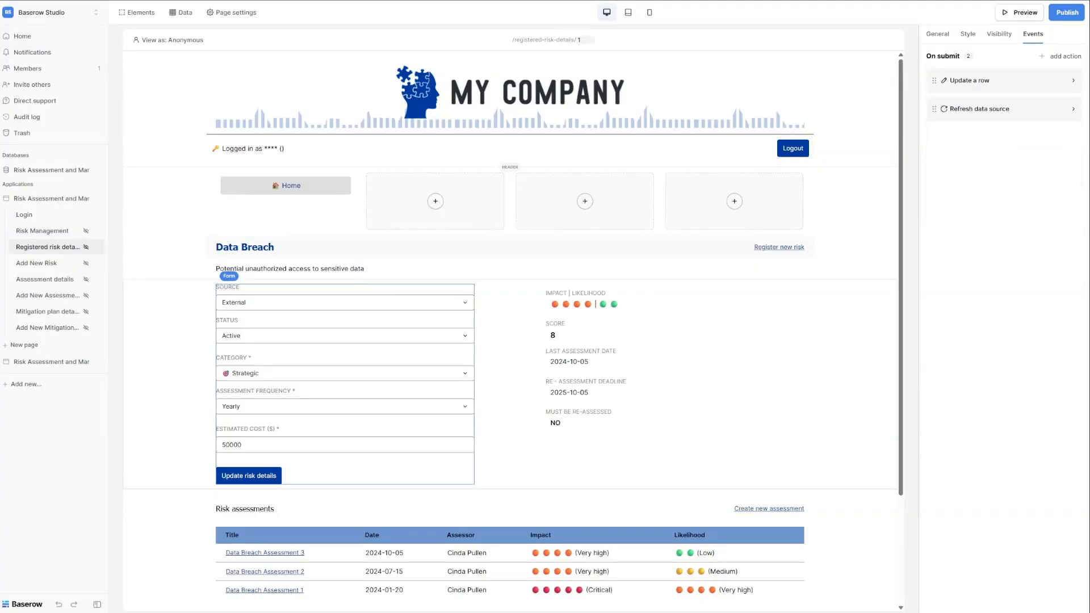
scroll(222, 511, "down", 3)
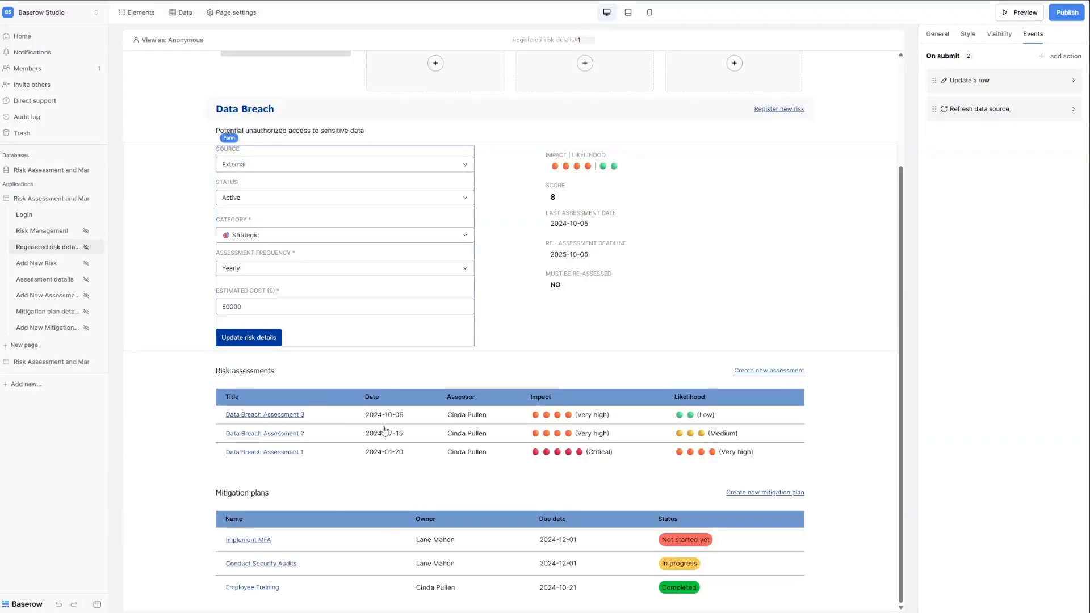
Inspect the Create new assessment and Create new mitigation plan links and the Risk assessments table.
left_click(767, 375)
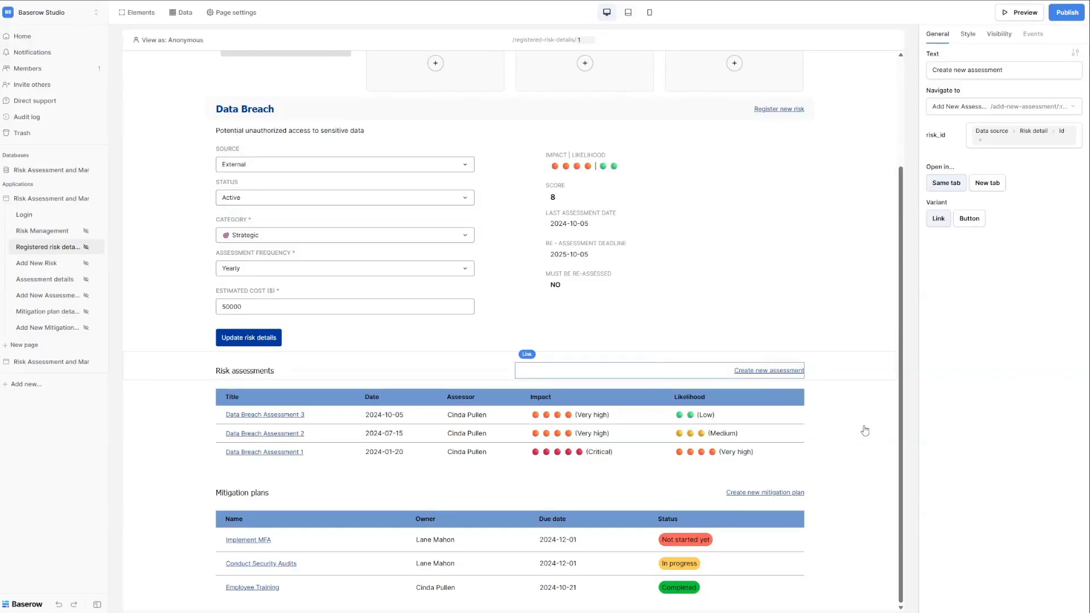
left_click(767, 499)
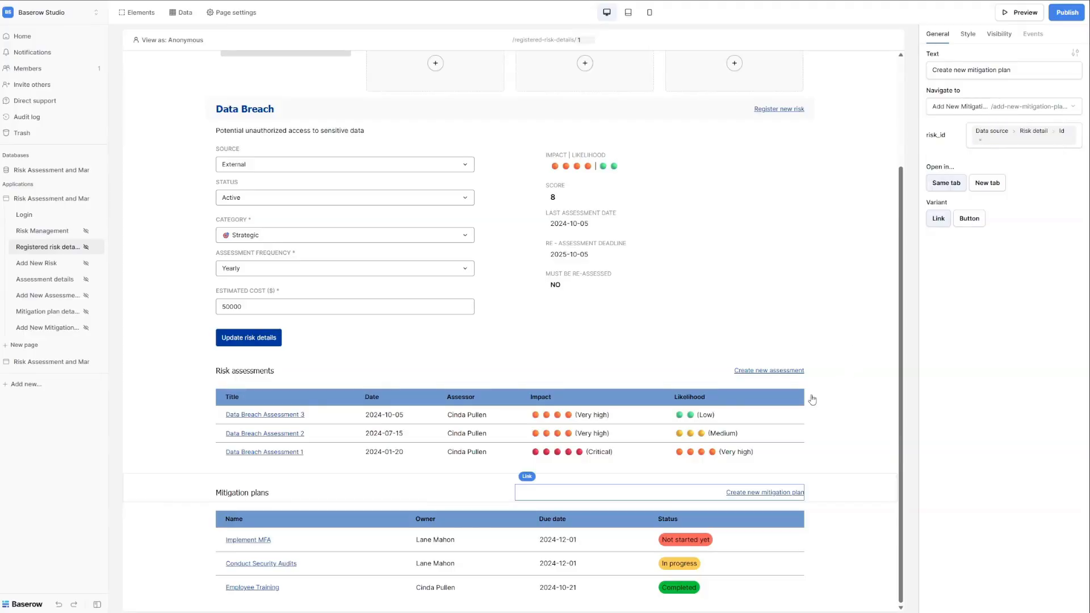
left_click(341, 422)
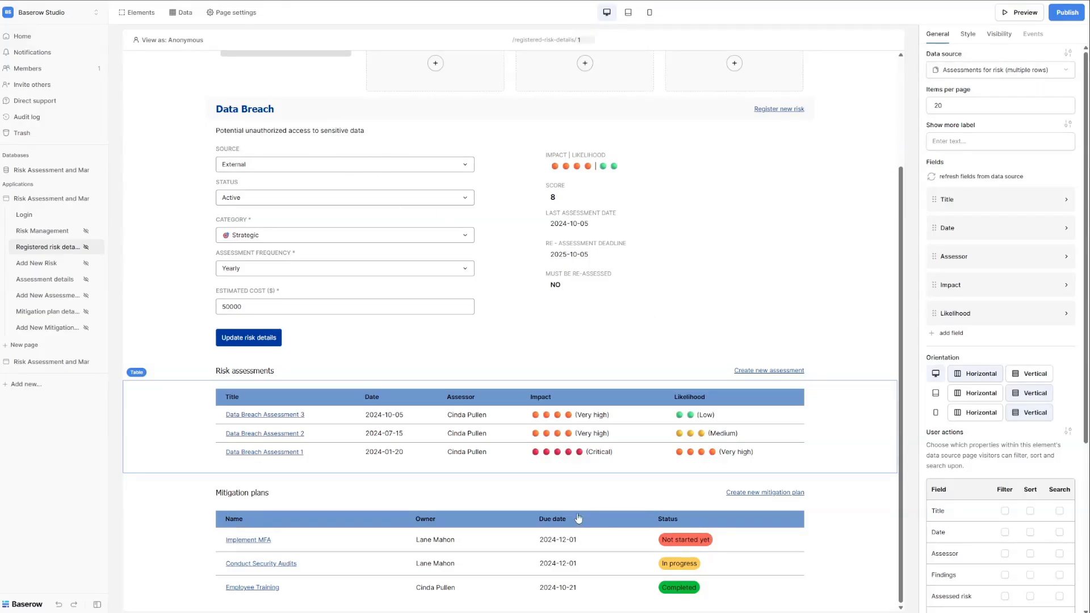
scroll(578, 519, "up", 3)
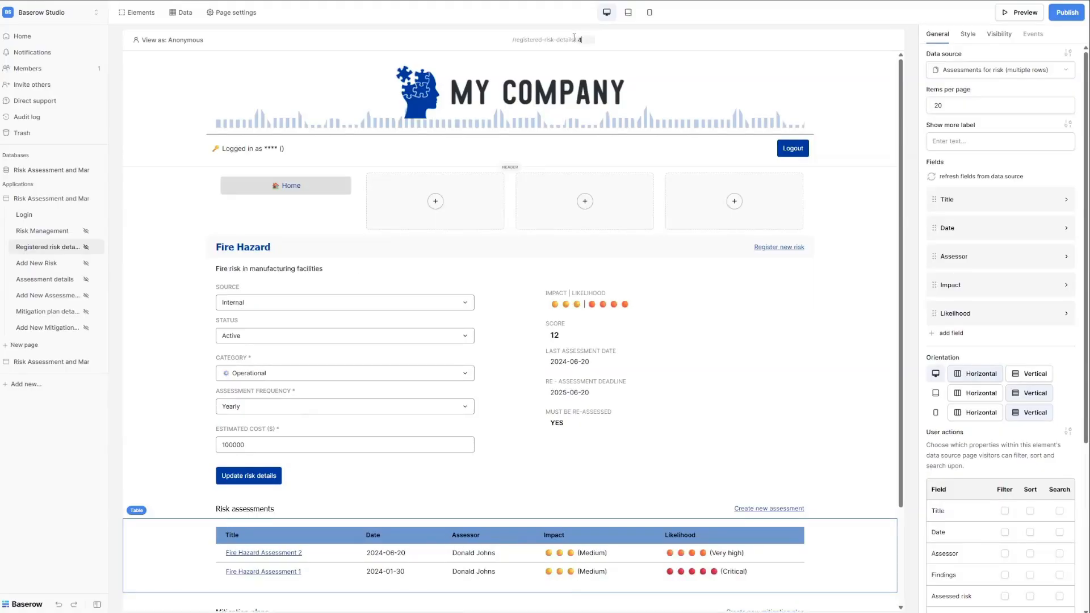
scroll(510, 349, "down", 3)
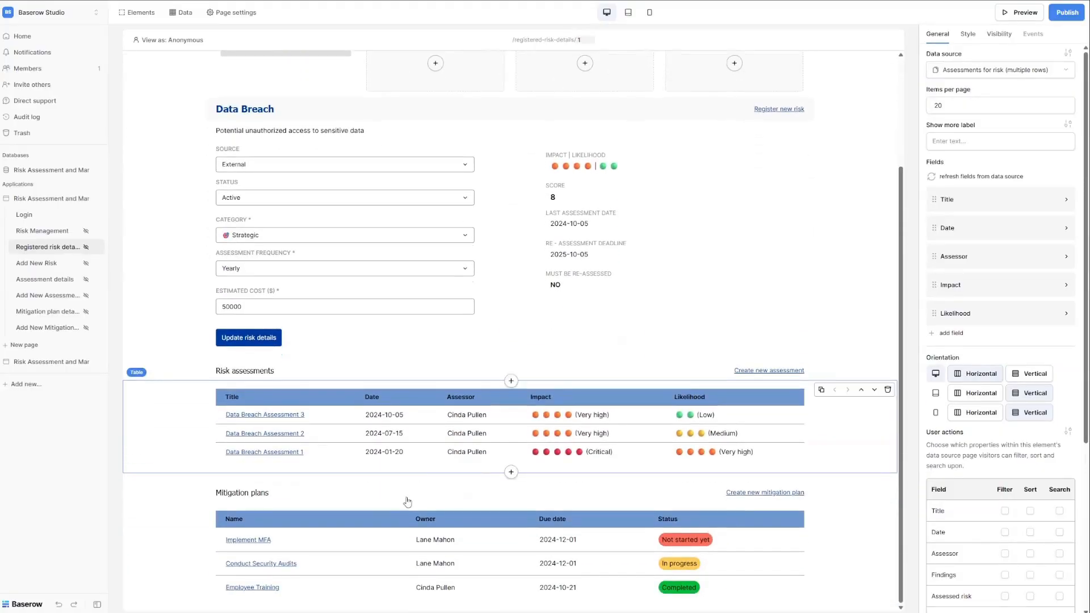
Select the Mitigation plans table and preview record 4, Fire Hazard, then record 1, Data Breach.
left_click(407, 561)
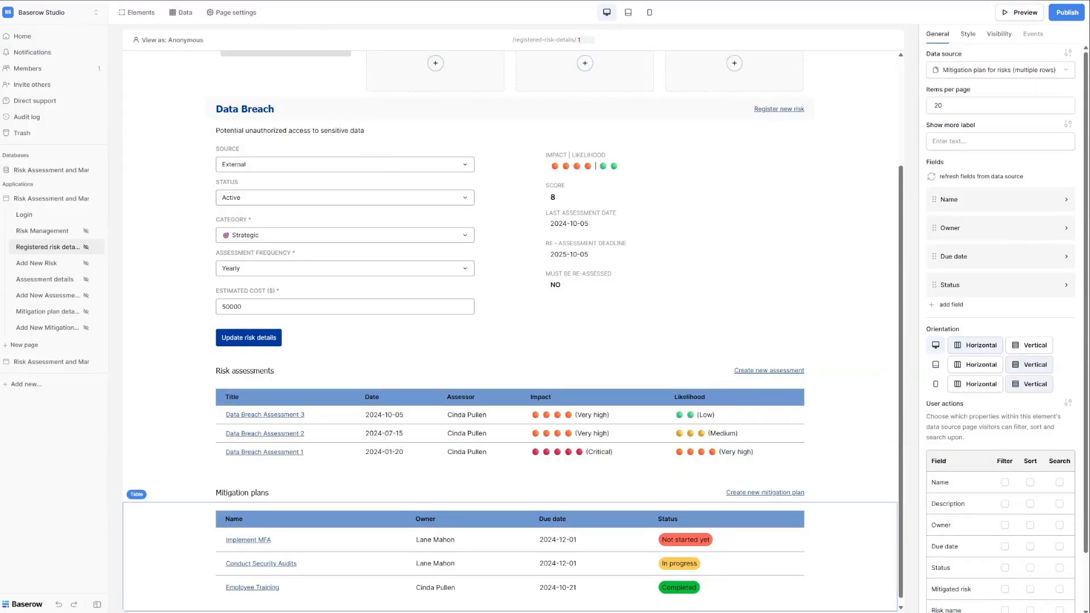
key("BackSpace")
type("4")
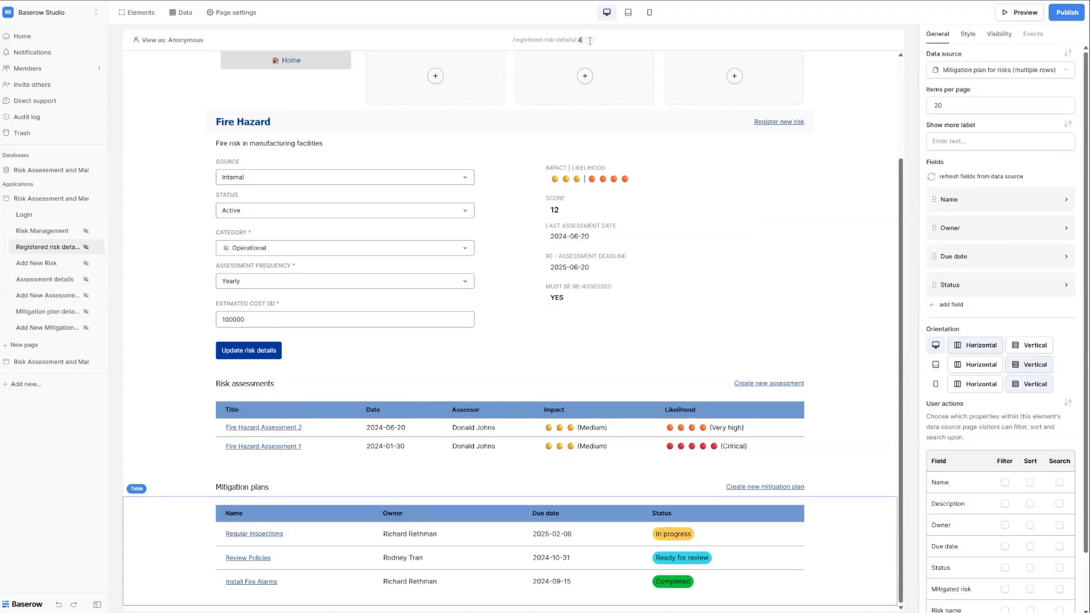
key("BackSpace")
type("1")
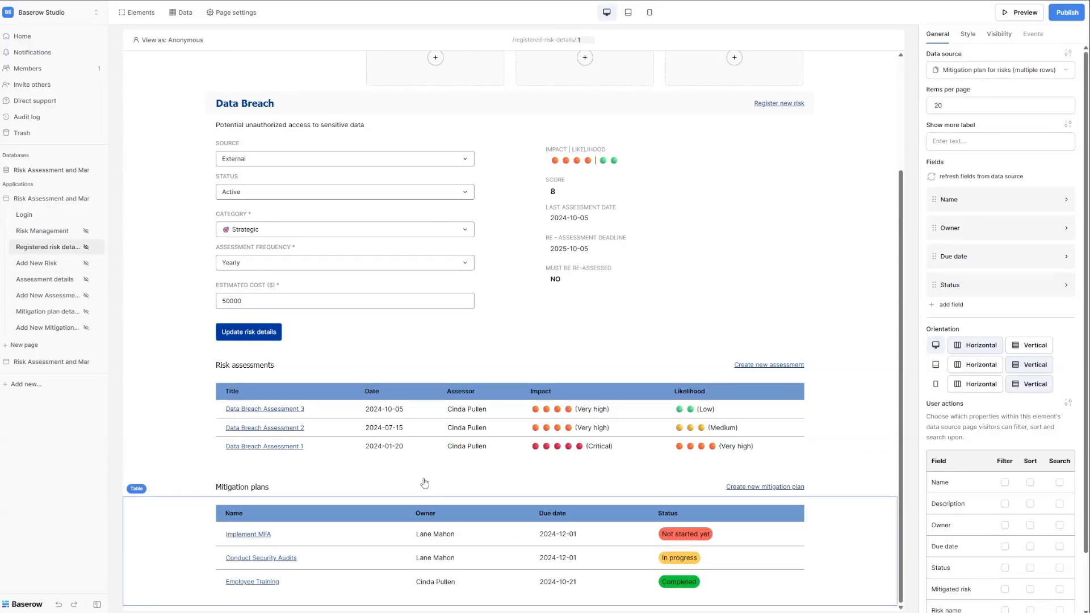
scroll(424, 483, "up", 3)
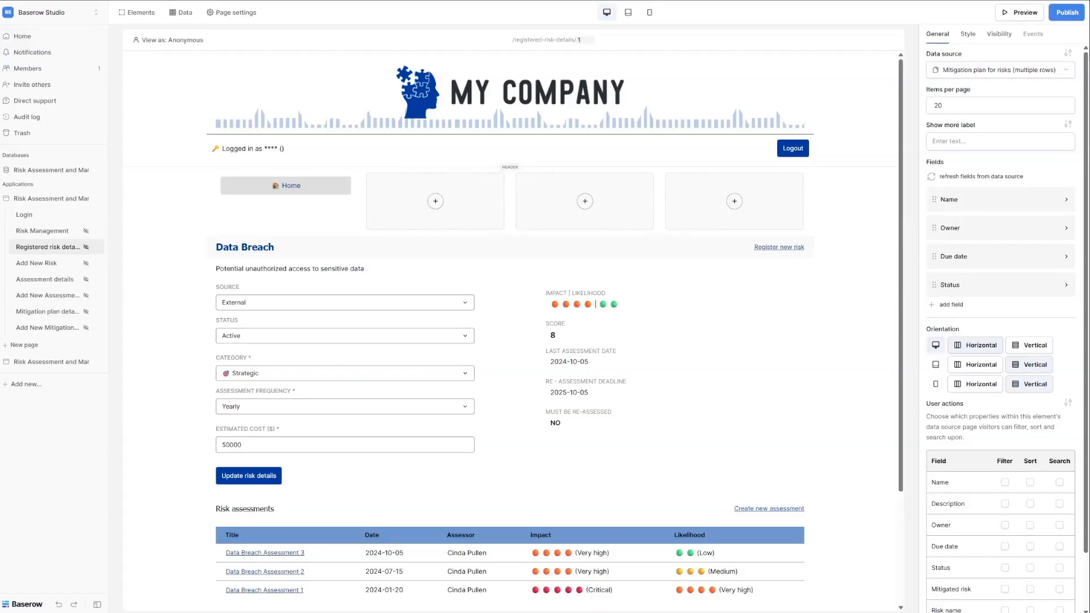
Open the Add New Risk page and inspect its navigation columns, heading and Registrant texts.
left_click(38, 263)
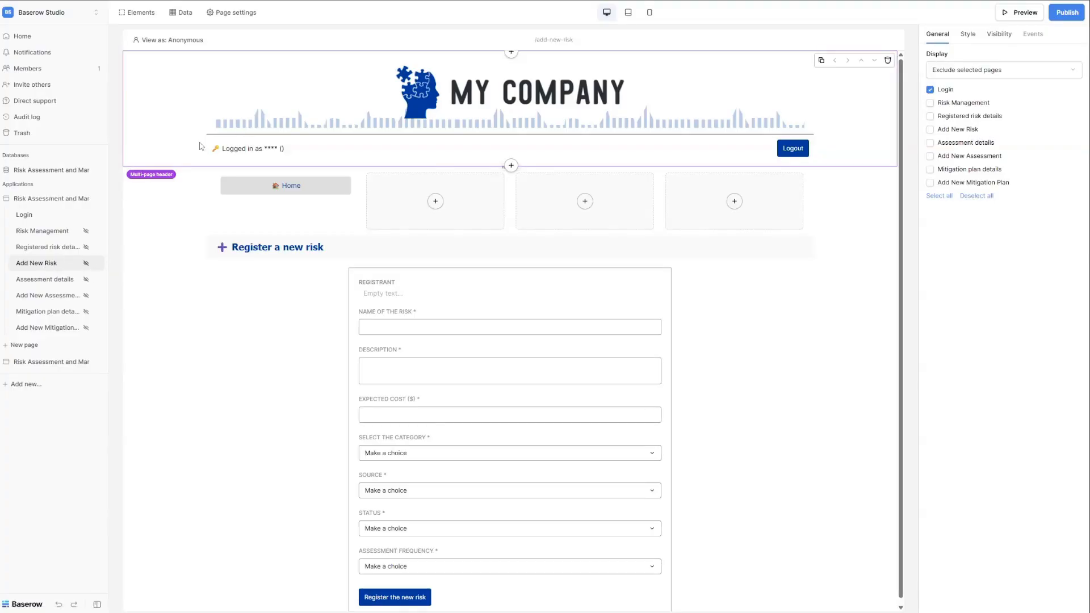
left_click(150, 211)
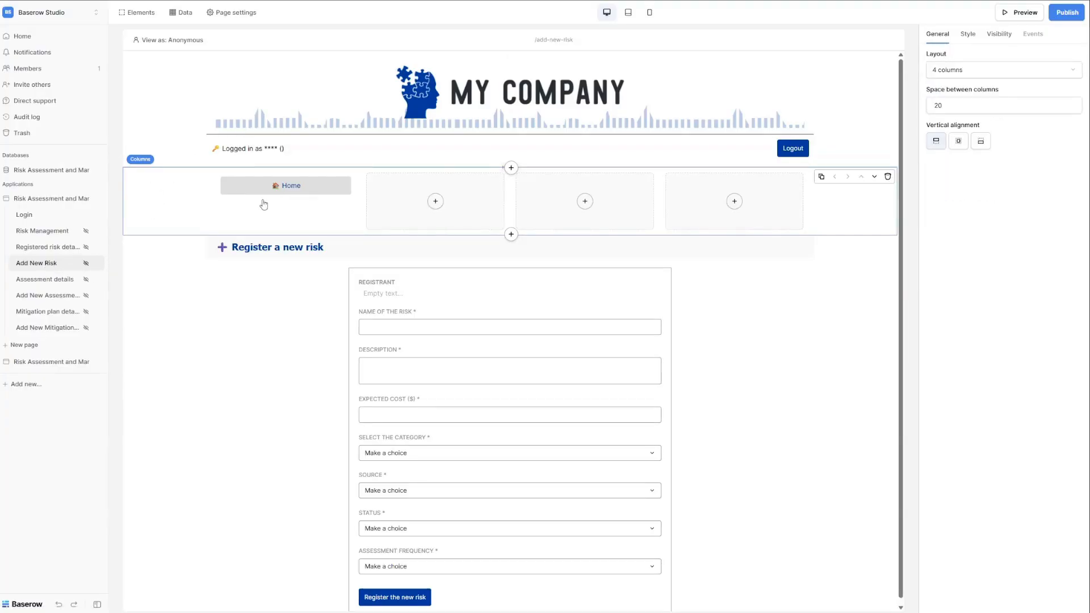
left_click(301, 252)
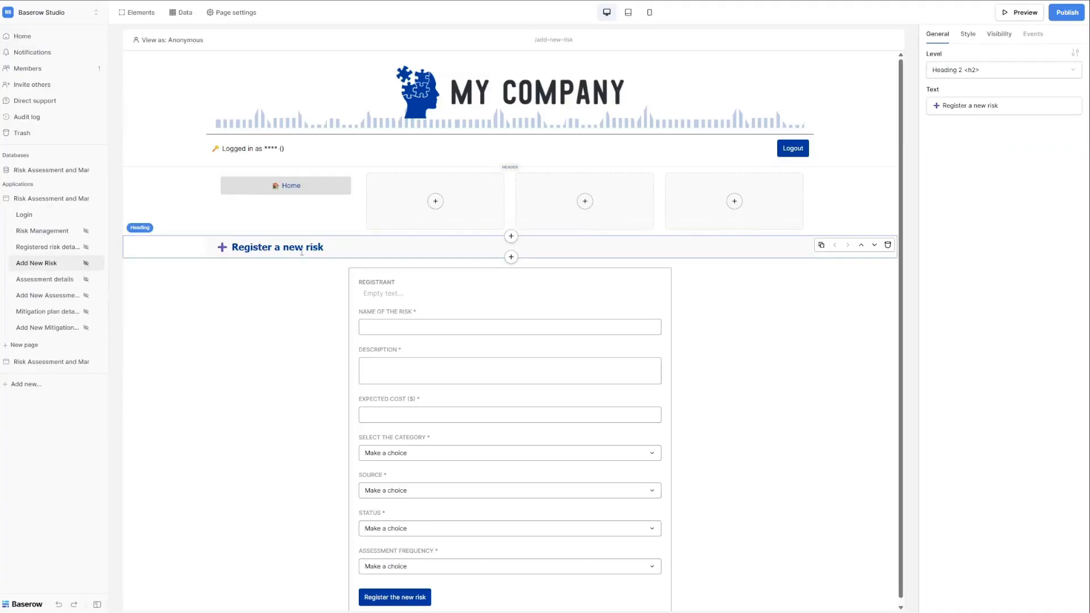
left_click(450, 278)
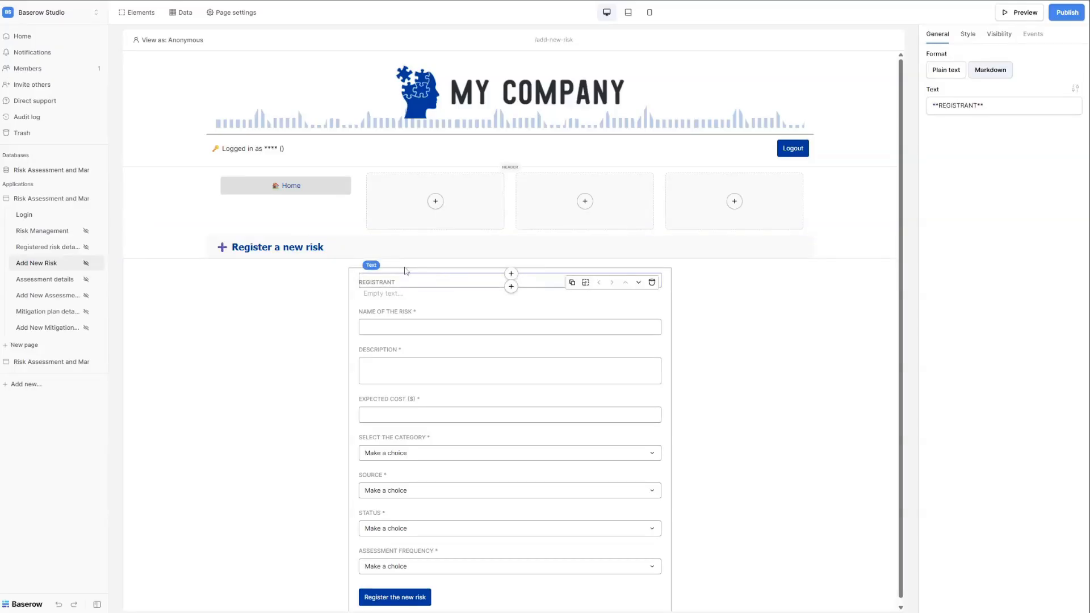
left_click(357, 285)
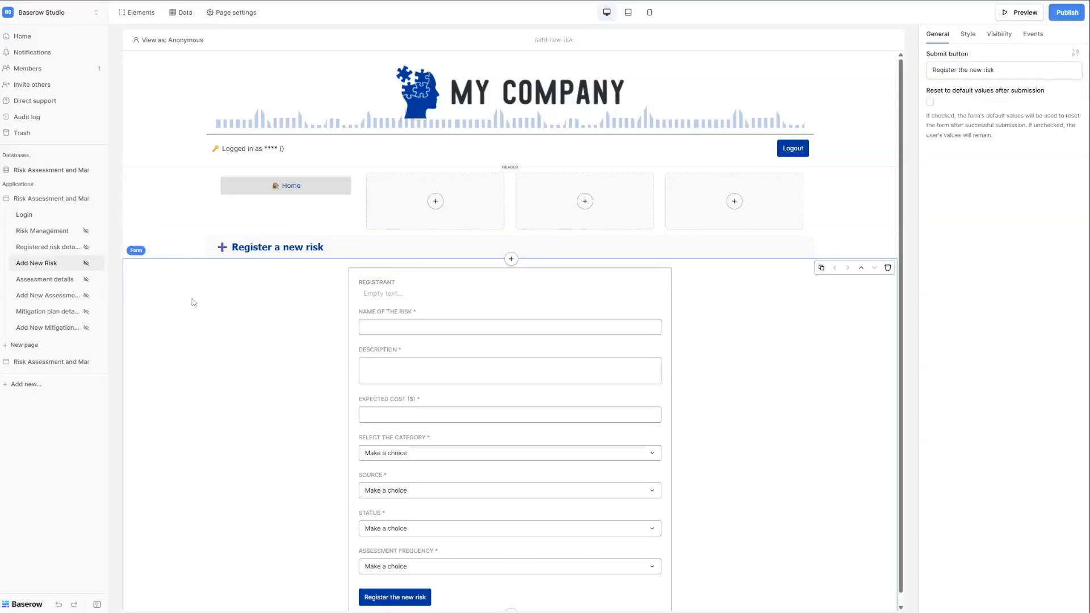
left_click(397, 290)
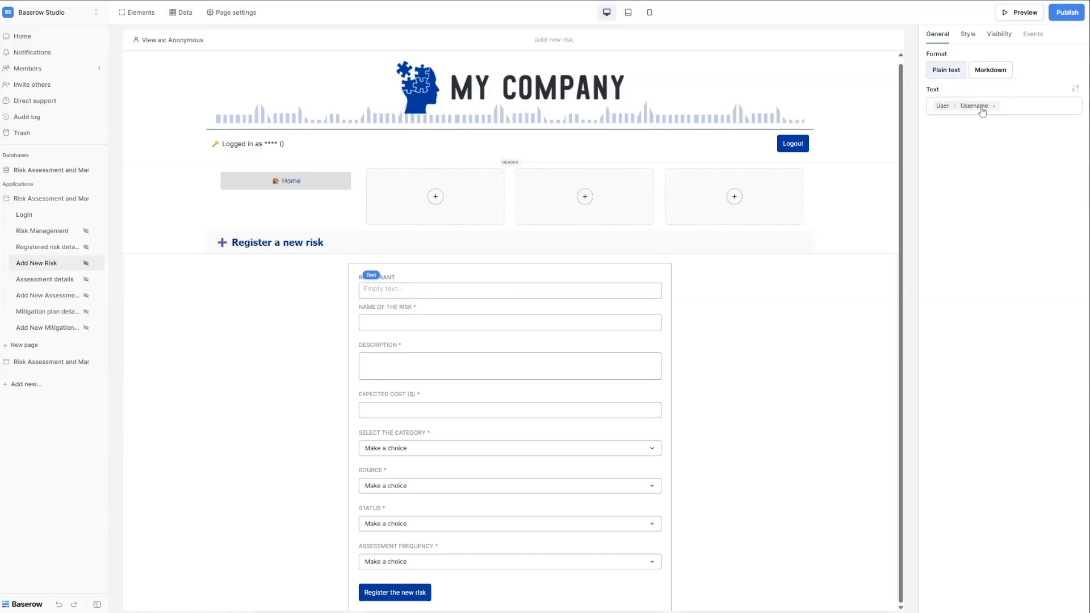
Inspect the Name, Description, Expected cost, Category, Source, Status and Assessment frequency inputs, then the form.
left_click(455, 328)
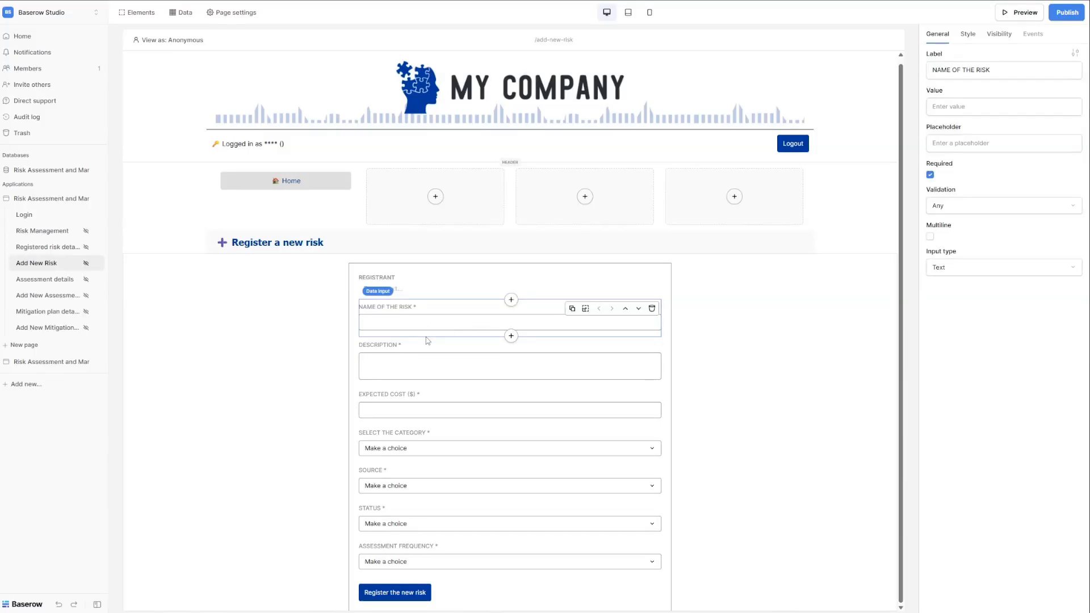
left_click(419, 374)
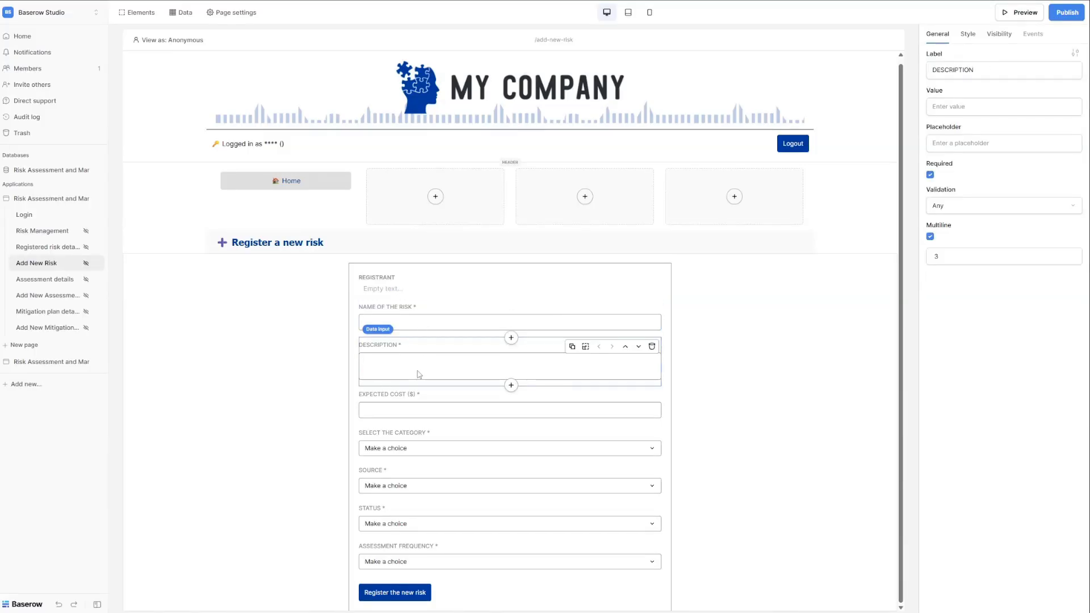
left_click(390, 411)
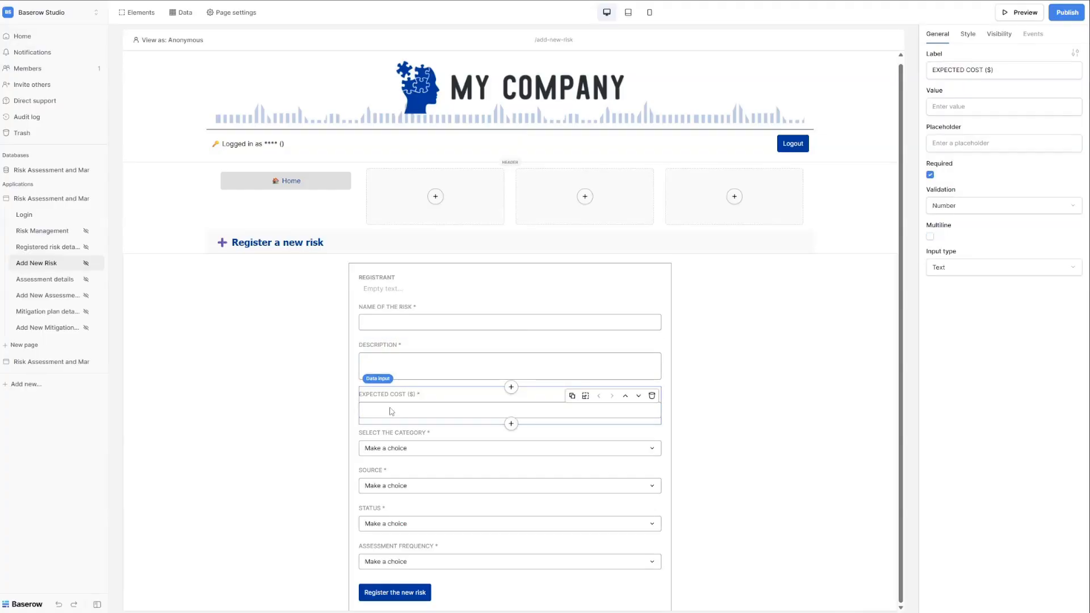
left_click(390, 443)
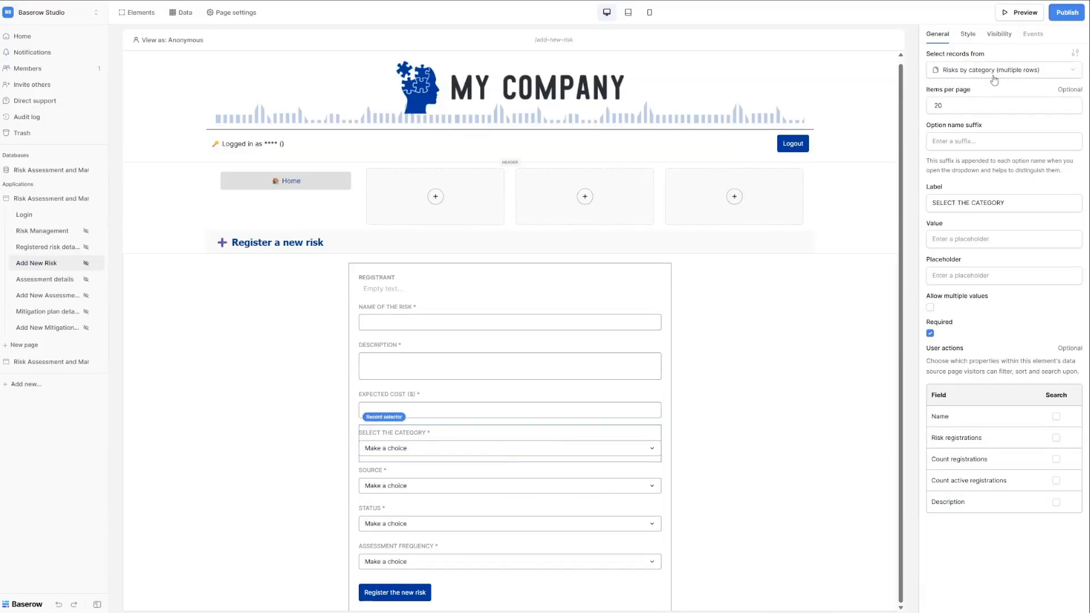
left_click(412, 487)
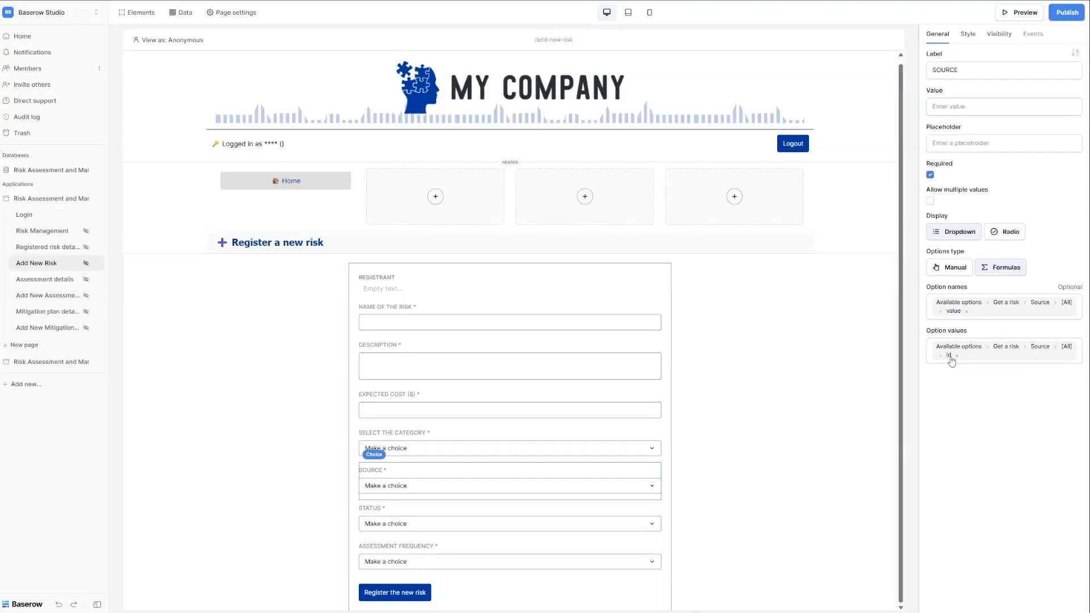
left_click(386, 516)
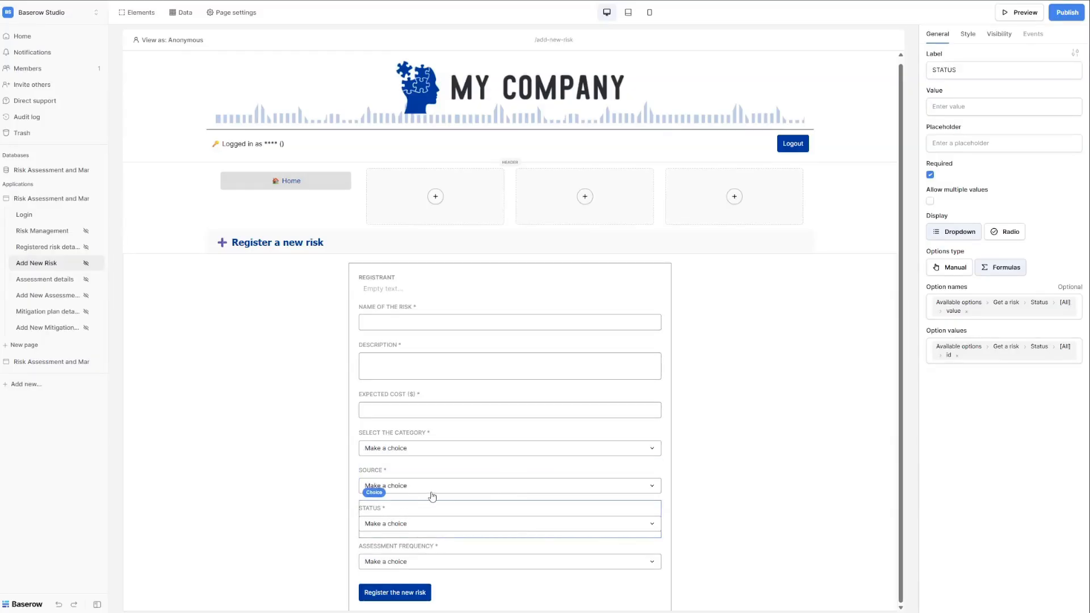
left_click(435, 557)
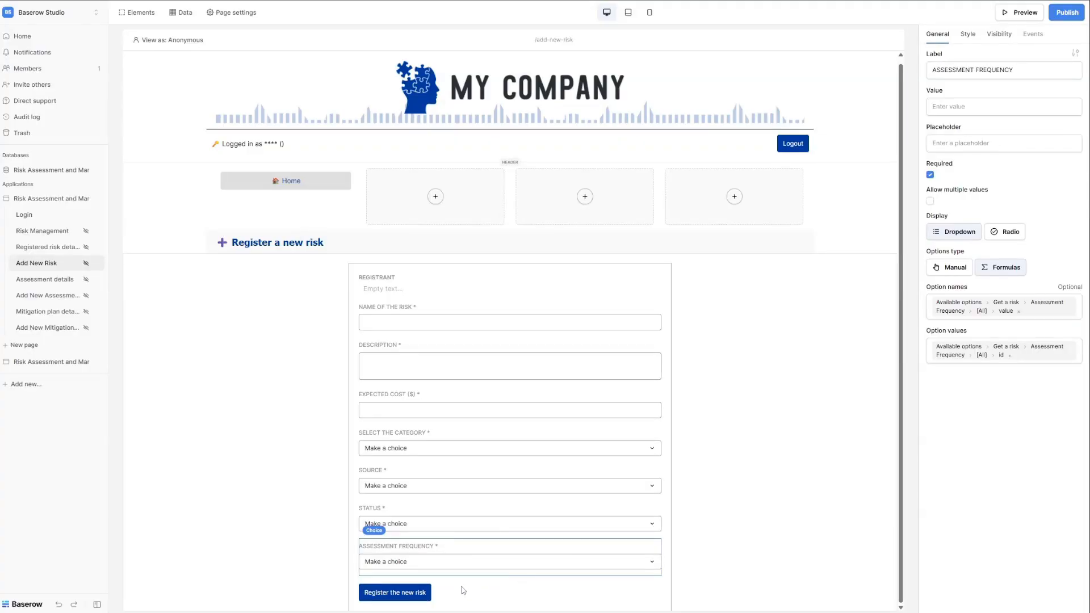
left_click(464, 591)
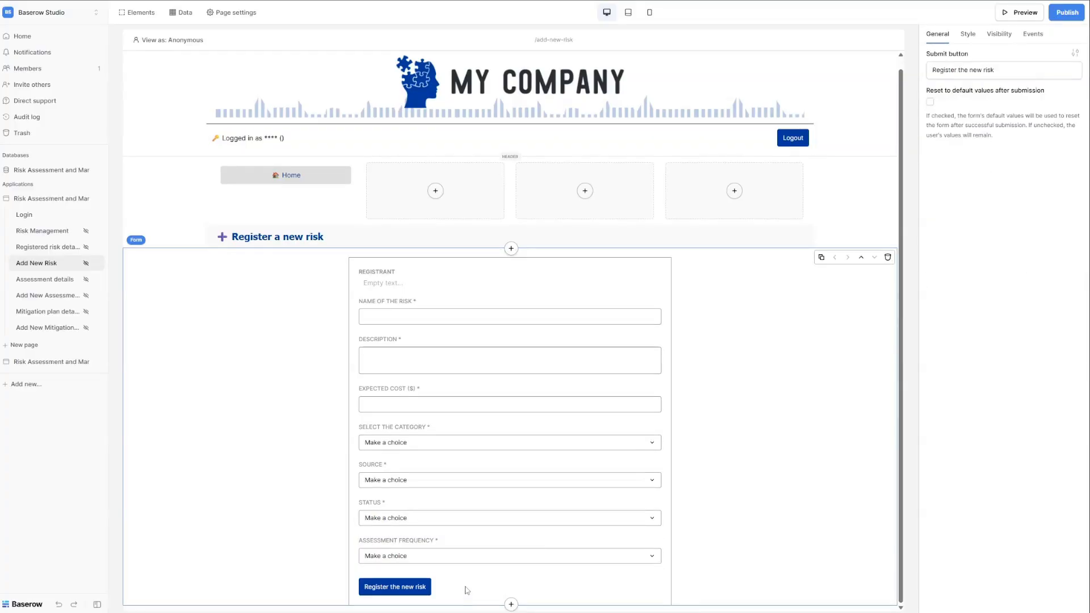
Confirm that the form's Create a row action targets the Risk registrations table.
left_click(1029, 37)
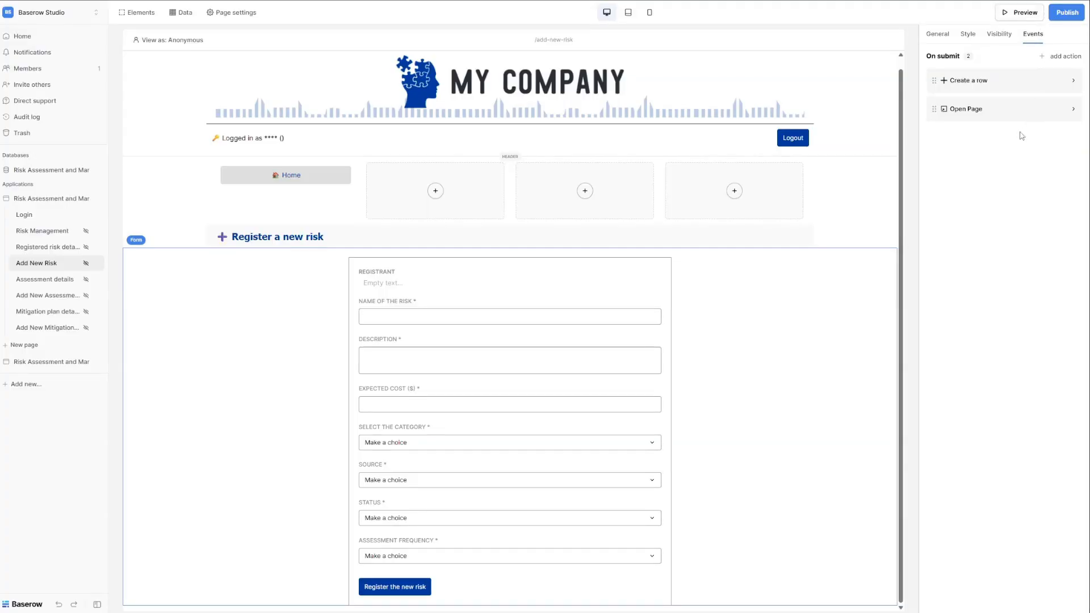
left_click(981, 82)
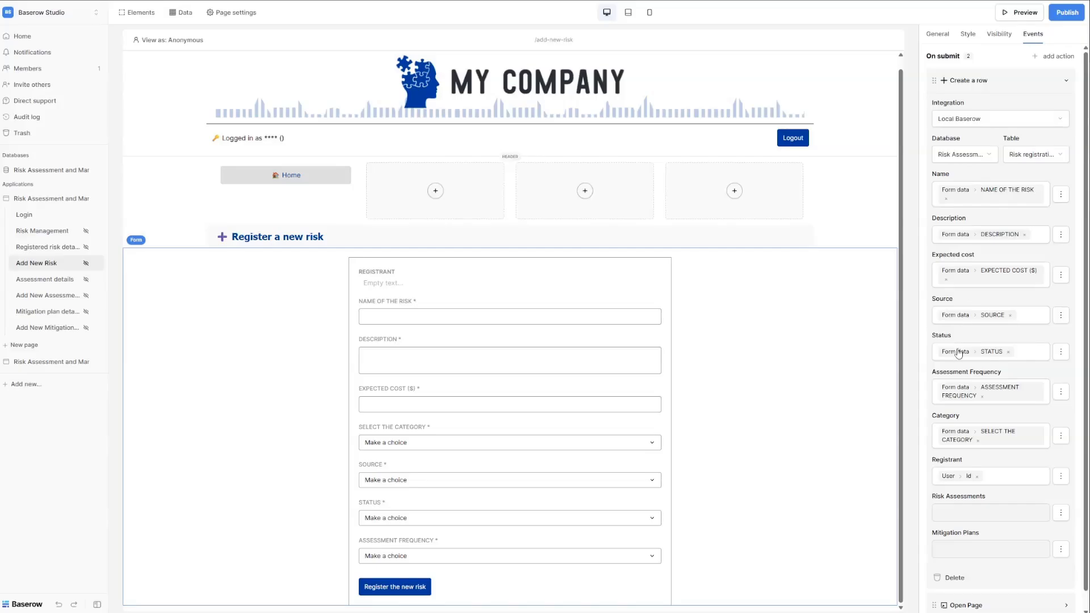
left_click(1031, 160)
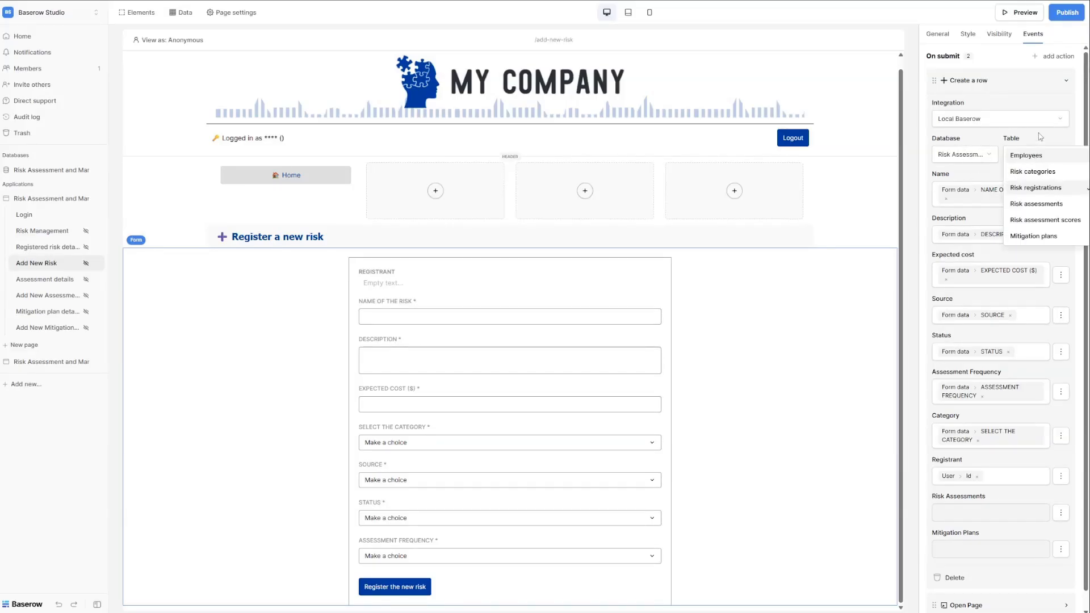
left_click(1039, 136)
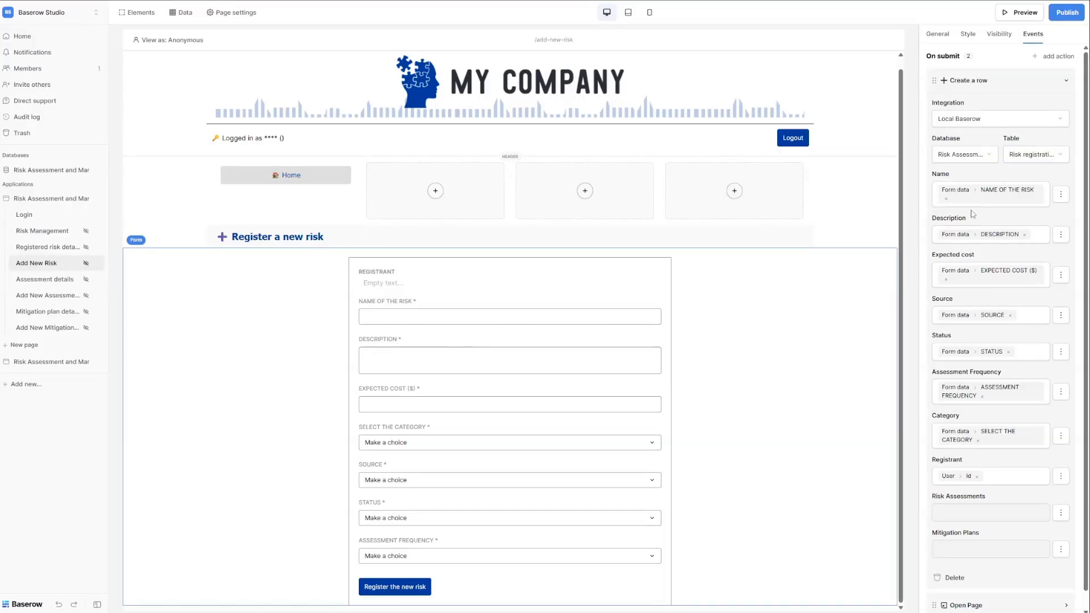
Enable and then disable the Risk Assessments field mapping, check the Name value, then collapse Create a row.
scroll(957, 235, "down", 1)
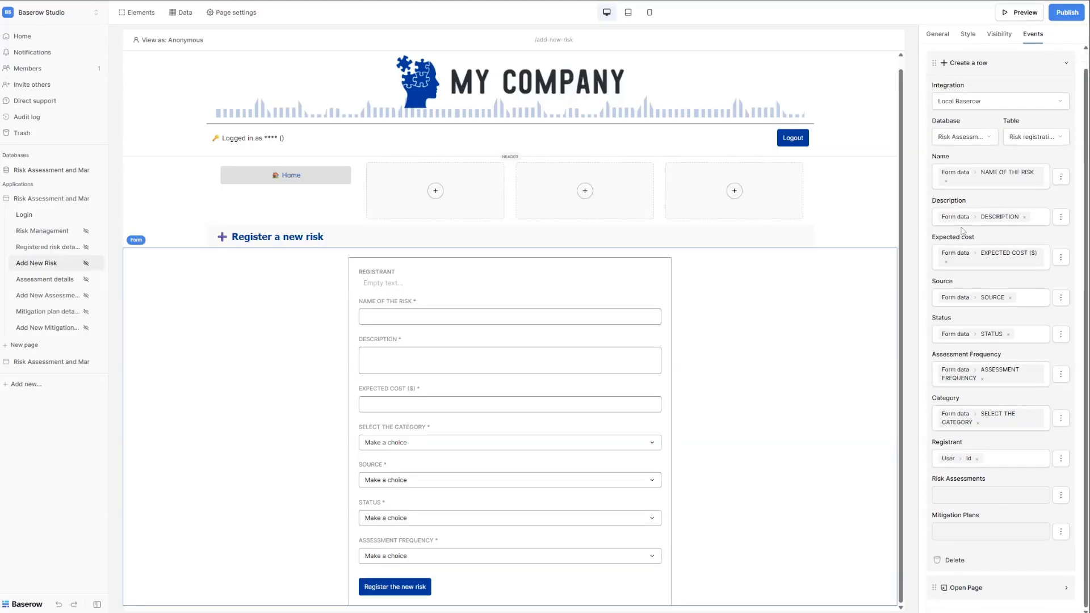
left_click(1062, 500)
left_click(1043, 516)
left_click(1061, 500)
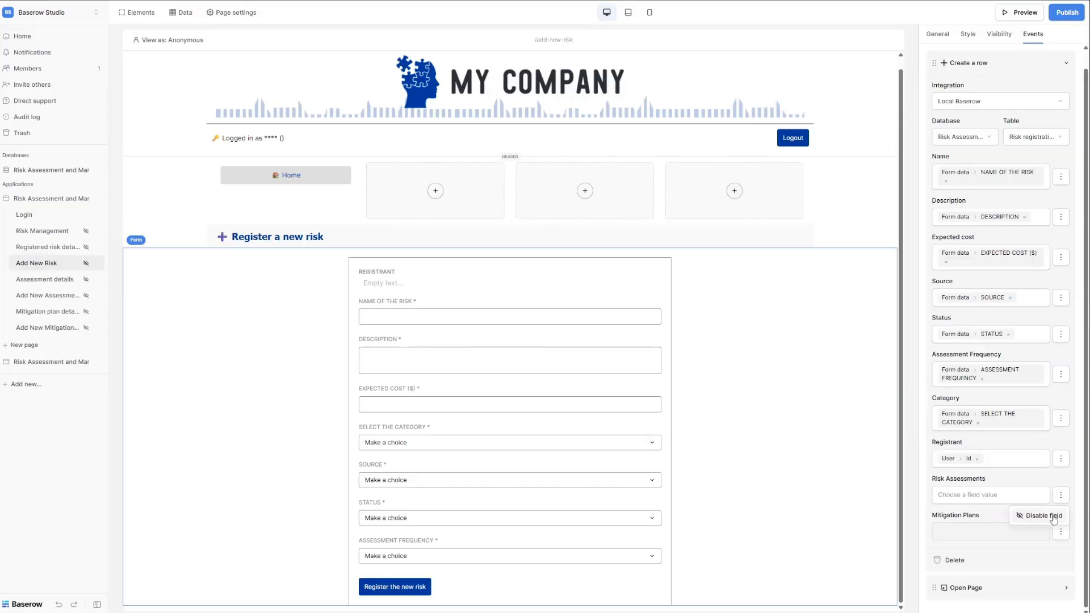
left_click(1043, 516)
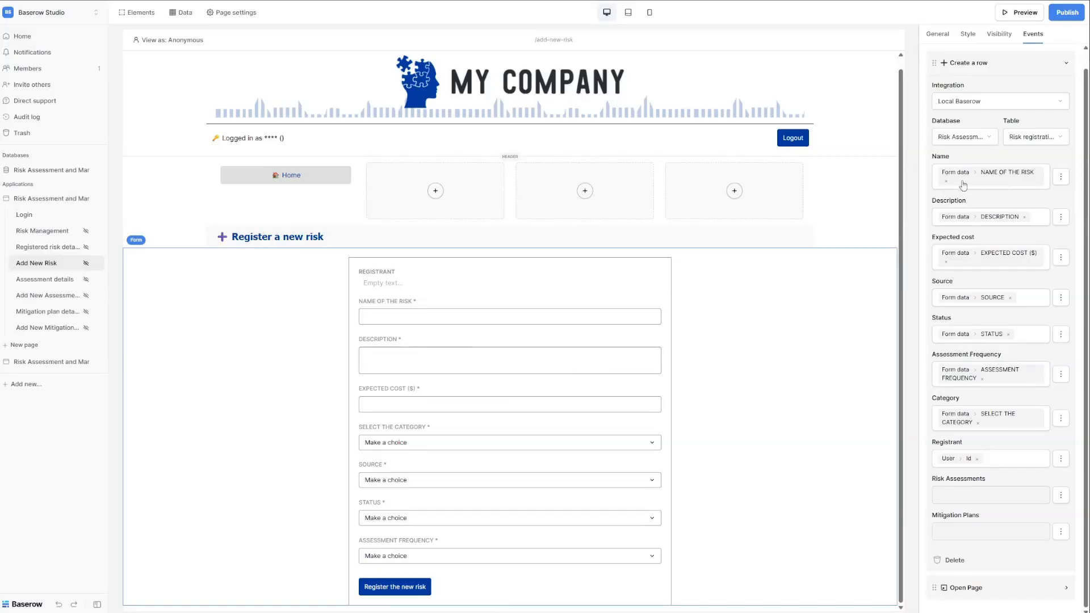
left_click(996, 182)
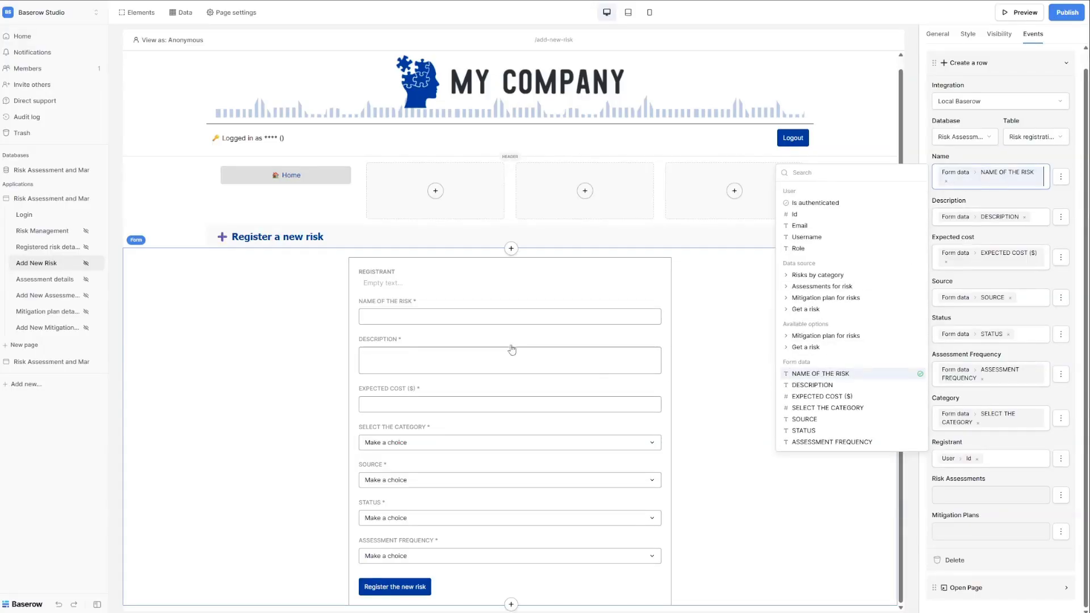
left_click(497, 317)
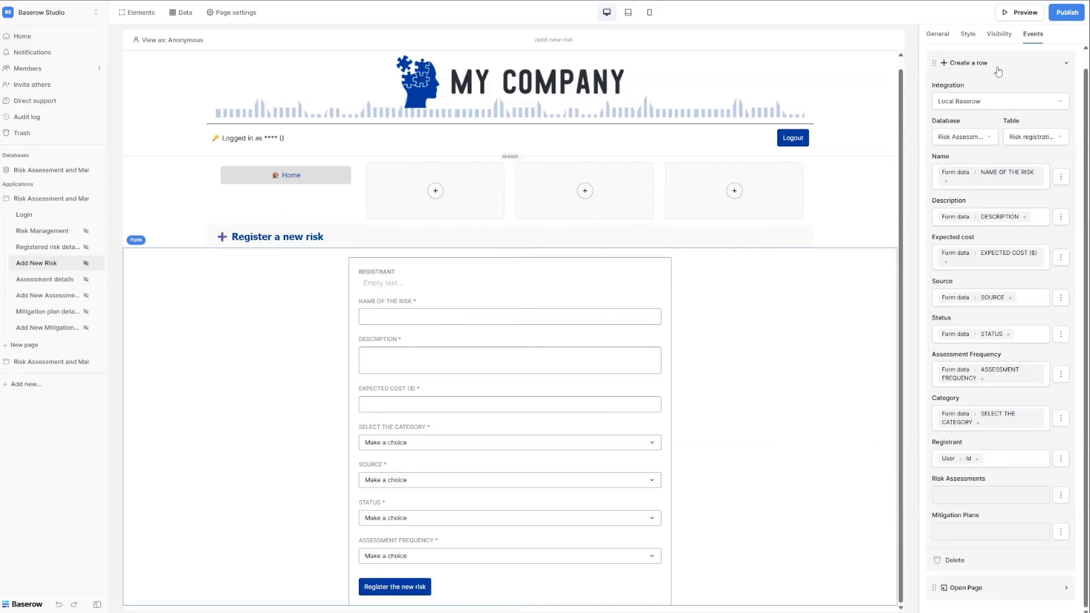
left_click(1066, 63)
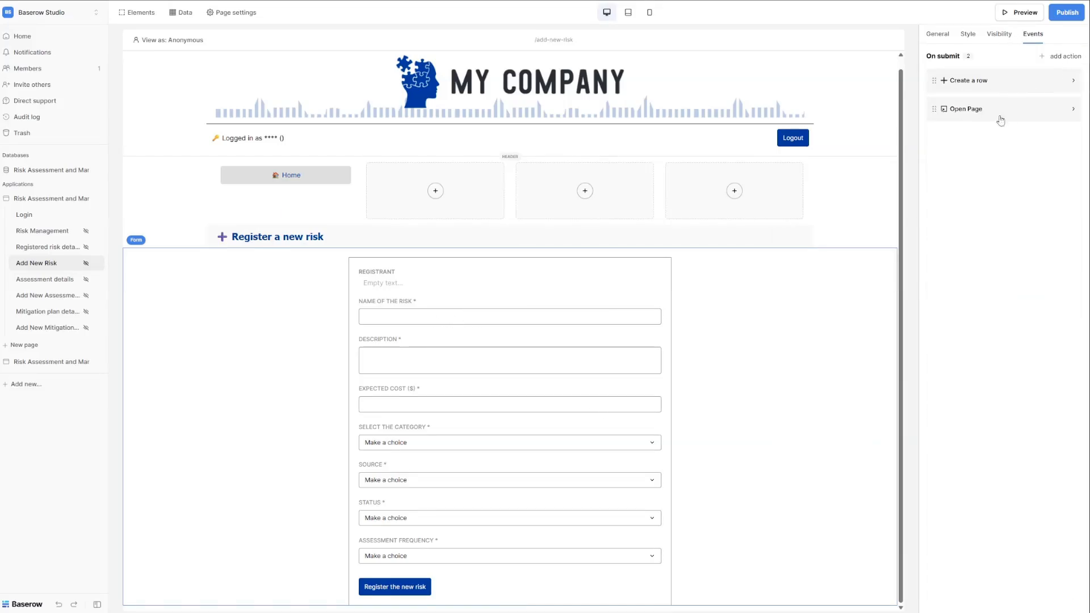
Expand the Open Page action to see which page opens after the form is submitted.
left_click(969, 111)
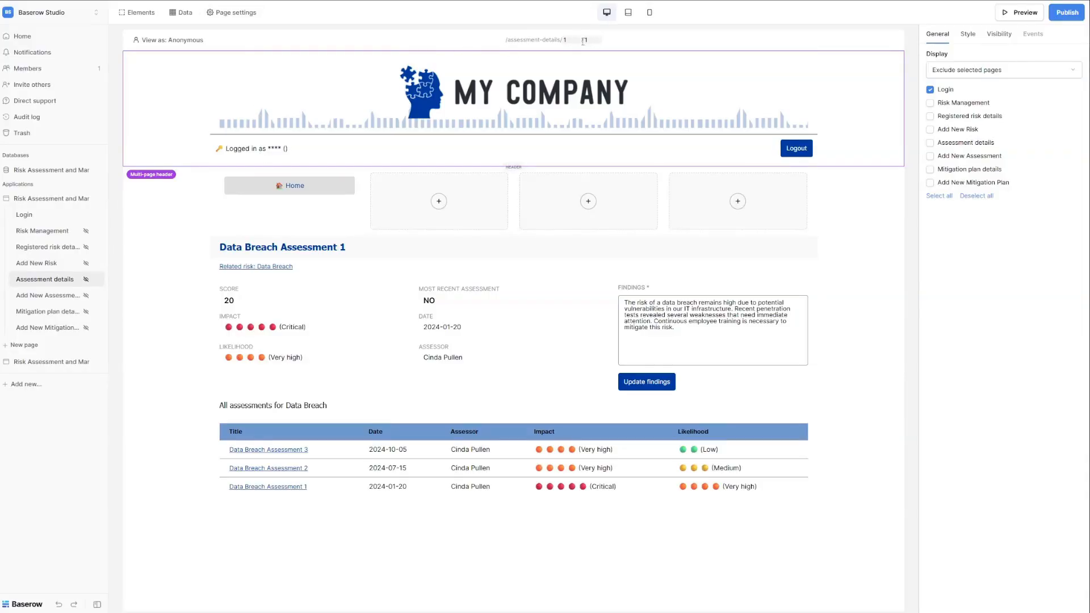
Review the Assessment details page settings and its preview parameters.
left_click(248, 16)
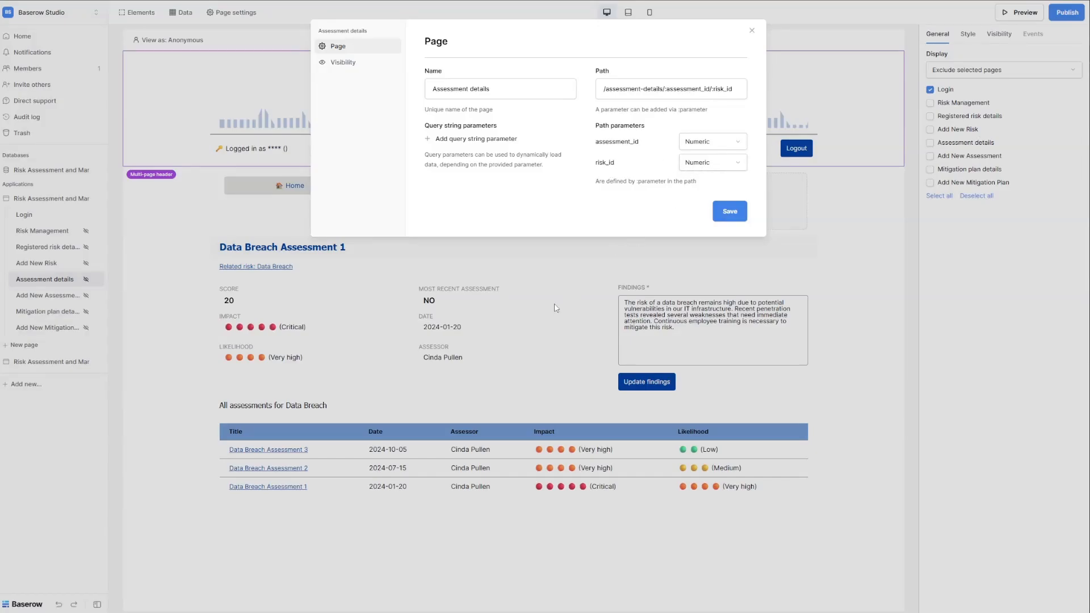
left_click(535, 326)
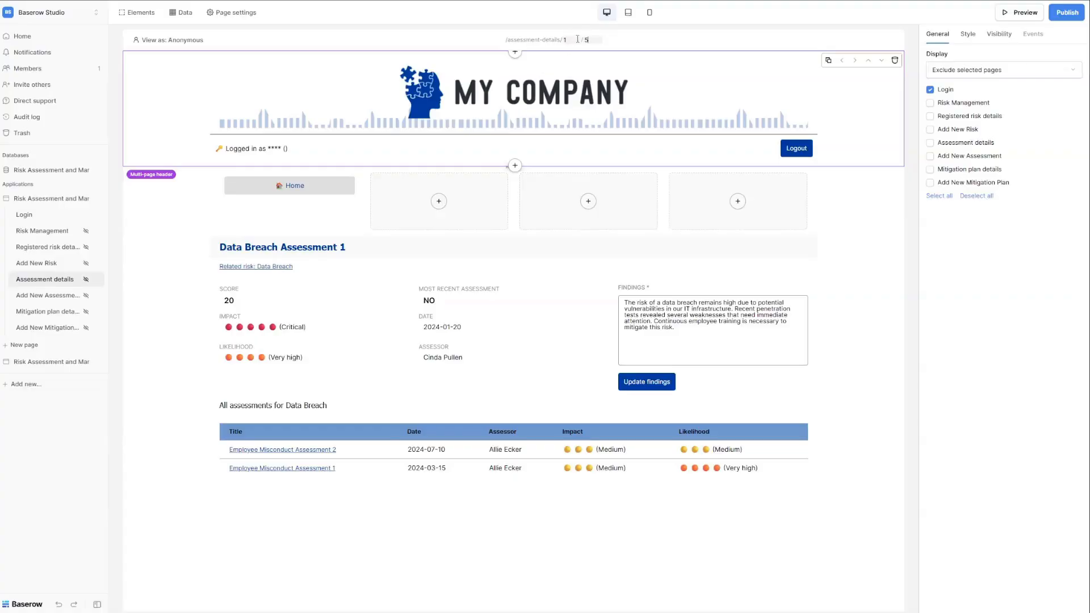
Preview Assessment details with parameter 8, then back to 1, inspecting the heading, Impact and Score formulas.
double_click(560, 39)
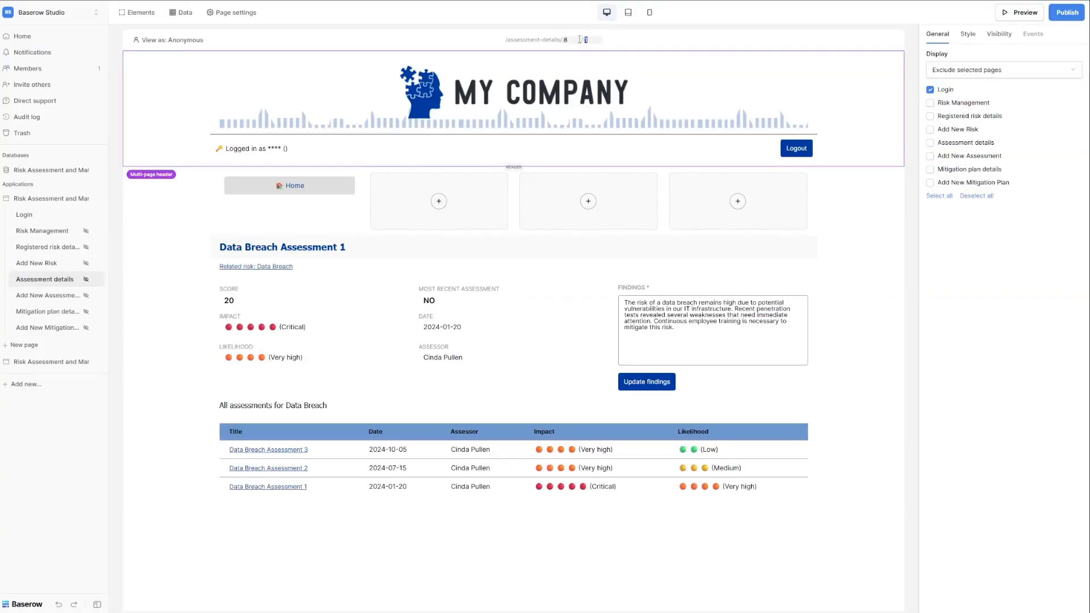
type("8")
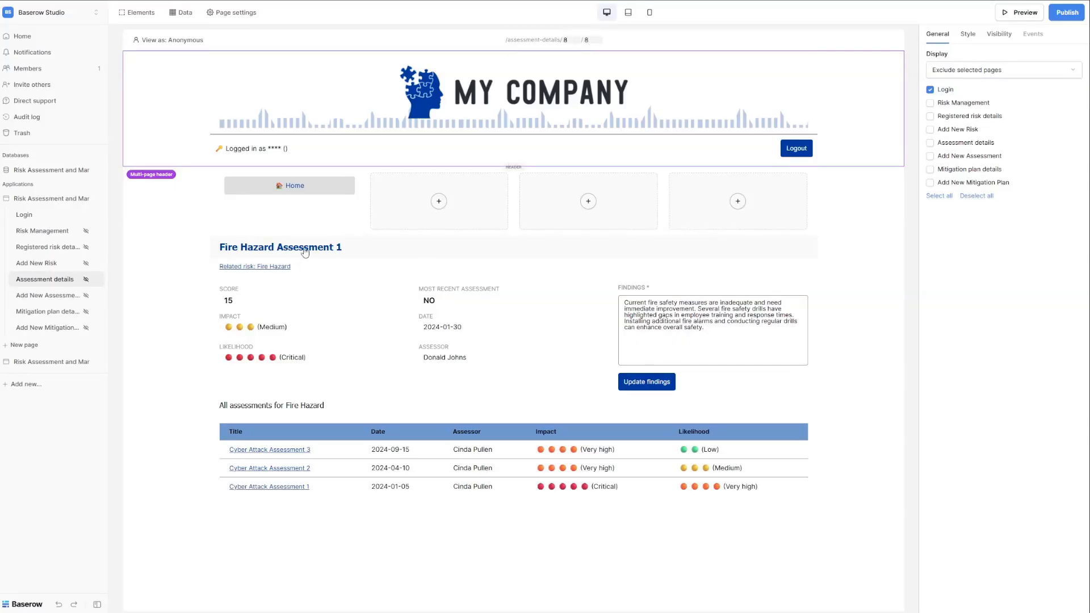
left_click(311, 409)
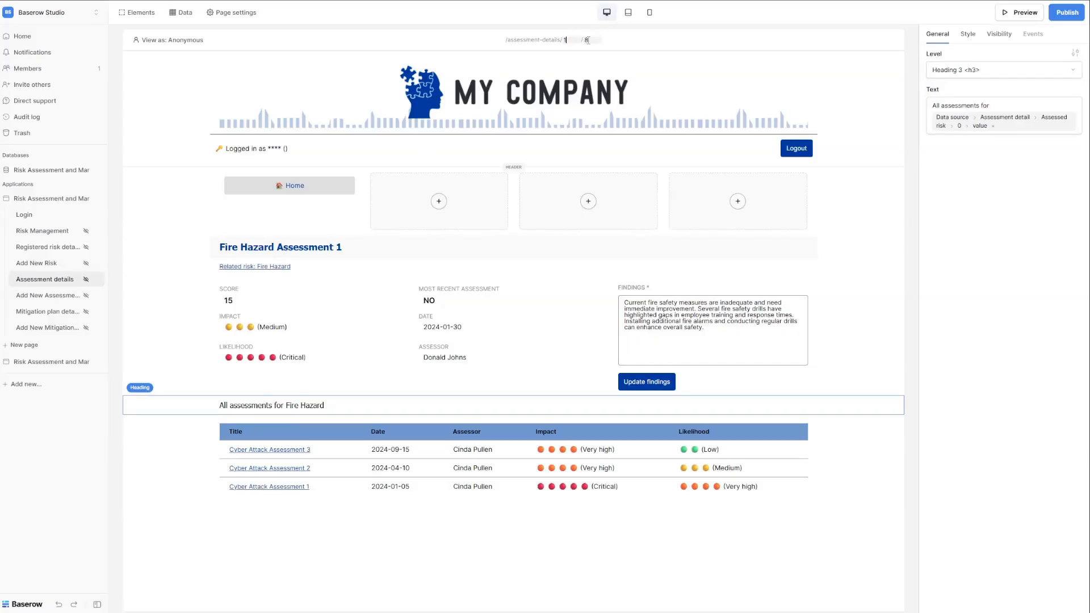
type("1")
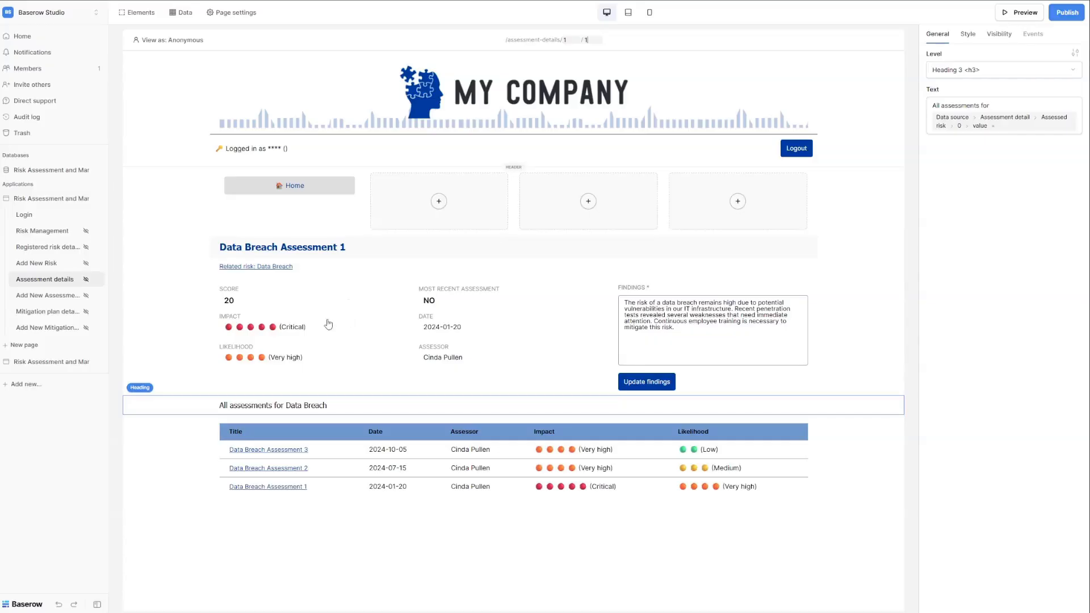
left_click(291, 329)
left_click(264, 303)
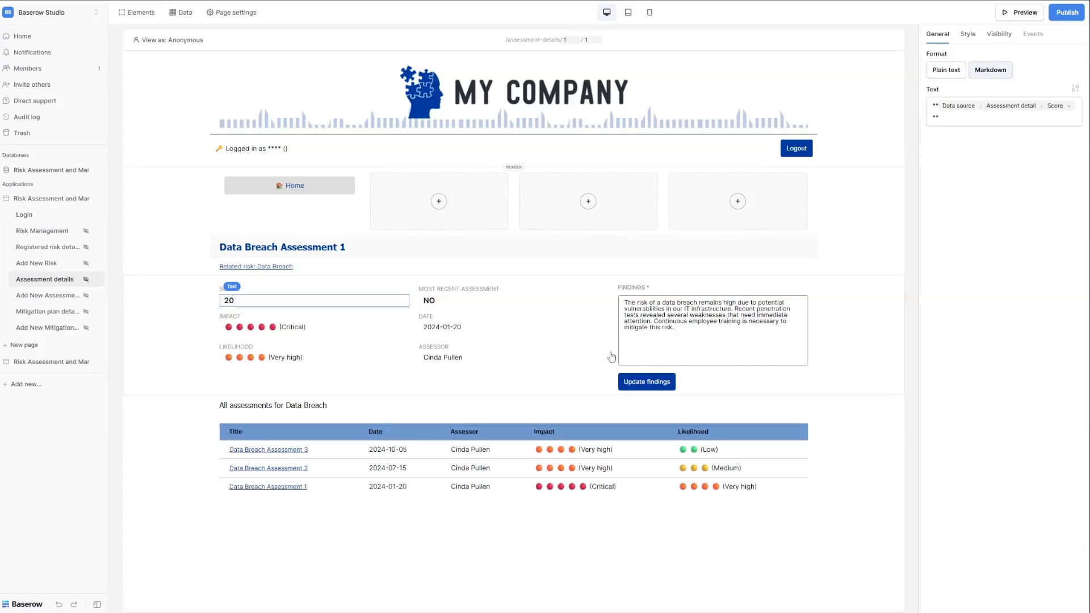
Check the Findings form's Update a row and Refresh data source actions, then select the assessments table.
left_click(722, 385)
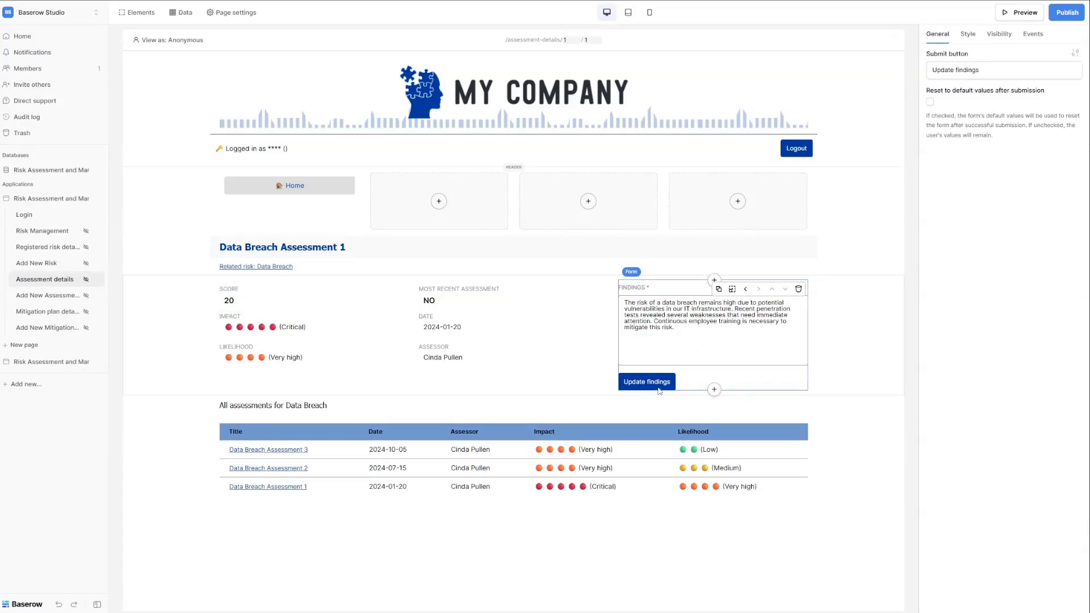
left_click(1033, 35)
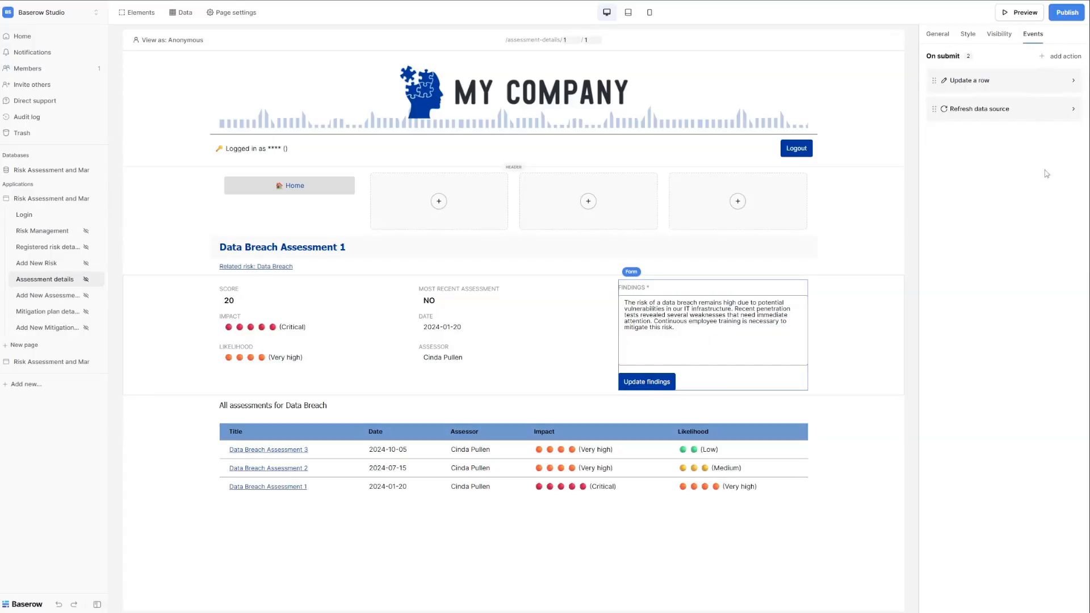
left_click(990, 83)
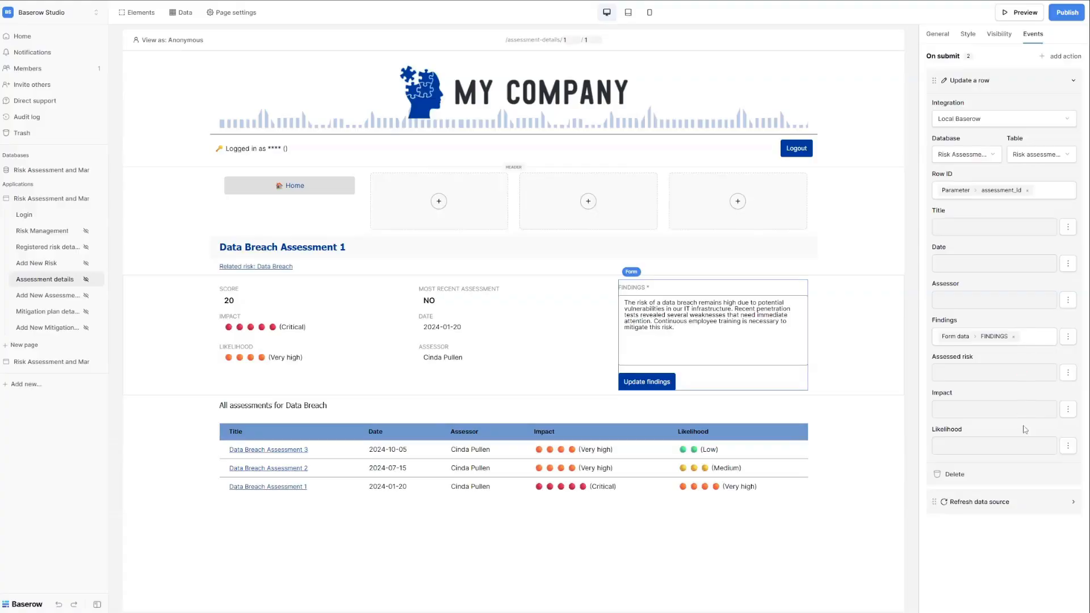
left_click(977, 505)
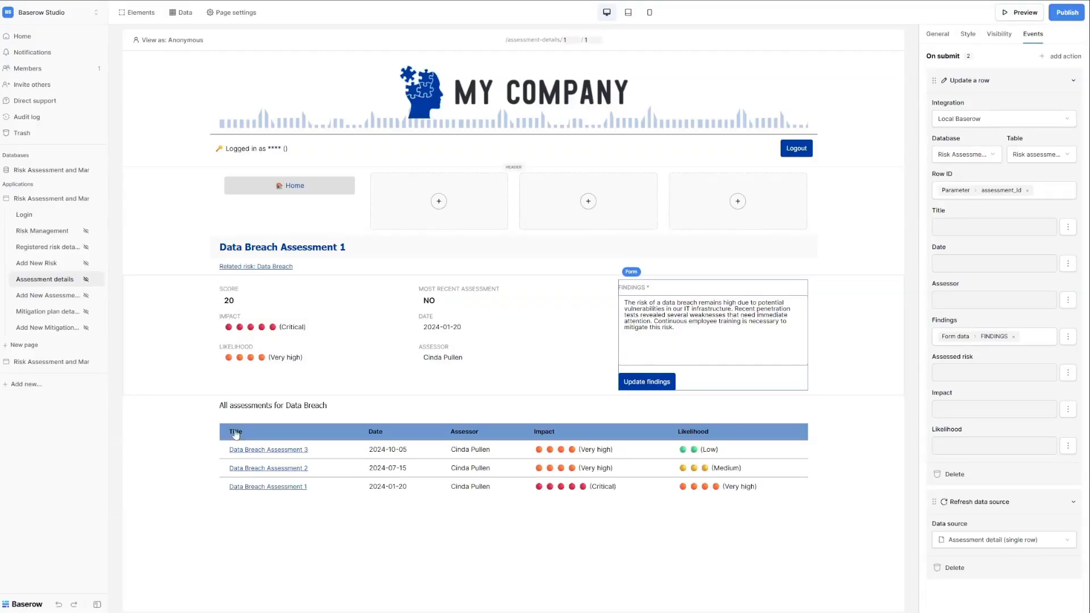
left_click(321, 433)
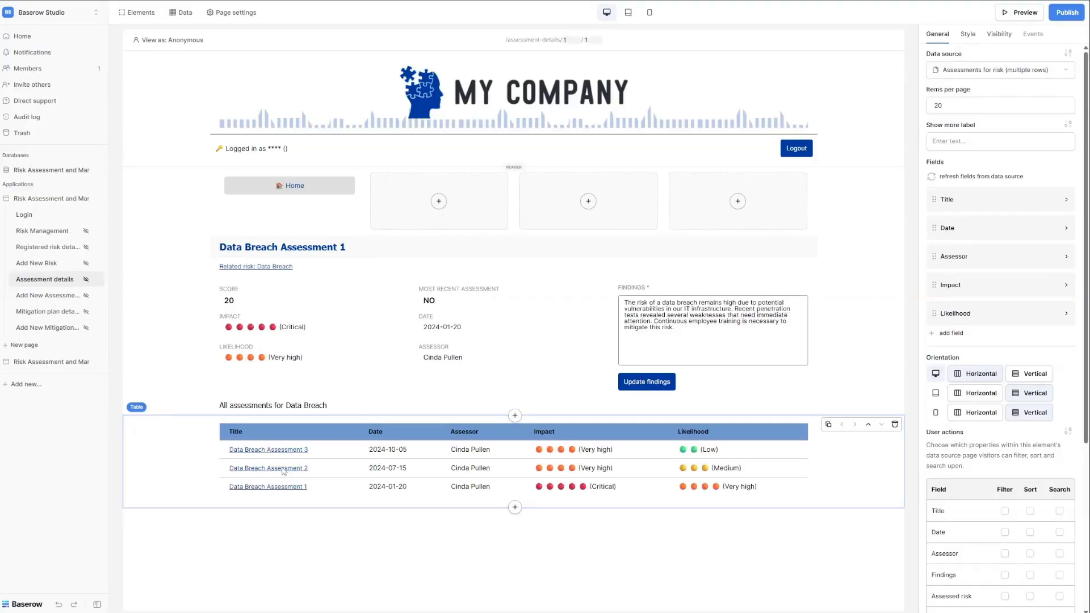
Check the Title field's link target in the assessments table, then go to Add New Assessment.
left_click(968, 205)
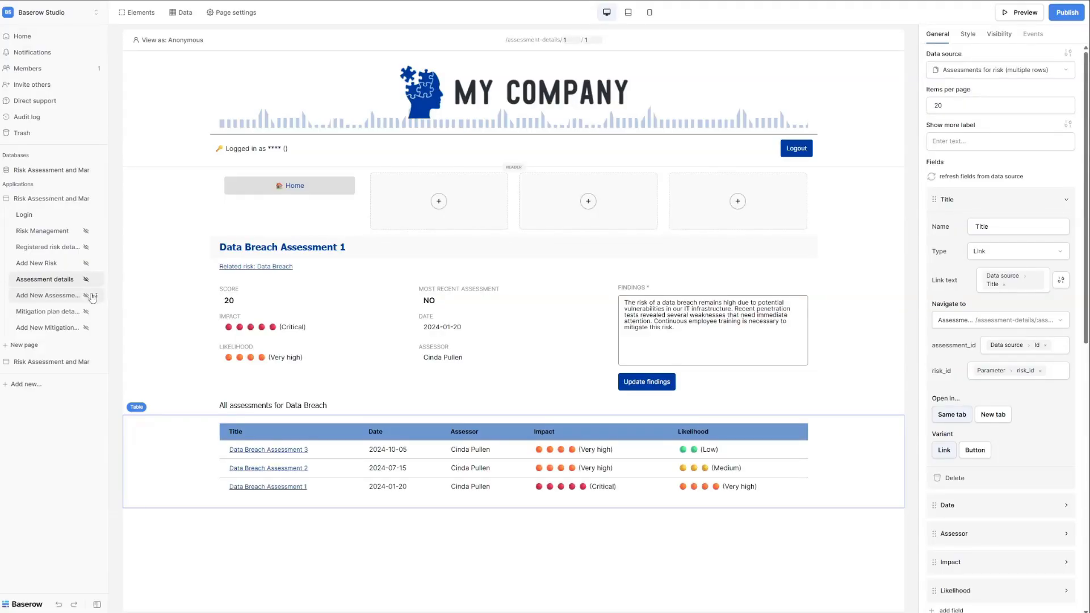
left_click(55, 303)
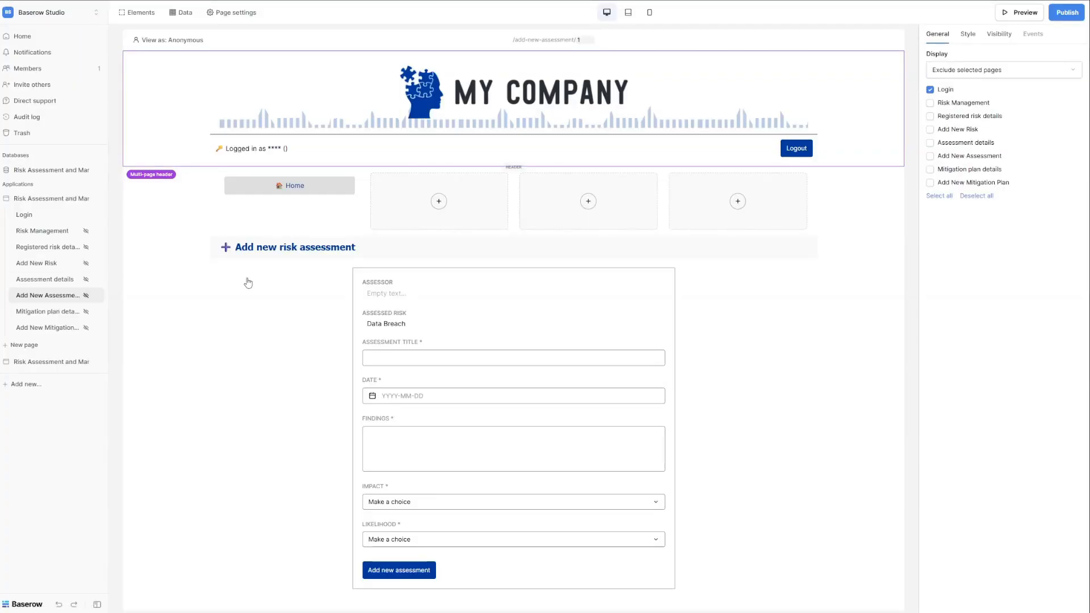
Inspect the ASSESSOR text and the Title, Date, Findings, Impact and Likelihood field settings.
left_click(648, 281)
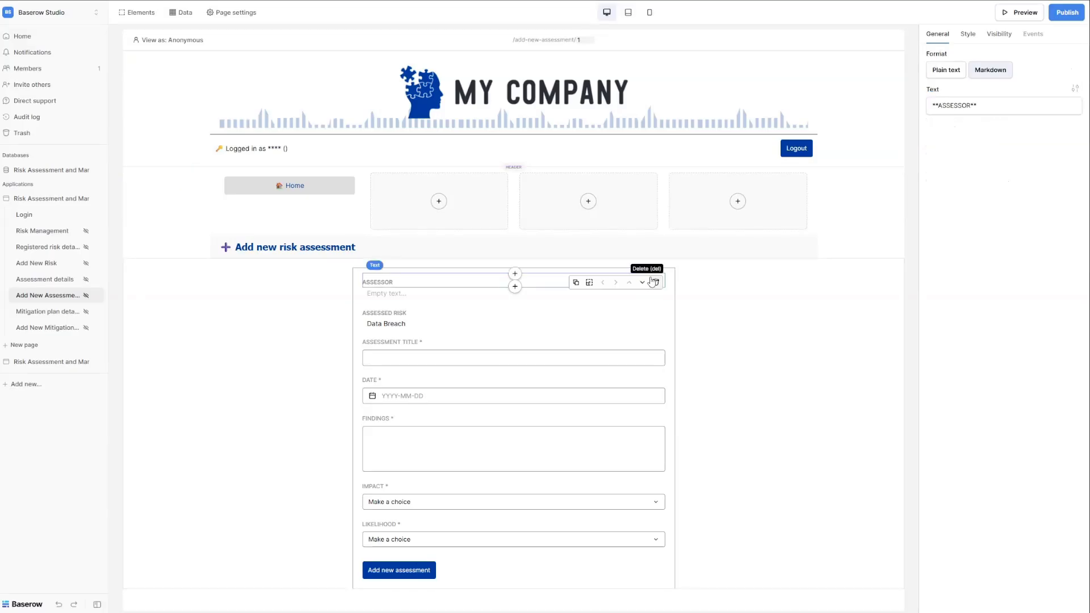
left_click(357, 284)
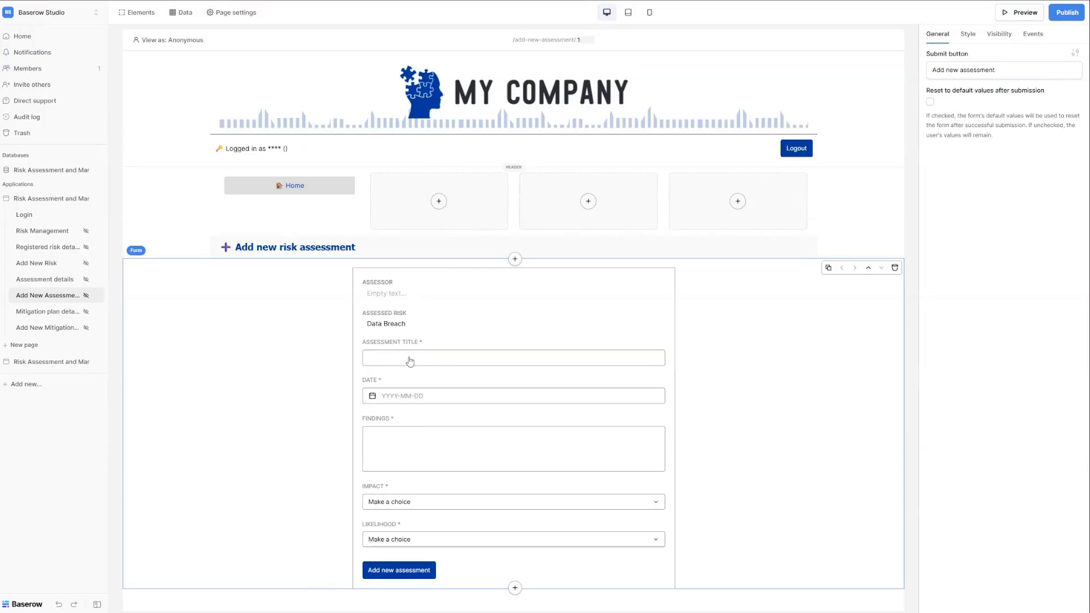
left_click(444, 361)
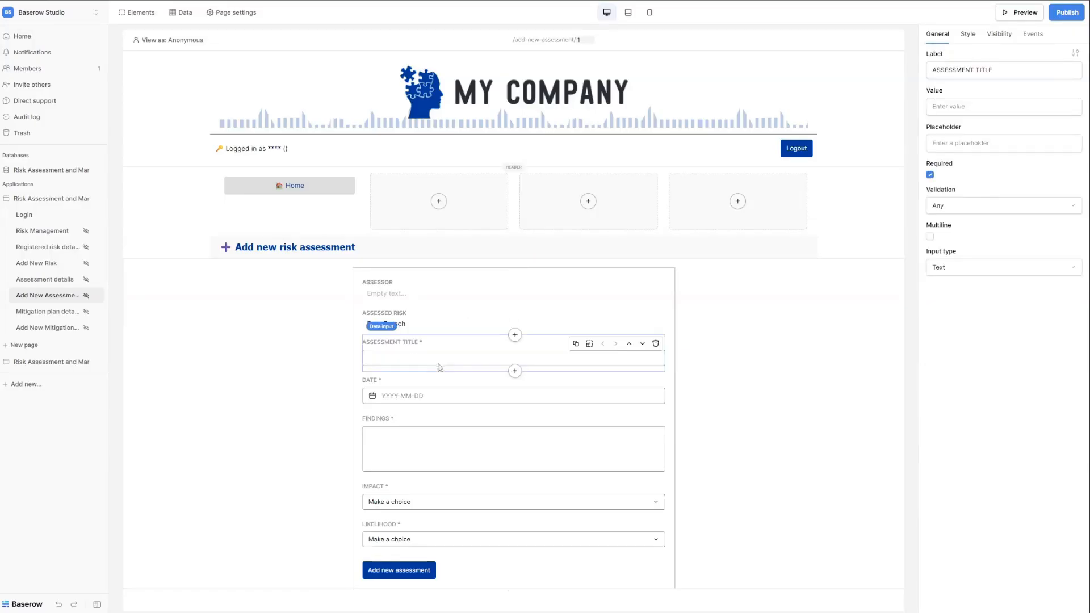
left_click(427, 397)
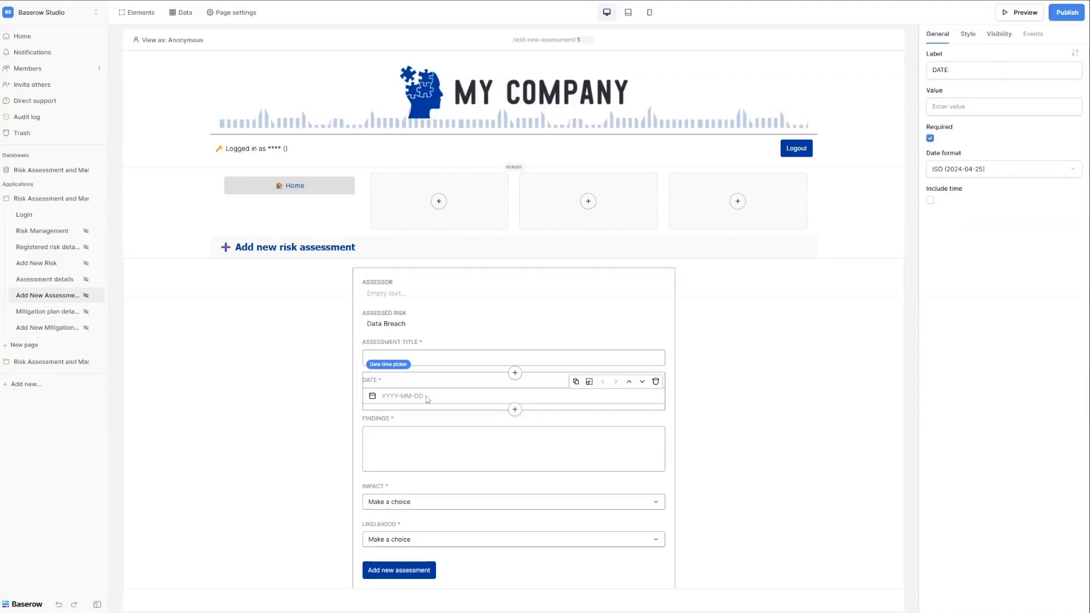
left_click(428, 441)
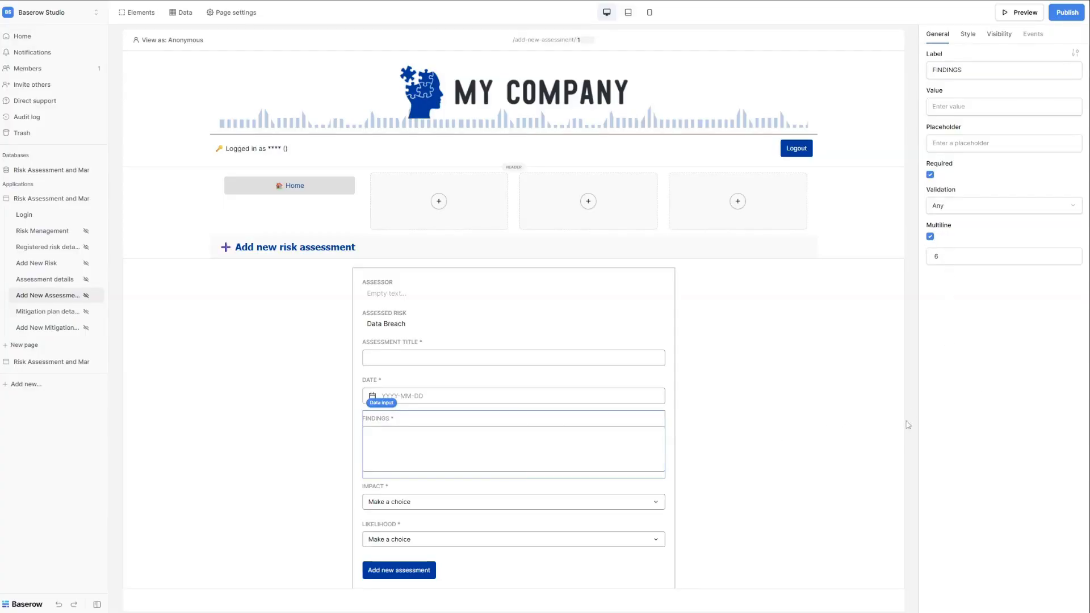
left_click(411, 507)
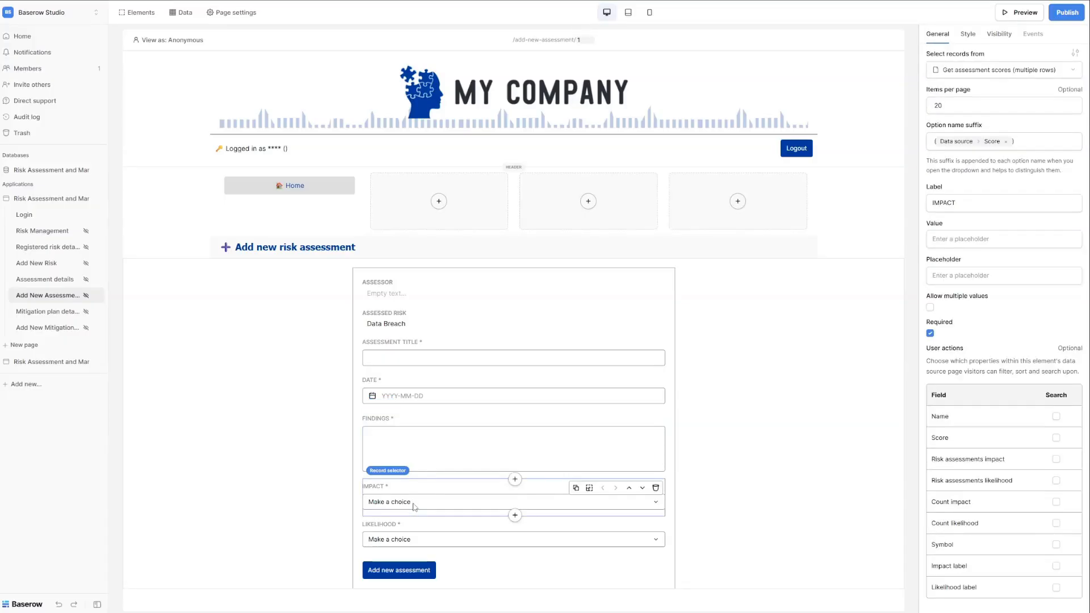
left_click(407, 532)
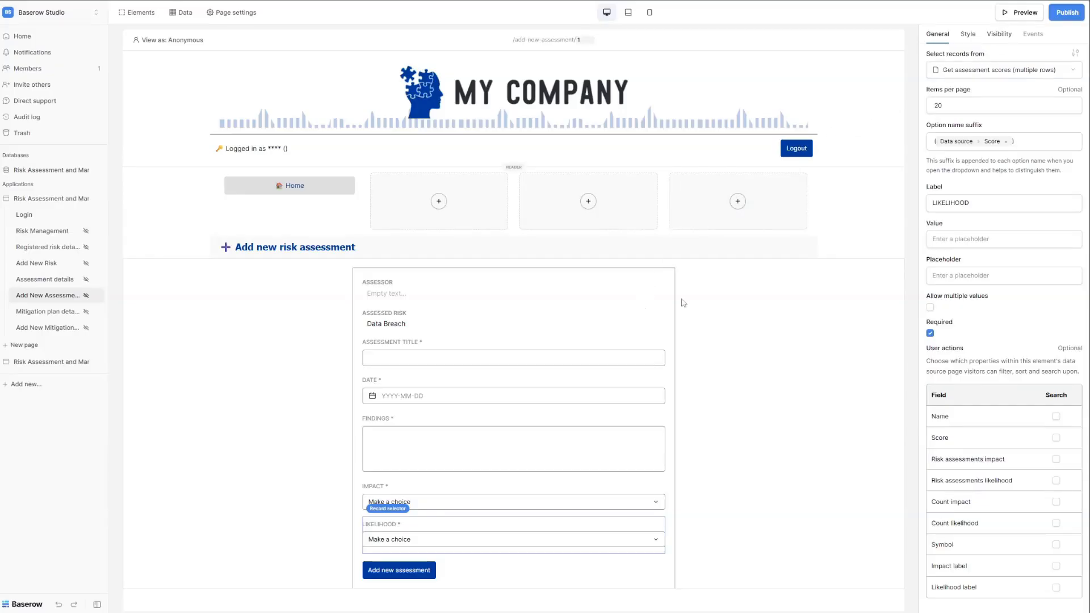
Show the form's submit actions: Create a row, then Open Page.
left_click(648, 289)
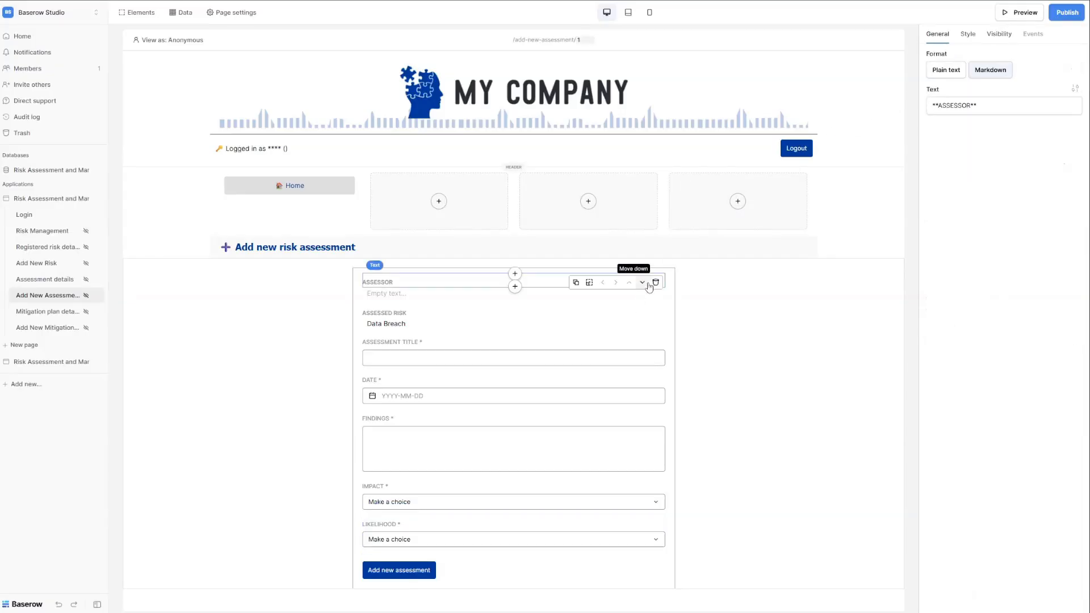
left_click(709, 307)
left_click(1030, 36)
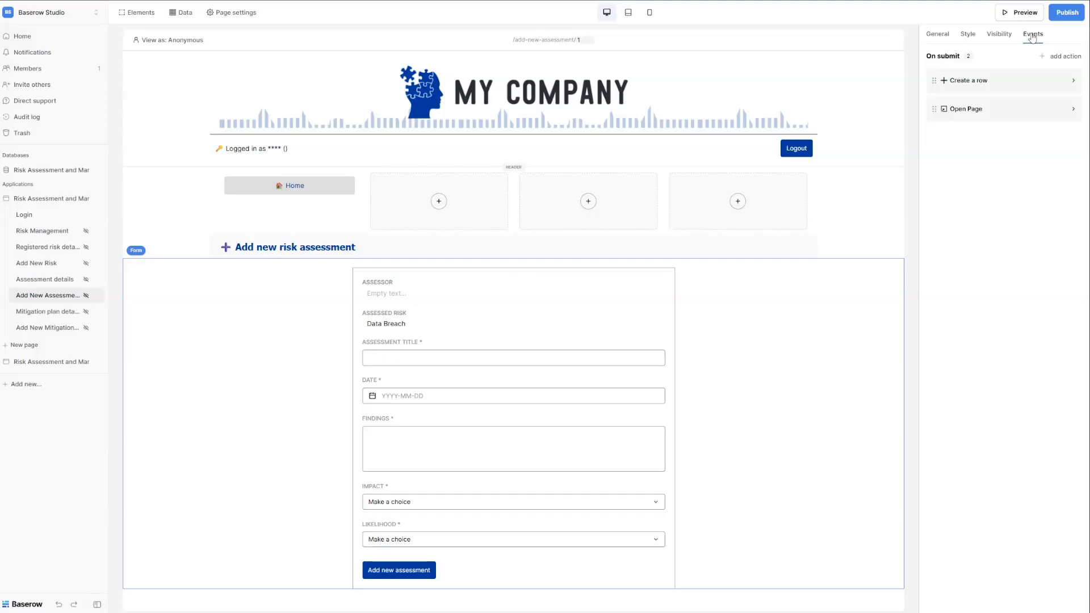
Check the Create a row field mappings and the Open Page target, then go to Mitigation plan details.
left_click(979, 82)
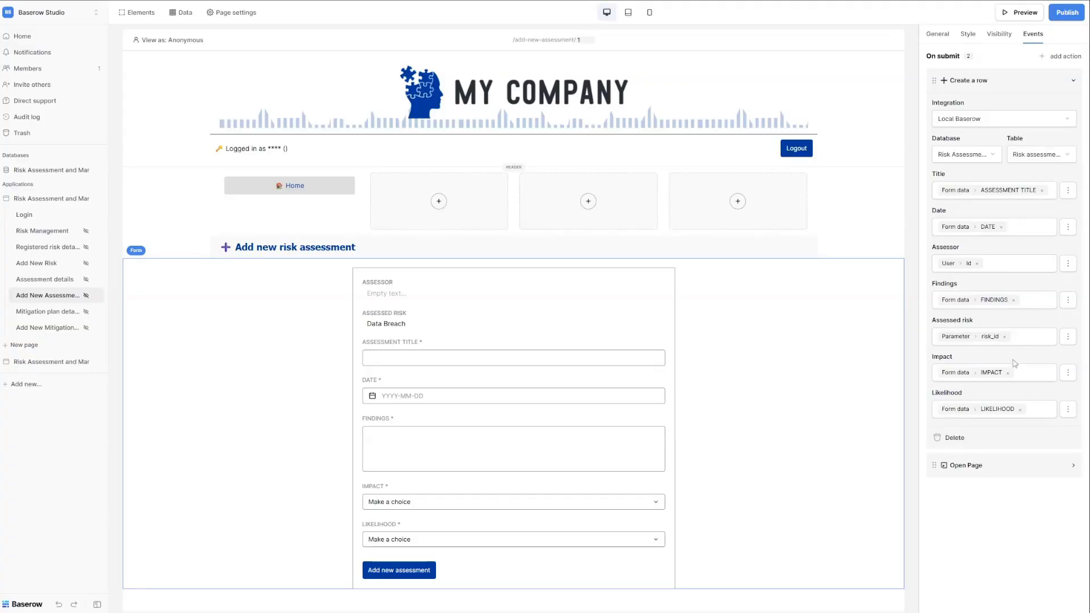
left_click(979, 466)
scroll(980, 468, "down", 1)
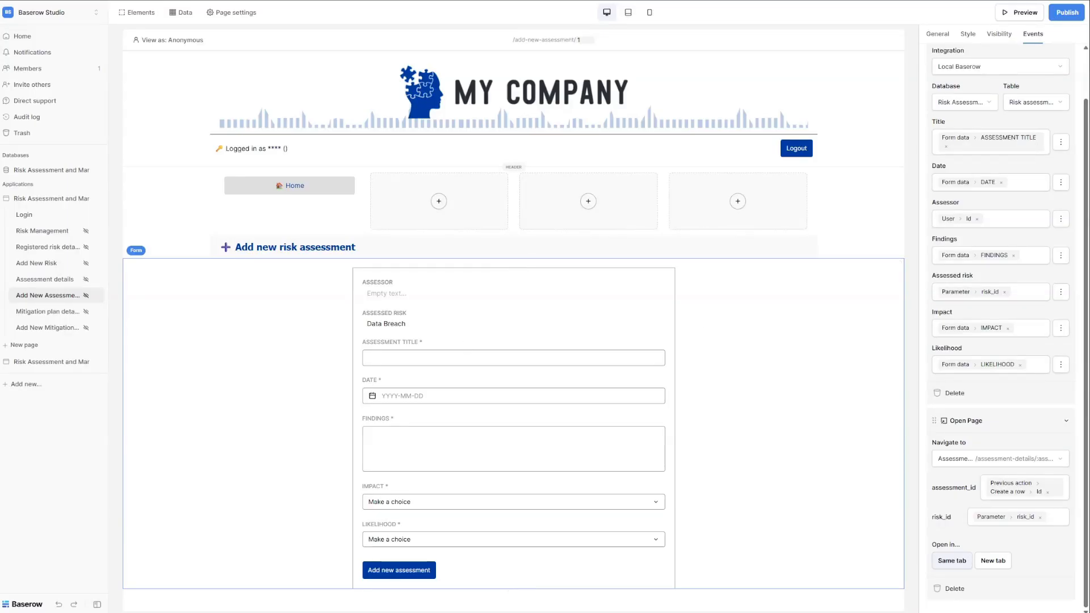
left_click(48, 311)
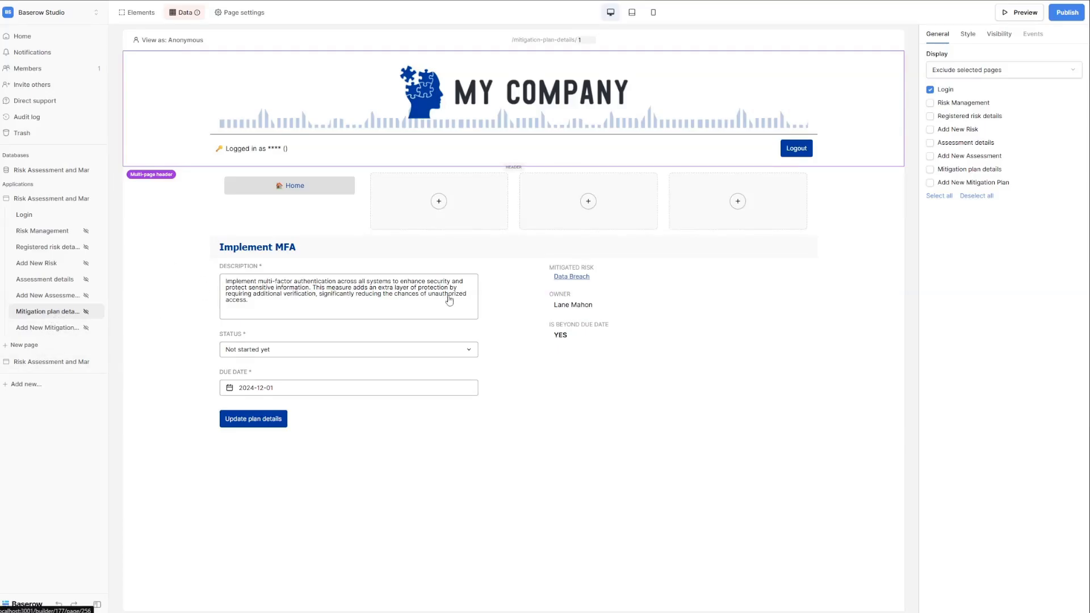
Check the page's data sources and how the Description, Status and Due Date fields get values.
left_click(189, 13)
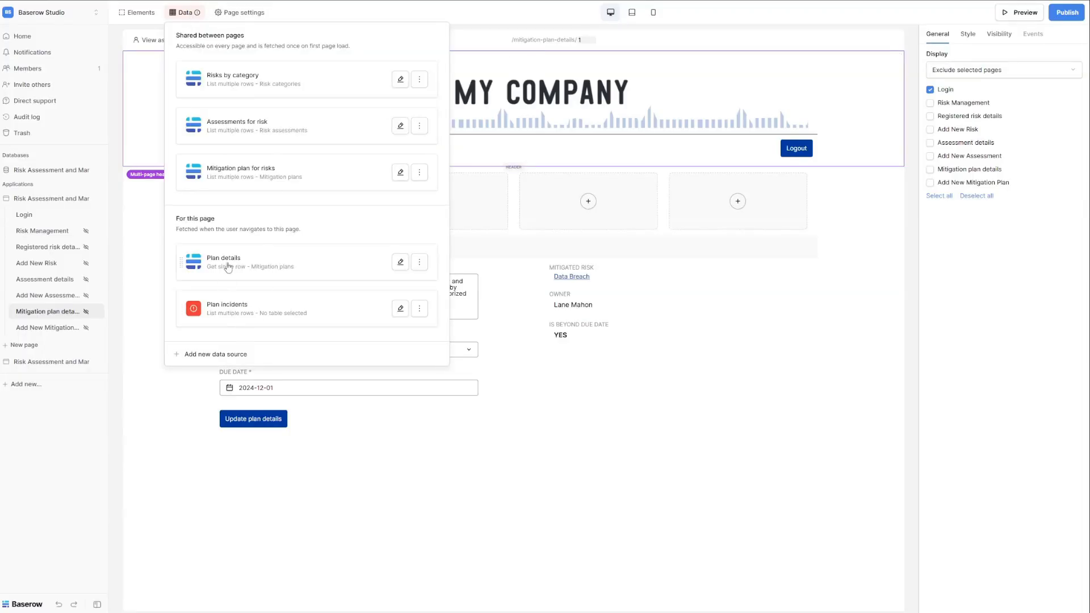
left_click(641, 465)
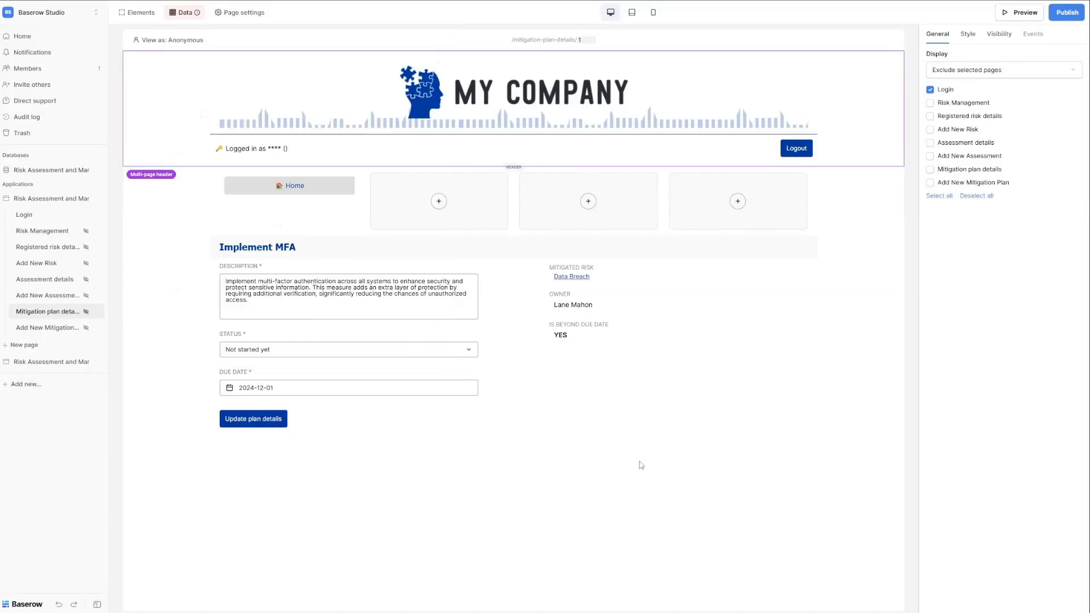
left_click(327, 289)
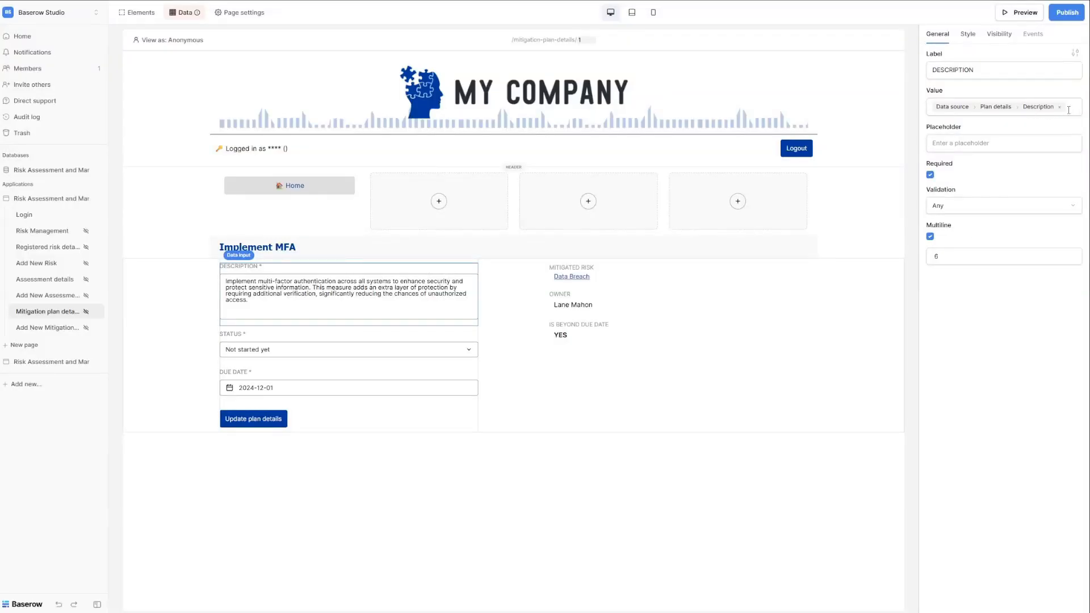
left_click(353, 351)
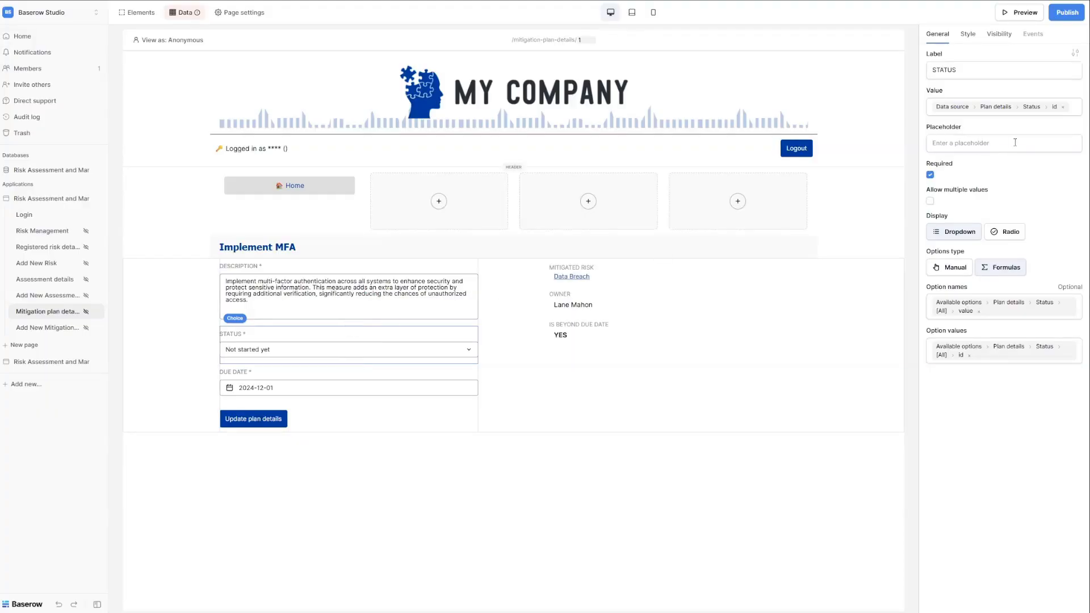
left_click(286, 383)
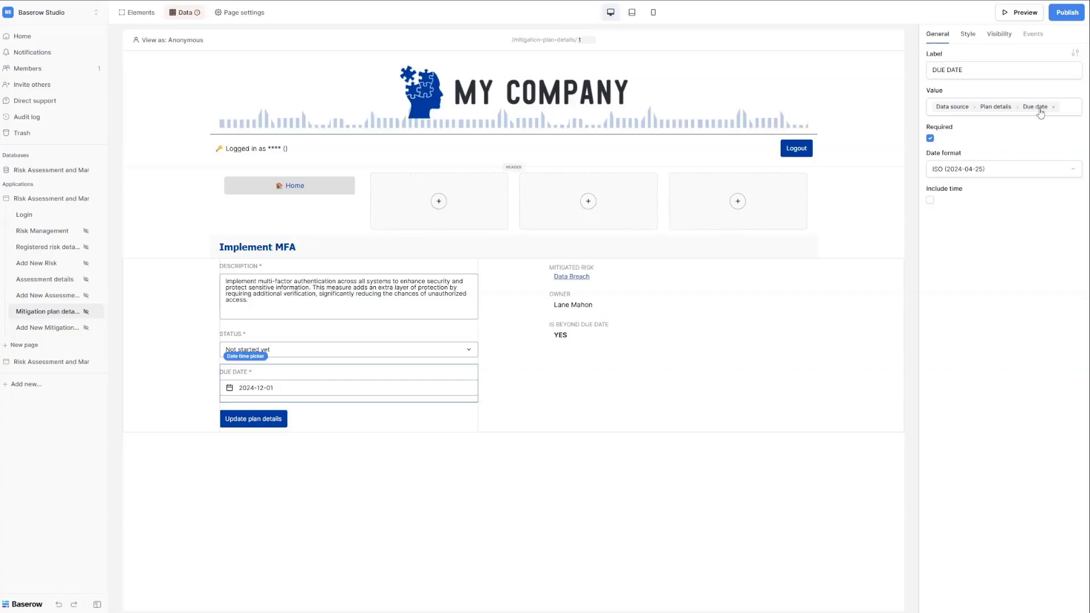
left_click(327, 421)
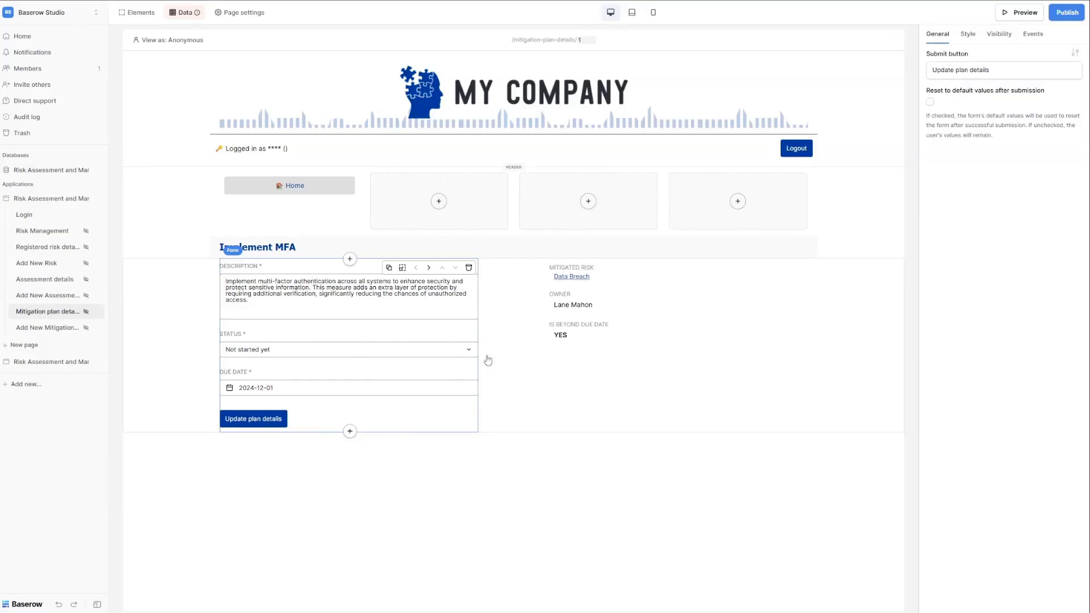
Review the plan form's Update a row mappings and its Refresh data source target.
left_click(1032, 34)
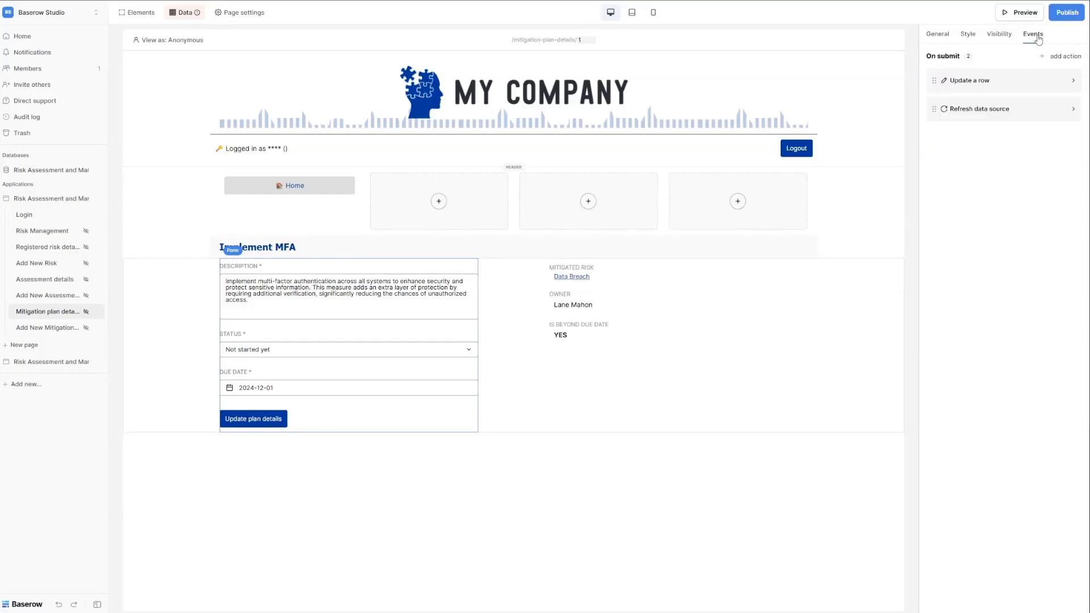
left_click(969, 83)
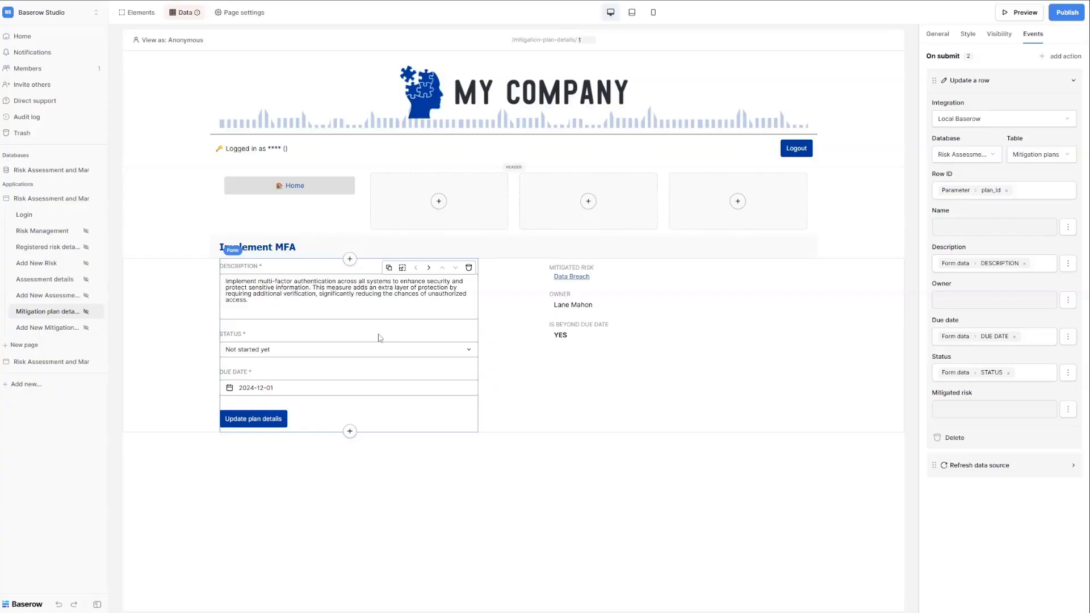
left_click(980, 467)
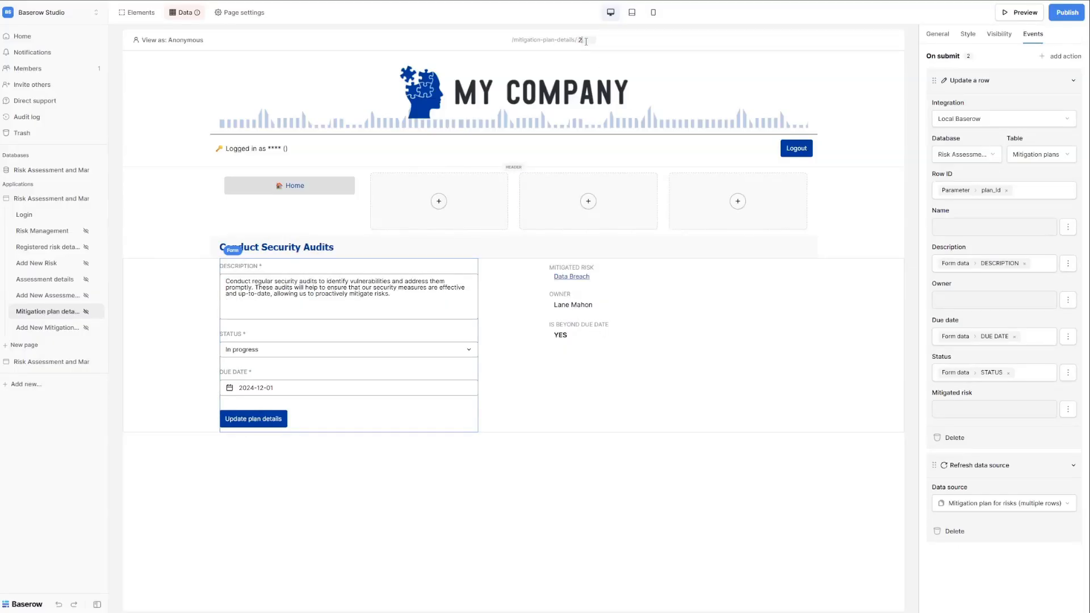
Preview mitigation plans 3, 4 and 5, then return to plan 1, Implement MFA.
key("BackSpace")
type("3")
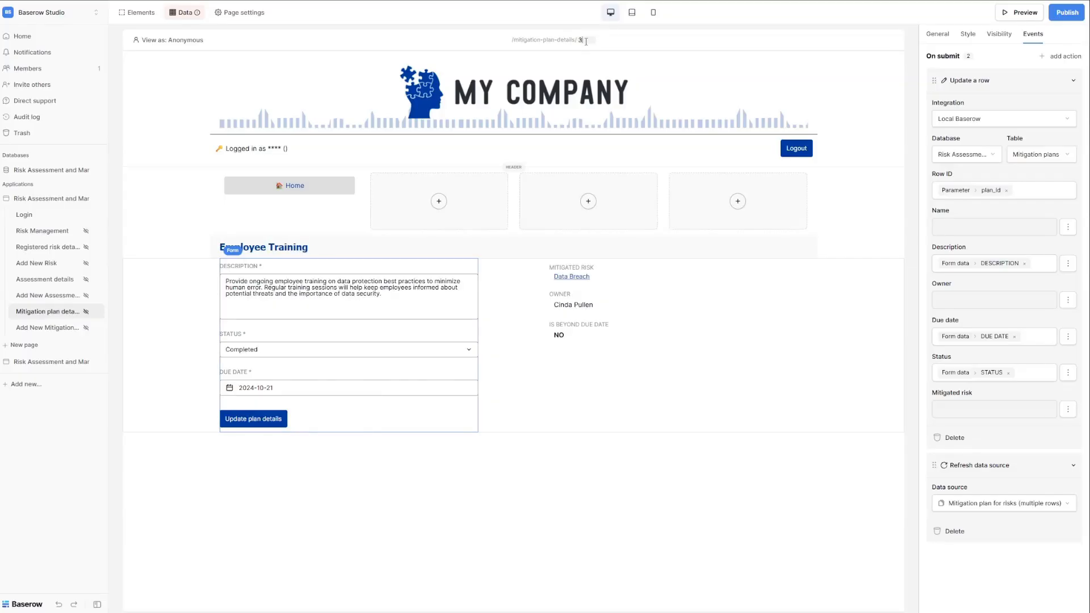
key("BackSpace")
type("4")
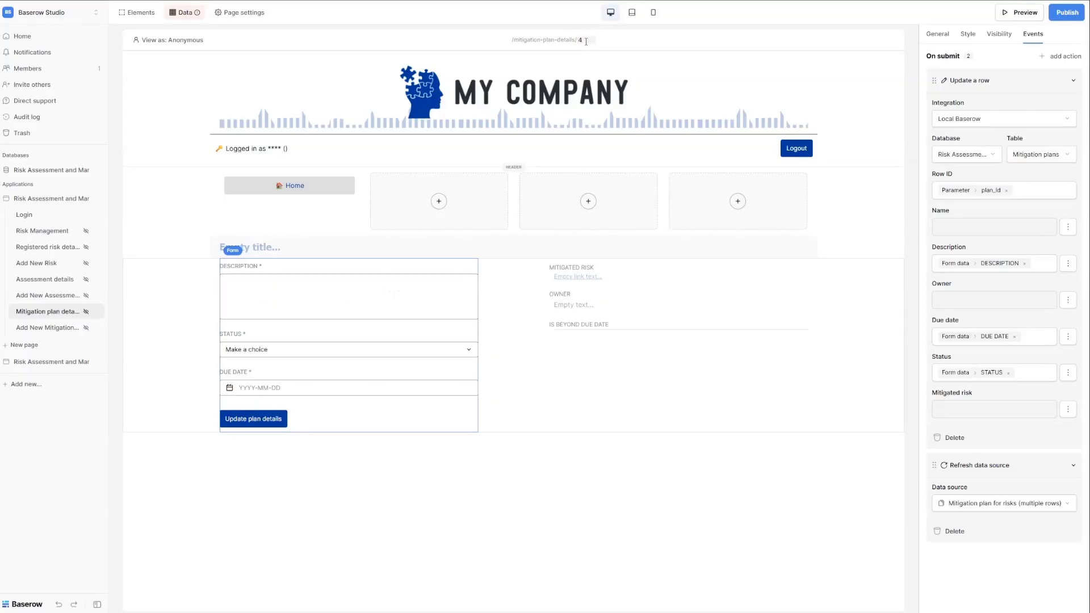
key("BackSpace")
type("5")
key("BackSpace")
type("1")
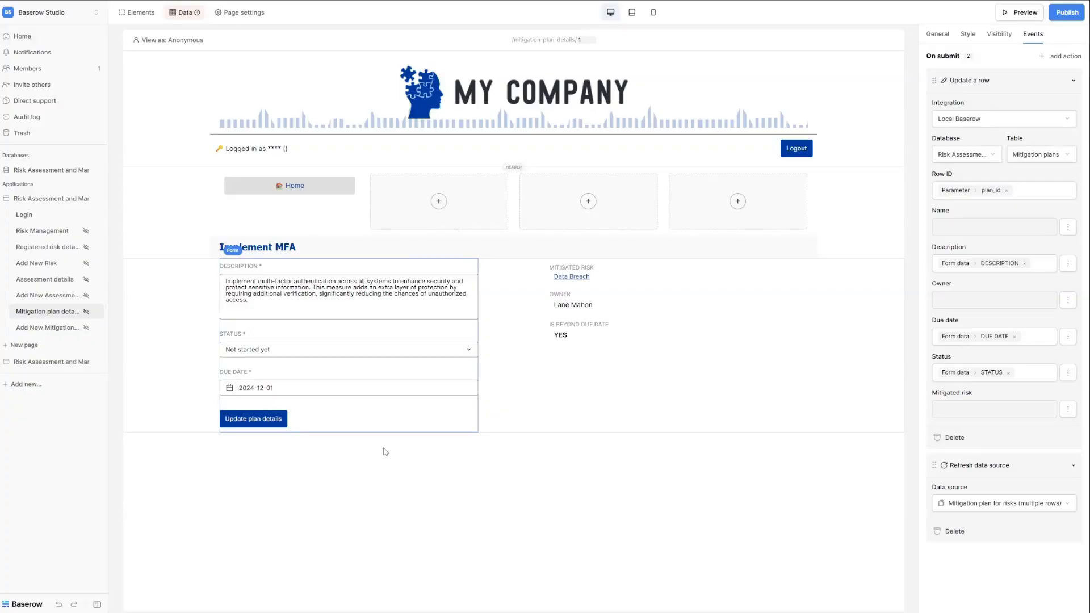
Open the Add New Mitigation Plan page and inspect its form, risk label and risk-name text.
left_click(48, 328)
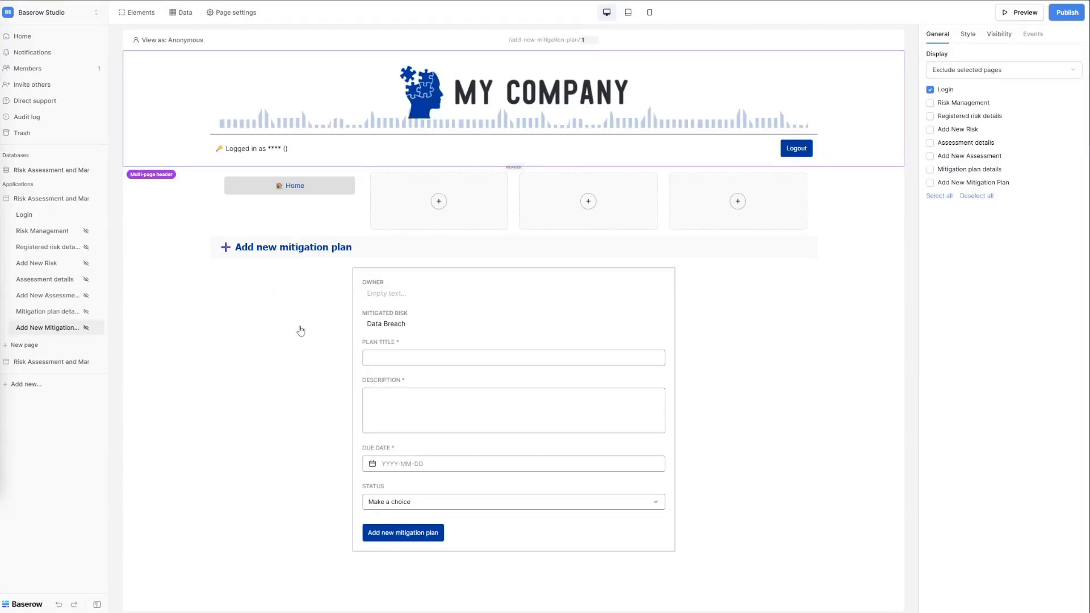
left_click(251, 344)
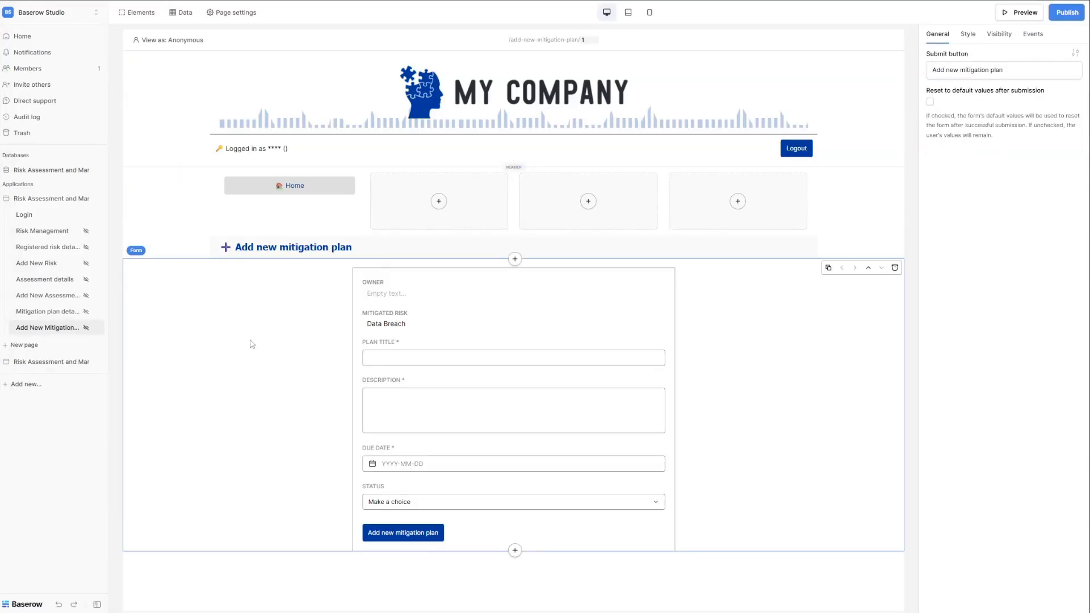
left_click(422, 319)
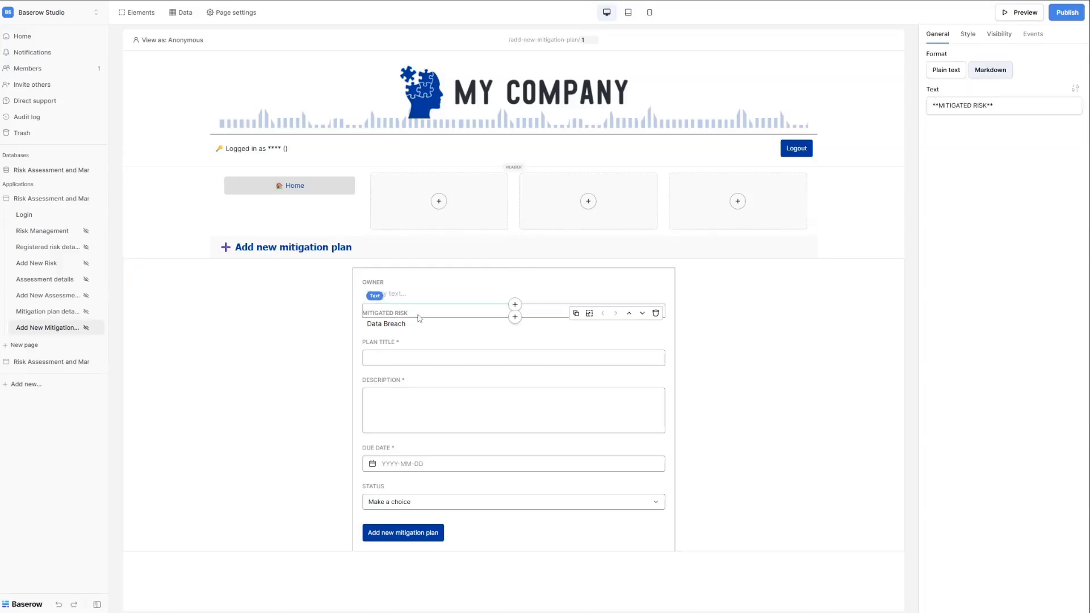
left_click(418, 324)
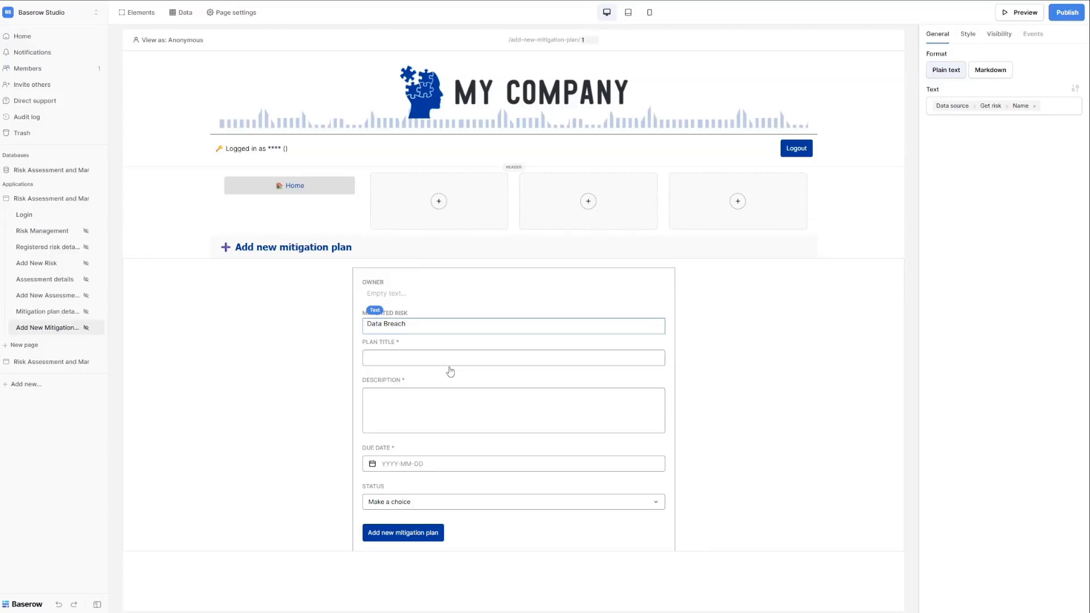
mouse_move(478, 322)
Inspect the plan title, description, due date and status fields, then show the form's submit Events.
left_click(422, 365)
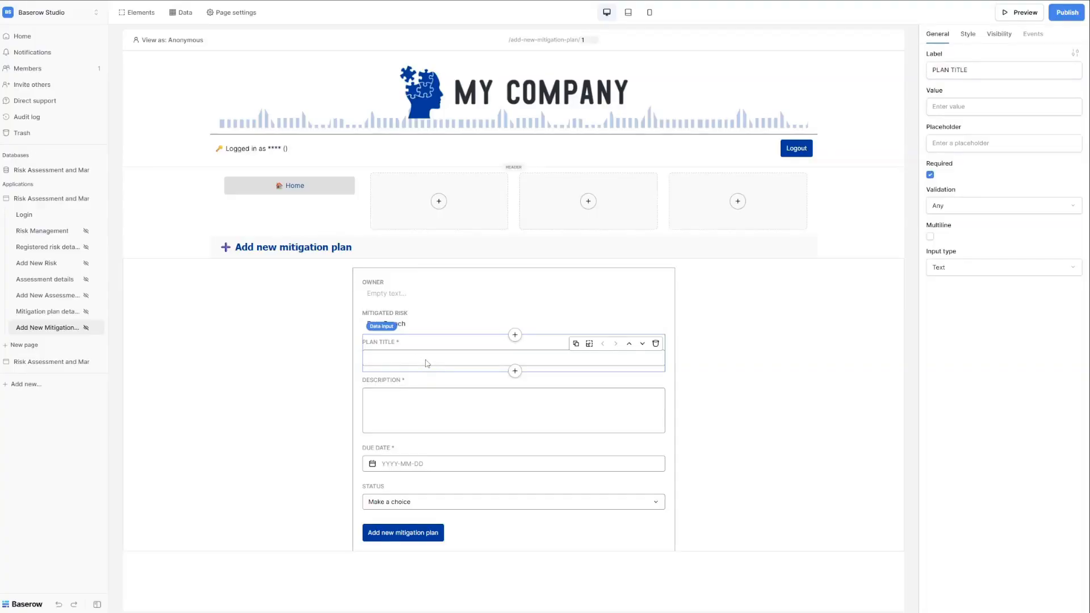
left_click(437, 414)
left_click(448, 463)
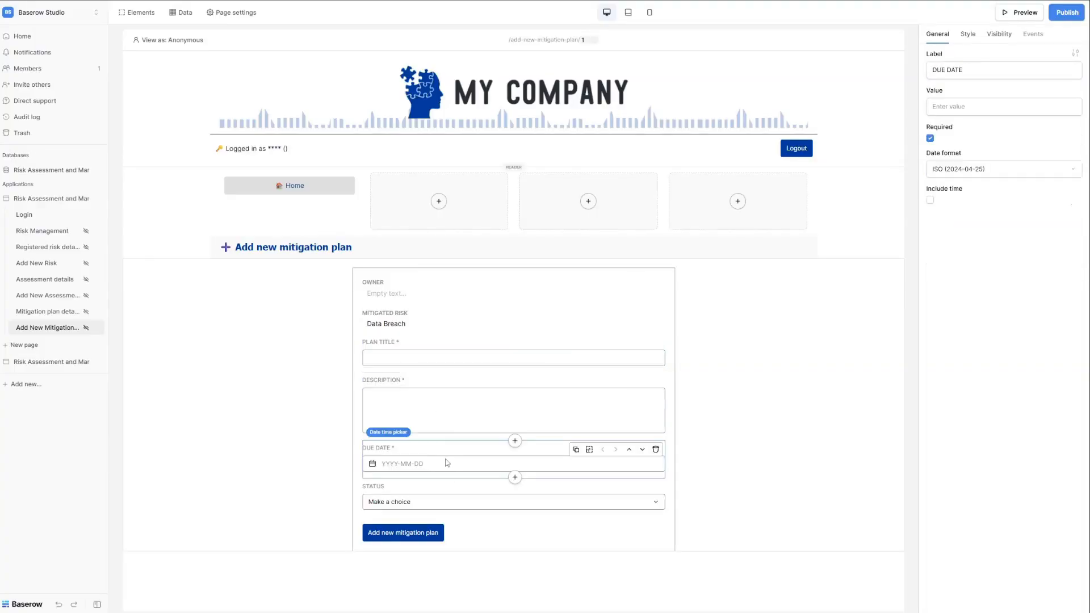
left_click(446, 507)
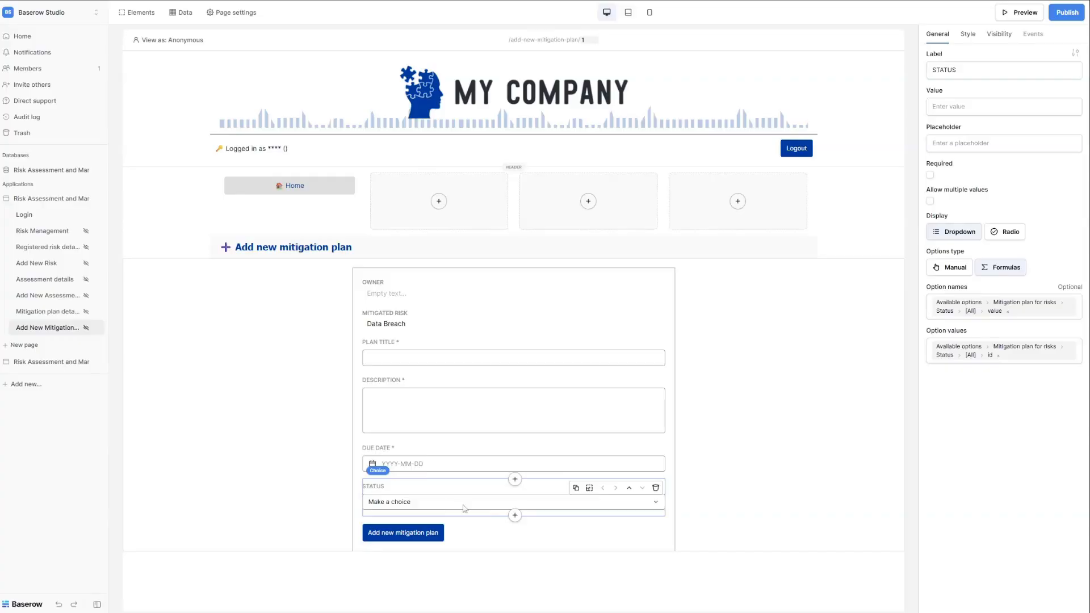
left_click(453, 543)
left_click(1035, 37)
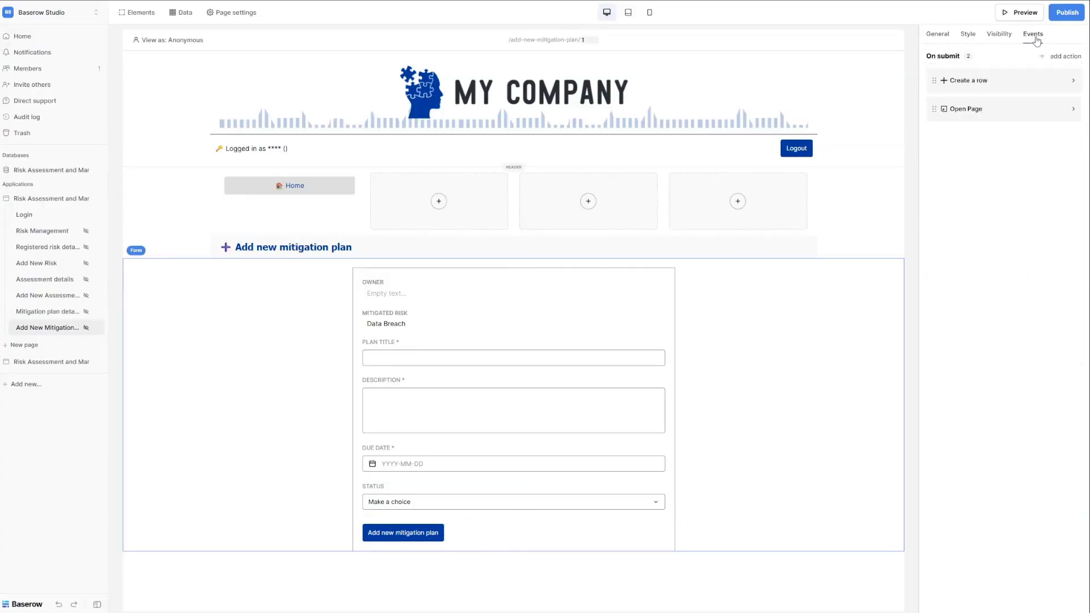
Expand the form's Create a row and Open Page actions, then inspect the shared header's display settings.
left_click(953, 90)
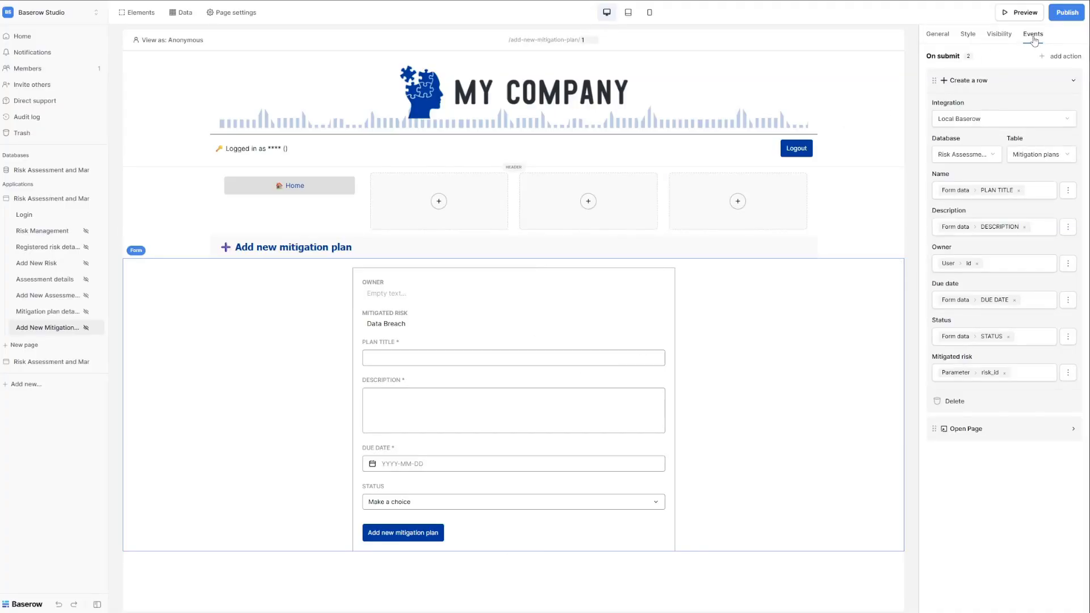
left_click(987, 435)
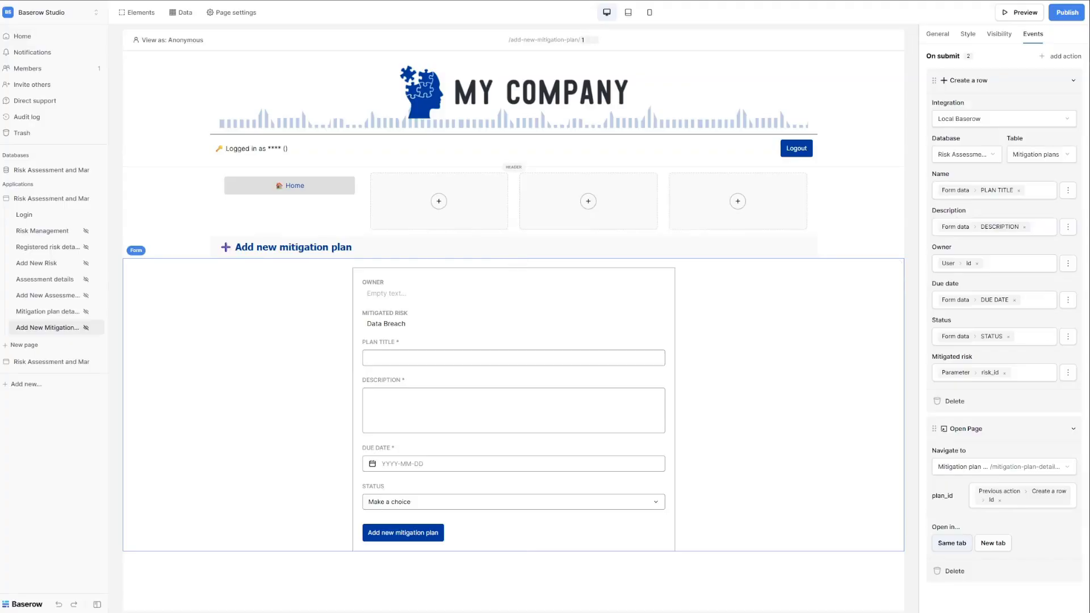
left_click(858, 106)
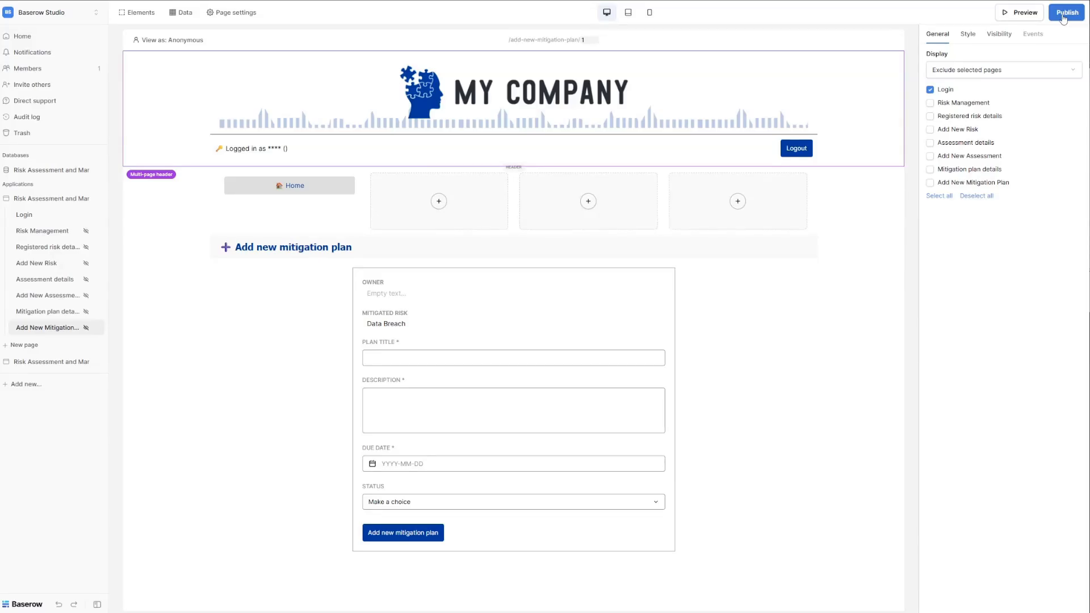
Preview the app, then check the page's Visibility: only logged-in visitors of all roles.
left_click(1015, 19)
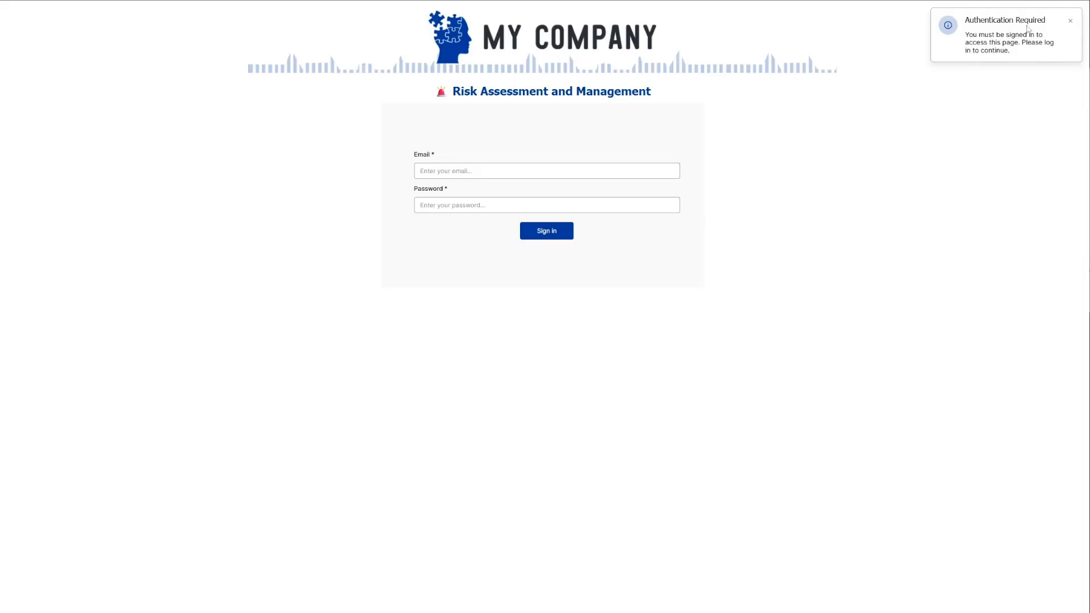
key("ctrl+shift+Tab")
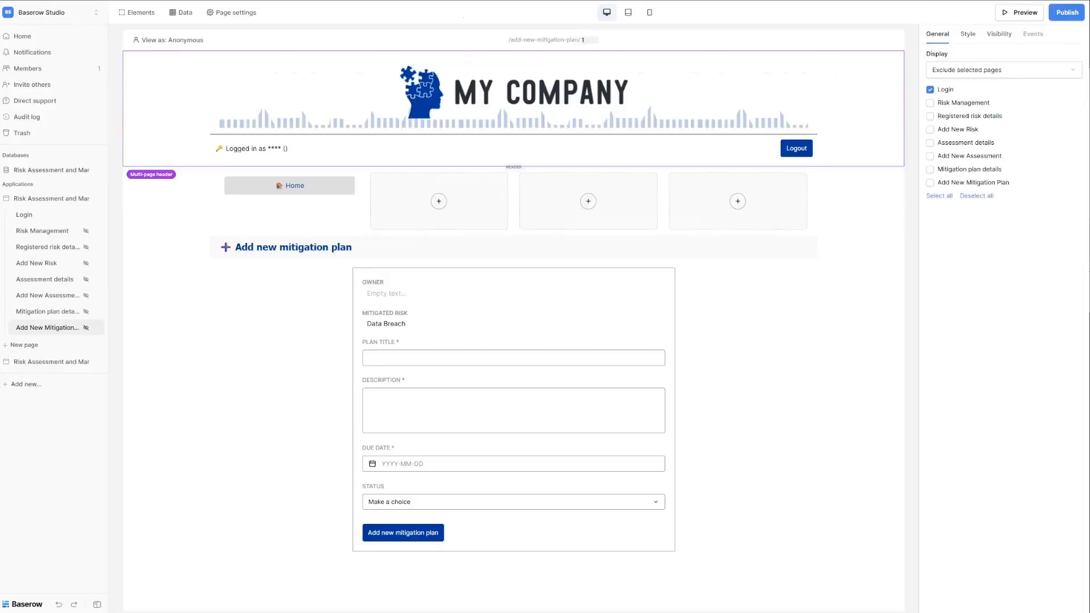
left_click(221, 17)
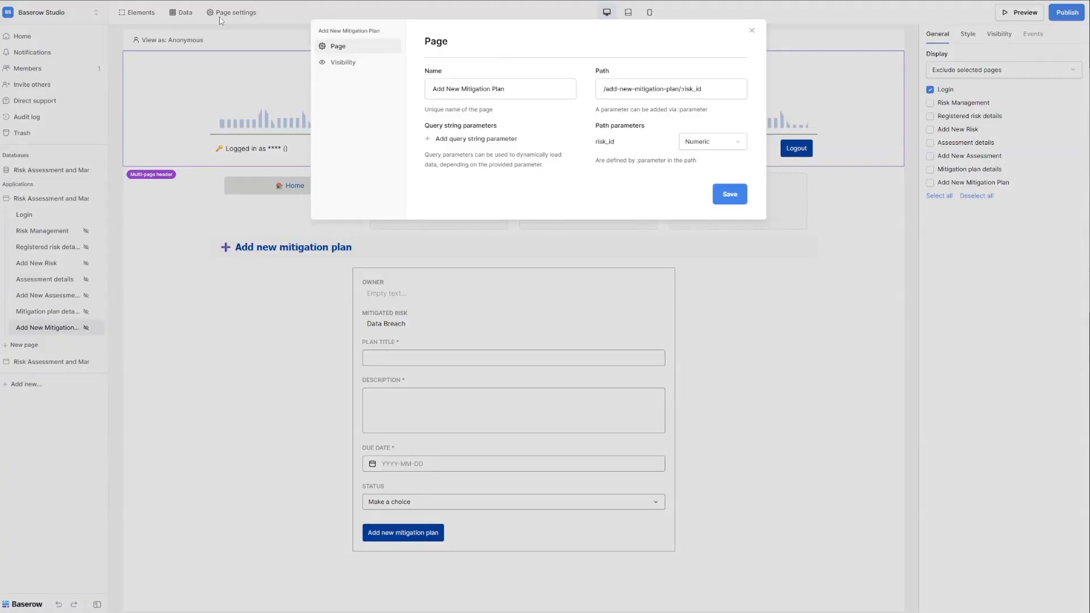
left_click(349, 63)
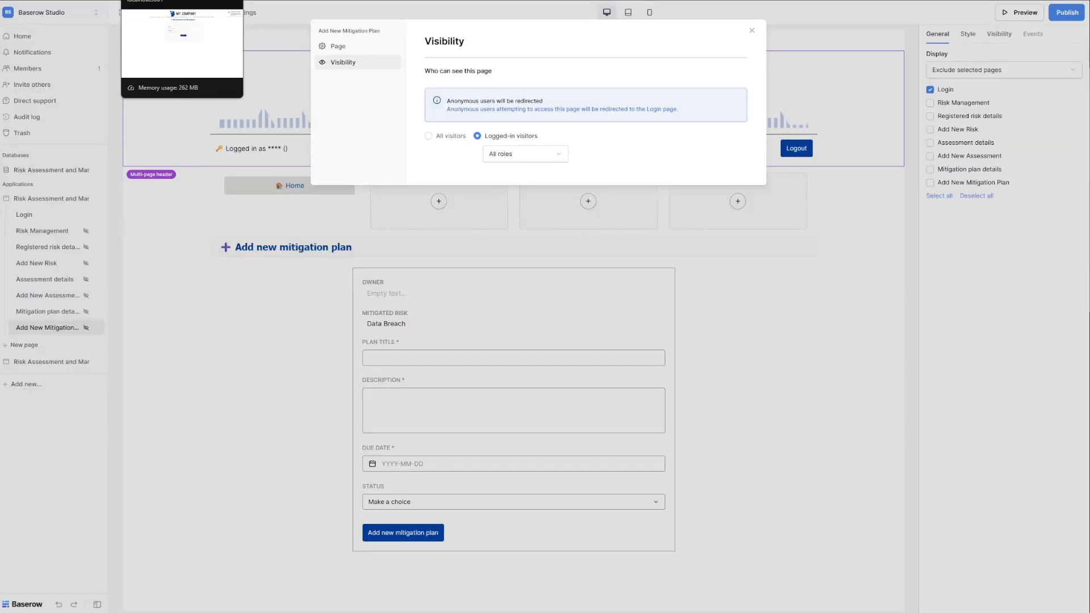
left_click(182, 0)
Sign in to the preview with the manager's e-mail and password.
left_click(444, 169)
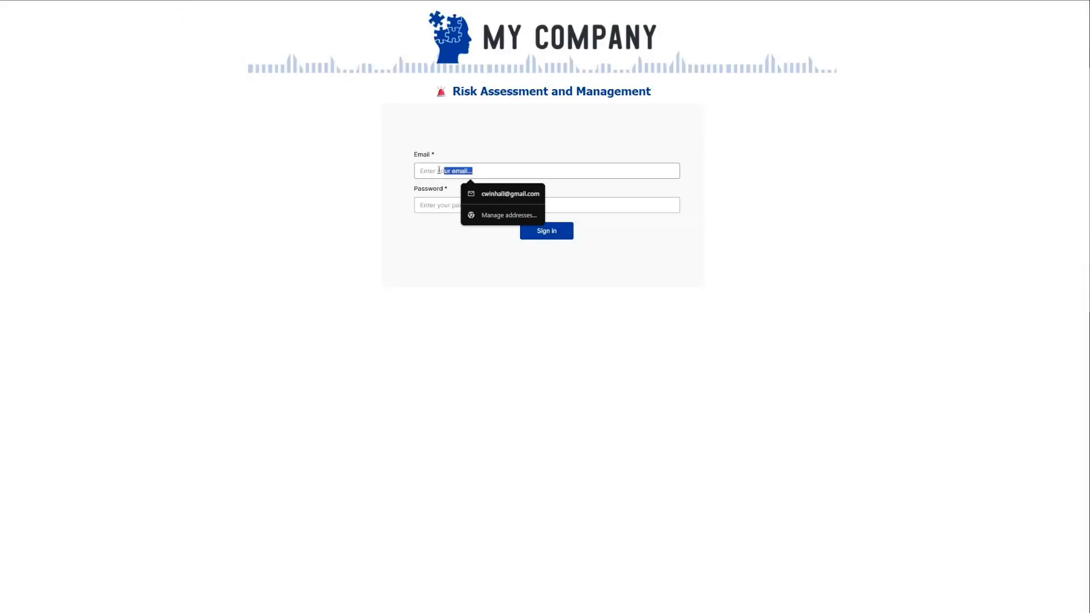
type("allie.ecker@example.com")
left_click(441, 204)
type("pa")
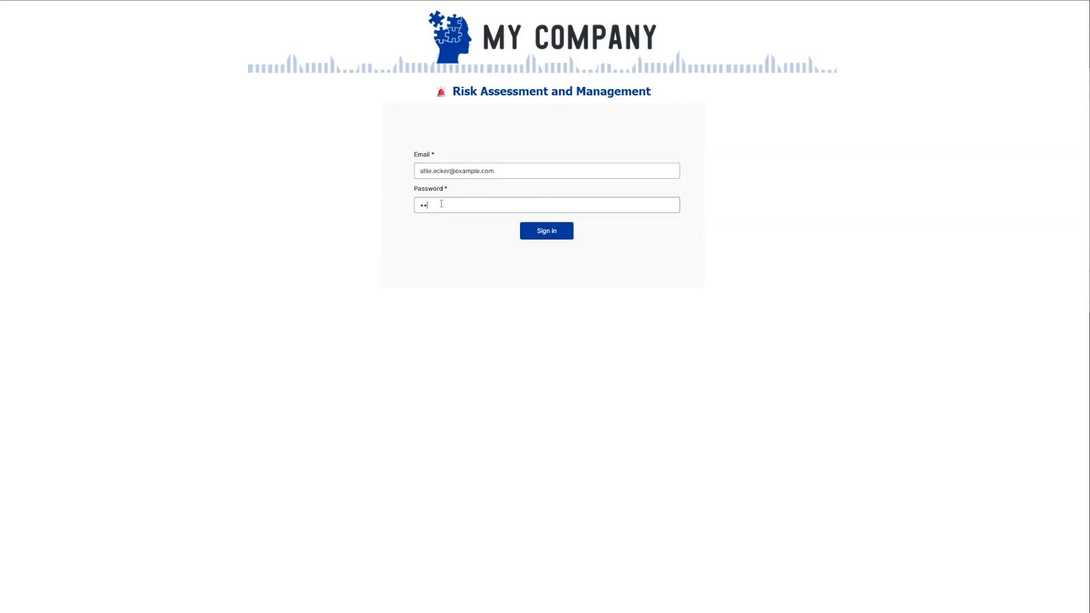
type("ss")
left_click(539, 231)
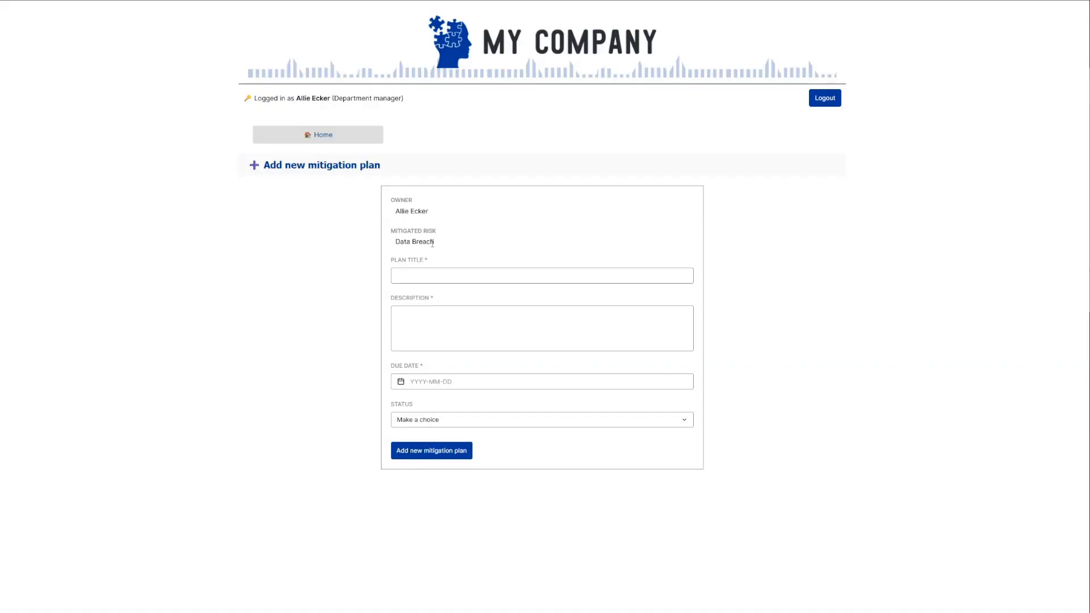
Add plan 'test' with description 'test2', due 2025-08-26, status Not started yet.
left_click(431, 279)
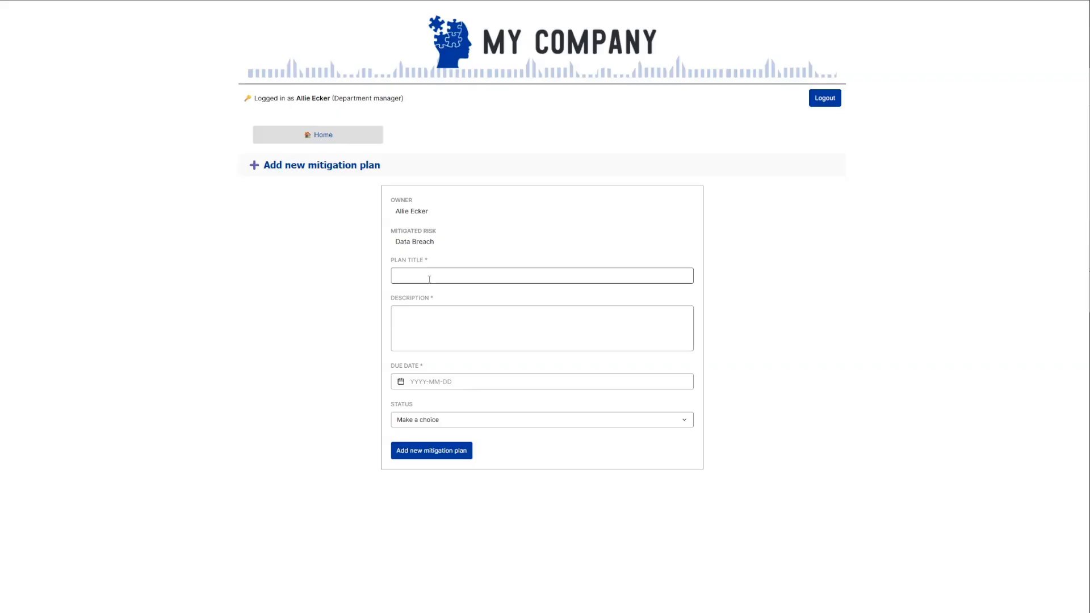
type("test")
left_click(451, 321)
type("test2")
left_click(446, 382)
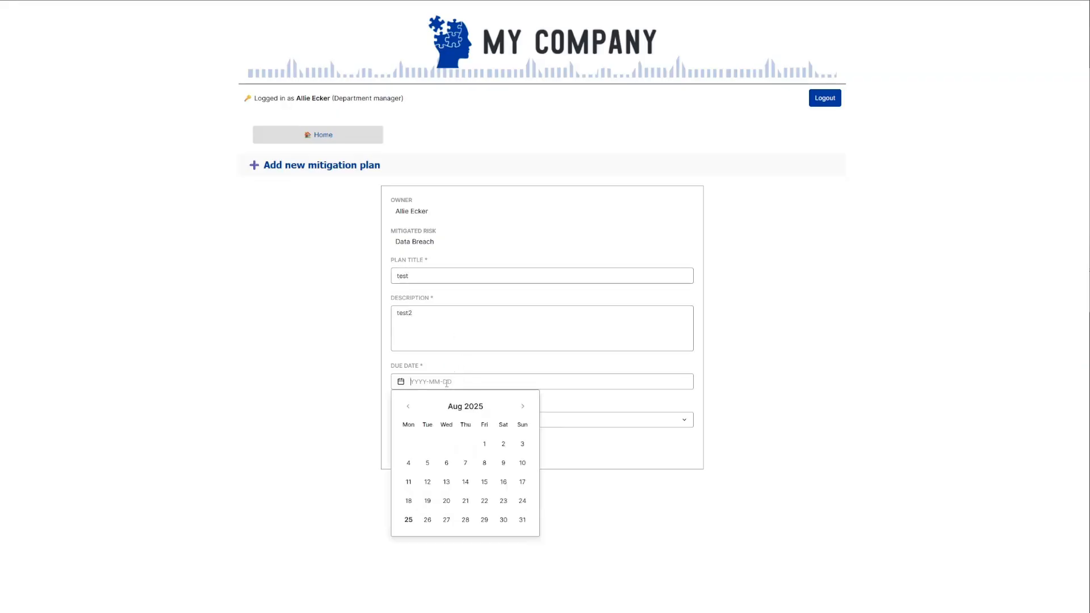
left_click(424, 520)
left_click(464, 423)
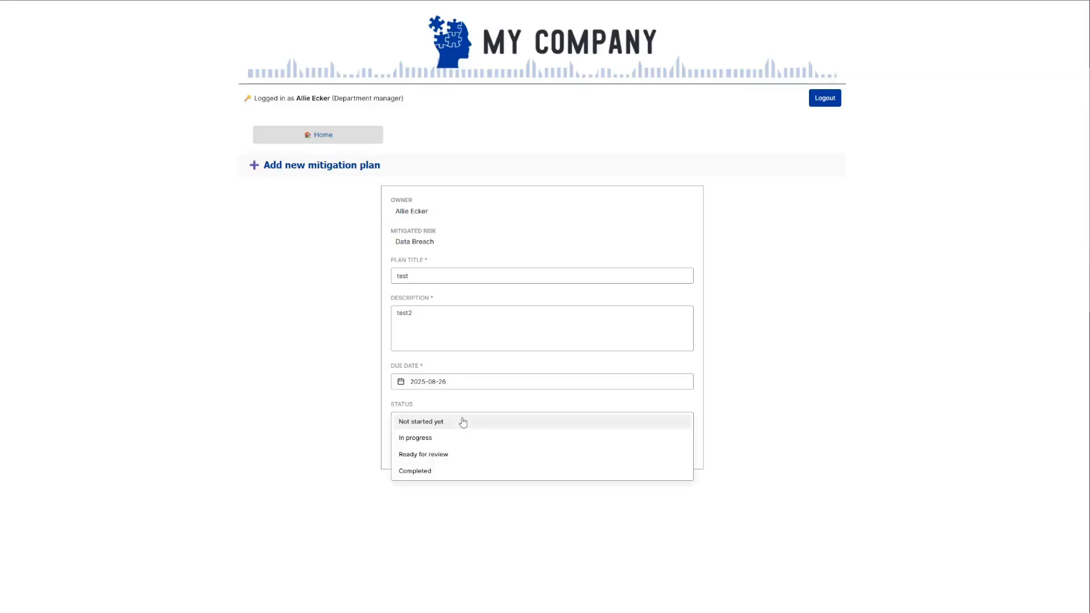
left_click(448, 423)
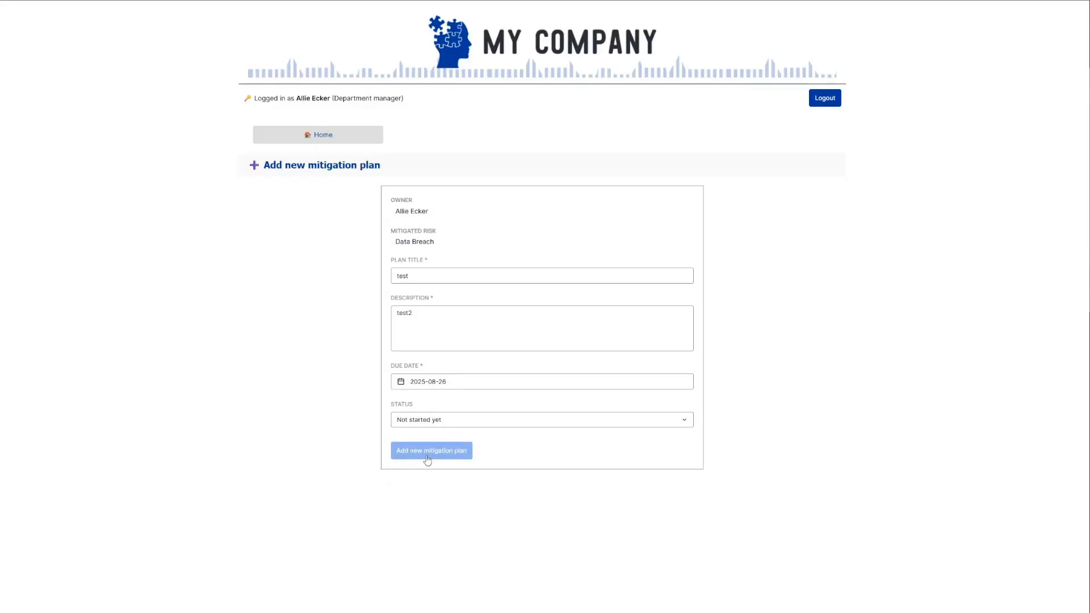
left_click(435, 453)
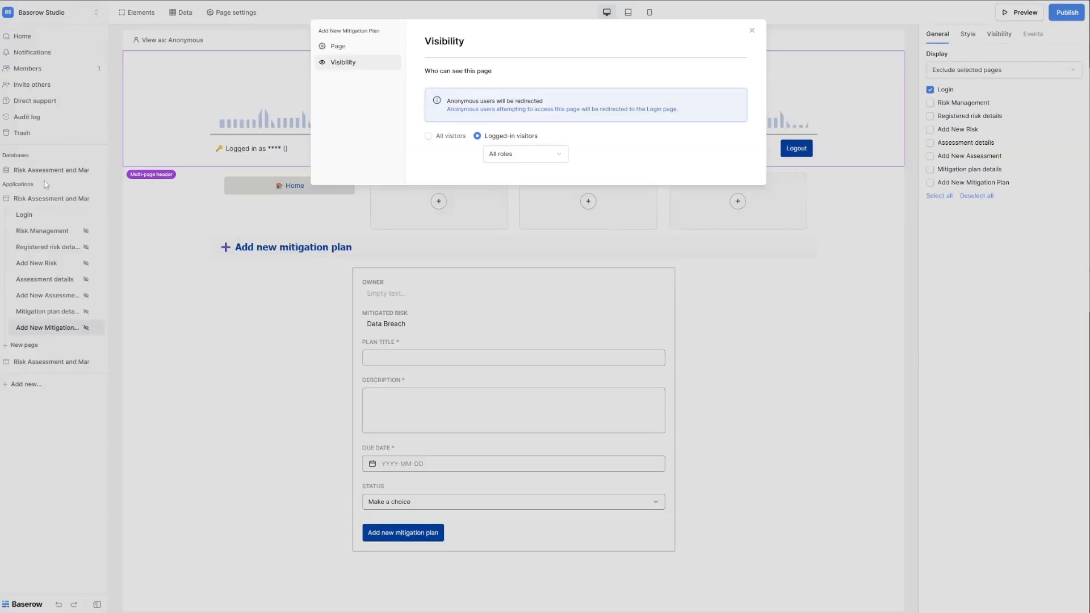
Delete the test row 48 from the Mitigation plans table, then expand the risk application's pages.
left_click(34, 176)
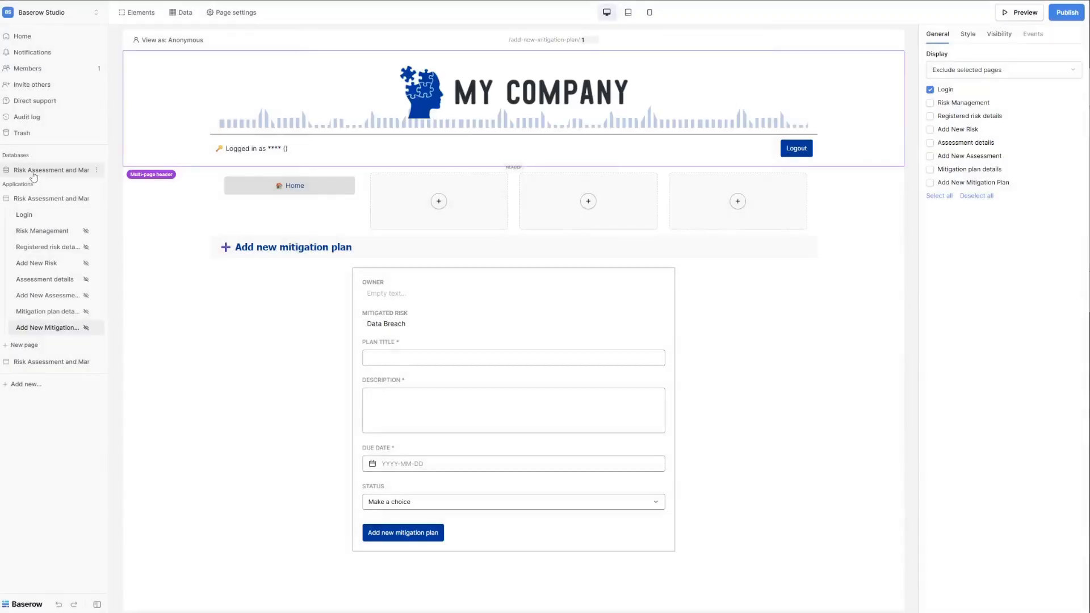
left_click(35, 170)
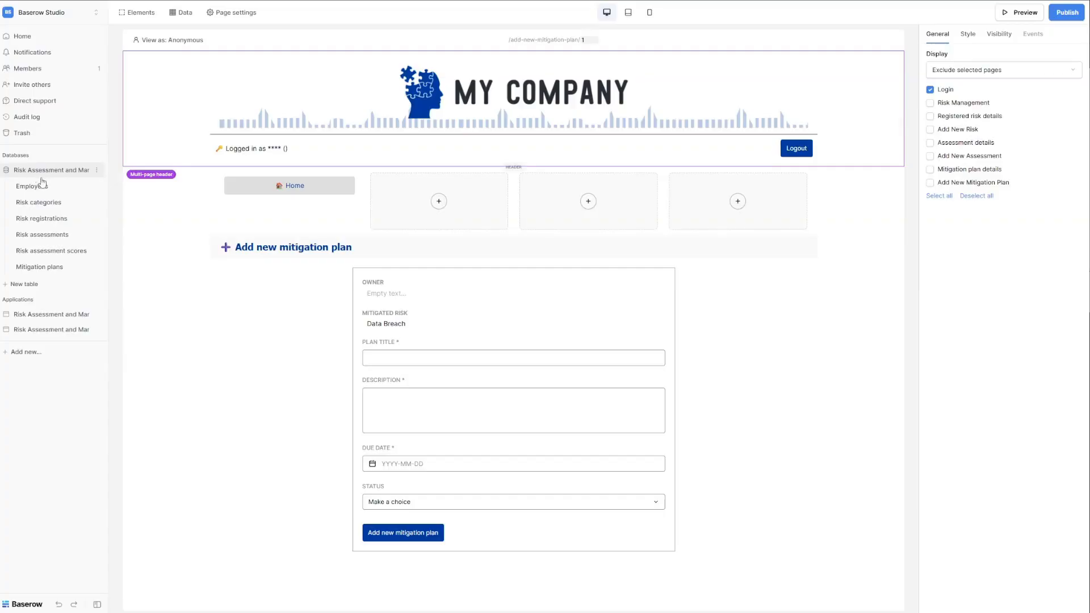
left_click(53, 266)
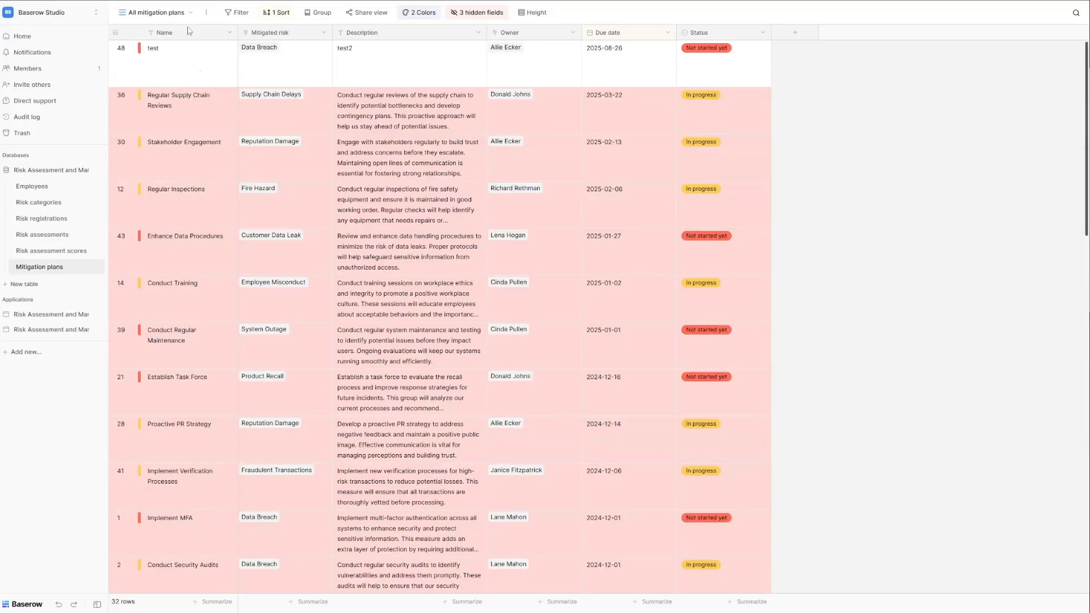
right_click(216, 67)
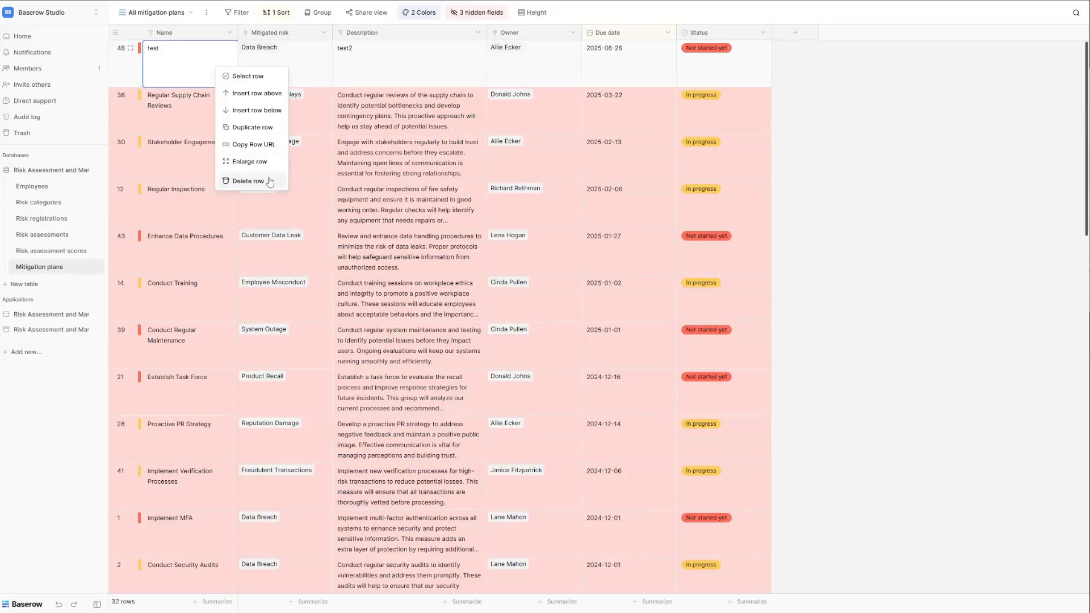
left_click(270, 181)
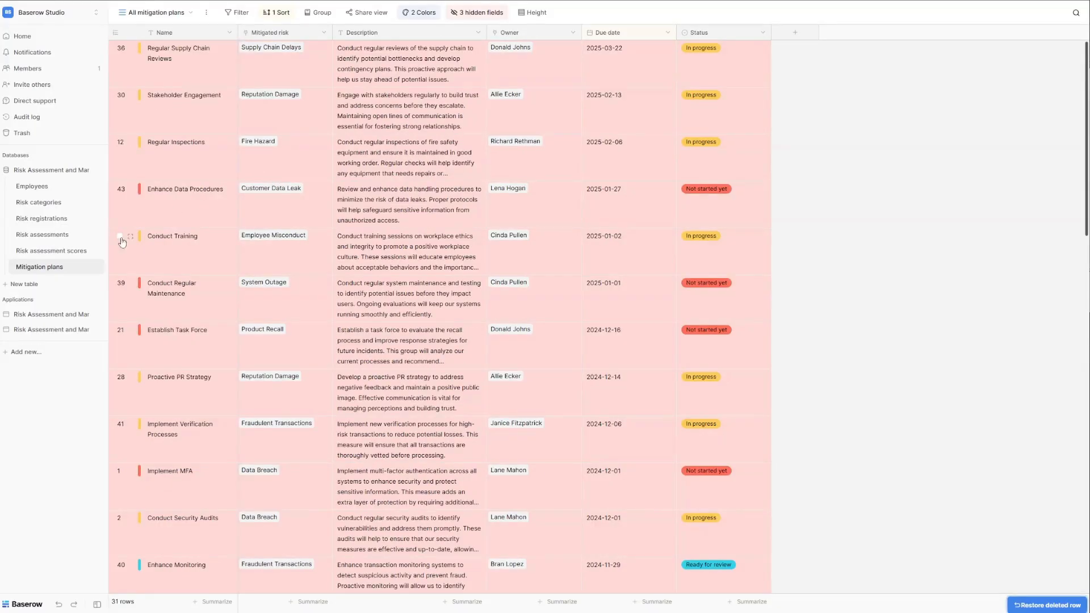
left_click(55, 316)
In the preview, open Regulatory Non-compliance risk details and both its assessments, then return home.
left_click(48, 327)
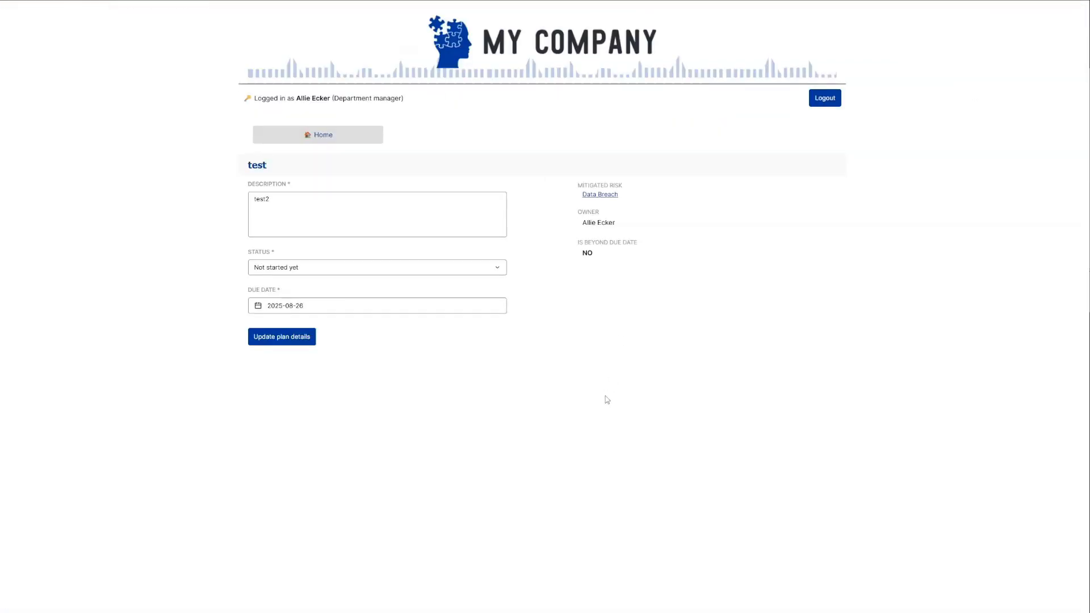
left_click(318, 141)
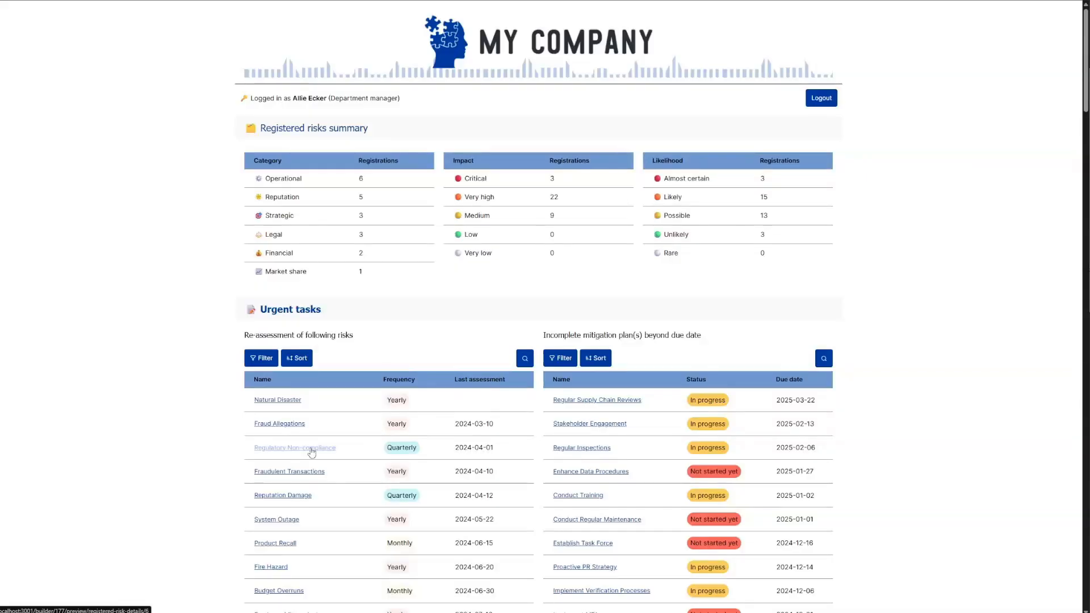
left_click(311, 452)
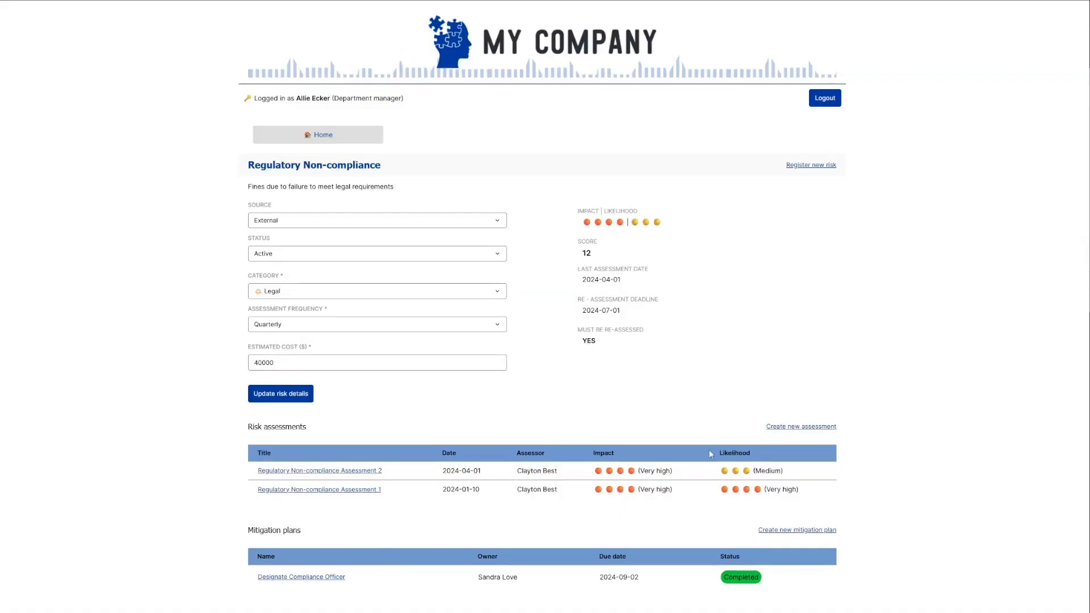
left_click(366, 471)
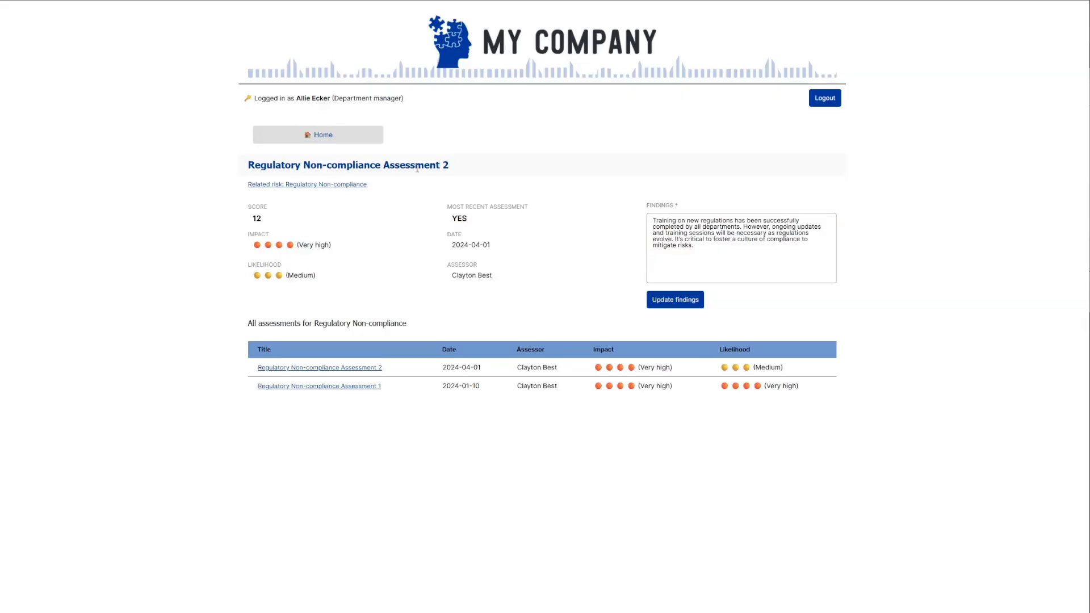
left_click(351, 388)
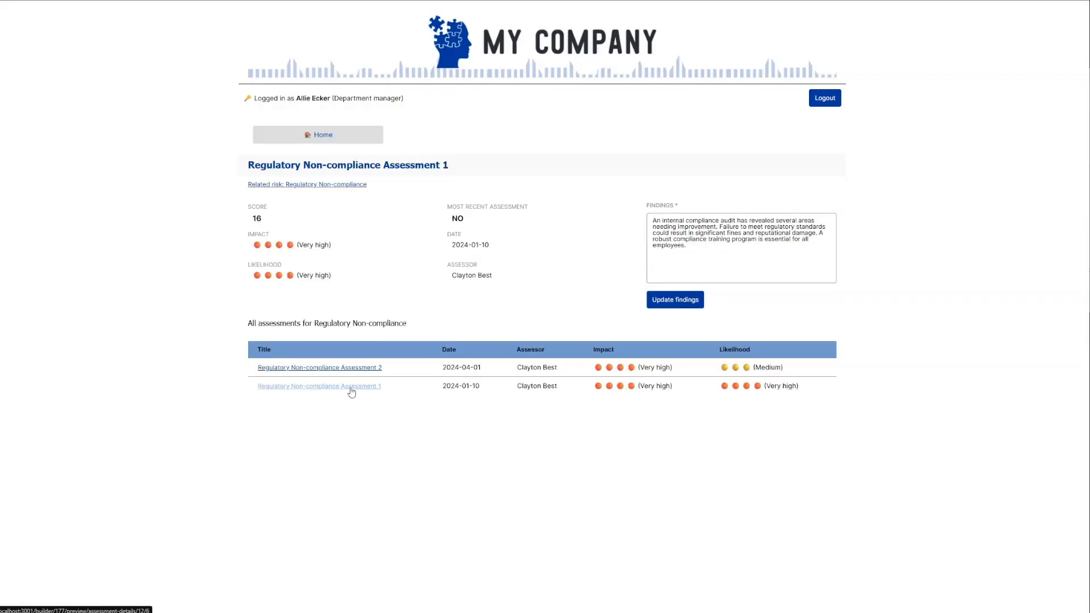
left_click(359, 143)
Open the Regular Supply Chain Reviews plan, return home, then open the Legal Dispute risk details.
scroll(572, 369, "down", 1)
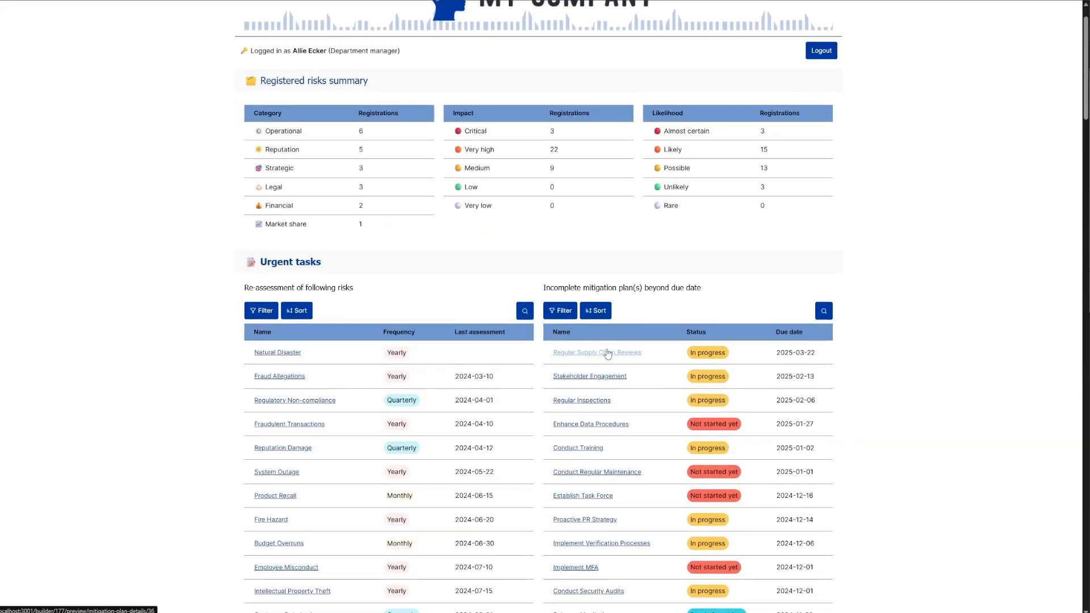
left_click(608, 353)
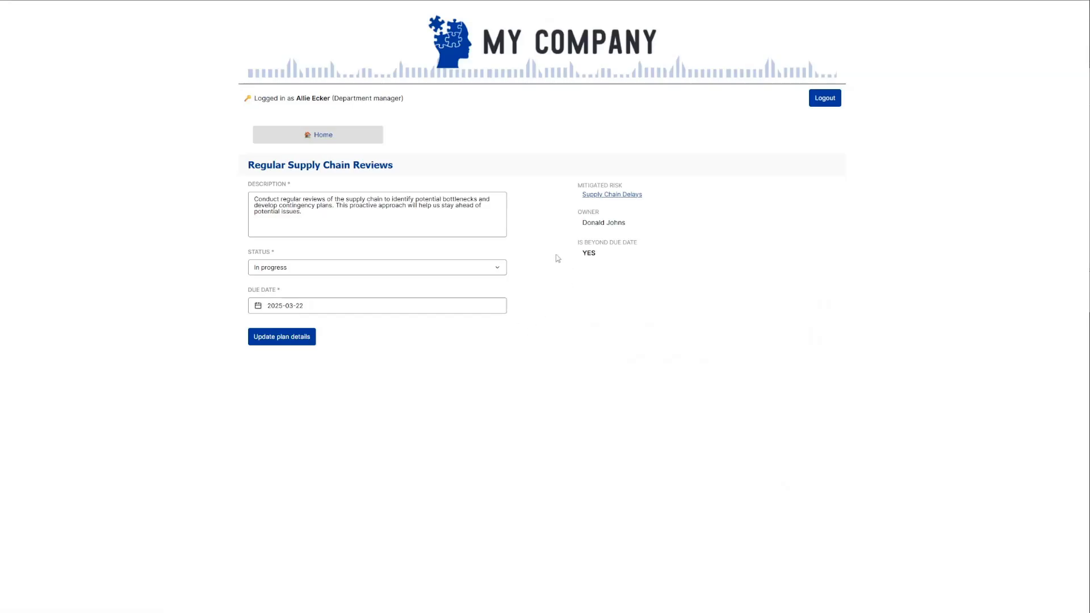
left_click(332, 138)
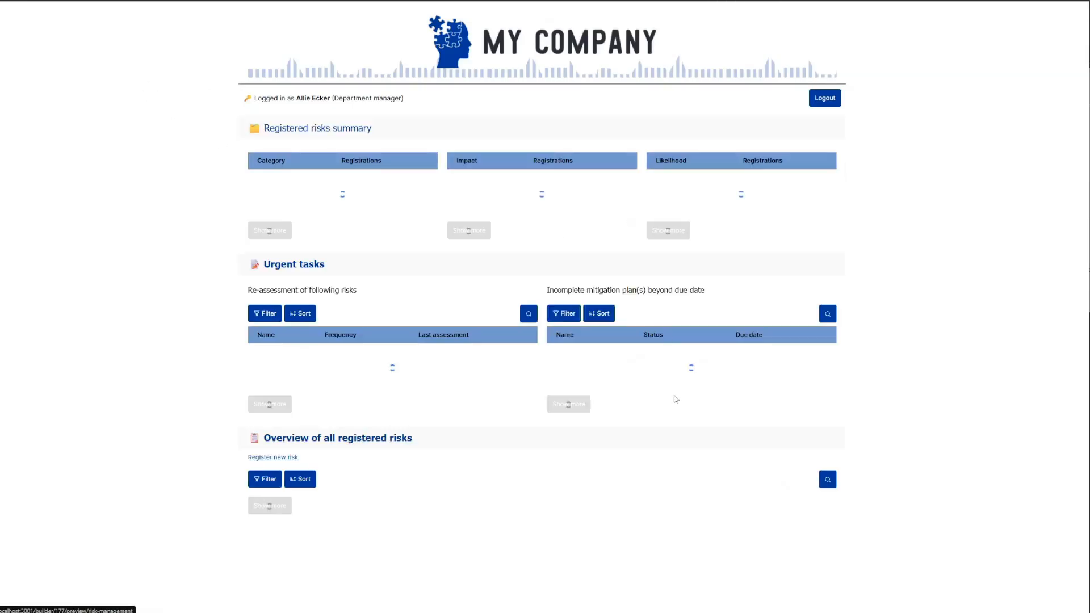
scroll(704, 377, "down", 12)
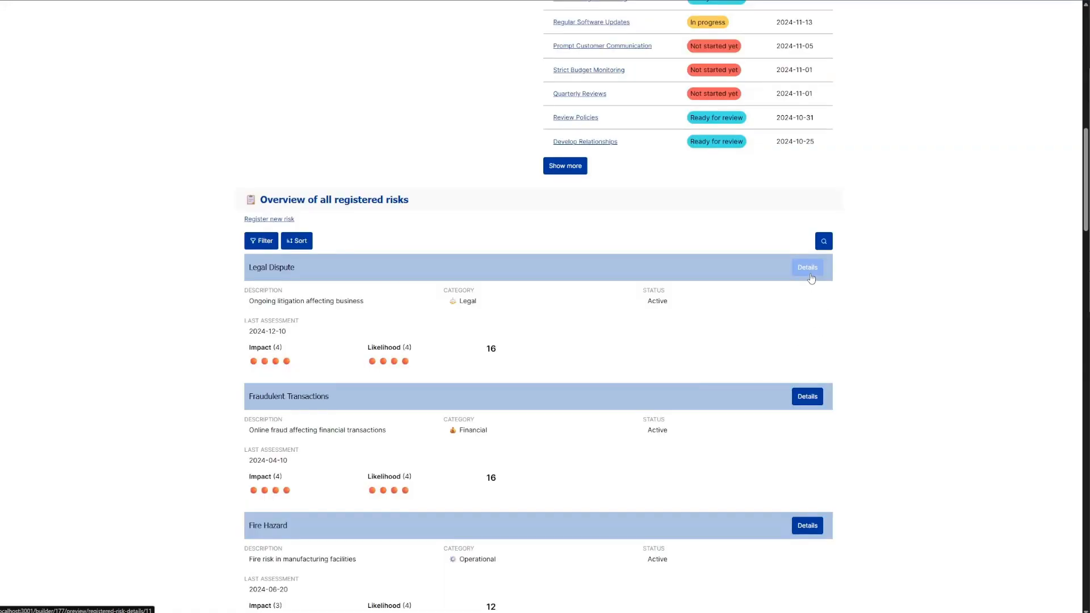
left_click(807, 267)
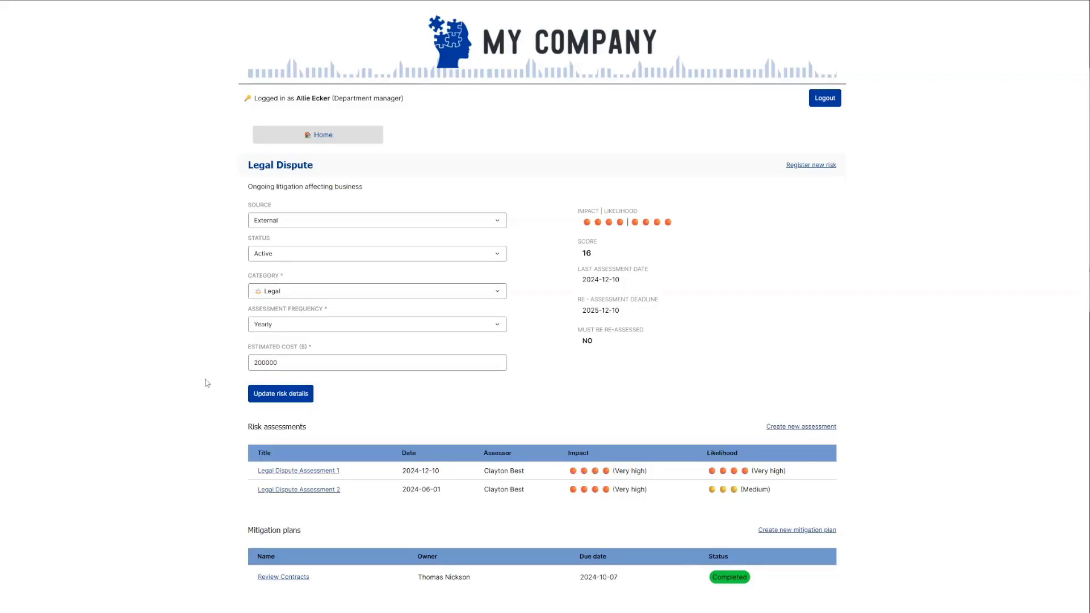
Return to the dashboard and start publishing, which asks for a domain first.
left_click(323, 133)
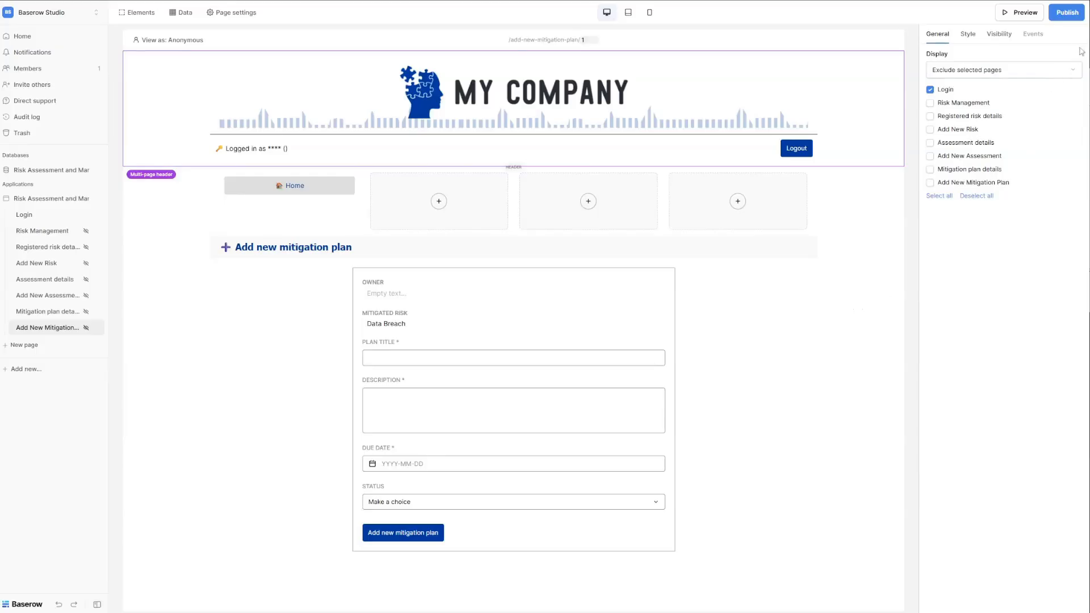
left_click(1066, 13)
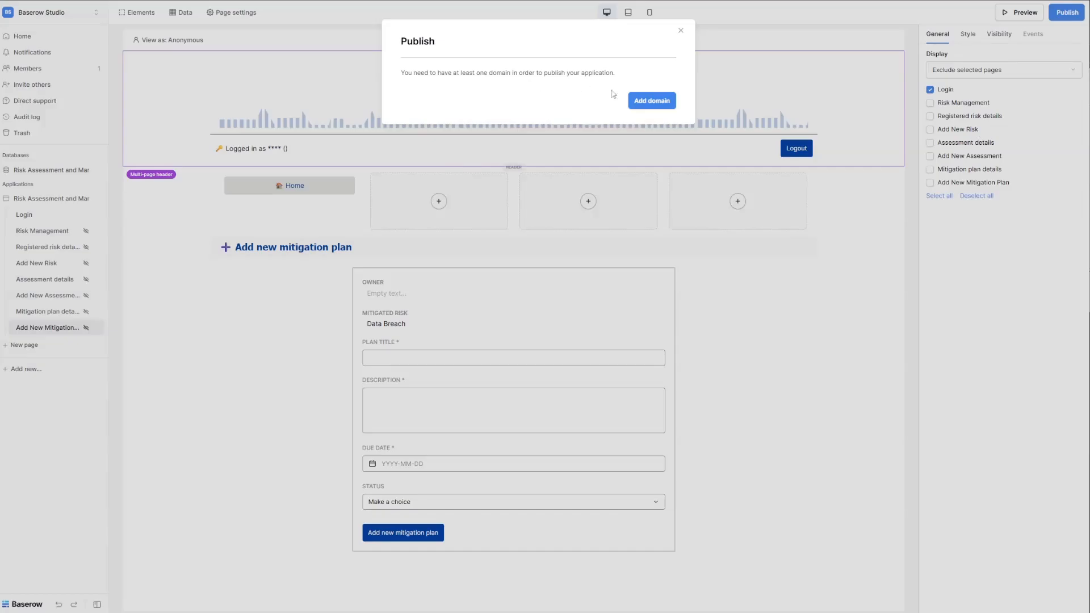
Add a Subdomain of baserow.site domain named riskassessmentandmitigation.
left_click(656, 101)
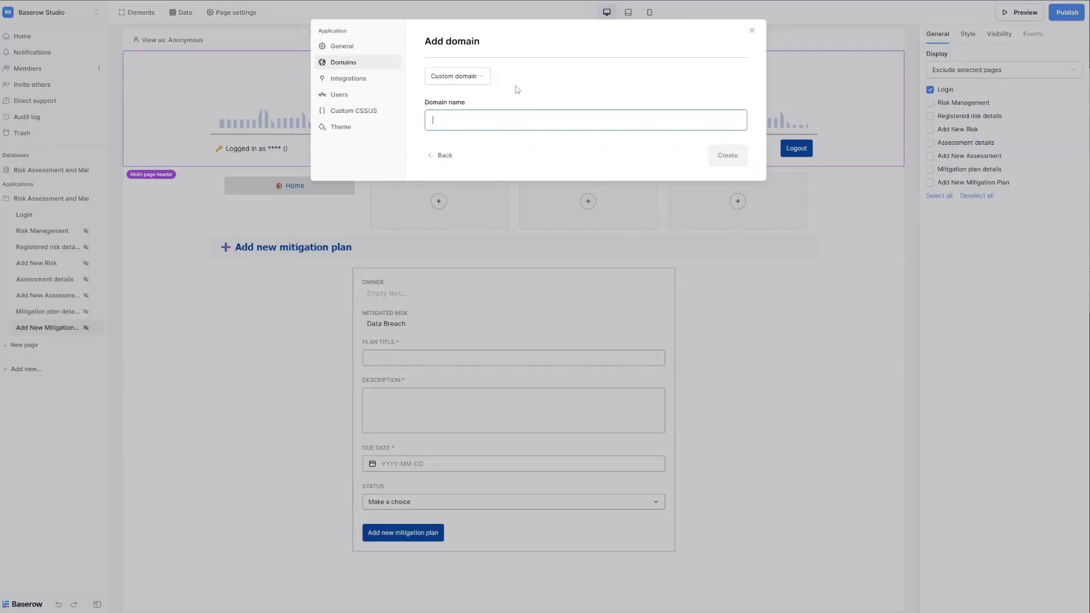
left_click(460, 83)
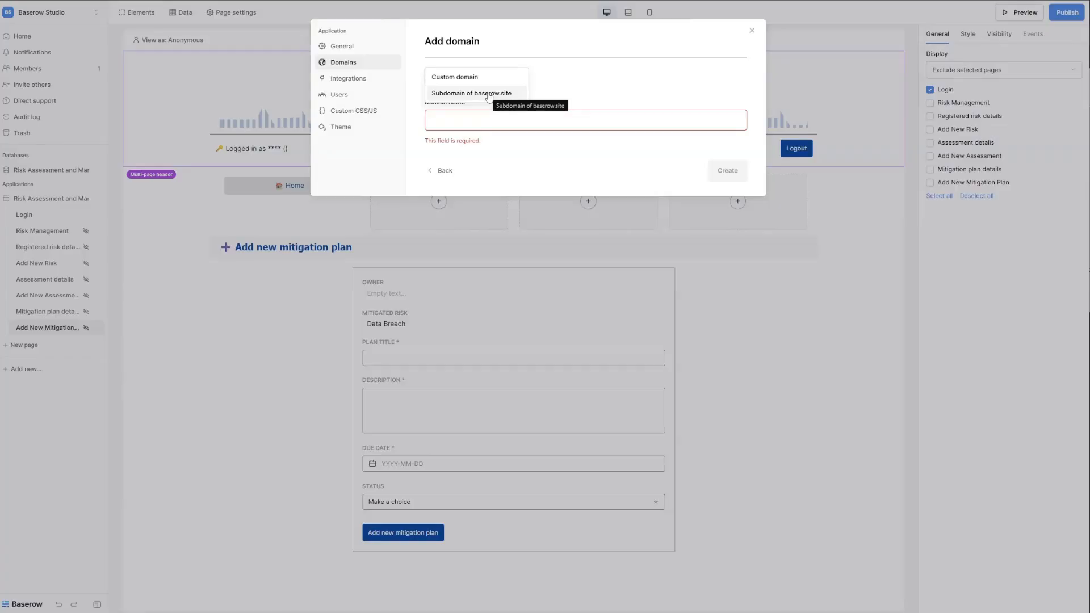
left_click(488, 94)
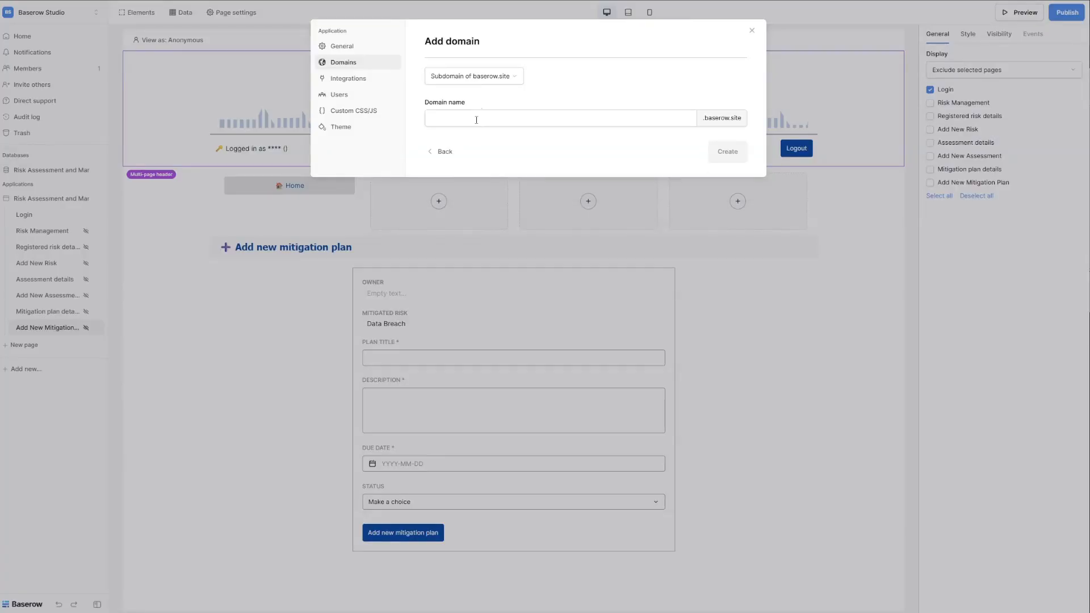
left_click(476, 118)
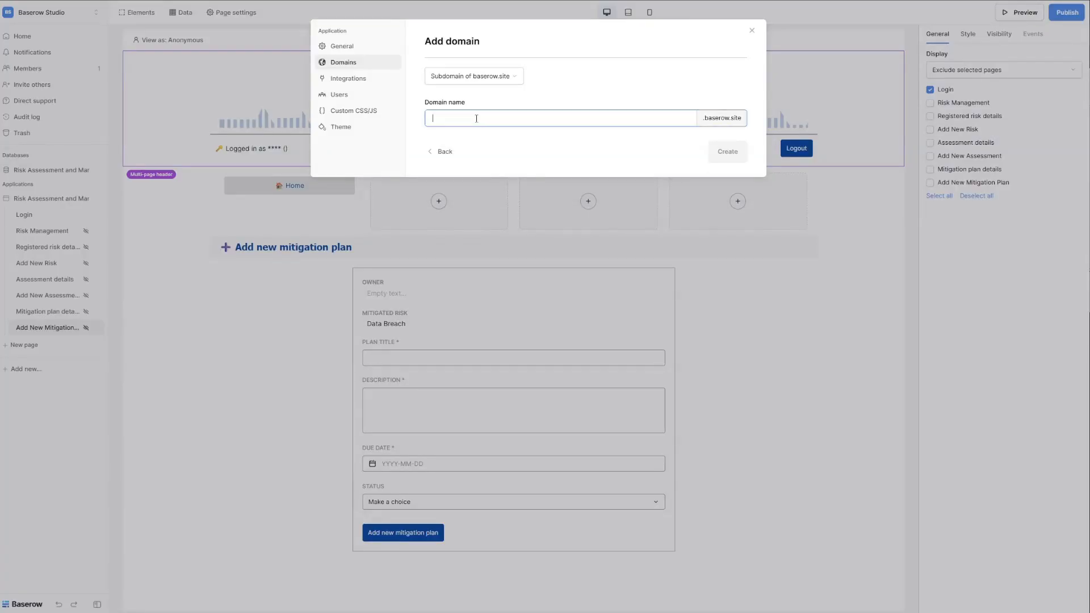
type("risk")
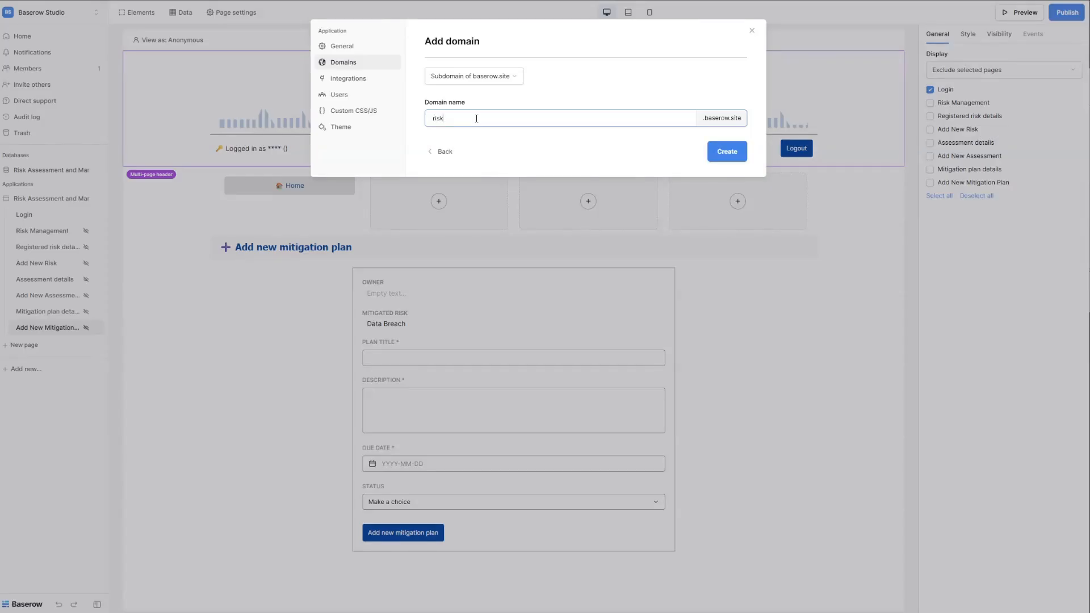
type("assessmentandmitigation")
double_click(562, 117)
Create riskassessmentandmitigation.baserow.site, publish the app to it and open the live site.
left_click(722, 151)
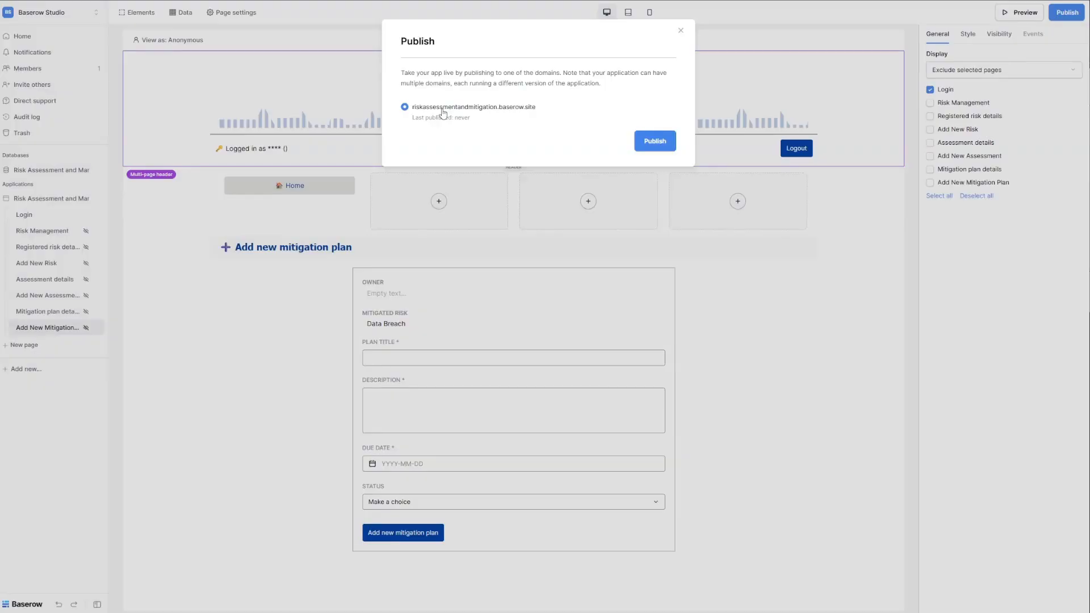
left_click(652, 142)
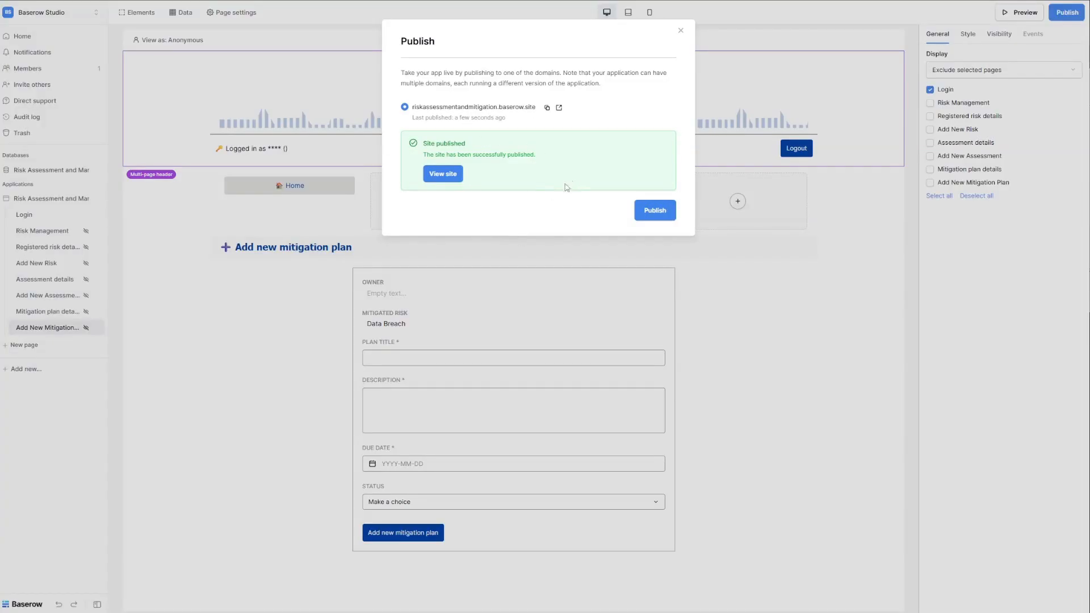
left_click(443, 174)
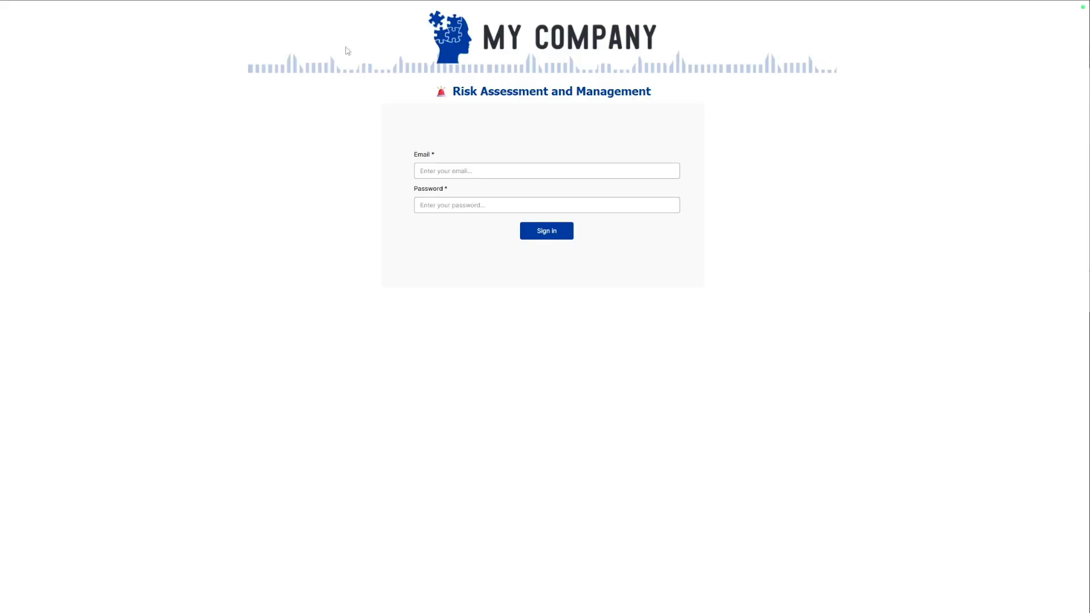
Enter the manager's e-mail and password on the live site's login form and submit.
left_click(526, 166)
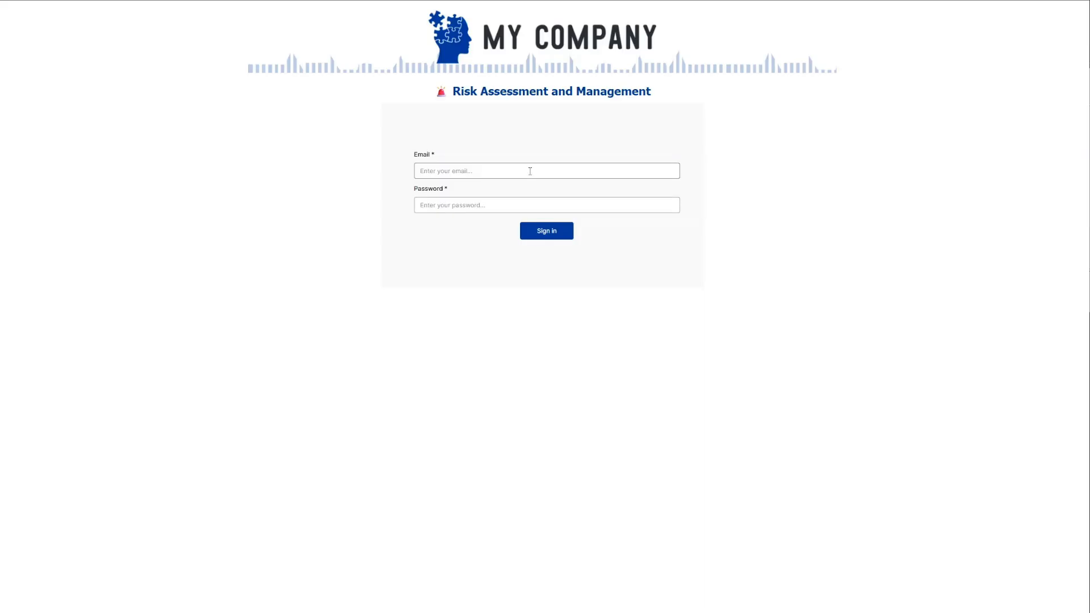
left_click(530, 172)
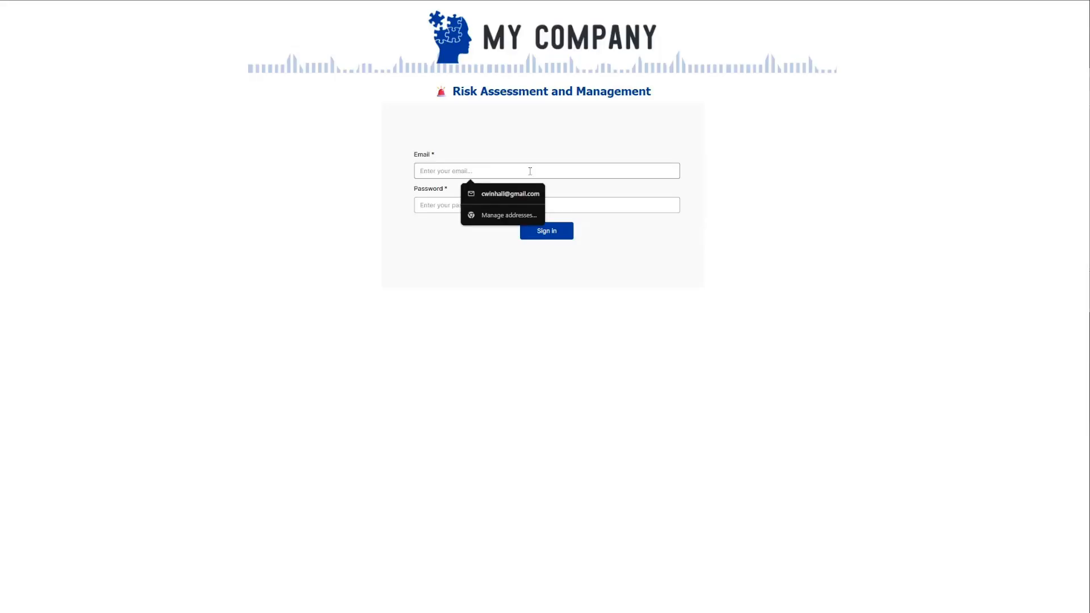
left_click(388, 249)
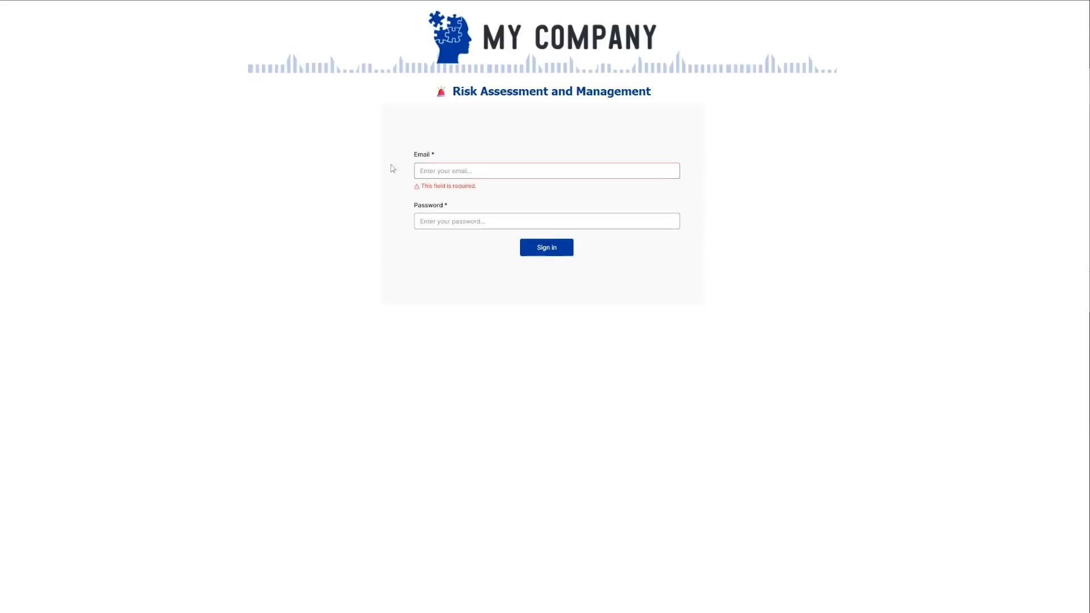
left_click(461, 171)
type("allie.ecker@example.com")
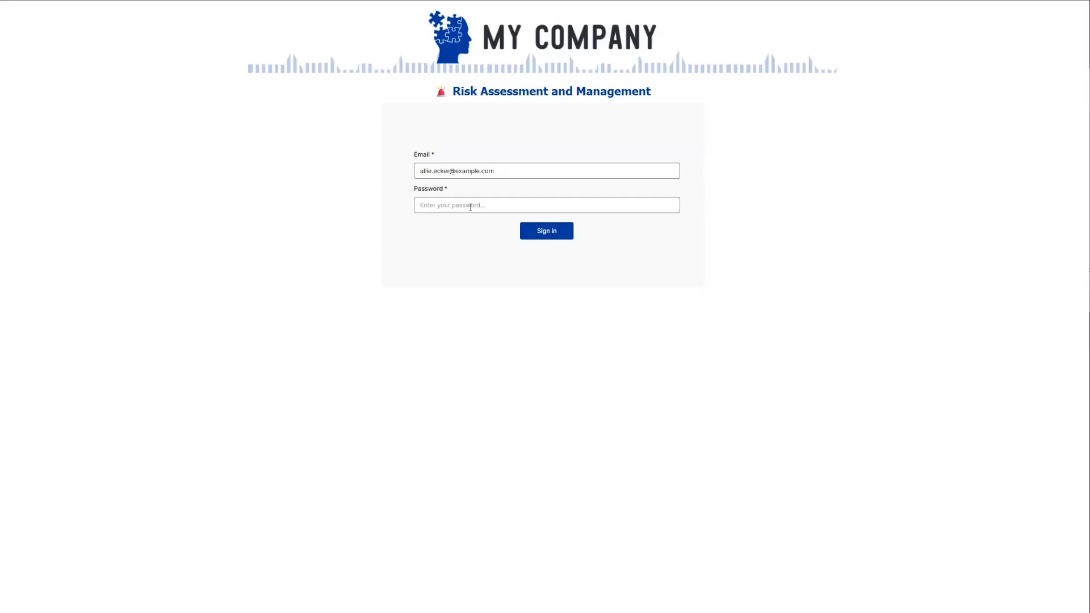
left_click(469, 204)
type("•••")
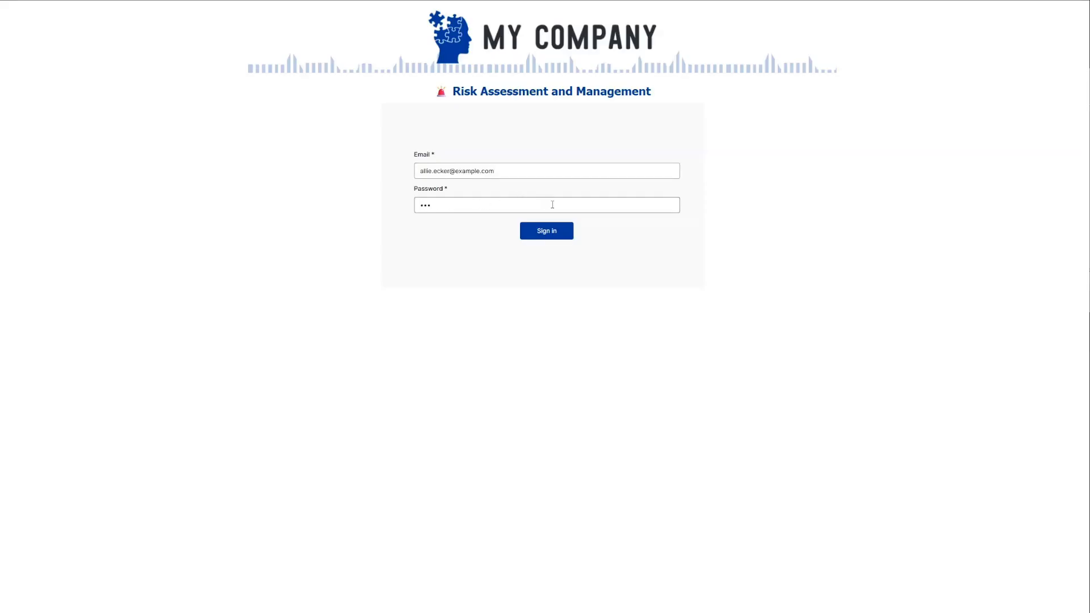
left_click(545, 234)
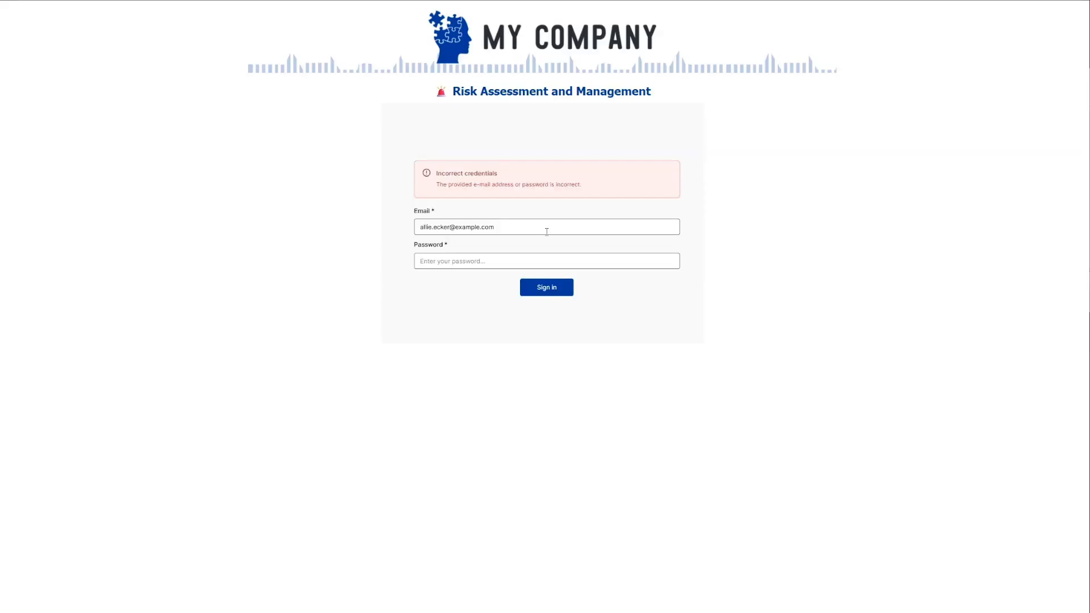
Re-enter the password after the Incorrect credentials error and sign in again.
key("Tab")
key("Tab")
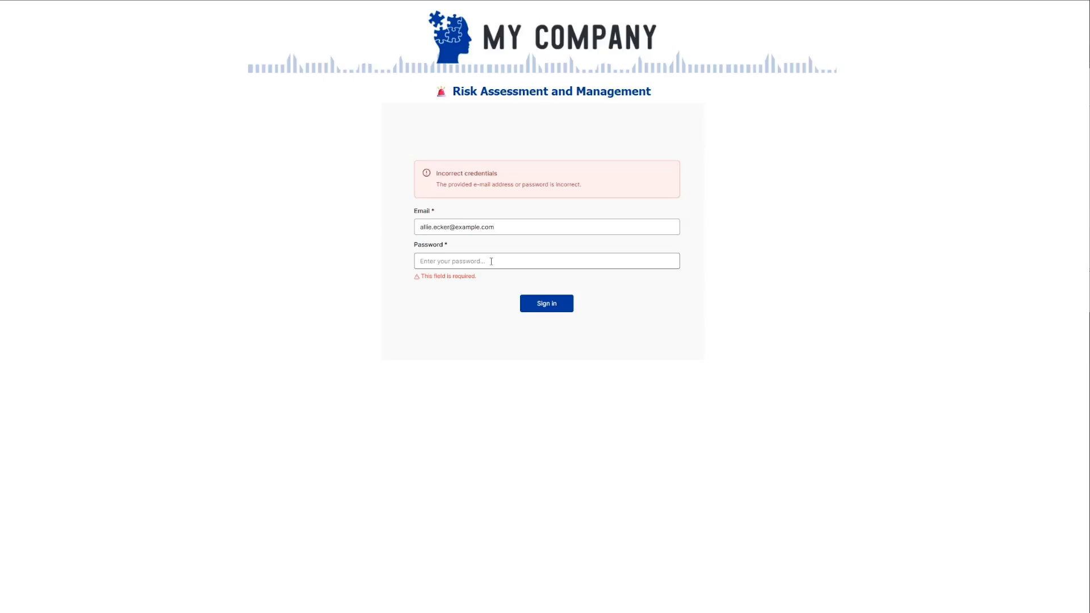
left_click(500, 265)
type("•••")
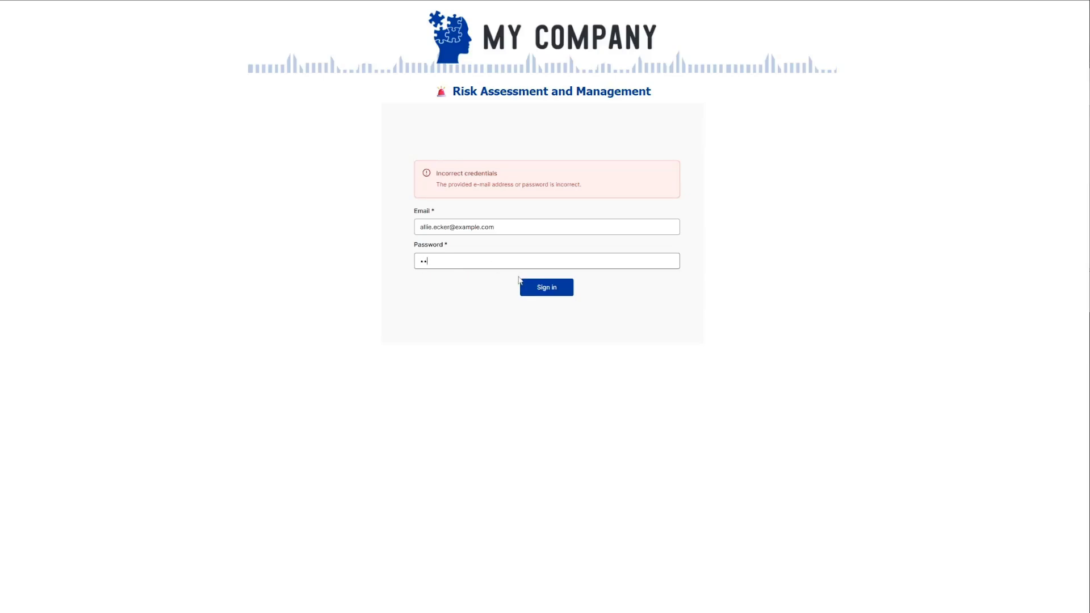
left_click(548, 288)
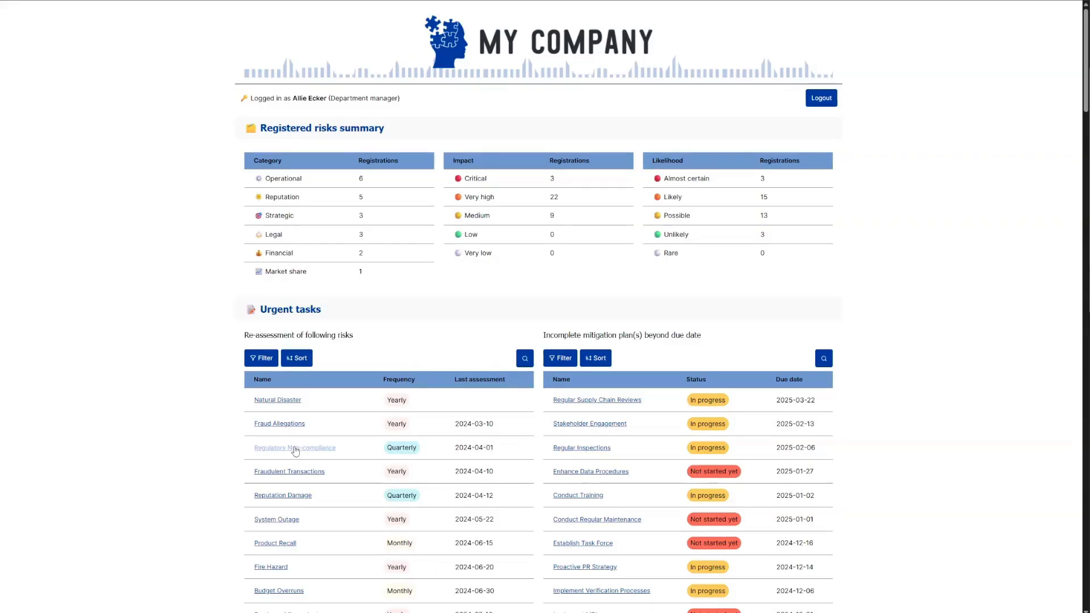
left_click(295, 448)
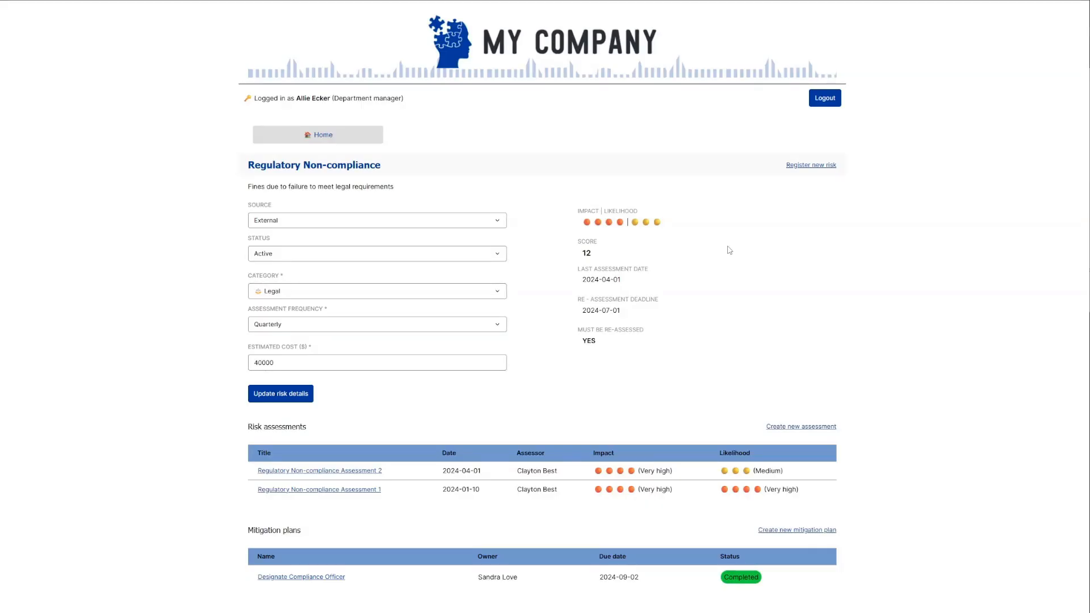
left_click(335, 139)
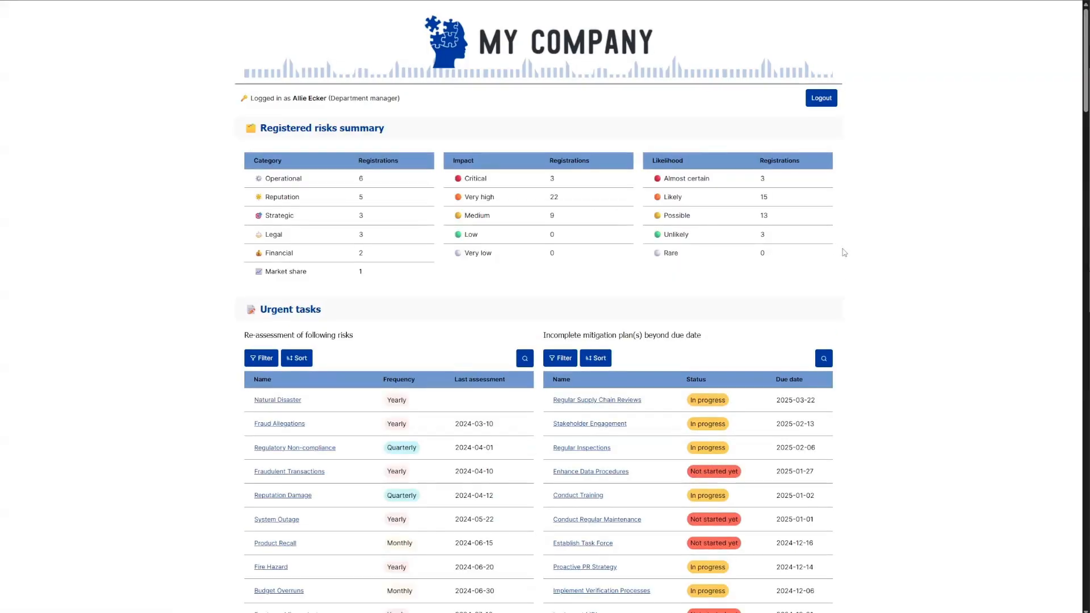